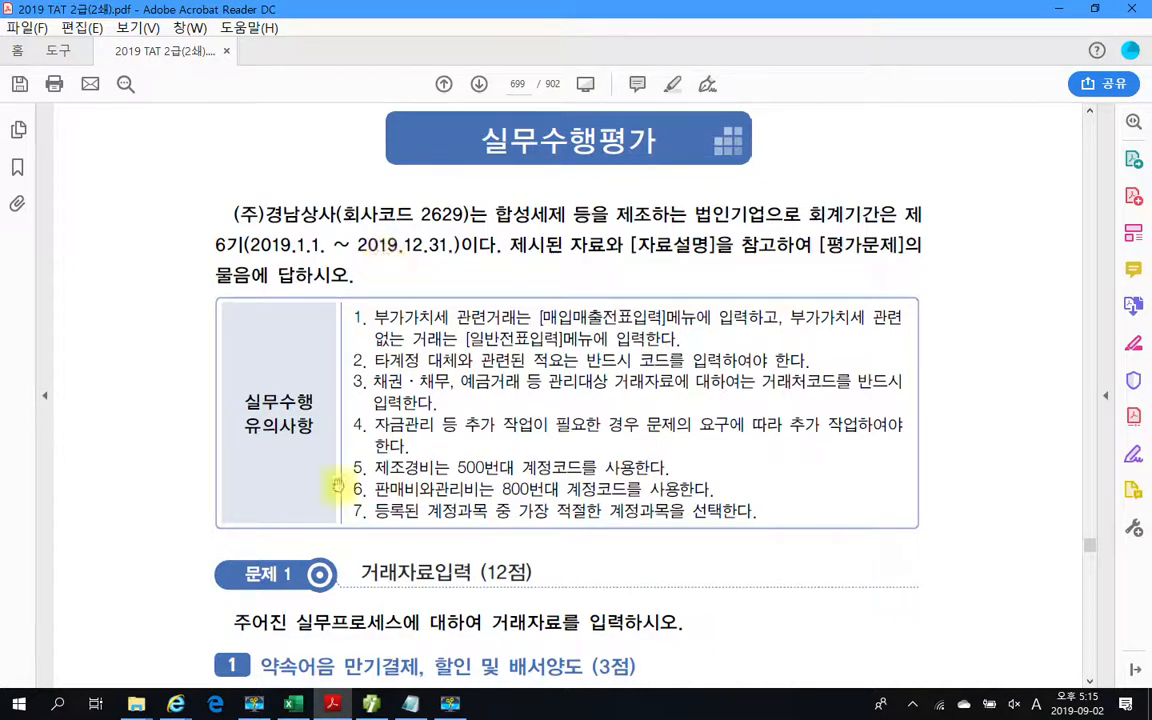
Switch to Smart A (iPLUS) and log in to the company with code 2629.
click(368, 704)
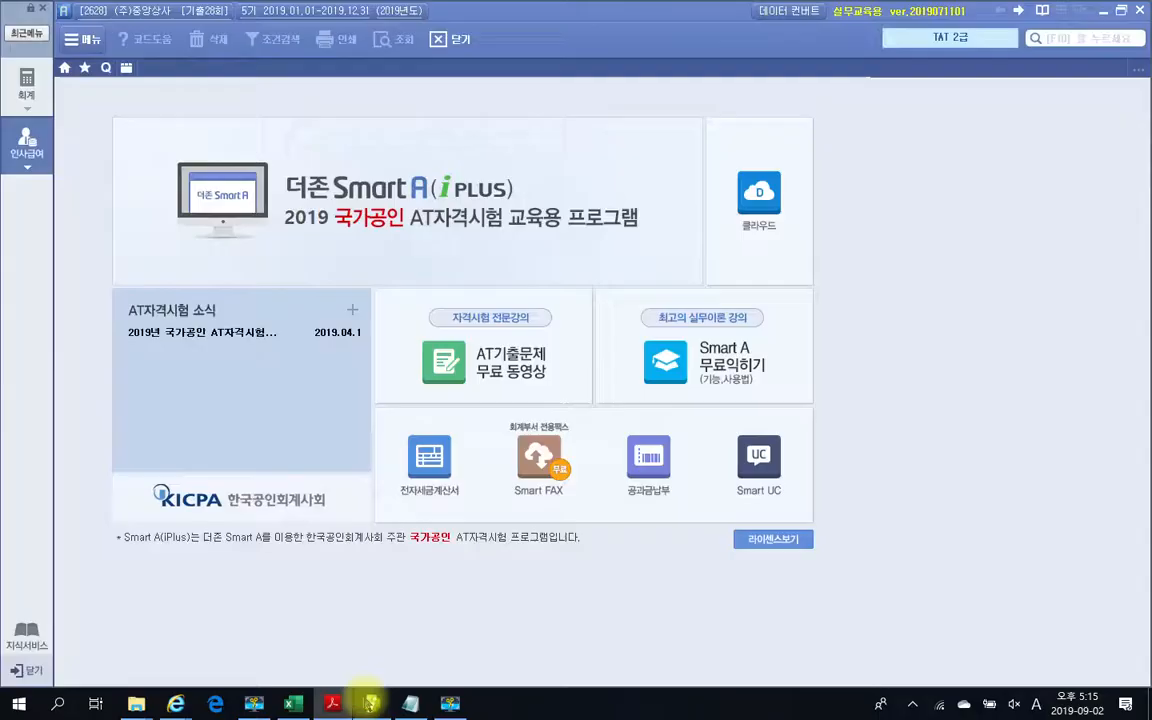
click(135, 15)
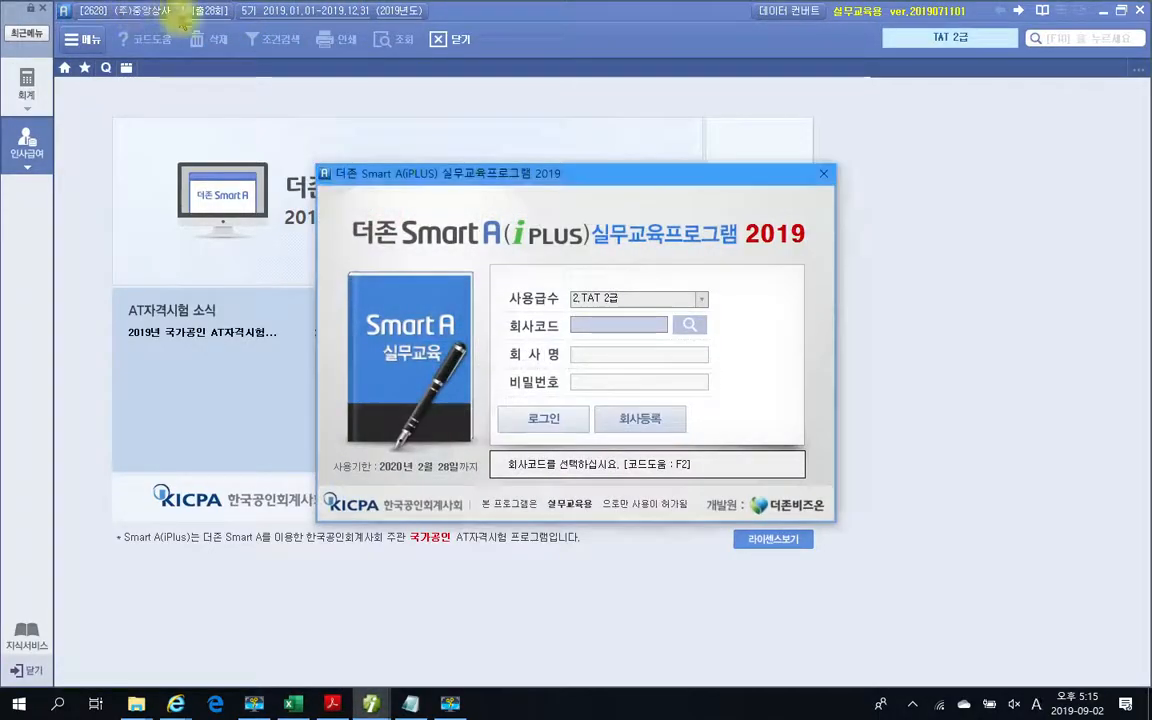
text(2628)
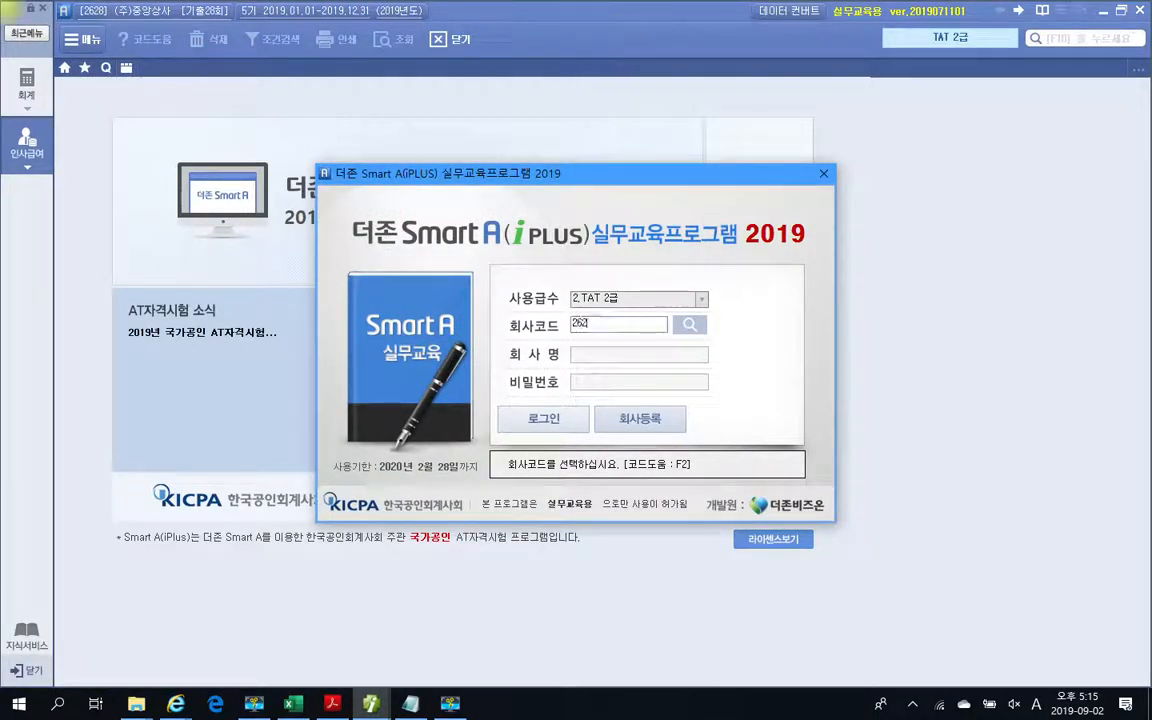
key(Return)
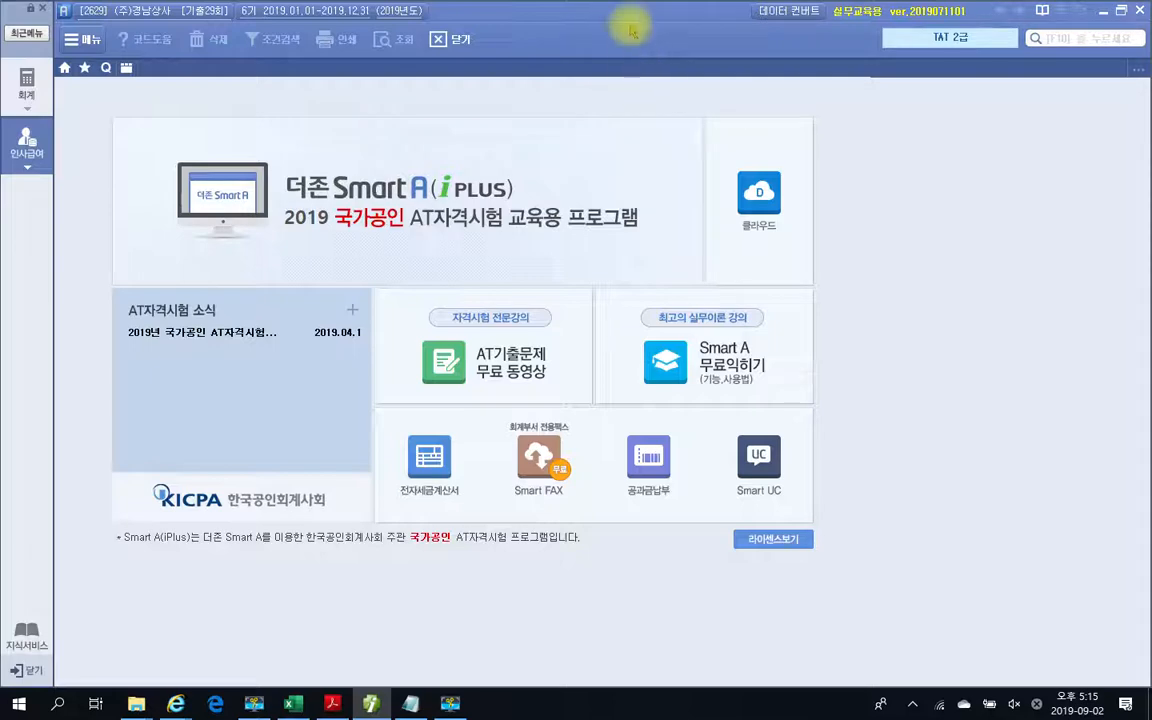
Switch to the exam PDF in Acrobat Reader and read the instructions, the electronic note and the 3월 15일 transaction of problem 1.
click(332, 704)
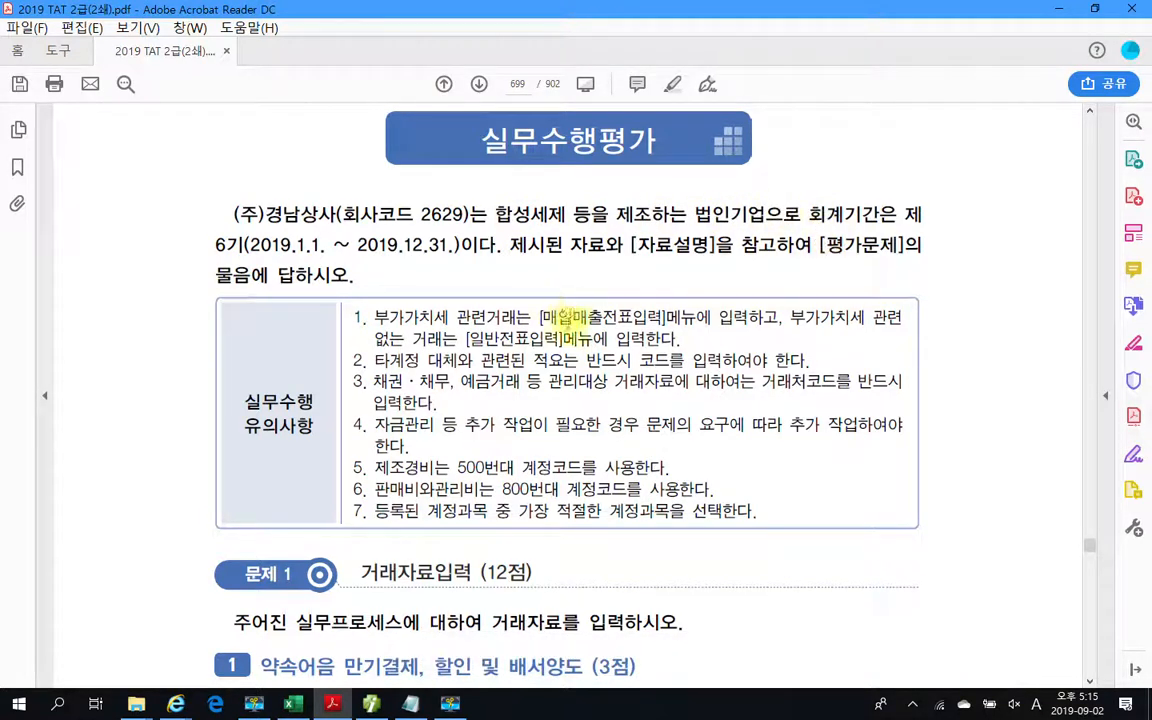
scroll(605, 240, down, 3)
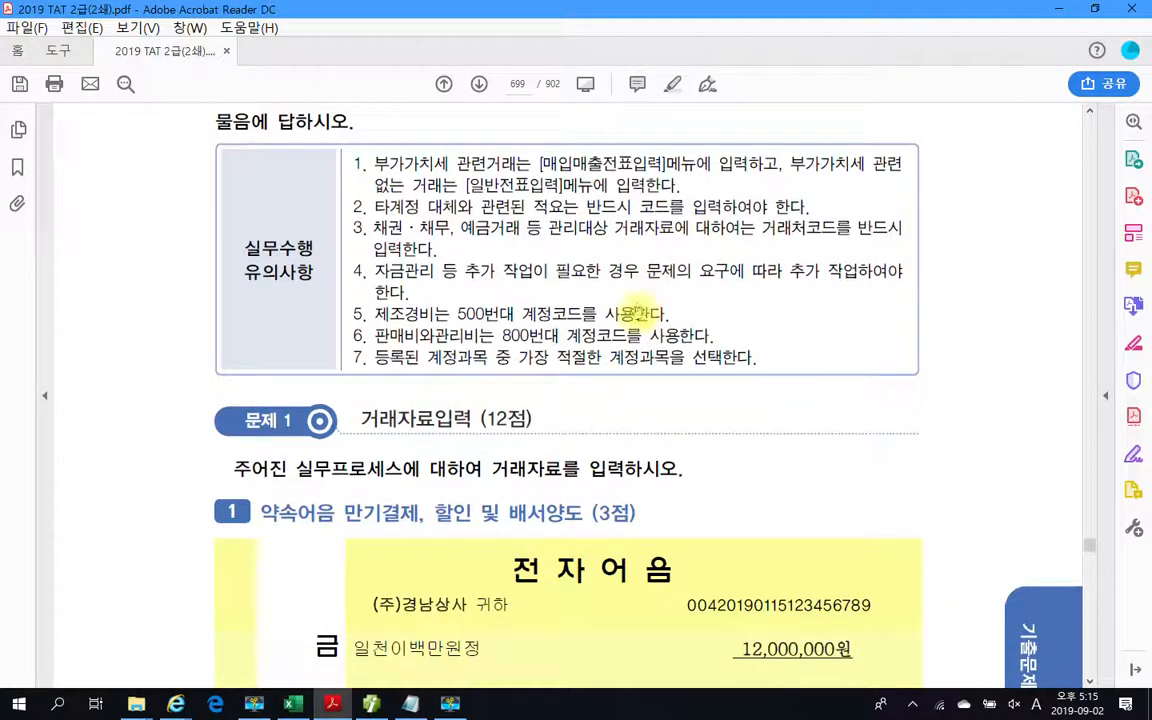
scroll(568, 300, down, 4)
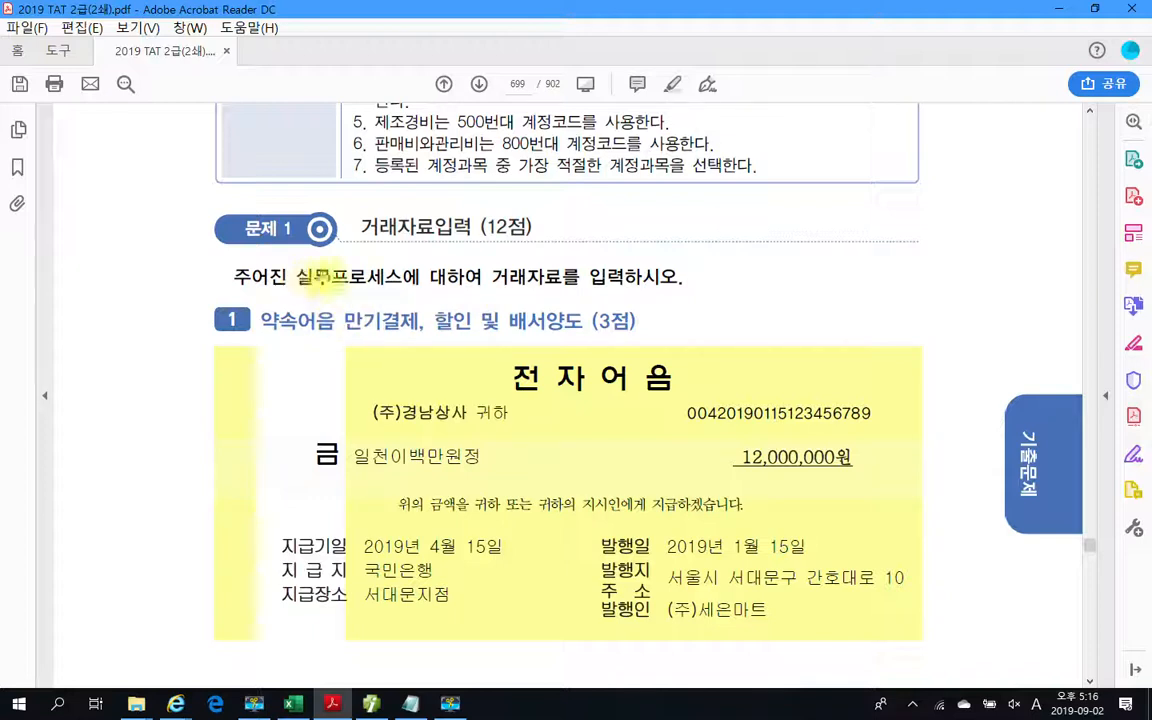
scroll(555, 258, down, 2)
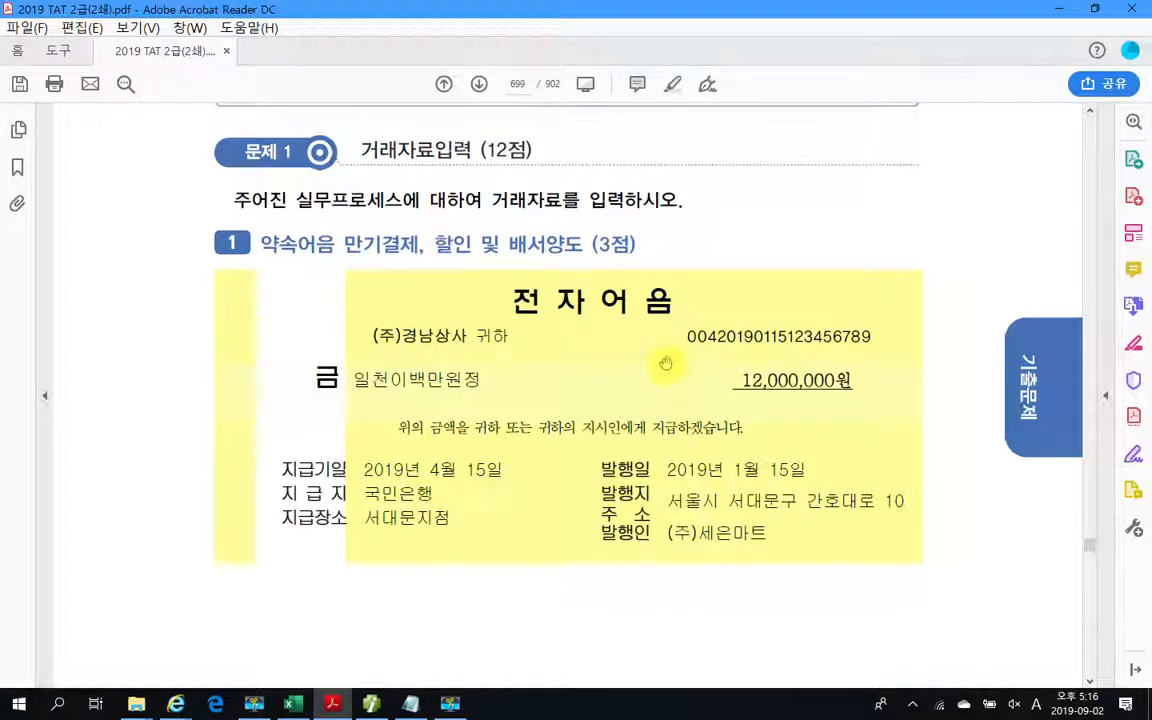
scroll(665, 363, down, 3)
scroll(622, 342, up, 2)
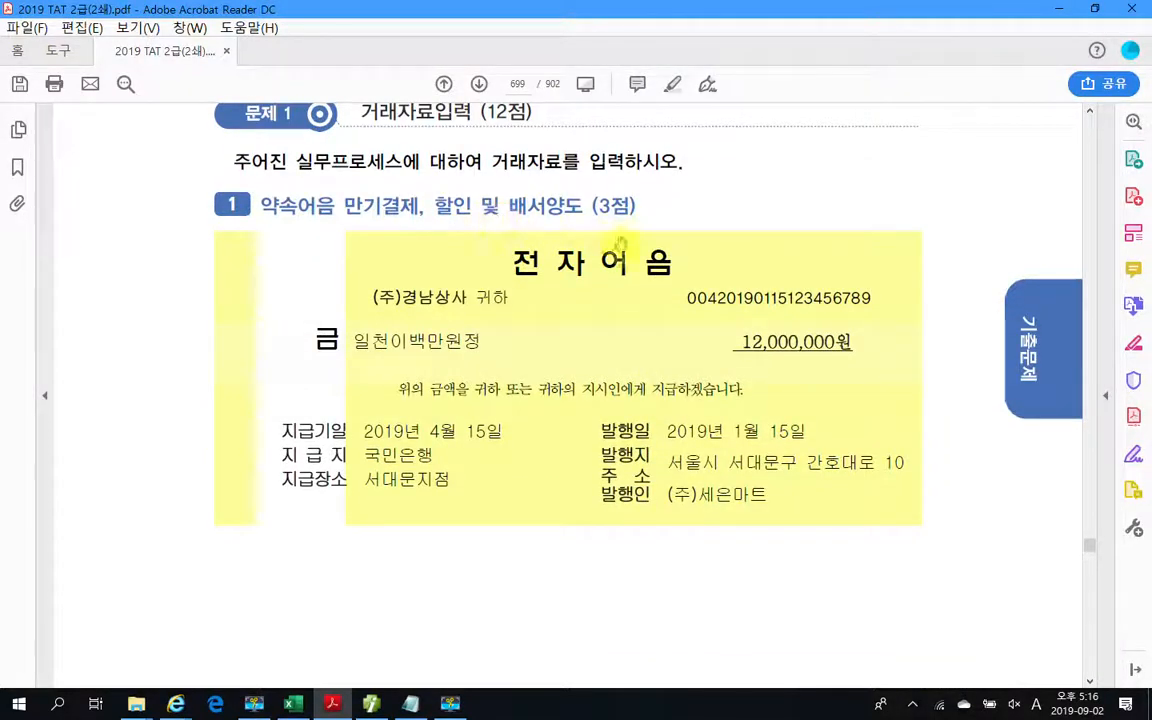
scroll(566, 337, down, 14)
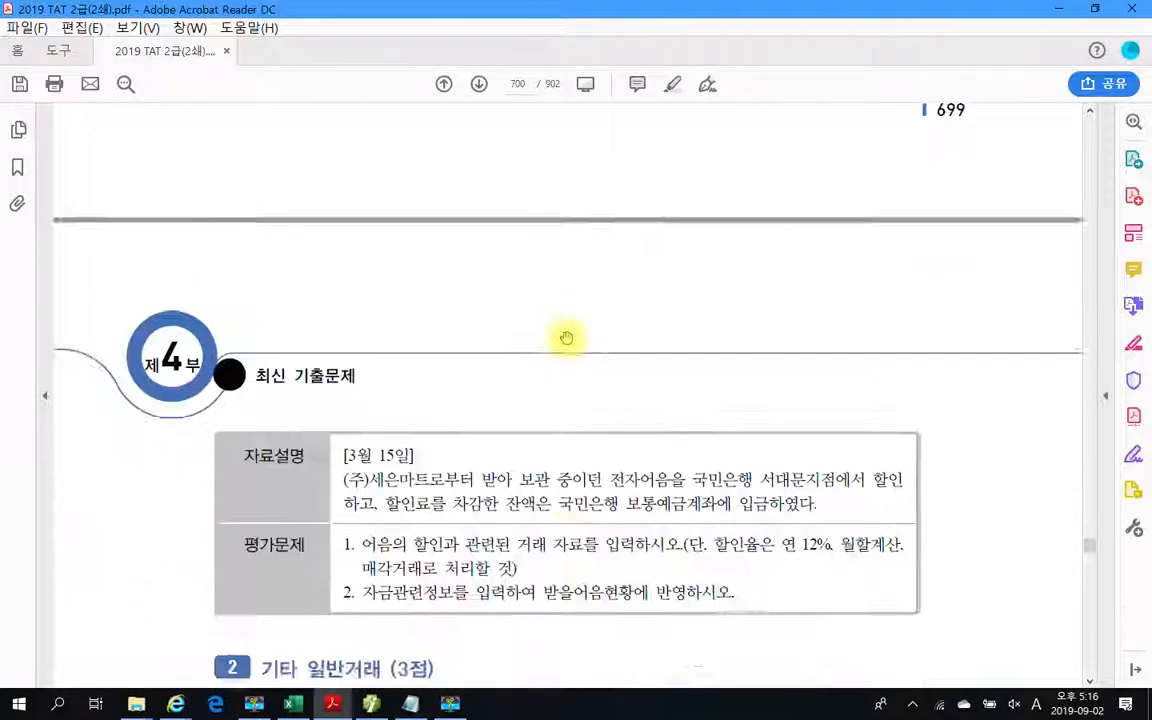
scroll(566, 337, down, 4)
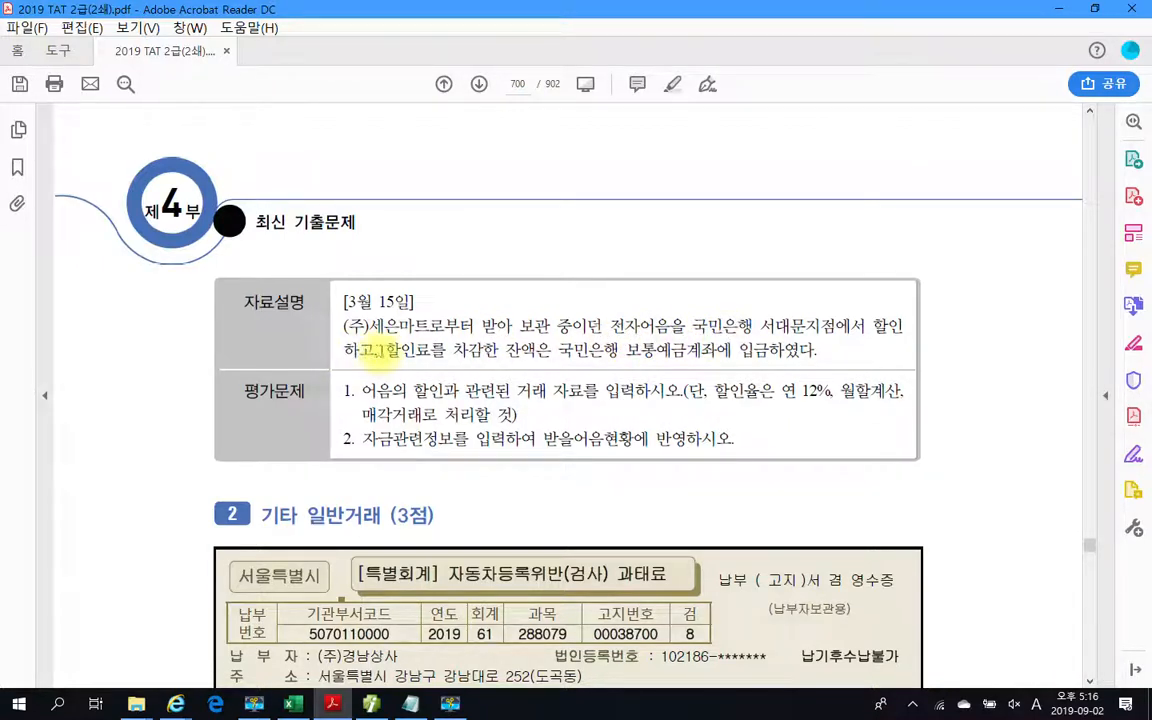
Highlight "할인료를 차감한", "연 12%" and "매각거래로 처리할" in the 3월 15일 description and evaluation question.
drag(385, 350, 500, 350)
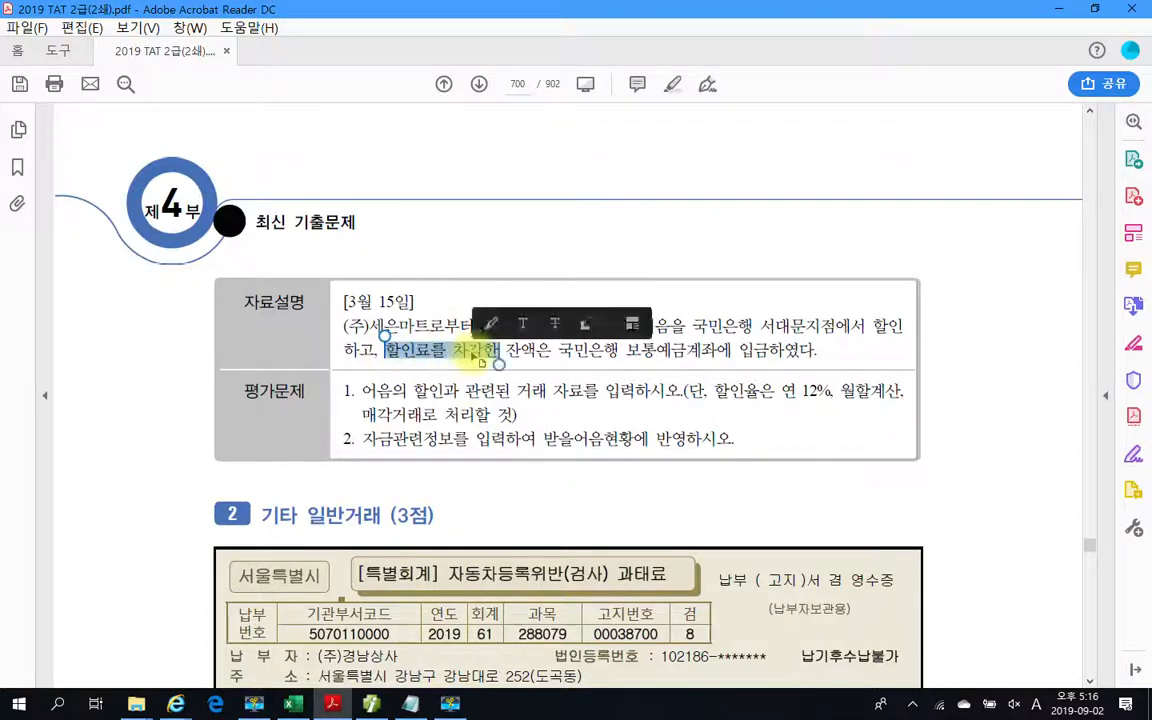
right_click(474, 356)
click(526, 399)
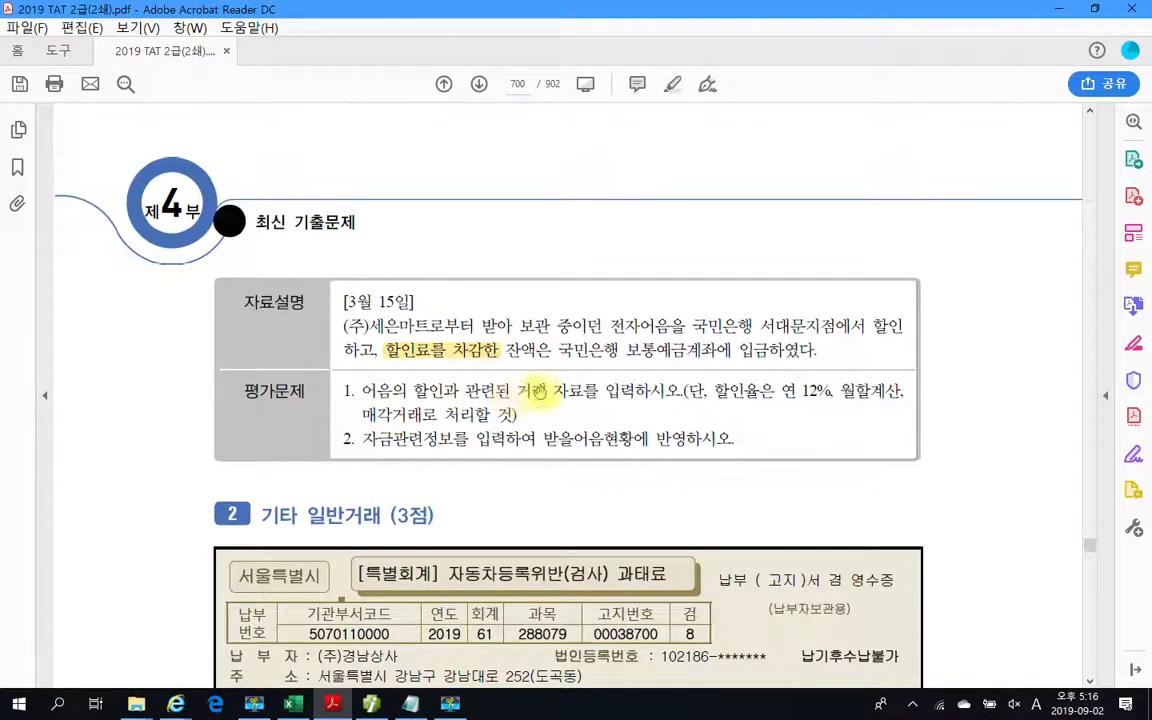
drag(781, 390, 832, 392)
right_click(820, 398)
click(851, 441)
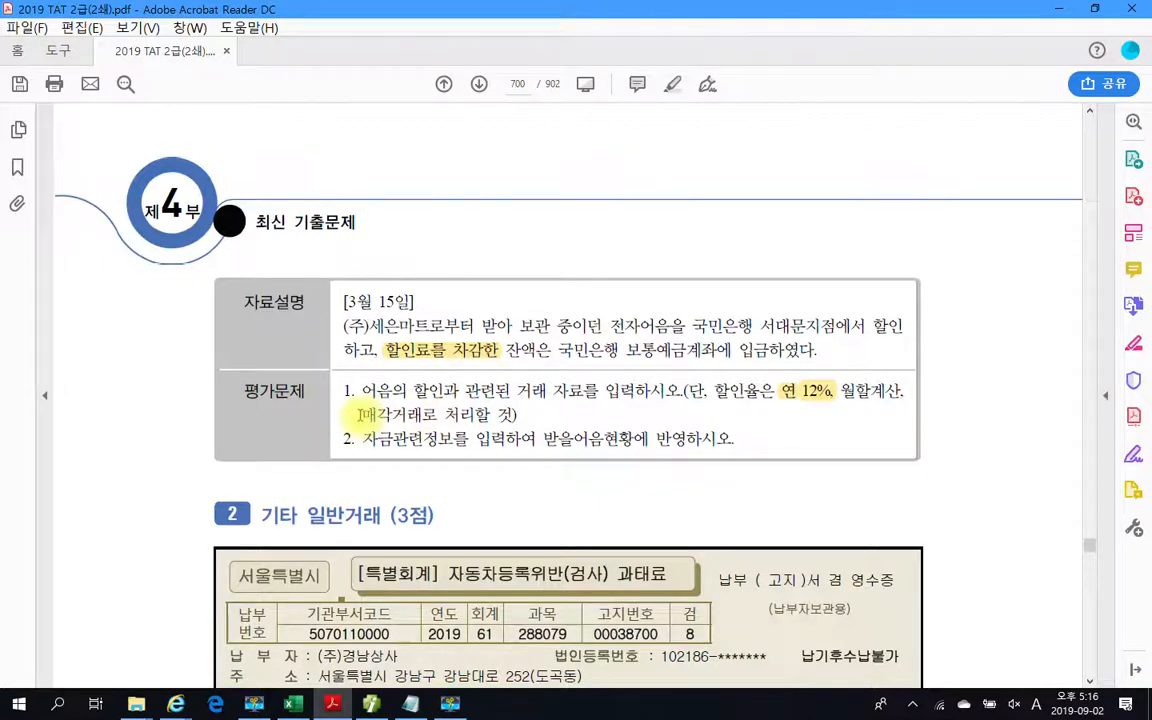
drag(360, 414, 490, 416)
right_click(450, 420)
click(528, 465)
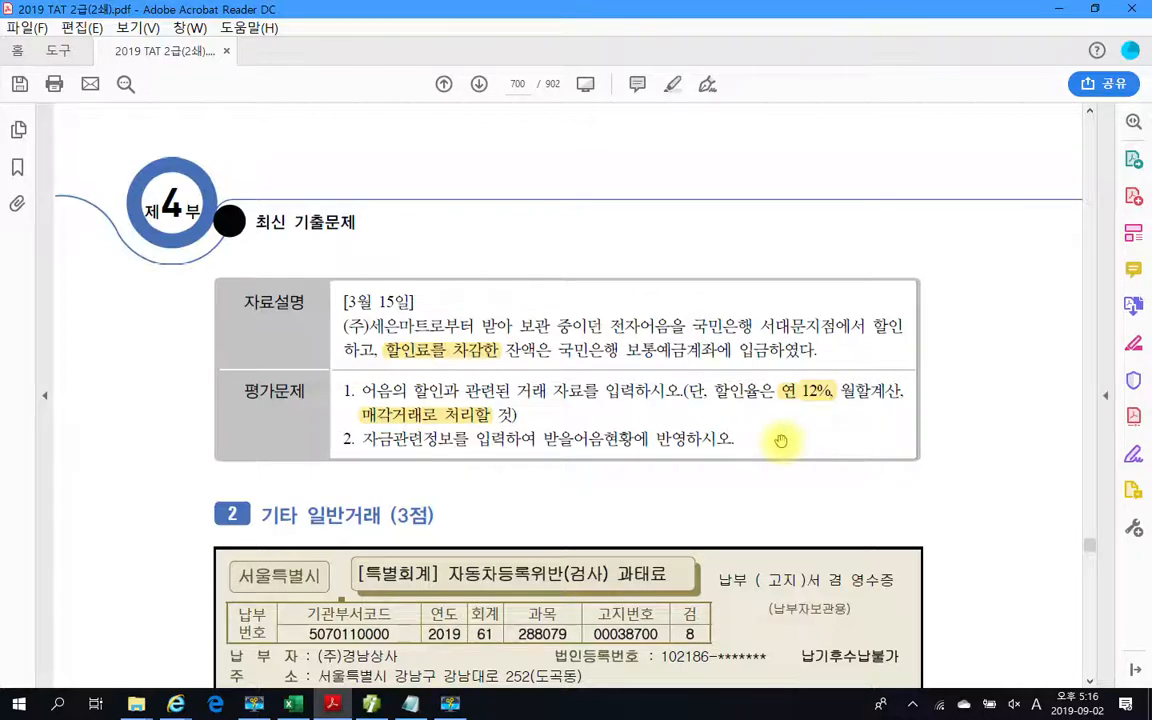
Box the 12,000,000원 amount and the 2019년 4월 15일 payment date on the electronic note with the screen pen, then clear the marks.
scroll(781, 440, up, 10)
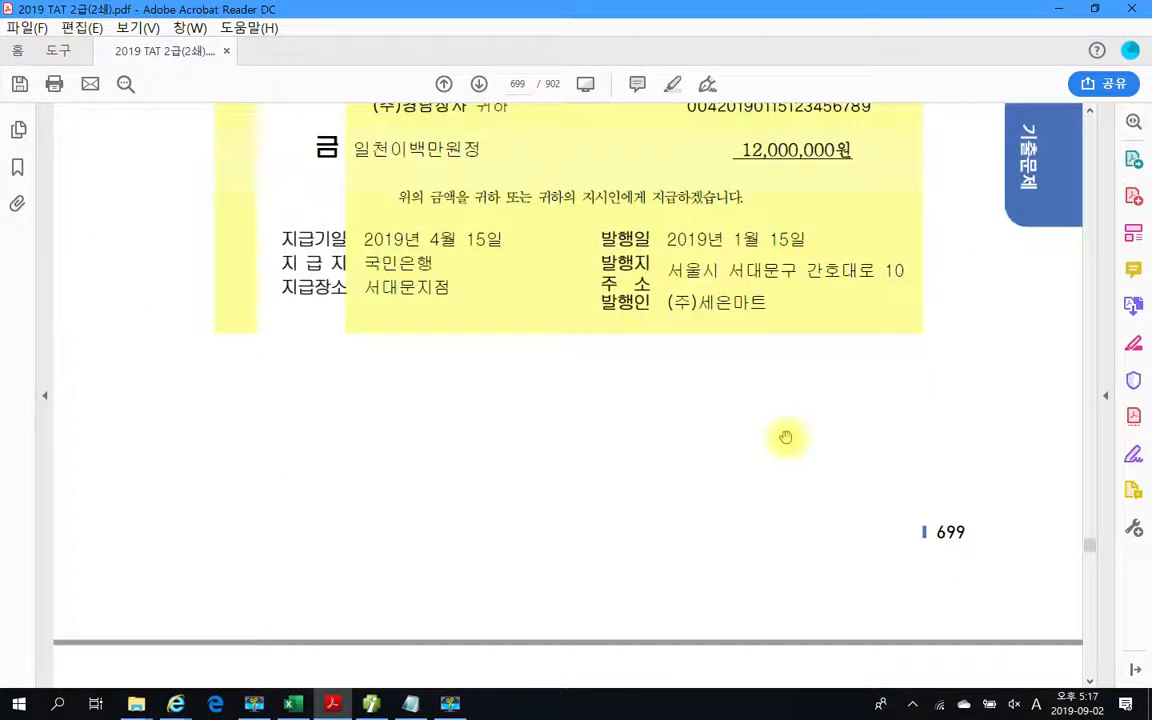
scroll(786, 437, up, 2)
key(ctrl+2)
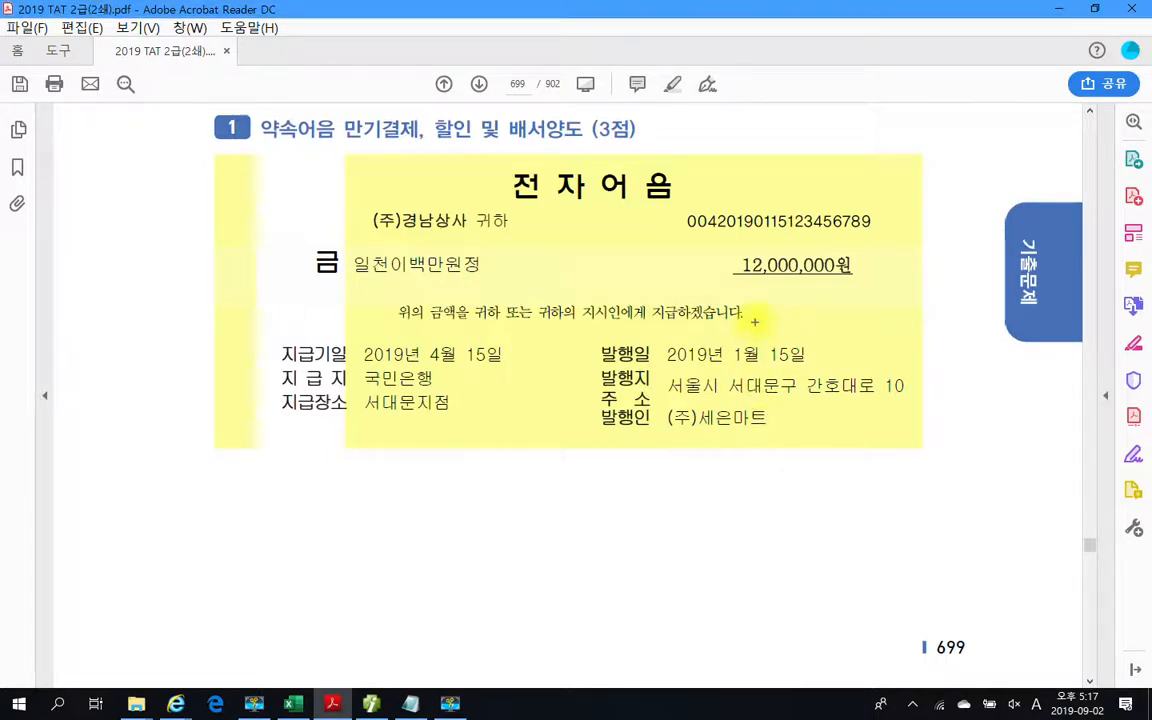
drag(711, 244, 919, 313)
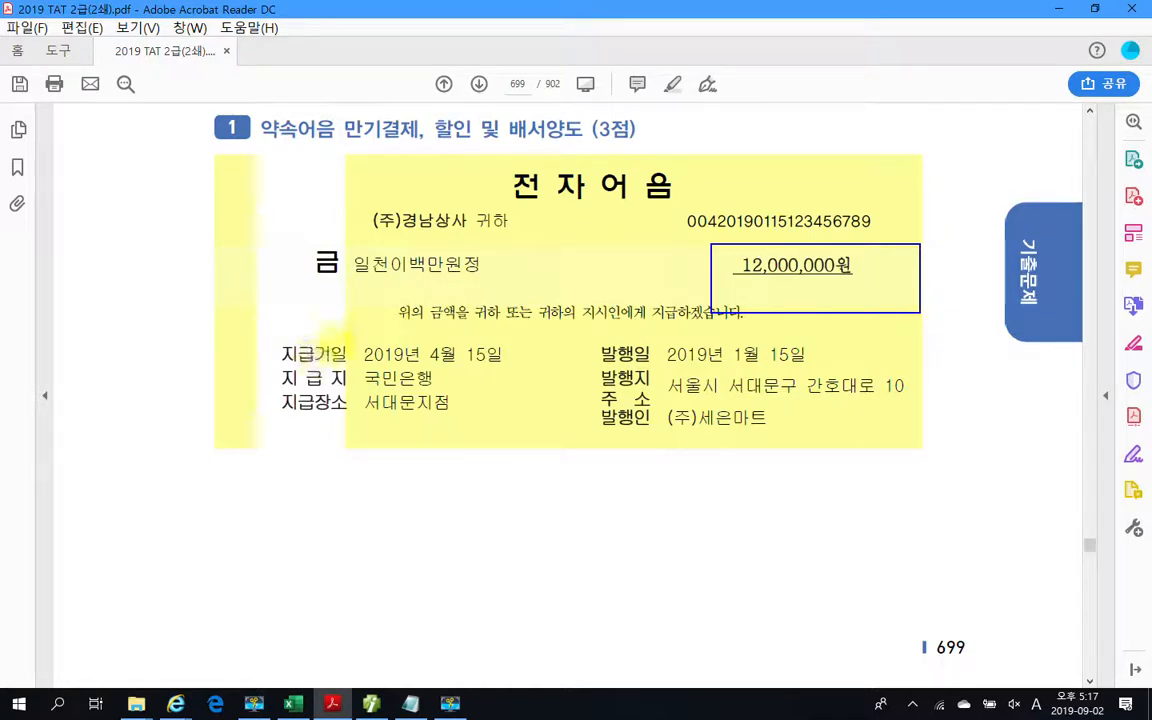
drag(334, 336, 560, 372)
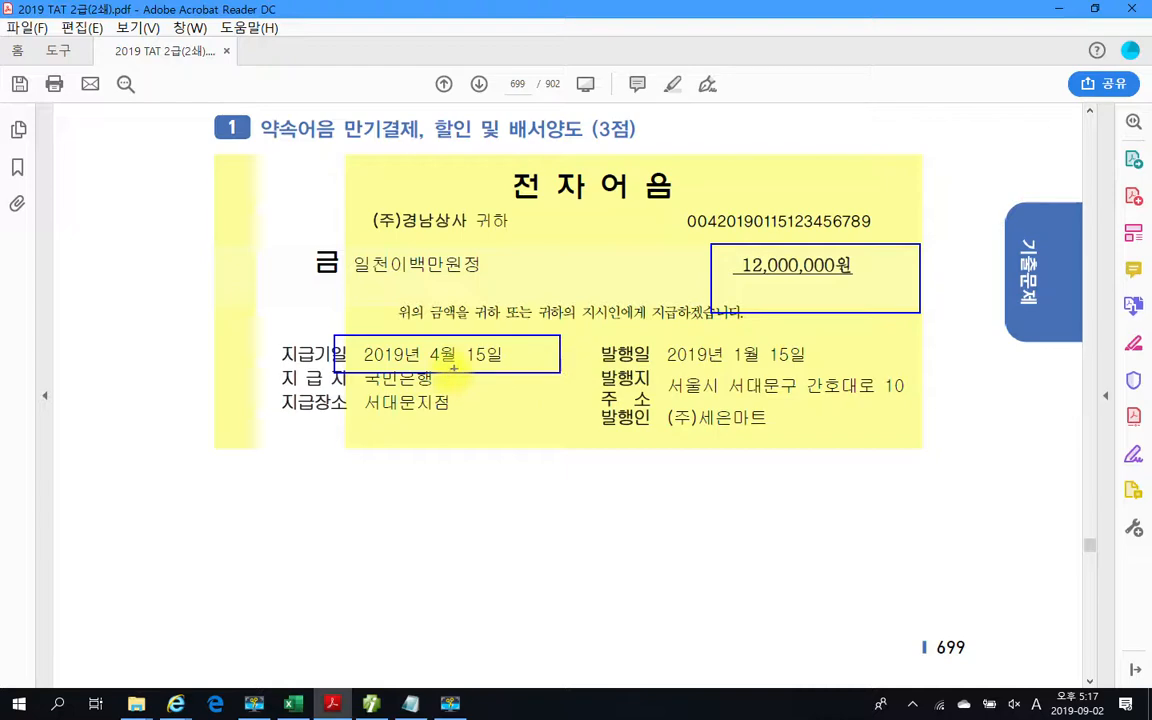
key(Escape)
Circle "월할계산" in the evaluation question with the screen pen, then clear the marks.
scroll(670, 497, down, 3)
scroll(670, 497, down, 10)
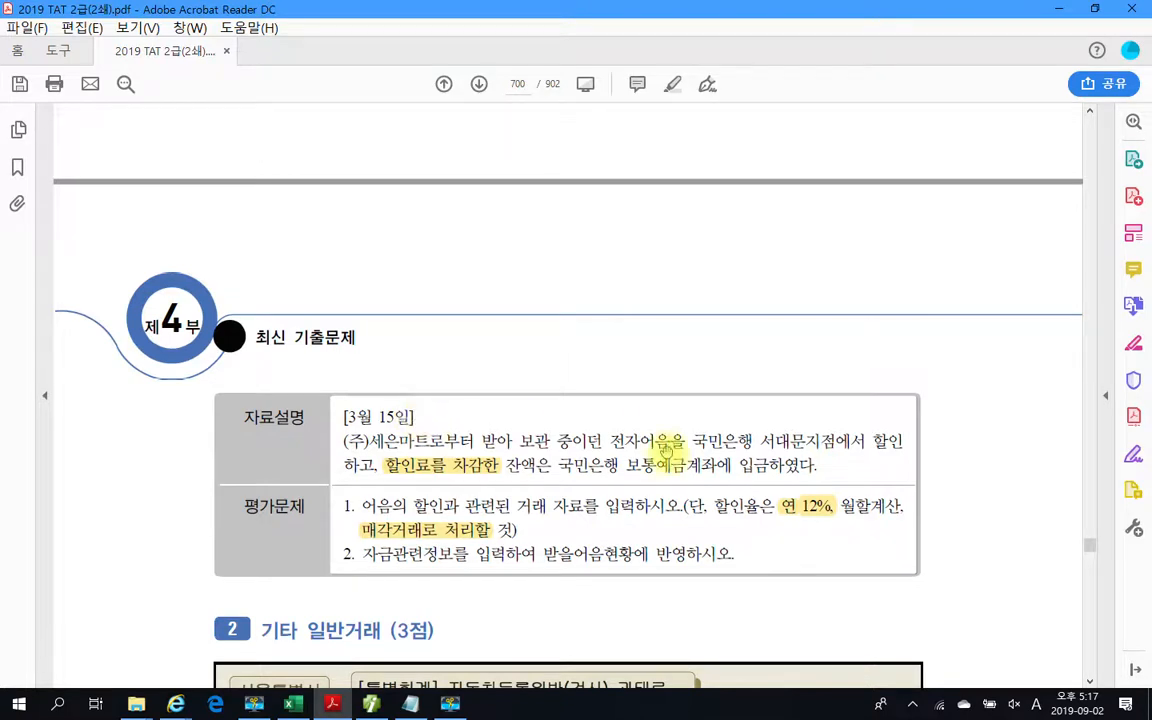
mouse_move(885, 536)
mouse_down()
mouse_move(869, 520)
mouse_move(925, 525)
mouse_move(900, 528)
mouse_up()
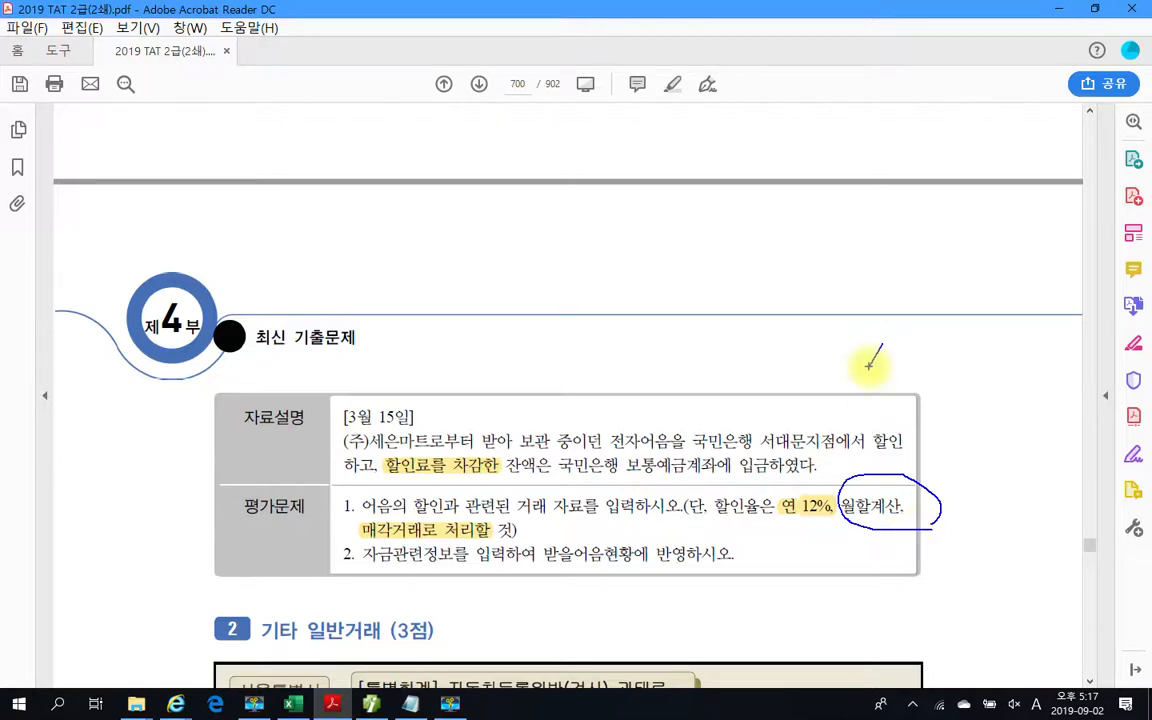
drag(869, 366, 865, 372)
key(Escape)
Handwrite the discount formula 12,000,000 × 12% × 1/12 above the 3월 15일 transaction and underline "연 12%" with the screen pen.
scroll(595, 361, up, 5)
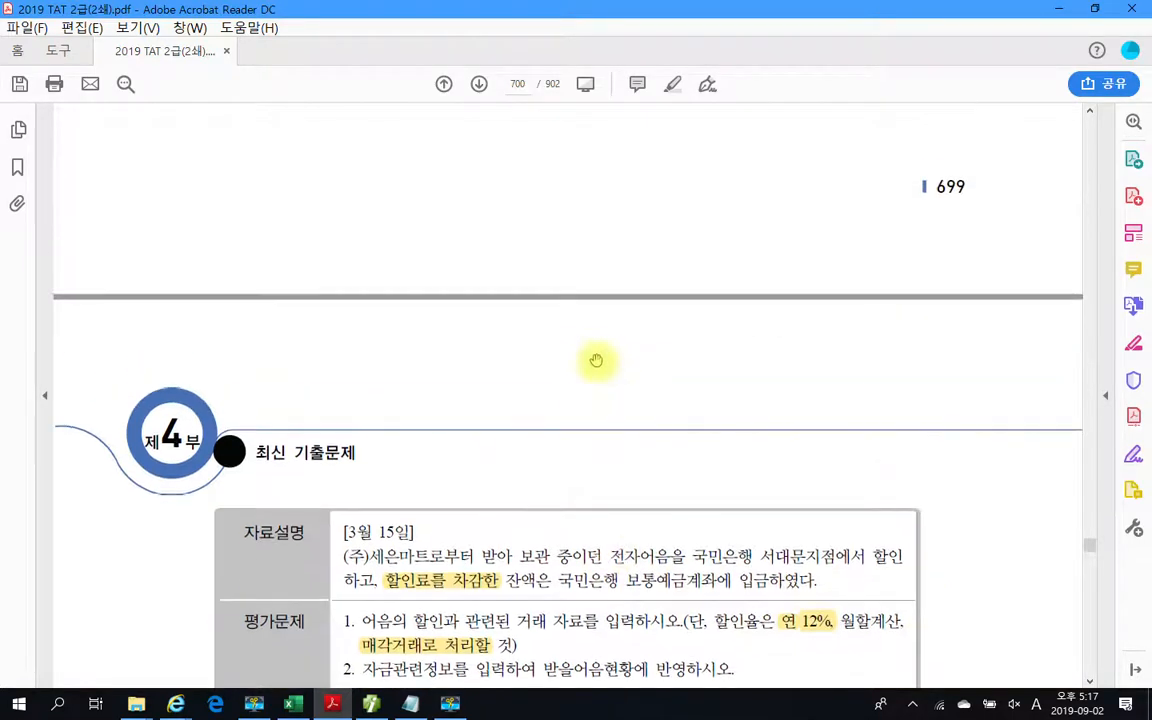
scroll(595, 361, up, 2)
scroll(599, 368, down, 6)
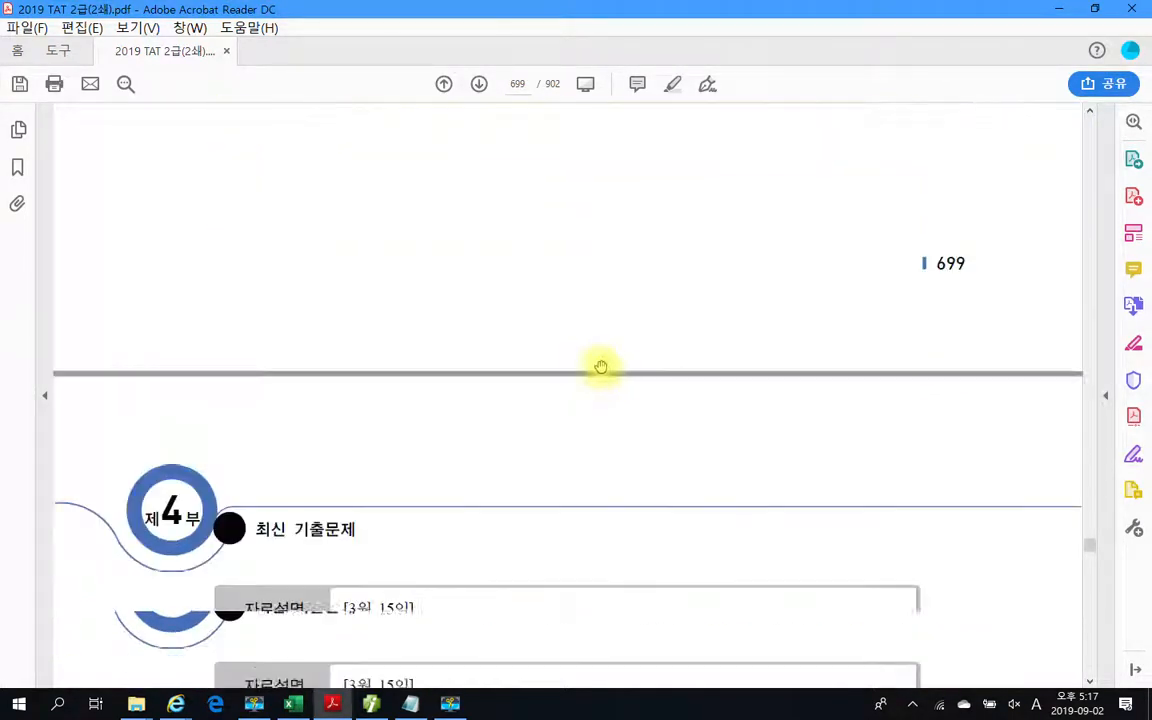
key(ctrl+2)
mouse_move(335, 292)
mouse_down()
mouse_move(313, 316)
mouse_move(360, 314)
mouse_move(368, 327)
mouse_move(440, 300)
mouse_move(448, 312)
mouse_up()
mouse_move(456, 308)
mouse_down()
mouse_move(453, 330)
mouse_move(510, 306)
mouse_move(580, 320)
mouse_up()
drag(782, 555, 818, 562)
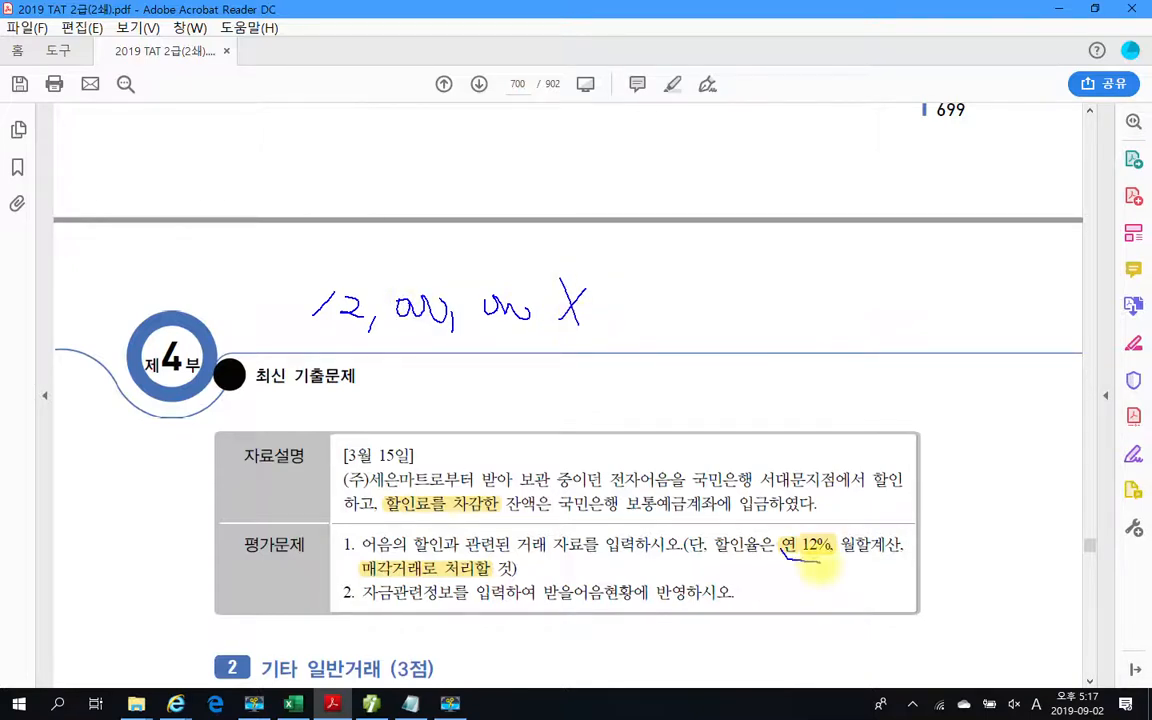
drag(630, 298, 615, 326)
drag(645, 306, 680, 322)
mouse_move(733, 278)
mouse_down()
mouse_move(707, 326)
mouse_move(736, 324)
mouse_up()
click(713, 287)
mouse_move(820, 295)
mouse_down()
mouse_move(790, 327)
mouse_move(816, 322)
mouse_up()
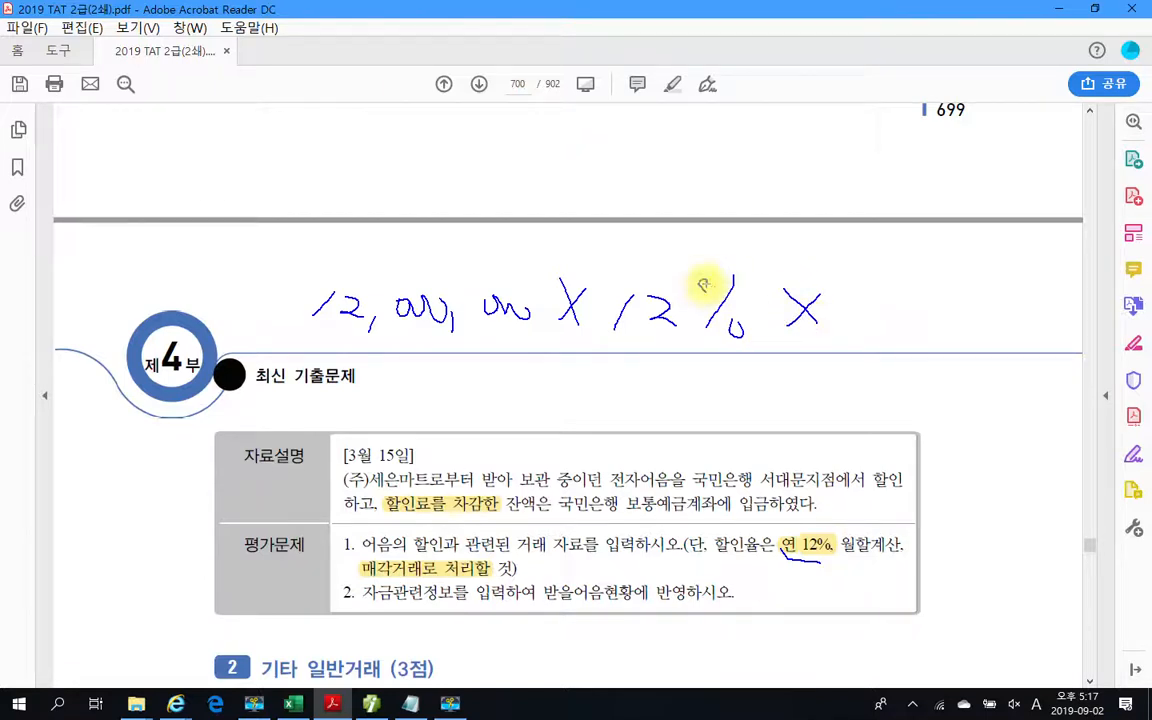
drag(871, 270, 865, 325)
drag(970, 267, 927, 362)
drag(988, 305, 990, 340)
drag(1002, 313, 1063, 338)
Handwrite the result = 120,000 beneath the discount formula.
mouse_move(627, 397)
mouse_down()
mouse_move(684, 394)
mouse_move(698, 408)
mouse_up()
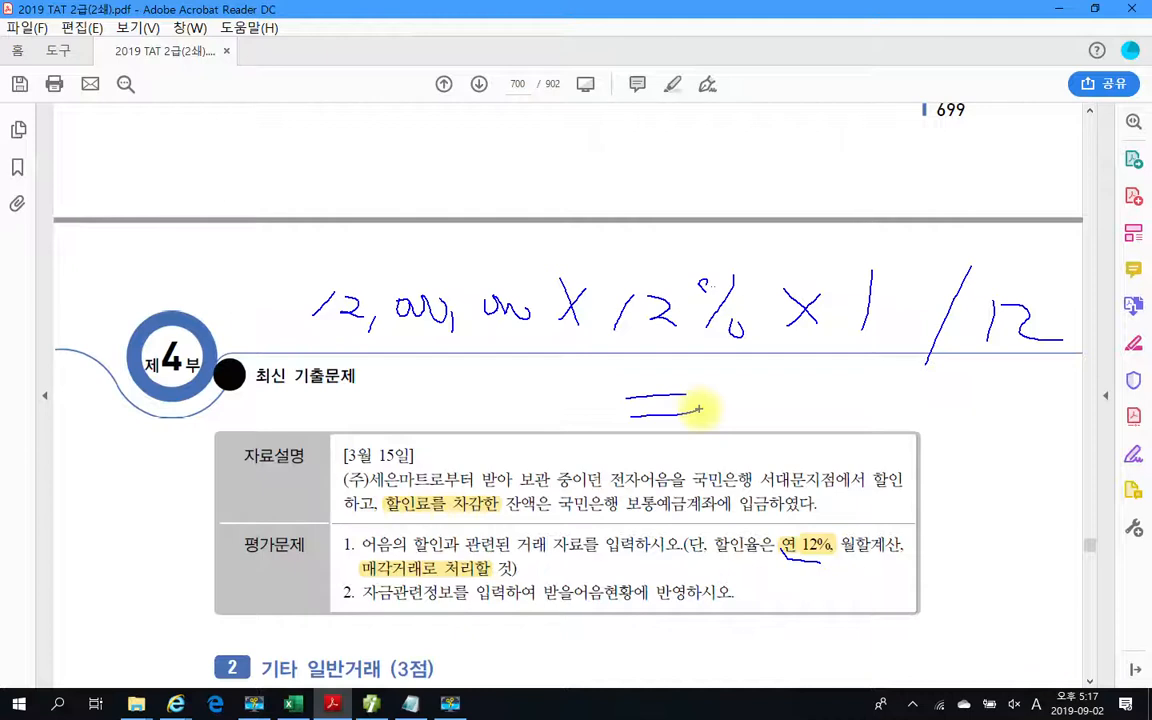
mouse_move(757, 371)
mouse_down()
mouse_move(736, 434)
mouse_move(815, 428)
mouse_up()
drag(845, 378, 871, 433)
drag(915, 395, 983, 398)
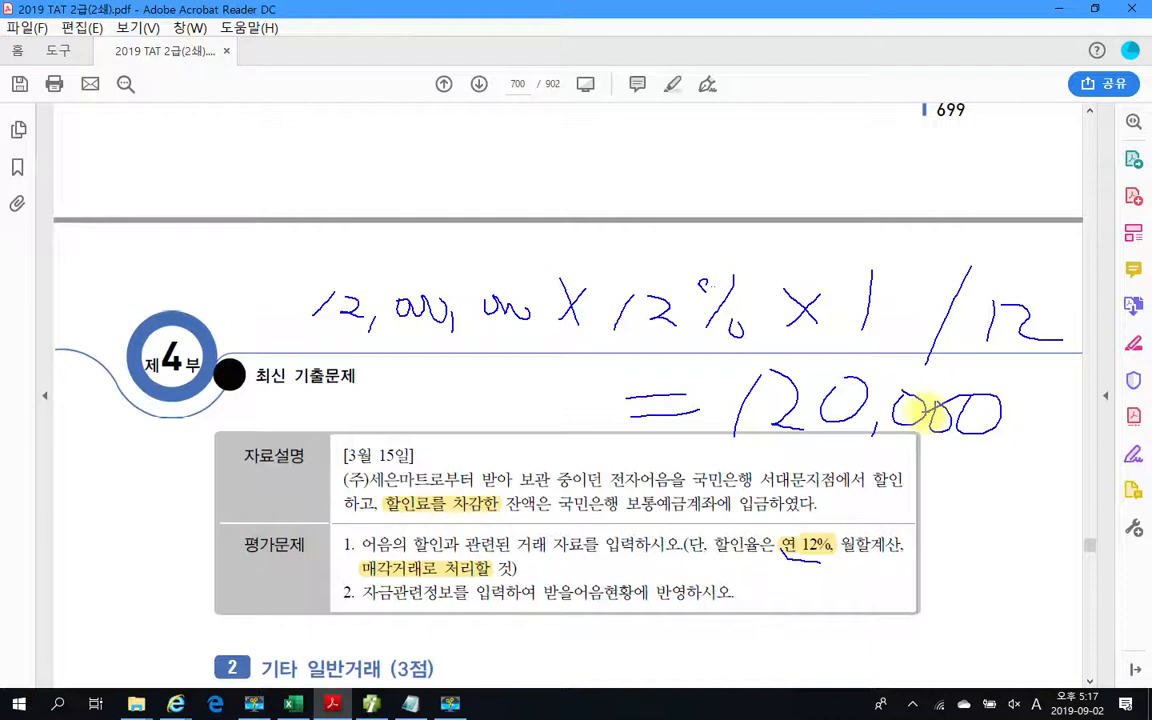
Circle "할인료를 차감한", handwrite the account name 매출채권처분손실 over the problem text, and clear all the pen marks.
drag(376, 496, 384, 478)
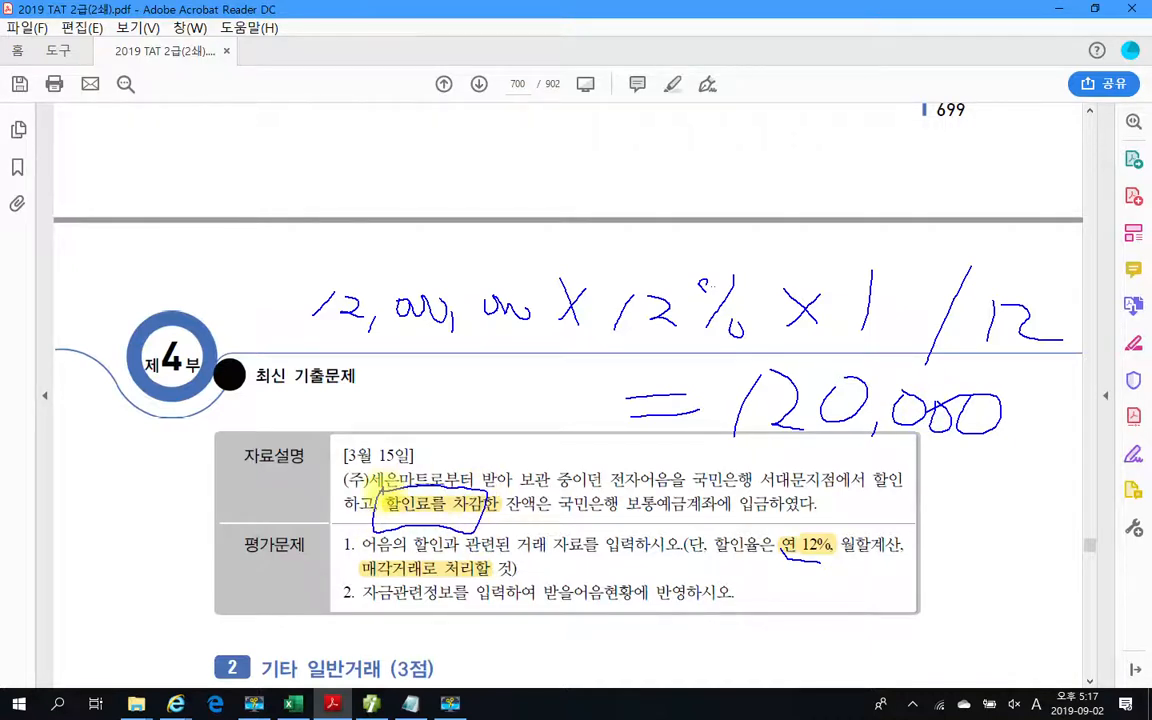
drag(629, 441, 637, 481)
drag(630, 443, 656, 474)
mouse_move(670, 431)
mouse_down()
mouse_move(668, 500)
mouse_move(686, 473)
mouse_up()
mouse_move(687, 428)
mouse_down()
mouse_move(688, 506)
mouse_move(700, 420)
mouse_move(720, 470)
mouse_move(769, 448)
mouse_up()
mouse_move(752, 475)
mouse_down()
mouse_move(757, 500)
mouse_move(785, 498)
mouse_up()
mouse_move(807, 445)
mouse_down()
mouse_move(807, 499)
mouse_move(827, 472)
mouse_up()
mouse_move(829, 428)
mouse_down()
mouse_move(822, 537)
mouse_move(838, 472)
mouse_move(884, 471)
mouse_up()
drag(864, 474, 850, 511)
drag(892, 447, 891, 497)
mouse_move(868, 492)
mouse_down()
mouse_move(879, 522)
mouse_move(895, 521)
mouse_up()
mouse_move(925, 430)
mouse_down()
mouse_move(936, 449)
mouse_move(916, 500)
mouse_up()
mouse_move(932, 488)
mouse_down()
mouse_move(944, 548)
mouse_move(1028, 442)
mouse_move(1024, 528)
mouse_up()
mouse_move(918, 519)
mouse_down()
mouse_move(889, 556)
mouse_move(937, 552)
mouse_up()
mouse_move(912, 556)
mouse_down()
mouse_move(908, 577)
mouse_move(944, 574)
mouse_up()
drag(900, 584, 953, 588)
mouse_move(935, 540)
mouse_down()
mouse_move(903, 583)
mouse_move(1030, 589)
mouse_up()
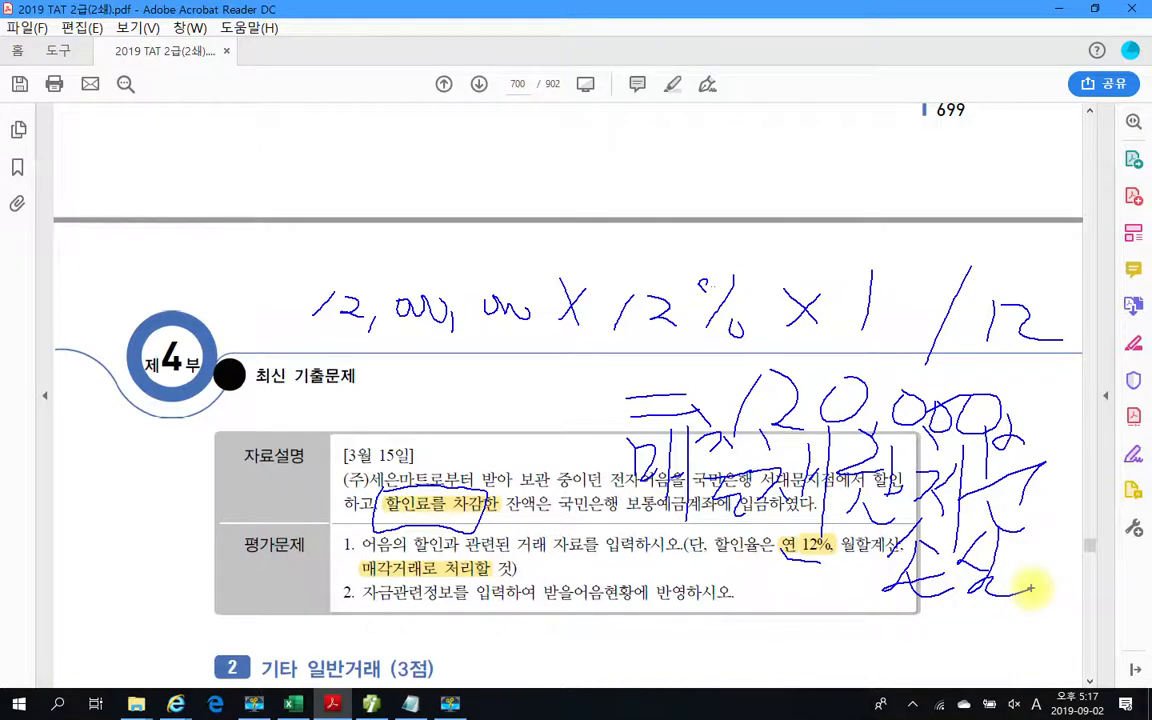
key(Escape)
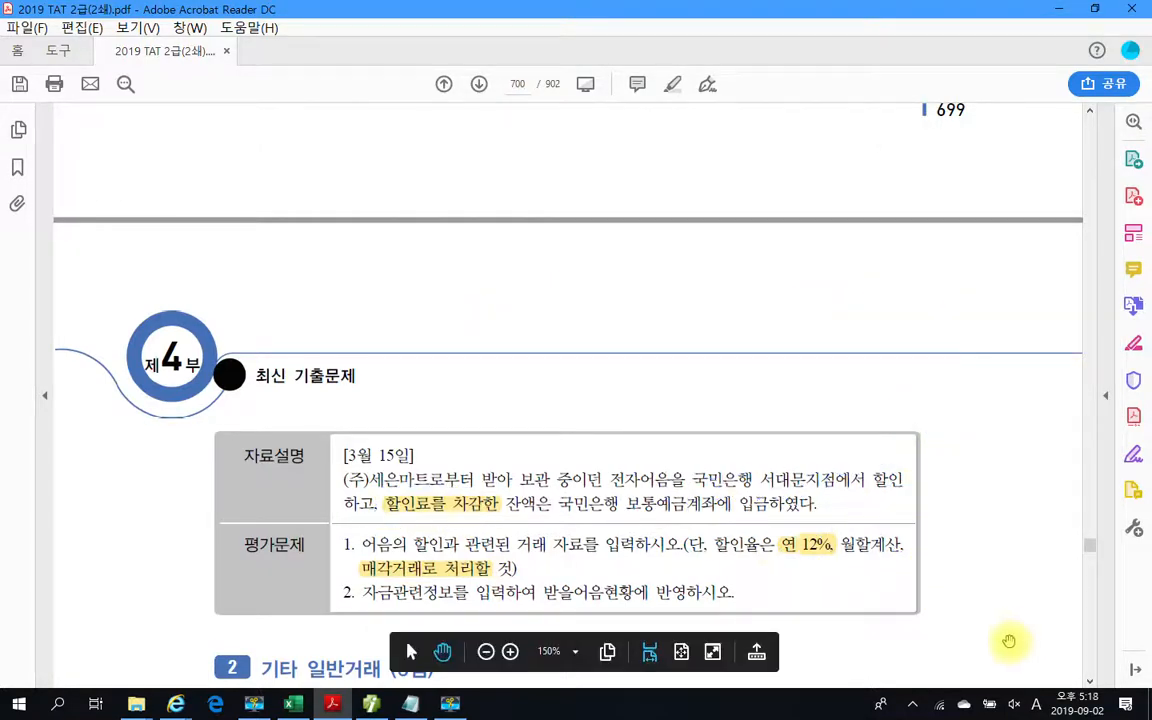
Switch to Smart A (iPLUS), open 급여자료입력 and exit the program.
scroll(700, 570, up, 10)
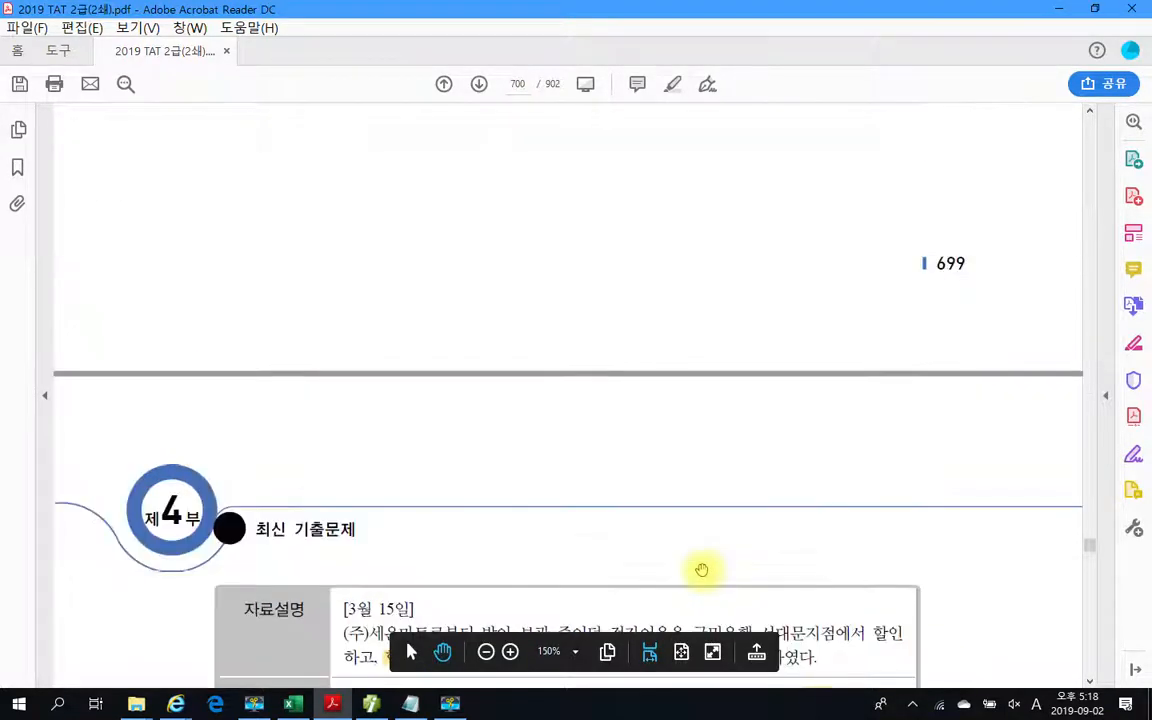
click(372, 704)
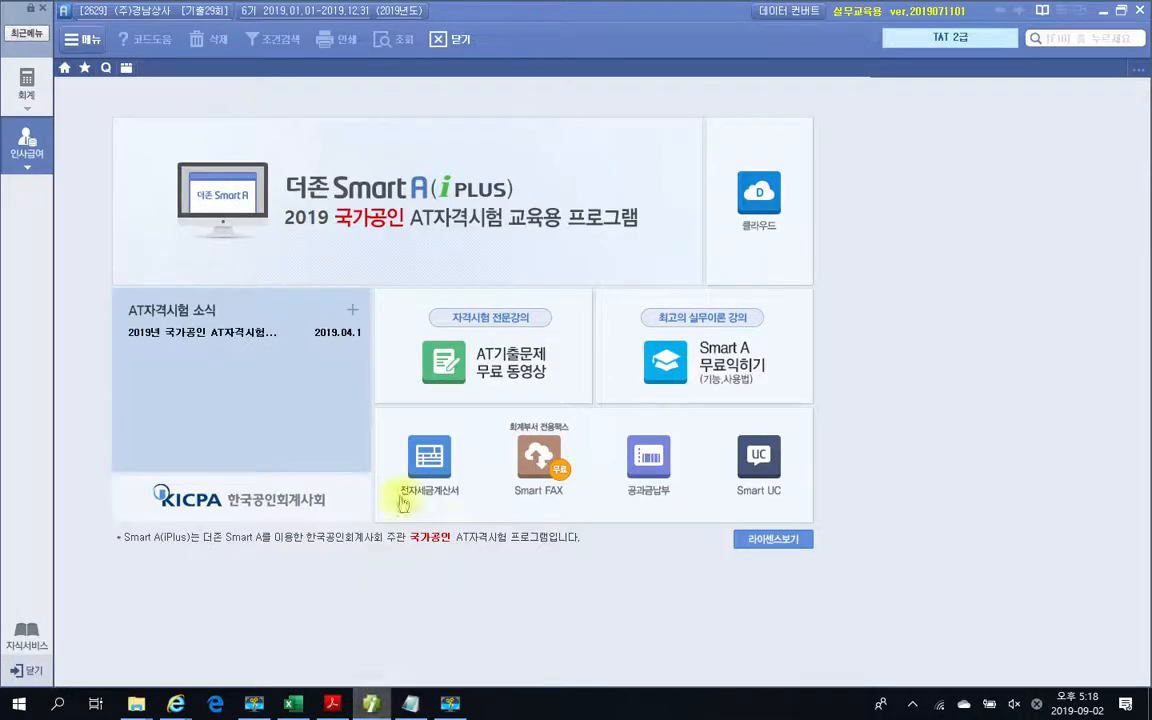
click(126, 67)
click(325, 145)
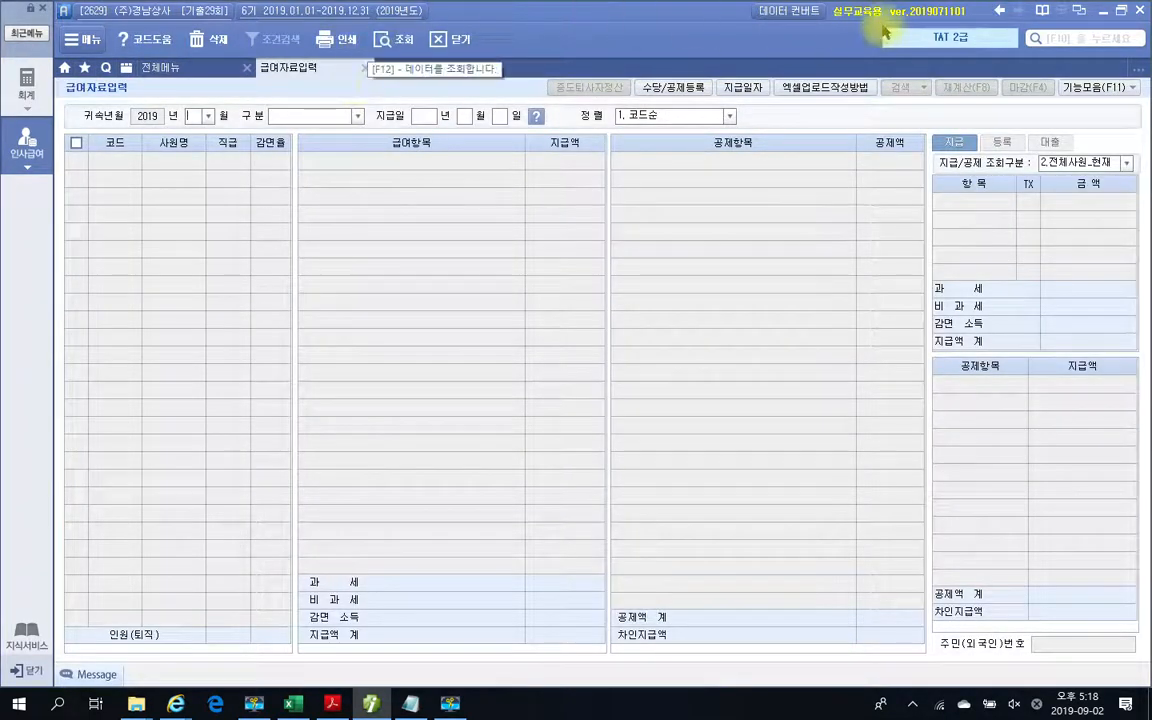
click(1141, 9)
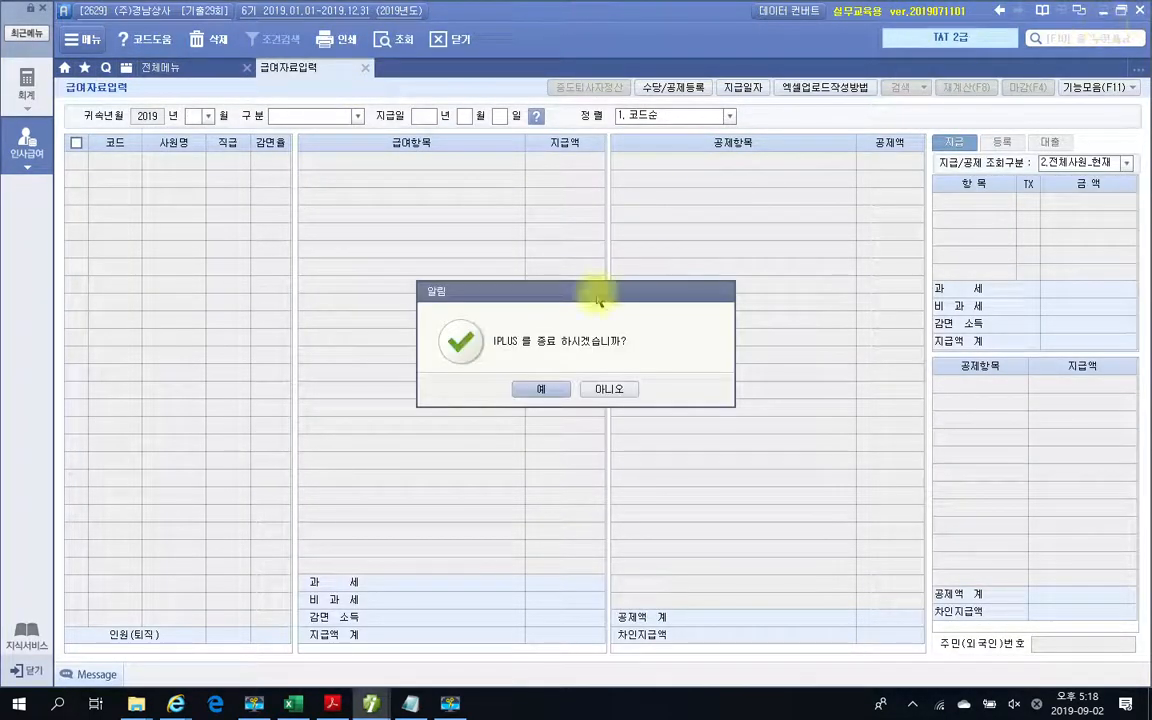
click(545, 390)
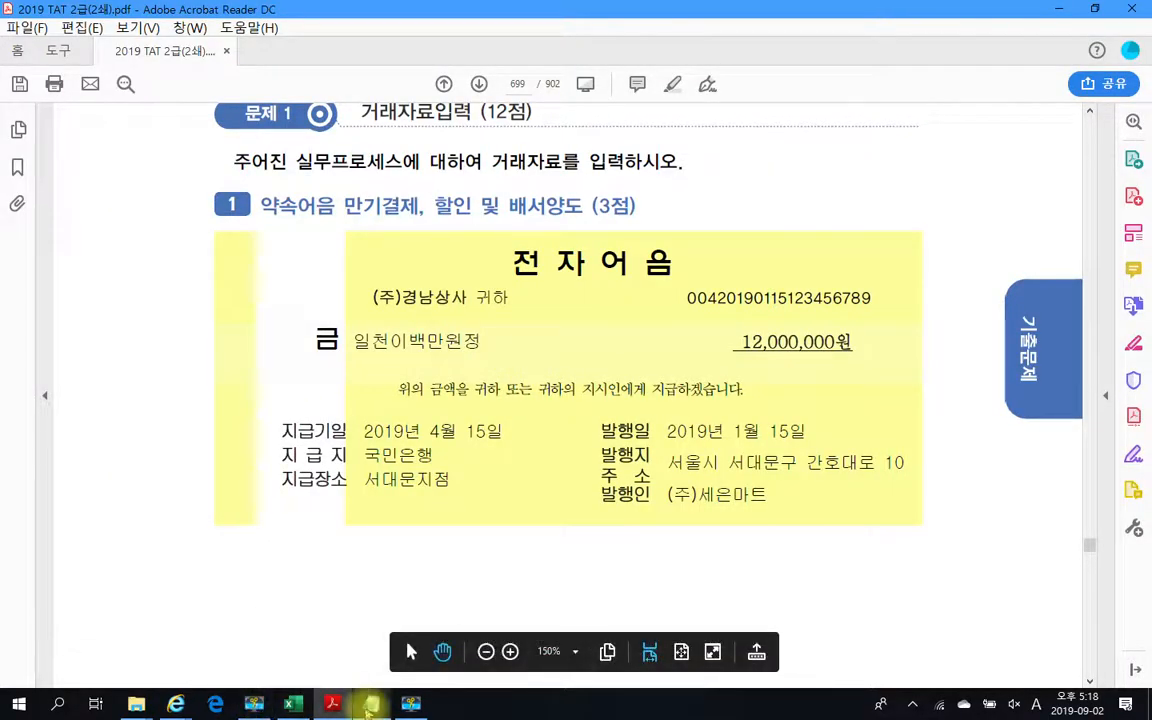
Launch Smart A (iPLUS), log in to the TAT 2급 company 2629 (주)경남상사 and open 일반전표입력.
click(18, 704)
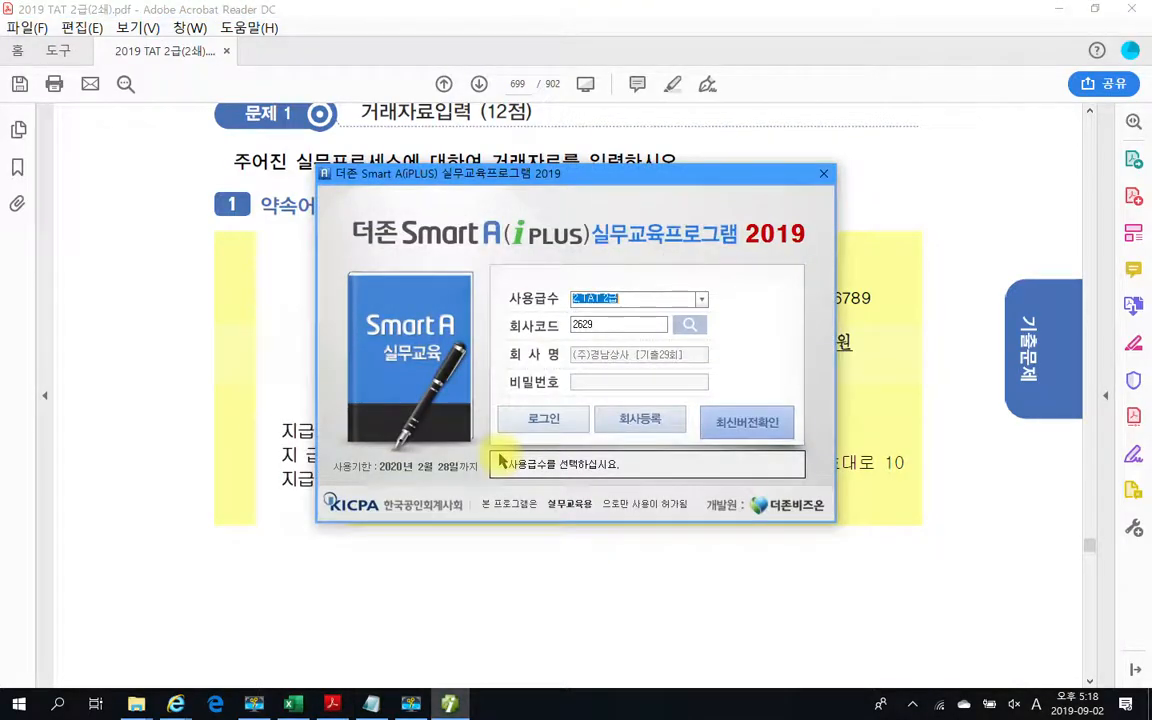
click(532, 418)
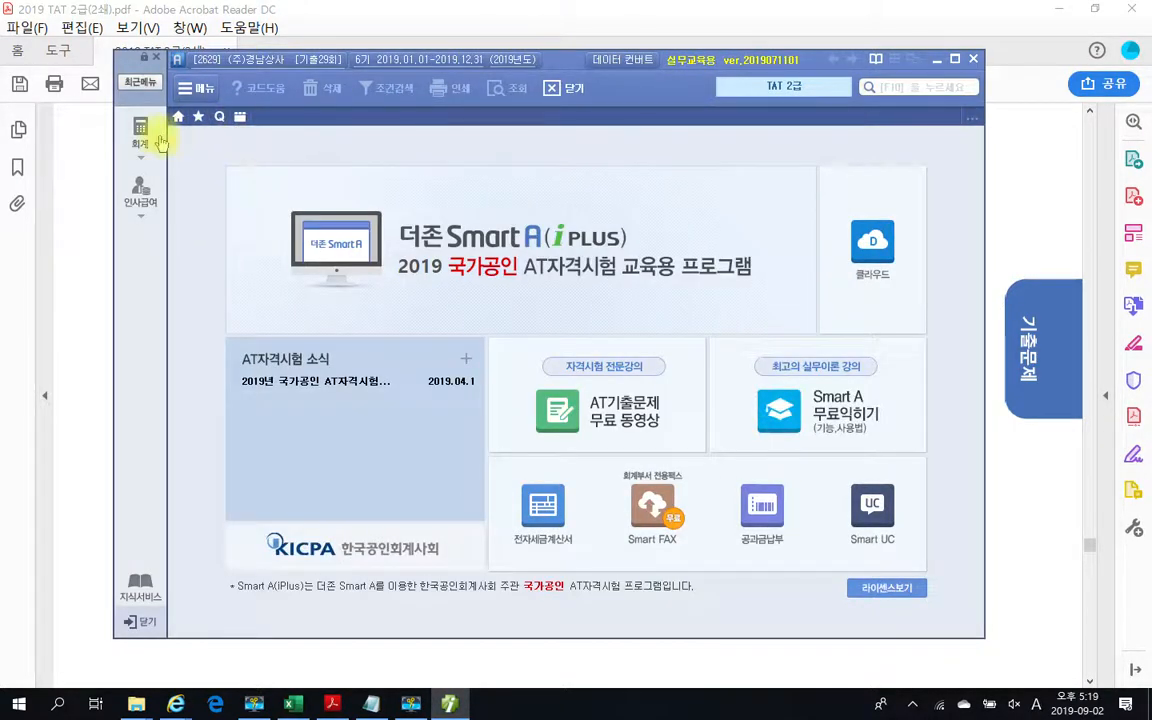
click(219, 148)
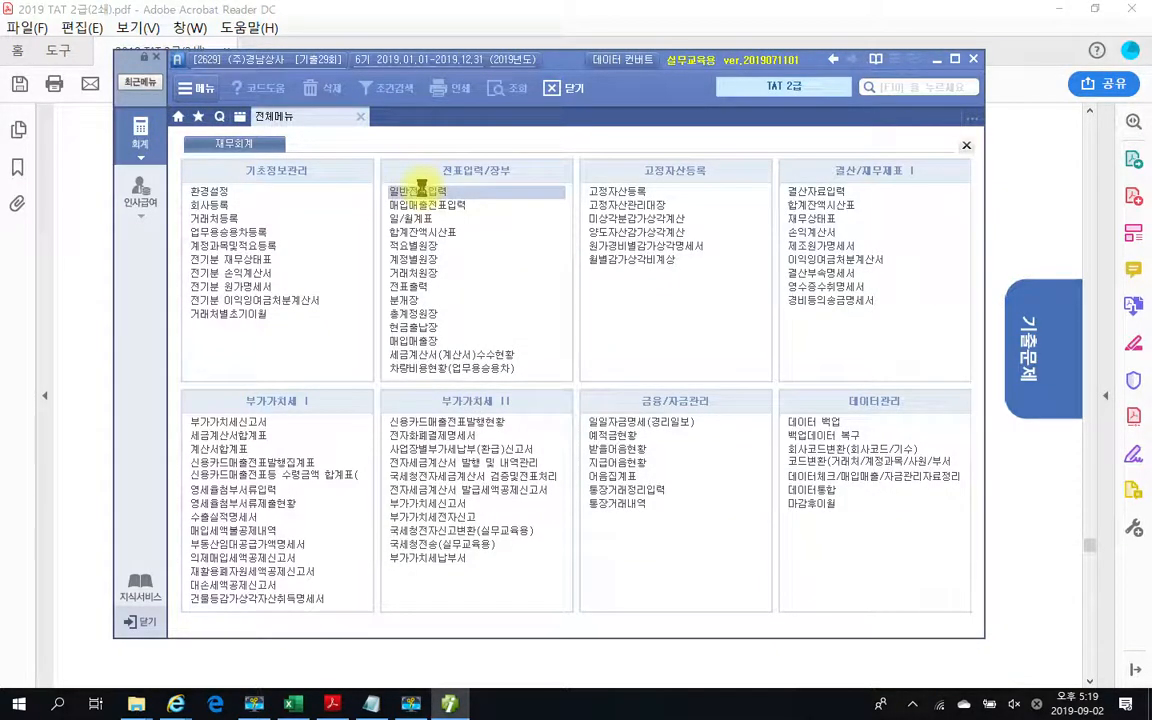
click(421, 189)
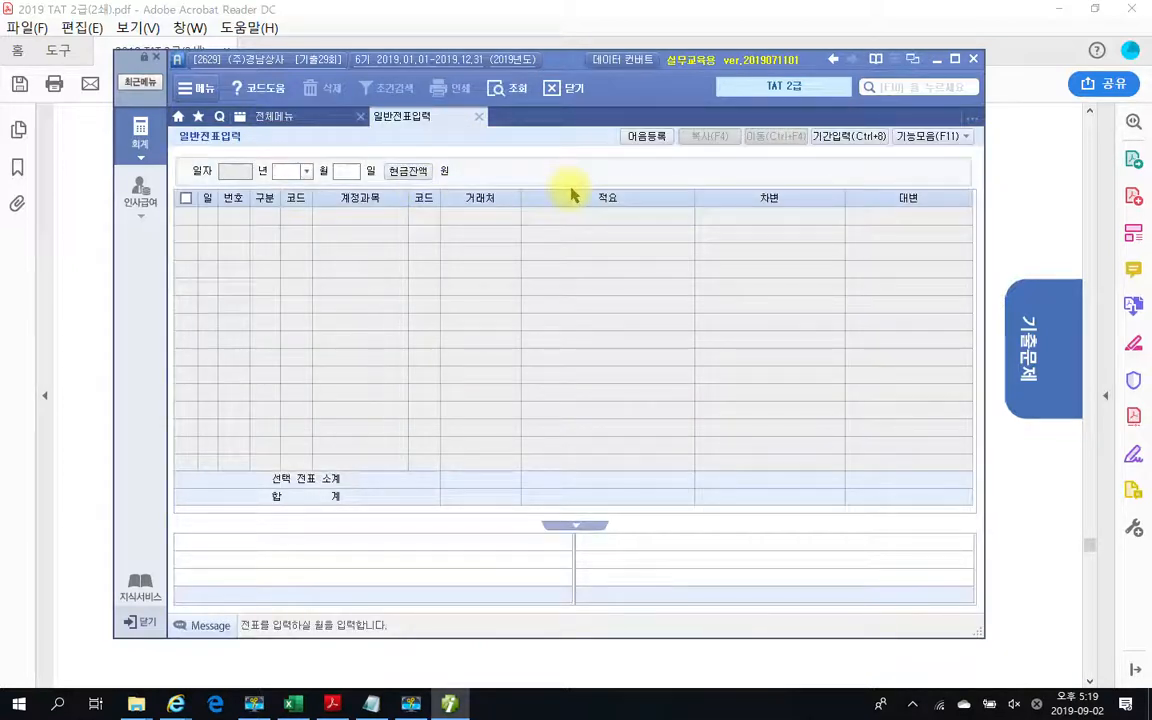
Set the voucher date to 03월 15일 and start a 대변 line with account 110 받을어음.
key(Return)
text(15)
key(Return)
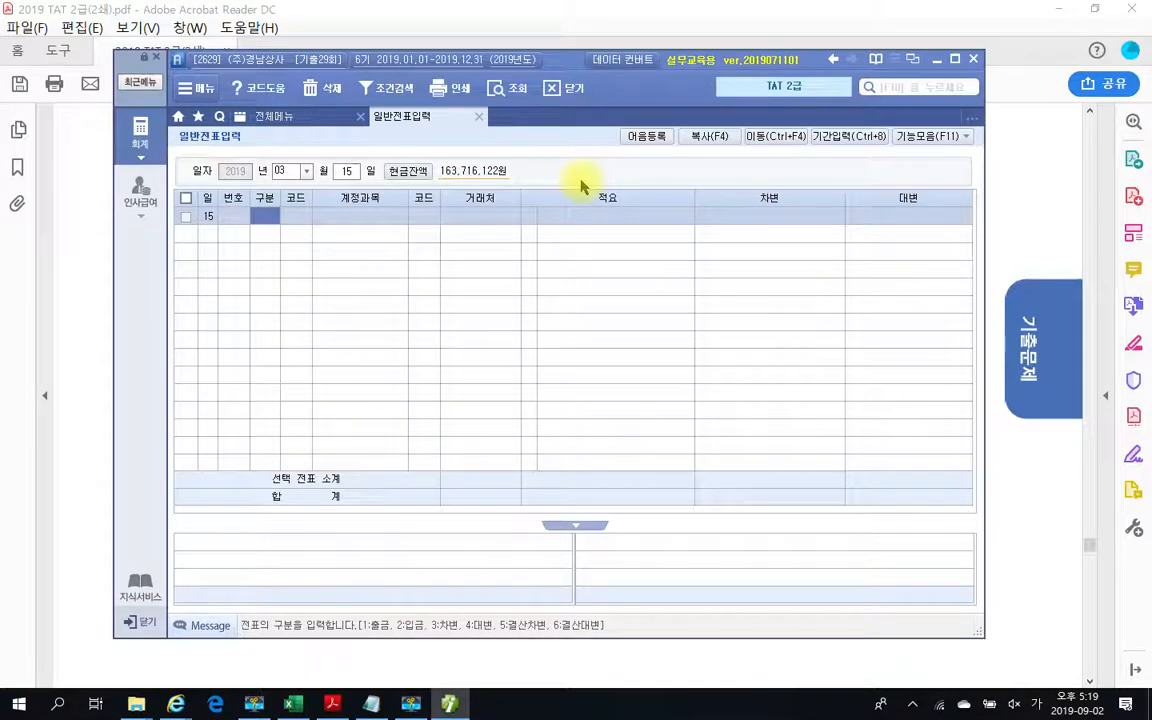
text(4)
key(Return)
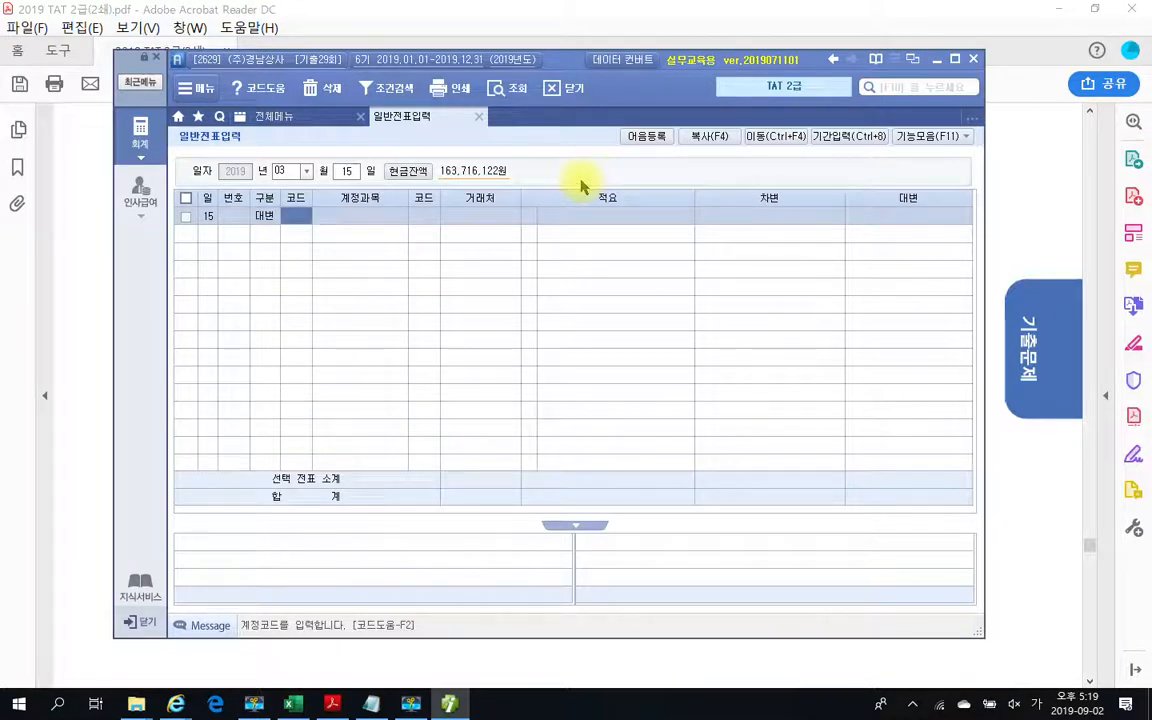
text(110)
key(Return)
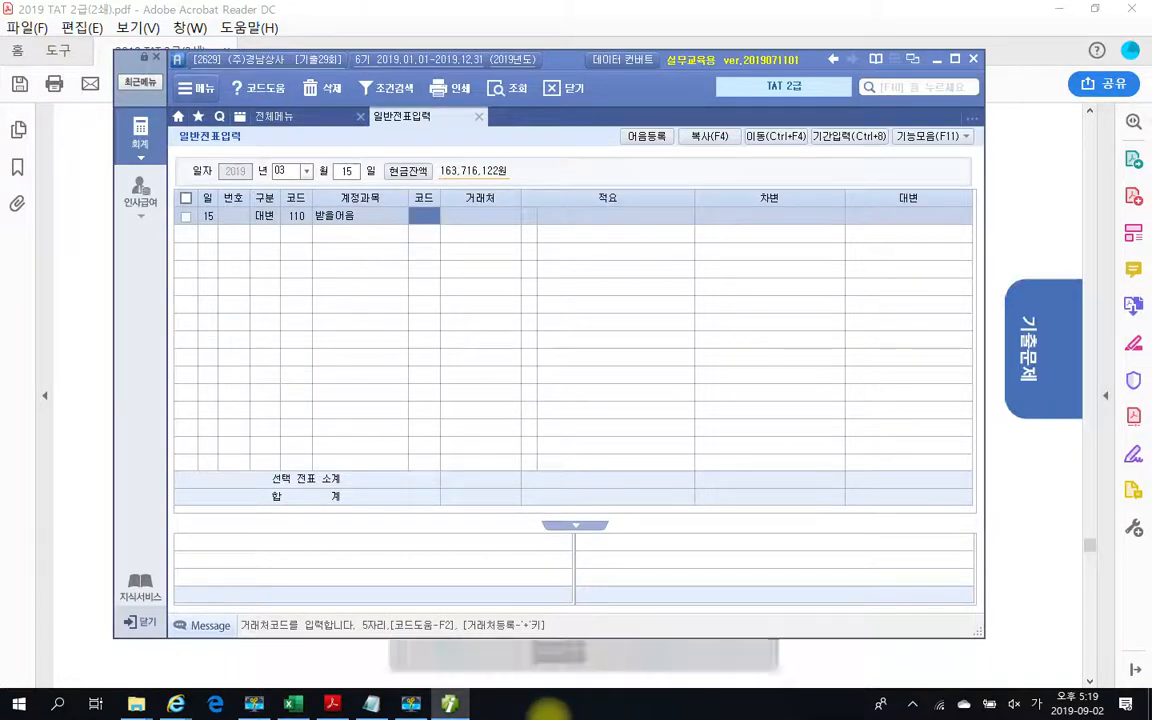
Check the note's issuer in the exam PDF, and complete the 받을어음 line with 거래처 00108 (주)세은마트 and a 대변 amount of 12,000,000.
click(333, 705)
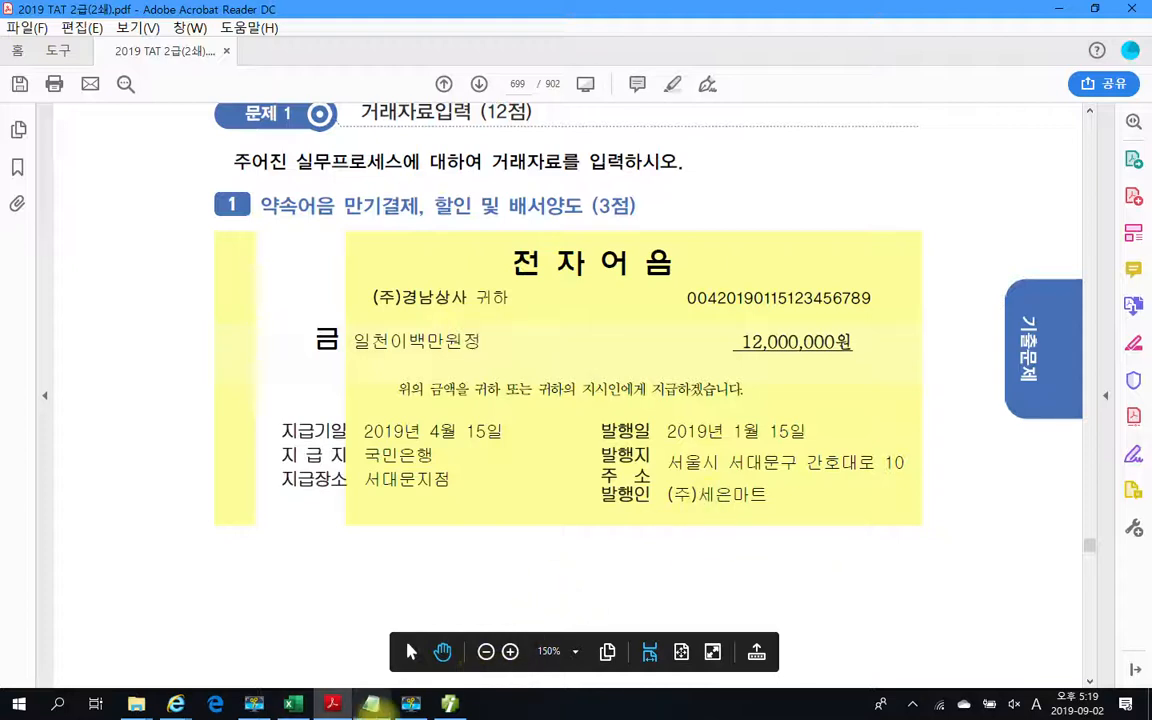
click(450, 704)
text(00108)
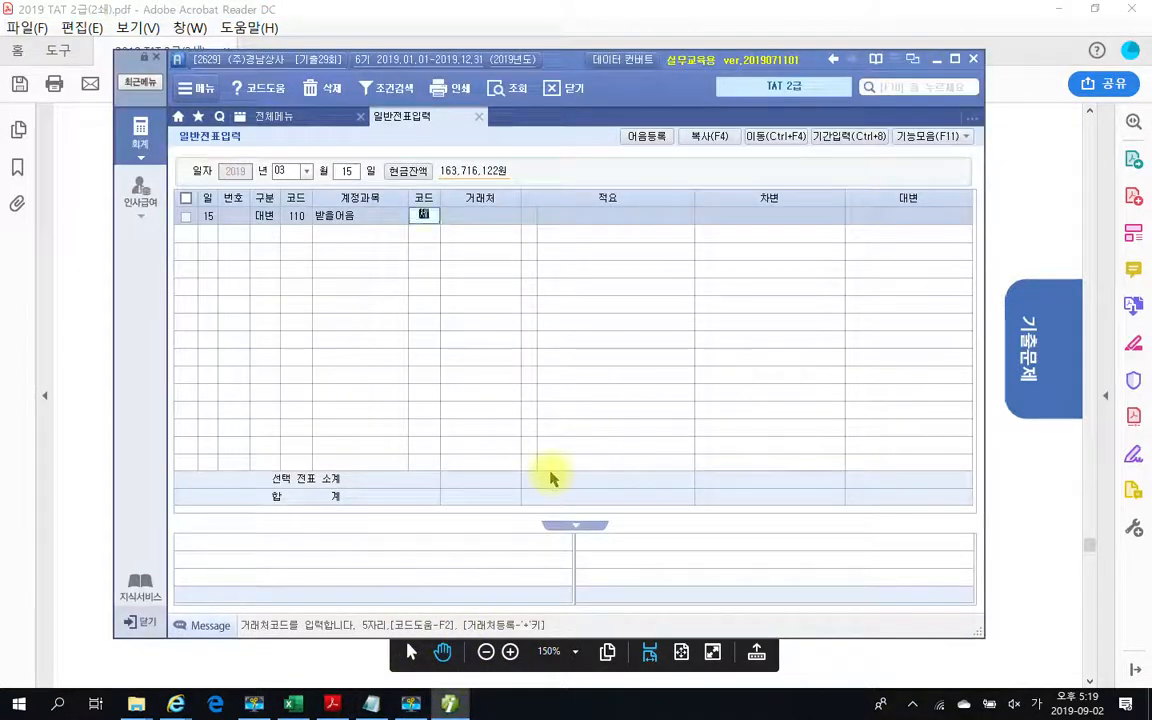
key(Return)
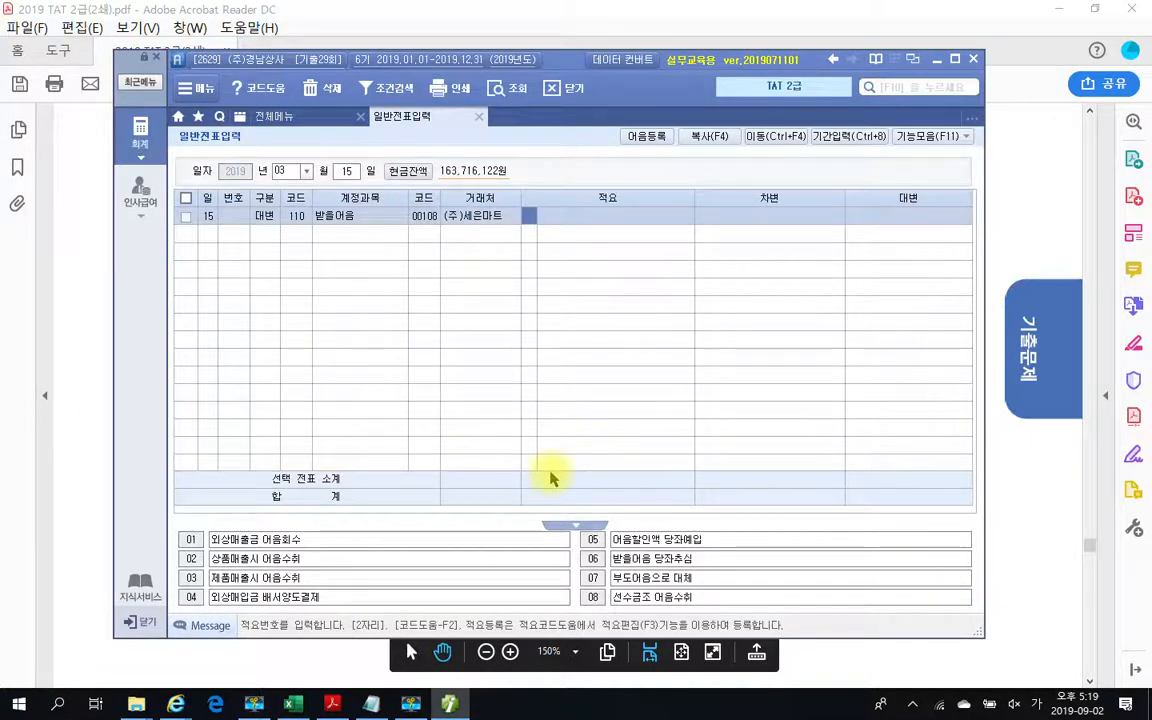
key(Return)
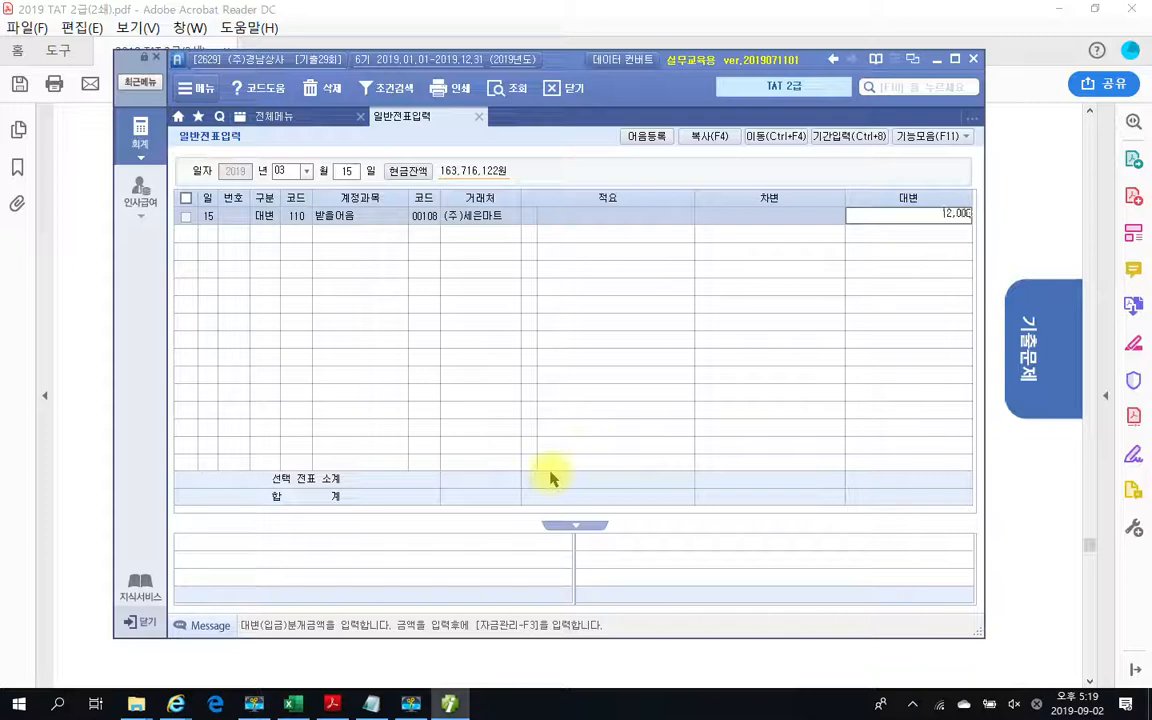
key(Return)
Start a 차변 line, look up accounts containing 매출 and choose 936 매출채권처분손실.
text(3)
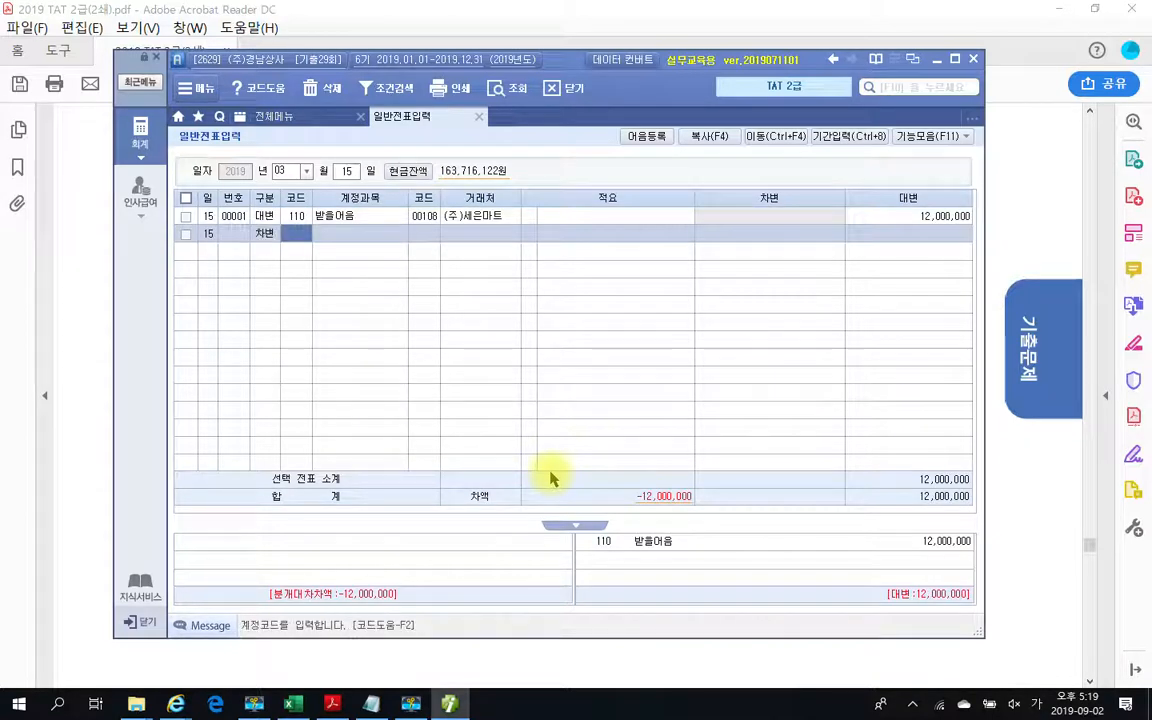
text(매출)
key(Return)
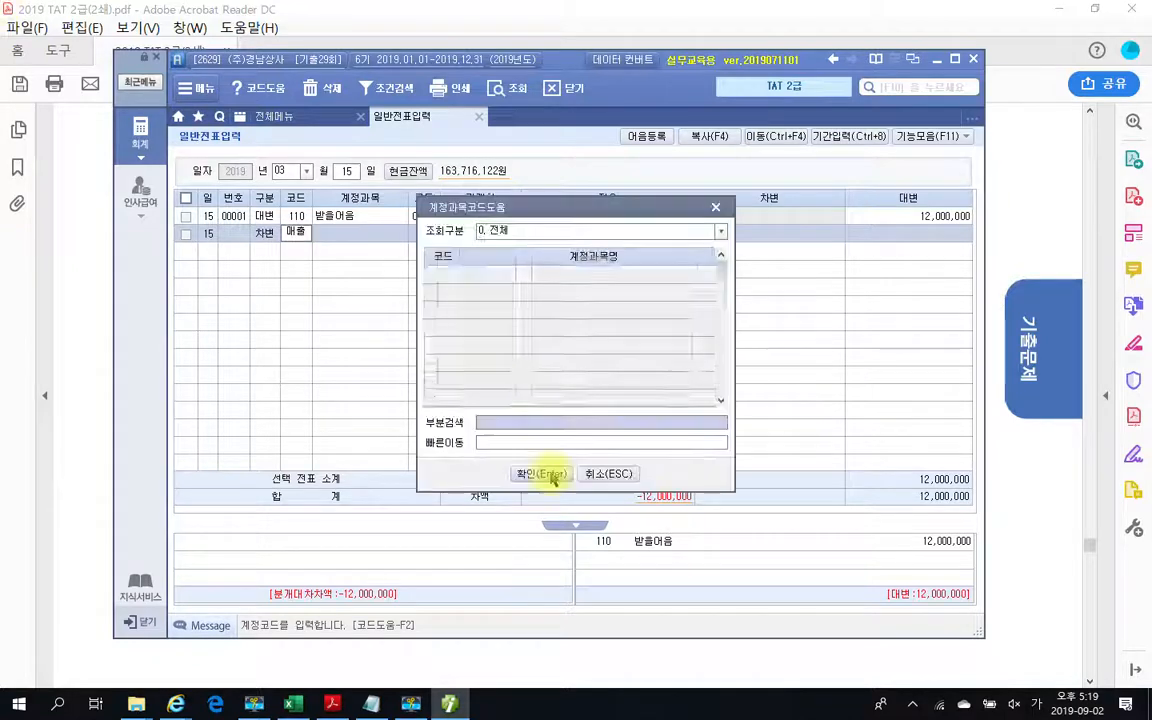
key(Down)
key(Down)
key(Down)
key(Down)
key(Down)
key(Down)
key(Down)
key(Down)
key(Down)
key(Down)
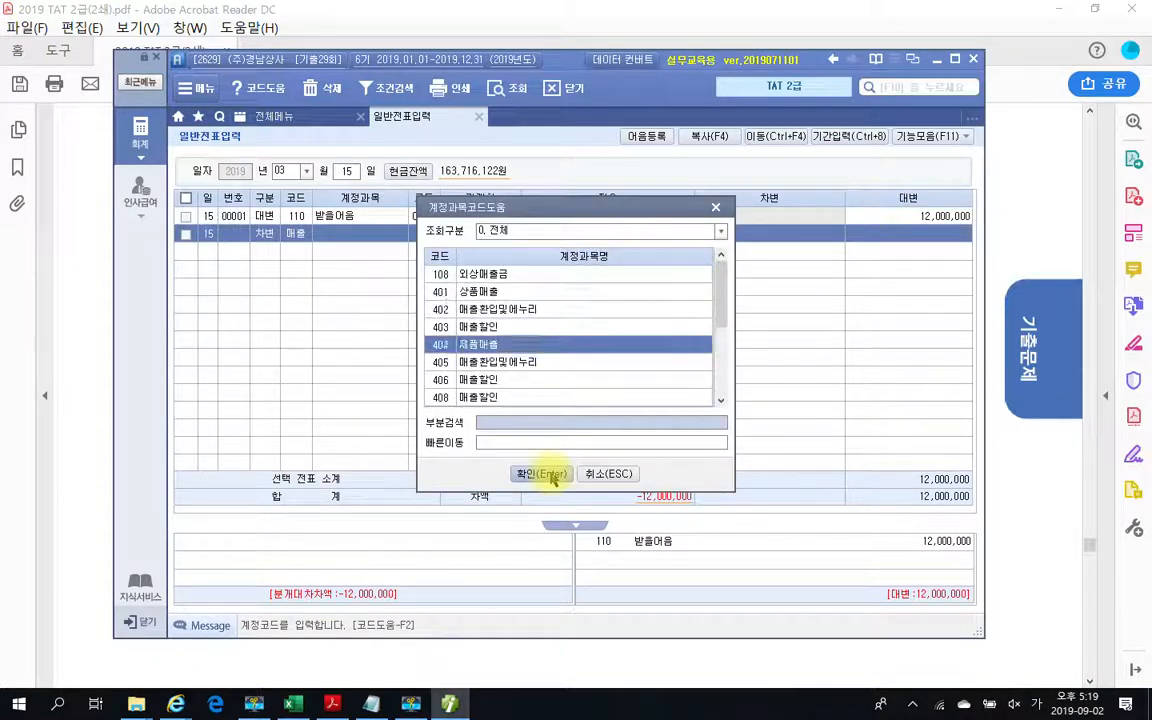
key(Down)
key(Down)
key(Down)
key(Down)
key(Down)
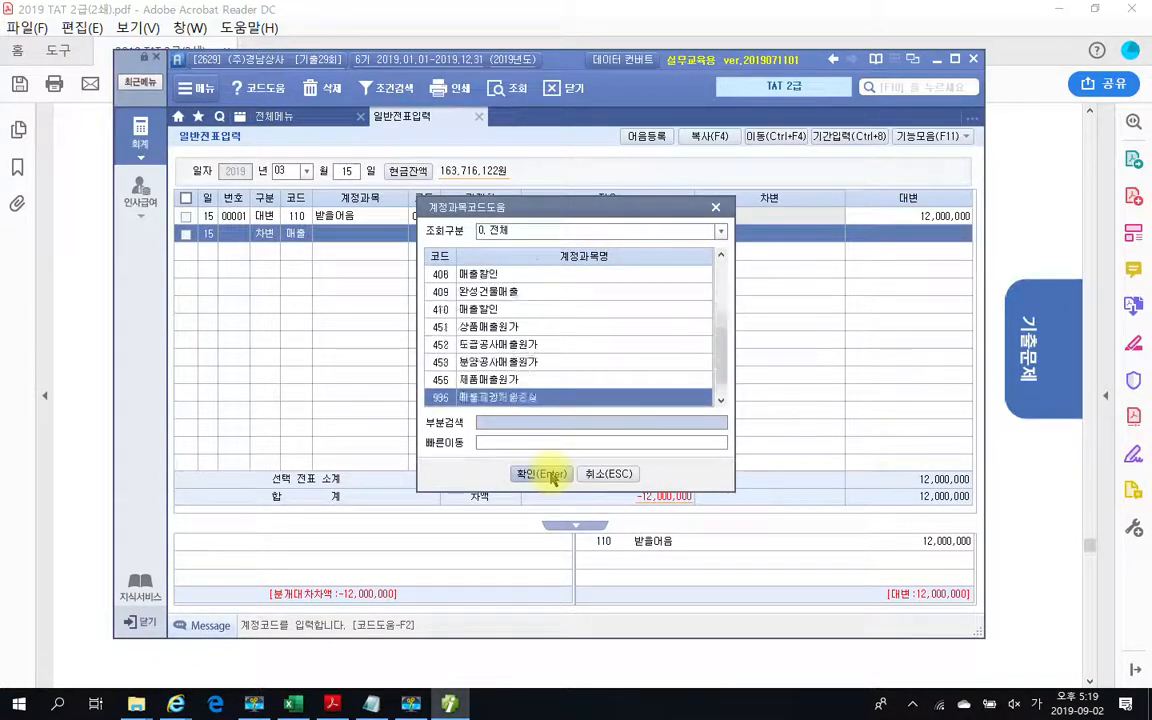
key(Up)
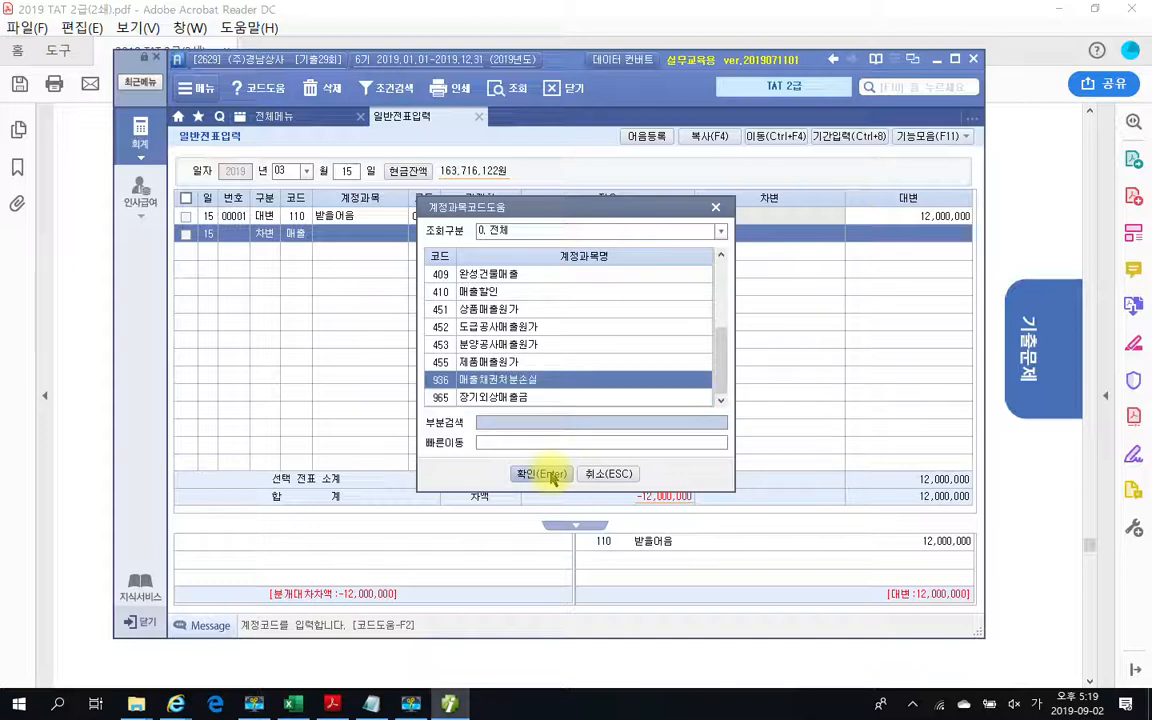
click(545, 474)
Leave 거래처 and 적요 blank on the 매출채권처분손실 line and enter a 차변 amount of 120,000.
key(Return)
key(Return)
key(Return)
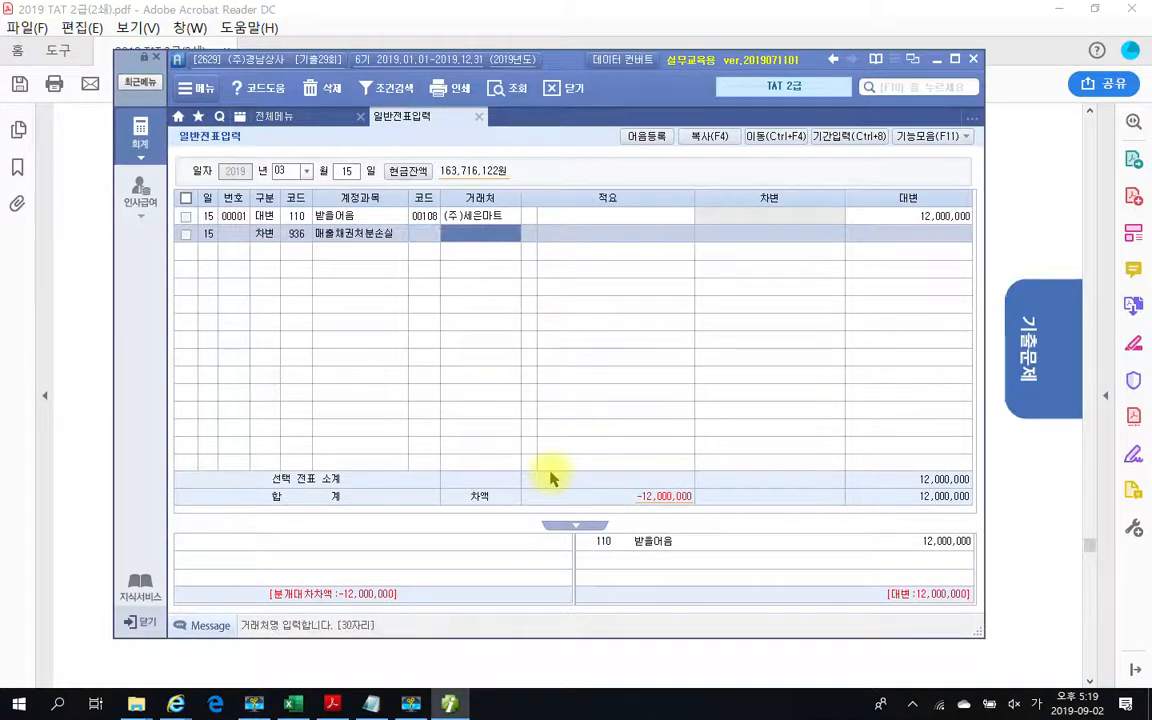
text(120)
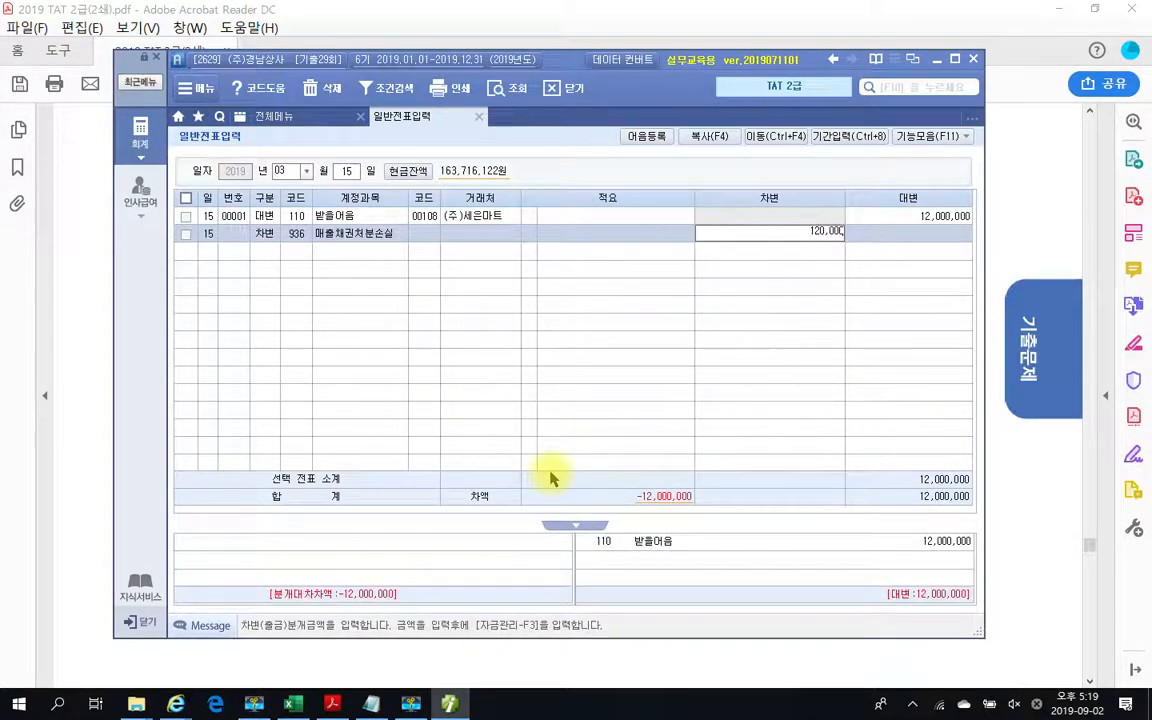
key(Return)
Check the deposit account in the 3월 15일 problem text and start another 차변 line with account 103 보통예금.
text(3)
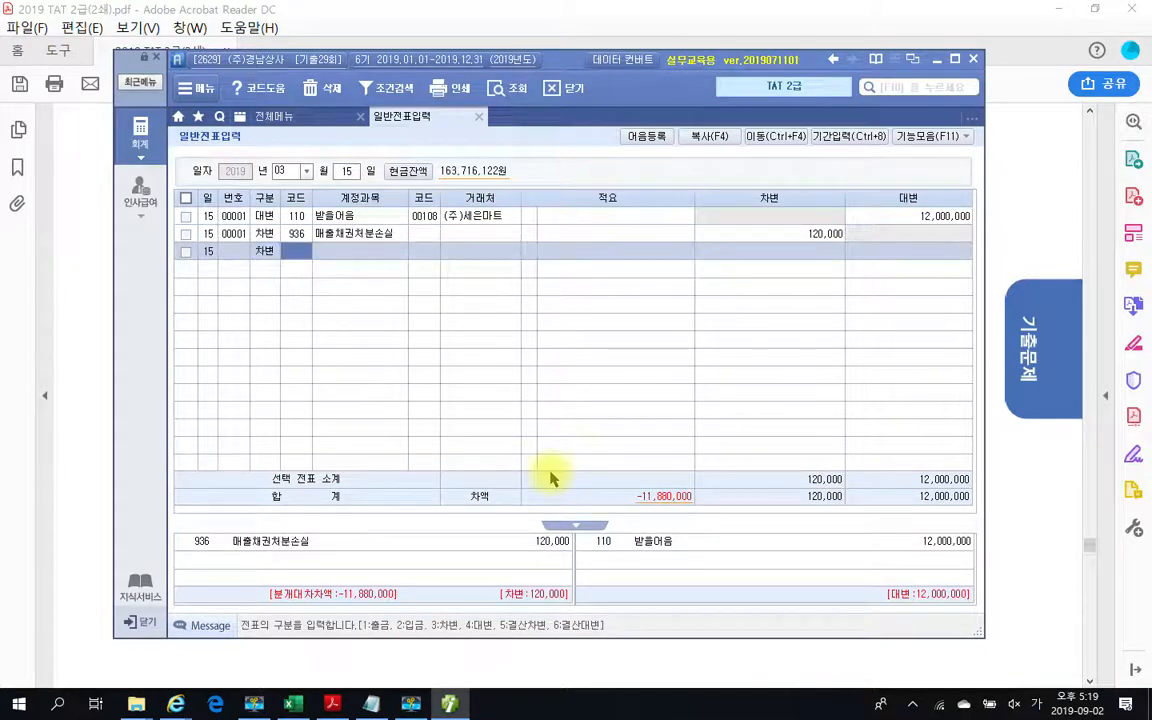
click(340, 705)
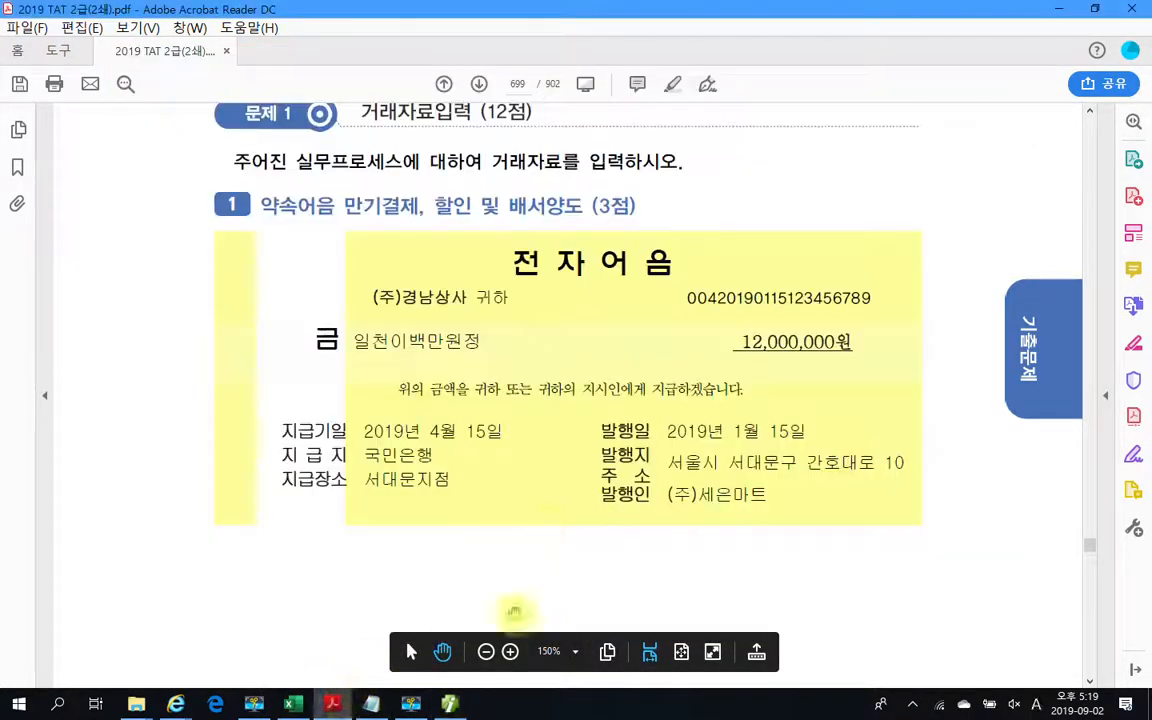
scroll(542, 535, down, 10)
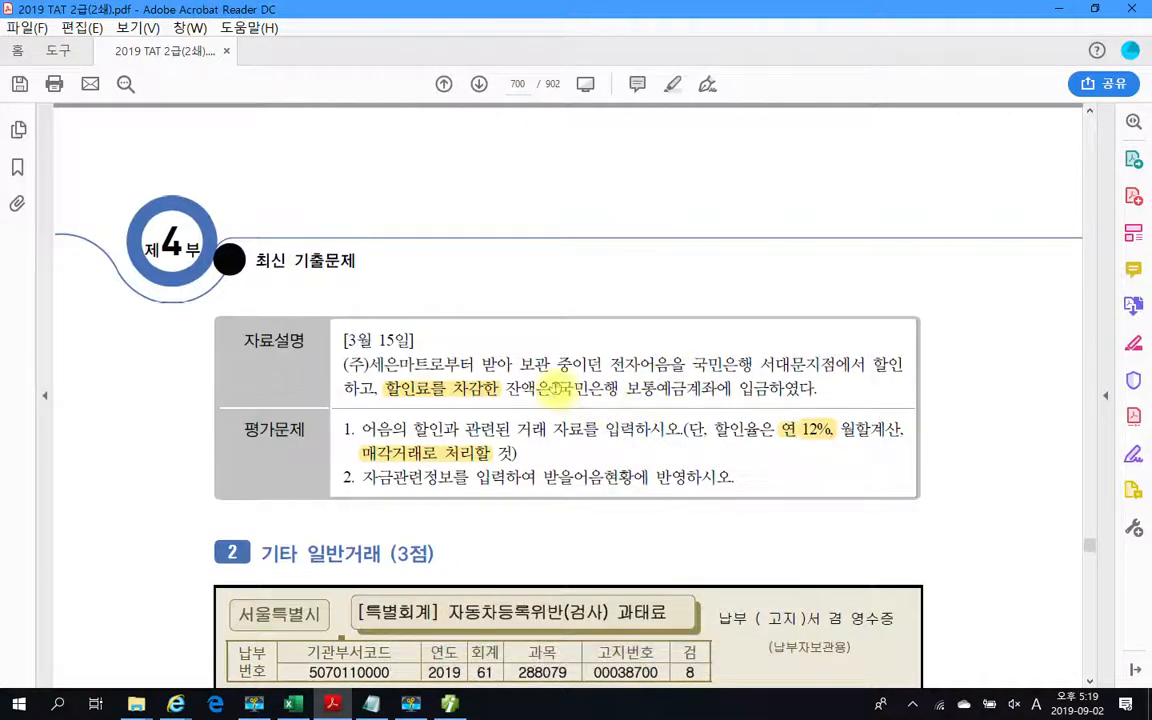
drag(558, 387, 732, 390)
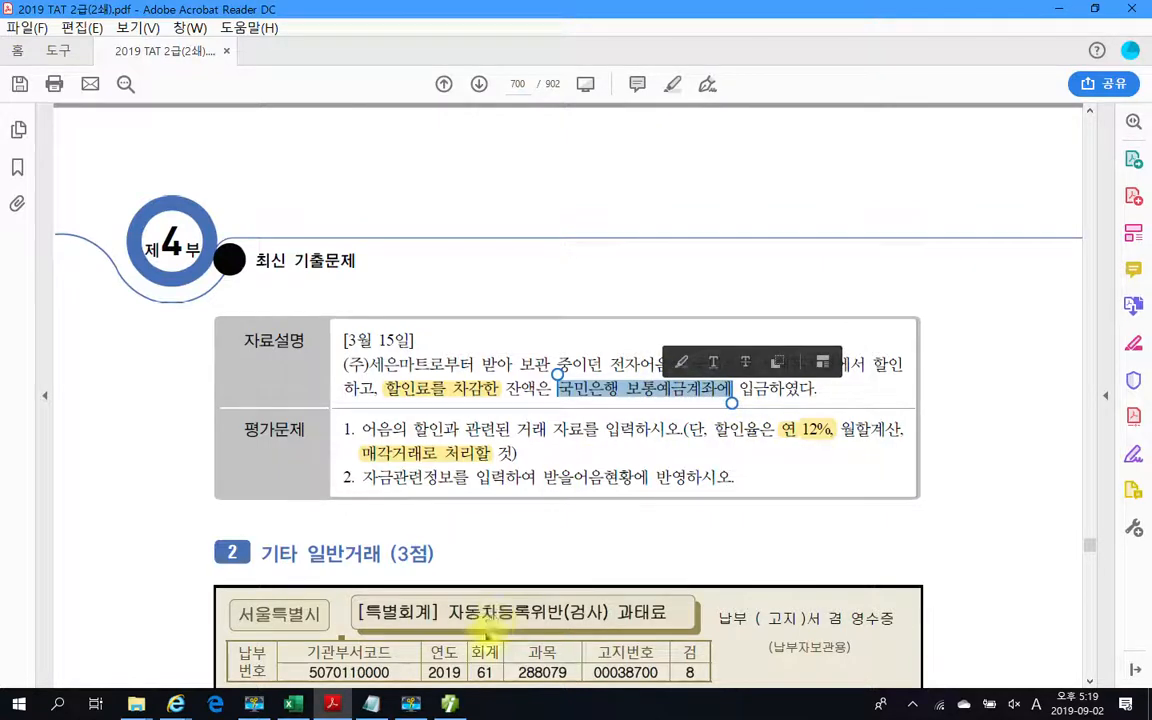
click(447, 705)
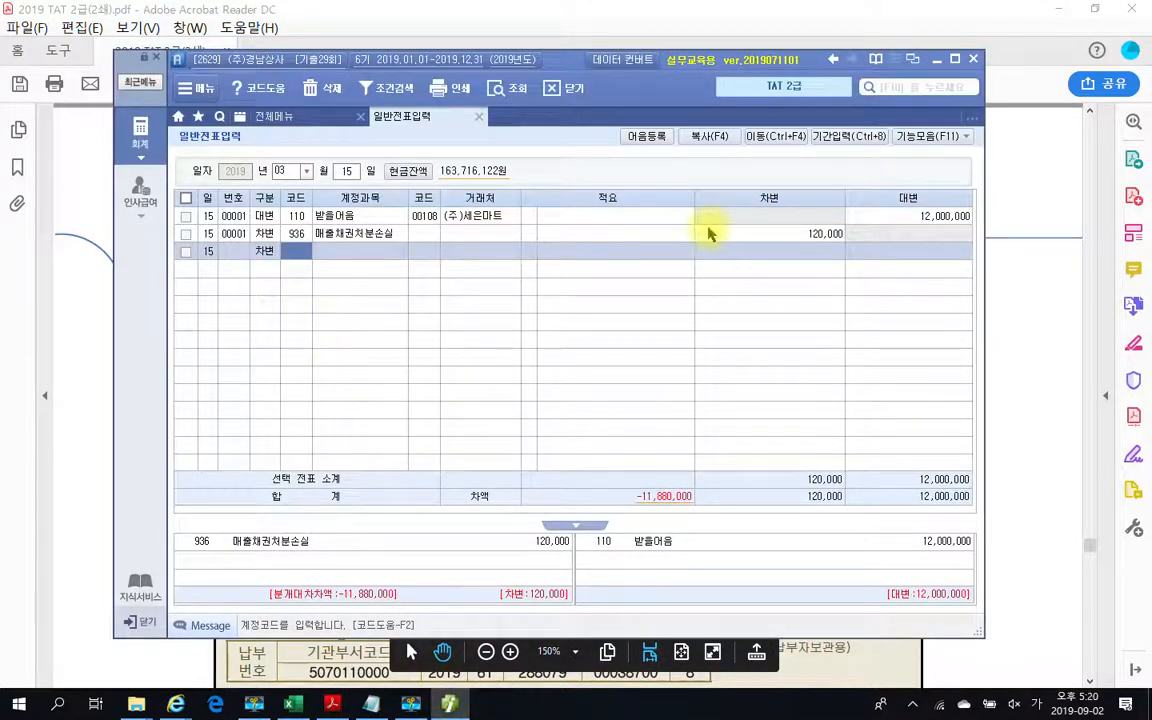
text(국)
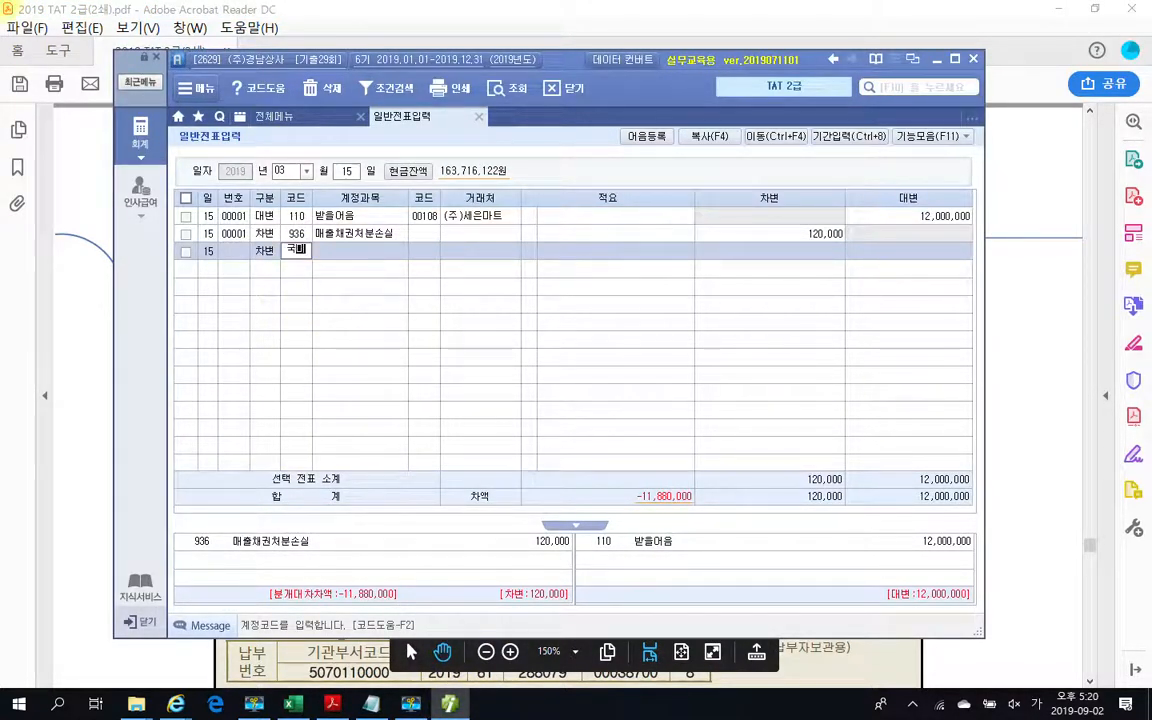
text(보통)
key(Return)
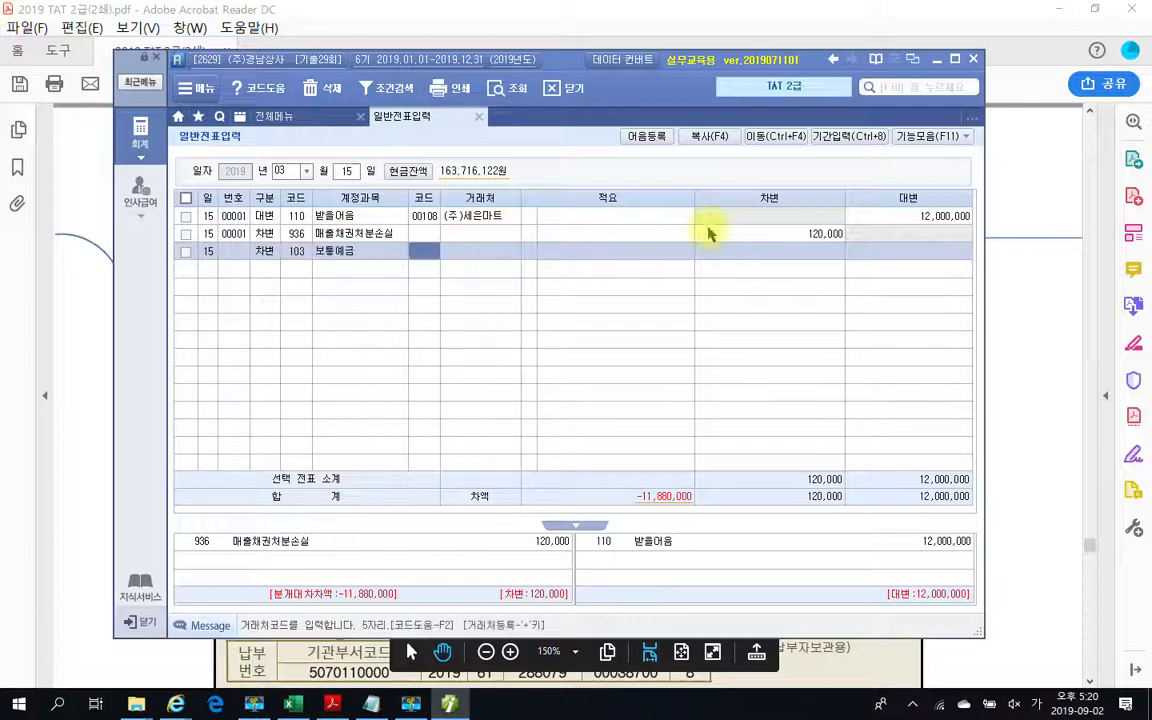
Set the 보통예금 line's 거래처 to 98001 국민은행 and its 차변 amount to 11,880,000.
text(ㄱ국)
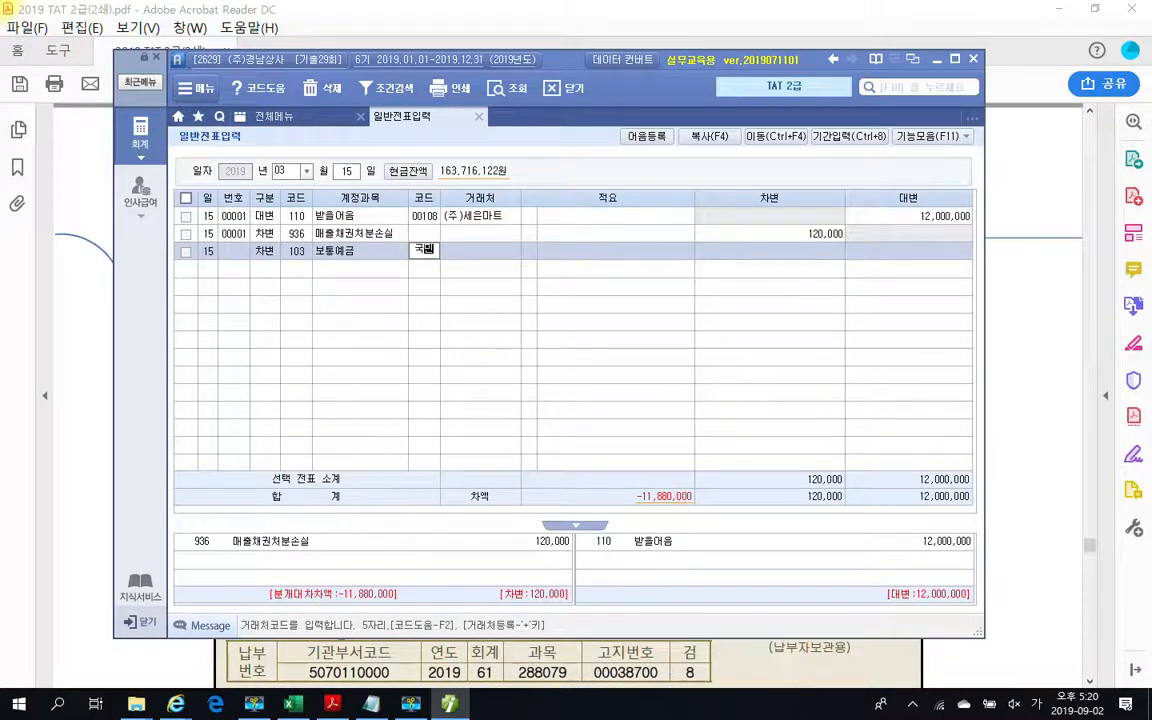
text(민)
key(Return)
key(Return)
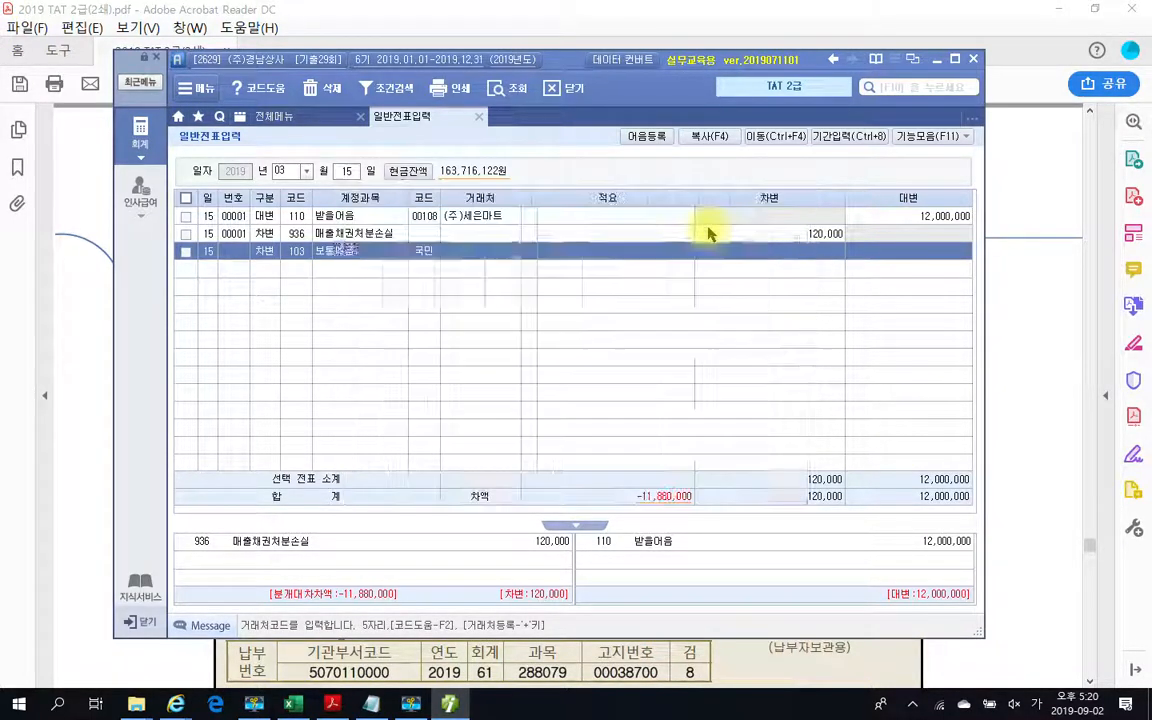
key(Return)
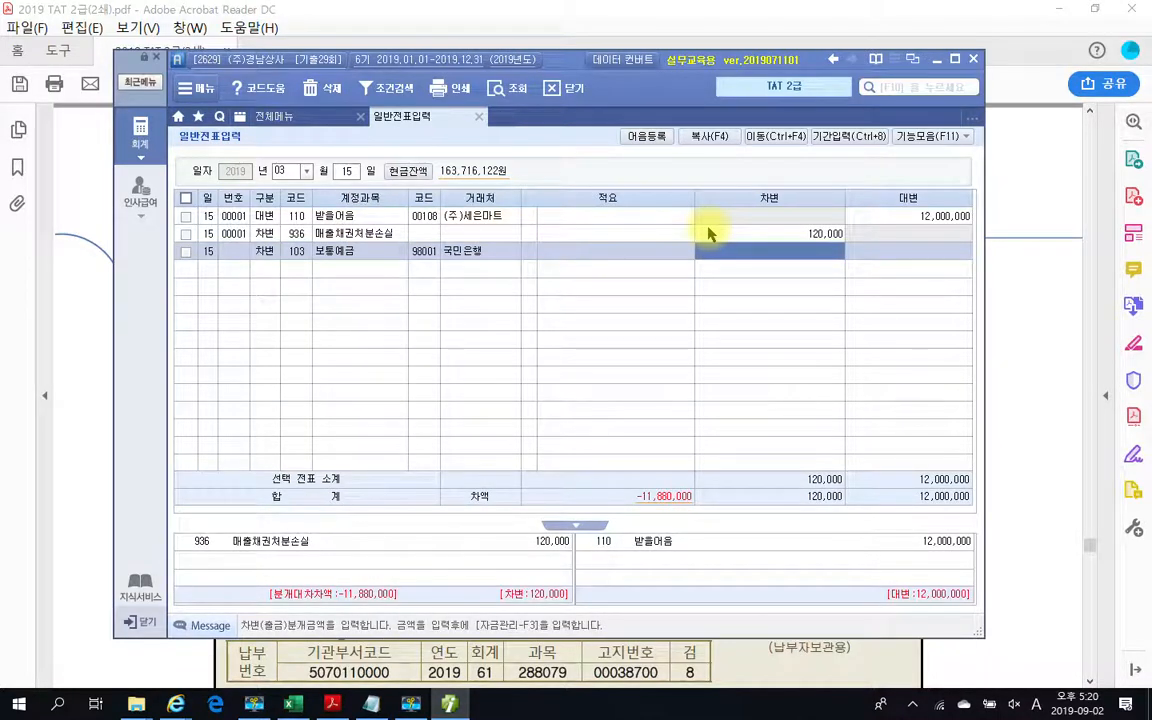
text(11,880,000)
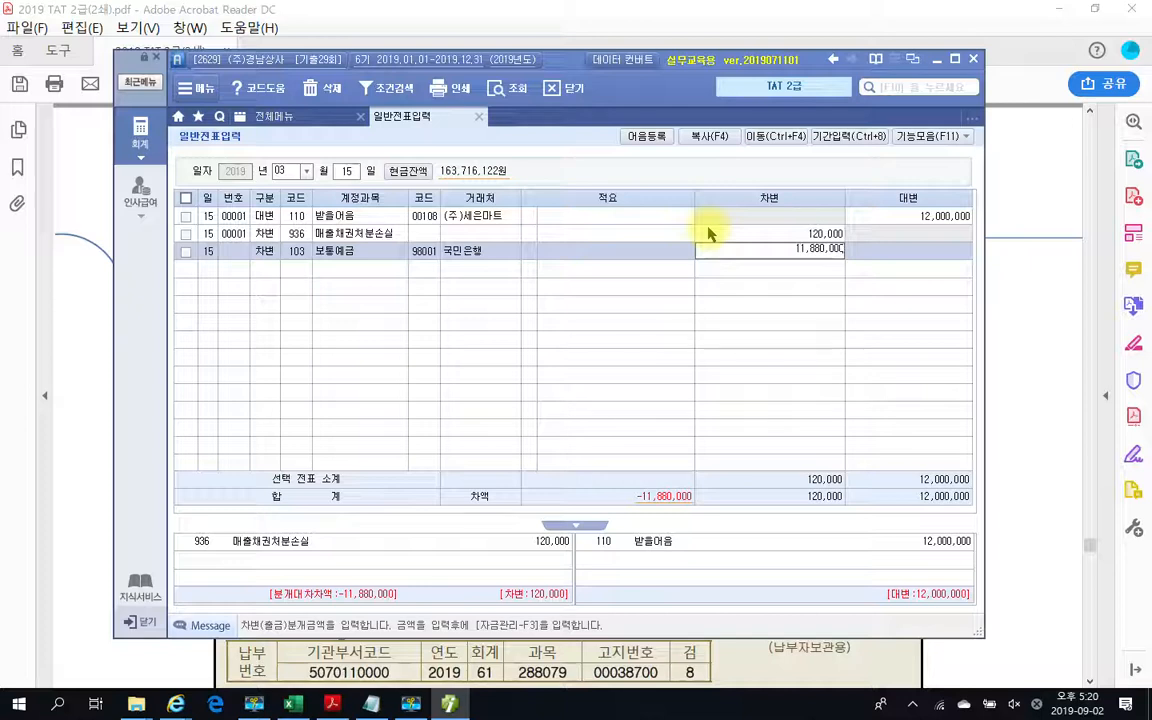
key(Return)
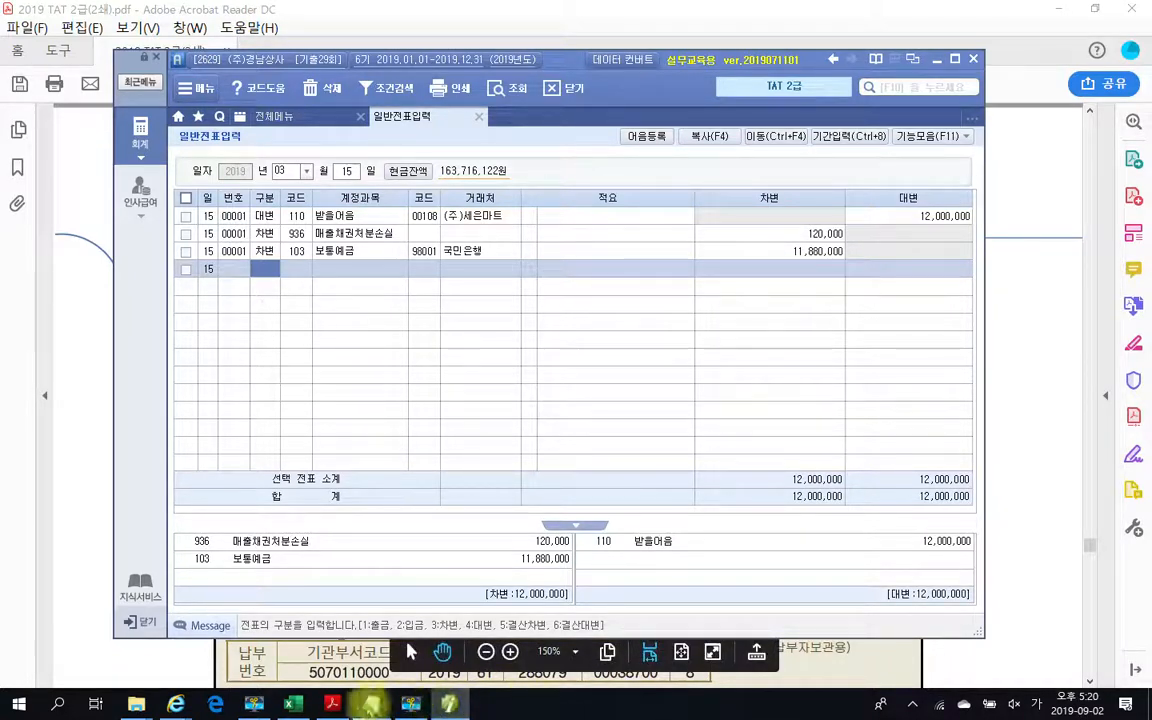
Switch to the exam PDF and examine problem 2's 과태료 notice and the 3월 20일 transaction description.
click(370, 704)
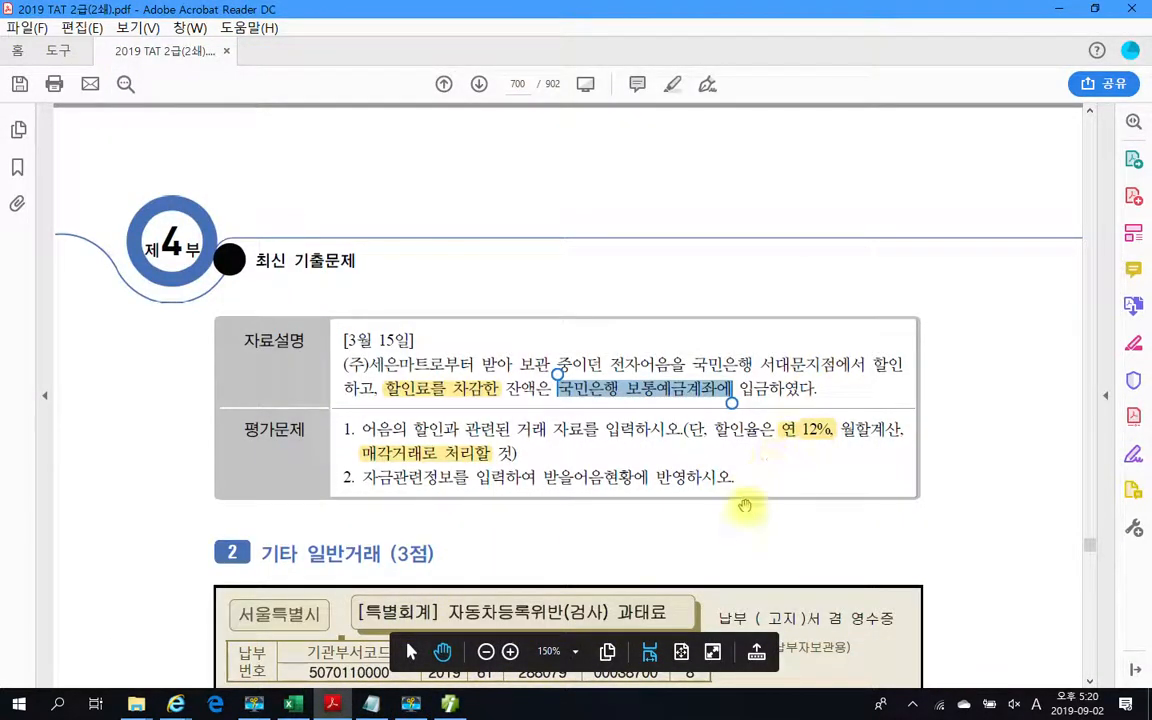
scroll(751, 501, down, 6)
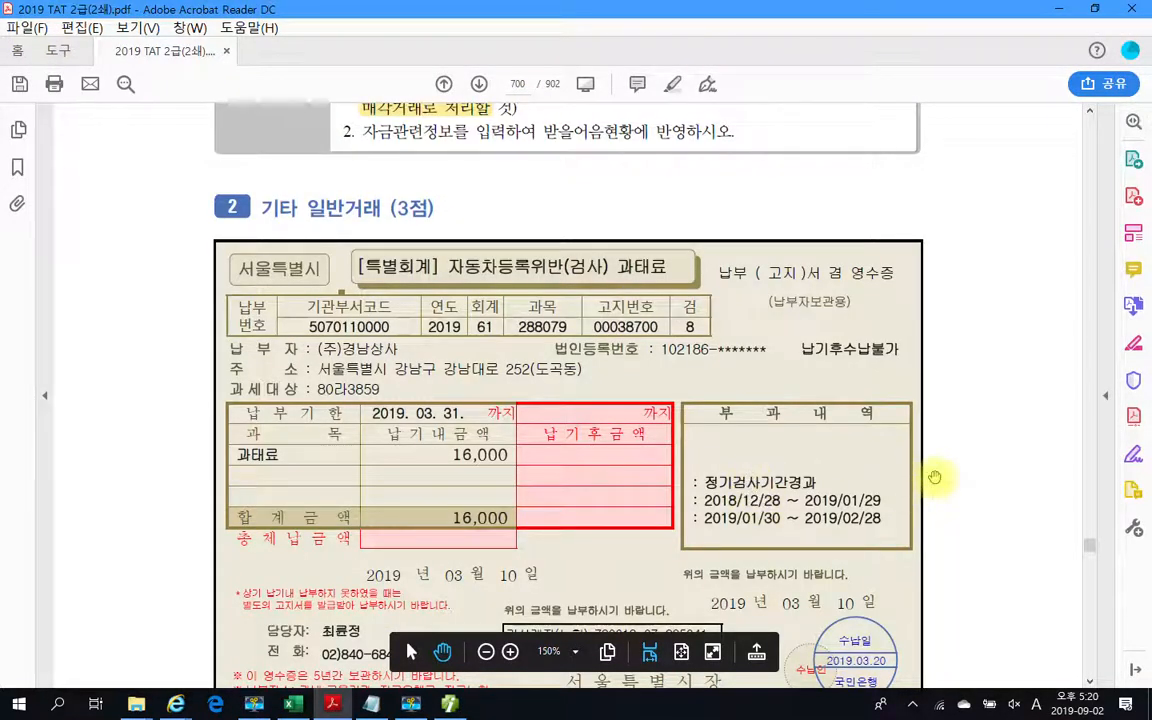
scroll(800, 492, down, 2)
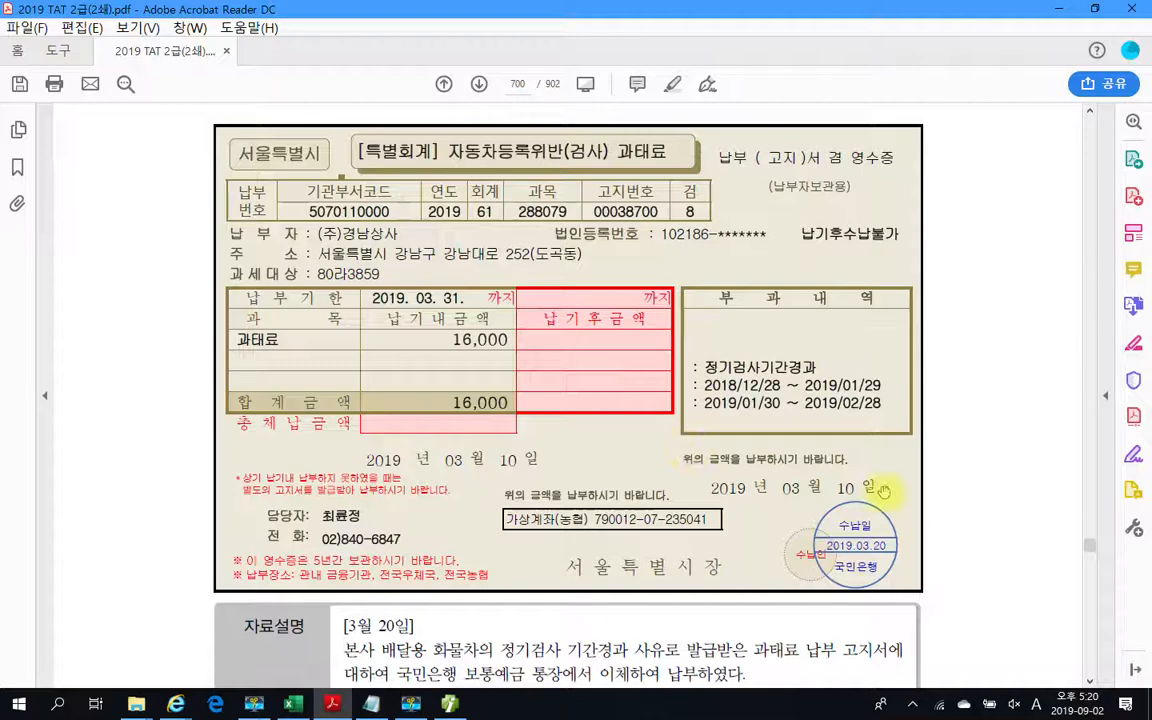
scroll(515, 418, down, 1)
scroll(468, 417, down, 2)
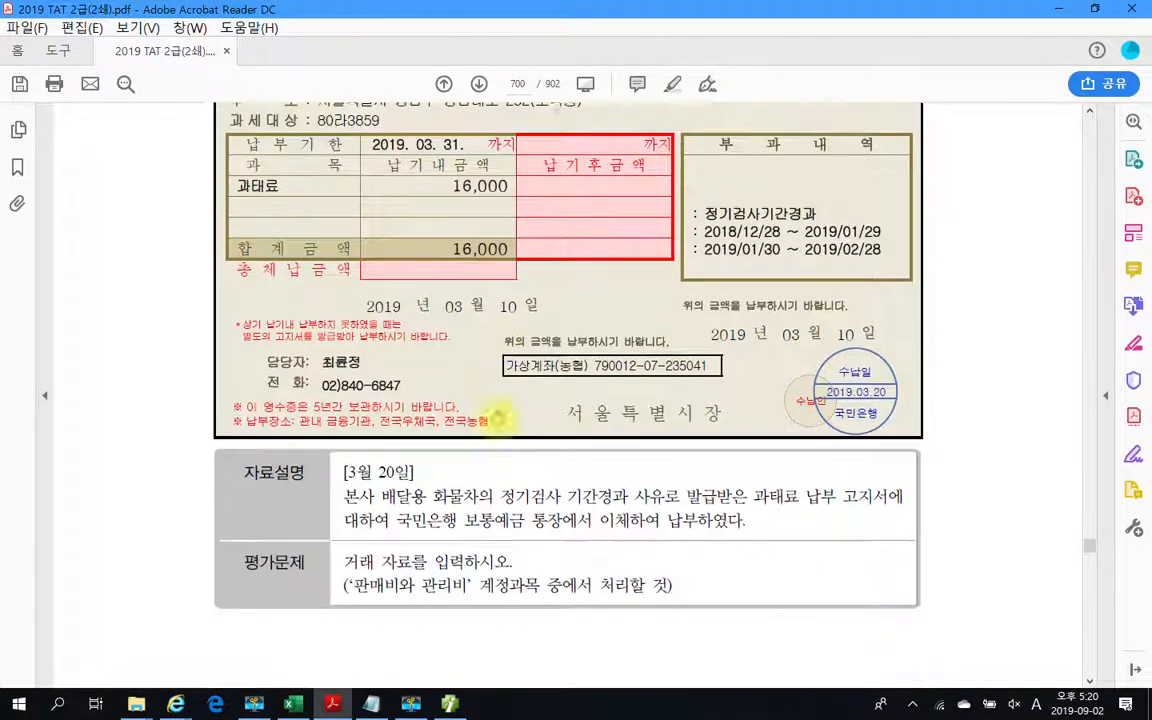
scroll(445, 480, up, 15)
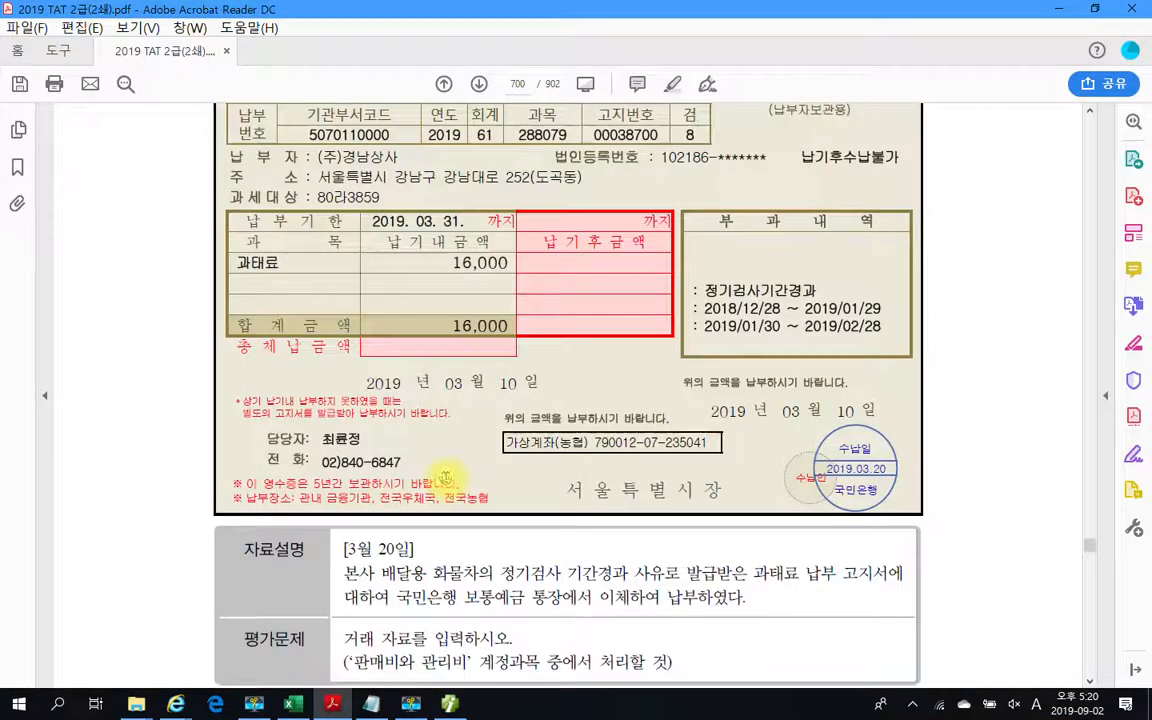
Highlight the second requirement, 자금관련정보를 입력하여 받을어음현황에 반영하시오, in the 3월 15일 problem text.
scroll(447, 465, down, 4)
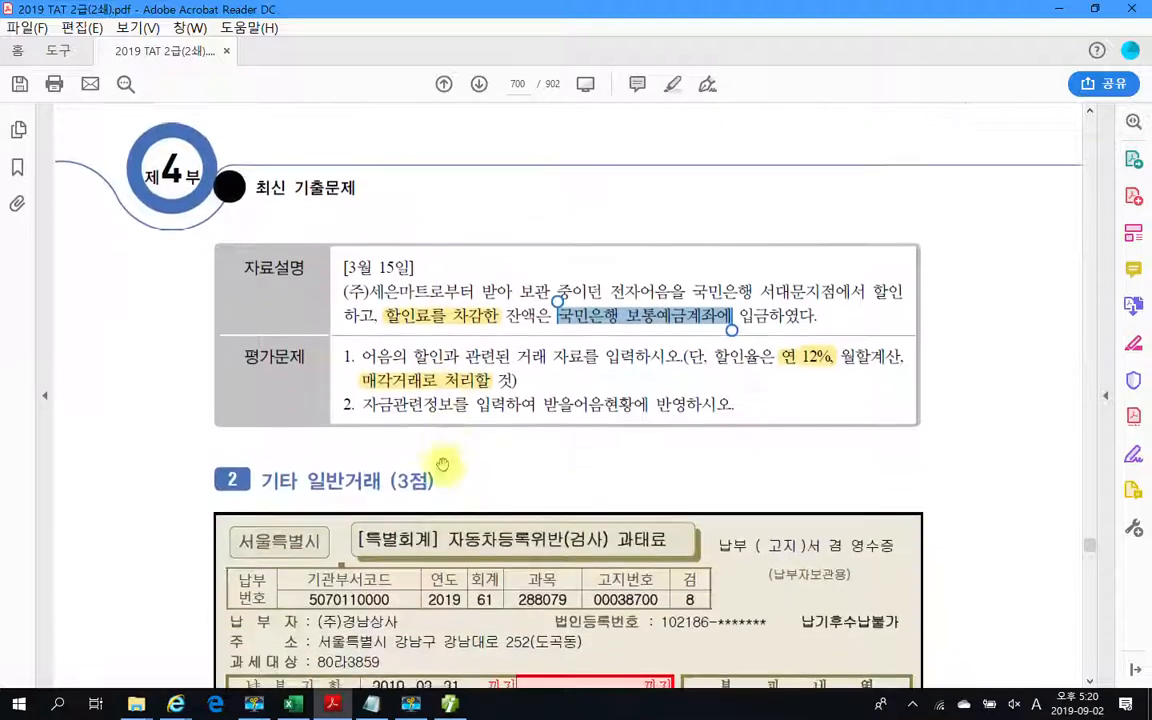
drag(364, 404, 702, 418)
right_click(702, 418)
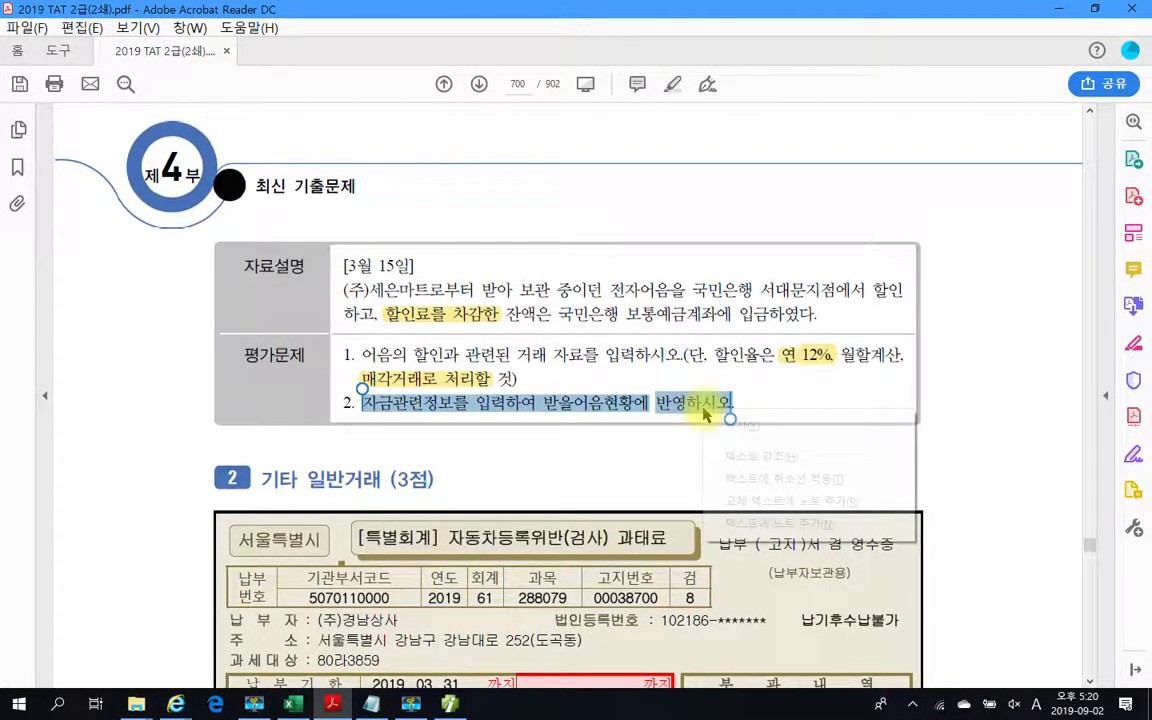
click(725, 449)
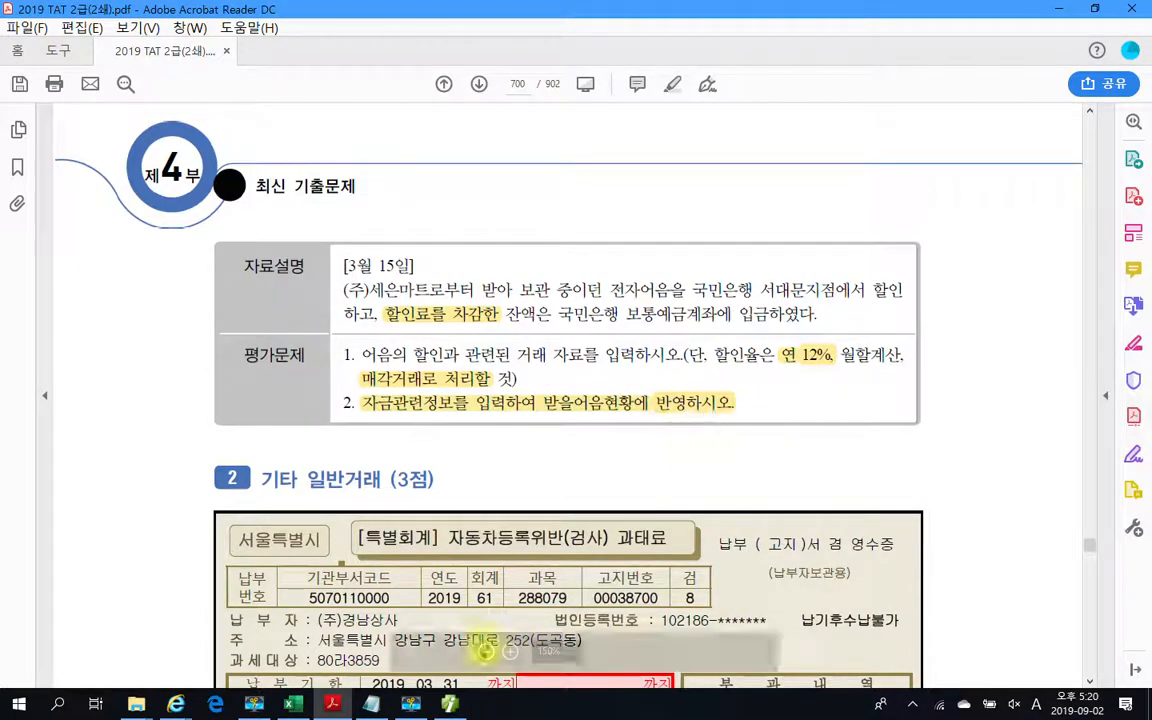
Switch to the accounting program and open 받을어음 관리 for the 받을어음 line, set as 할인(전액), with (주)세은마트's stored note due 2019-04-15.
key(alt+Tab)
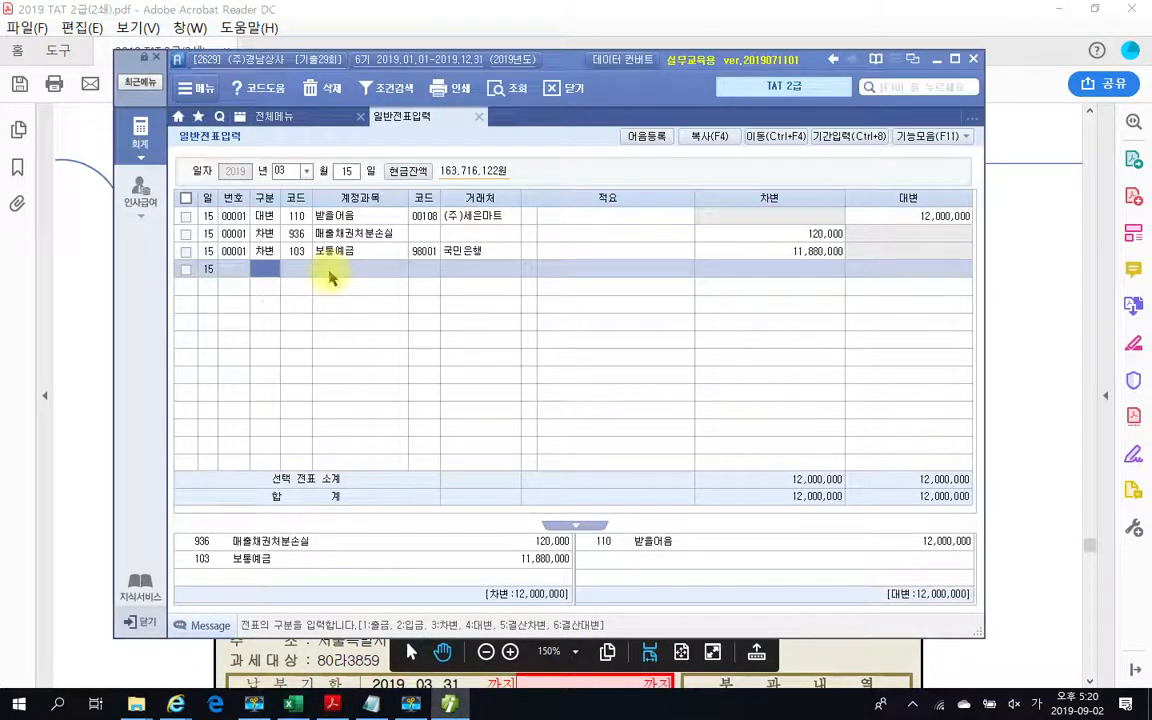
click(348, 220)
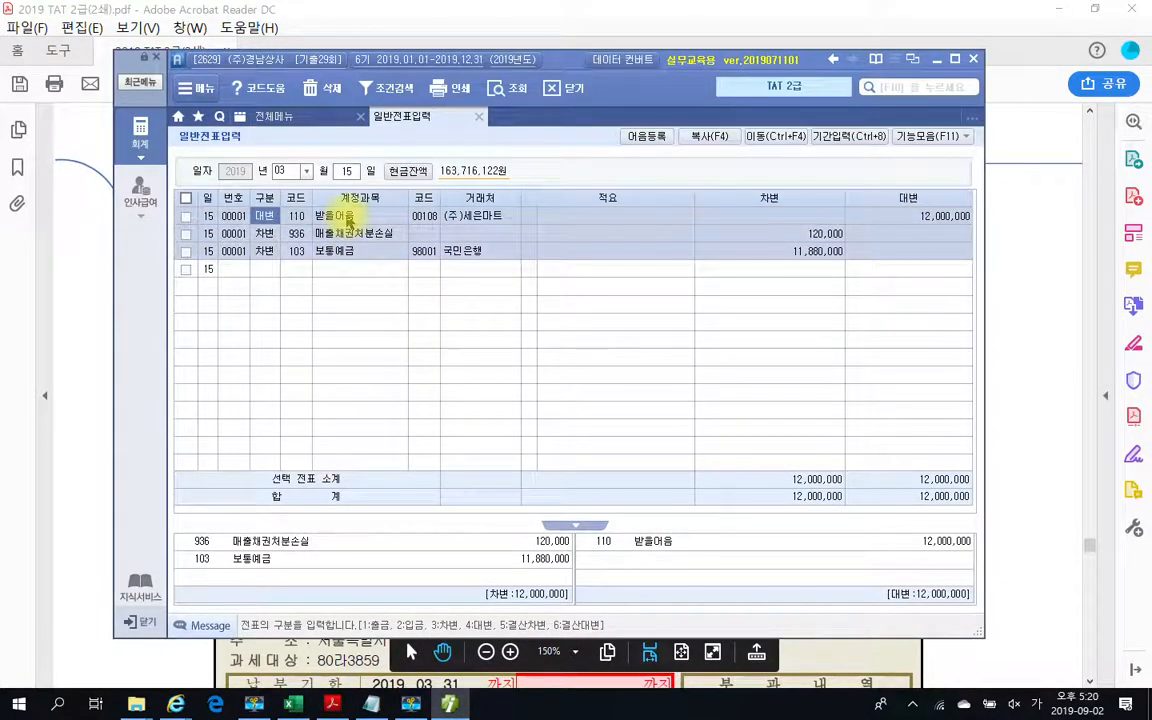
key(F3)
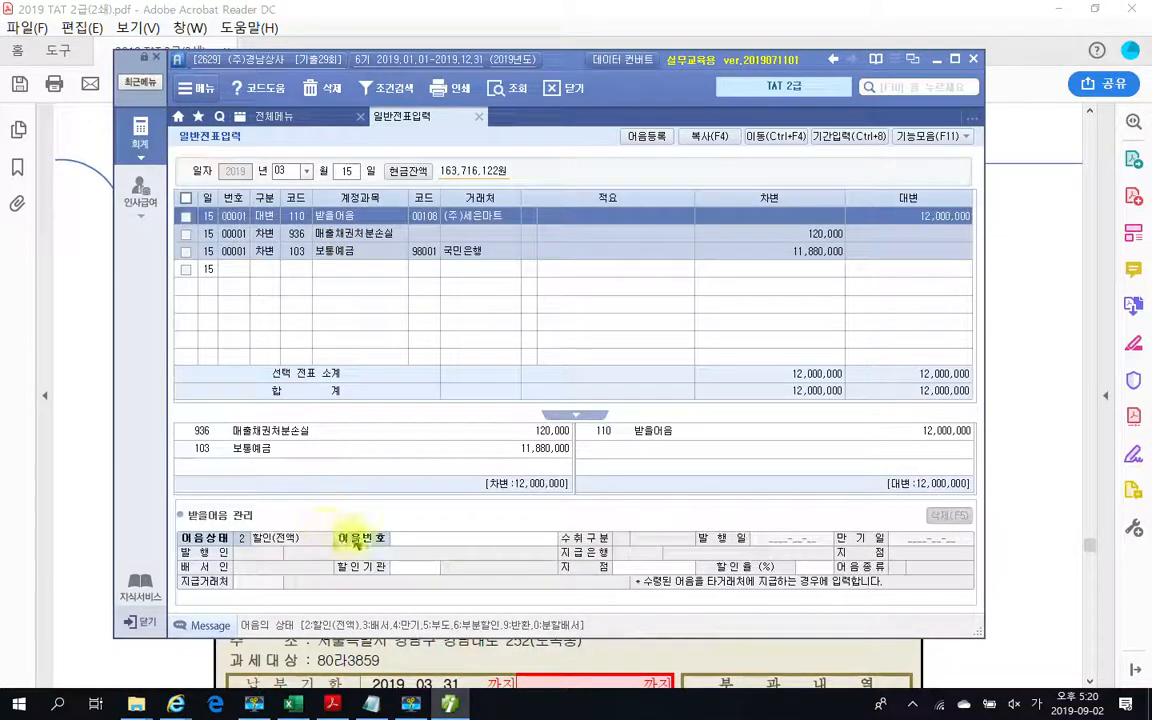
click(437, 540)
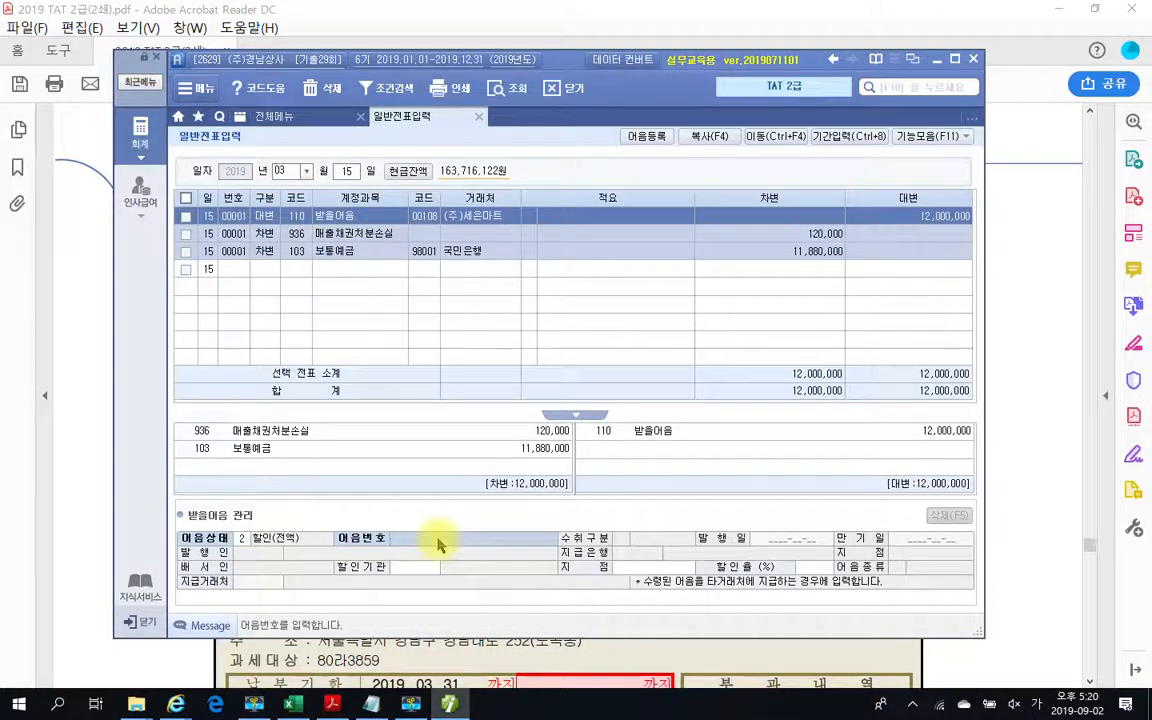
click(323, 306)
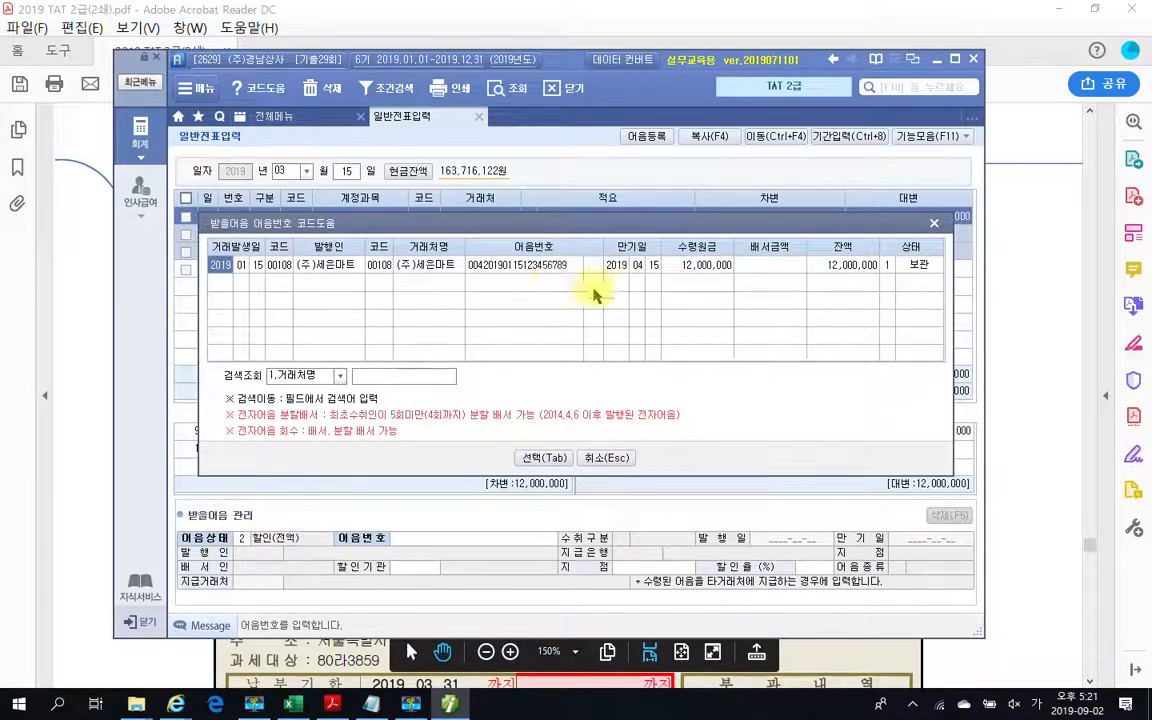
click(543, 458)
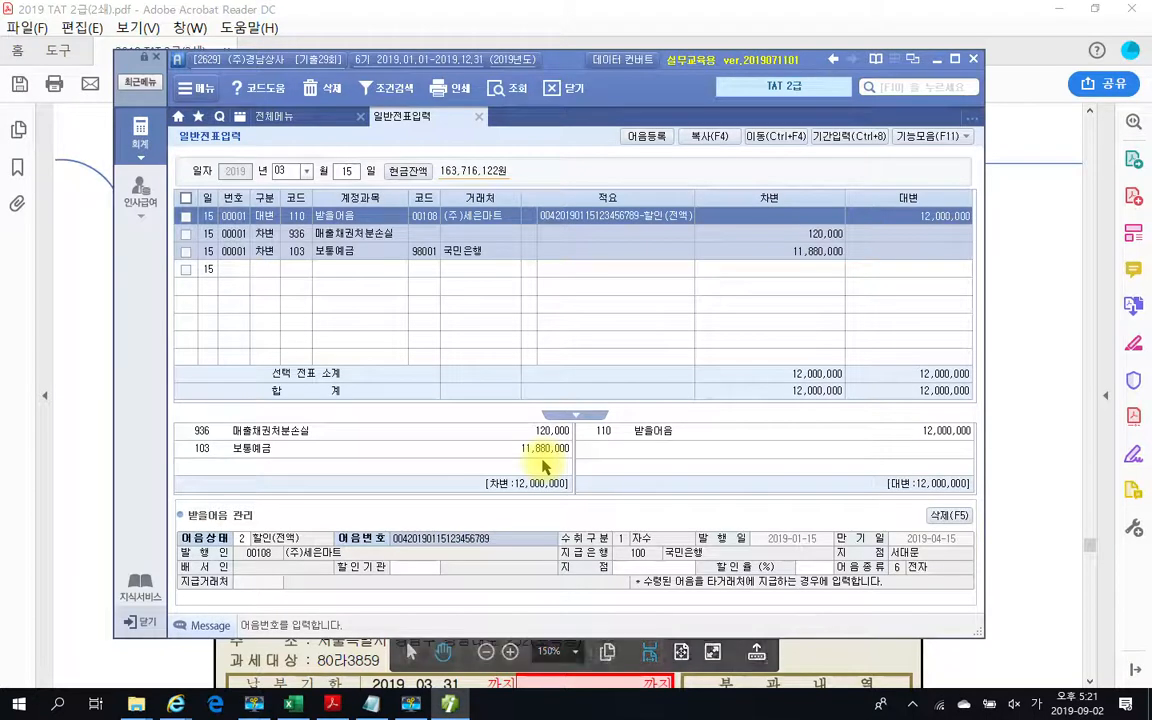
Set the discounted note's 할인기관 to 98001 국민은행 and accept 서대문 as its 지점.
key(Return)
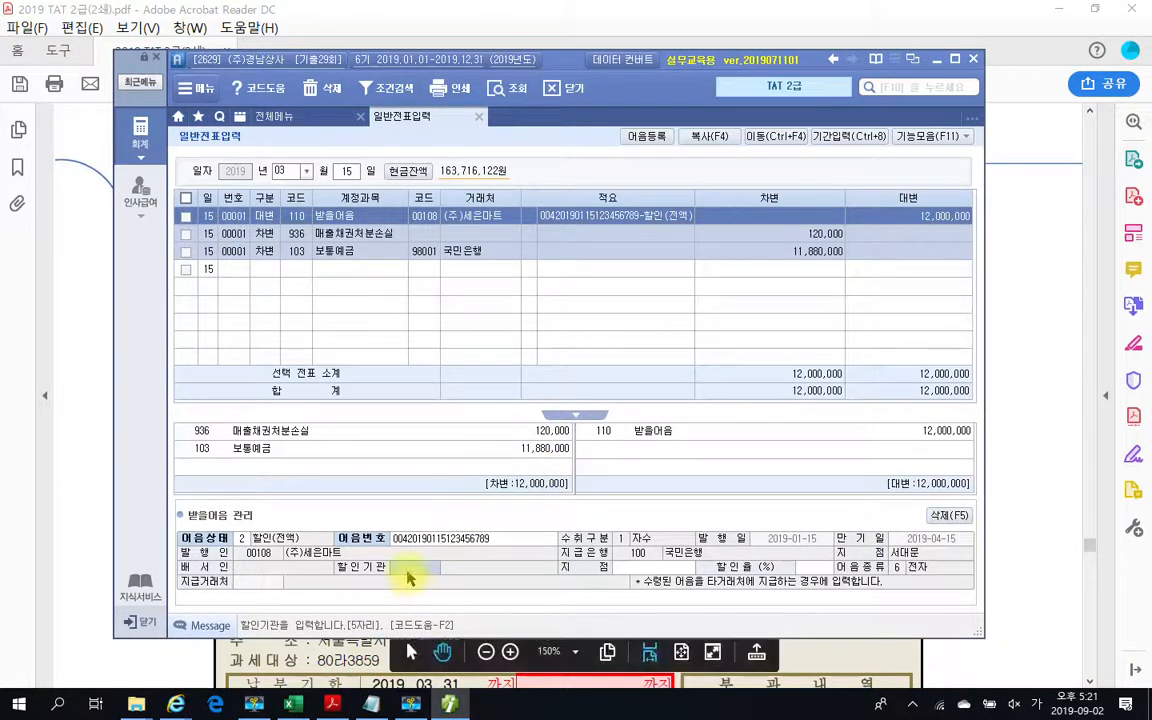
key(F2)
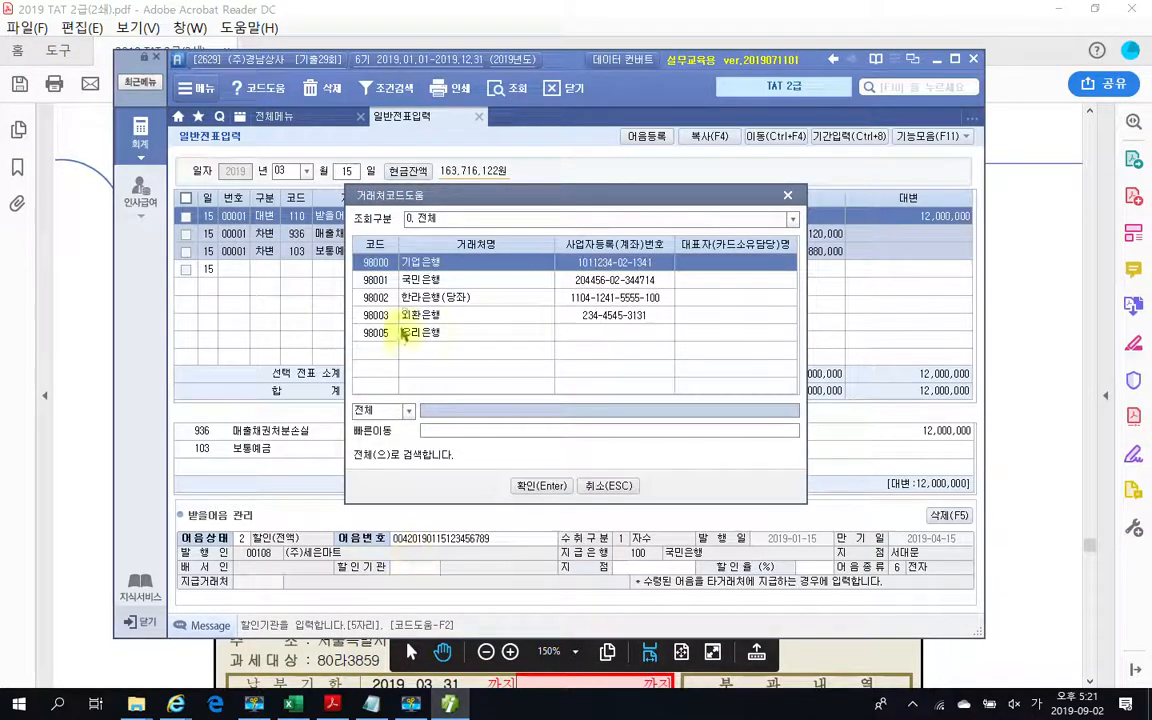
click(405, 282)
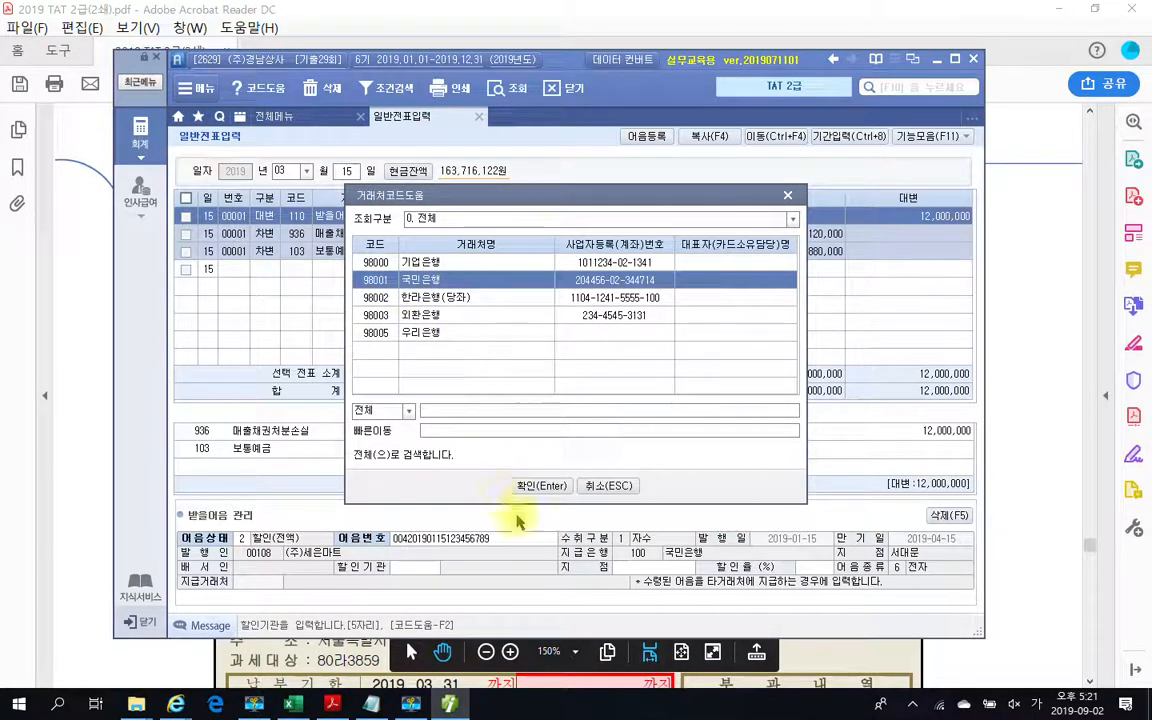
click(539, 487)
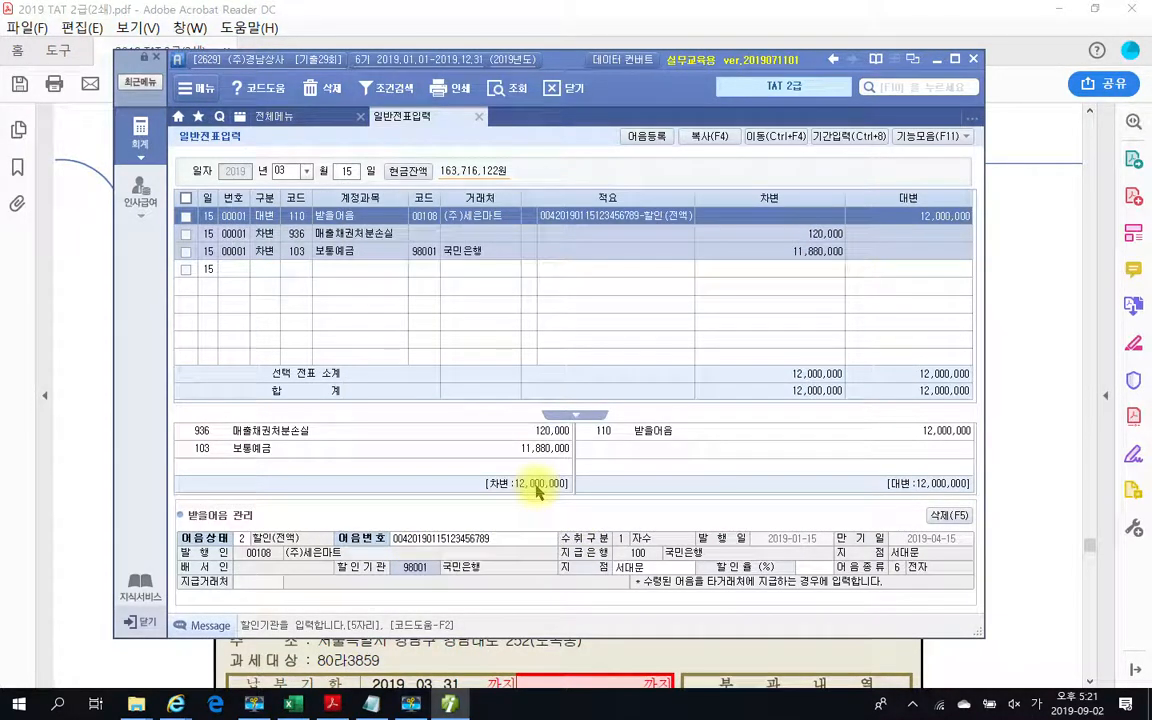
key(Return)
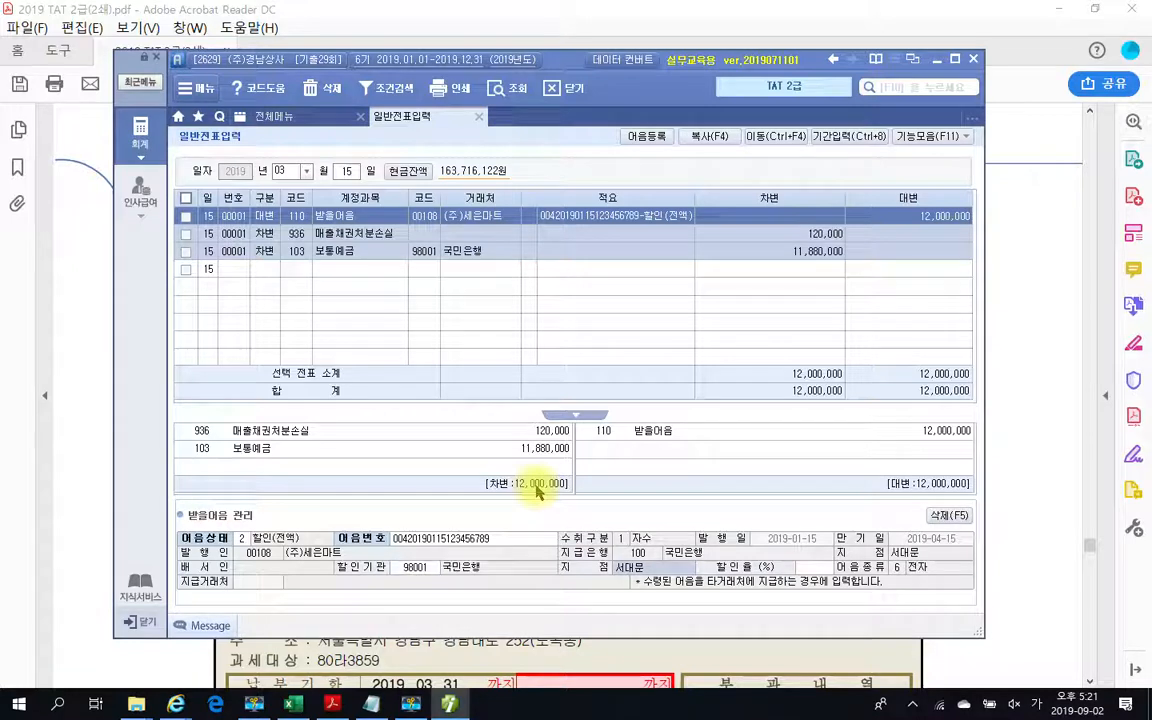
key(Return)
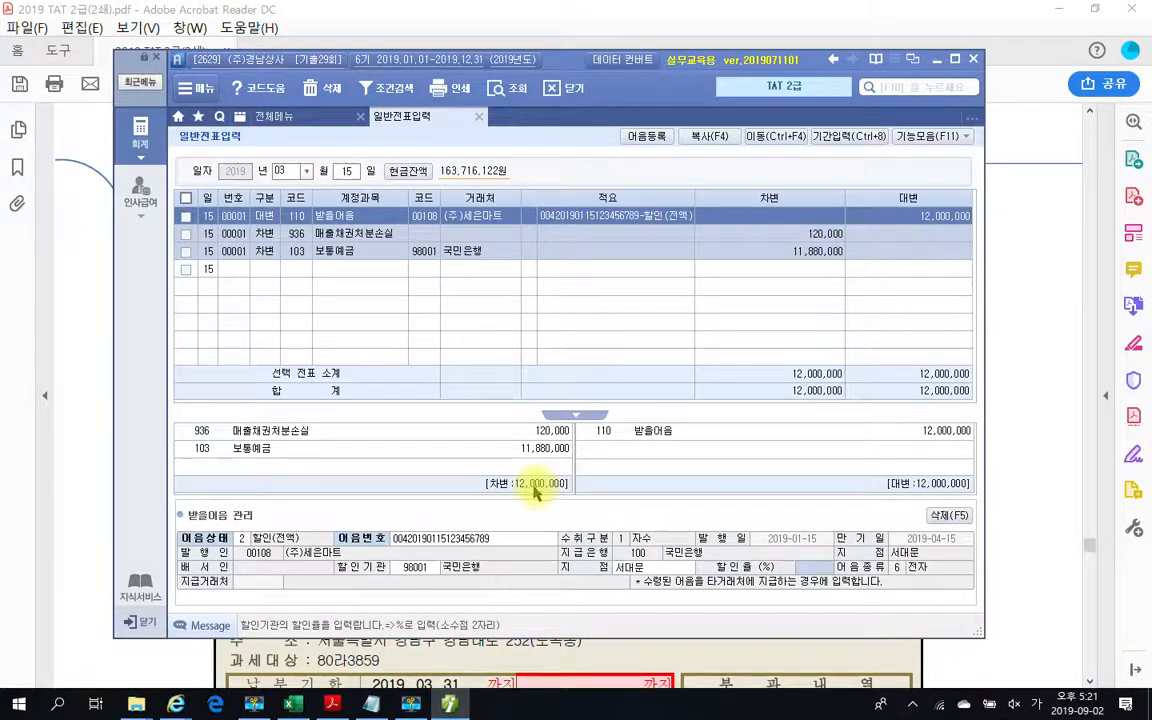
Set the note's 할인율 to 12% and check the rate against the 3월 15일 problem text in the exam PDF.
click(370, 705)
click(370, 705)
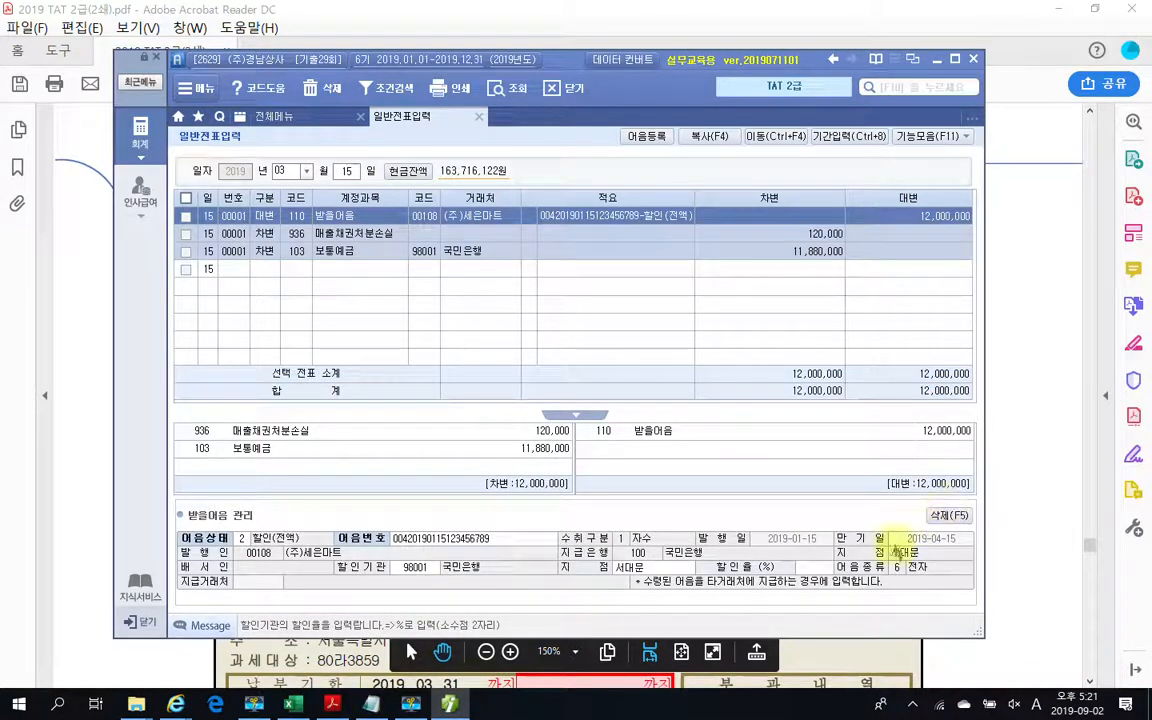
text(12)
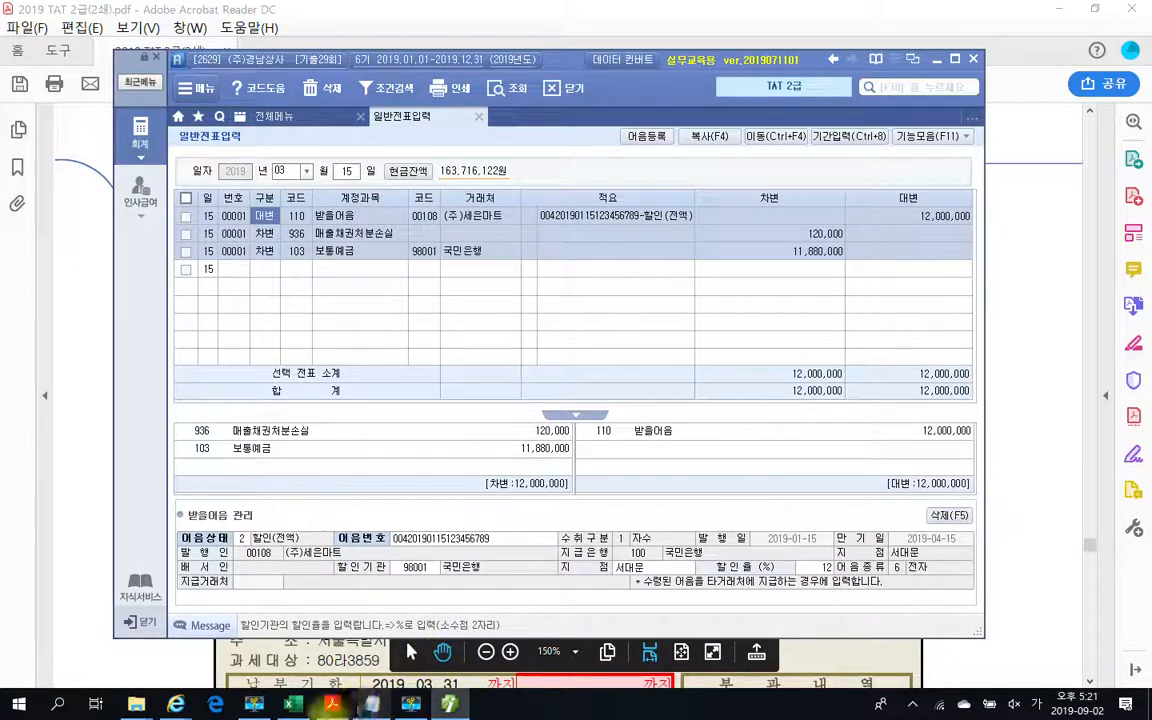
click(332, 704)
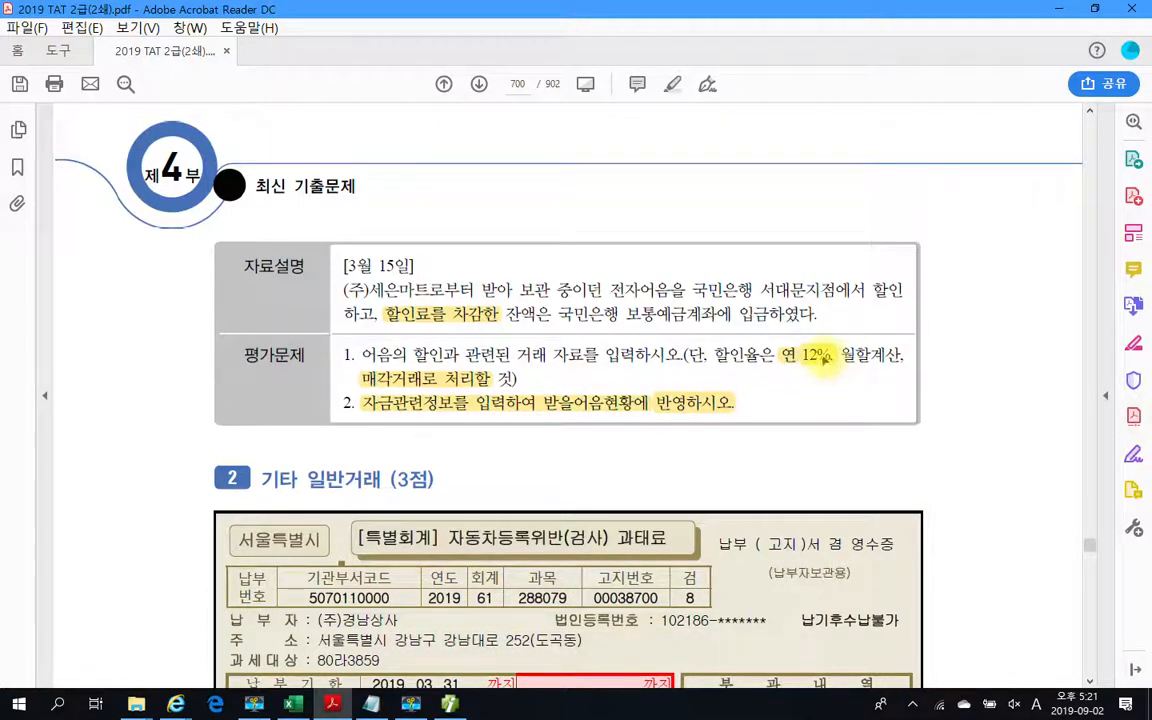
click(450, 704)
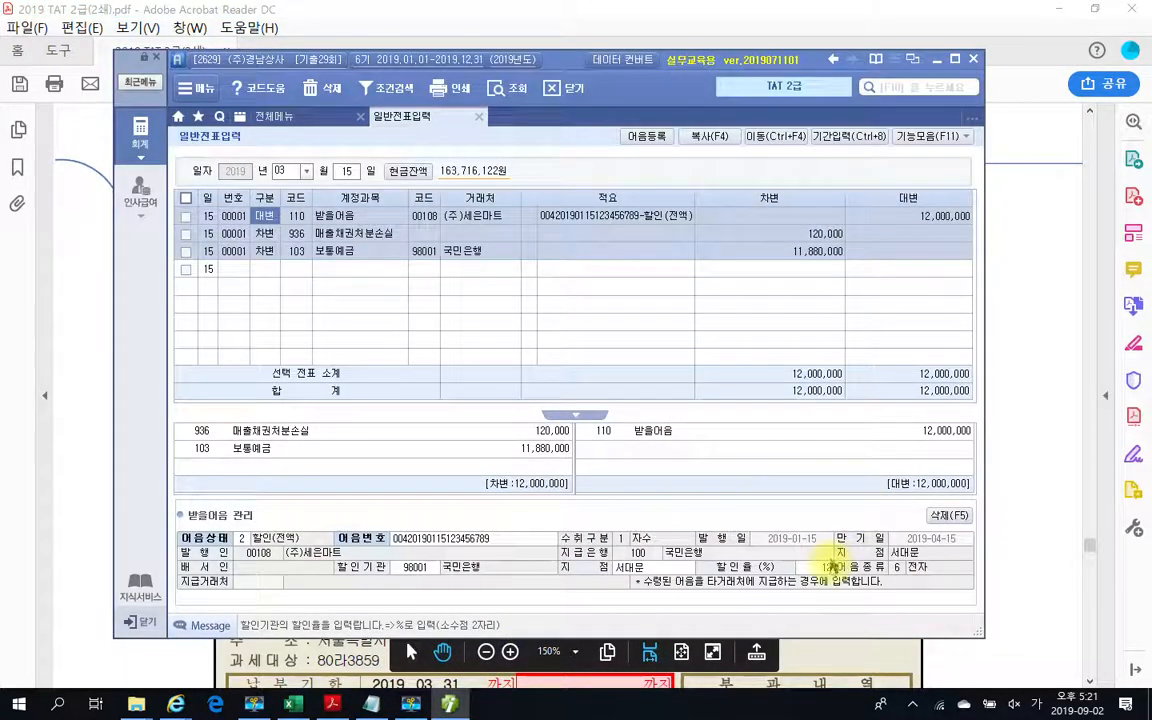
click(450, 705)
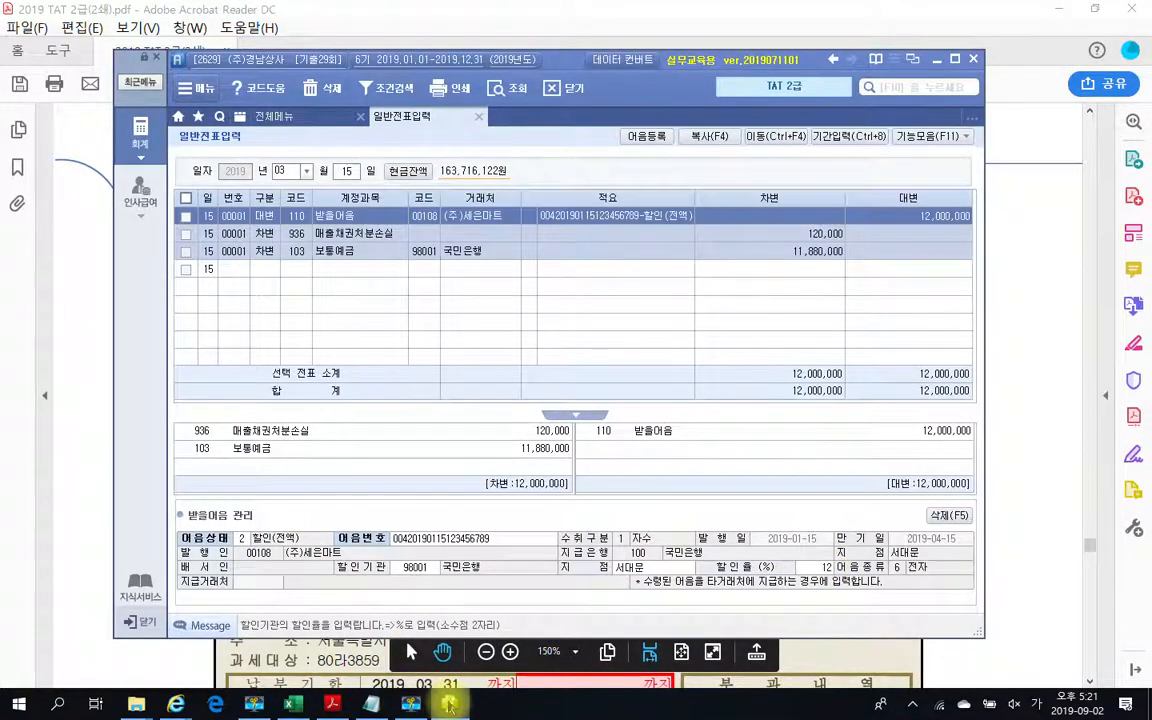
Review problem 2's 과태료 notice in the exam PDF and highlight 계정과목 중에서 처리할 것 in its 평가문제.
scroll(600, 390, down, 4)
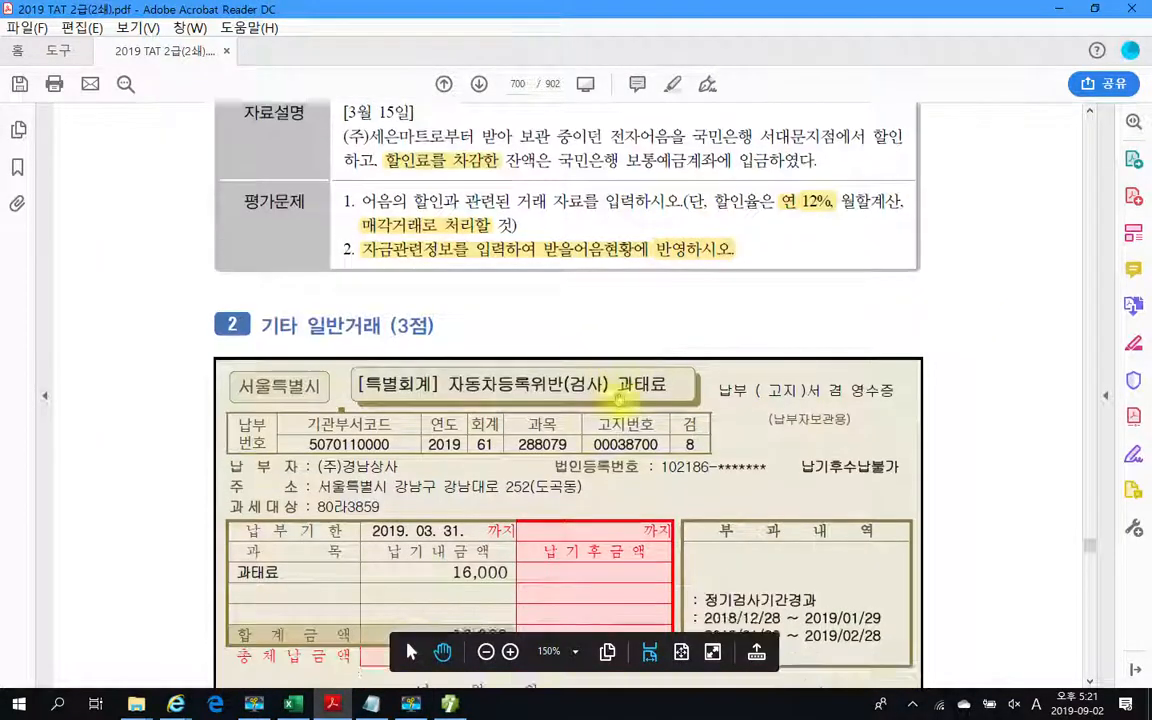
scroll(618, 398, down, 2)
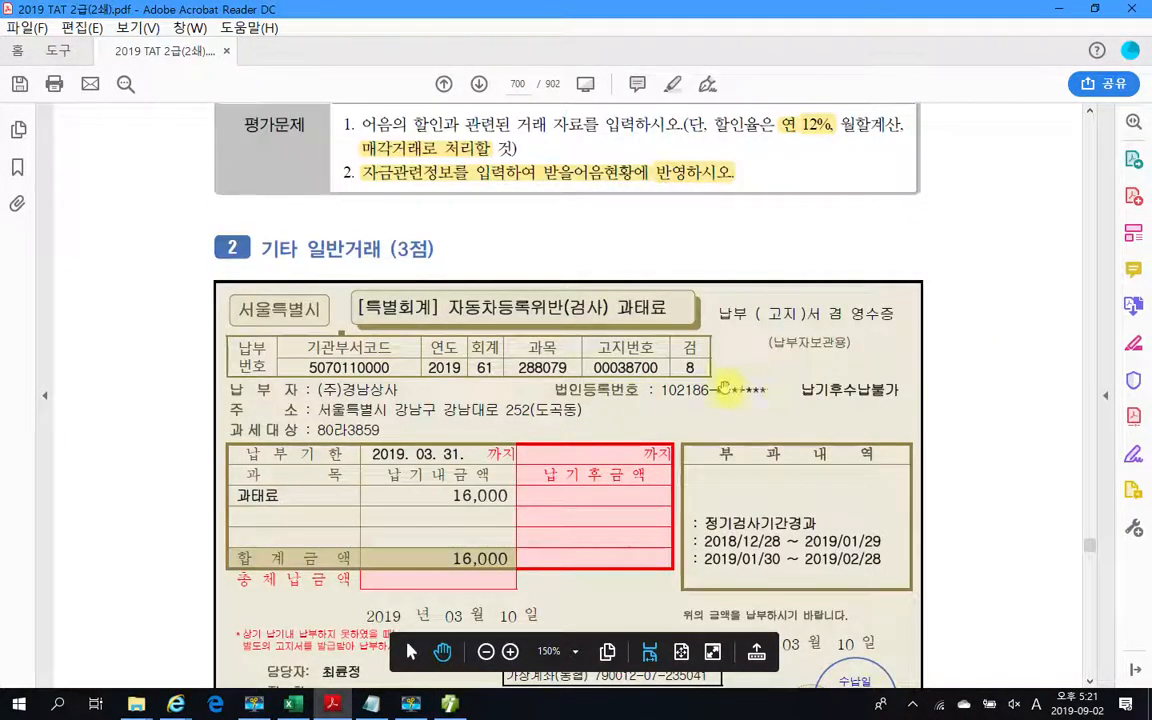
scroll(720, 390, down, 6)
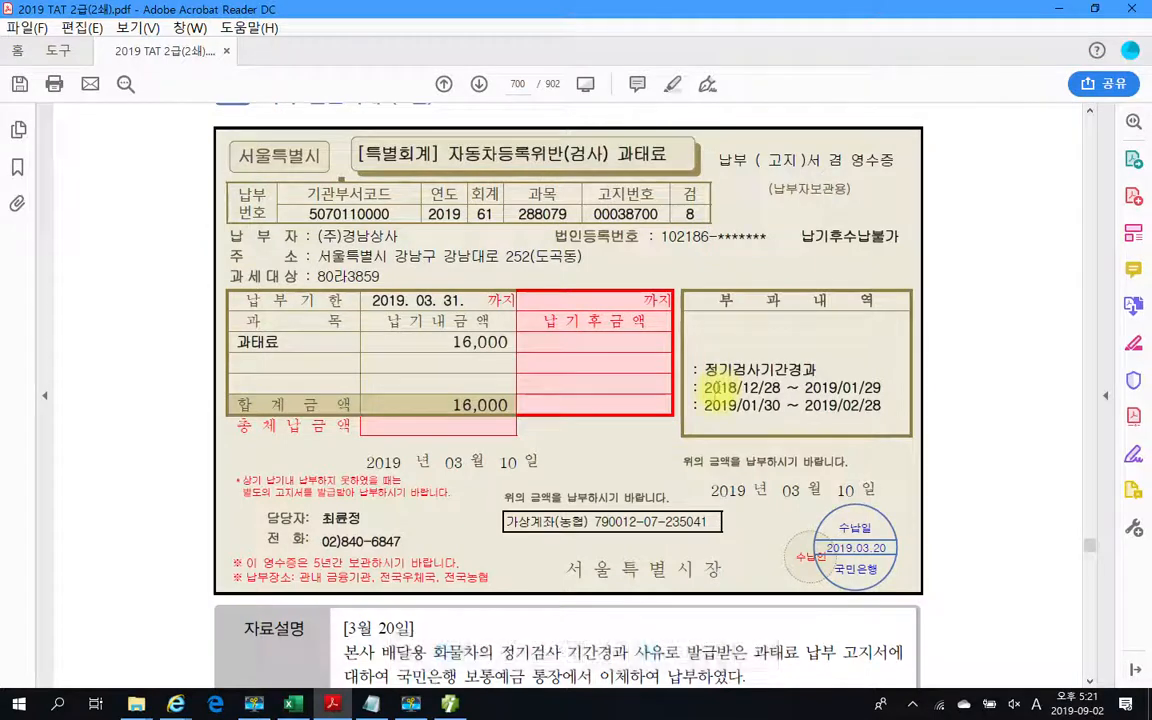
scroll(715, 395, down, 1)
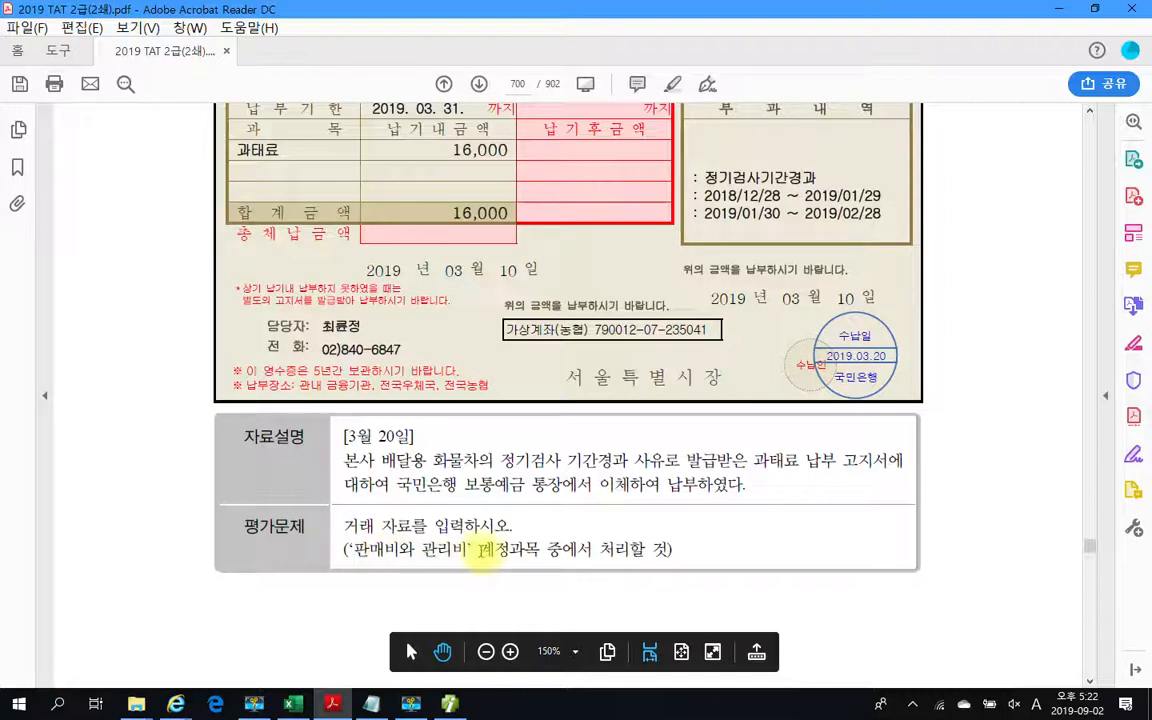
drag(480, 550, 664, 550)
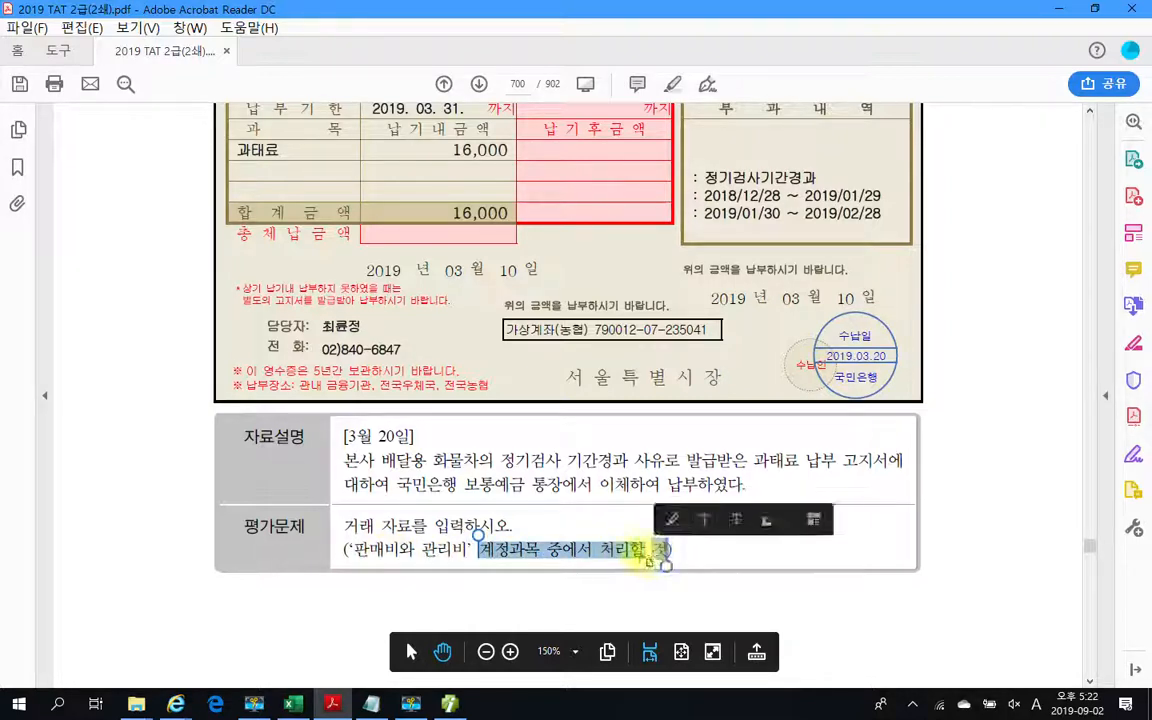
right_click(662, 551)
click(681, 597)
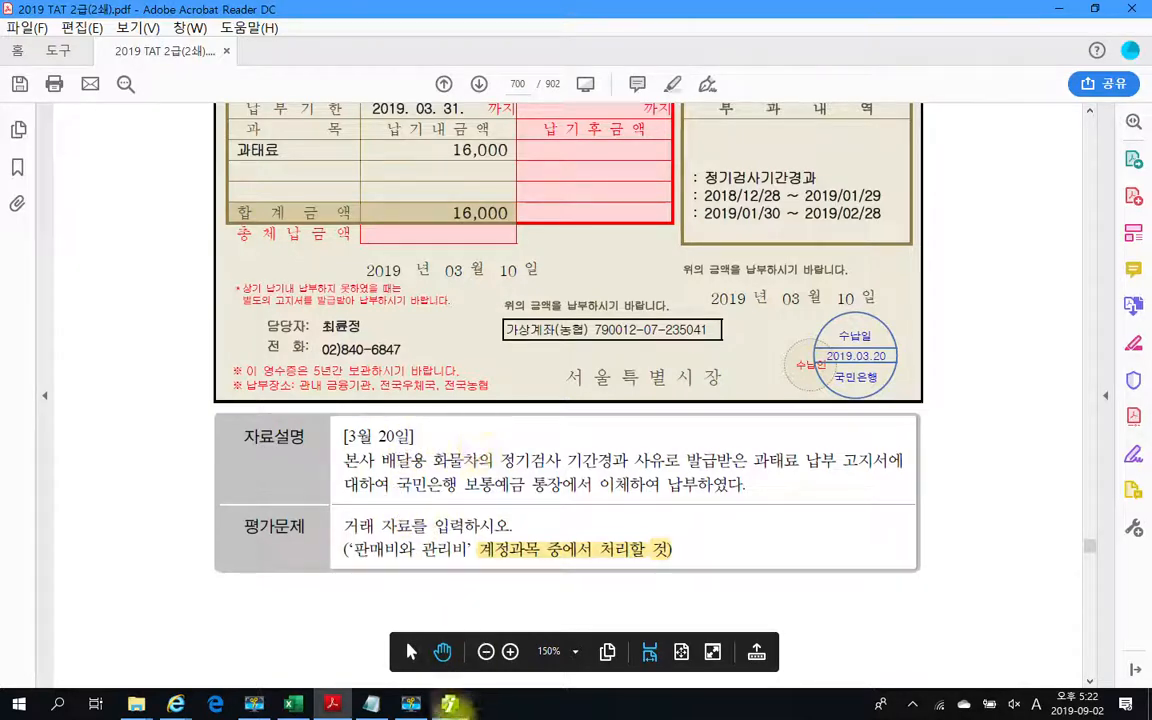
Return to 일반전표입력, change the voucher date to March 20 and start a 차변 line.
click(449, 704)
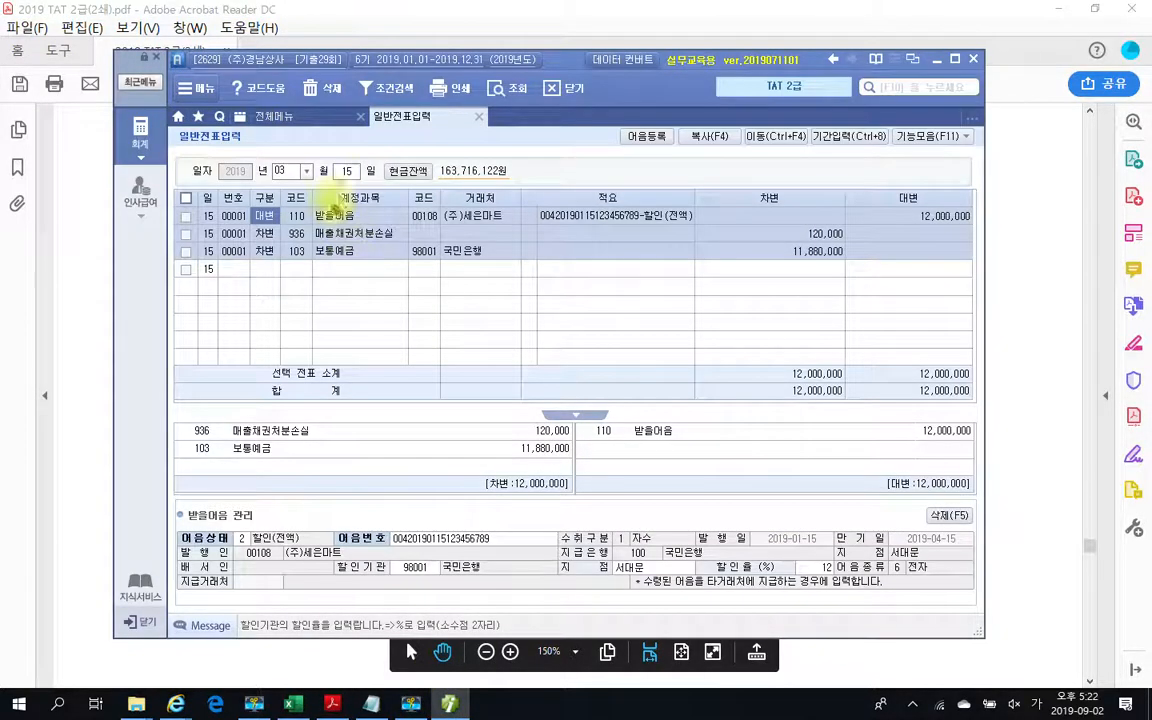
click(346, 171)
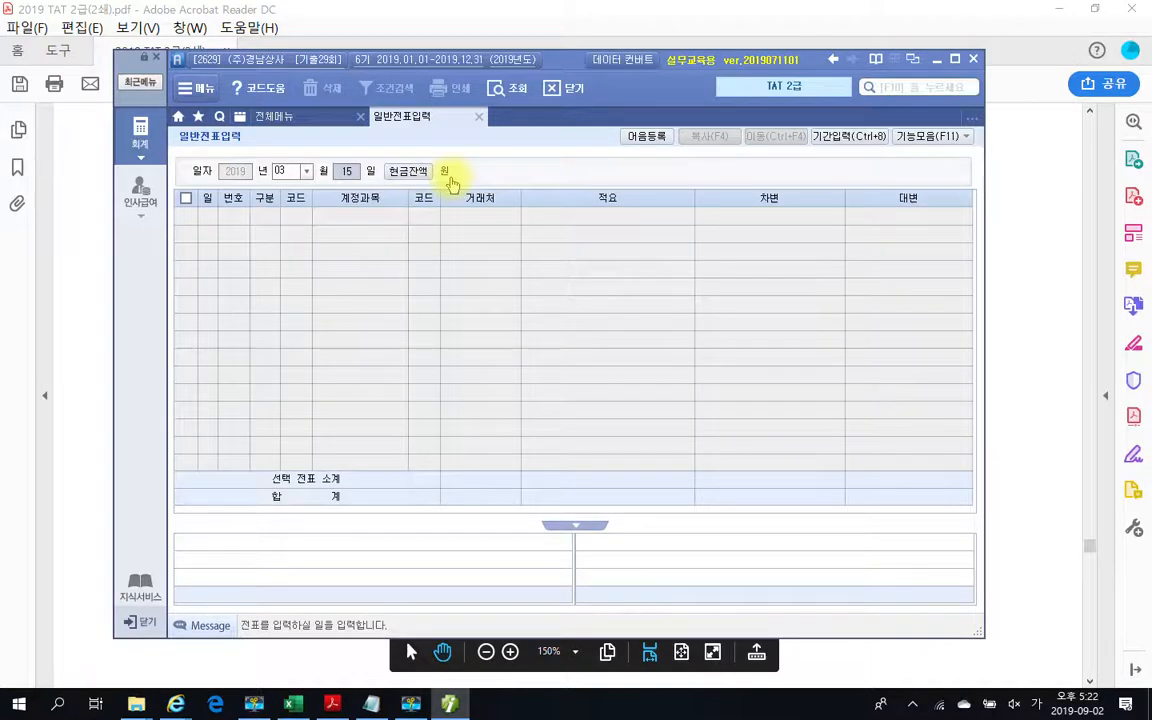
text(20)
key(Return)
text(3)
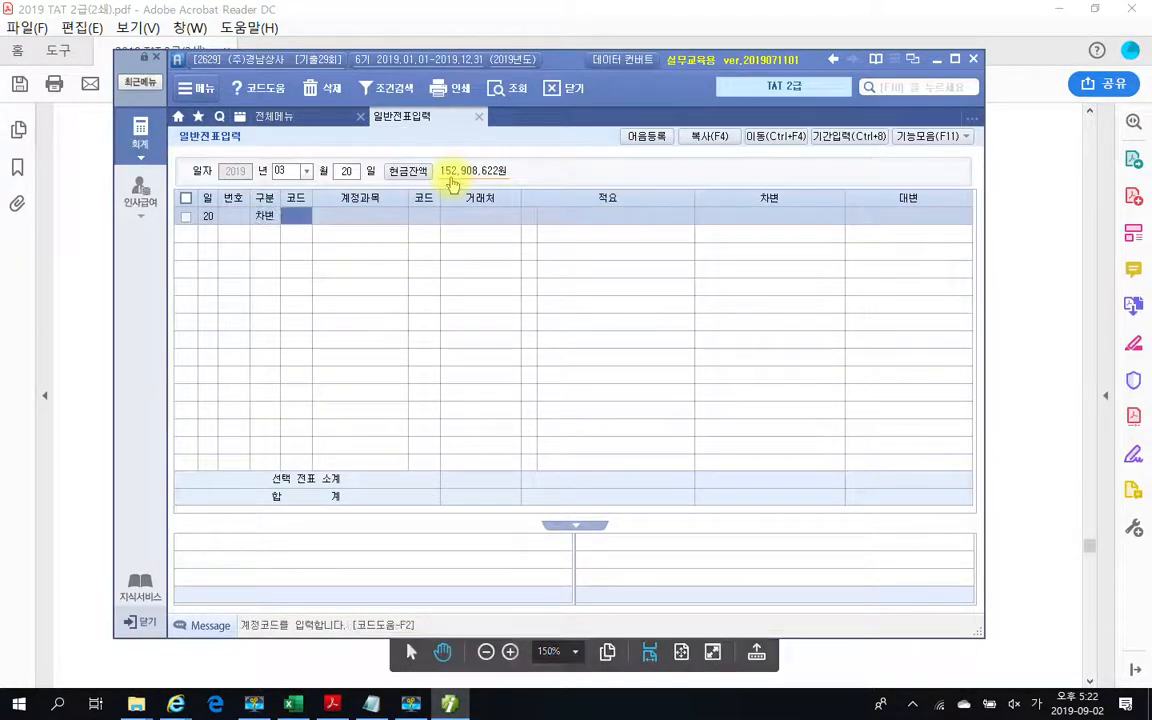
Search the account codes for 세금 and assign 817 세금과공과금 to the March 20 차변 line.
text(세금)
key(Return)
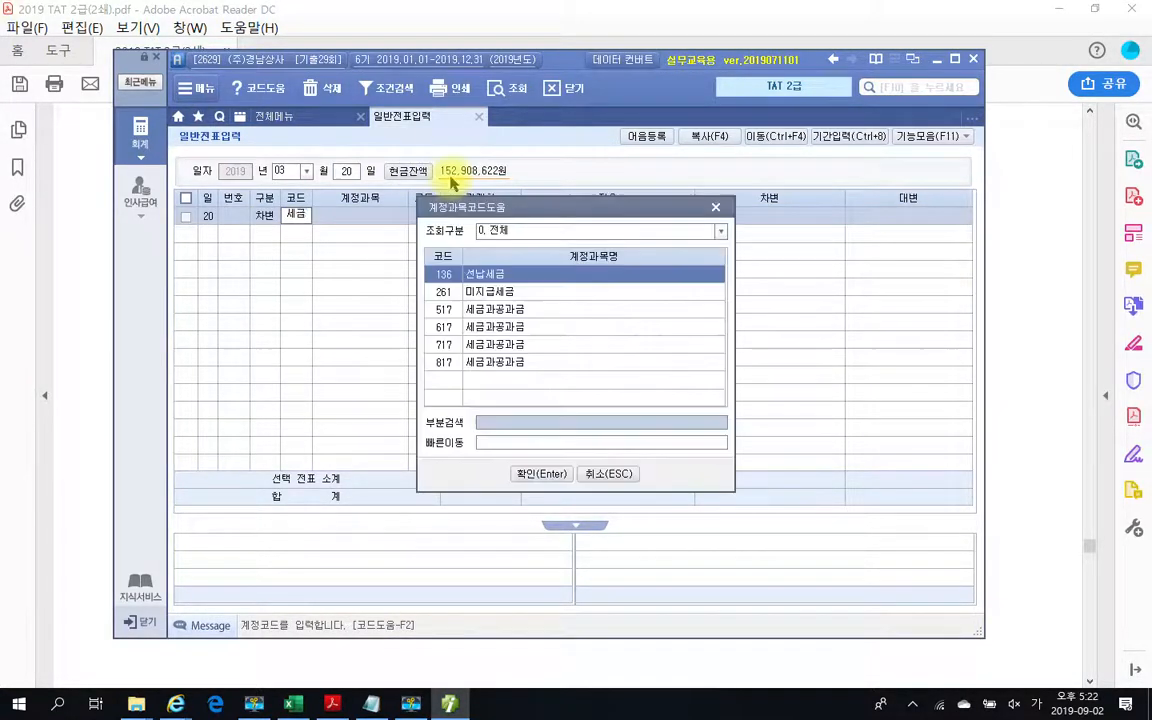
key(Down)
key(Down)
key(Down)
key(Down)
key(Down)
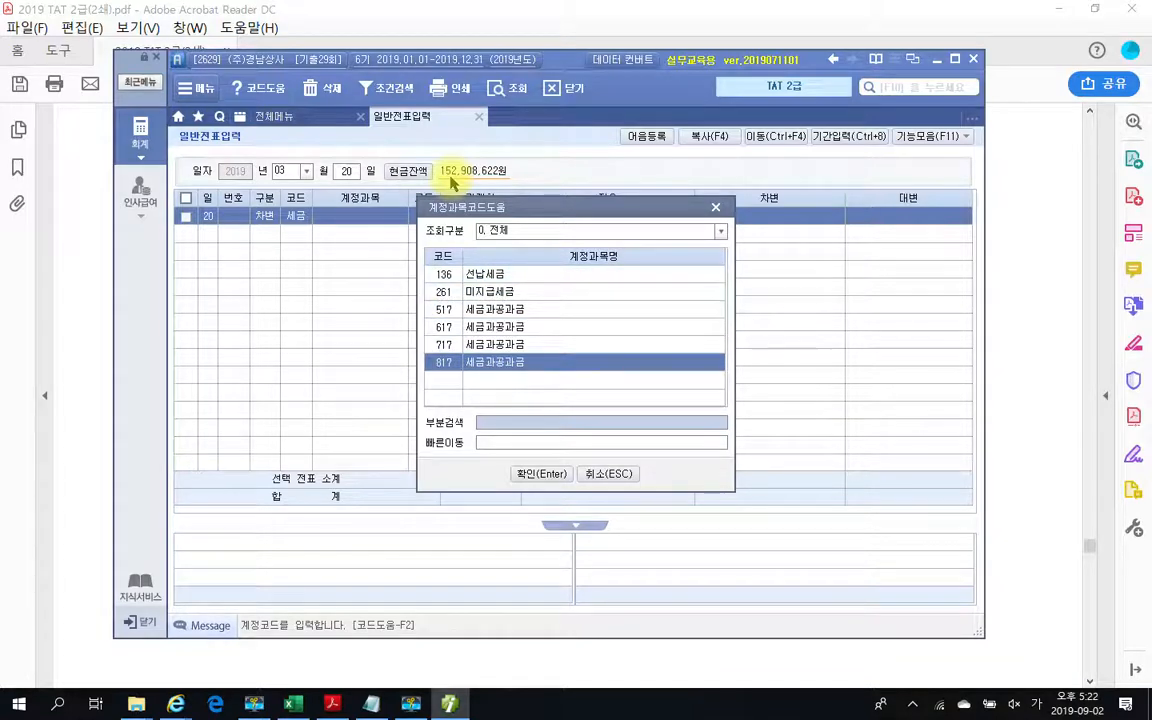
key(Return)
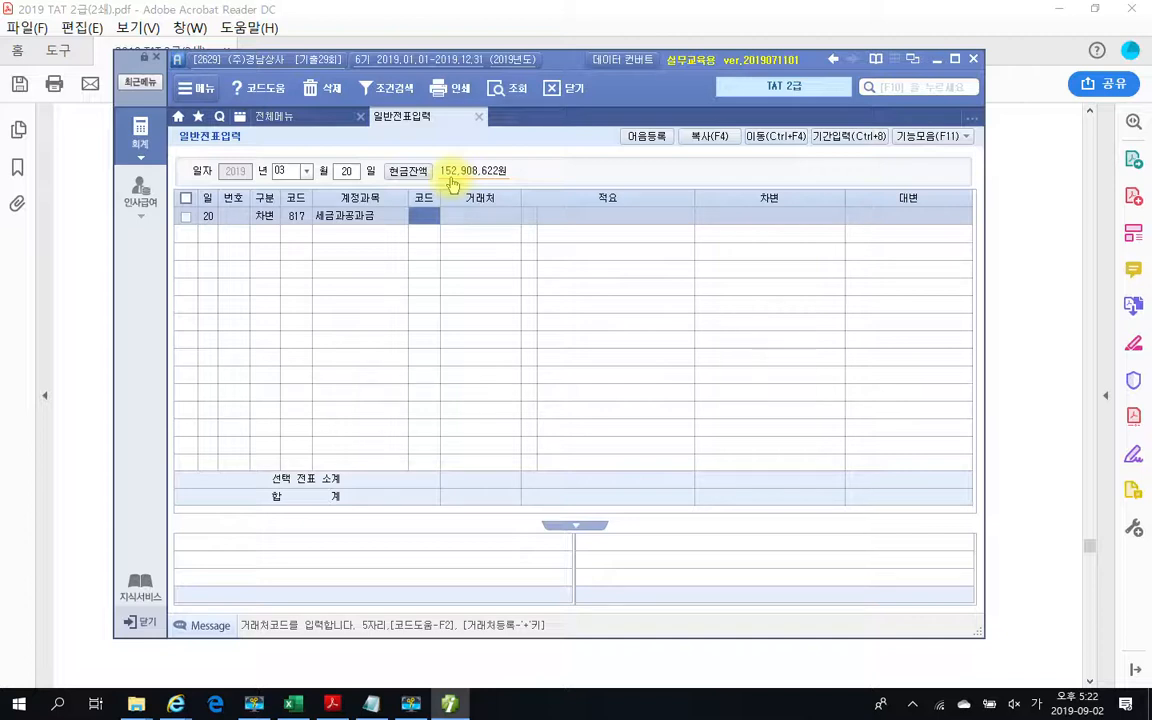
Leave 거래처 and 적요 blank on the 세금과공과금 line and enter a 차변 amount of 16,000.
key(Return)
key(Return)
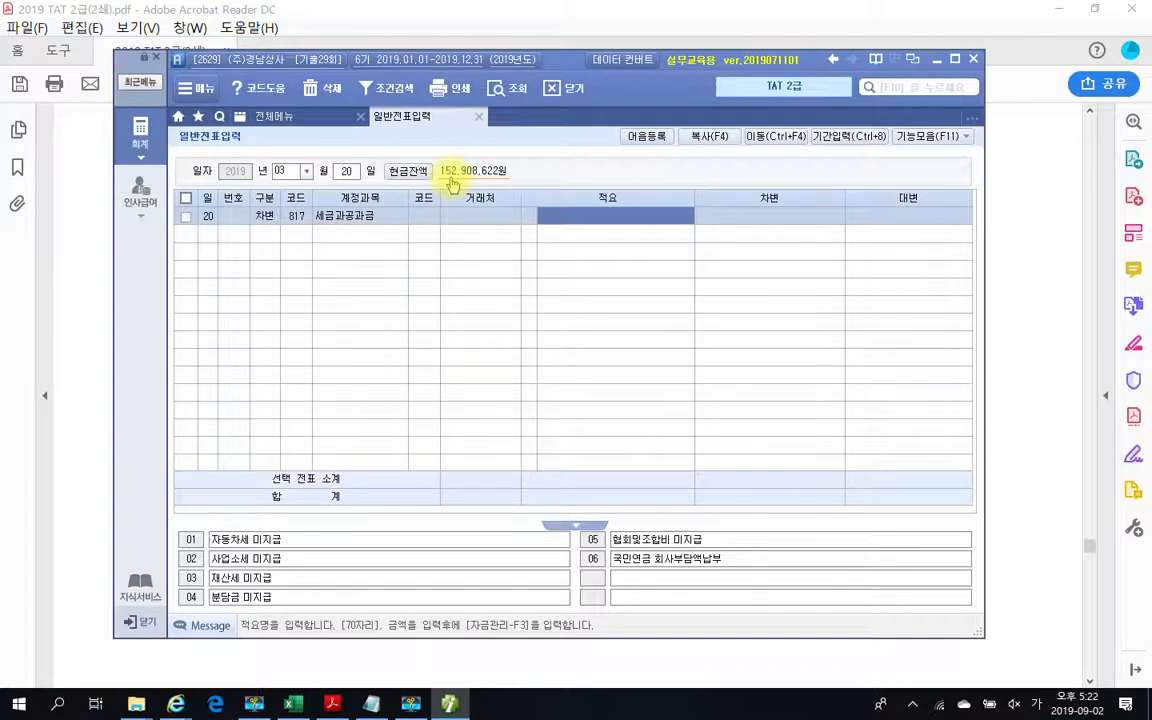
key(Return)
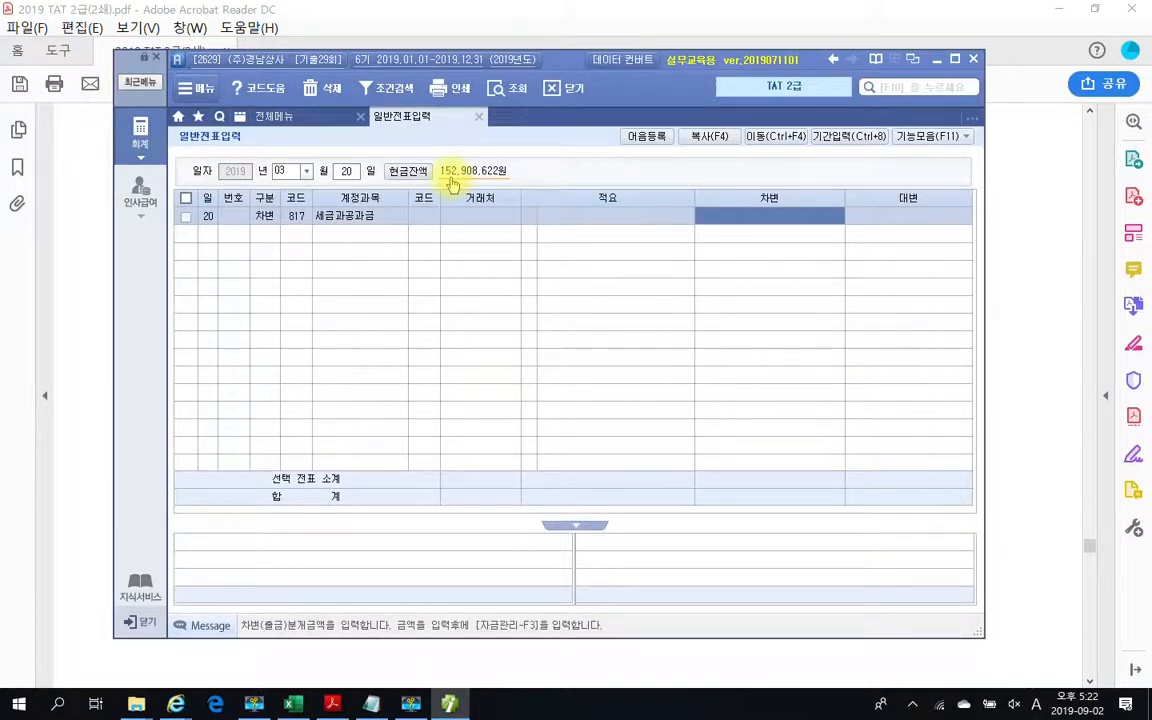
text(160000)
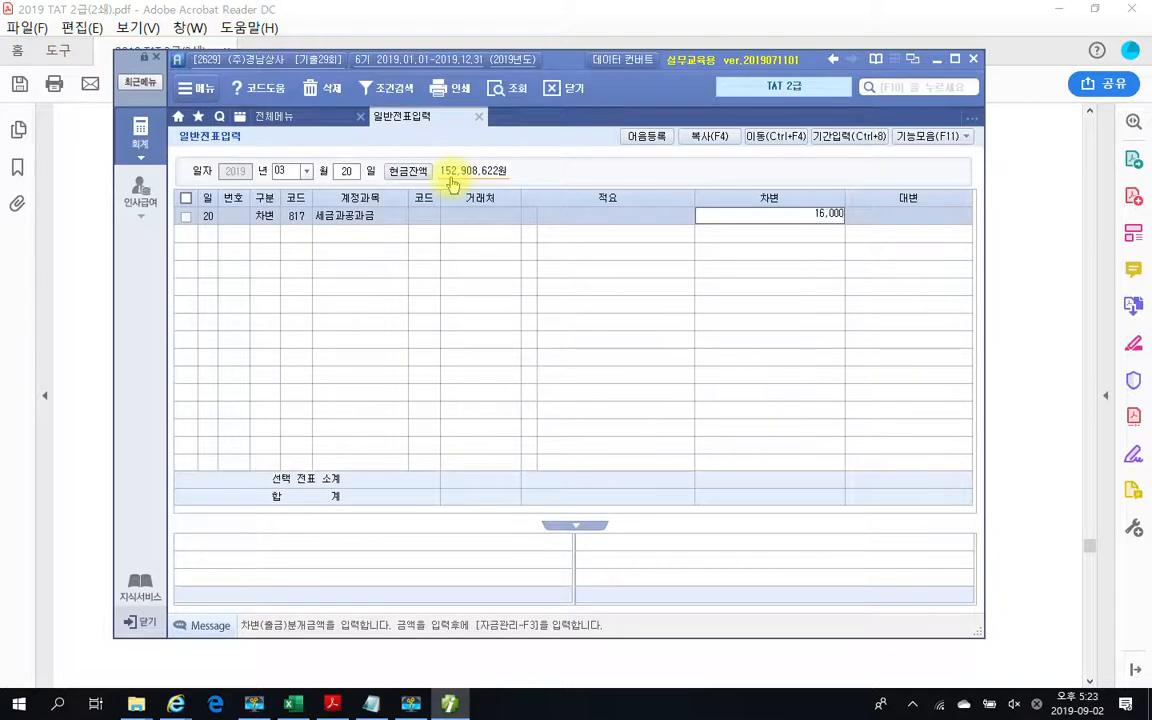
Confirm the 세금과공과금 amount and start a 대변 line with account 103 보통예금 in the March 20 voucher.
key(Return)
text(4)
key(Return)
text(103)
key(Return)
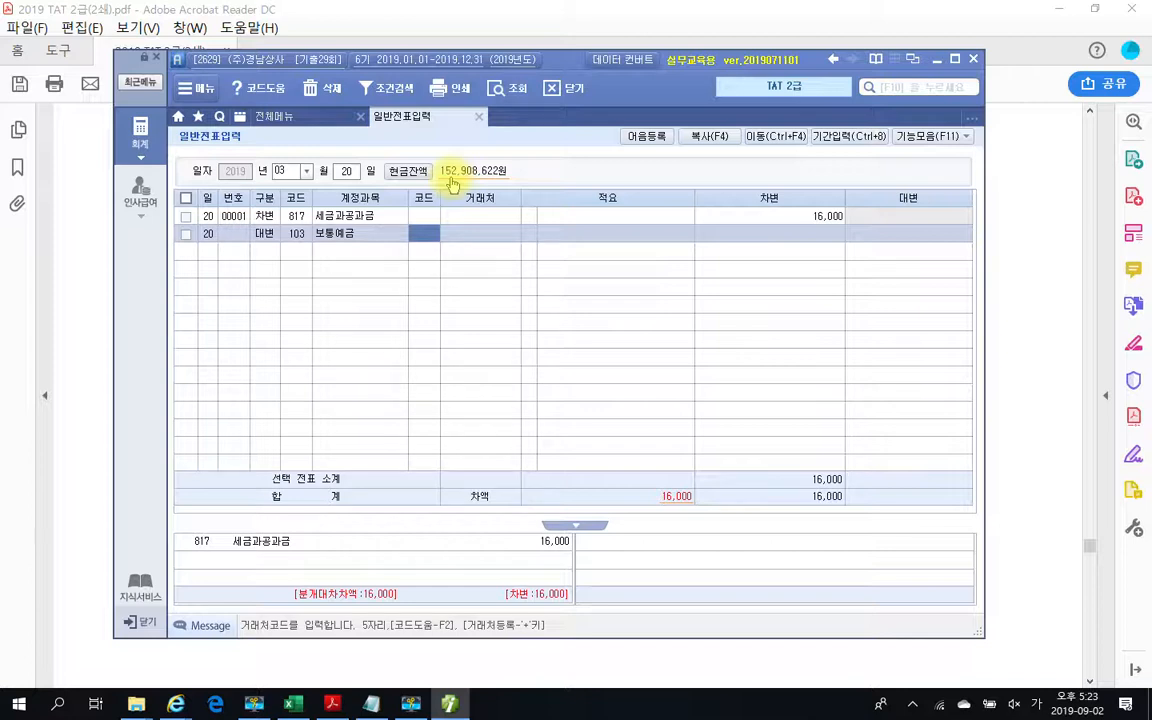
Search the 거래처 codes for 국민, assign 98001 국민은행 to the 보통예금 line and enter a 대변 amount of 16,000.
text(국민)
key(BackSpace)
key(BackSpace)
key(Return)
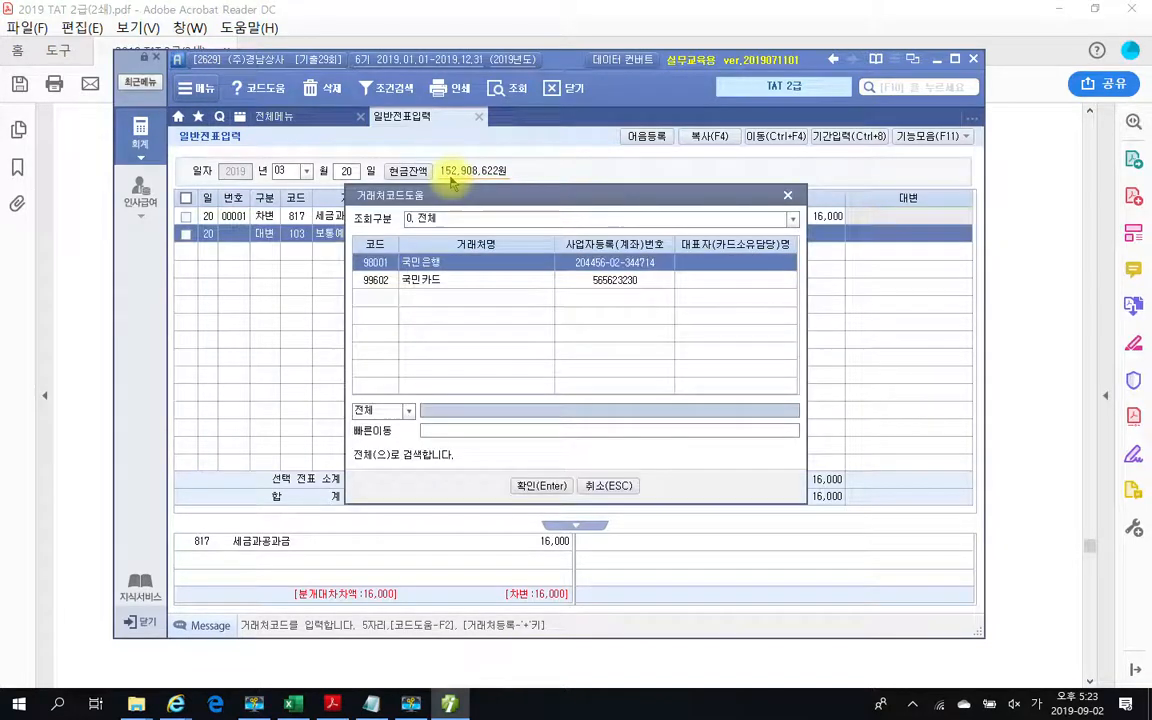
key(Return)
key(Return)
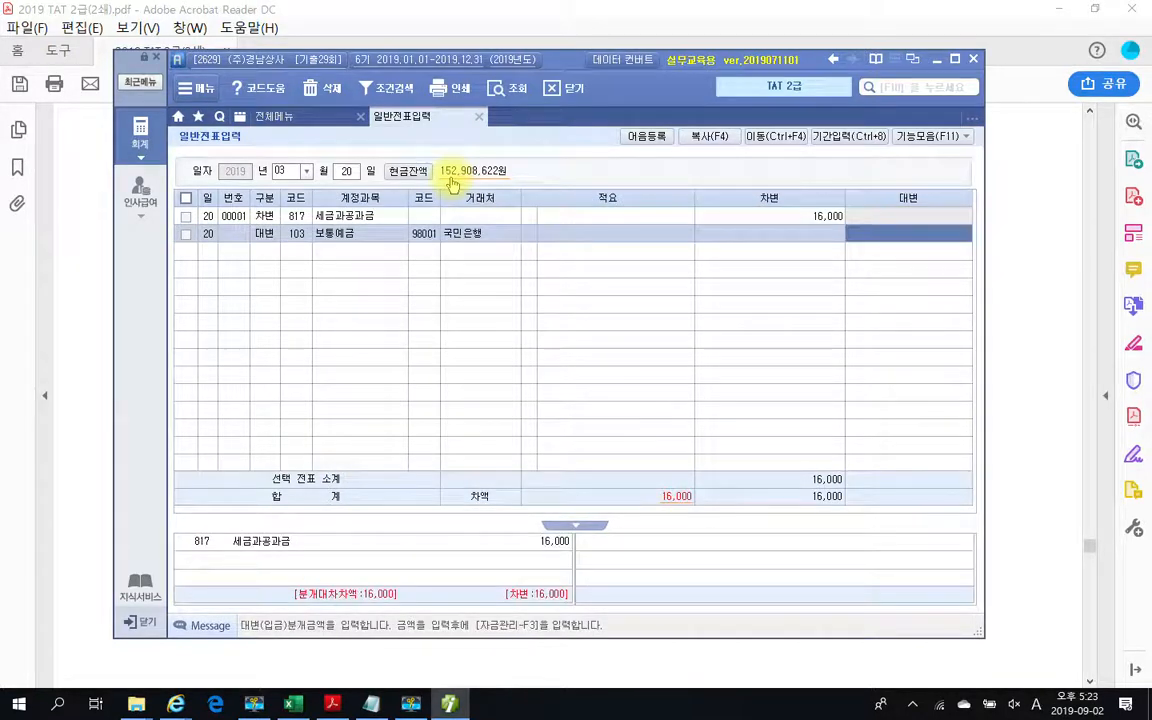
text(160000)
key(Return)
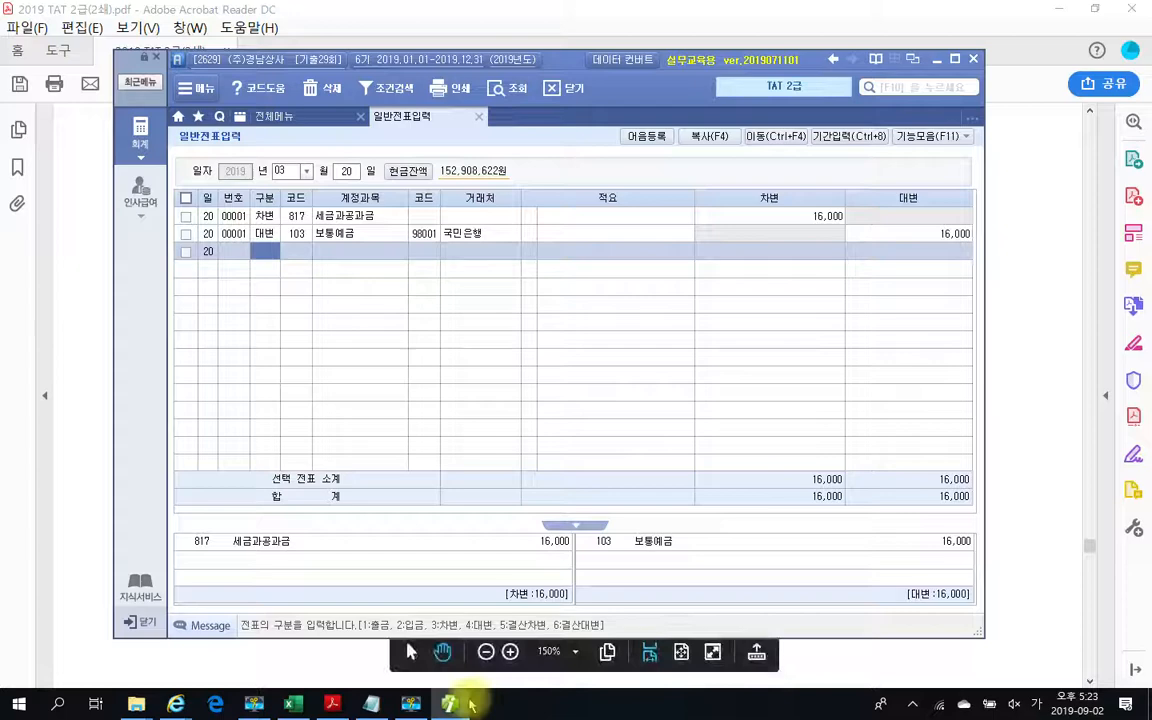
Switch to the exam PDF and go to problem 3, 유/무형자산의 매각, down to its 자료설명 and 평가문제.
click(450, 703)
scroll(530, 395, down, 8)
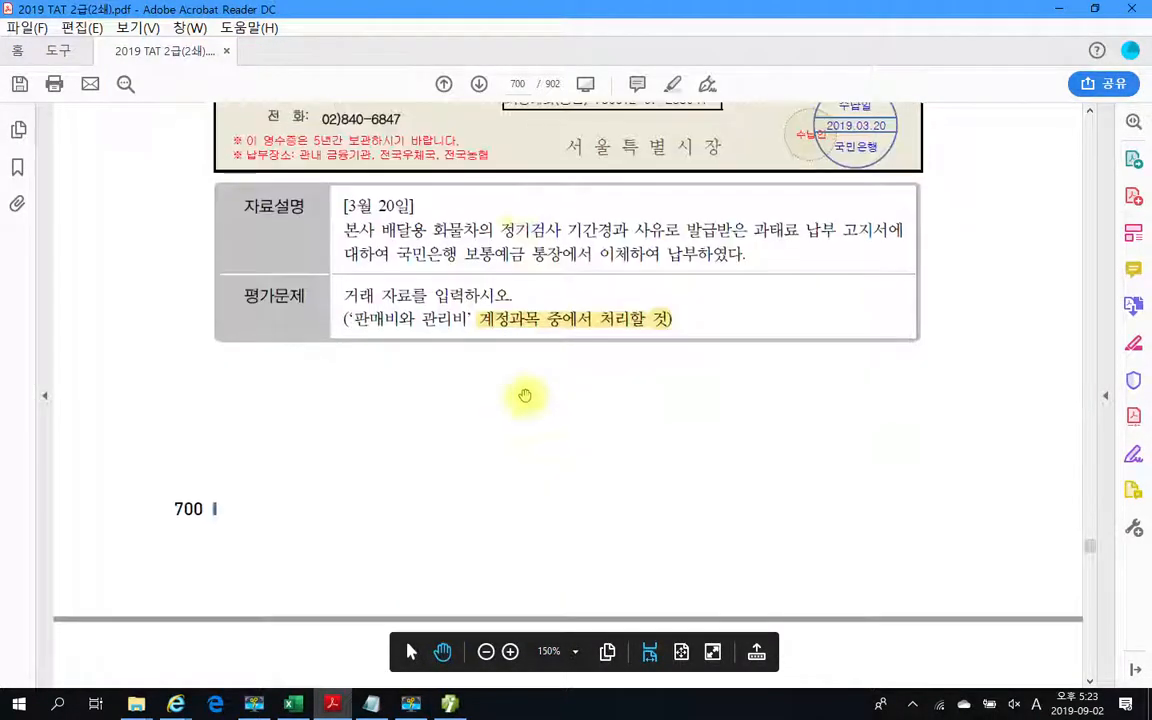
scroll(540, 389, down, 3)
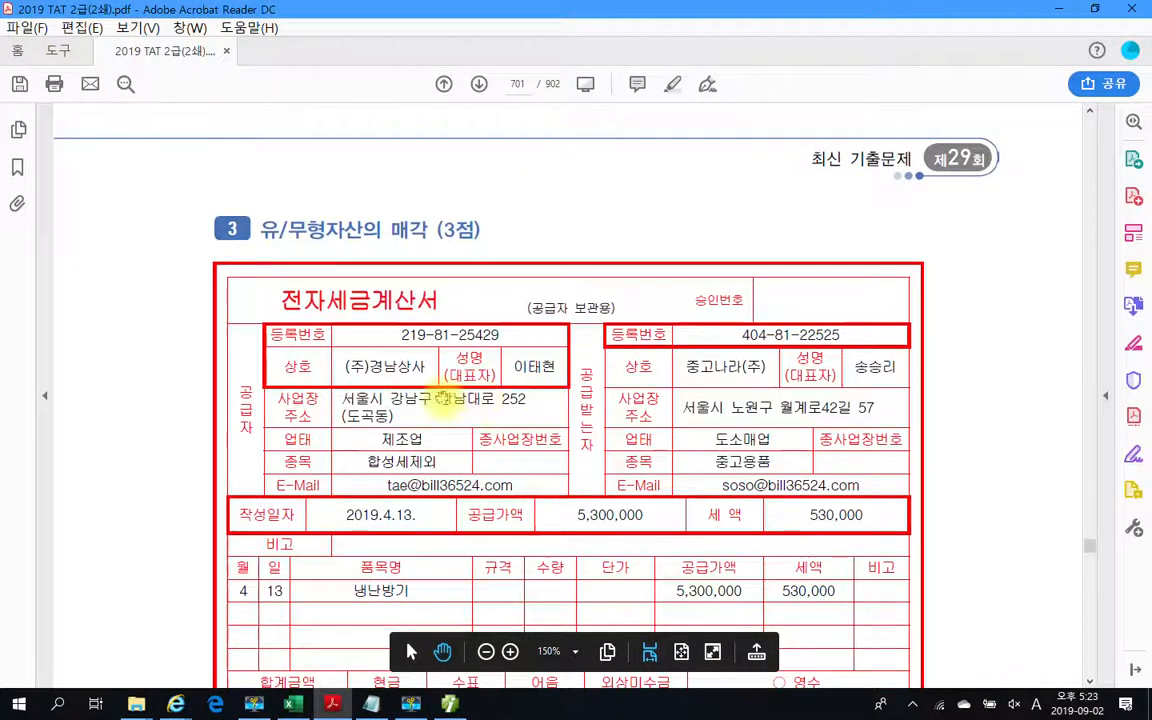
scroll(443, 395, down, 2)
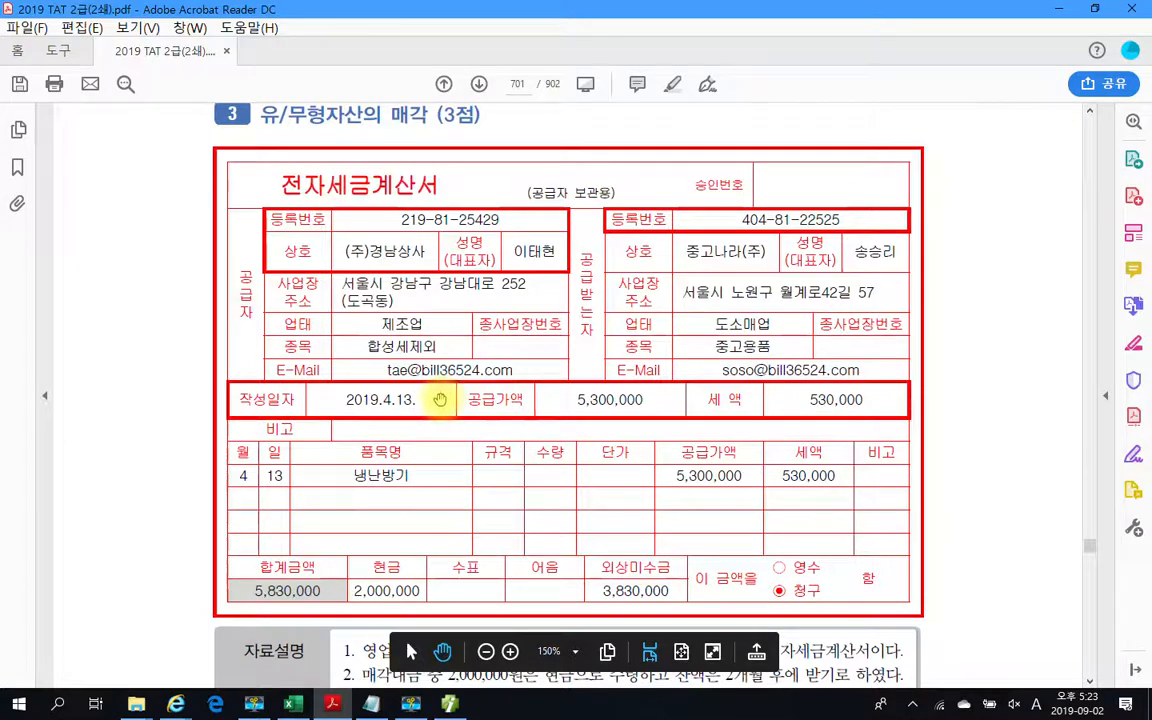
scroll(440, 399, down, 1)
scroll(440, 399, down, 2)
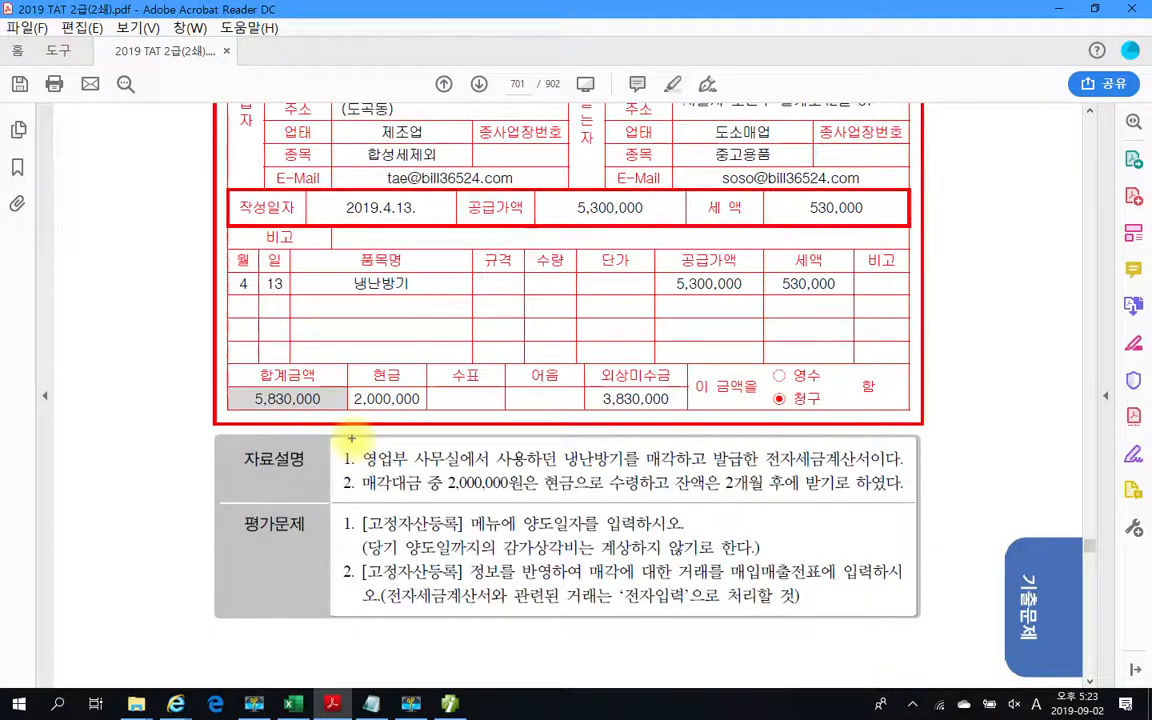
Examine problem 3's sale terms, payment conditions, 양도일자 and 전자입력 requirement, marking the key phrases with temporary pen strokes.
mouse_move(560, 469)
mouse_down()
mouse_move(782, 462)
mouse_move(763, 468)
mouse_move(770, 442)
mouse_move(875, 448)
mouse_move(800, 450)
mouse_up()
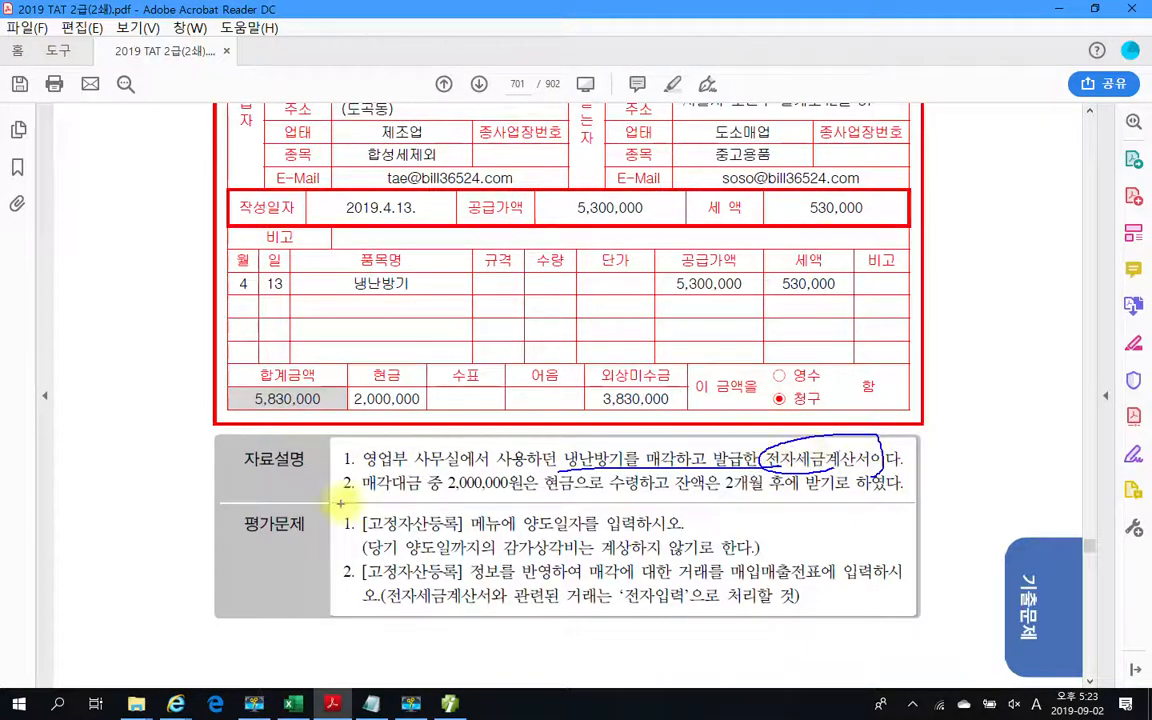
drag(134, 211, 112, 297)
drag(171, 208, 155, 299)
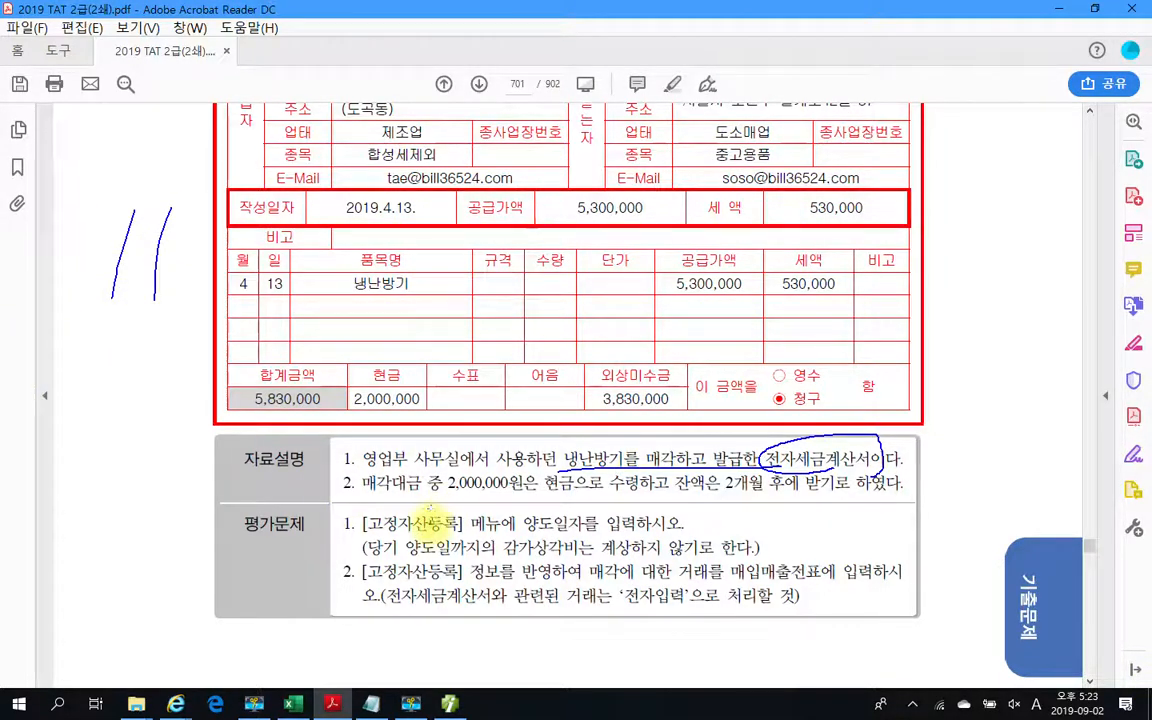
mouse_move(371, 494)
mouse_down()
mouse_move(848, 490)
mouse_move(872, 506)
mouse_up()
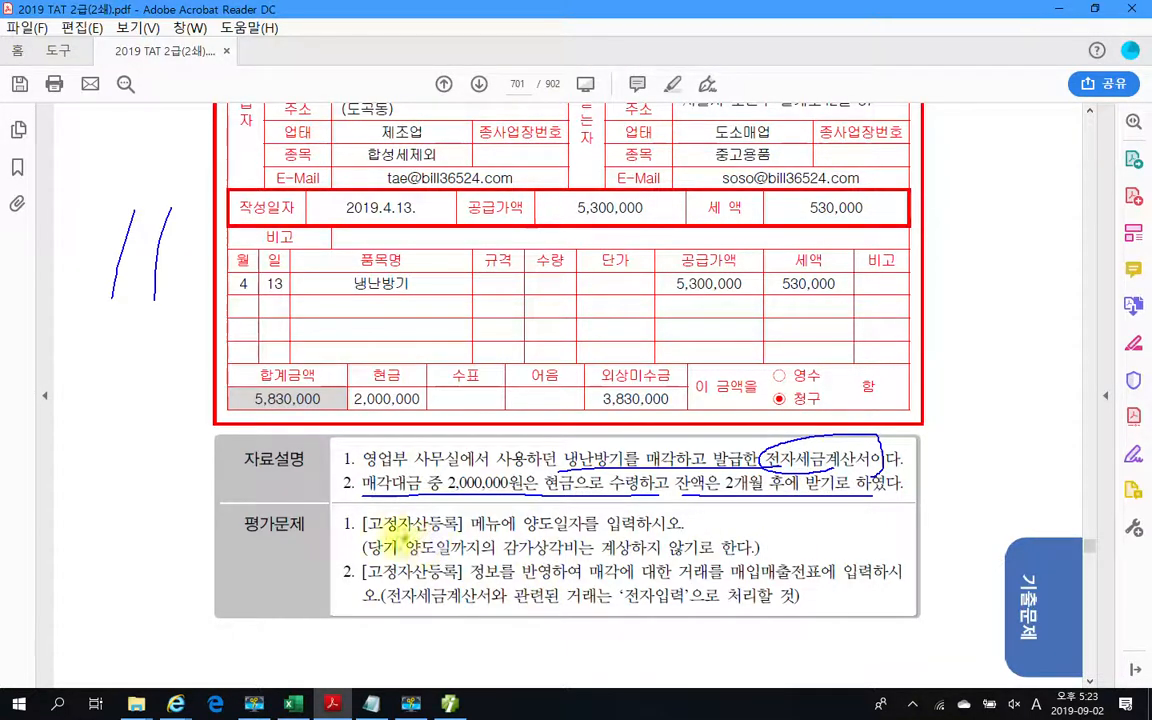
drag(362, 532, 462, 532)
mouse_move(522, 532)
mouse_down()
mouse_move(600, 533)
mouse_move(655, 507)
mouse_move(528, 502)
mouse_move(520, 535)
mouse_move(592, 517)
mouse_up()
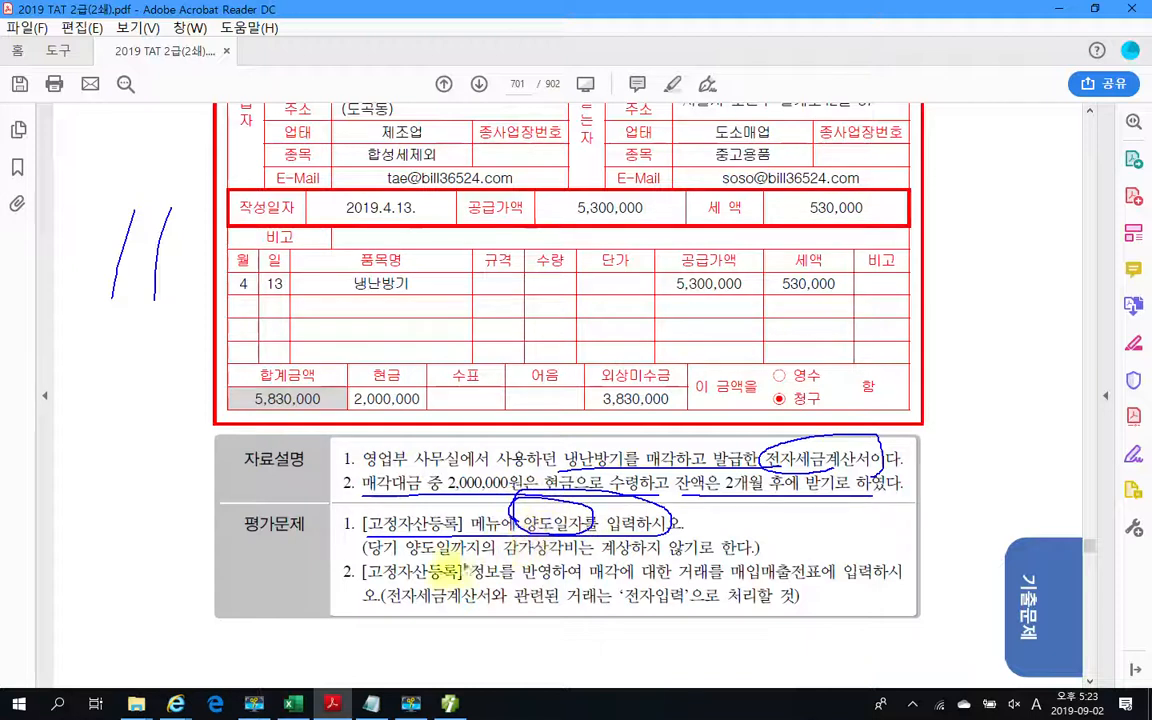
drag(366, 554, 768, 552)
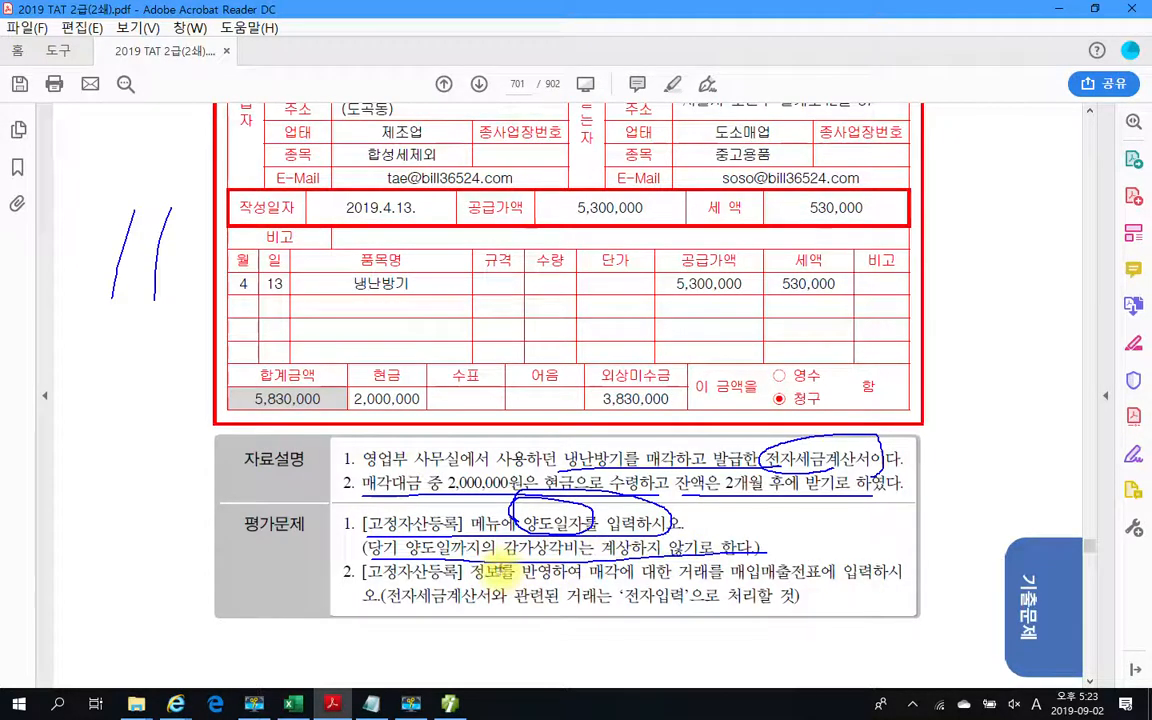
mouse_move(303, 299)
mouse_down()
mouse_move(252, 300)
mouse_move(232, 284)
mouse_move(296, 302)
mouse_up()
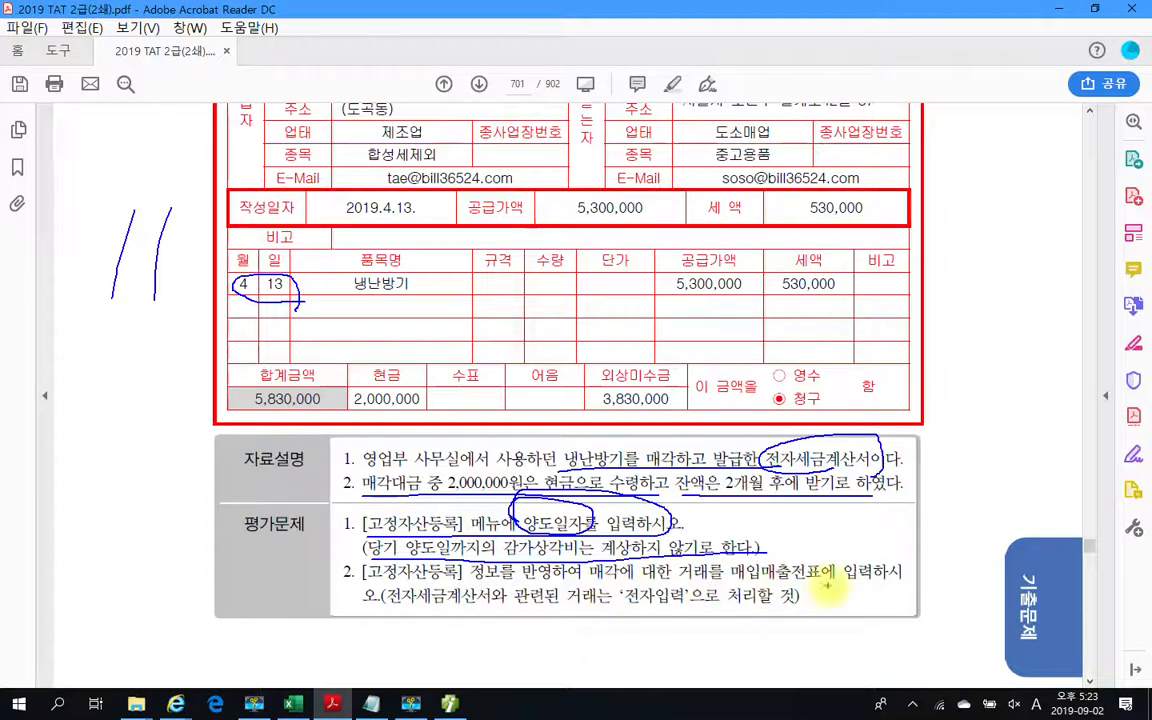
mouse_move(365, 605)
mouse_down()
mouse_move(760, 607)
mouse_move(796, 593)
mouse_move(638, 589)
mouse_move(665, 622)
mouse_up()
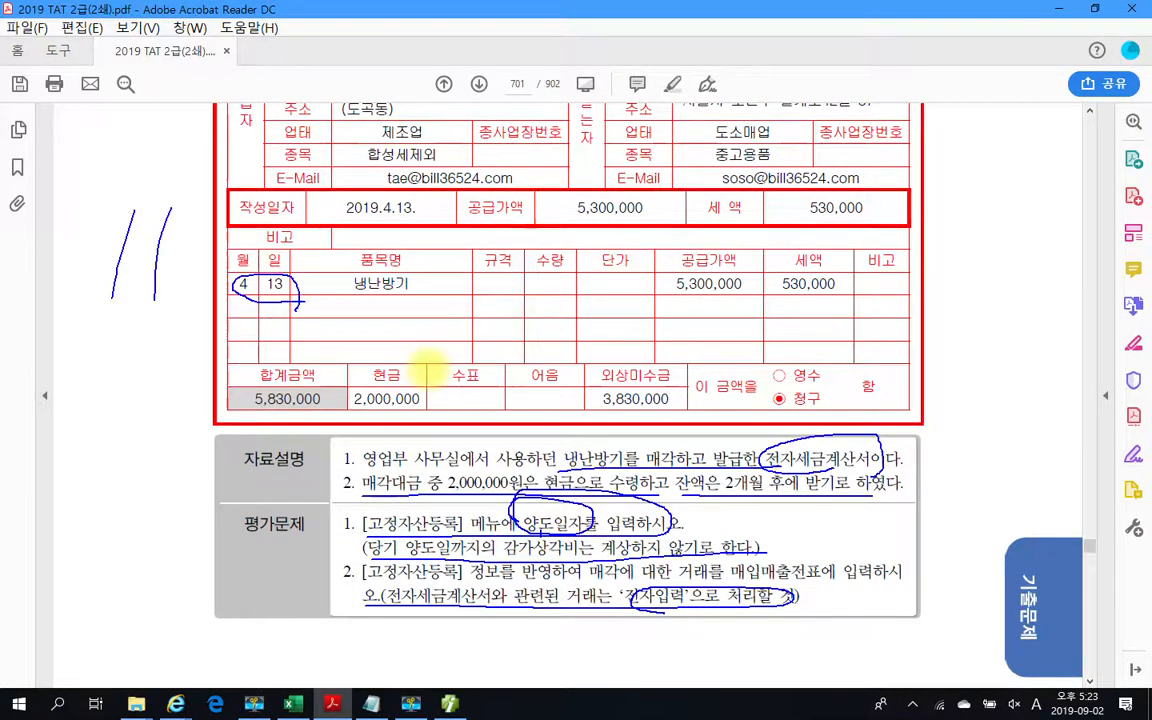
key(Escape)
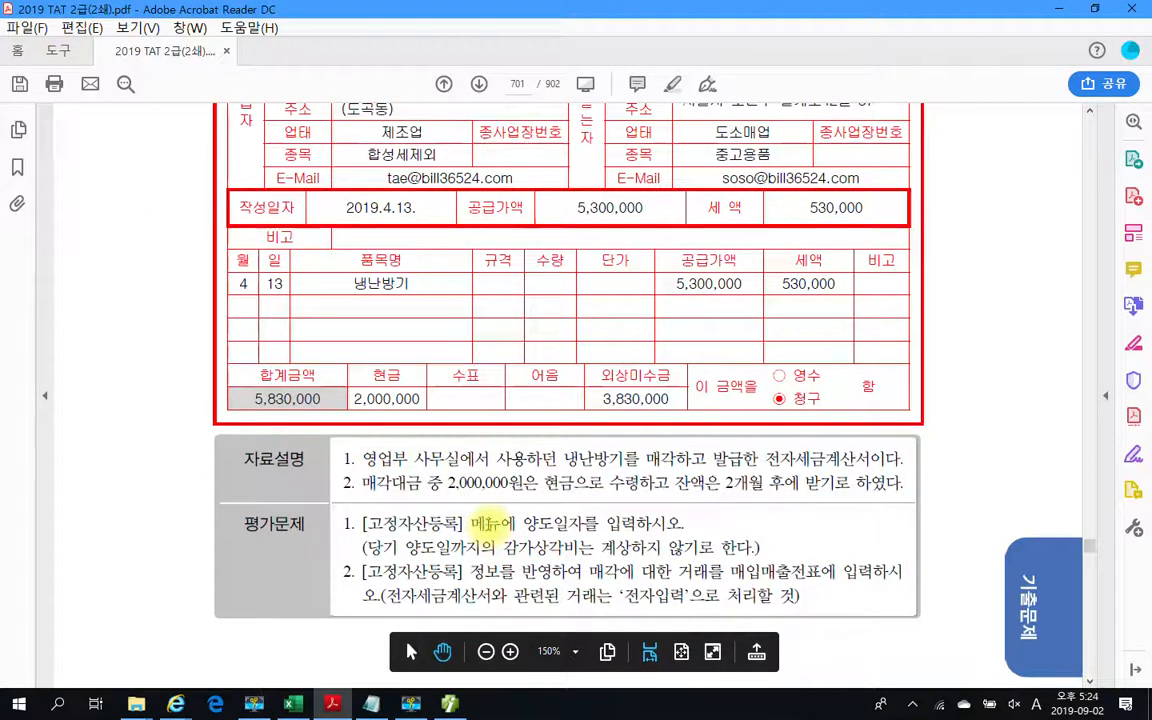
Return to the 더존 iPlus accounting program and open 고정자산등록.
mouse_move(452, 706)
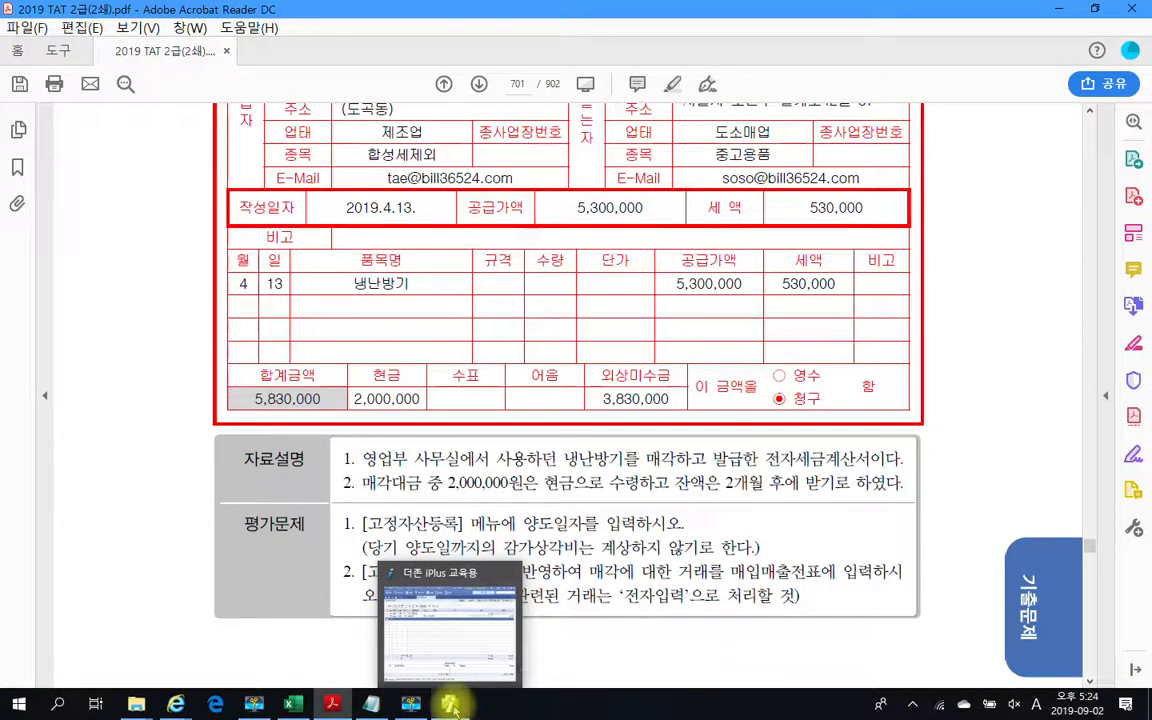
click(451, 705)
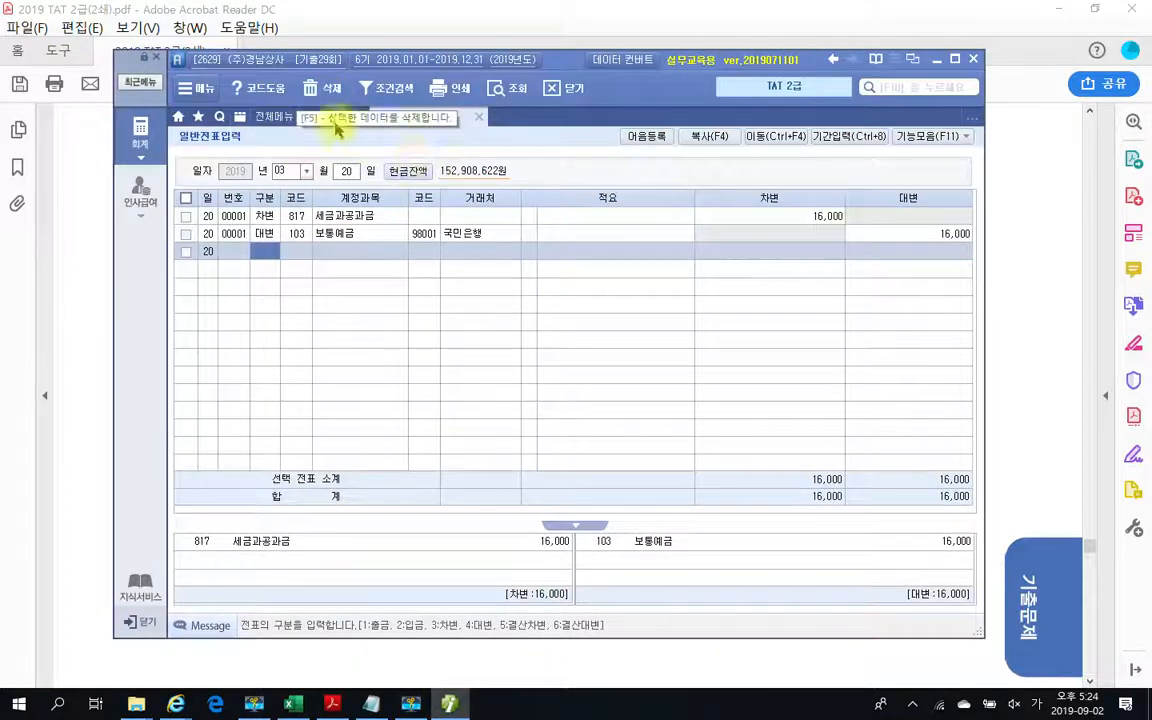
click(270, 116)
click(604, 194)
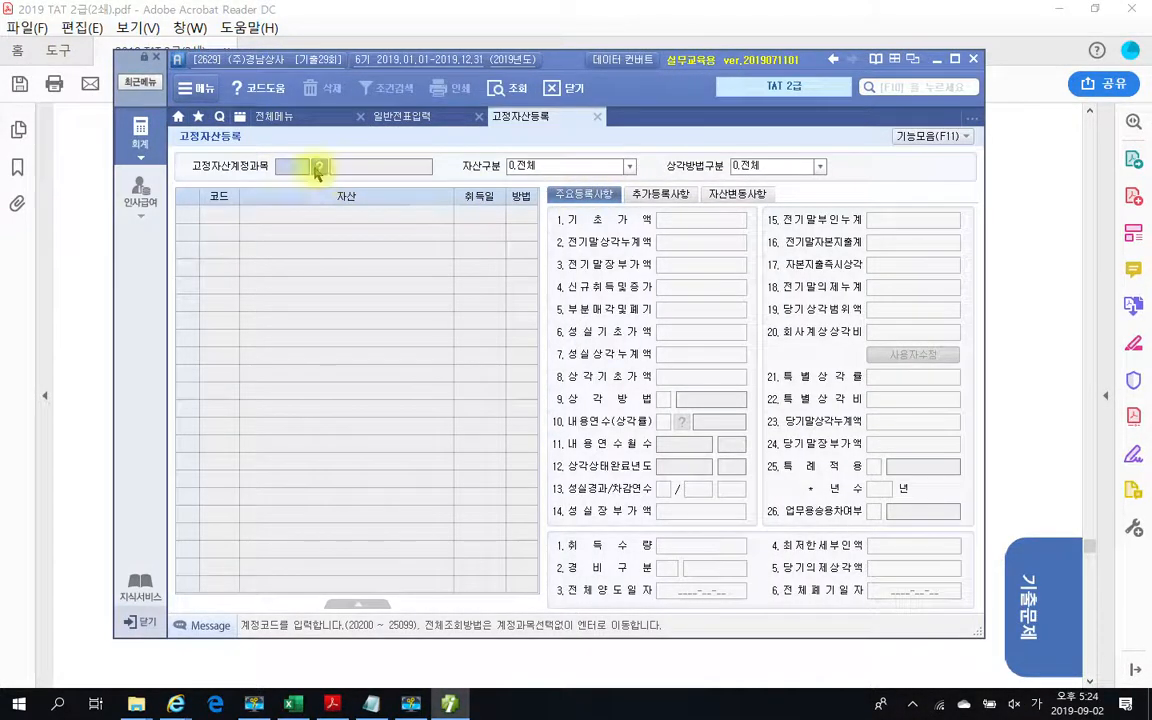
Set 고정자산계정과목 to 212 비품, list its assets and select the 냉난방기 asset.
click(319, 166)
click(470, 352)
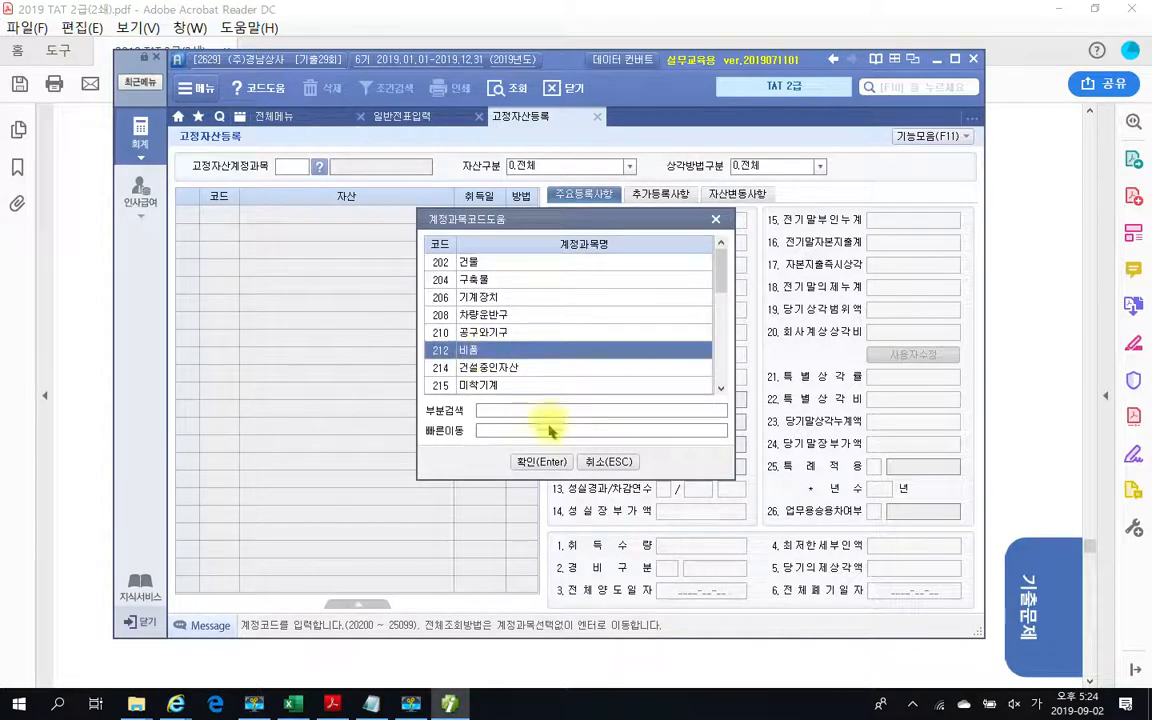
click(538, 461)
key(Return)
key(Return)
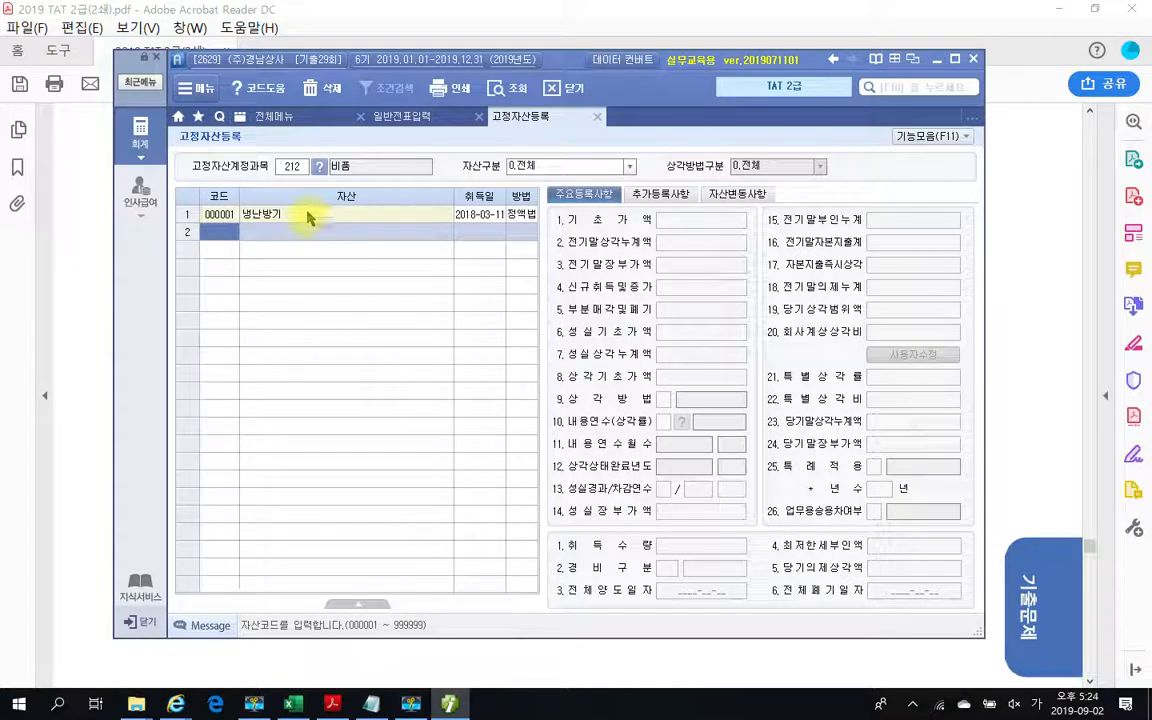
click(295, 214)
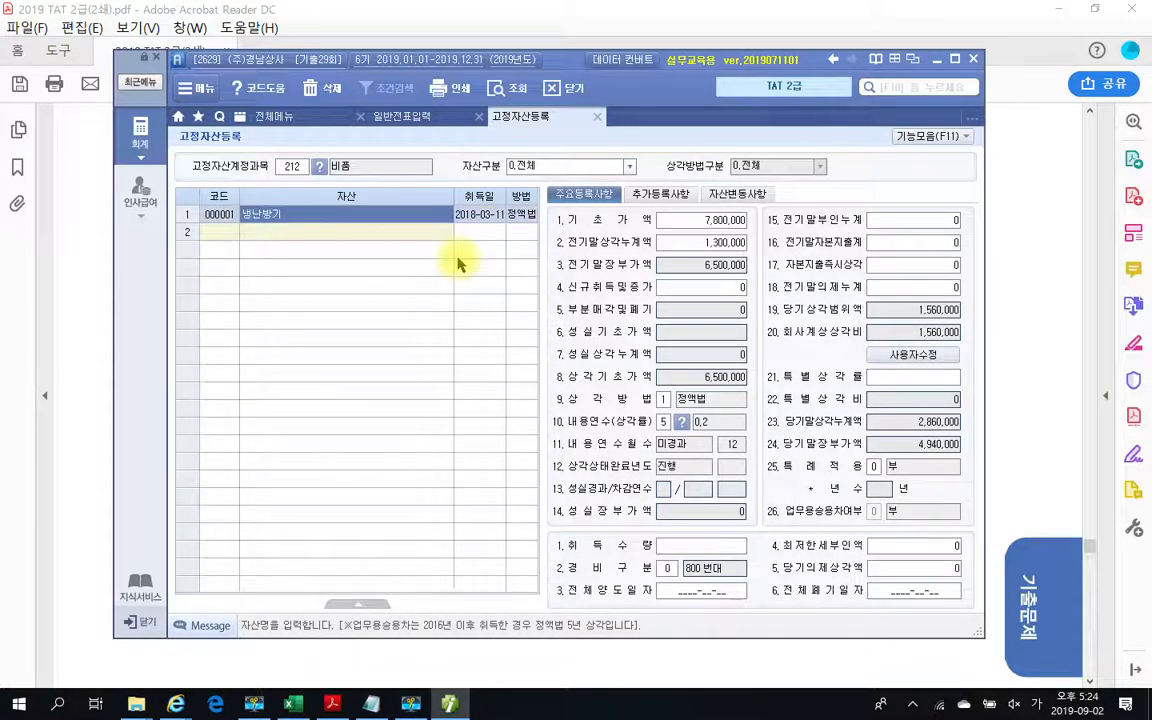
Review the 냉난방기 asset's 기초가액, 전기말상각누계액 and 전체양도일자 fields.
mouse_move(655, 215)
mouse_down()
mouse_move(763, 221)
mouse_move(647, 204)
mouse_move(668, 252)
mouse_move(768, 246)
mouse_move(730, 220)
mouse_up()
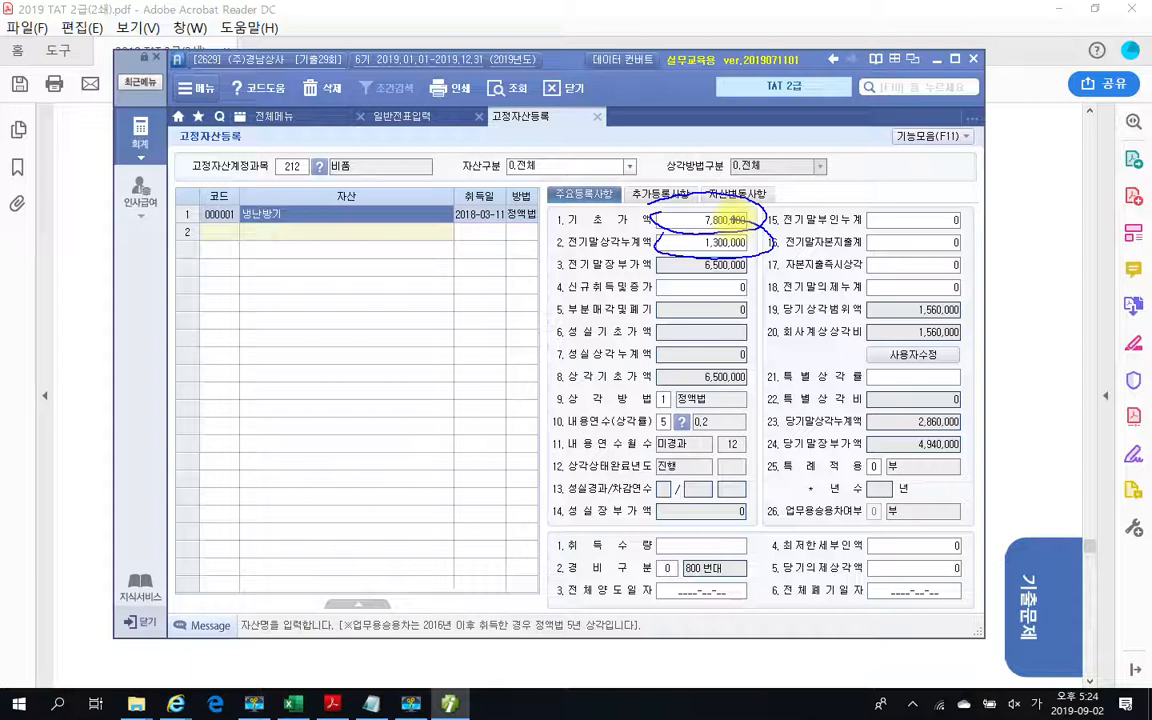
mouse_move(636, 583)
mouse_down()
mouse_move(711, 623)
mouse_move(748, 576)
mouse_move(656, 579)
mouse_move(634, 593)
mouse_up()
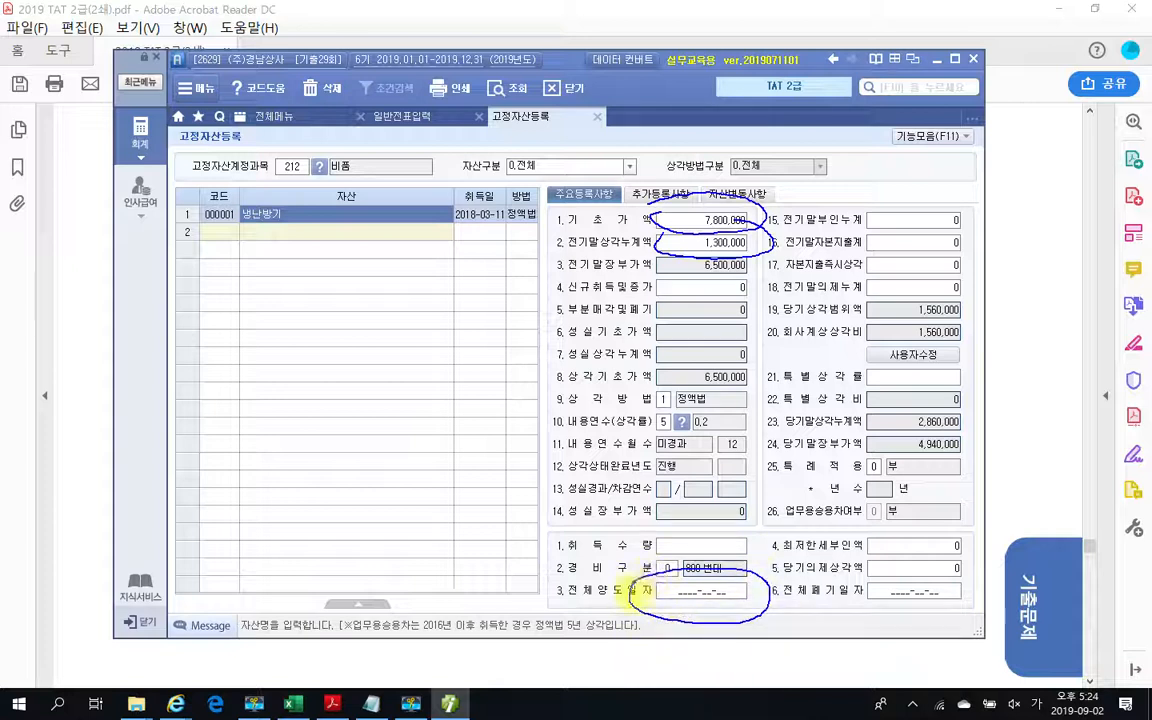
key(Escape)
Set the 냉난방기 asset's 전체양도일자 to 2019-04-13.
click(680, 588)
text(20)
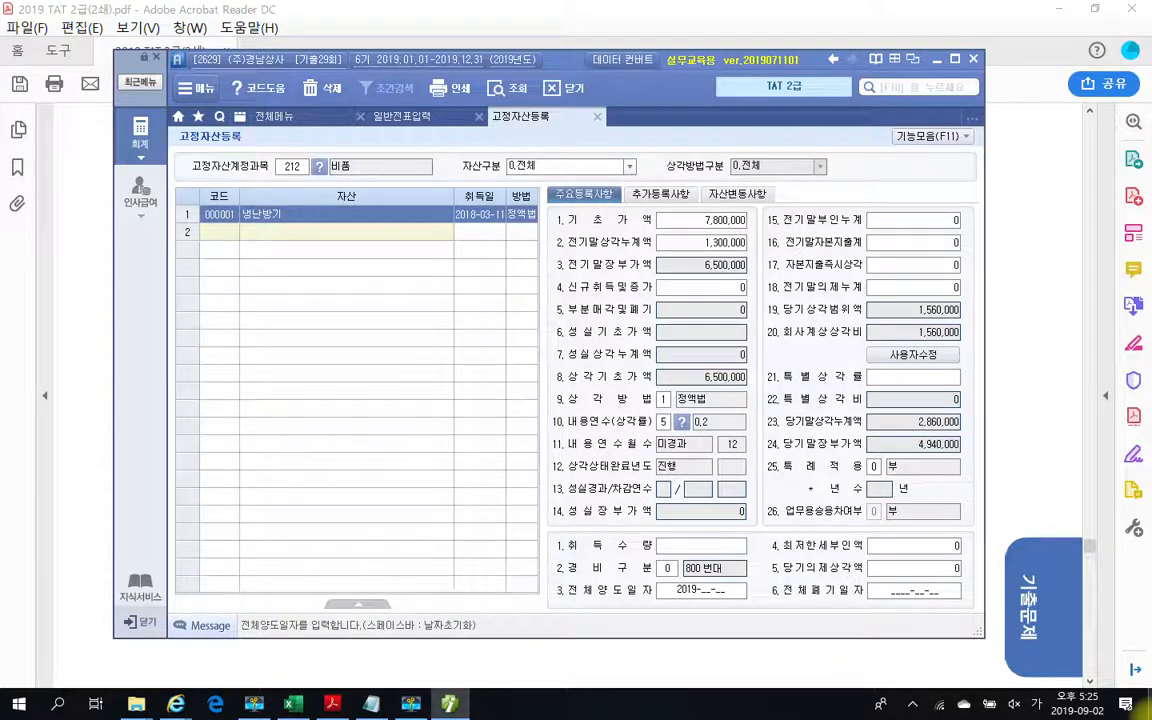
text(19-04-13)
key(Return)
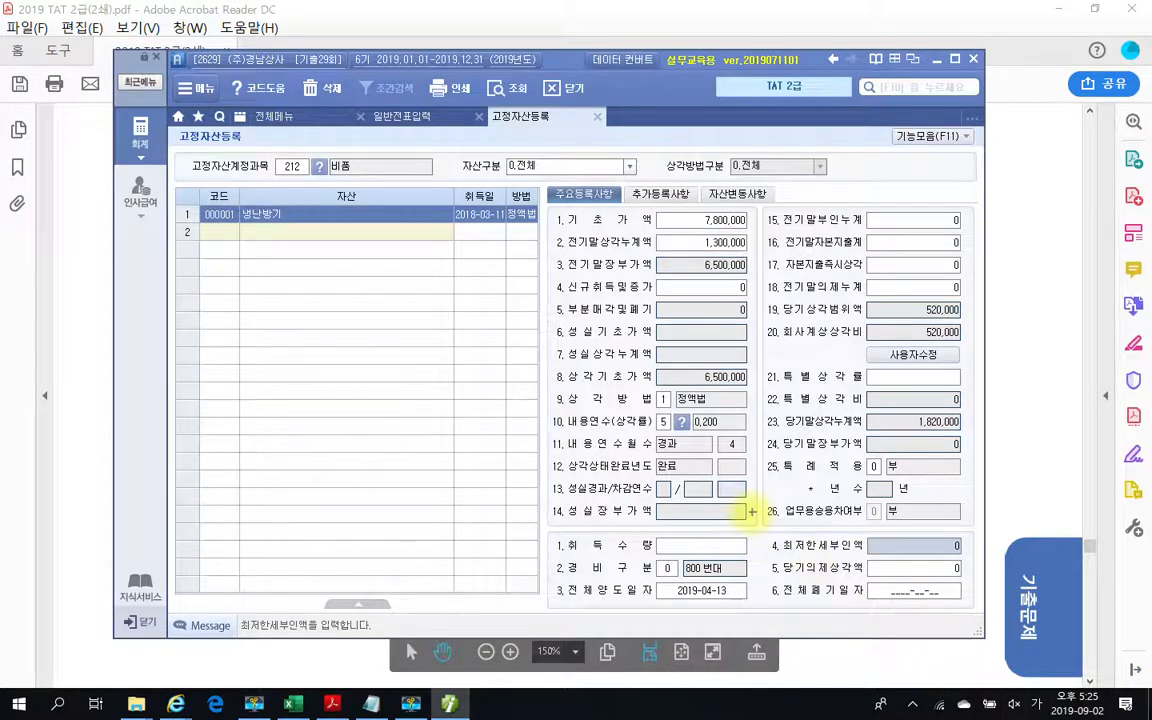
Check the 내용연수월수 and 회사계상상각비 of the 냉난방기 asset.
drag(706, 438, 712, 466)
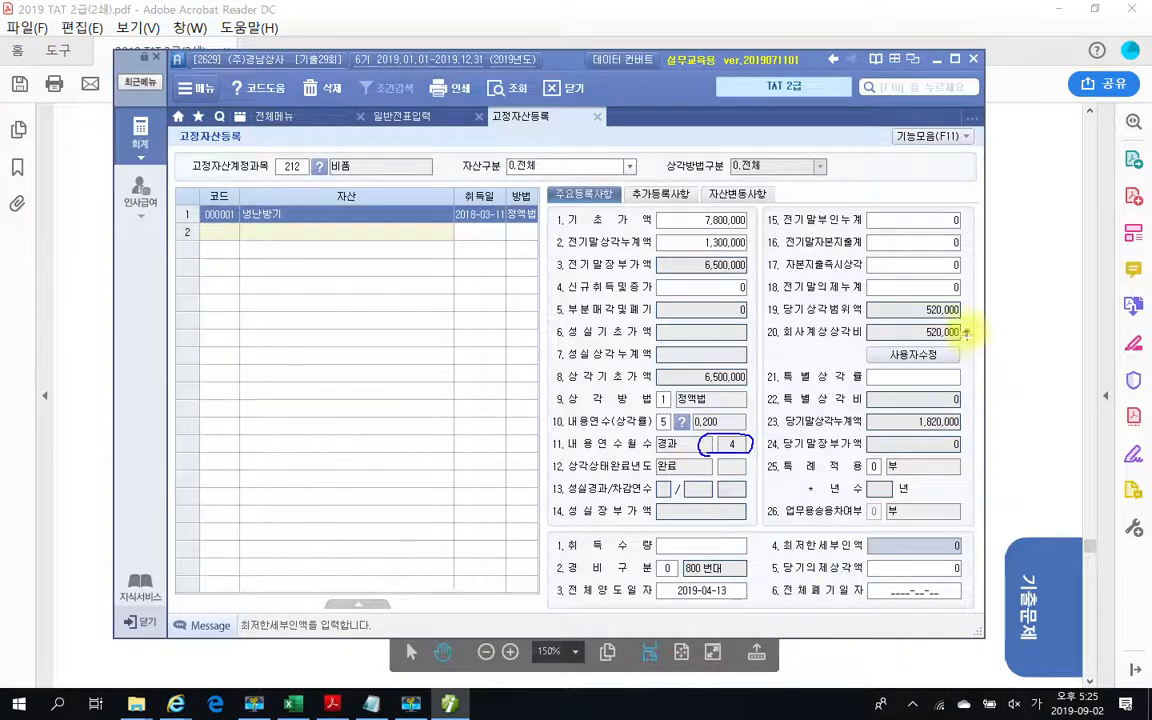
mouse_move(960, 318)
mouse_down()
mouse_move(908, 332)
mouse_move(935, 355)
mouse_move(975, 338)
mouse_move(955, 322)
mouse_move(1009, 370)
mouse_up()
key(Escape)
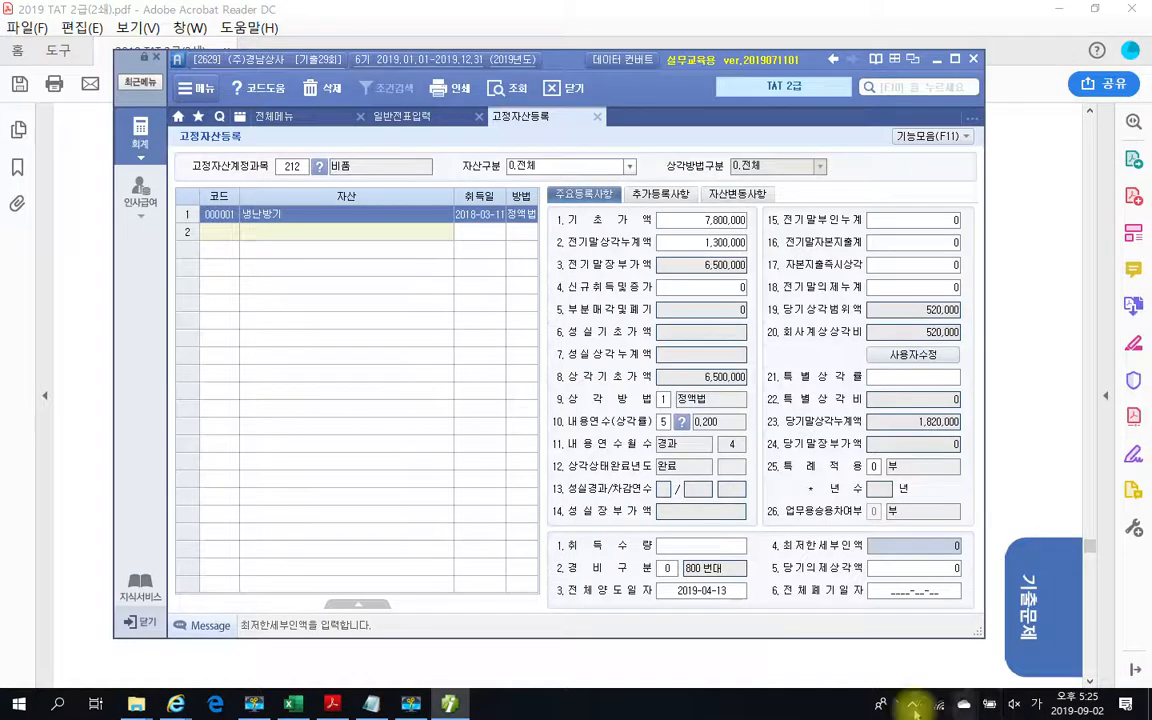
Enable 사용자수정 for the 냉난방기 asset's 회사계상상각비 and set it to 0.
click(935, 332)
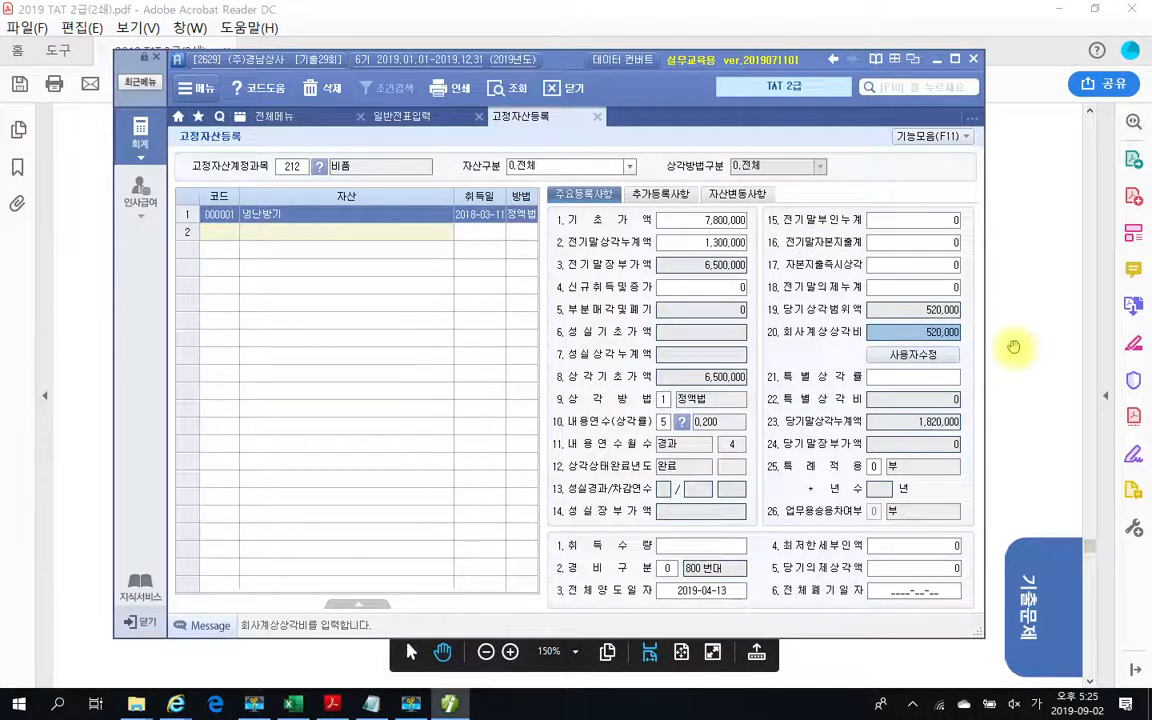
click(913, 358)
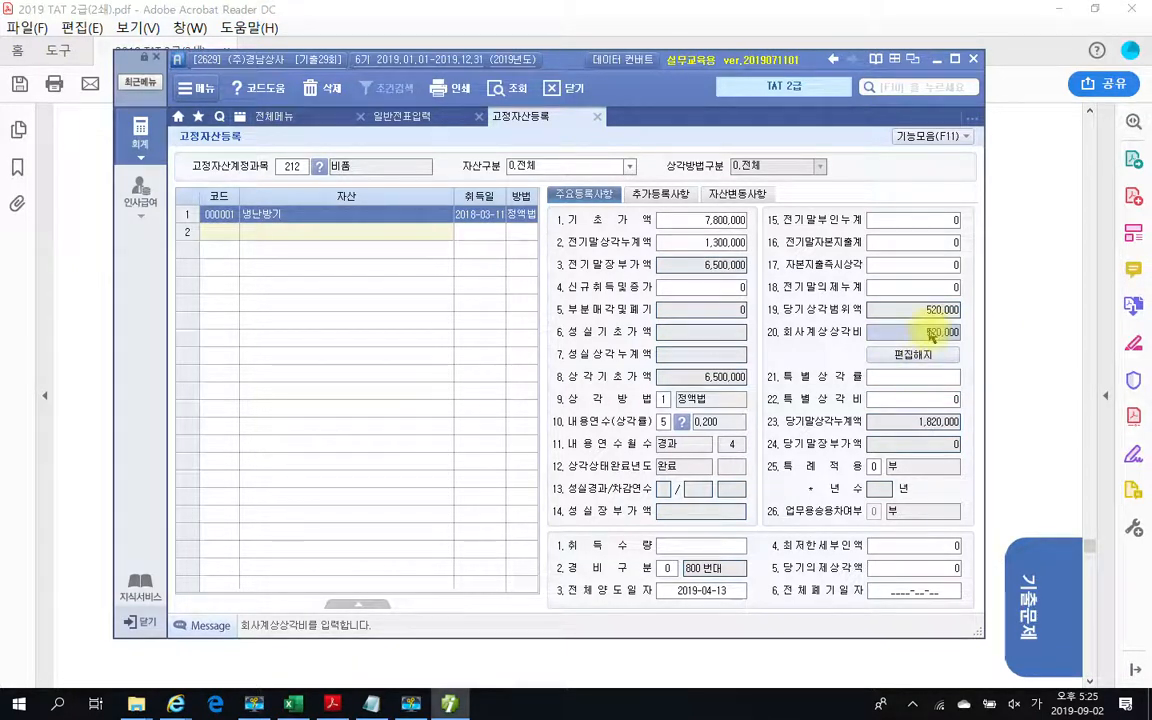
click(929, 332)
key(Return)
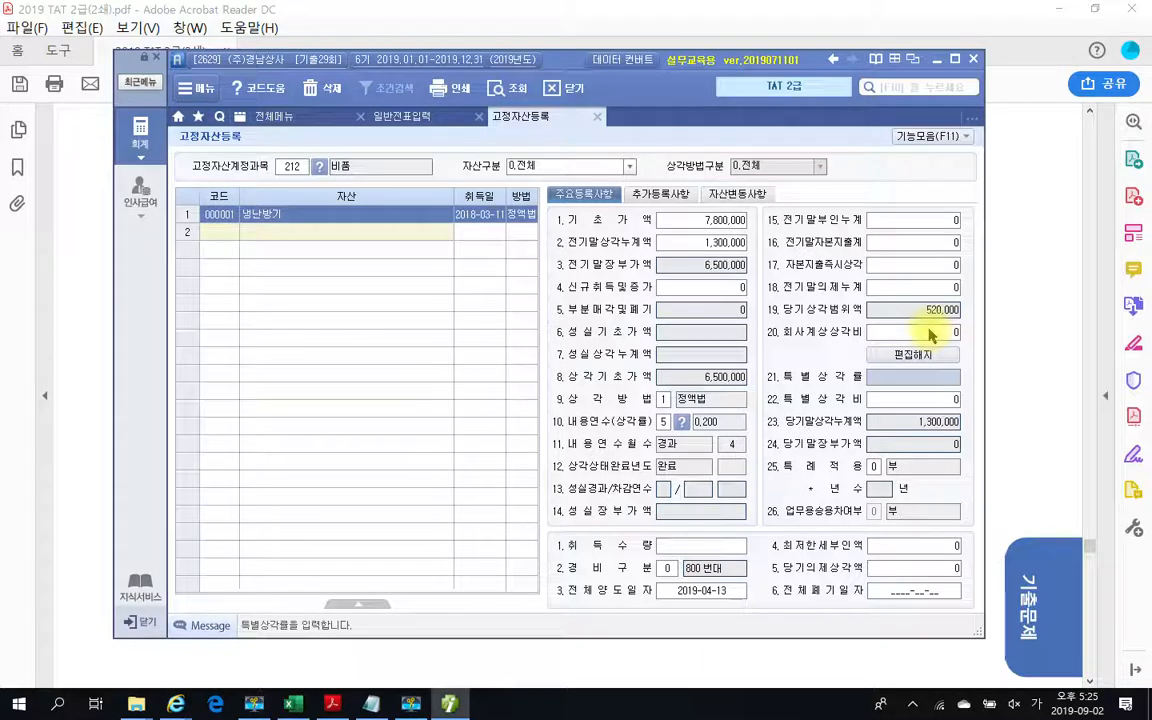
click(929, 335)
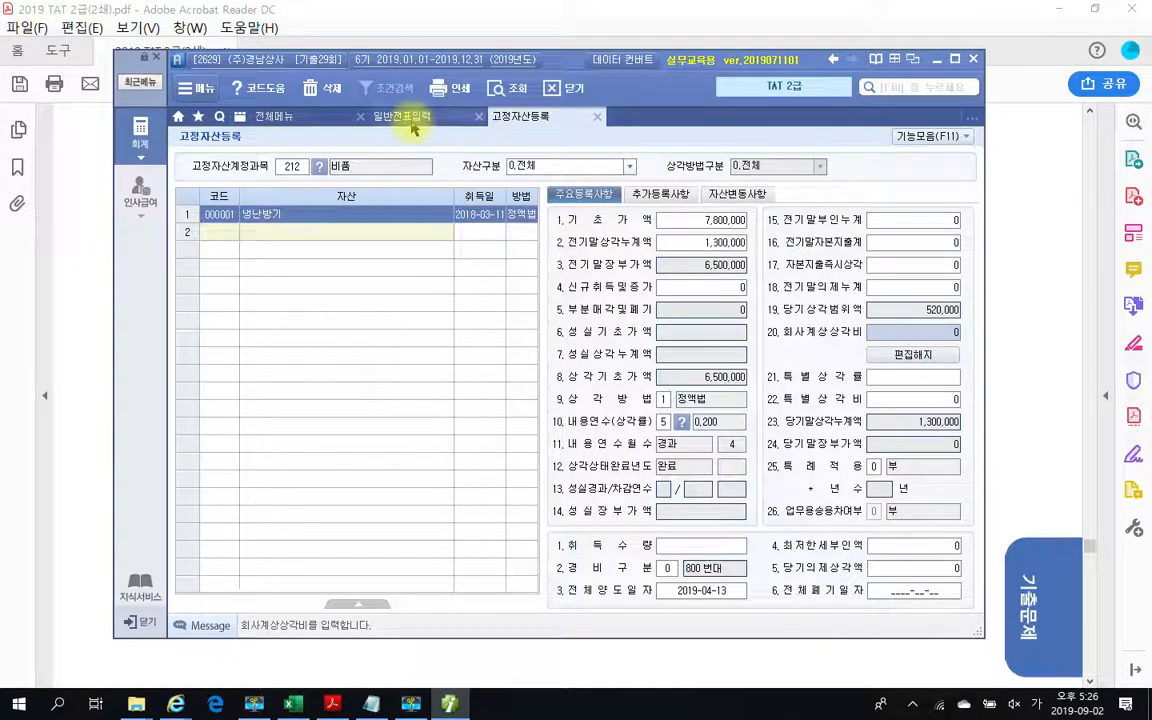
Open 매입매출전표입력 and set the voucher date to April 13 (04월 13일).
click(316, 118)
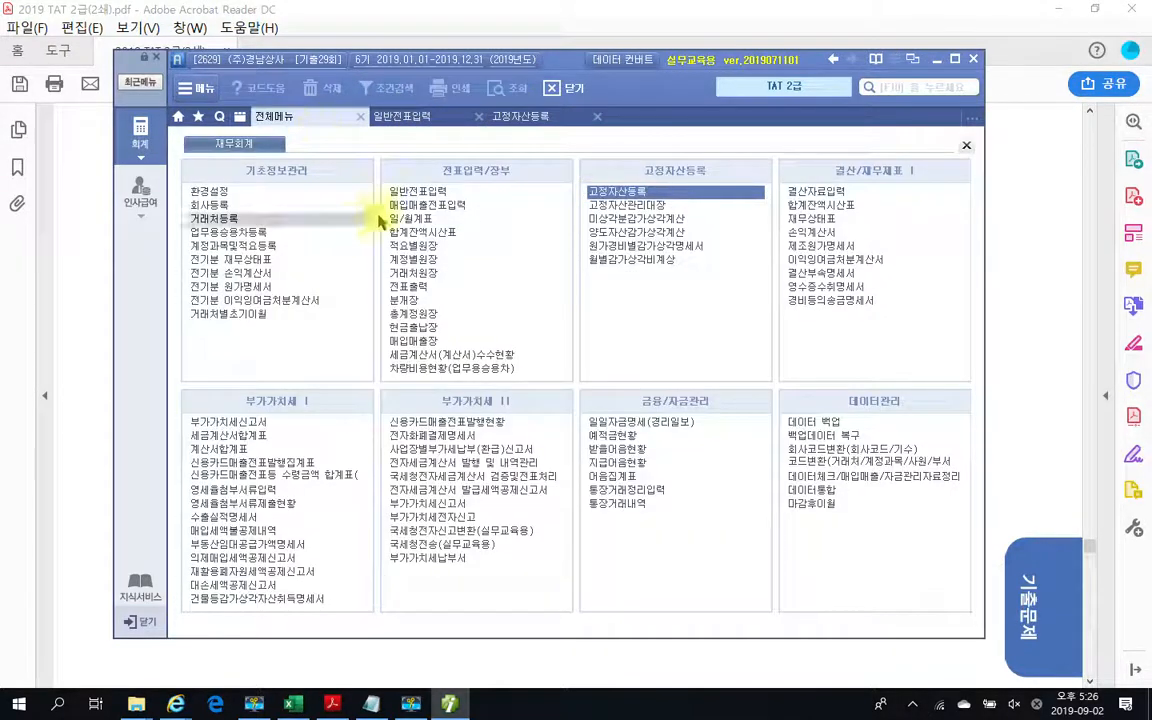
click(399, 206)
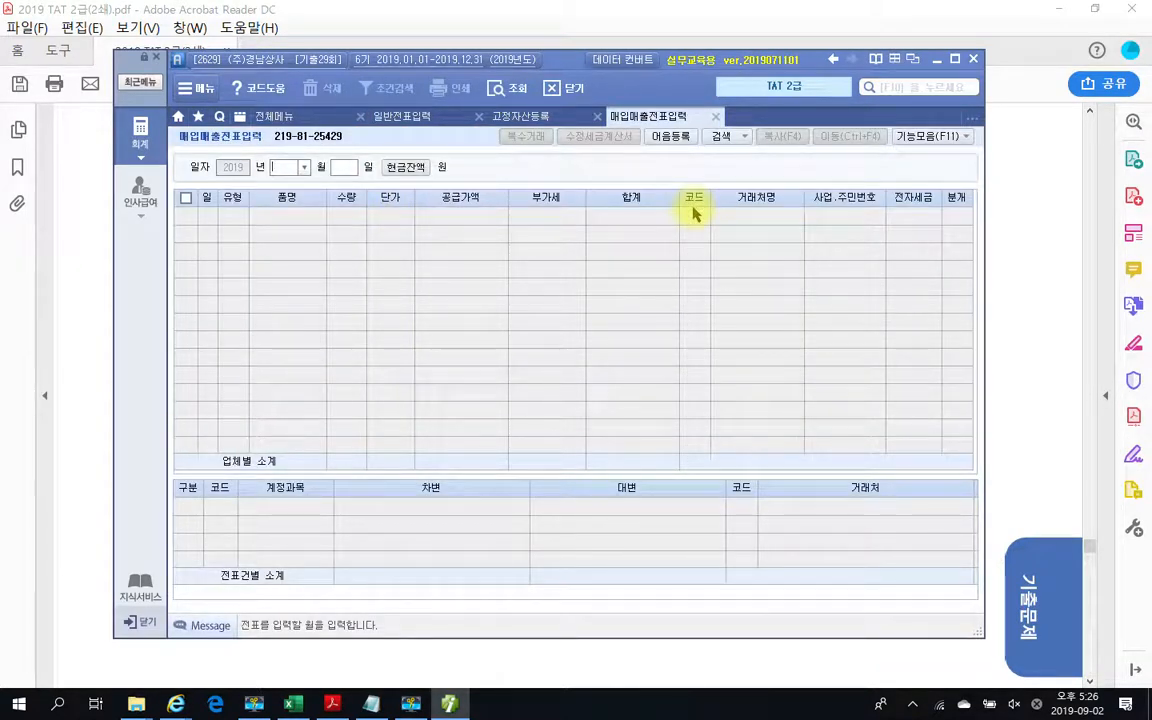
text(04)
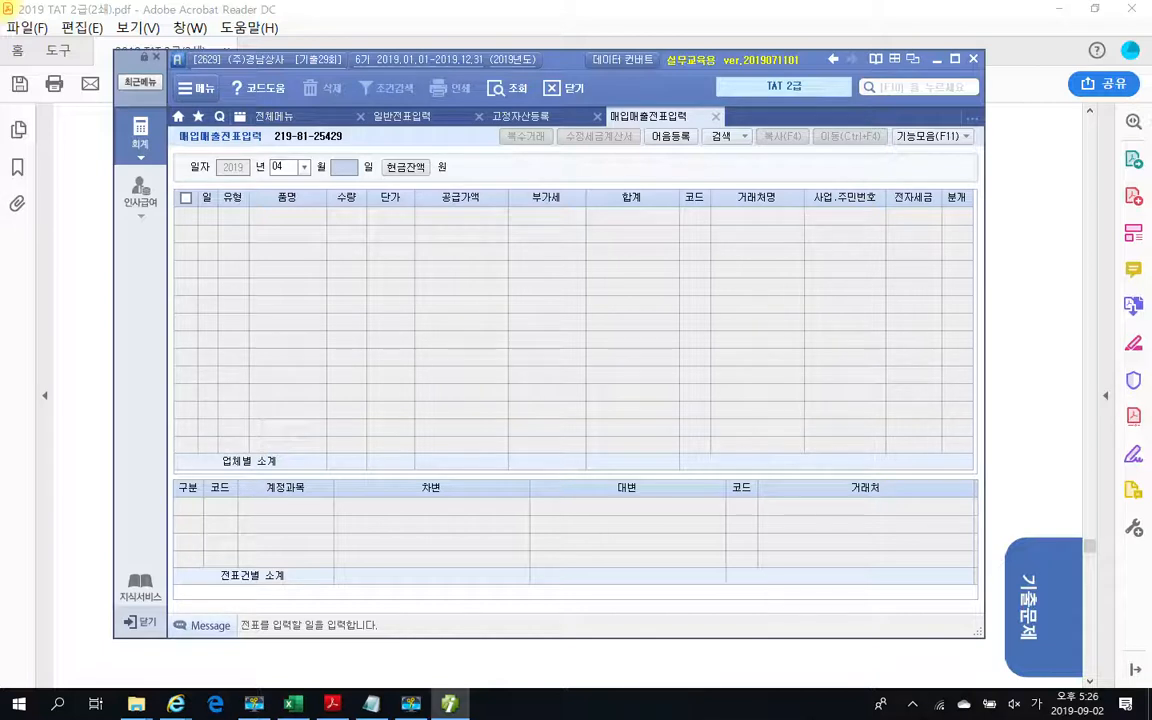
text(13)
key(Return)
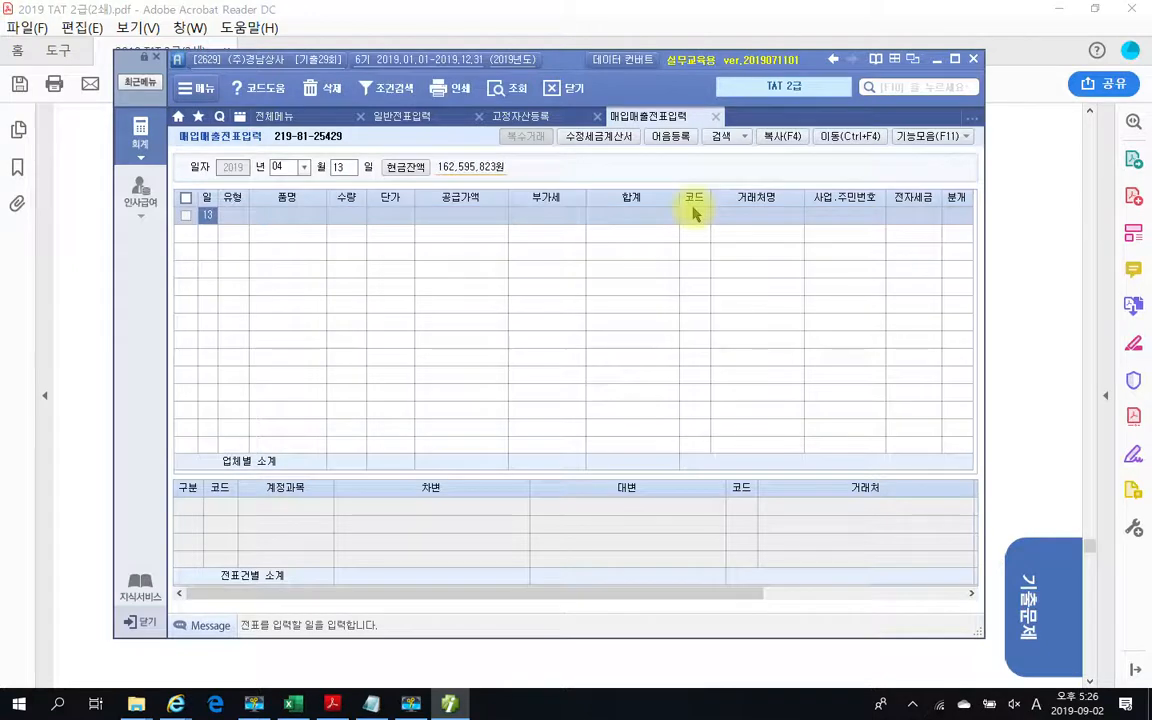
Start the April 13 voucher line with type 과세 and item name 냉난방기, leaving 수량 and 단가 blank.
key(Return)
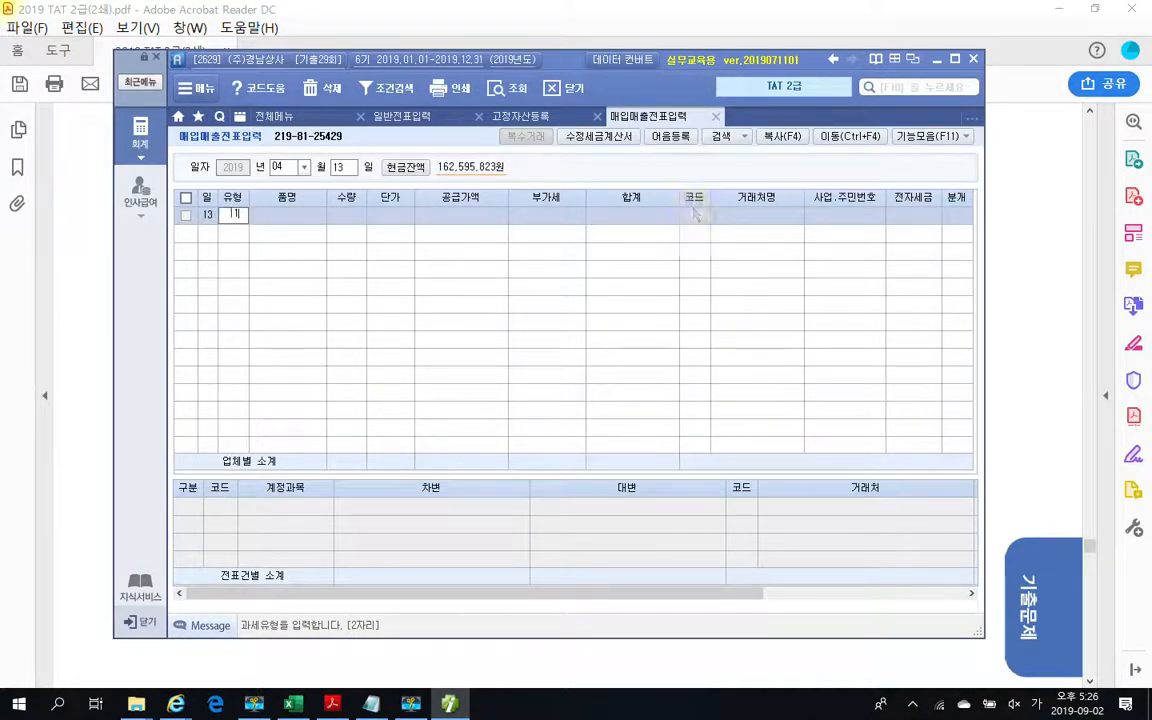
text(냉)
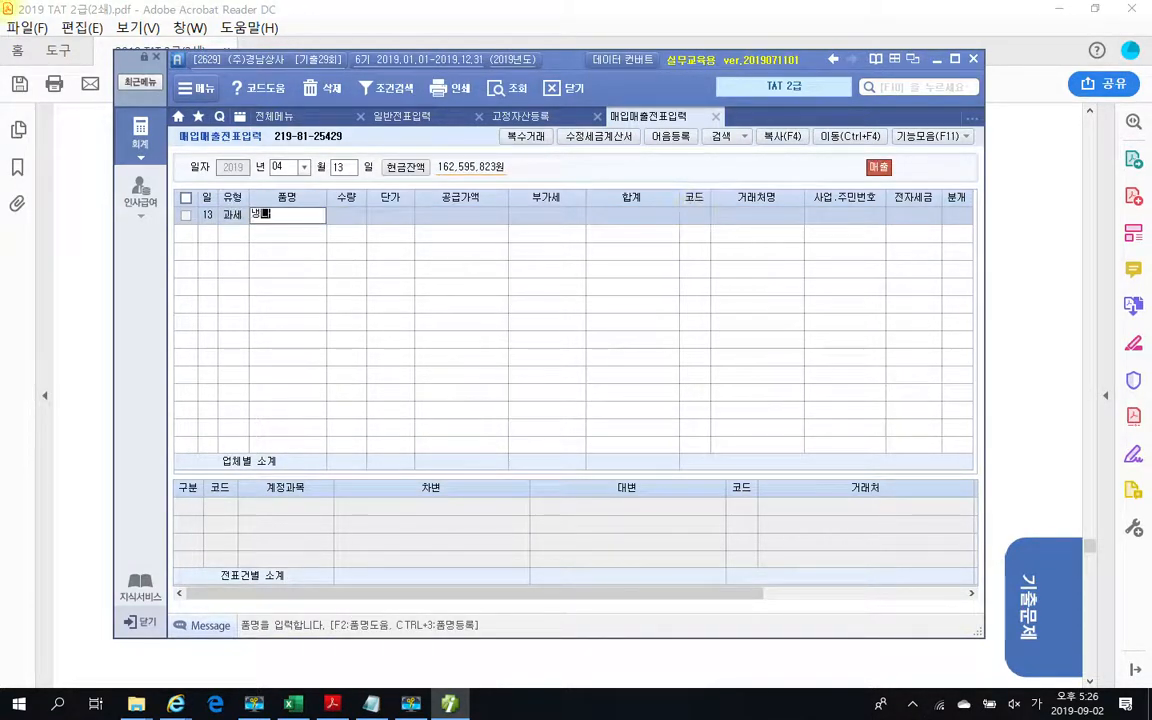
text(난방기)
key(Return)
key(Return)
key(Return)
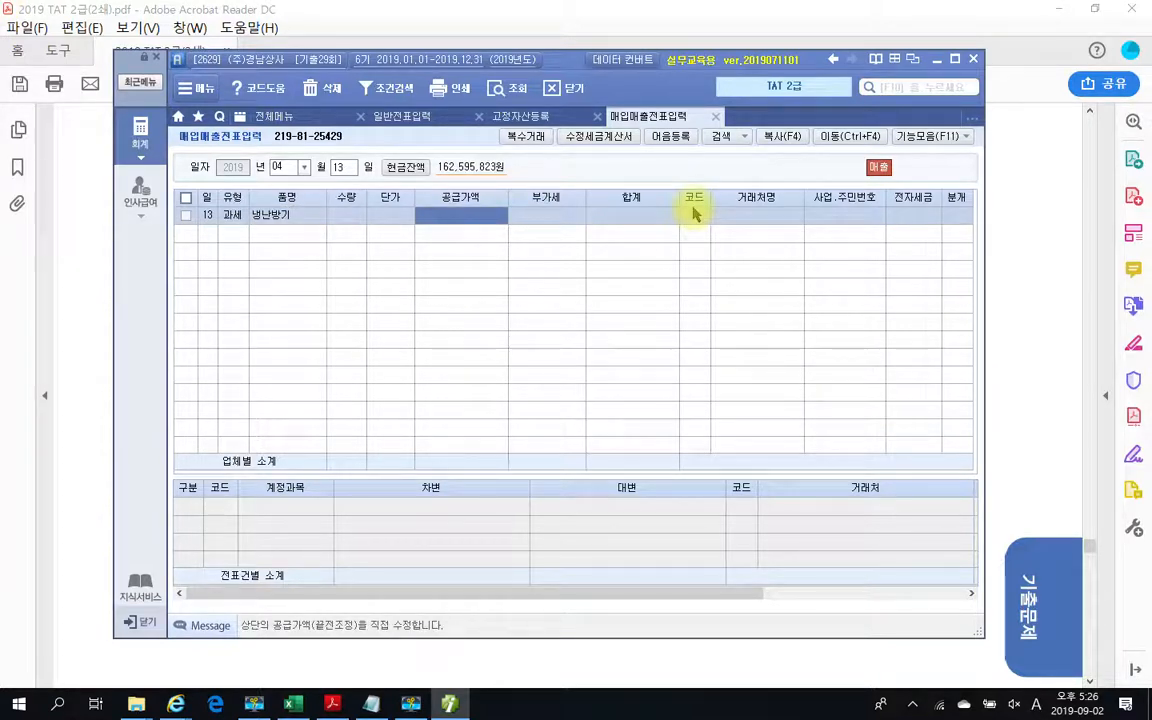
Check the exam's 전자세금계산서 in the PDF and enter 공급가액 5,300,000 for the 냉난방기 line.
click(333, 704)
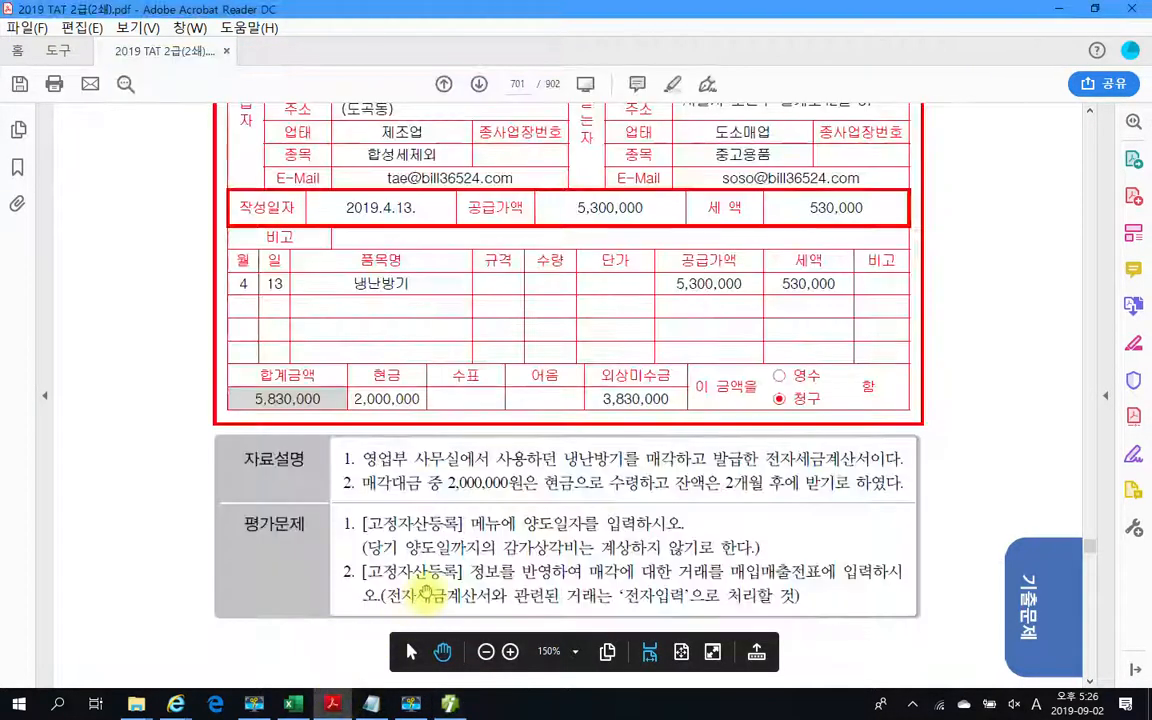
scroll(465, 328, up, 3)
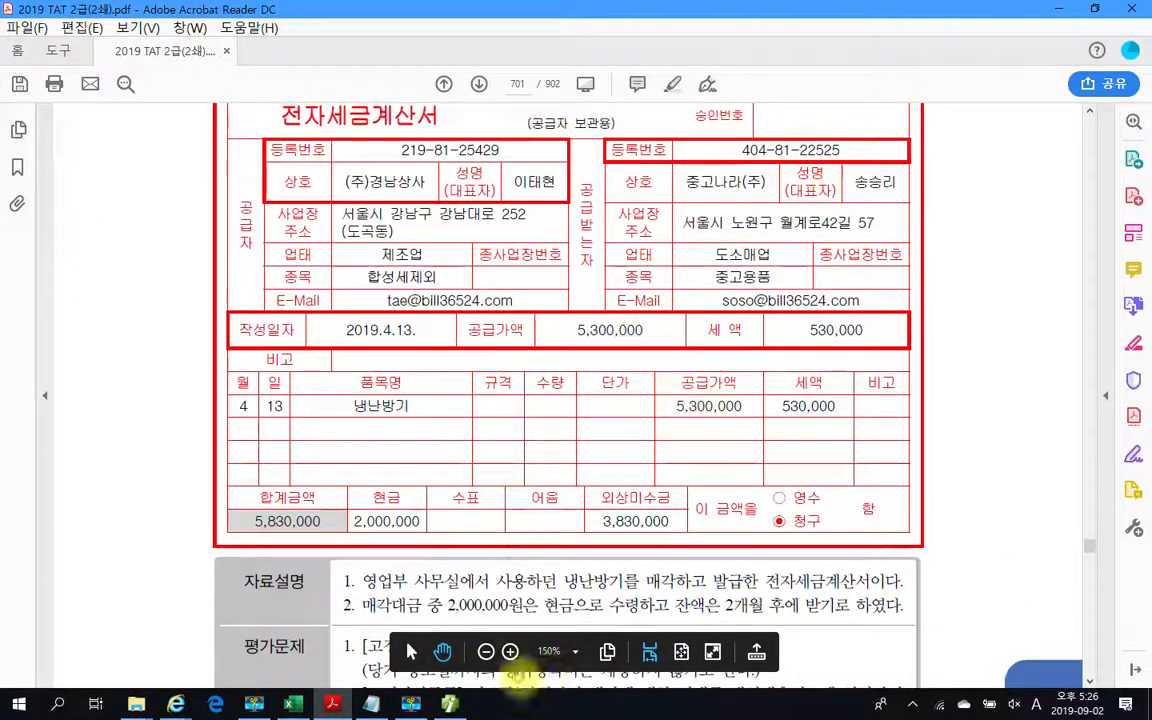
click(414, 705)
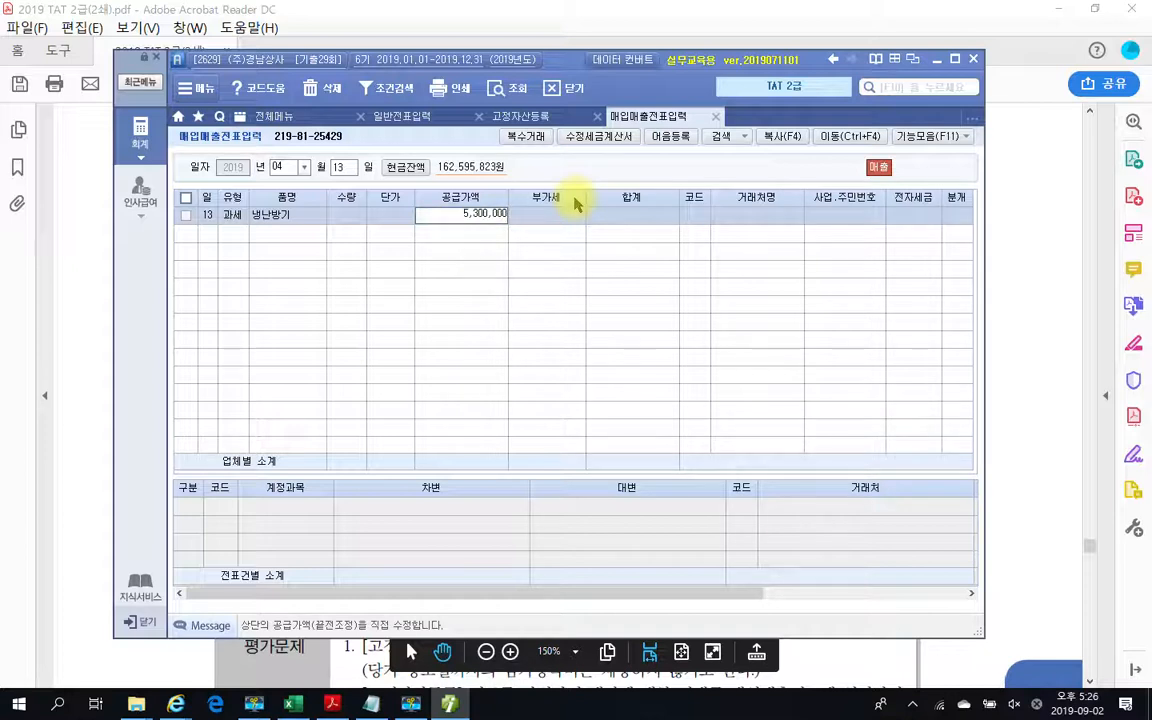
key(Return)
key(Return)
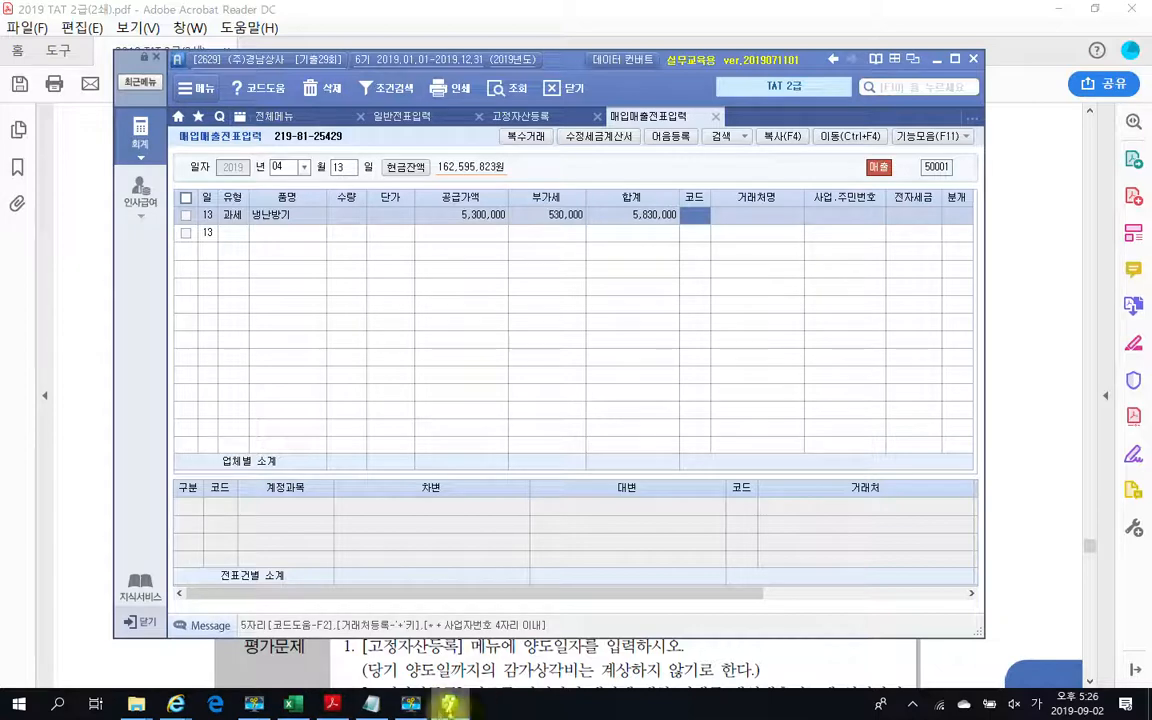
Look up the buyer on the tax invoice and assign 중고나라(주) as the 거래처 of the 냉난방기 line.
click(448, 706)
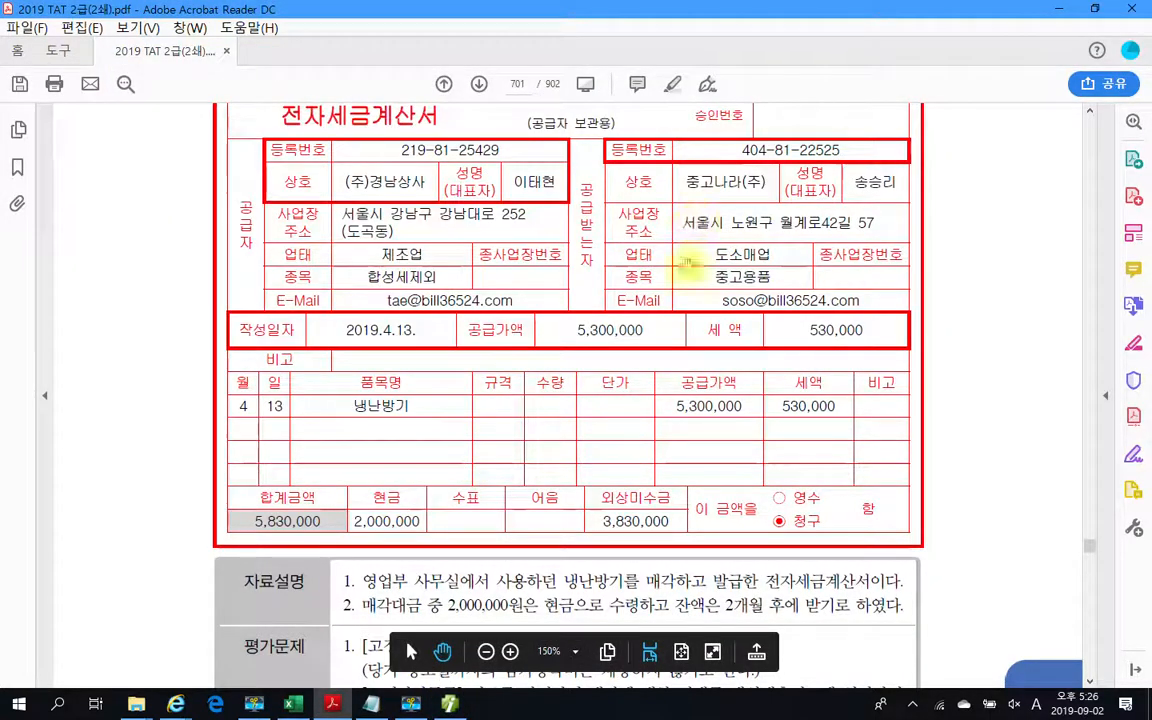
click(448, 706)
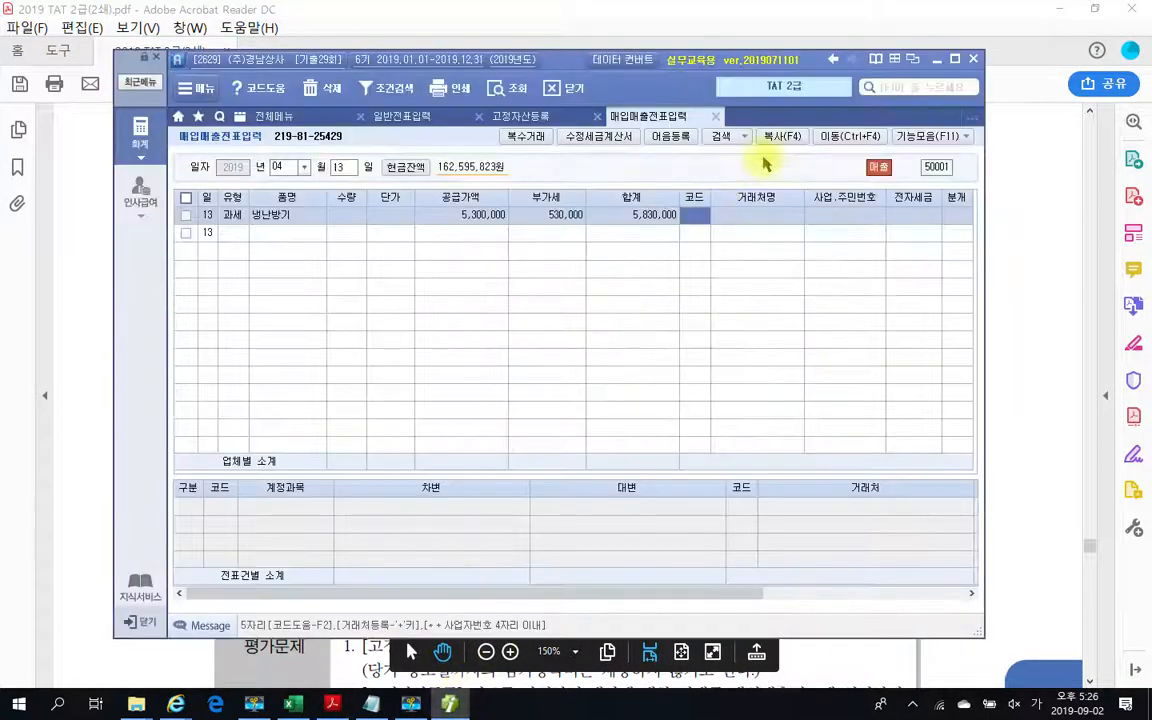
text(중고)
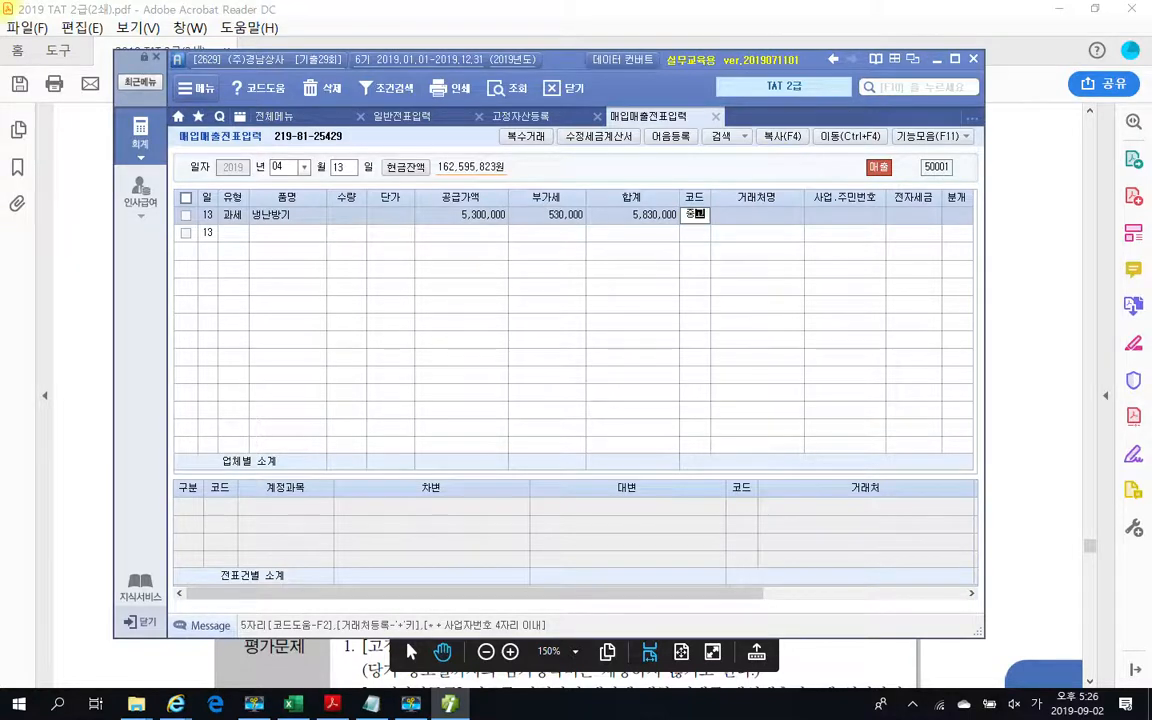
key(Return)
key(Return)
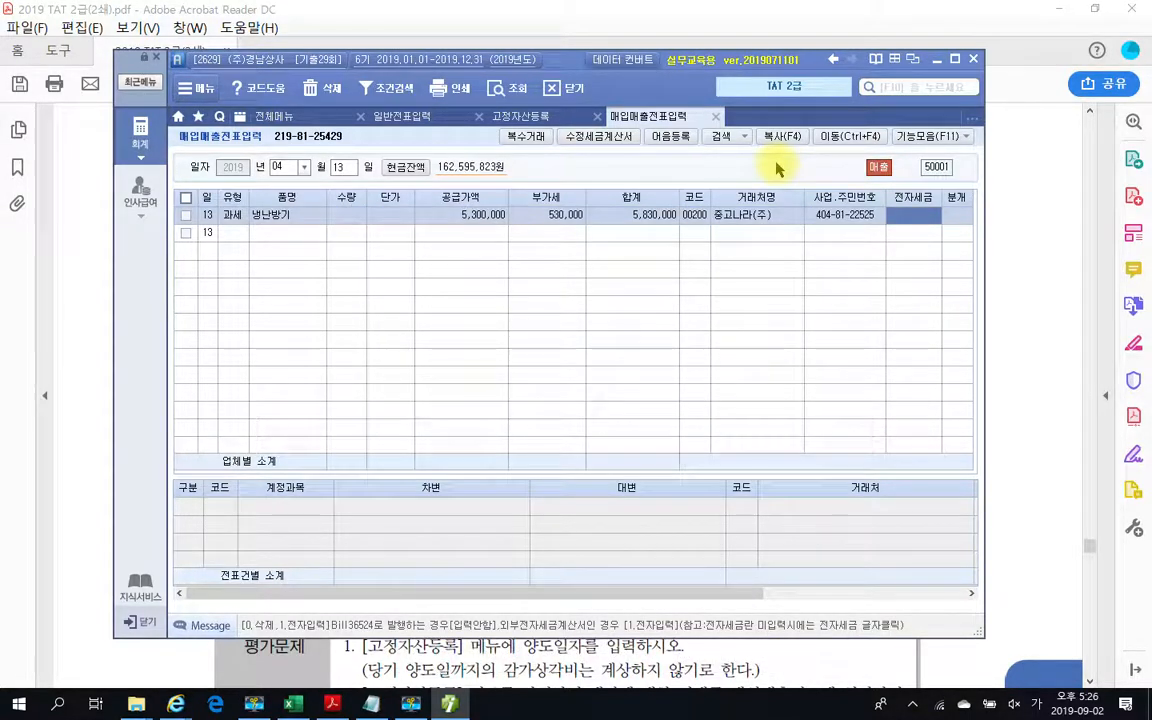
Mark the 냉난방기 sale as 전자입력 and set its 분개 type to 혼합.
text(1)
key(Return)
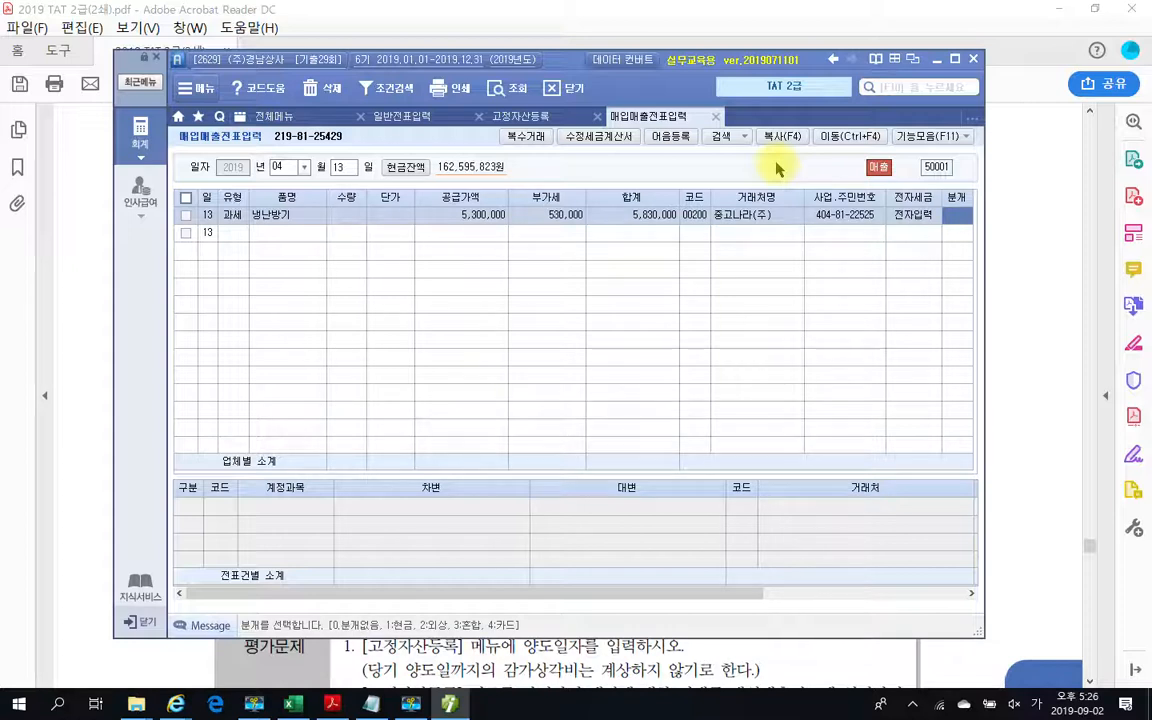
text(3)
key(Return)
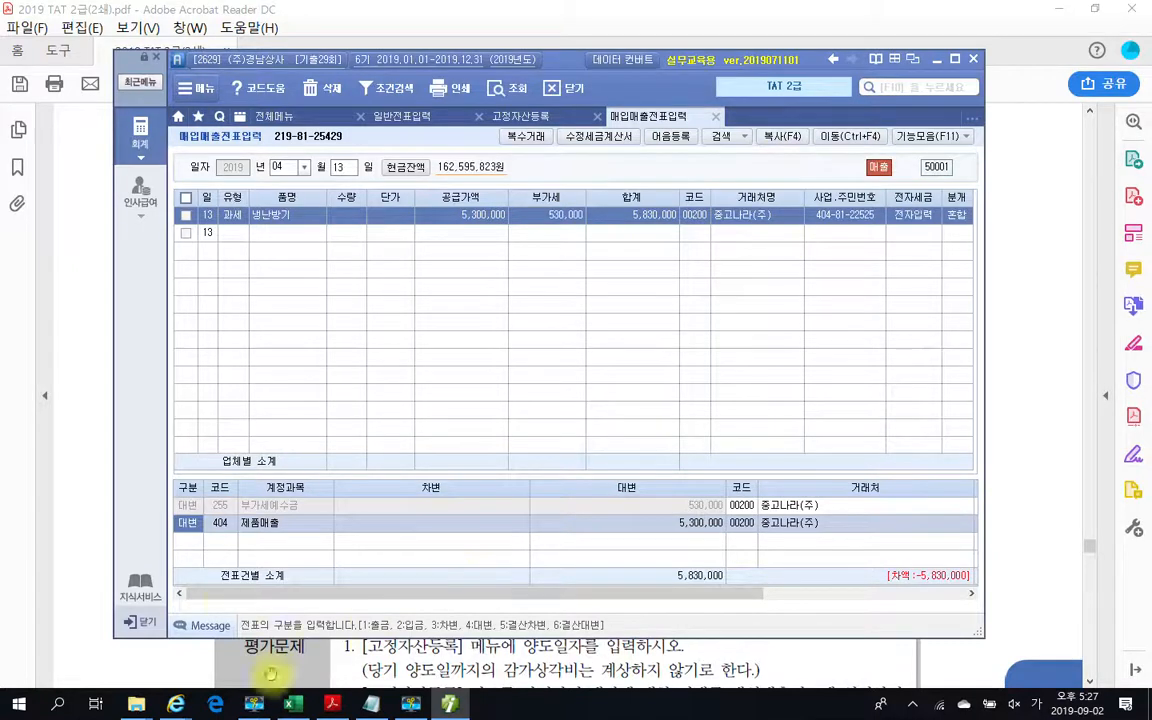
Replace the 제품매출 account on the credit line of the journal entry with 212 비품.
click(220, 524)
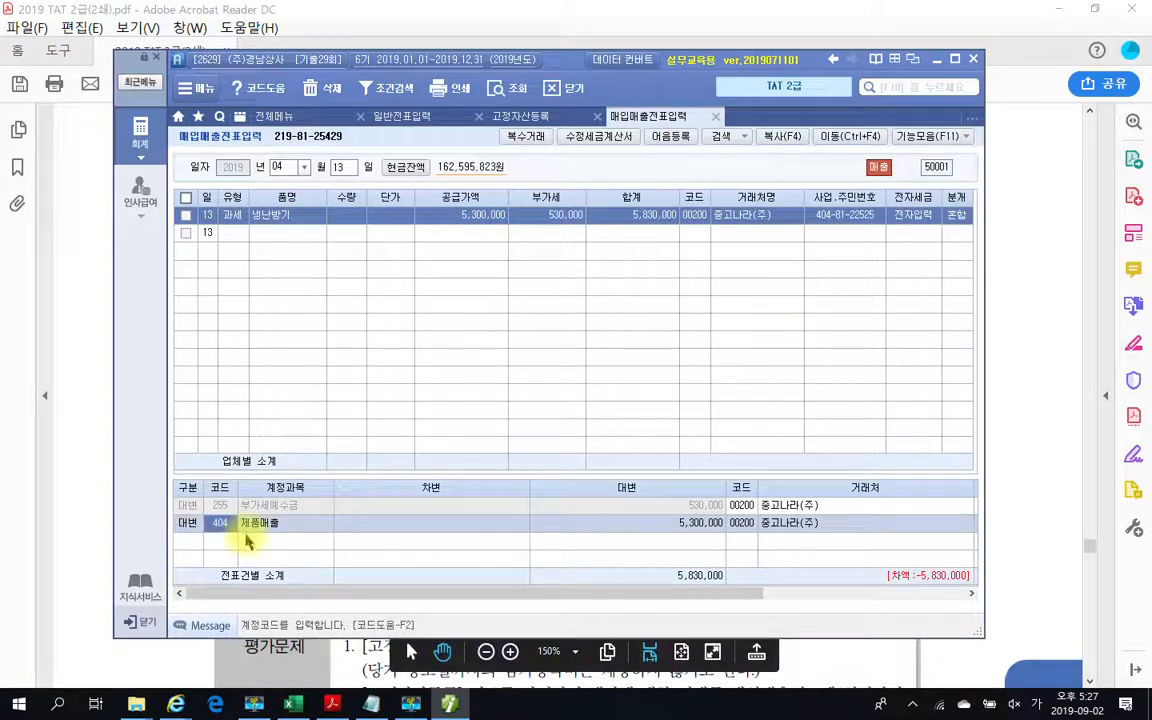
text(빞)
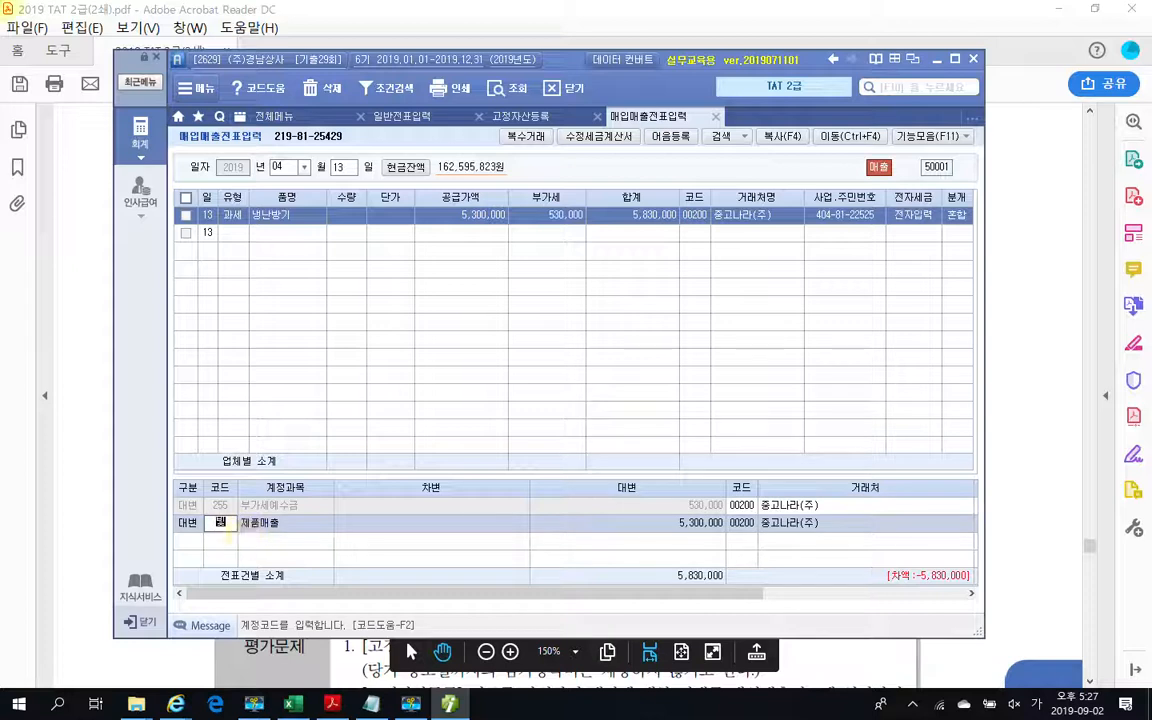
text(품)
key(Return)
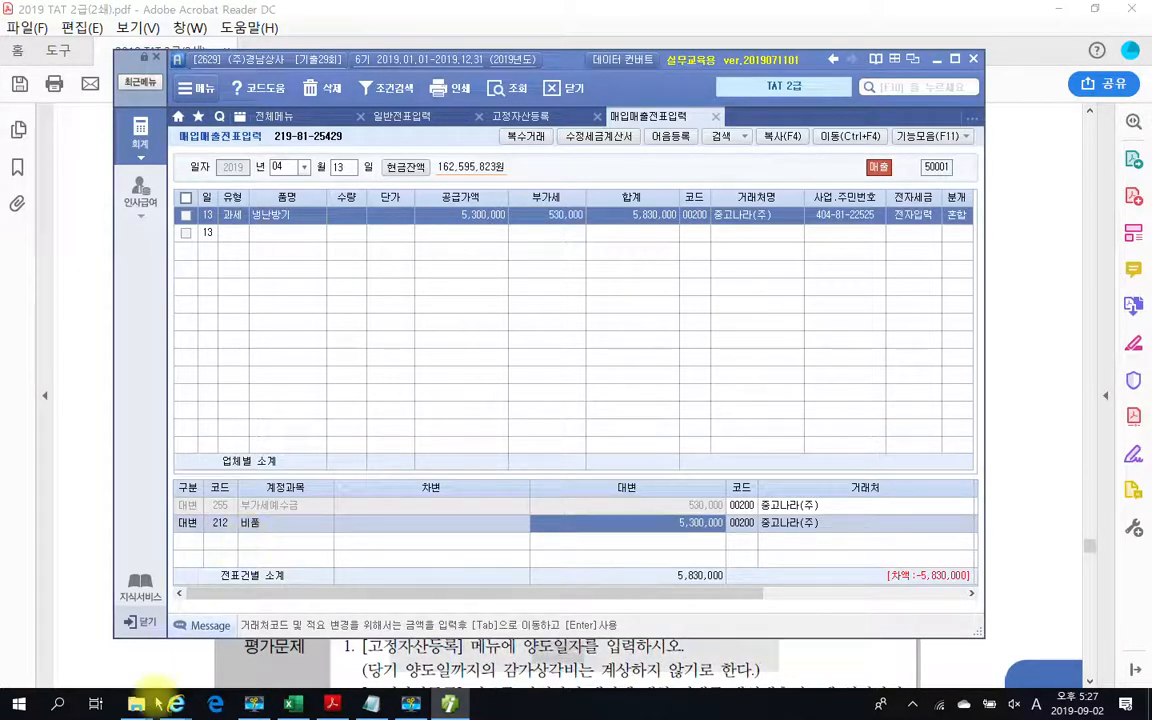
Check the 기초가액 in 고정자산등록 and set the 비품 credit amount to 7,800,000 in 매입매출전표입력.
click(520, 116)
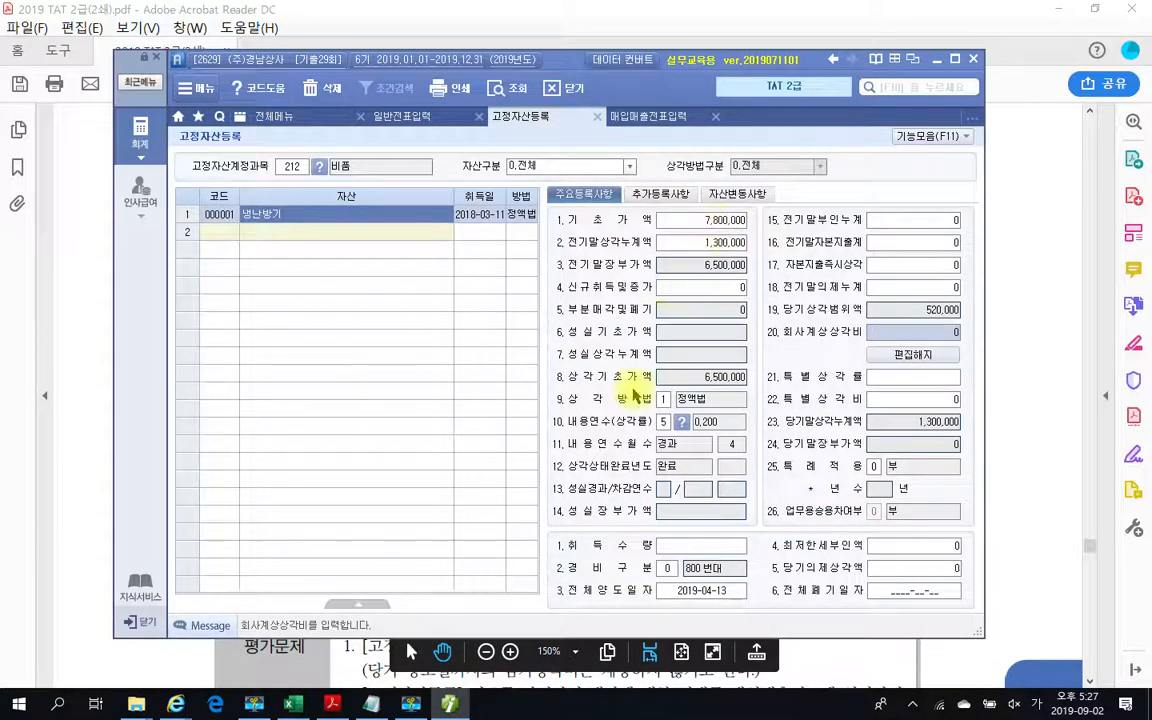
click(449, 704)
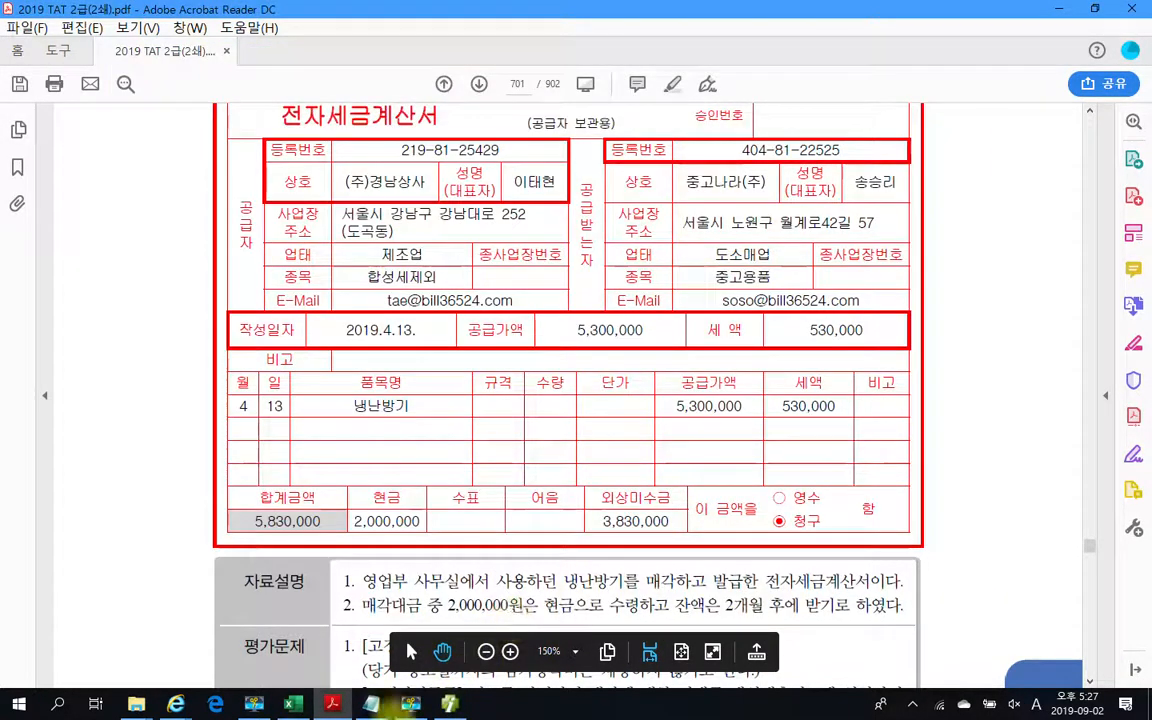
click(449, 703)
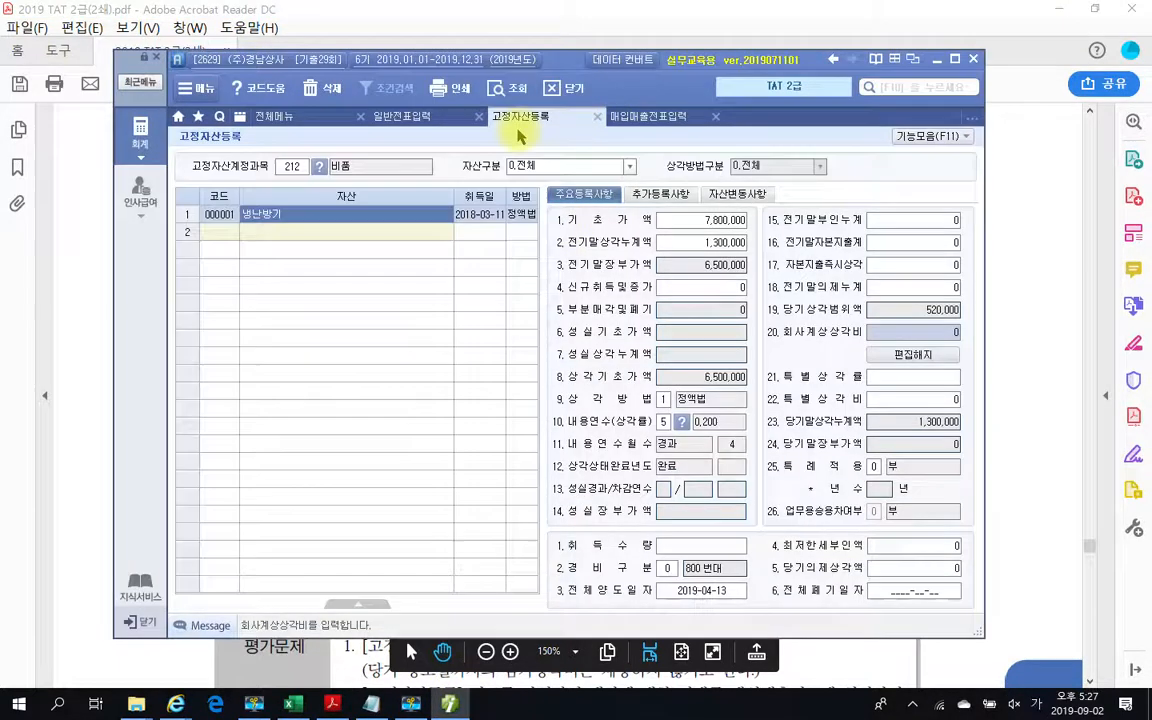
click(625, 116)
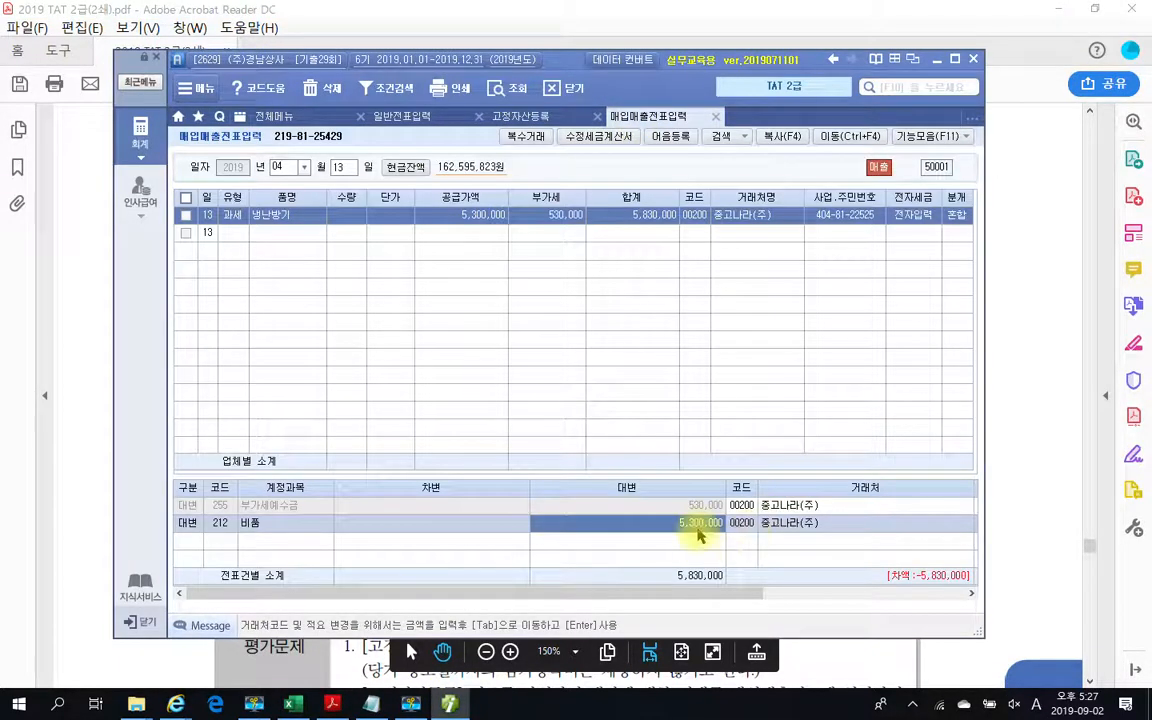
text(780)
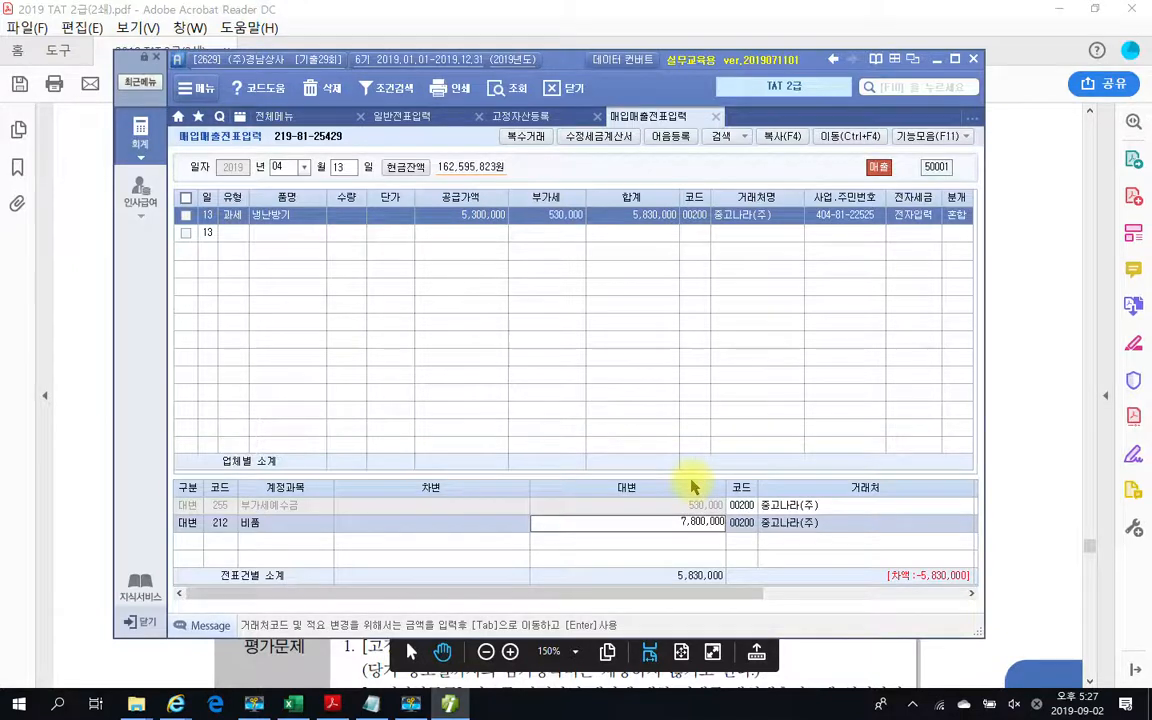
key(Return)
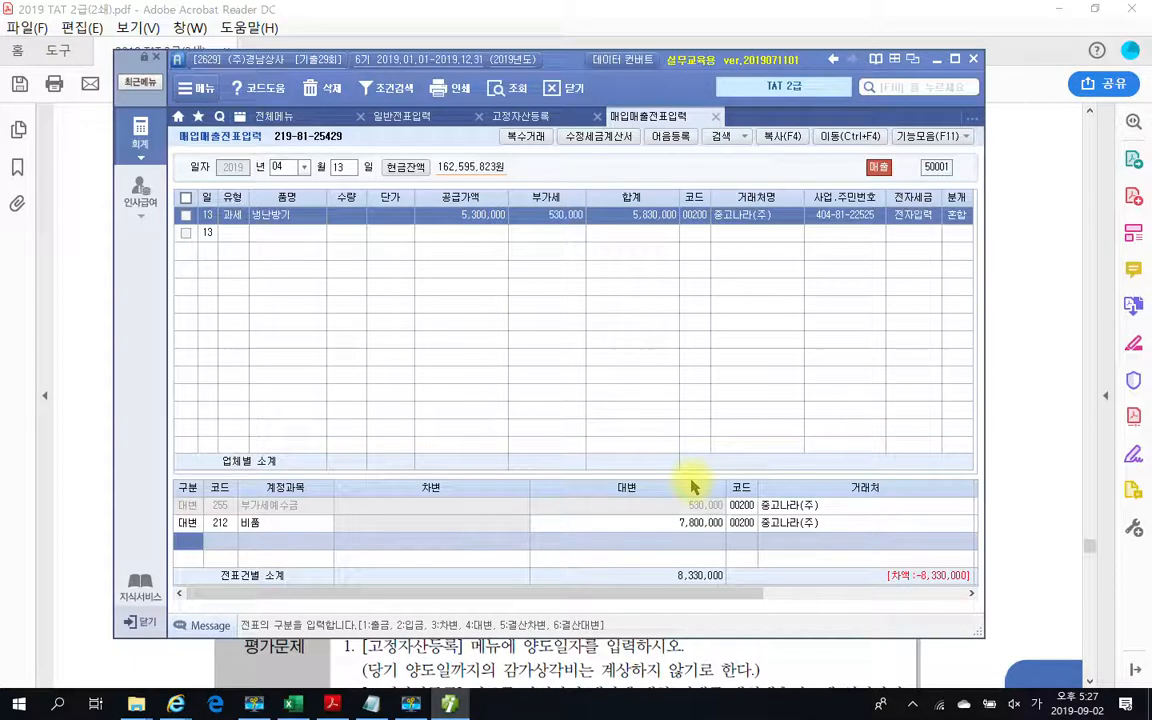
Add a debit line for 213 감가상각누계액 of 1,300,000, checking the 전기말상각누계액 in 고정자산등록.
text(3213)
key(Return)
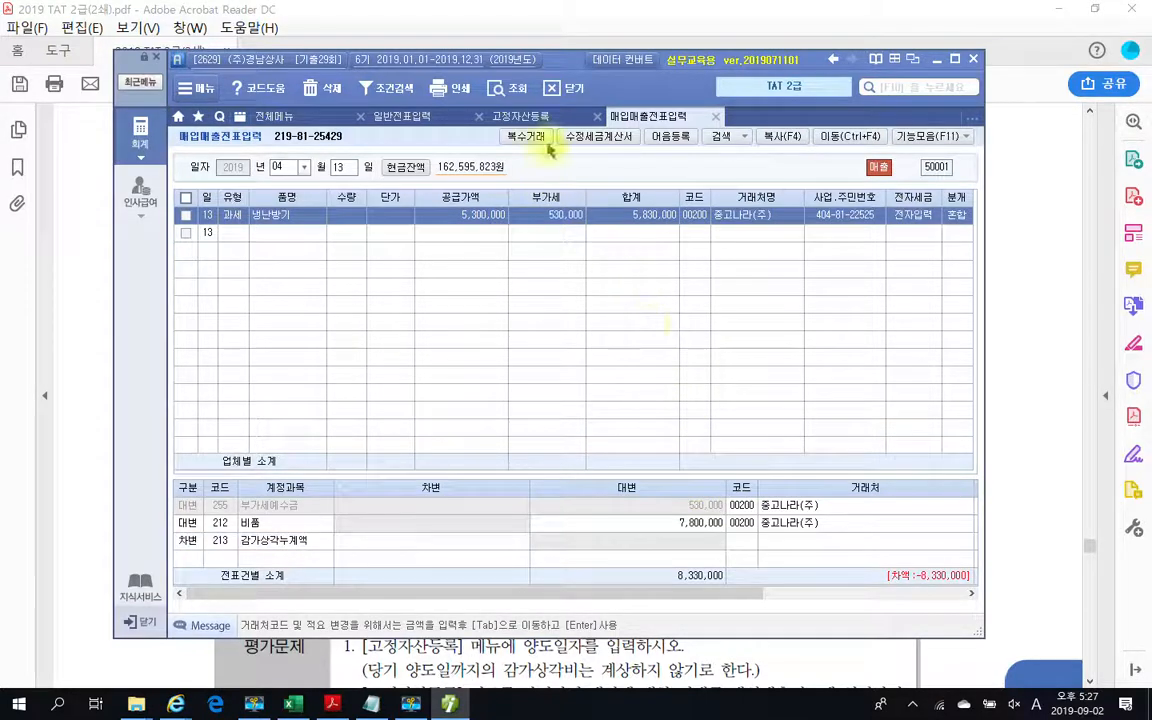
click(522, 116)
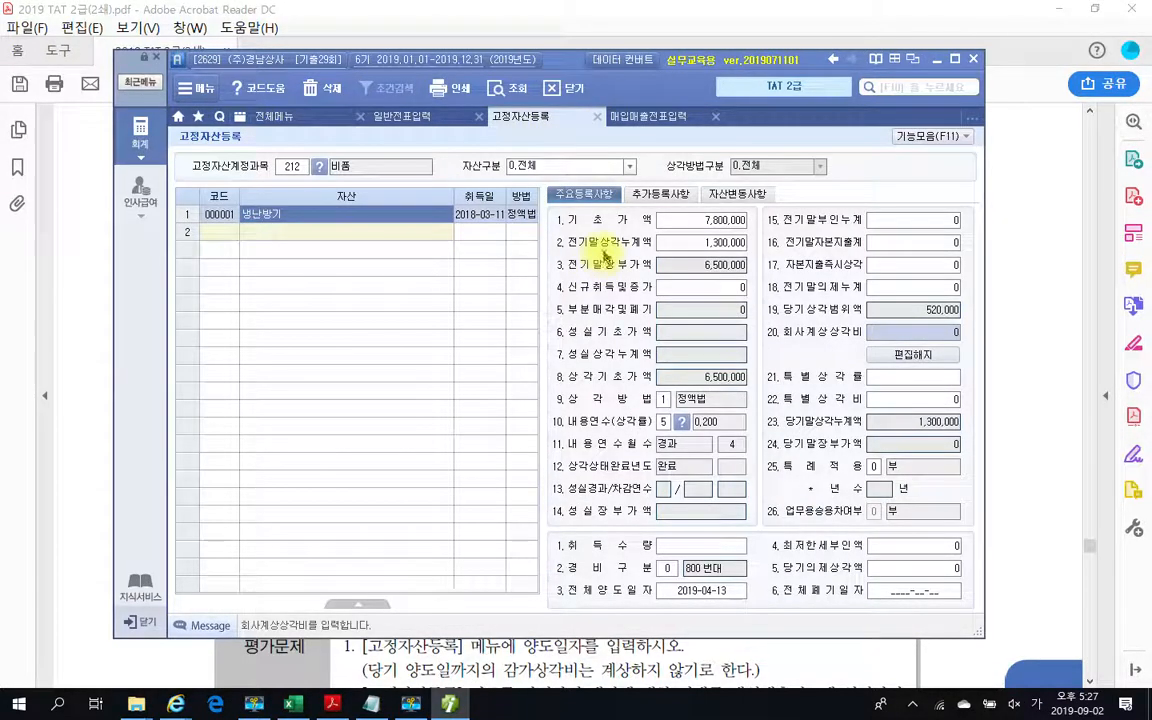
click(647, 120)
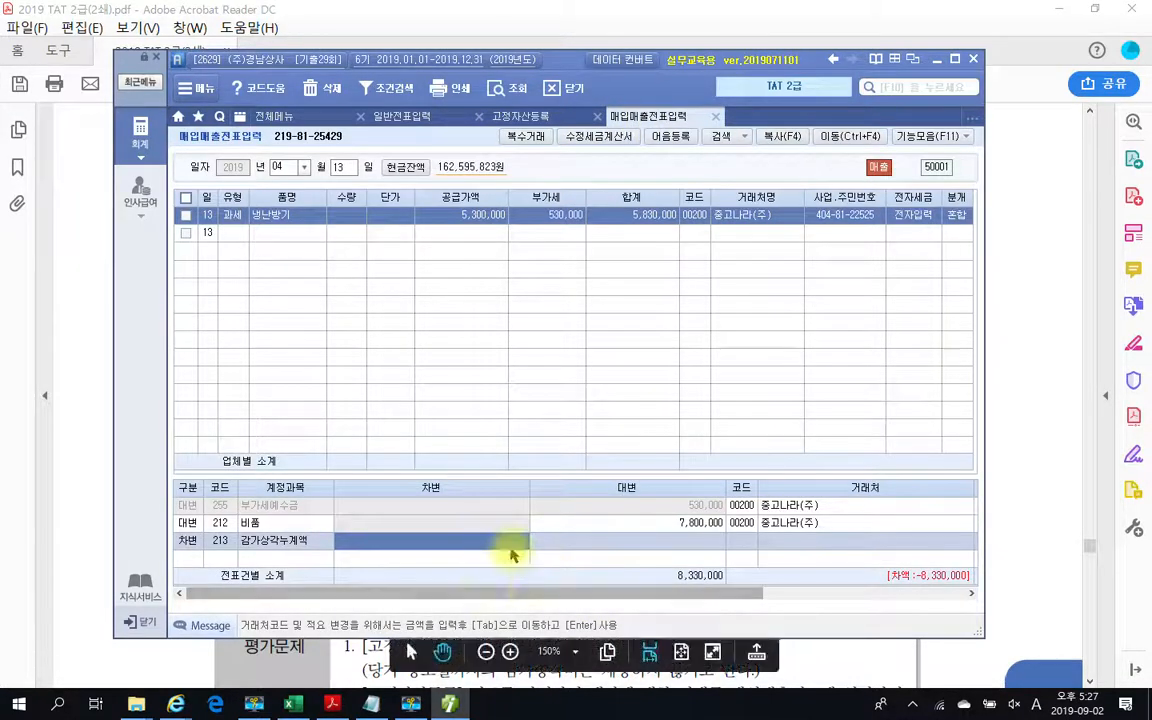
click(510, 543)
text(1300000)
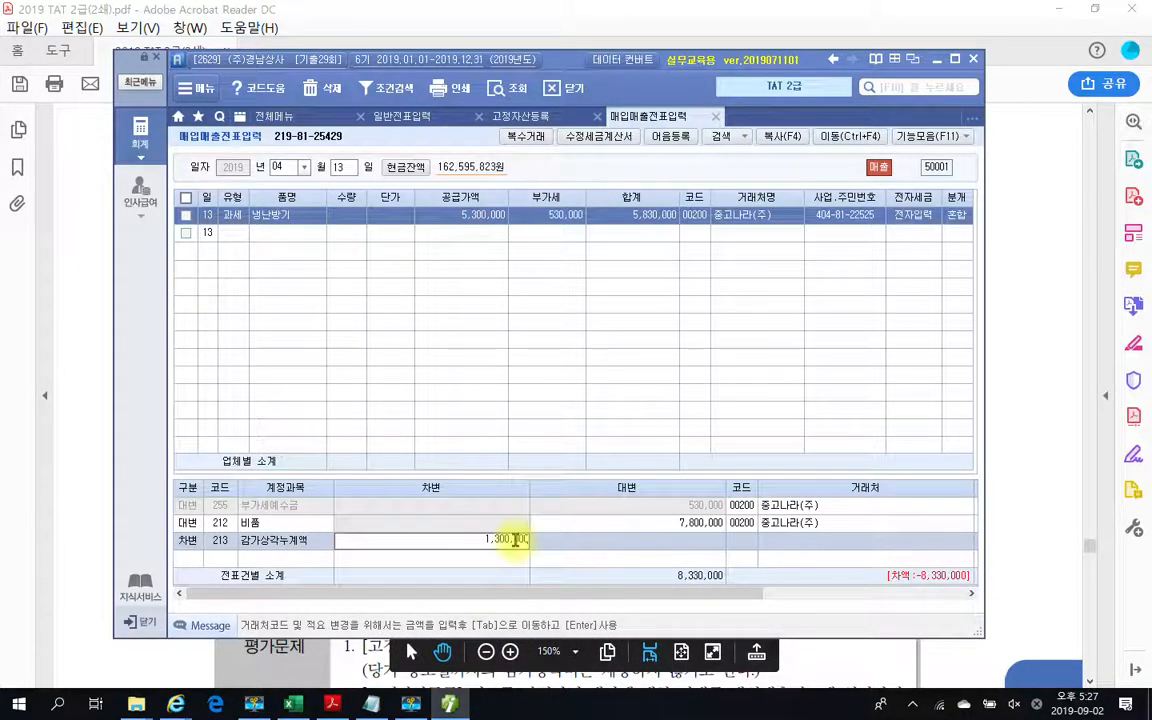
key(Return)
key(Return)
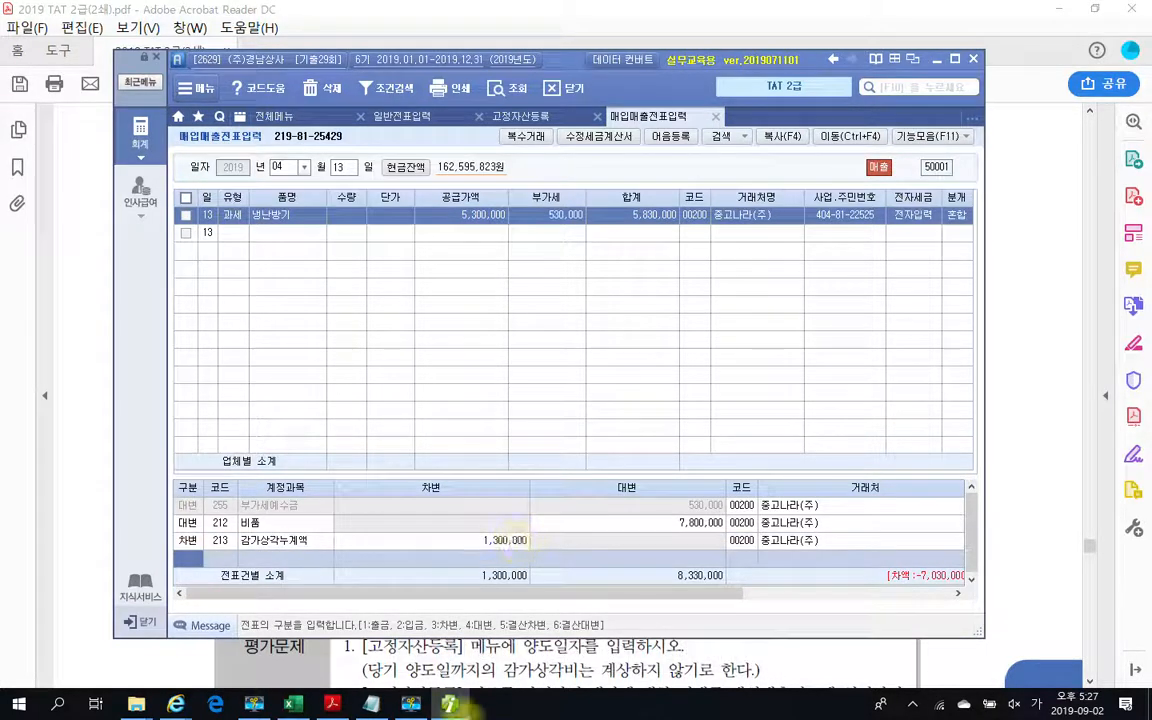
Check the cash portion of the sale in the exam PDF and add a debit line for 101 현금 of 2,000,000.
click(332, 704)
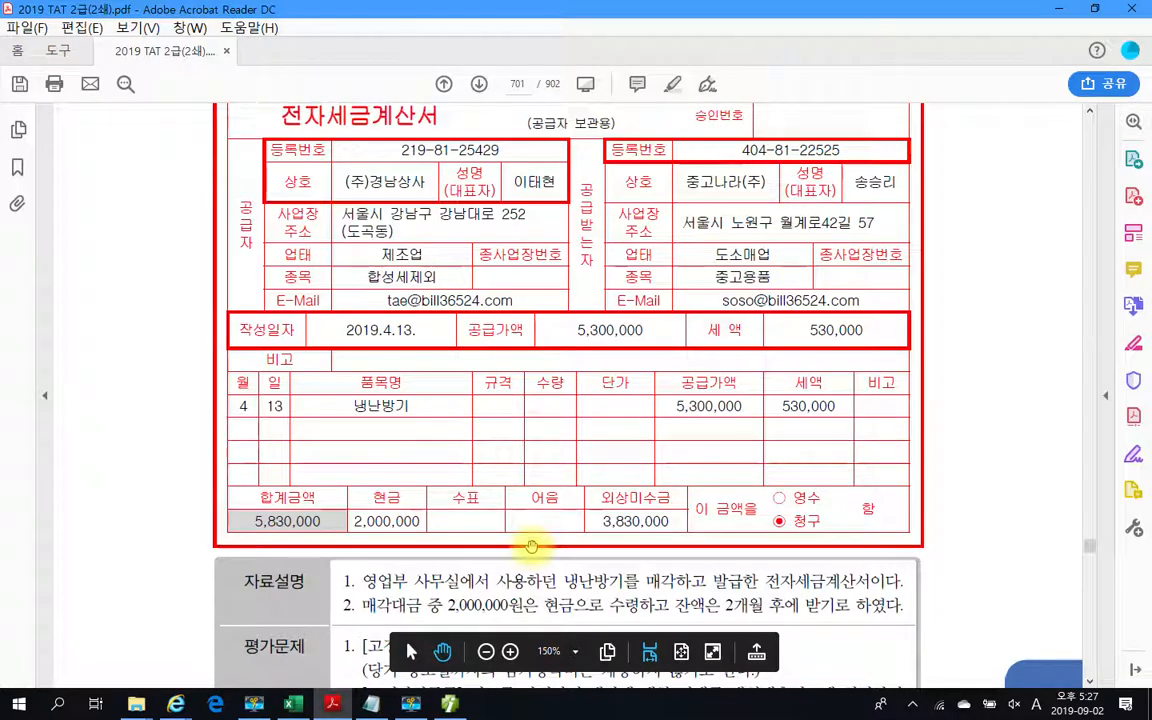
scroll(500, 555, down, 1)
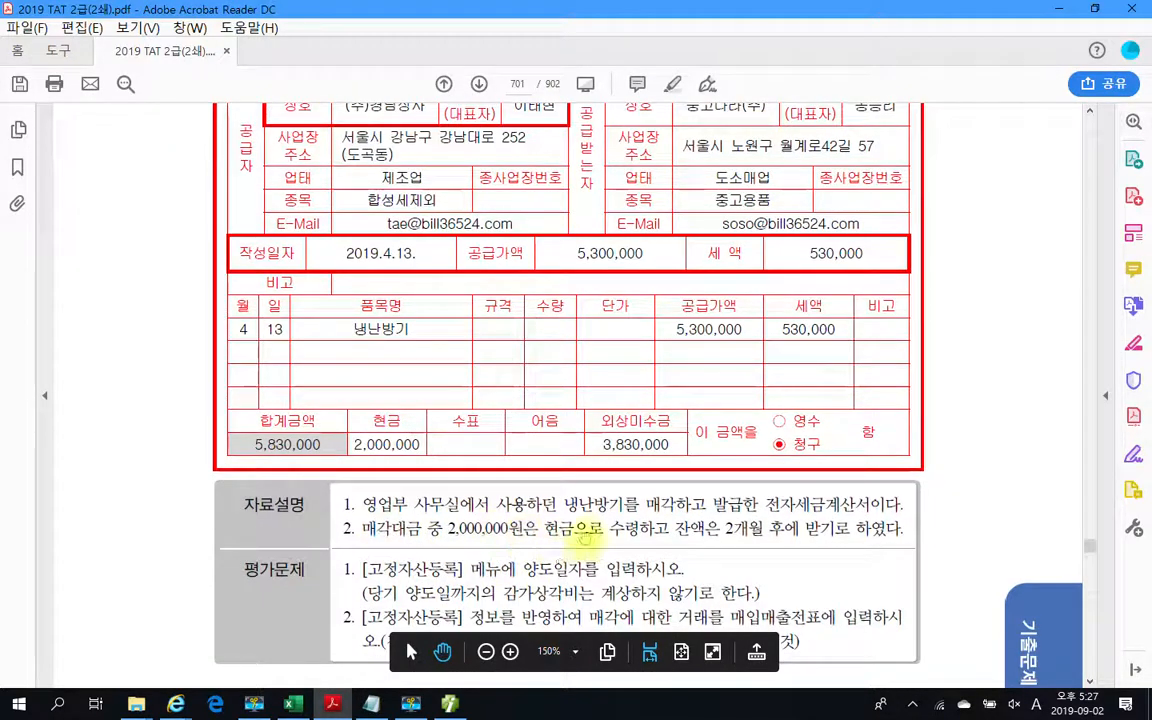
click(449, 704)
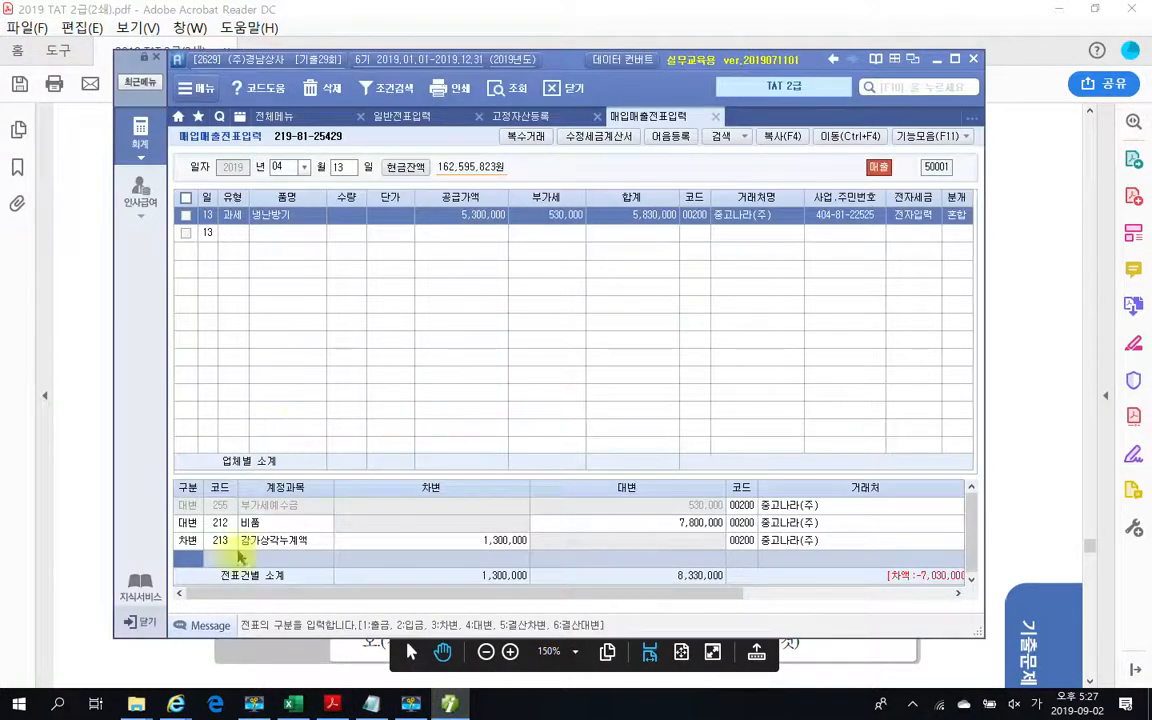
text(3)
key(Return)
text(101)
key(Return)
text(2000000)
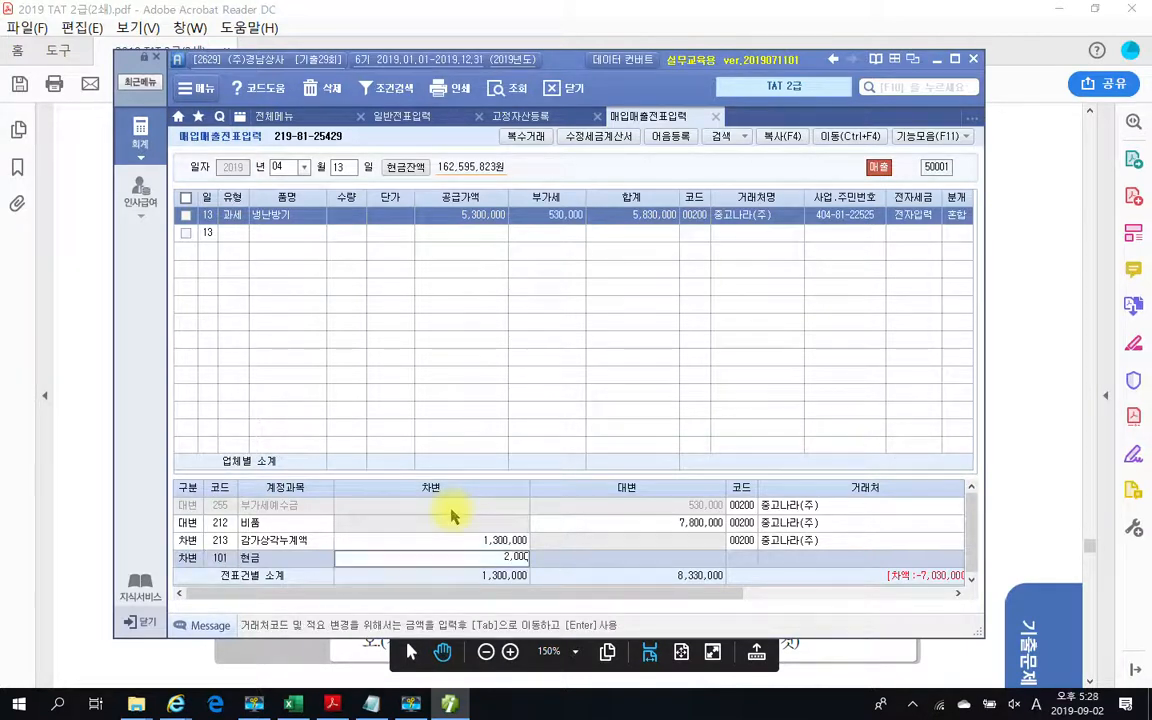
key(Return)
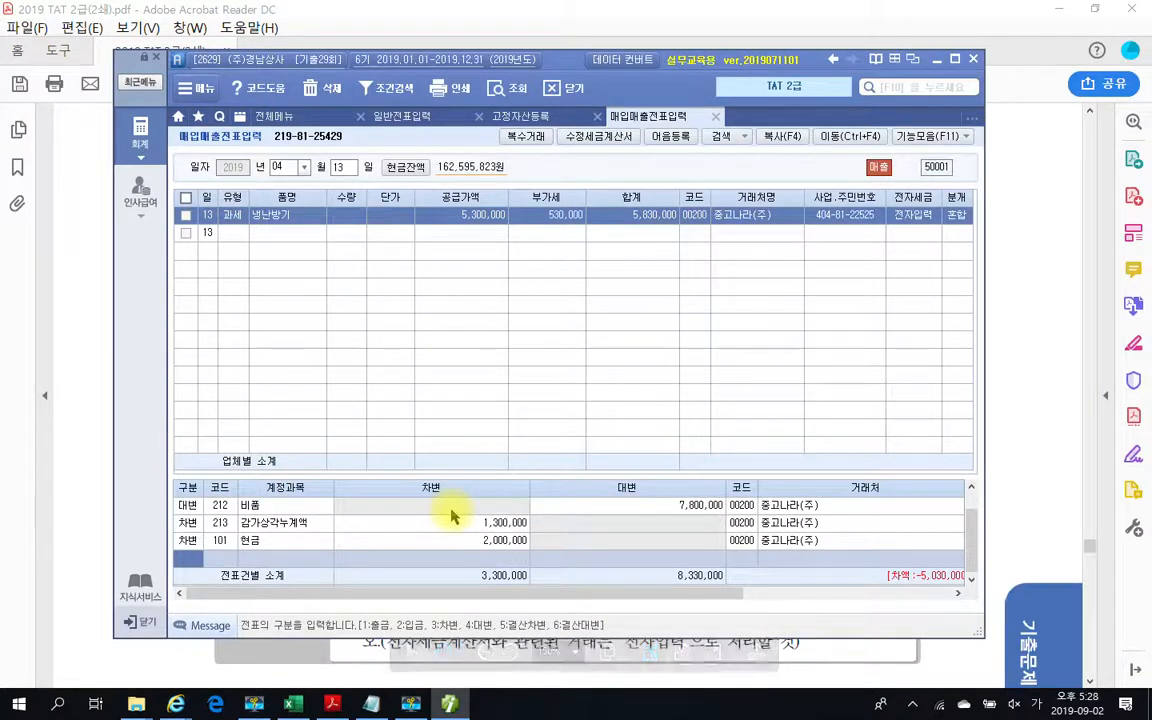
Check the 외상미수금 amount in the exam PDF and add a debit line for 120 미수금 of 3,830,000.
click(450, 706)
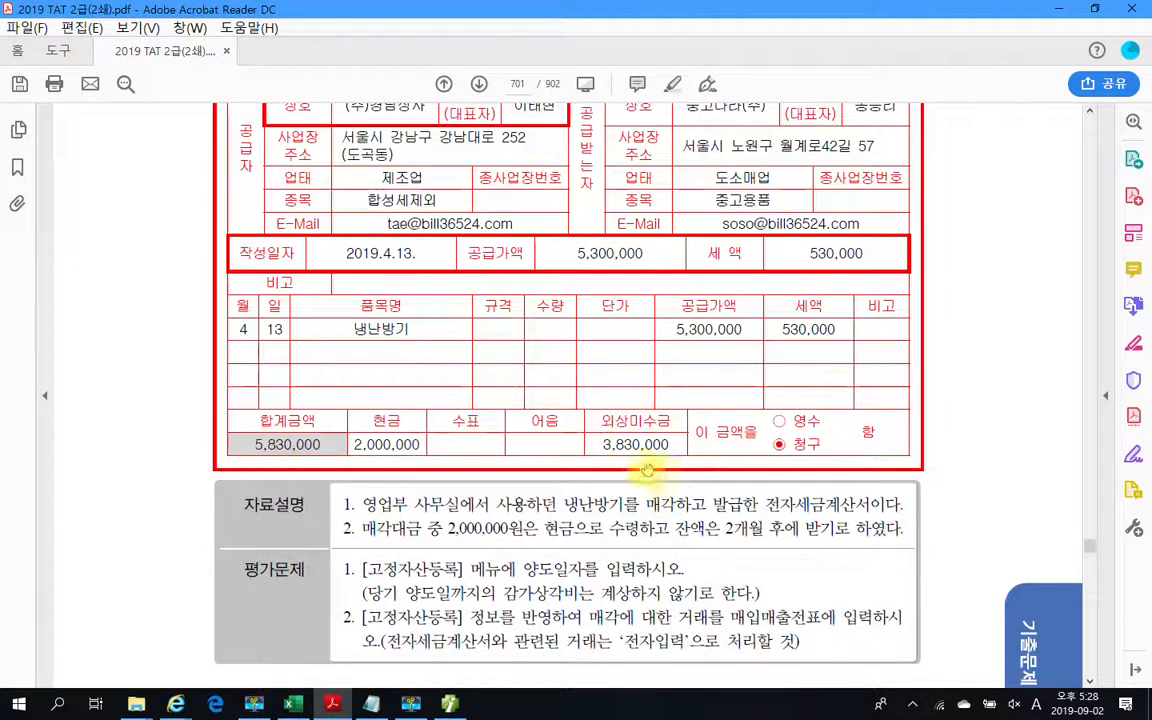
key(alt+Tab)
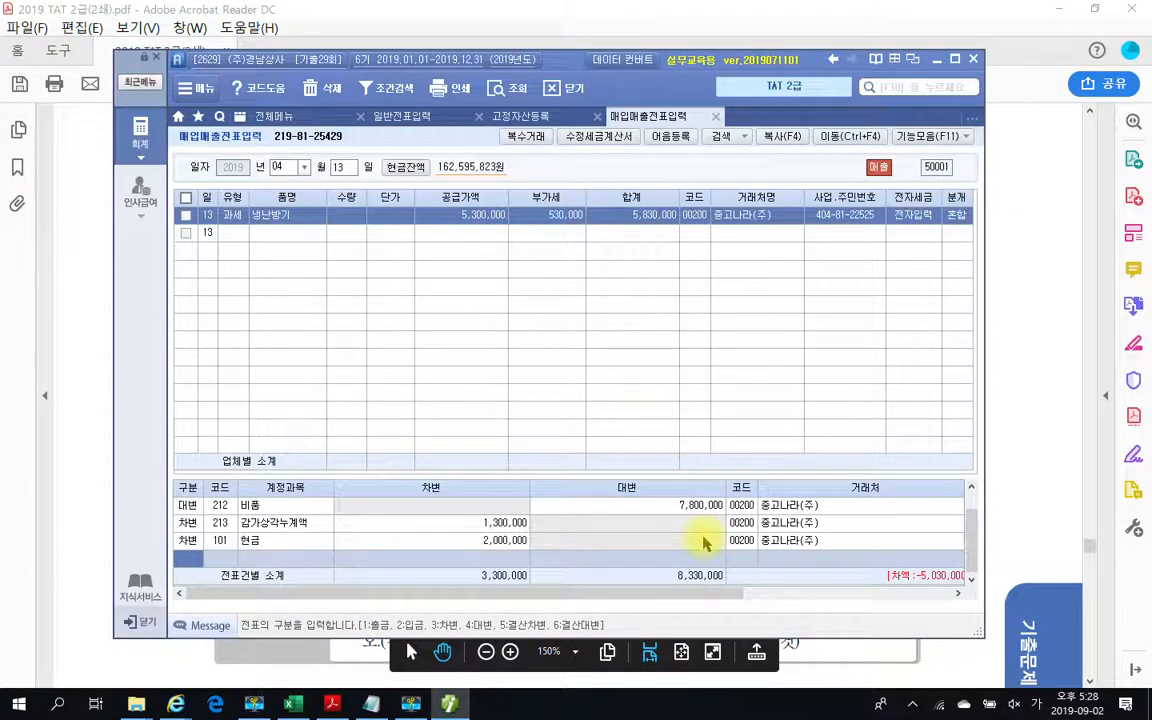
text(3)
key(Return)
text(미수)
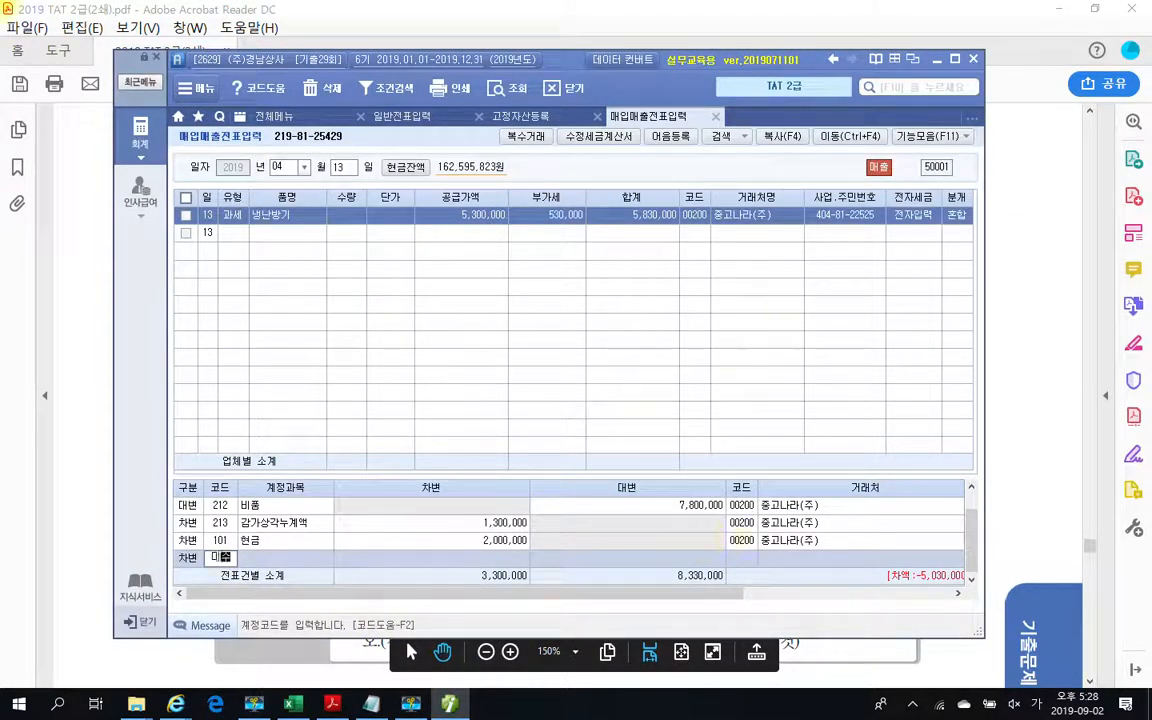
key(Return)
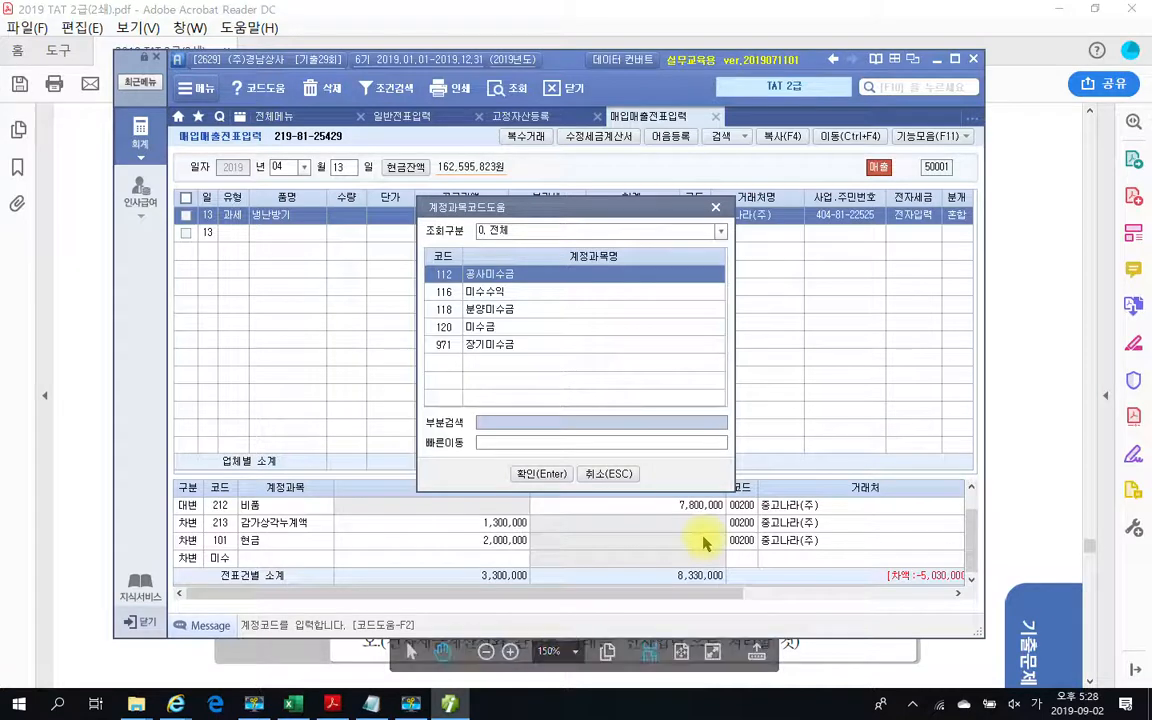
key(Down)
key(Down)
key(Down)
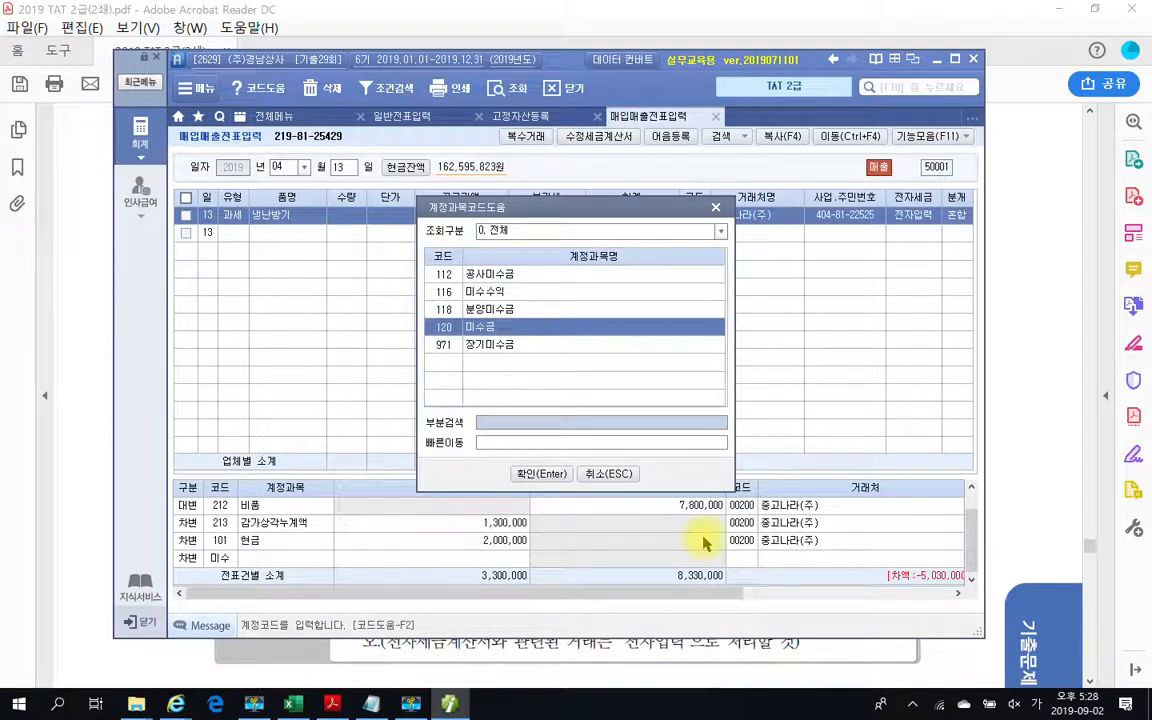
key(Return)
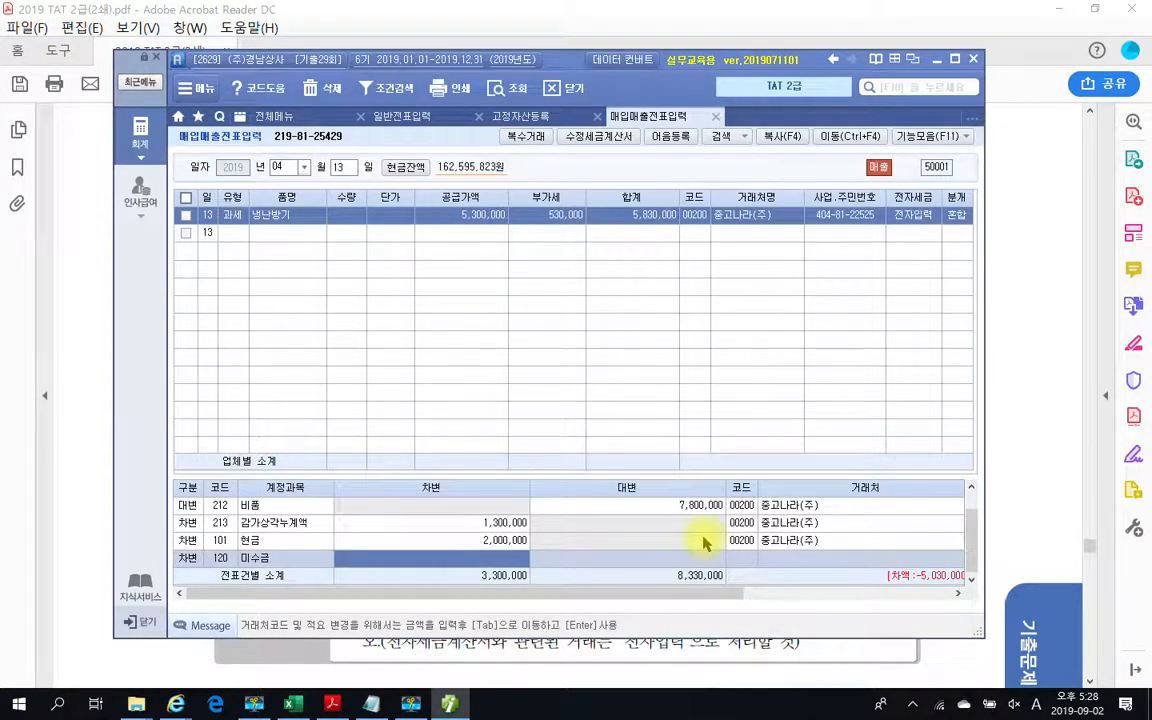
text(3,830,000)
key(Return)
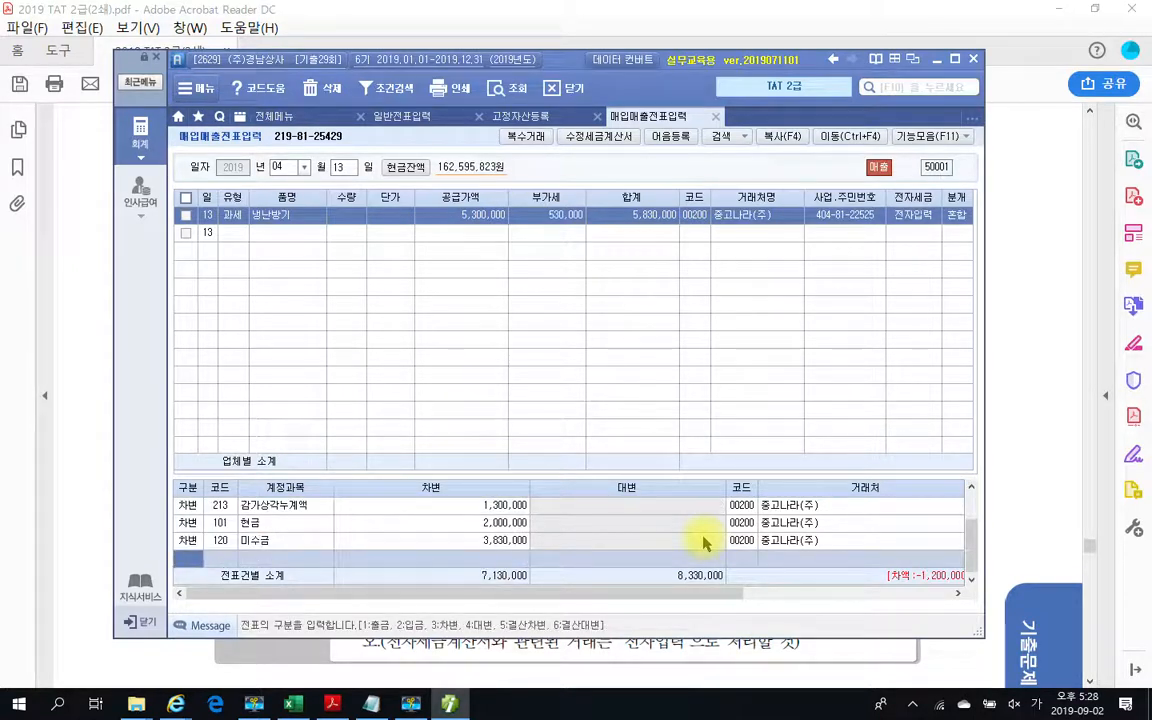
drag(890, 560, 970, 597)
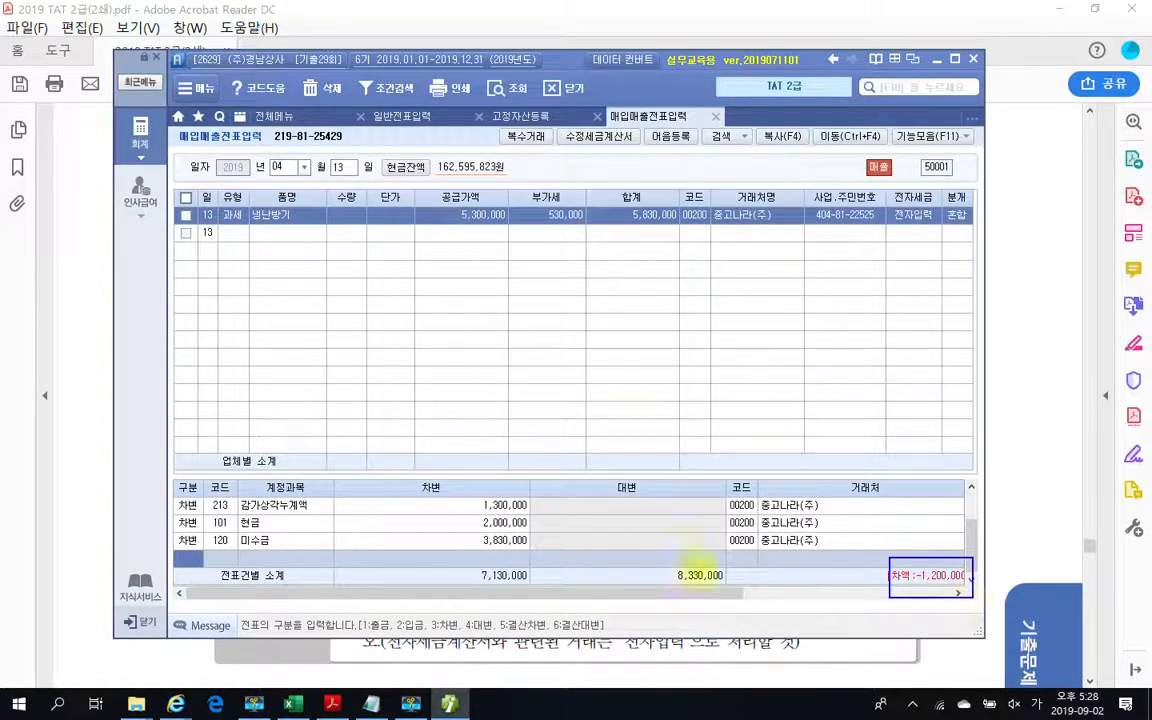
drag(481, 548, 513, 565)
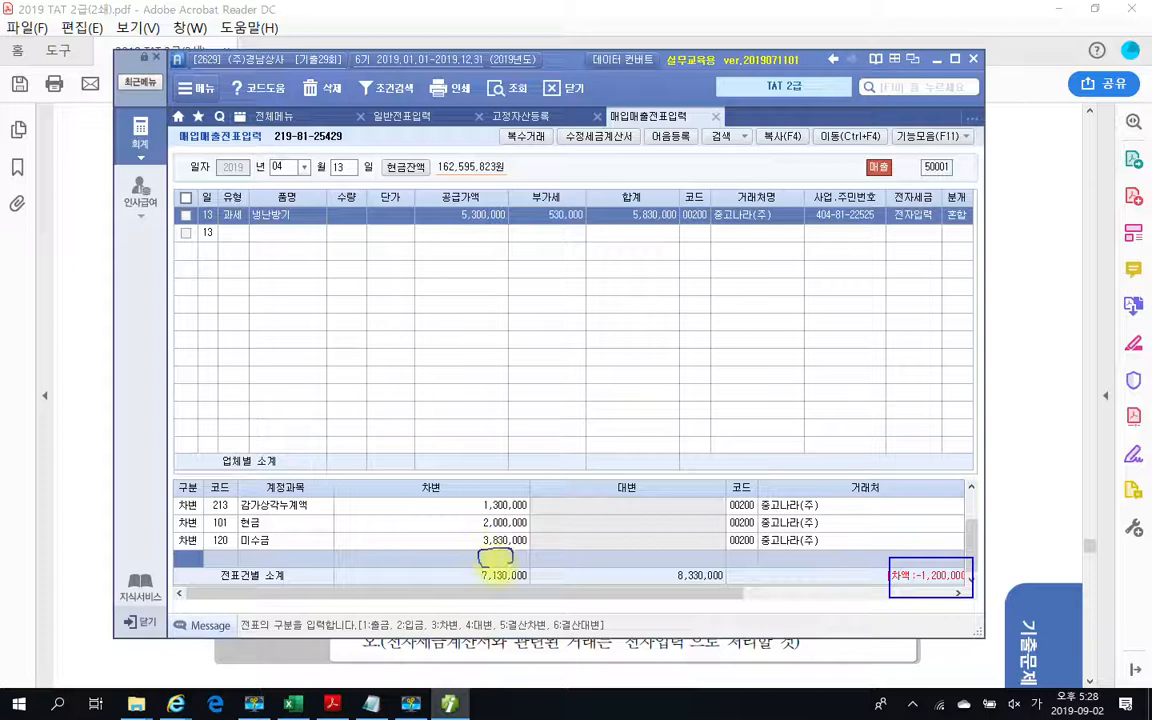
key(Escape)
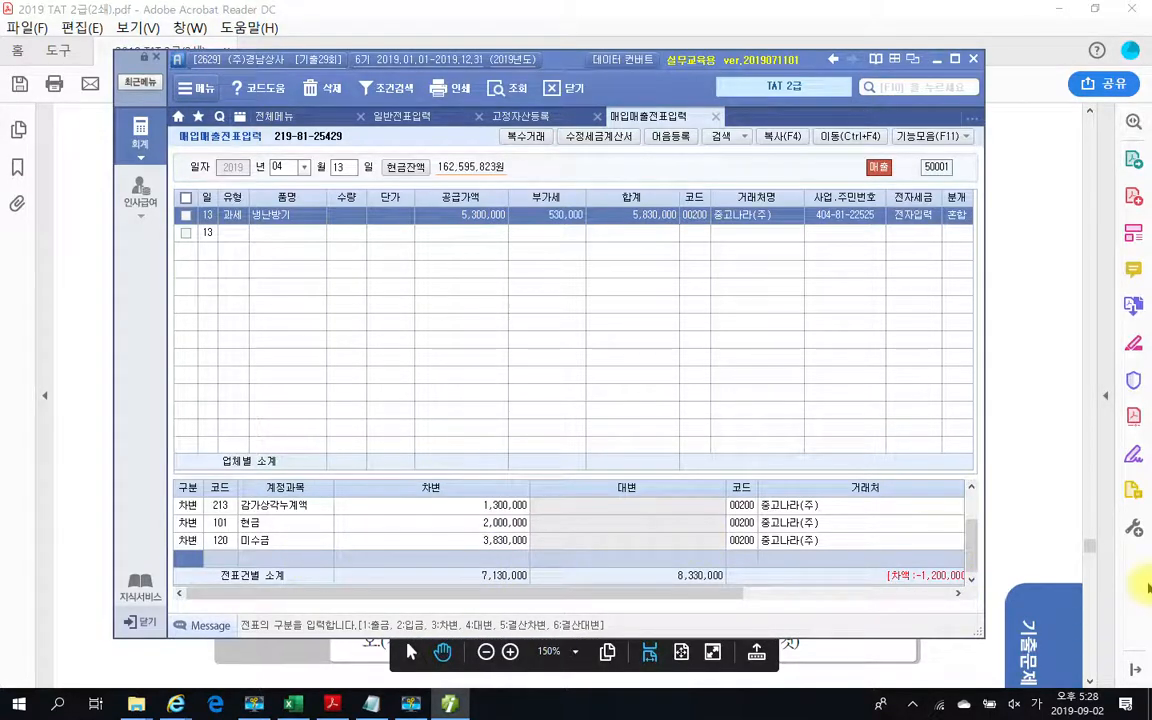
Add a debit line for 950 유형자산처분손실 of 1,200,000 to the 냉난방기 sale's journal entry.
text(3)
key(Return)
text(윻)
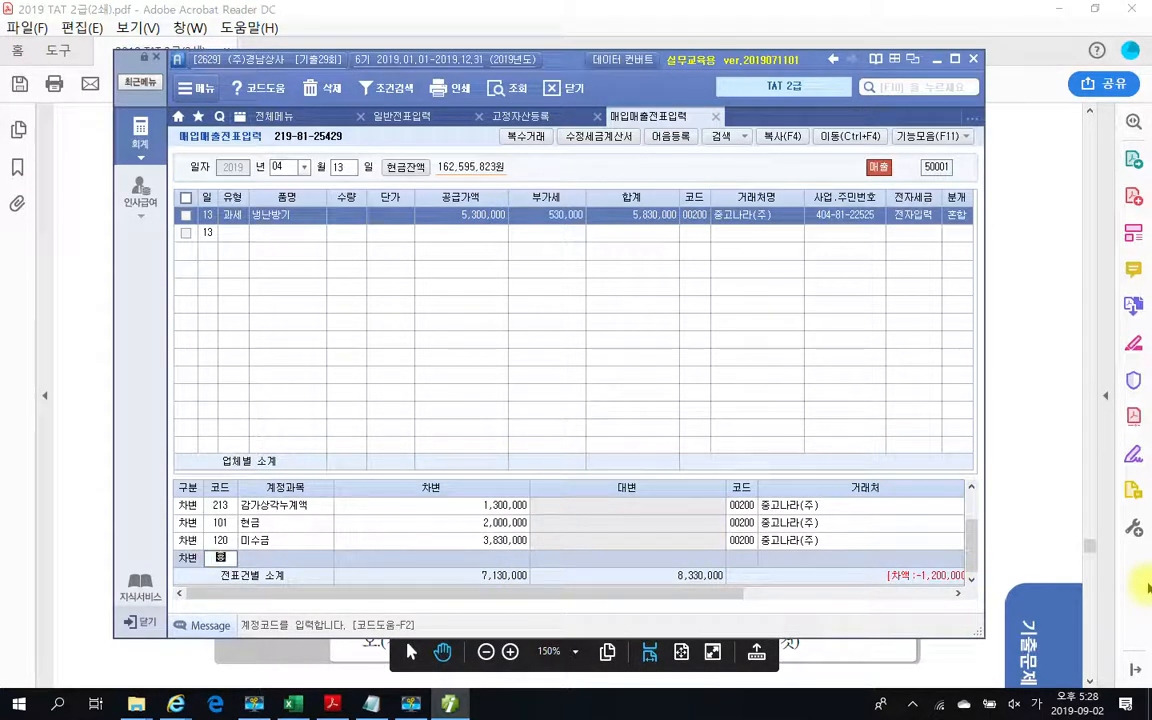
text(형)
key(Return)
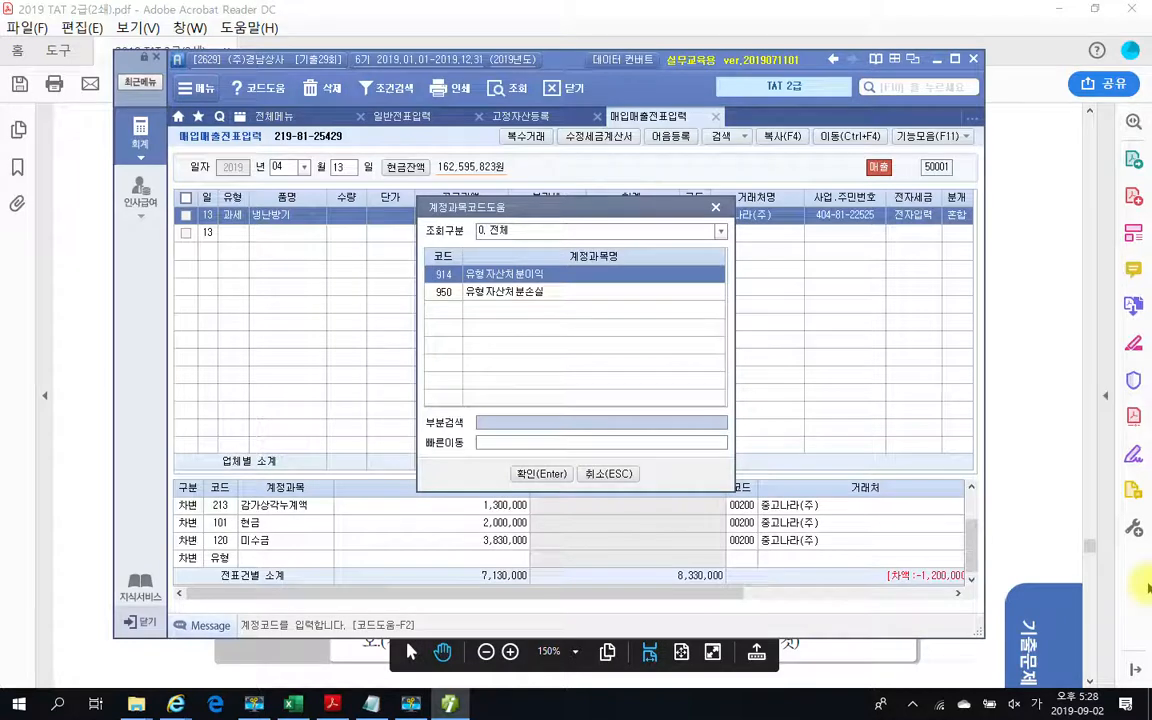
key(Down)
key(Return)
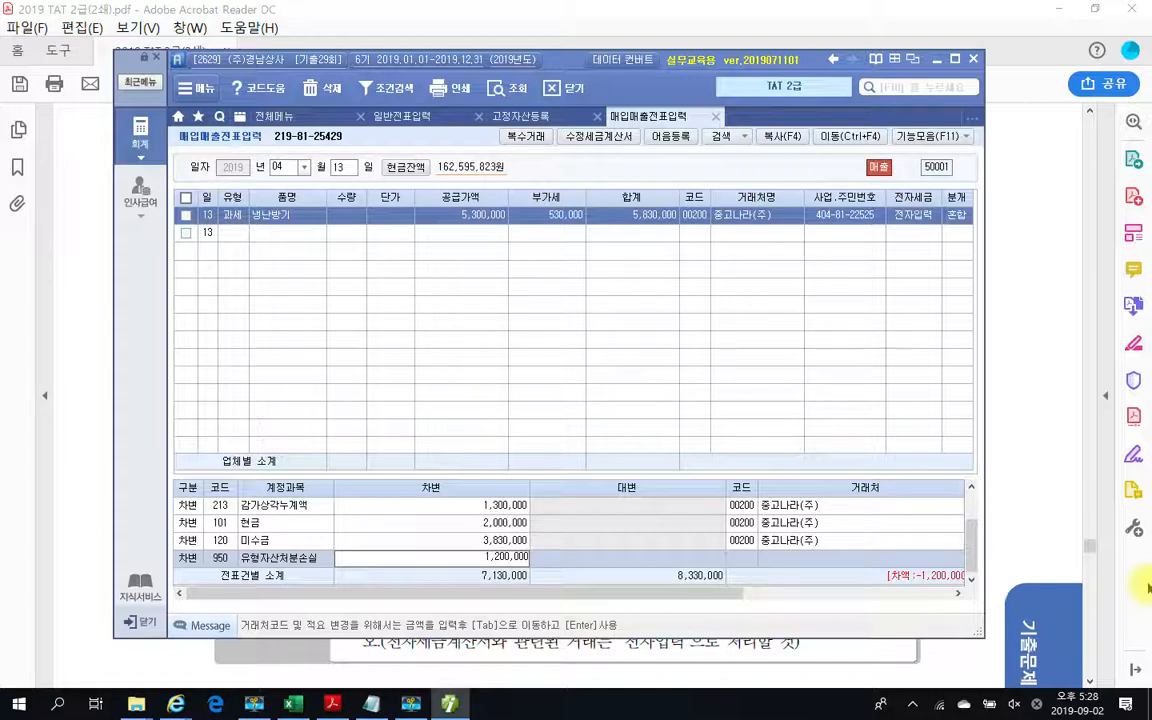
key(Return)
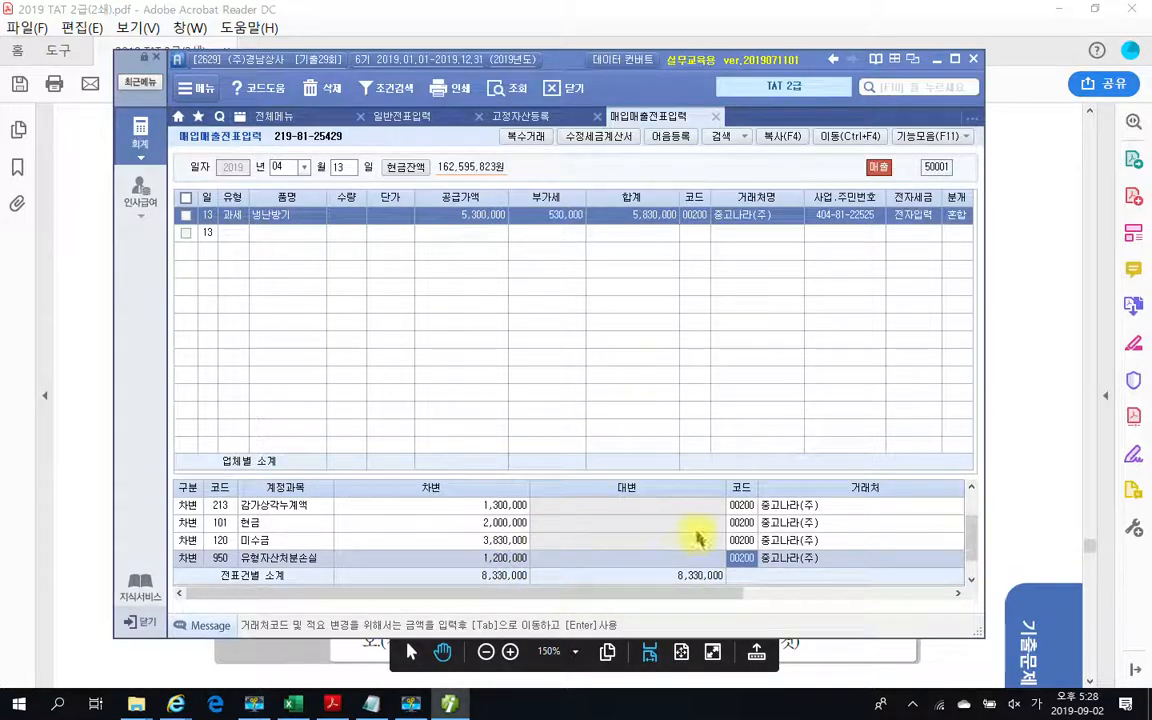
Review the journal lines of the 냉난방기 sale, comparing the 유형자산처분손실 with the 공급가액.
drag(967, 532, 969, 514)
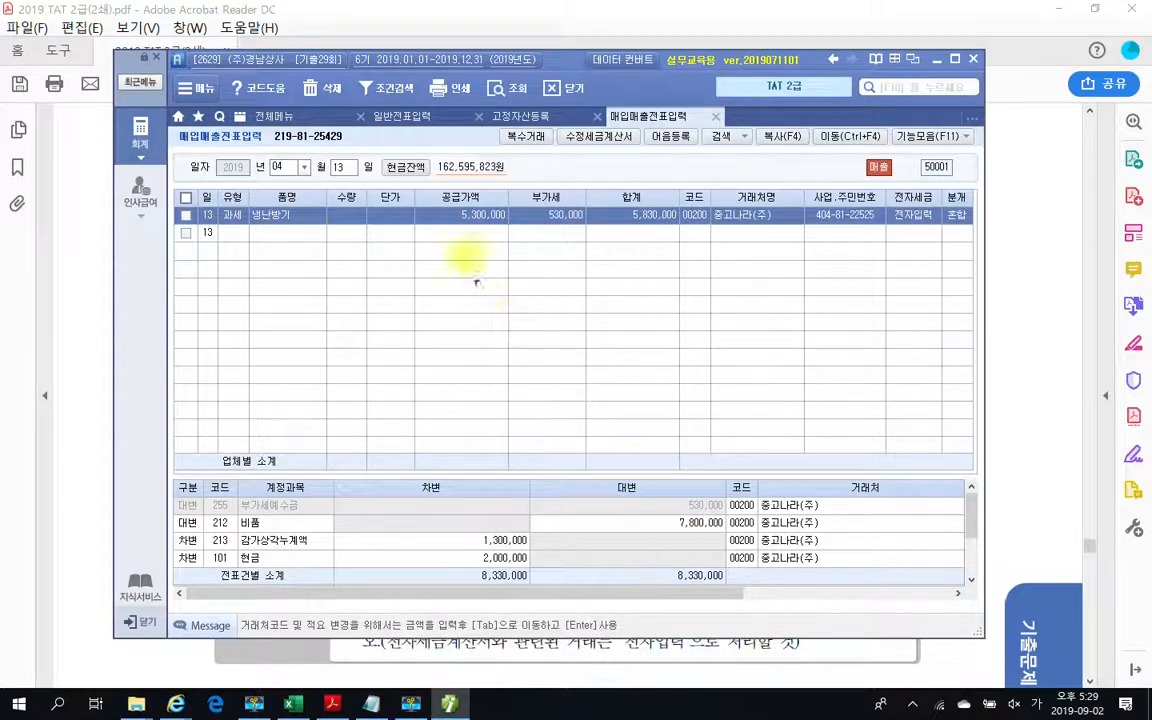
drag(432, 192, 516, 248)
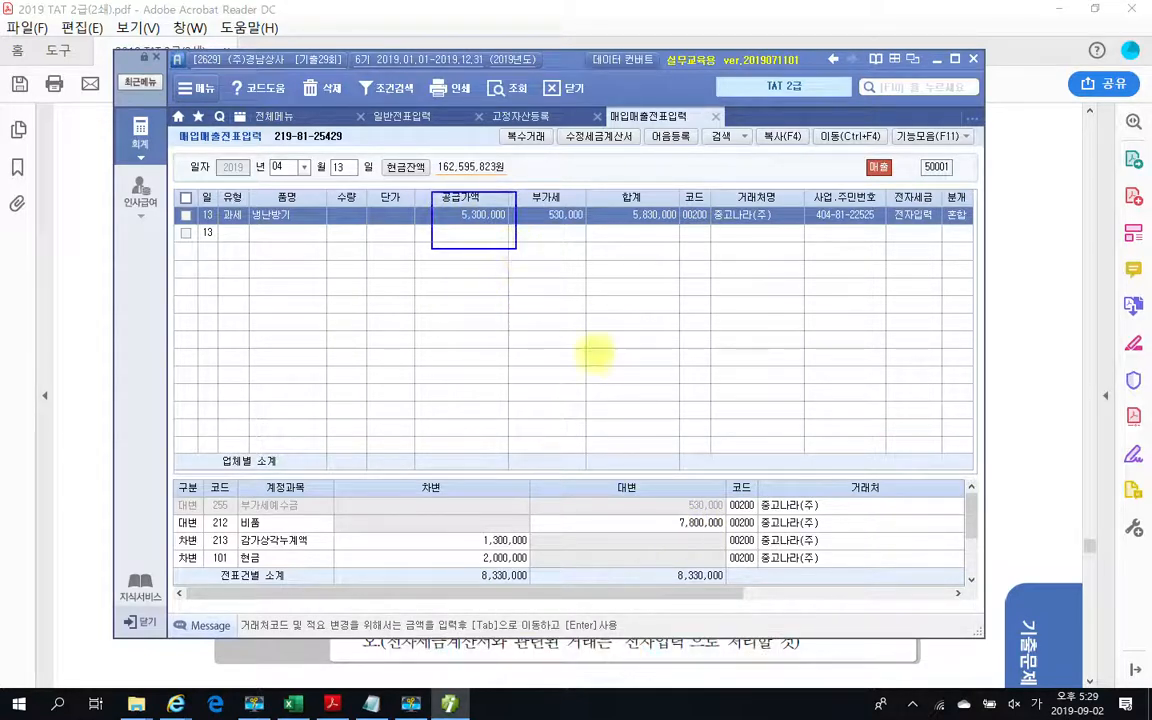
mouse_move(443, 268)
mouse_down()
mouse_move(422, 330)
mouse_move(439, 369)
mouse_up()
mouse_move(483, 297)
mouse_down()
mouse_move(498, 330)
mouse_move(505, 300)
mouse_move(586, 358)
mouse_move(617, 329)
mouse_move(700, 333)
mouse_up()
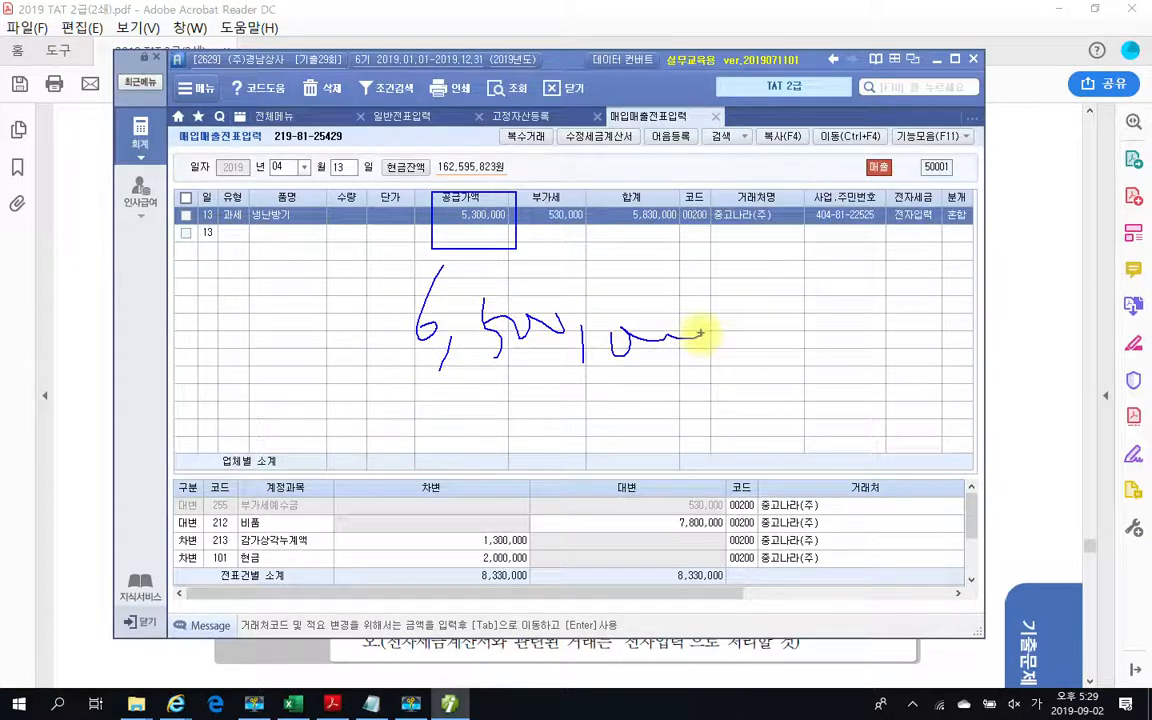
mouse_move(514, 243)
mouse_down()
mouse_move(535, 183)
mouse_move(514, 287)
mouse_up()
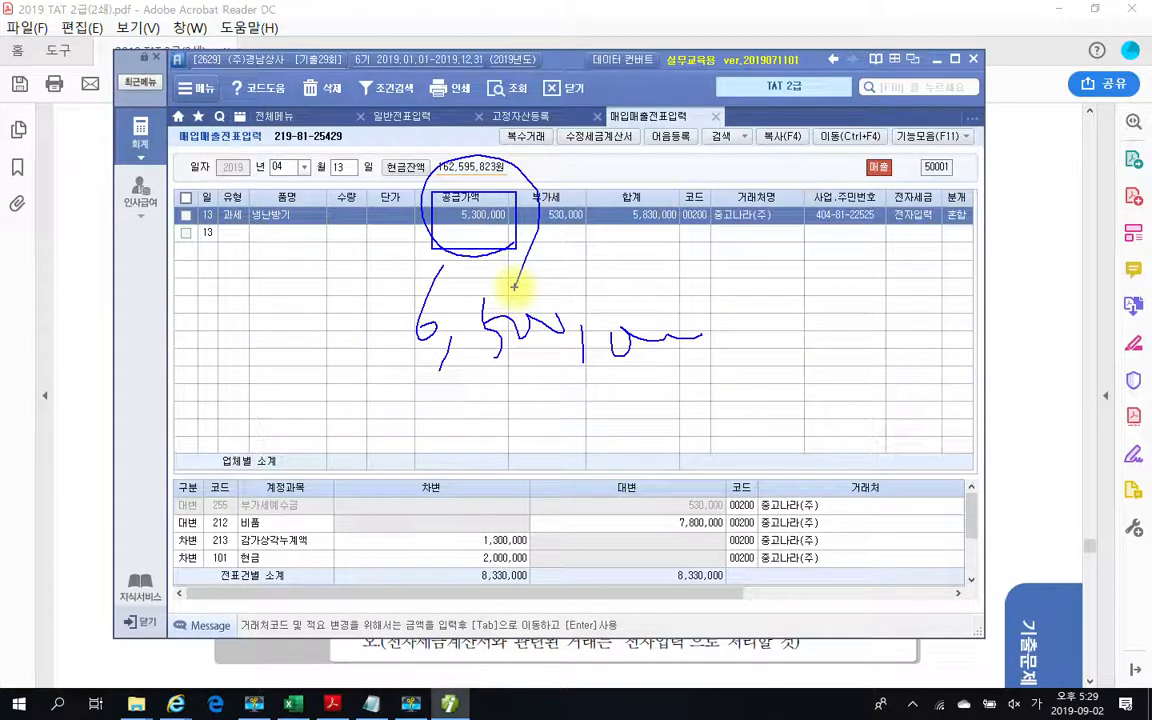
mouse_move(415, 406)
mouse_down()
mouse_move(400, 465)
mouse_move(441, 458)
mouse_up()
drag(487, 412, 520, 432)
mouse_move(550, 408)
mouse_down()
mouse_move(552, 422)
mouse_move(597, 442)
mouse_move(674, 406)
mouse_move(553, 489)
mouse_move(743, 505)
mouse_up()
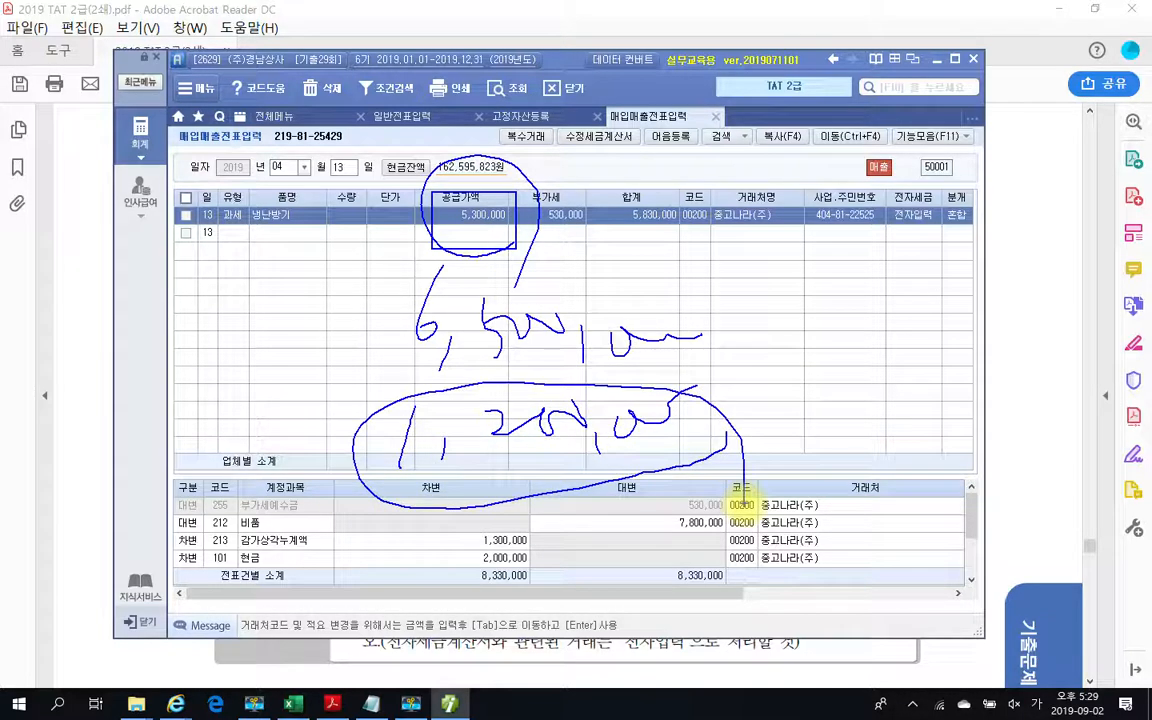
key(Escape)
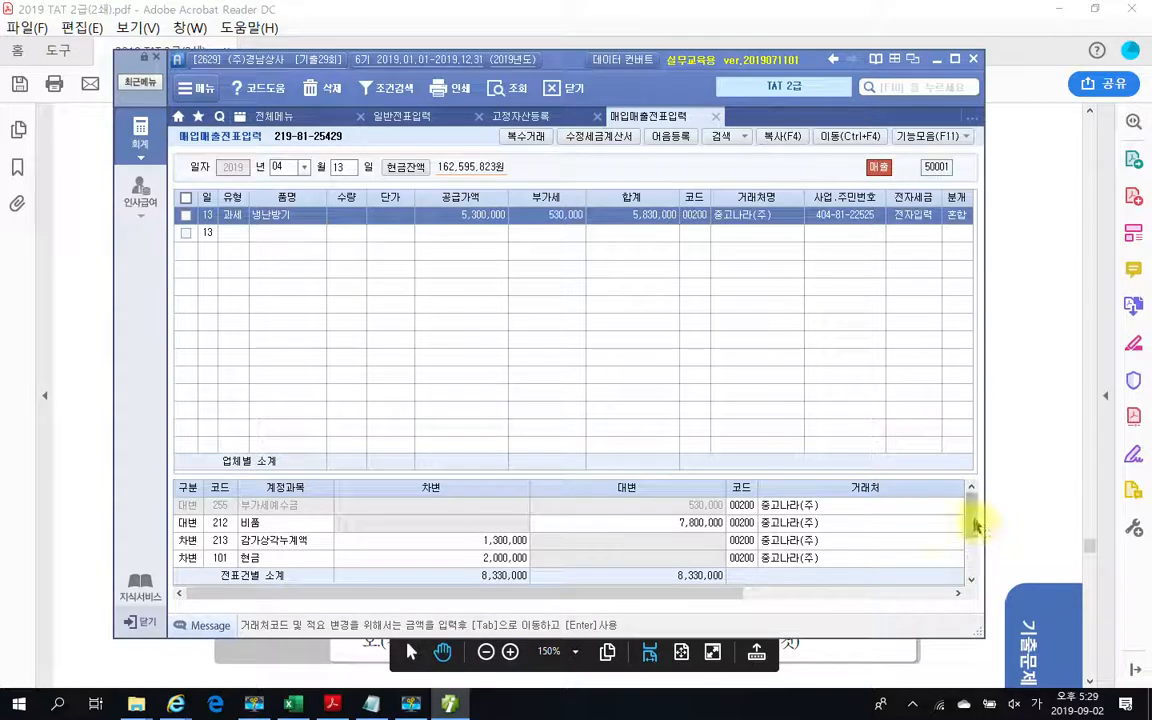
drag(972, 522, 972, 532)
click(520, 540)
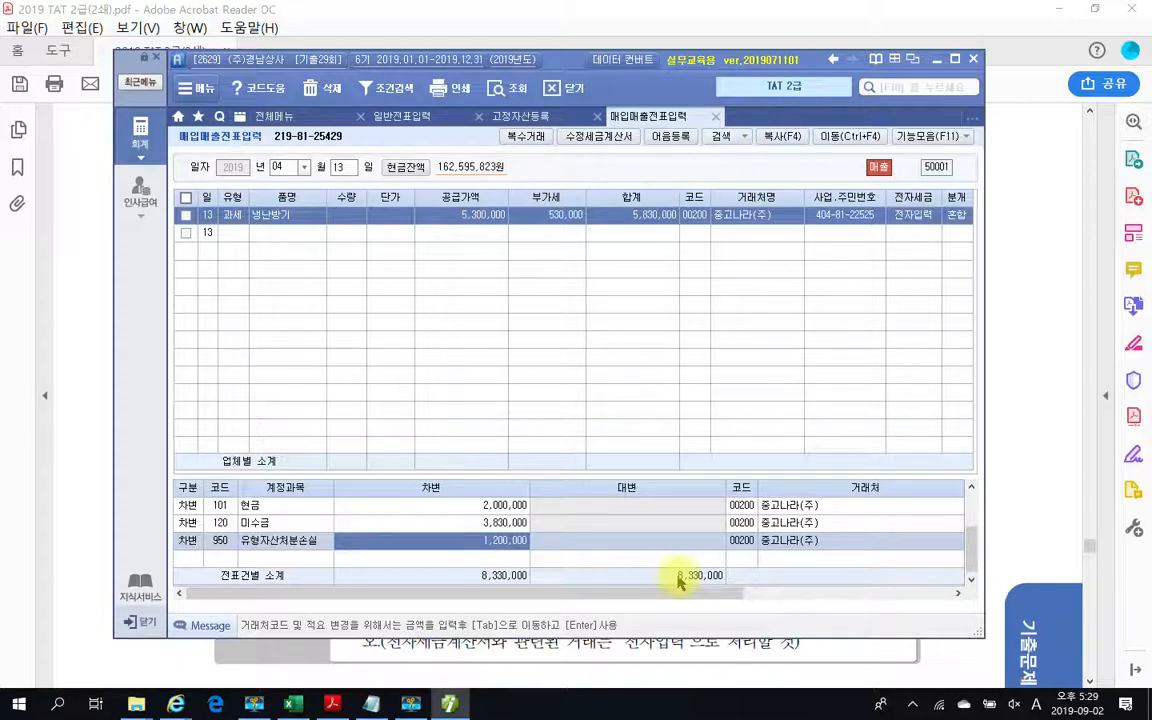
Switch to the exam PDF in Acrobat Reader and read problem 4, 대손의 발생과 설정, with its 전자세금계산서 and 자료설명.
click(333, 704)
scroll(755, 543, down, 1)
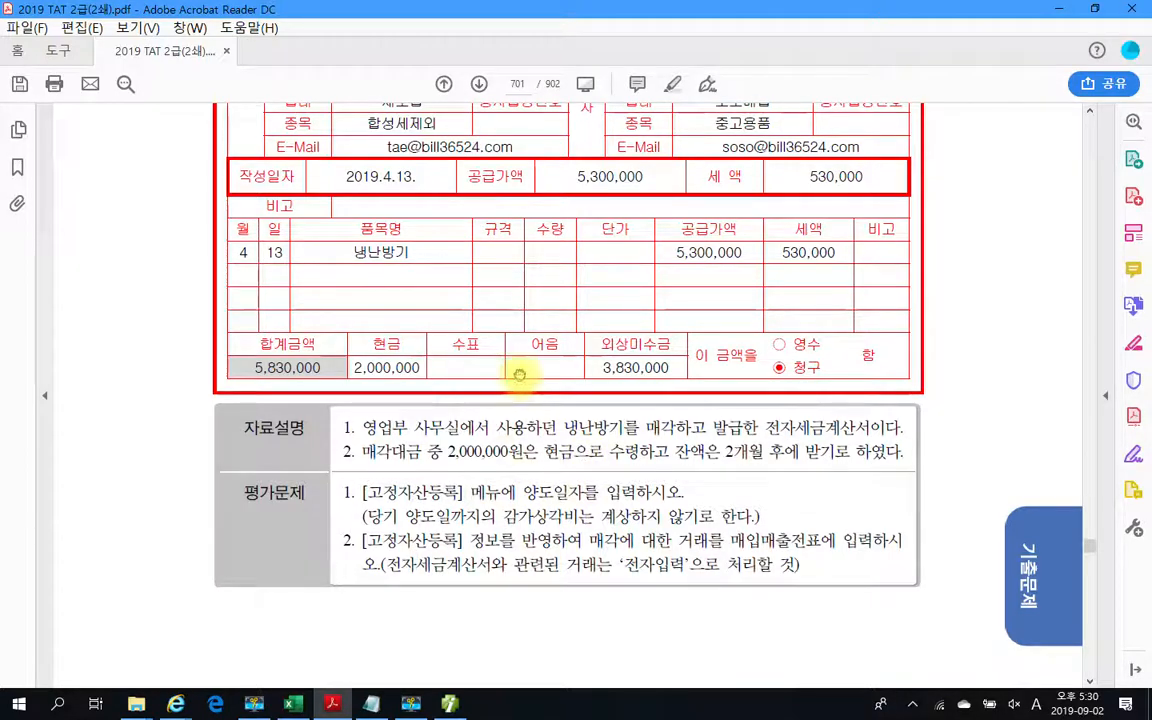
scroll(543, 410, up, 3)
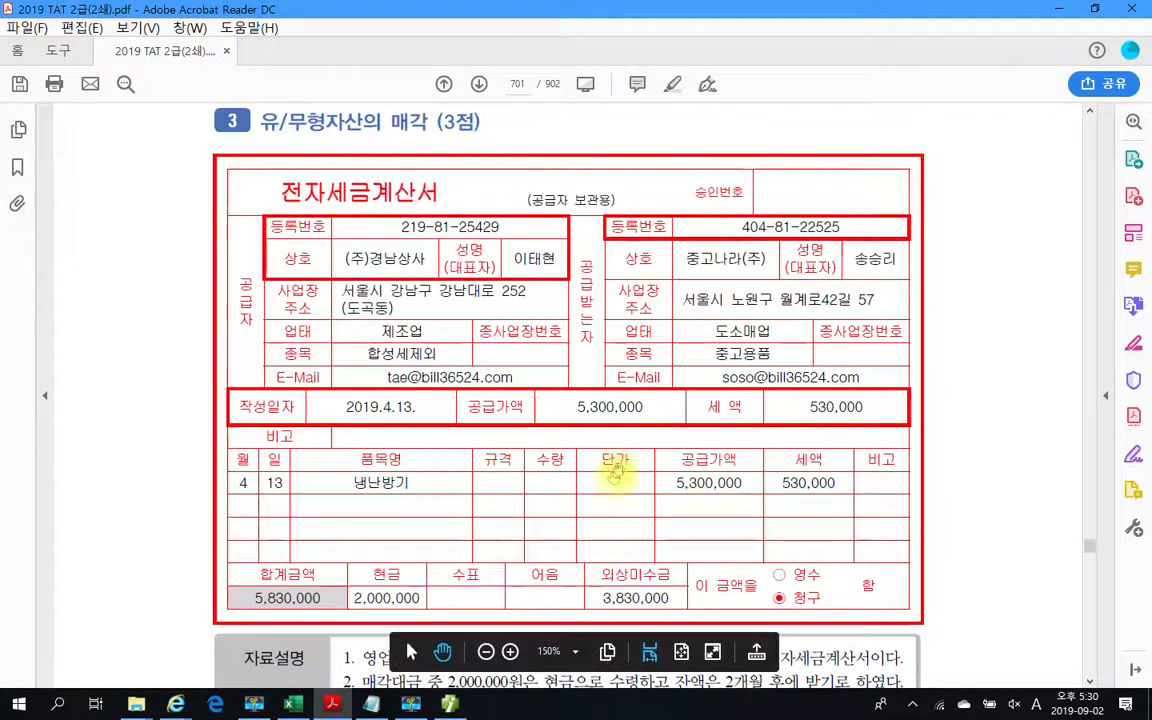
scroll(615, 470, down, 10)
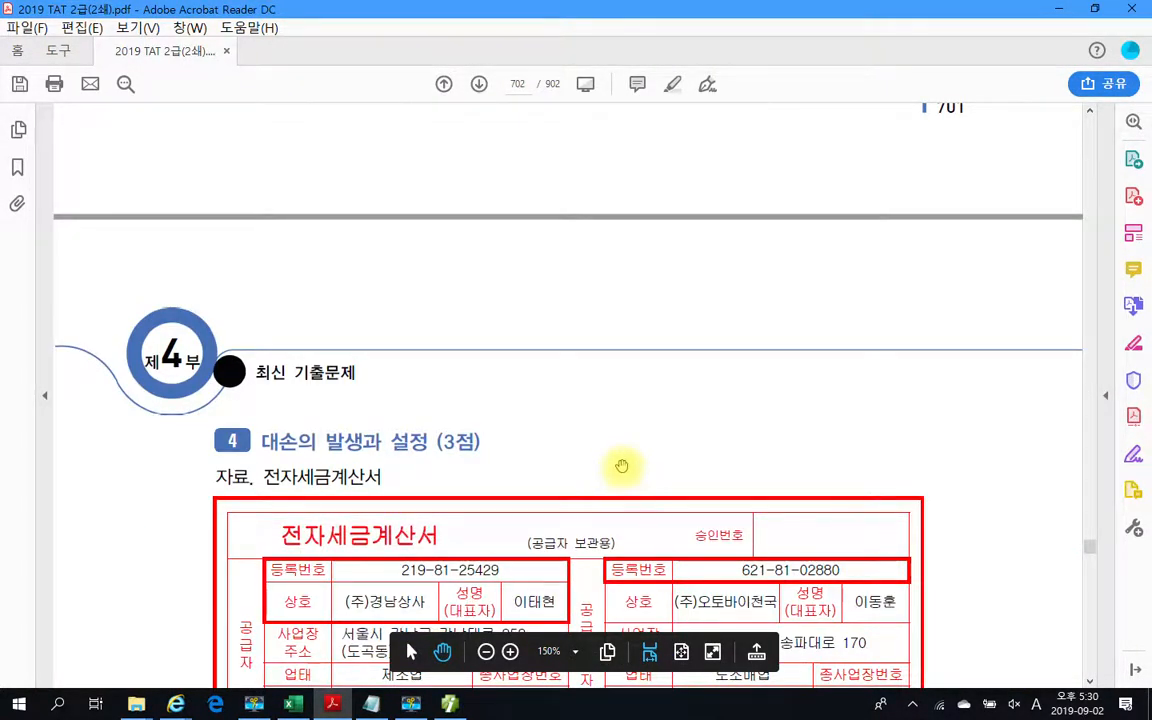
scroll(621, 465, down, 2)
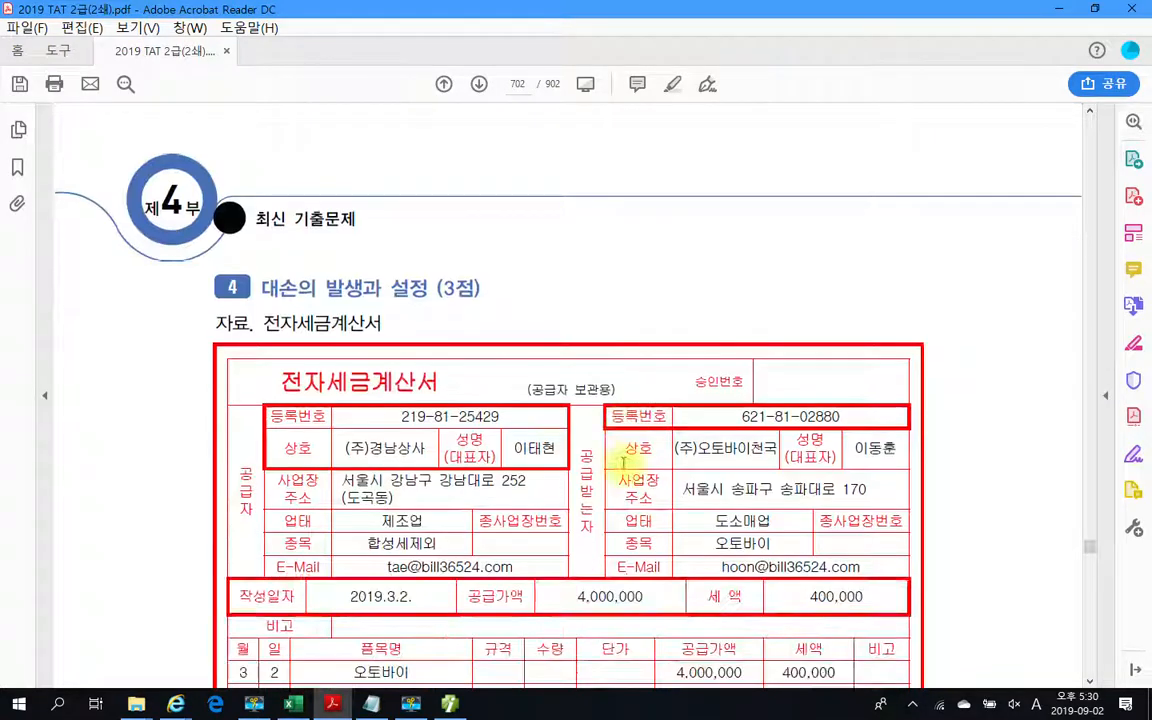
scroll(622, 463, down, 2)
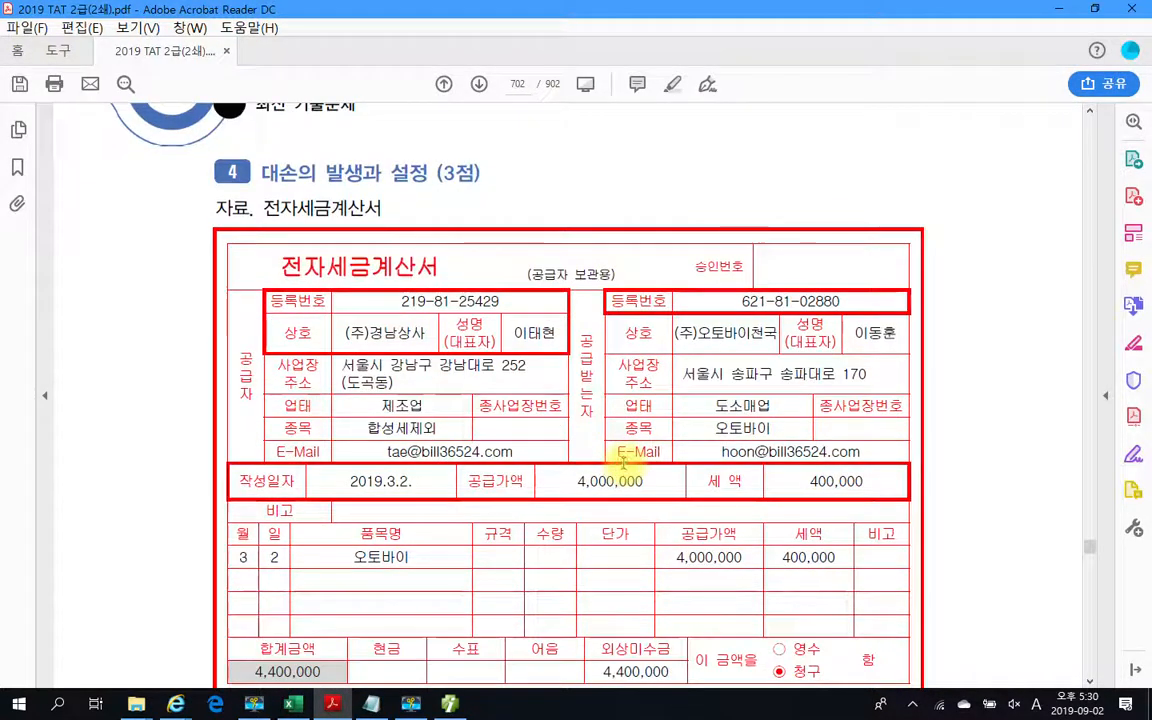
scroll(600, 464, down, 1)
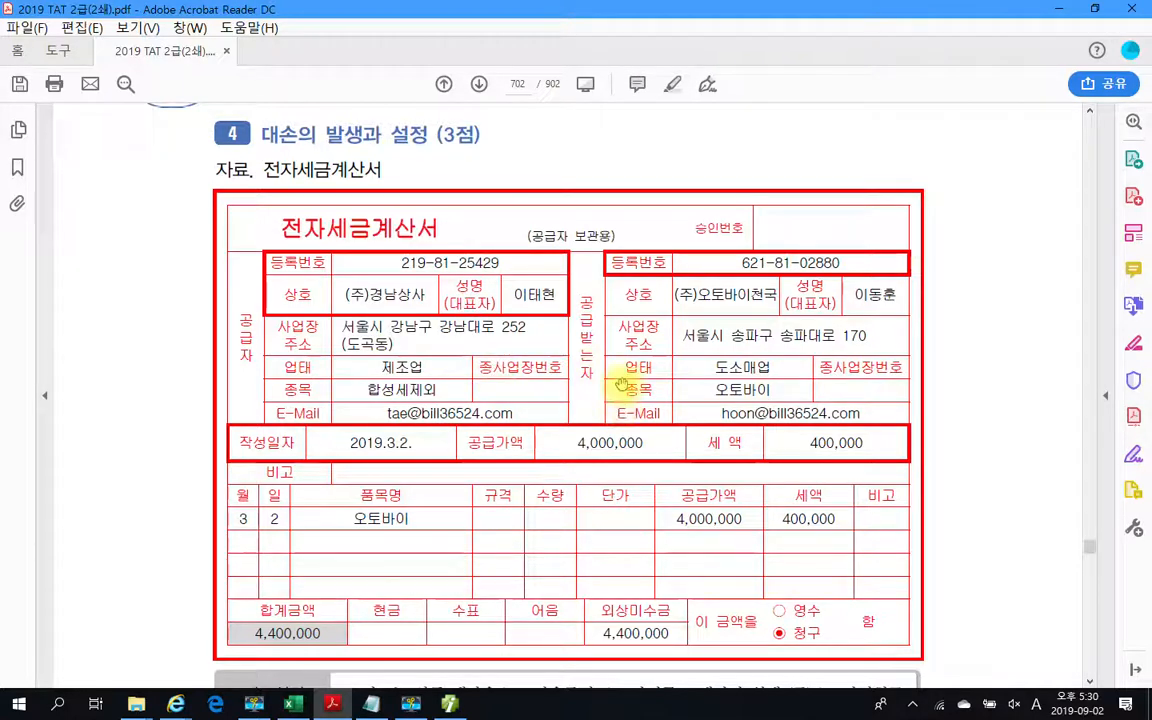
scroll(582, 449, down, 5)
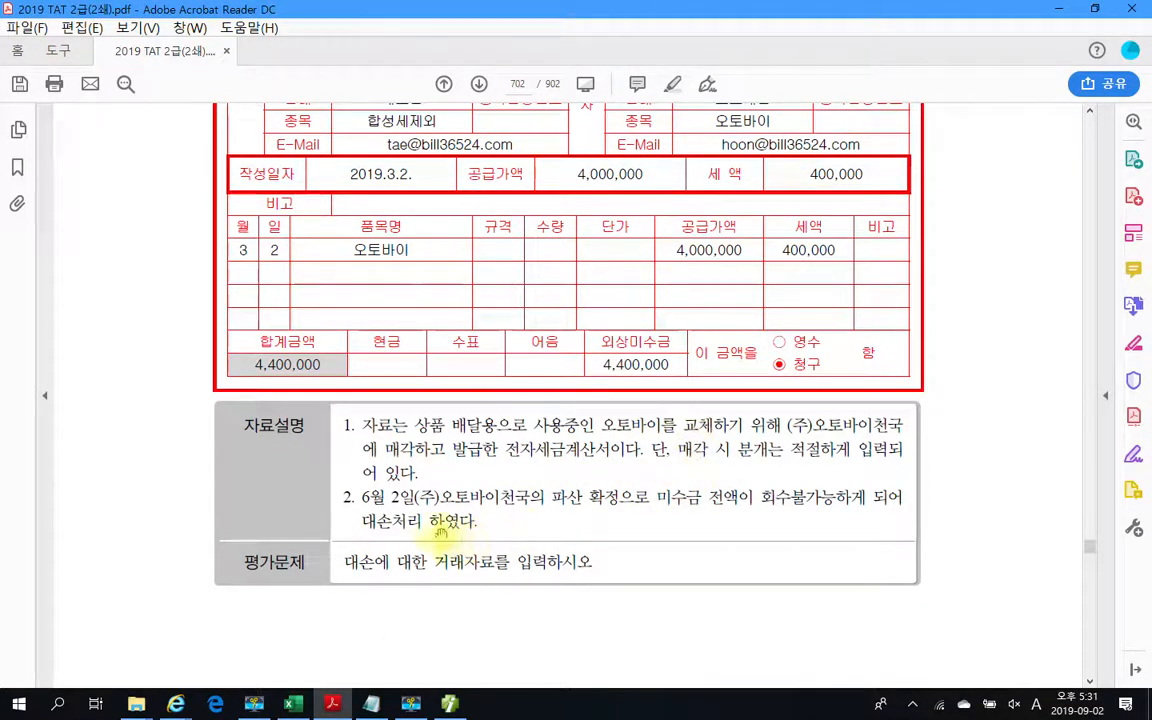
Highlight the word 파산 in item 2 of problem 4's 자료설명.
double_click(556, 495)
right_click(565, 500)
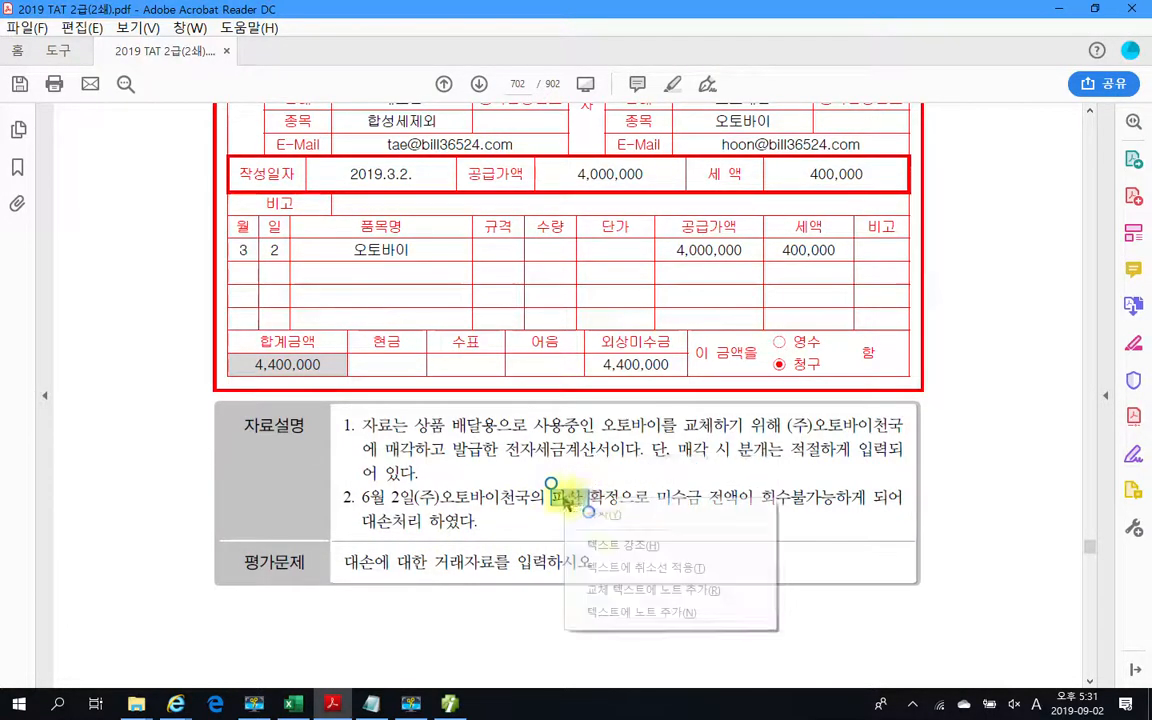
click(619, 548)
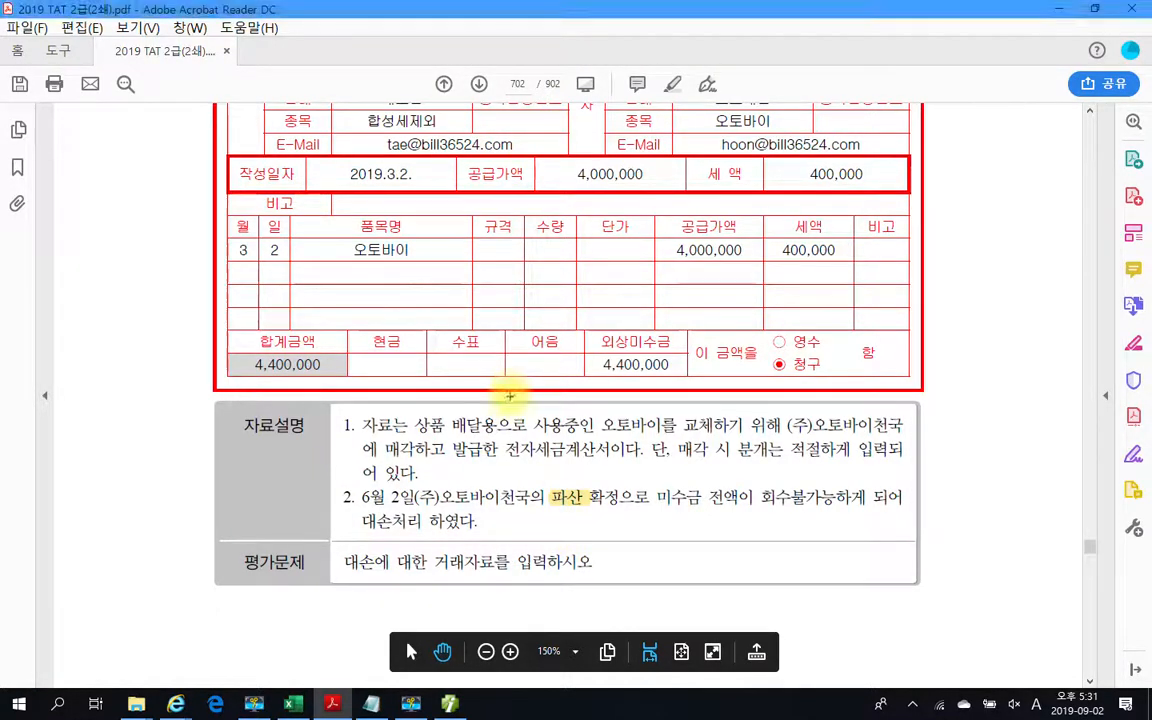
Examine problem 4's 합계금액, 품목명 오토바이, 외상미수금, the 6월 2일 date in the 자료설명 and the word 대손 in the 평가문제.
drag(228, 343, 392, 397)
mouse_move(412, 262)
mouse_down()
mouse_move(334, 265)
mouse_move(385, 222)
mouse_move(420, 262)
mouse_up()
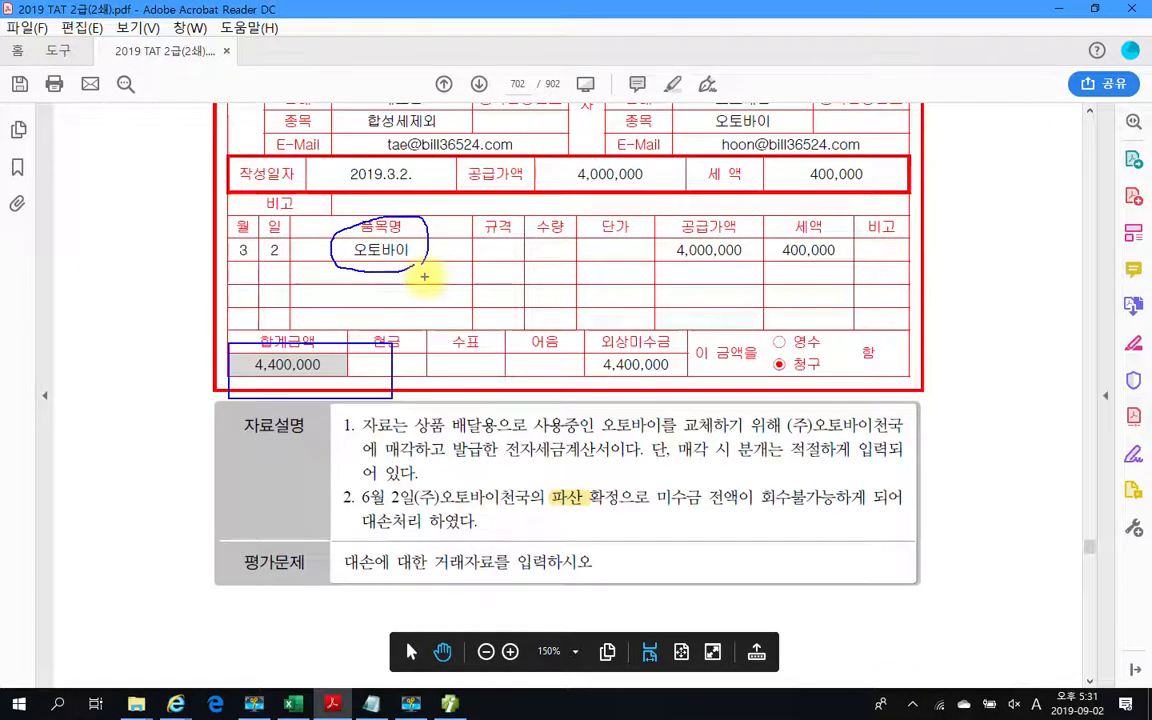
mouse_move(213, 215)
mouse_down()
mouse_move(190, 250)
mouse_move(256, 300)
mouse_up()
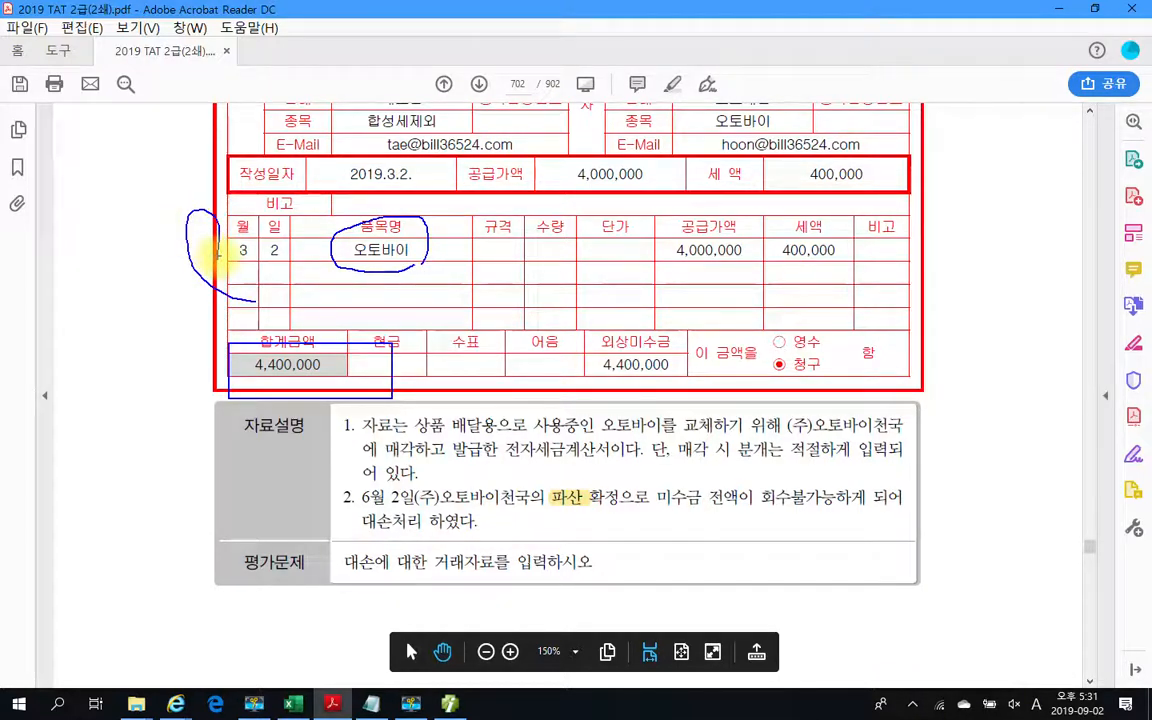
mouse_move(348, 475)
mouse_down()
mouse_move(420, 472)
mouse_move(350, 520)
mouse_move(173, 490)
mouse_move(197, 517)
mouse_up()
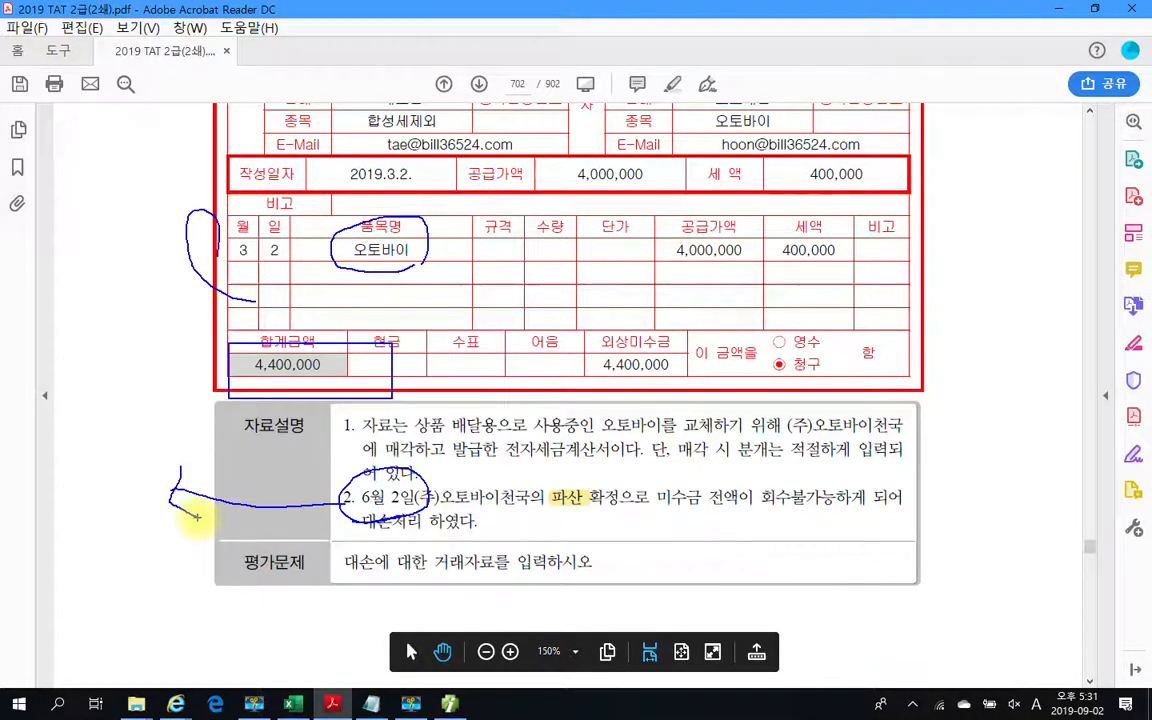
drag(254, 393, 364, 393)
mouse_move(232, 340)
mouse_down()
mouse_move(330, 342)
mouse_move(350, 395)
mouse_up()
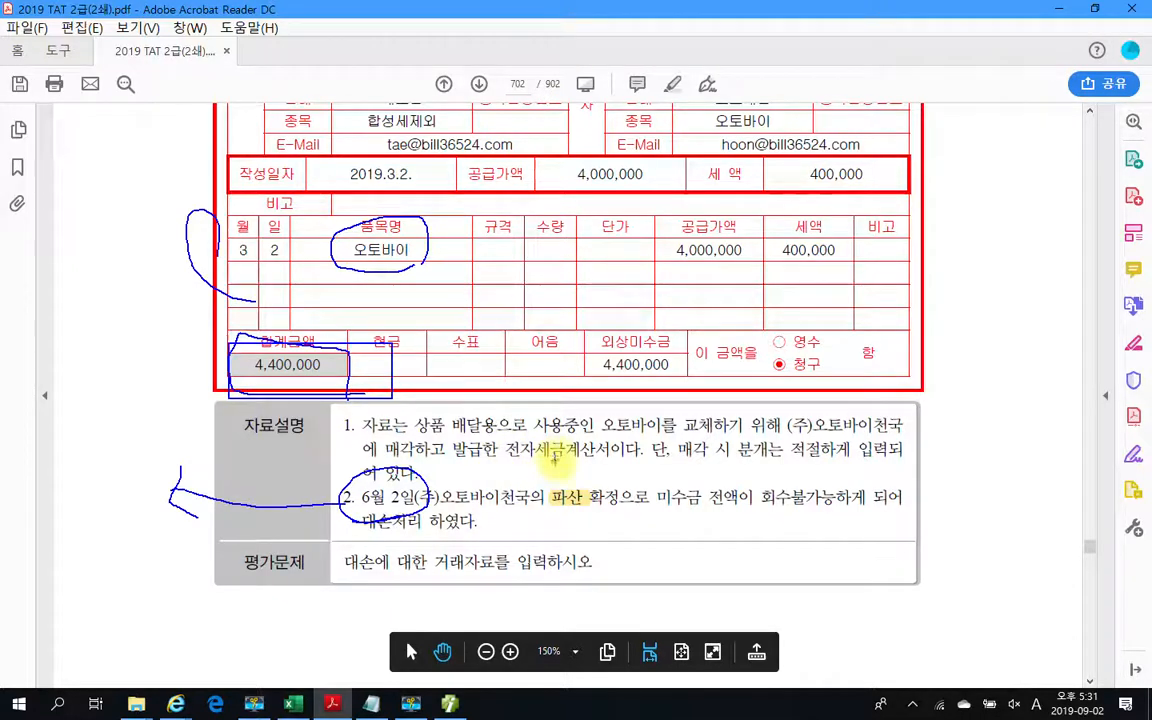
mouse_move(396, 547)
mouse_down()
mouse_move(321, 555)
mouse_move(345, 578)
mouse_move(400, 556)
mouse_up()
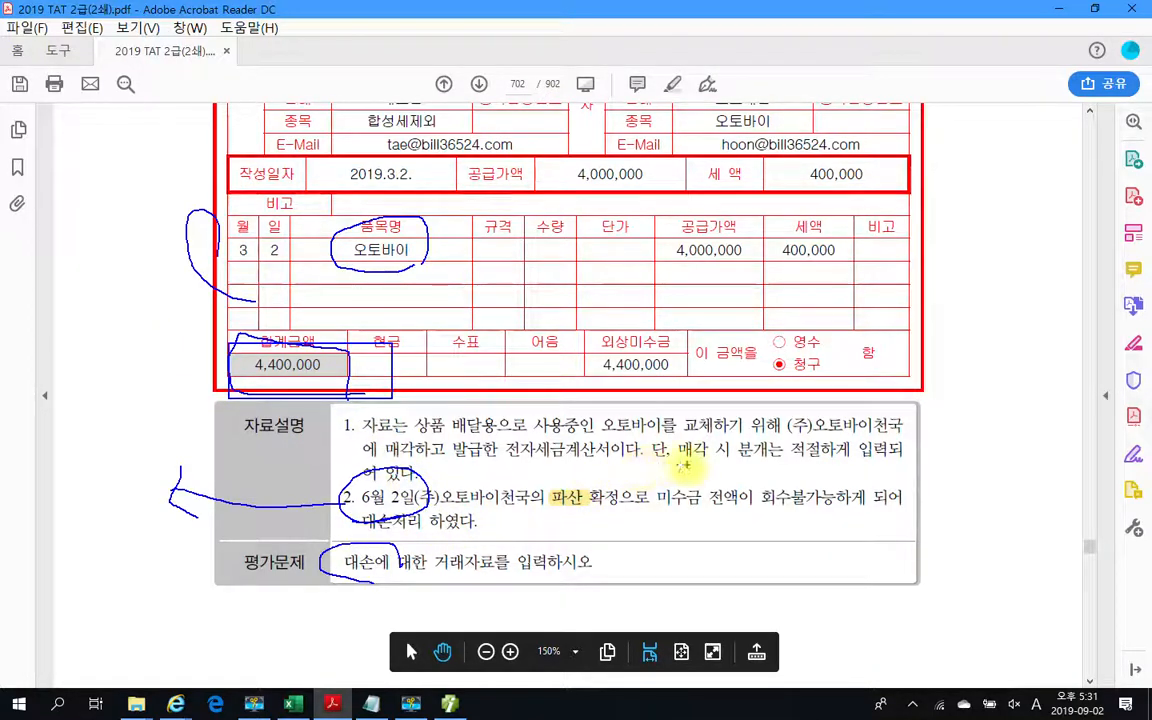
mouse_move(640, 336)
mouse_down()
mouse_move(580, 362)
mouse_move(675, 338)
mouse_up()
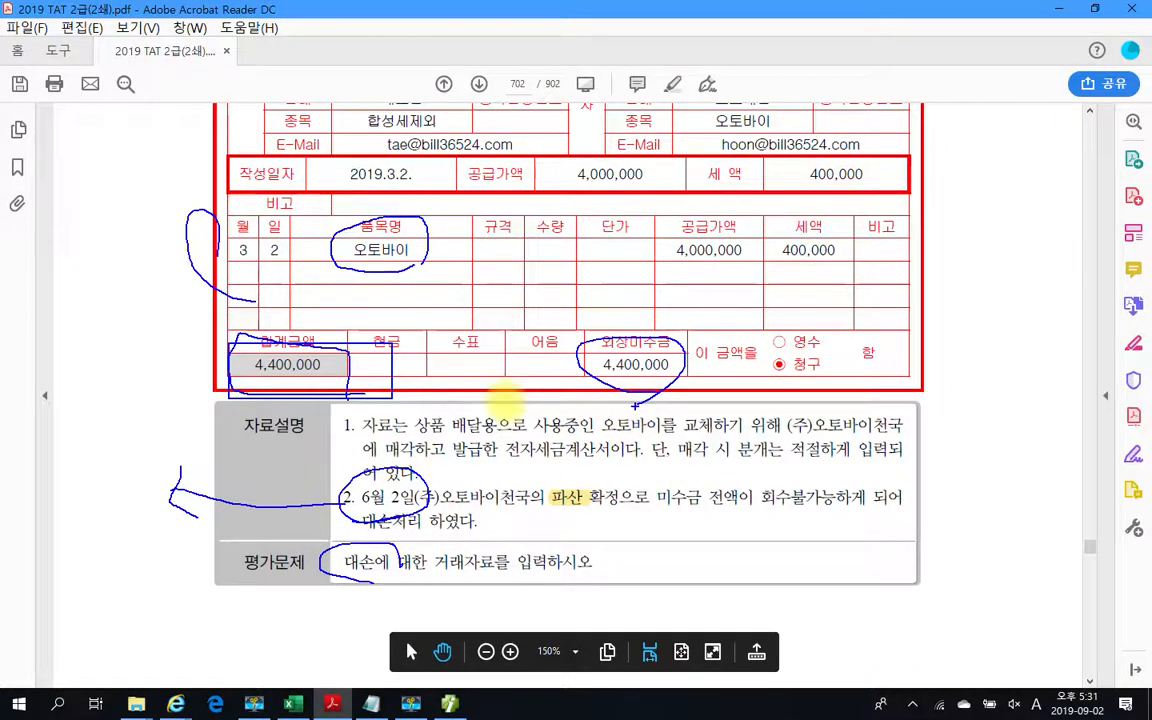
key(Escape)
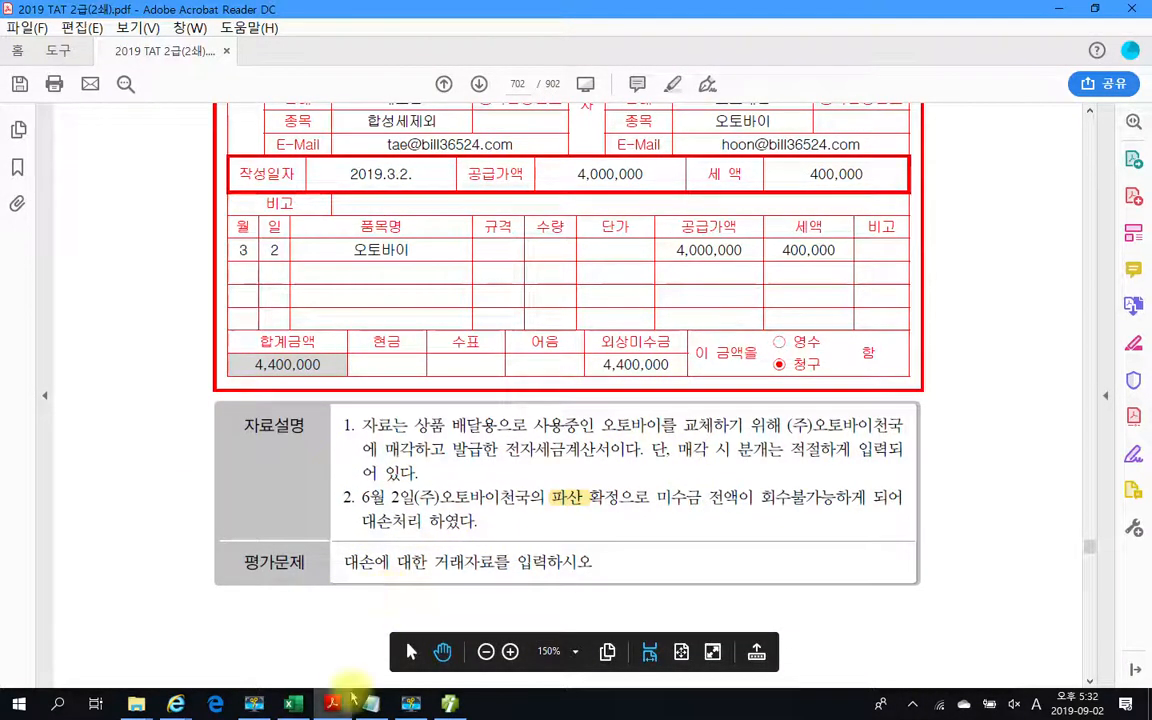
Switch to the accounting program, close 고정자산등록 and open 합계잔액시산표 under 결산/재무제표 Ⅰ.
click(452, 706)
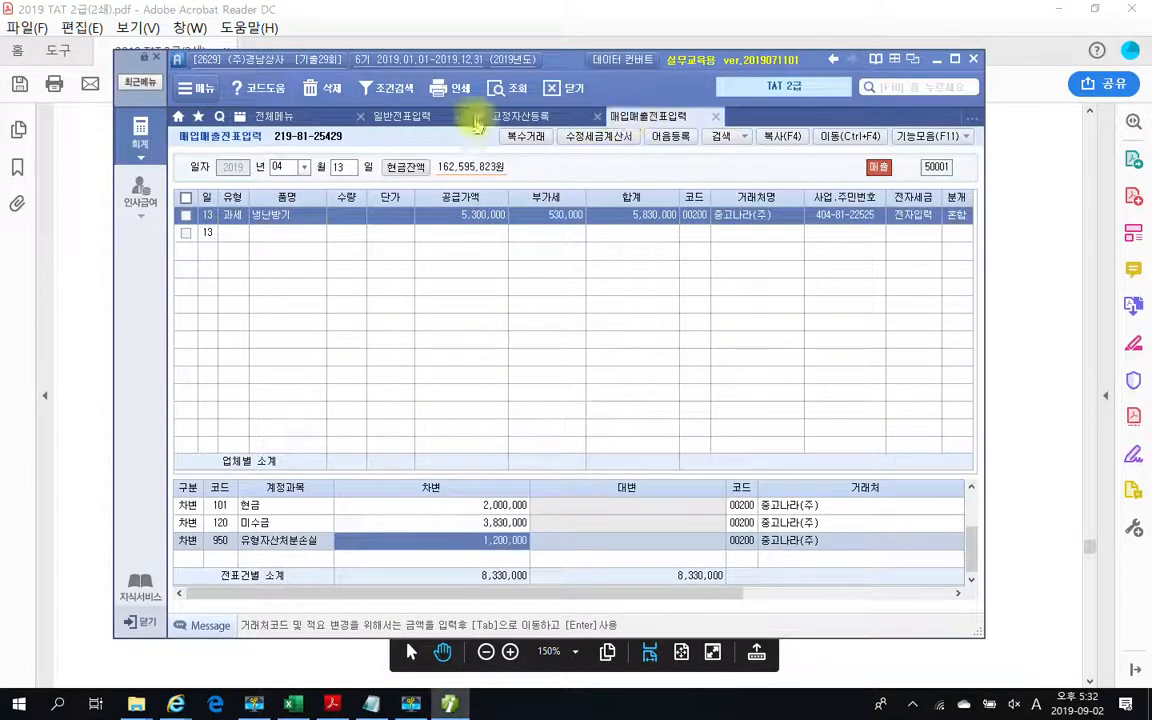
click(520, 117)
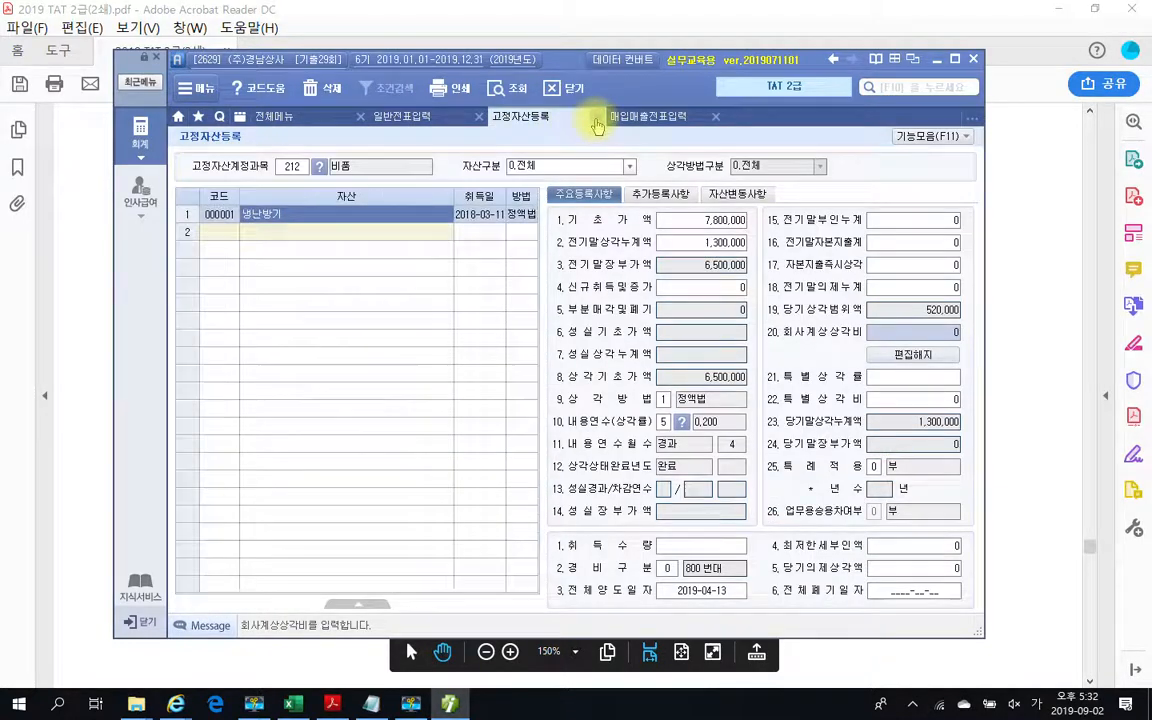
click(597, 117)
click(272, 117)
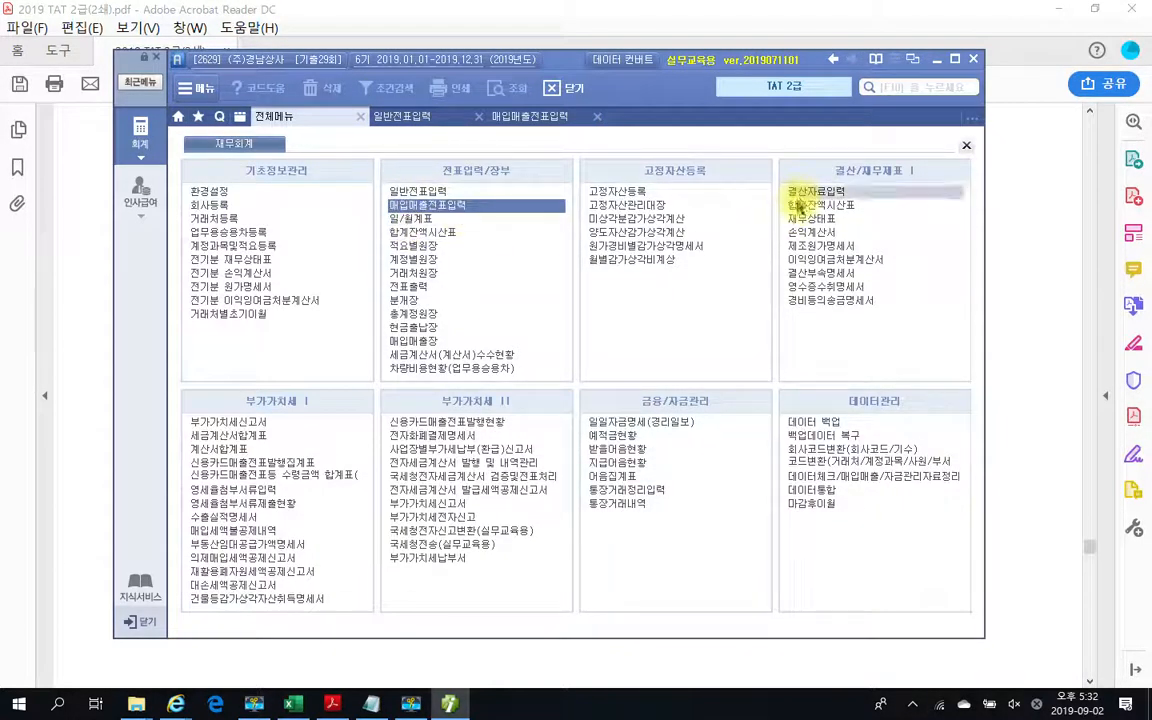
click(818, 205)
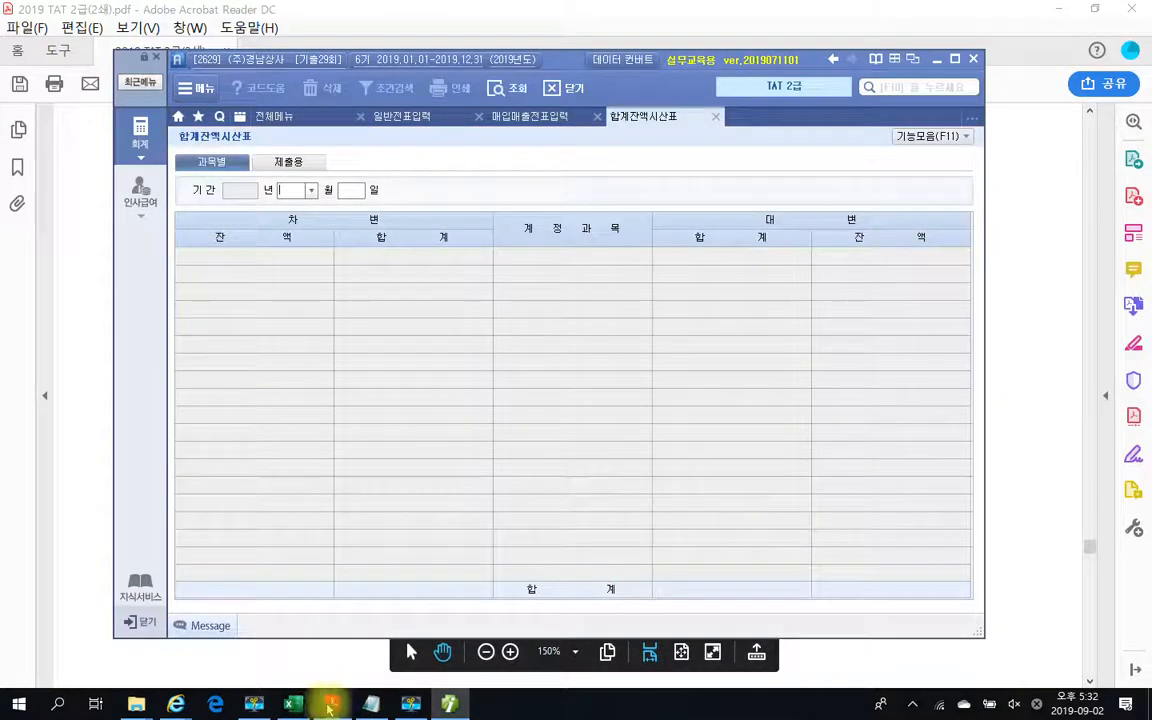
Query 합계잔액시산표 as of June 2 (06월 02일) and maximize the accounting program's window.
click(332, 704)
click(332, 704)
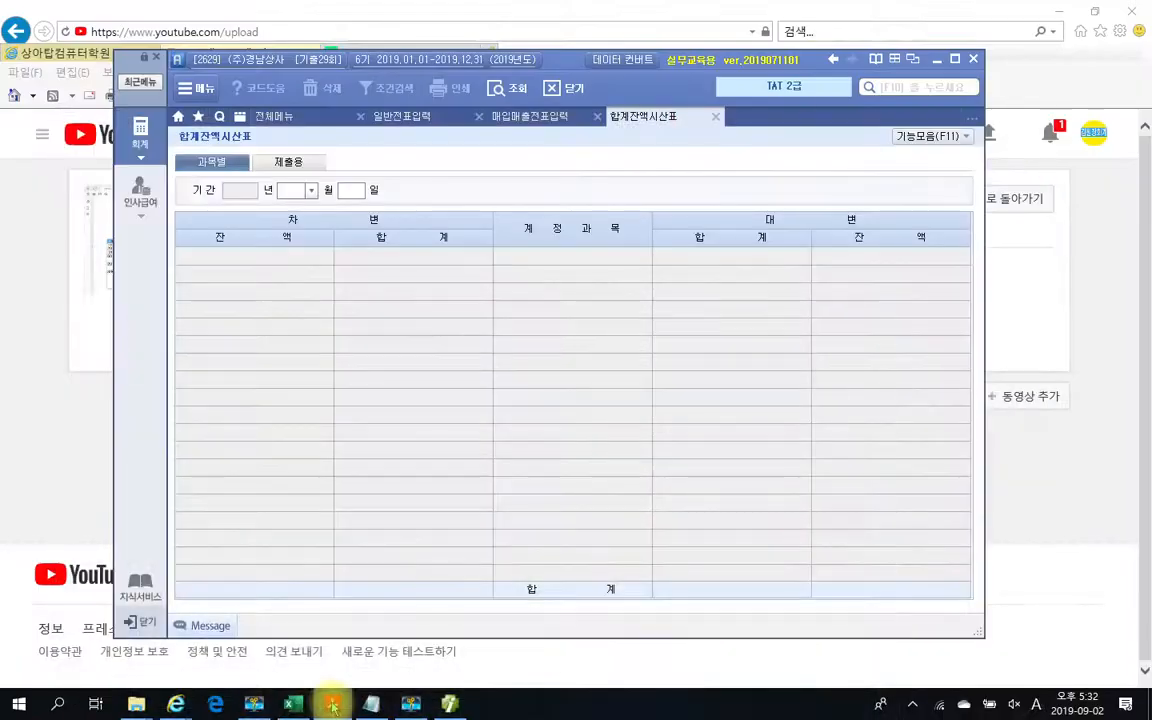
click(290, 192)
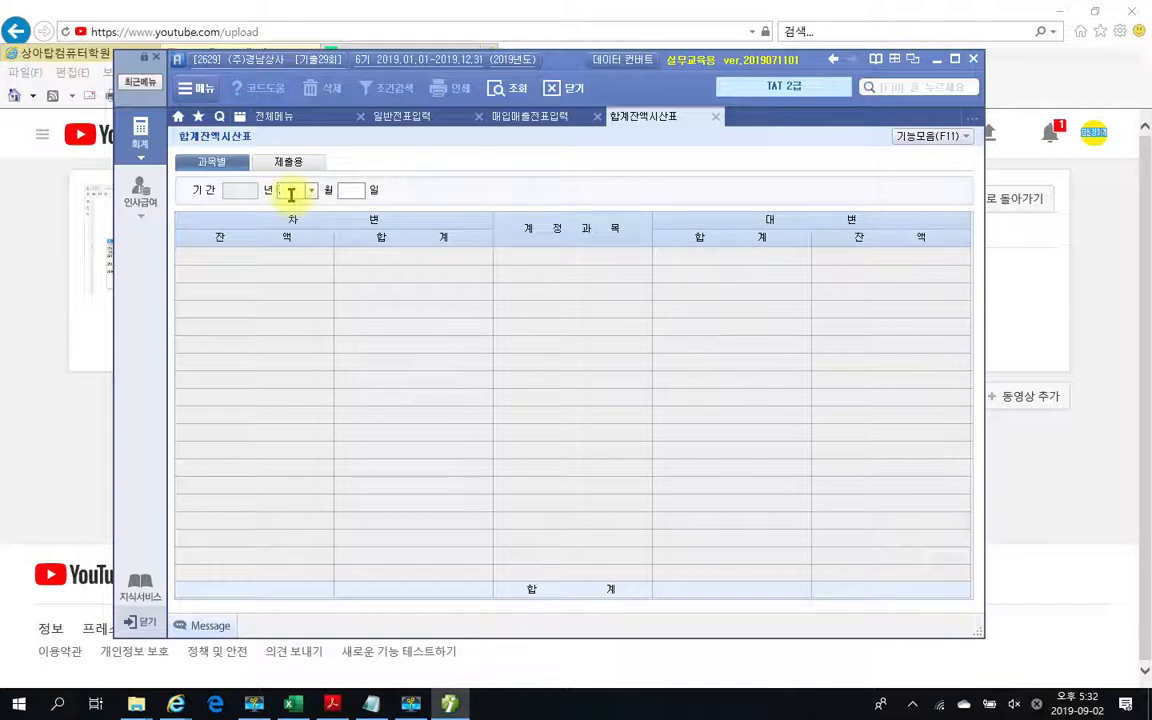
text(06)
text(02)
key(Return)
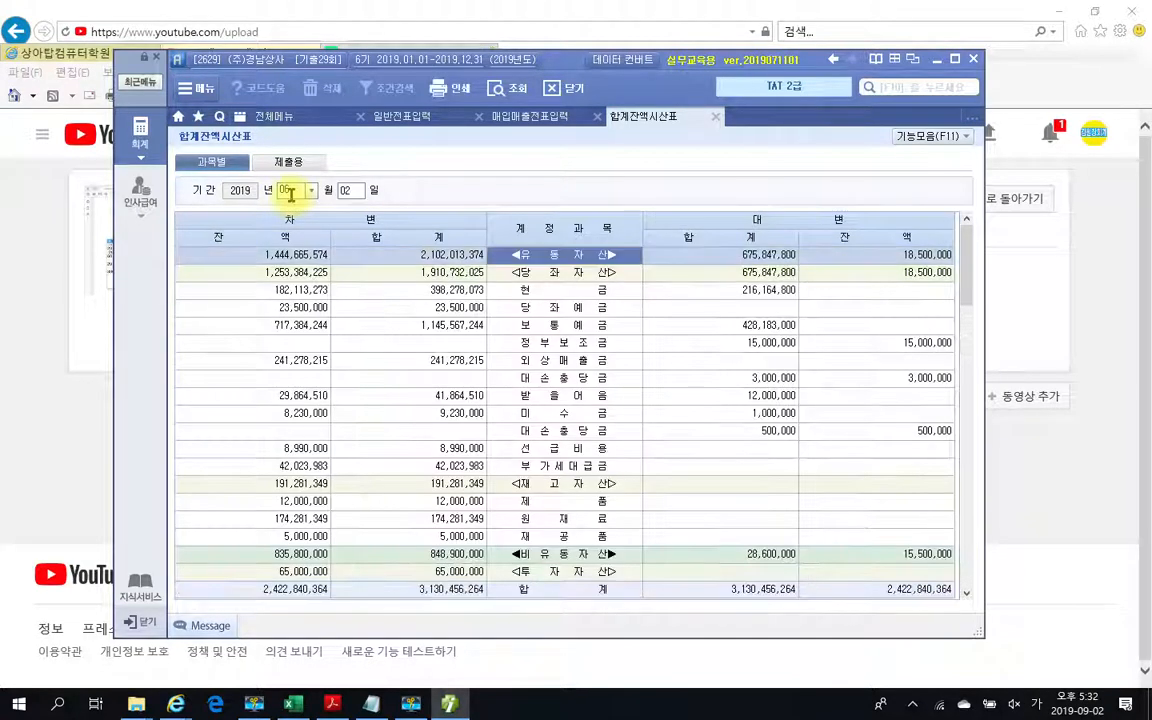
click(956, 60)
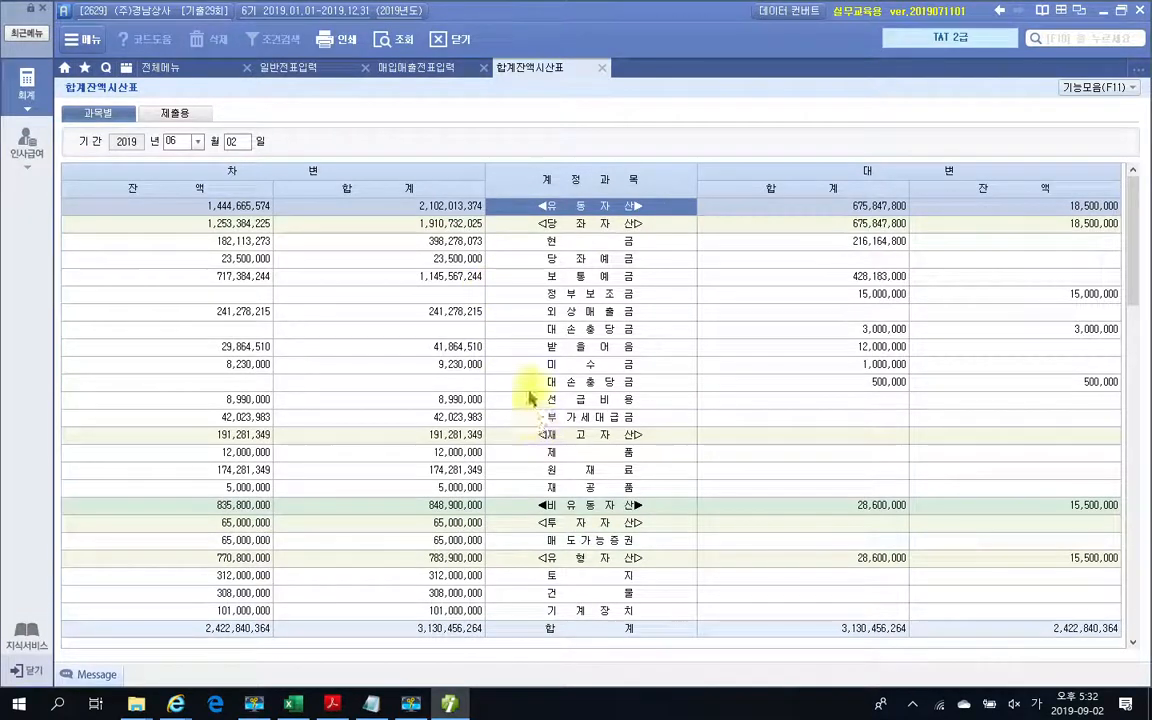
Examine the 미수금 row and its 대손충당금 credit balance, comparing them with the 외상매출금 and 받을어음 rows.
click(560, 366)
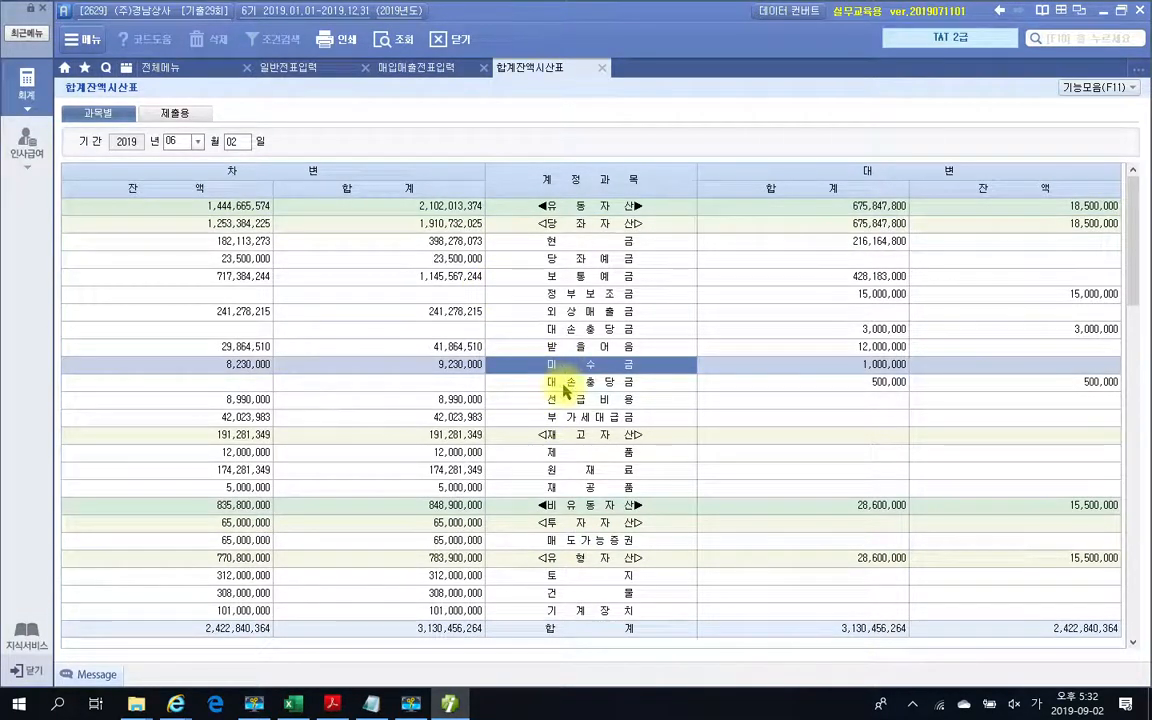
click(564, 384)
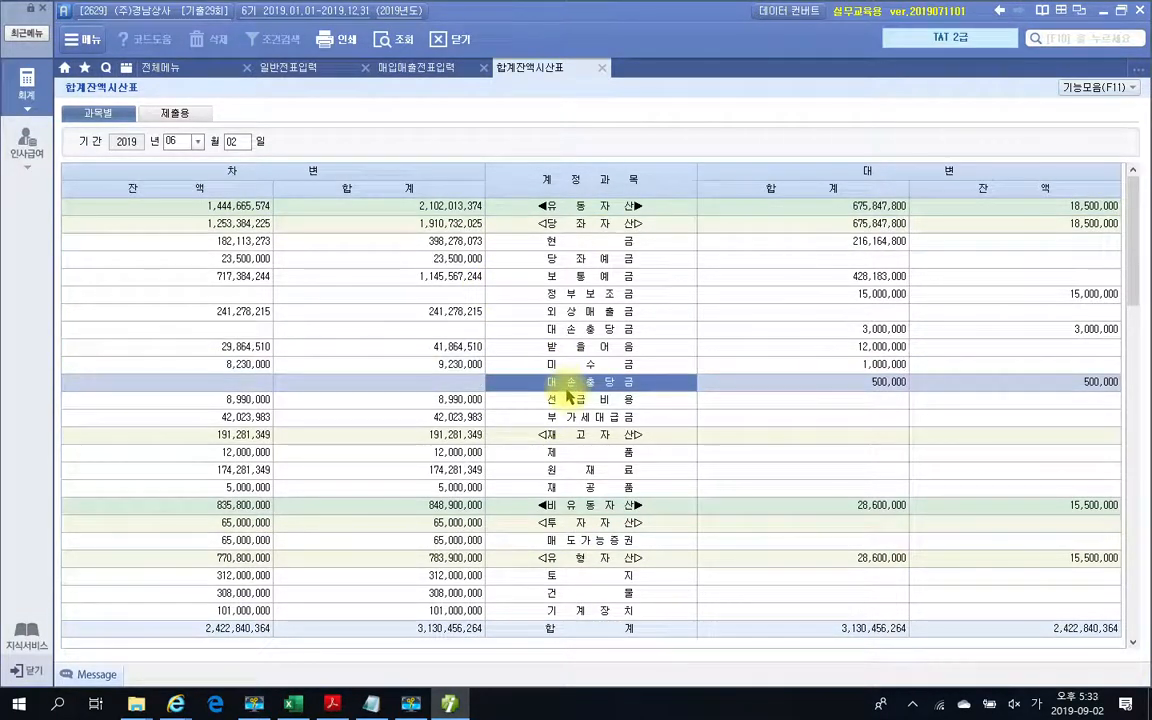
drag(1108, 330, 1116, 424)
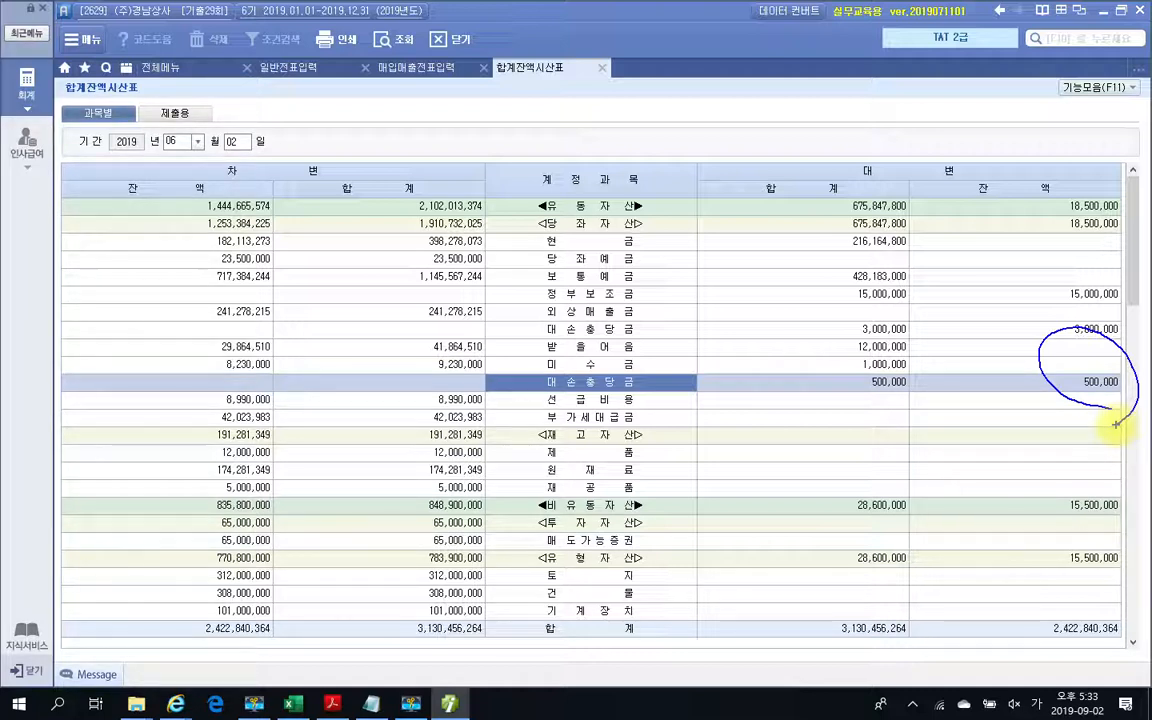
mouse_move(532, 368)
mouse_down()
mouse_move(650, 368)
mouse_move(548, 360)
mouse_move(565, 355)
mouse_up()
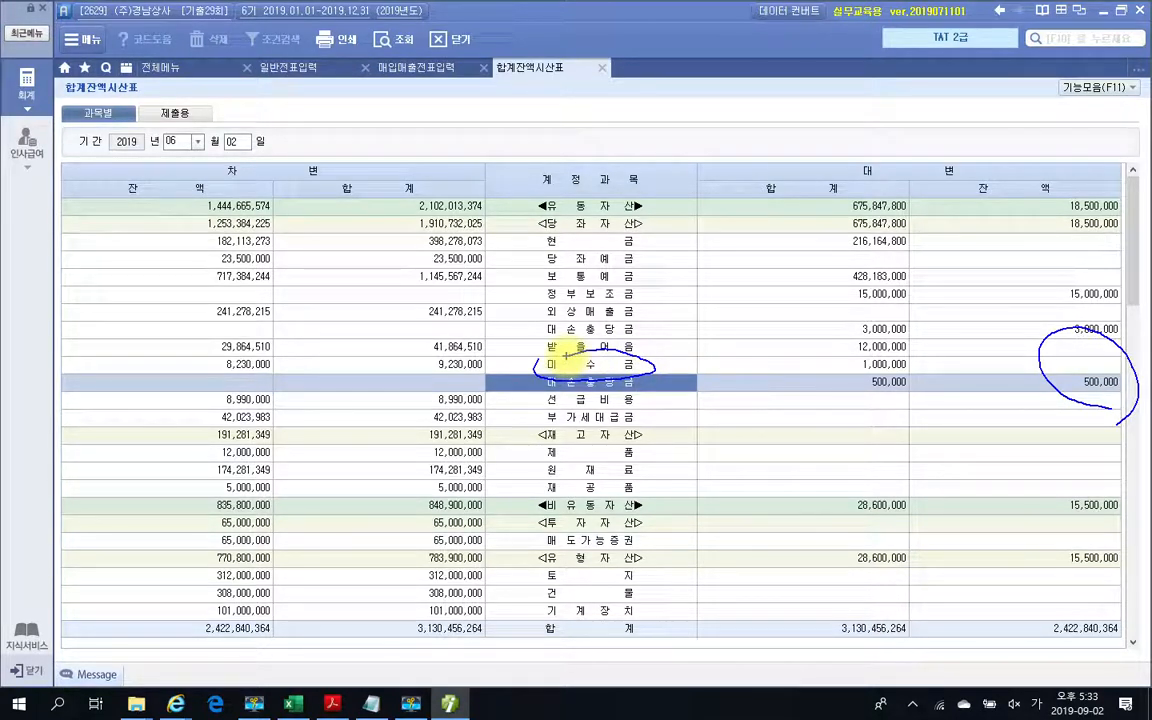
mouse_move(658, 294)
mouse_down()
mouse_move(656, 314)
mouse_move(673, 302)
mouse_move(672, 349)
mouse_up()
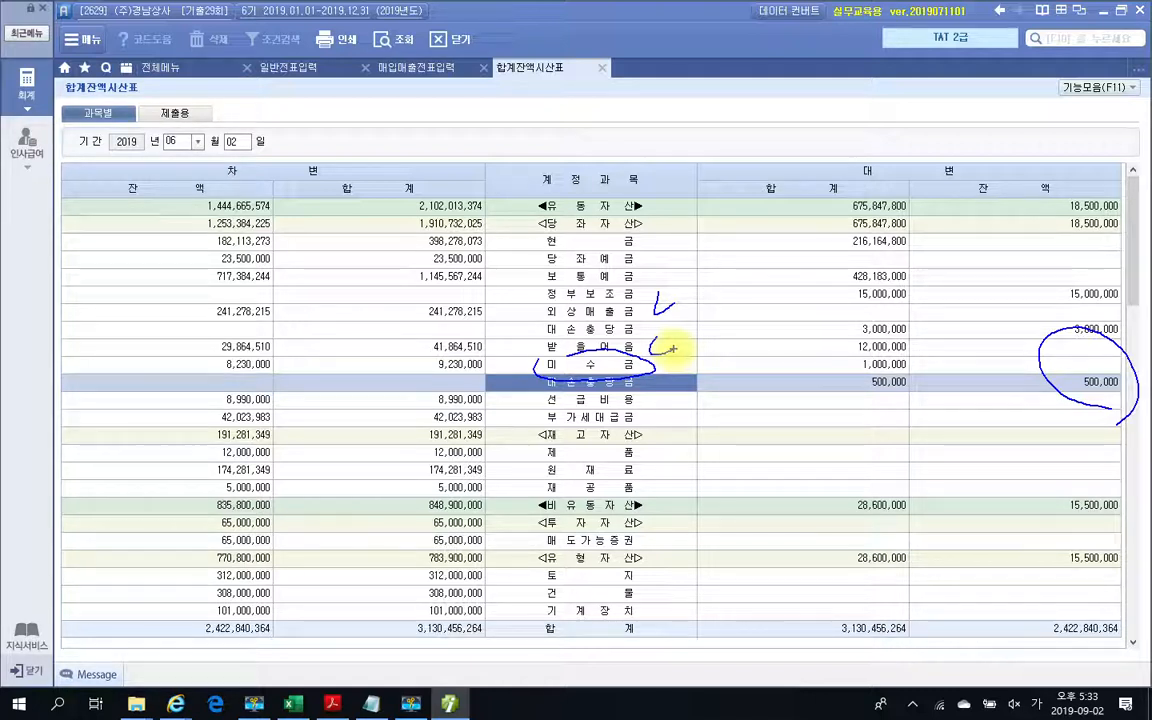
mouse_move(527, 362)
mouse_down()
mouse_move(609, 388)
mouse_move(585, 357)
mouse_up()
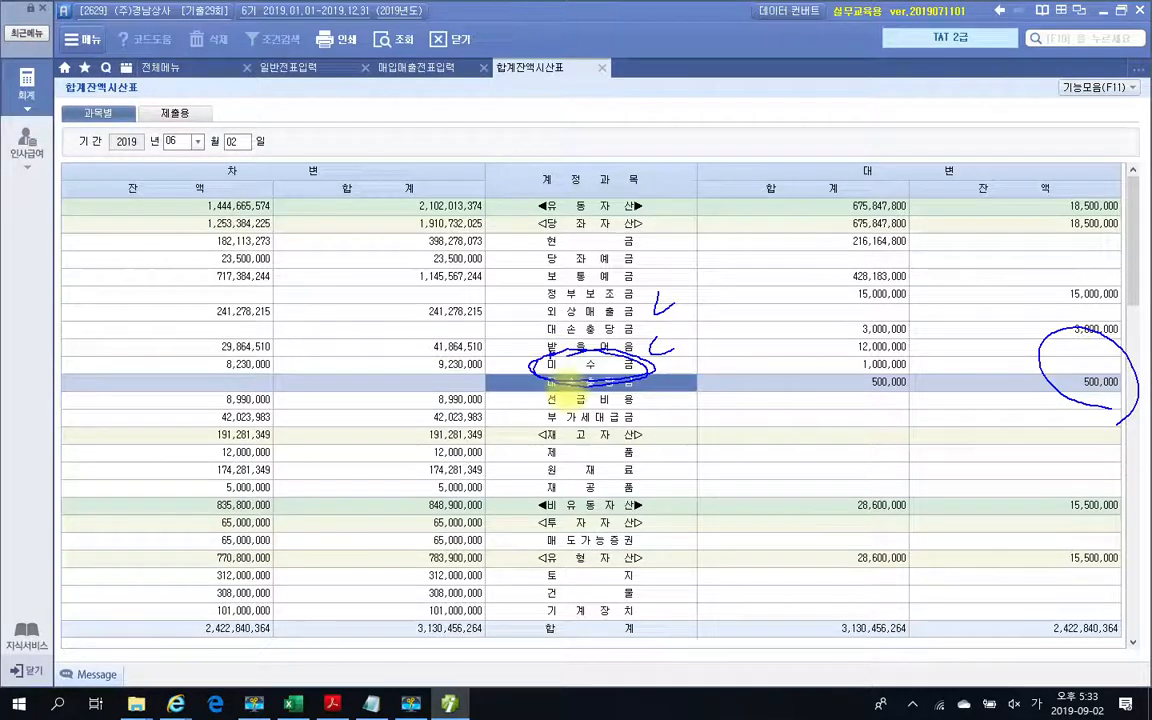
key(Escape)
Switch to the exam PDF in Acrobat Reader, recheck problem 4's 자료설명, and return to the accounting program.
click(449, 711)
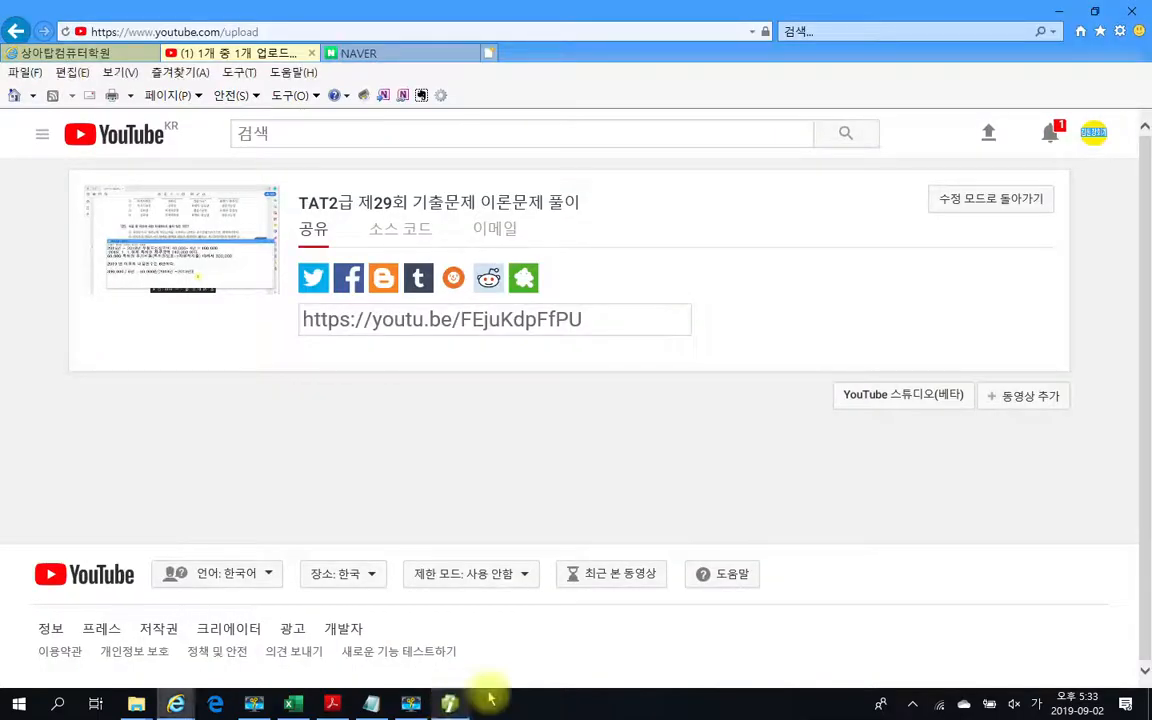
click(454, 707)
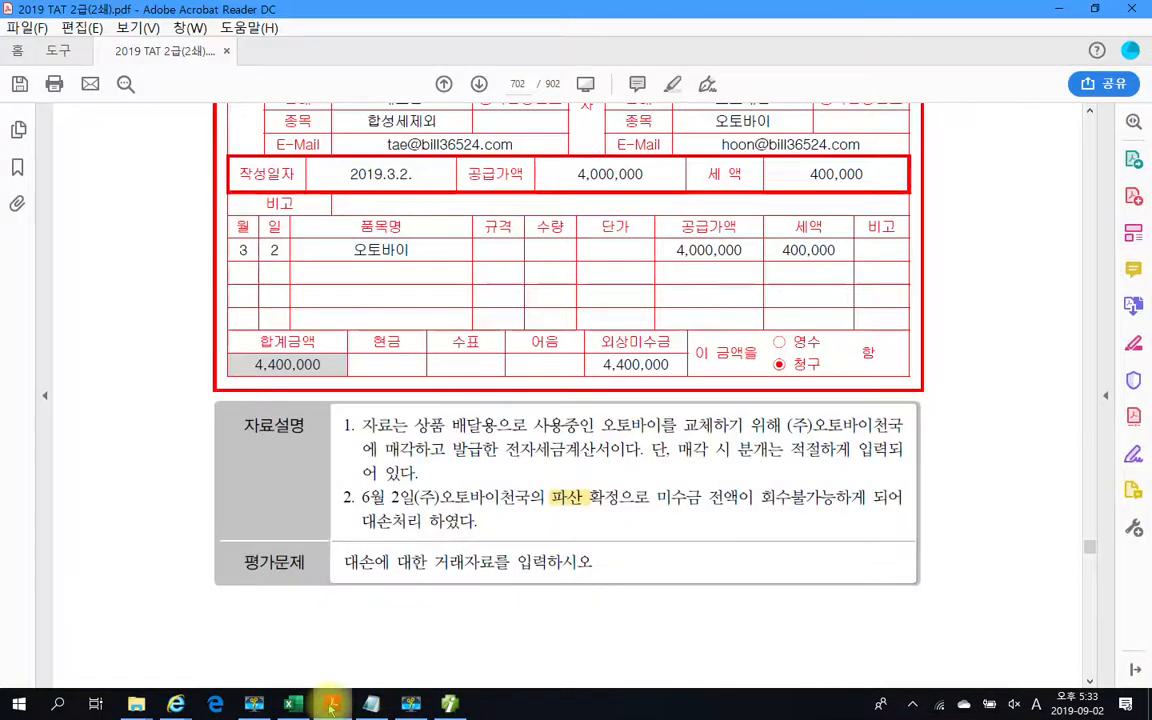
click(333, 705)
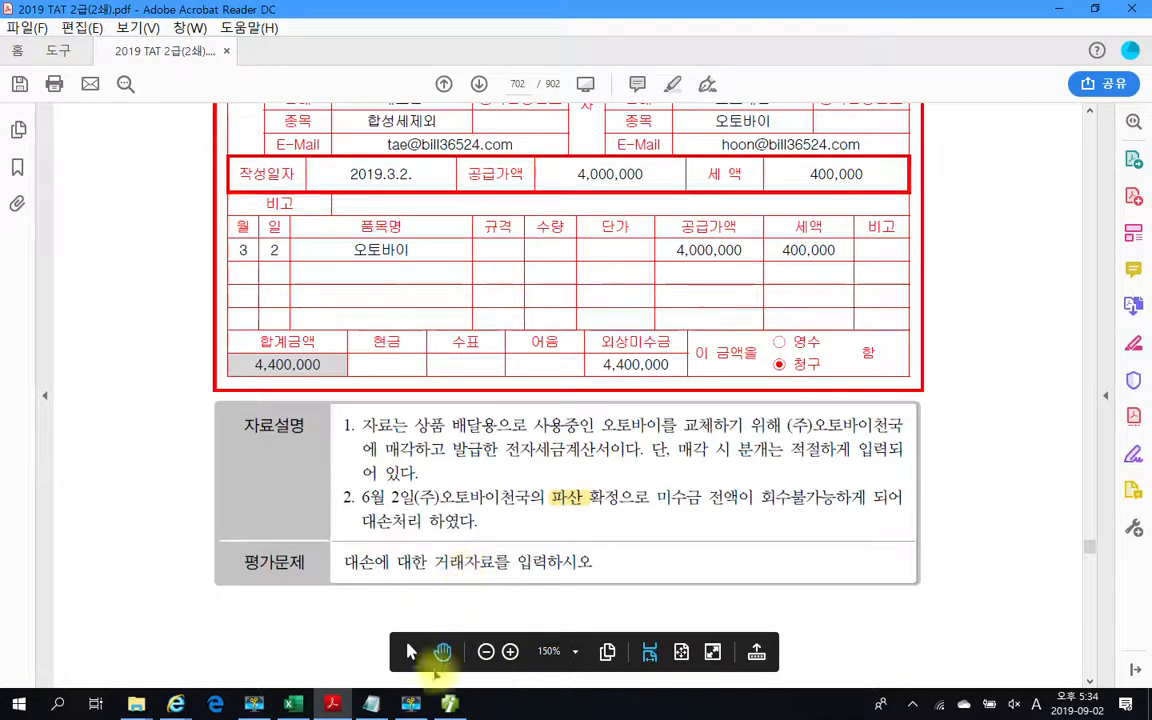
click(449, 704)
click(449, 704)
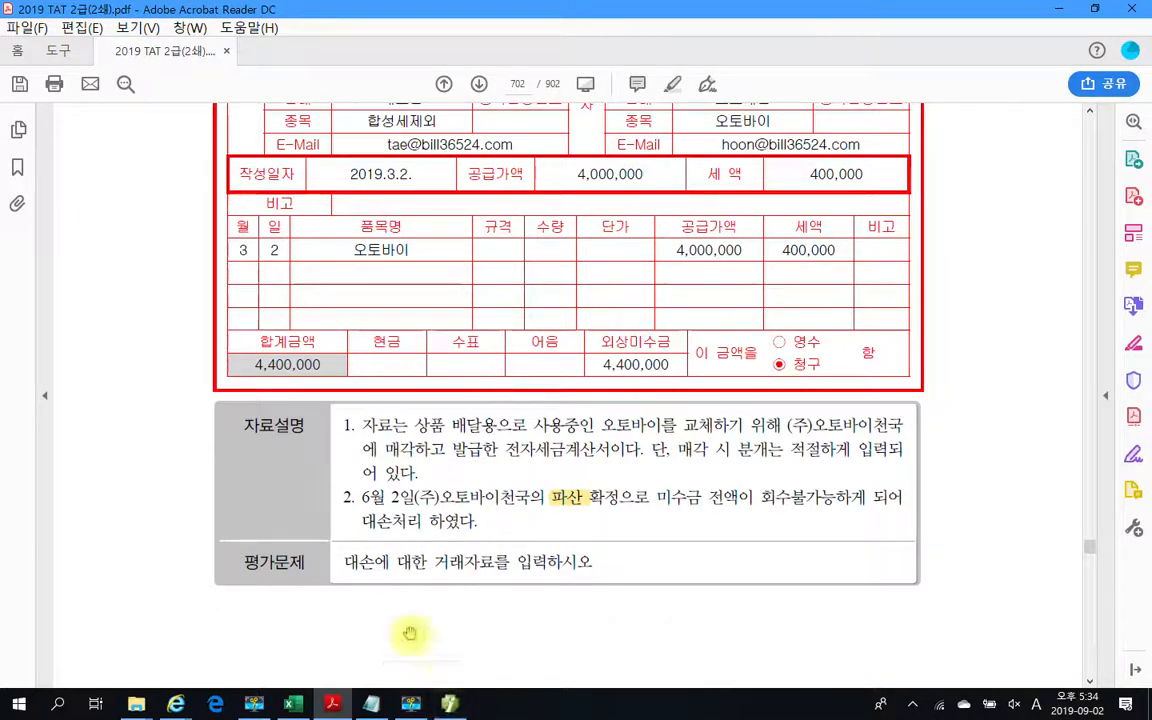
click(449, 704)
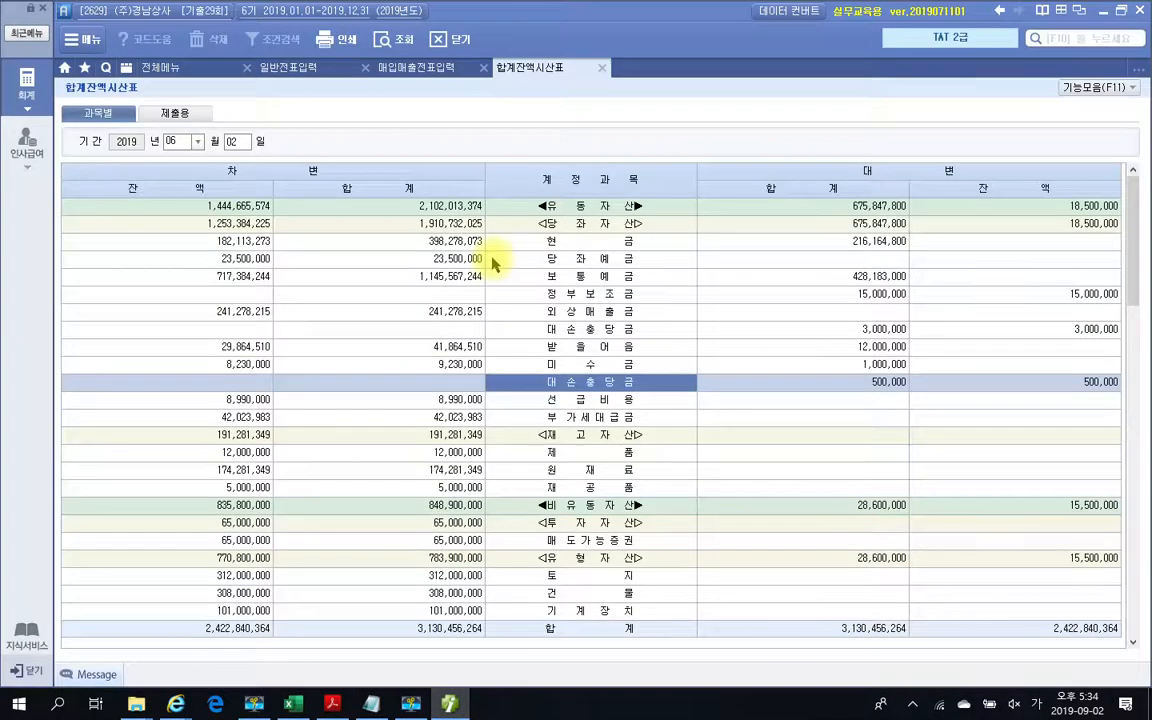
Open 일반전표입력 and set the voucher date to June 2 (06월 02일).
click(268, 68)
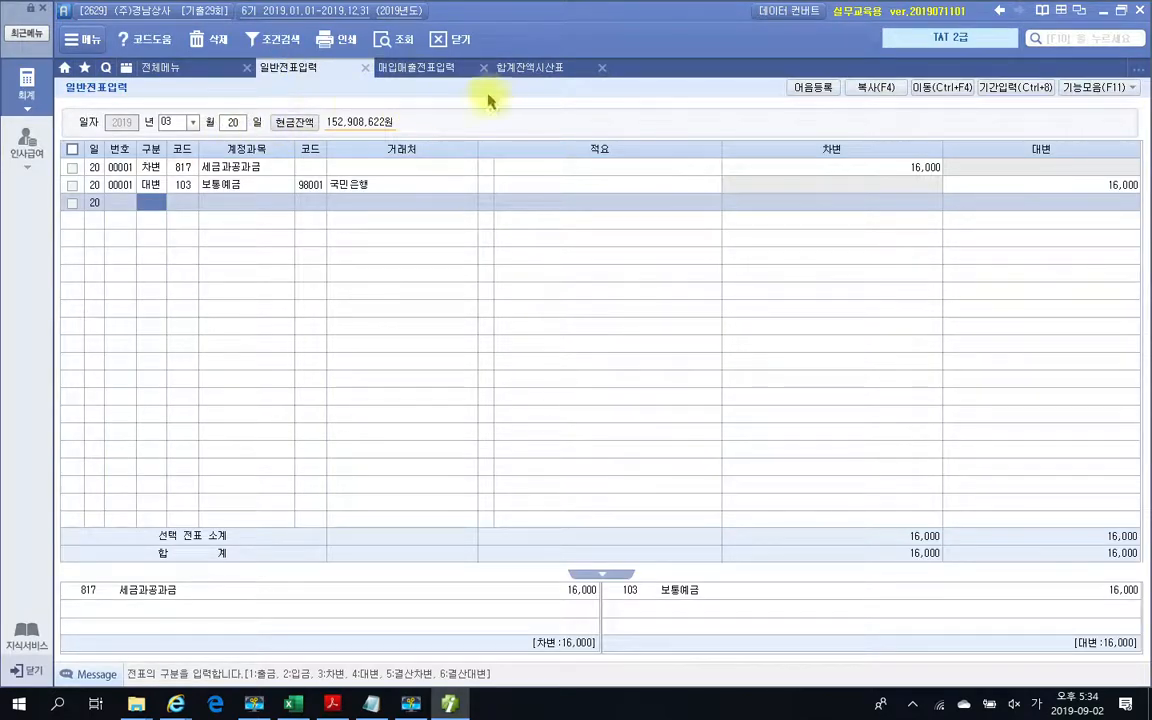
click(515, 70)
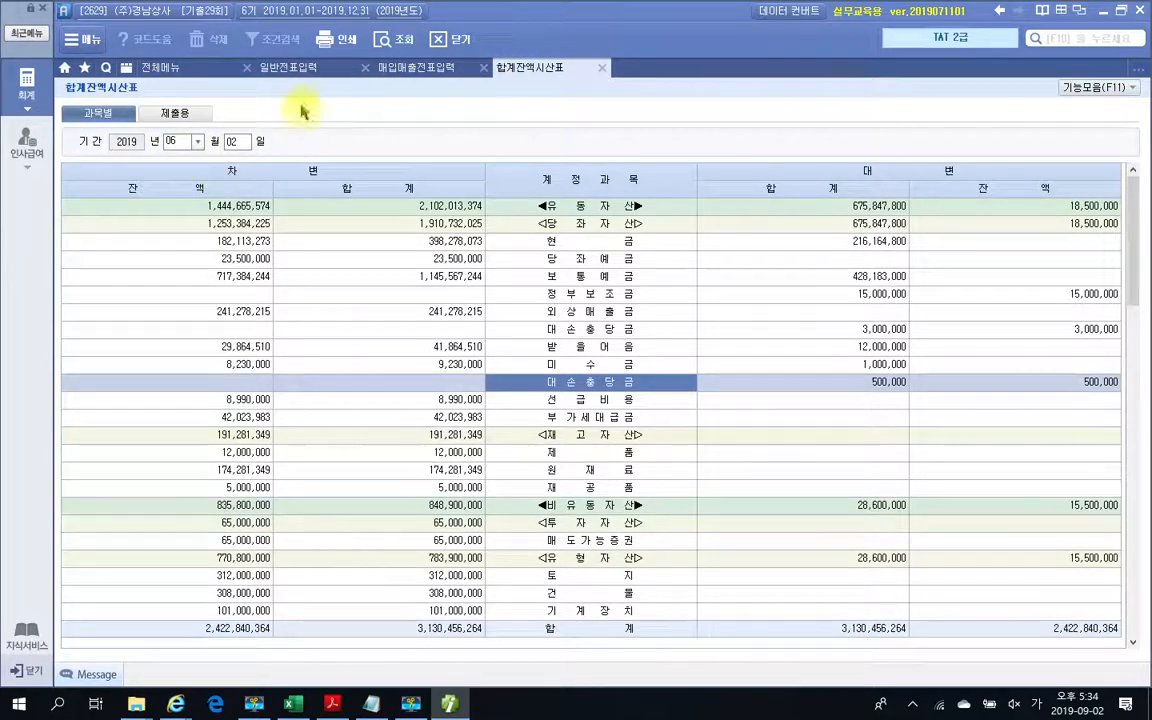
click(295, 70)
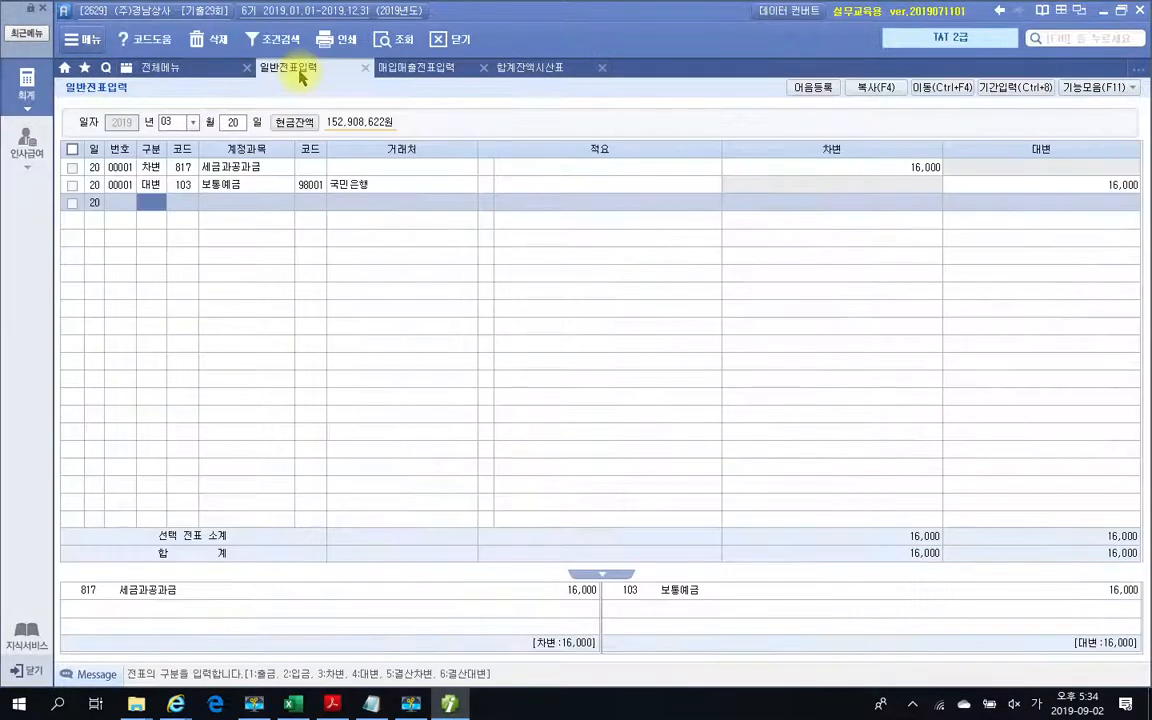
click(180, 124)
text(6)
key(Return)
text(2)
key(Return)
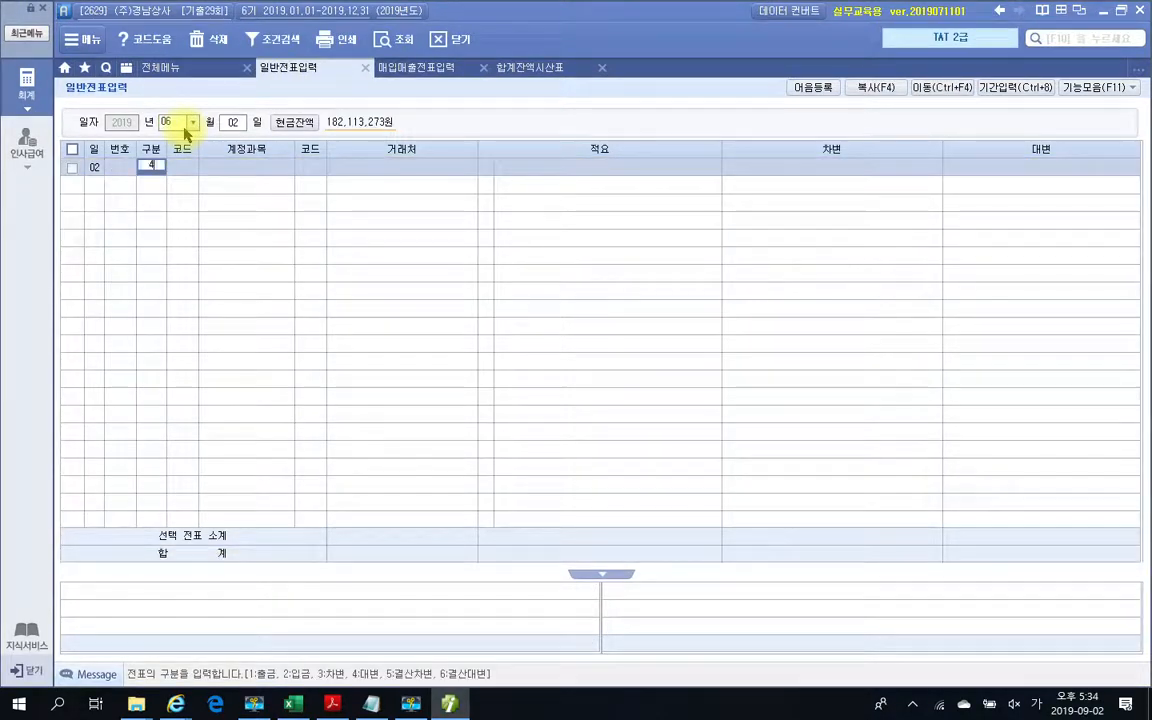
Enter a 대변 line for 미수금 (120) with 거래처 (주)오토바이천국 and an amount of 4,400,000.
text(4)
text(미수)
key(Return)
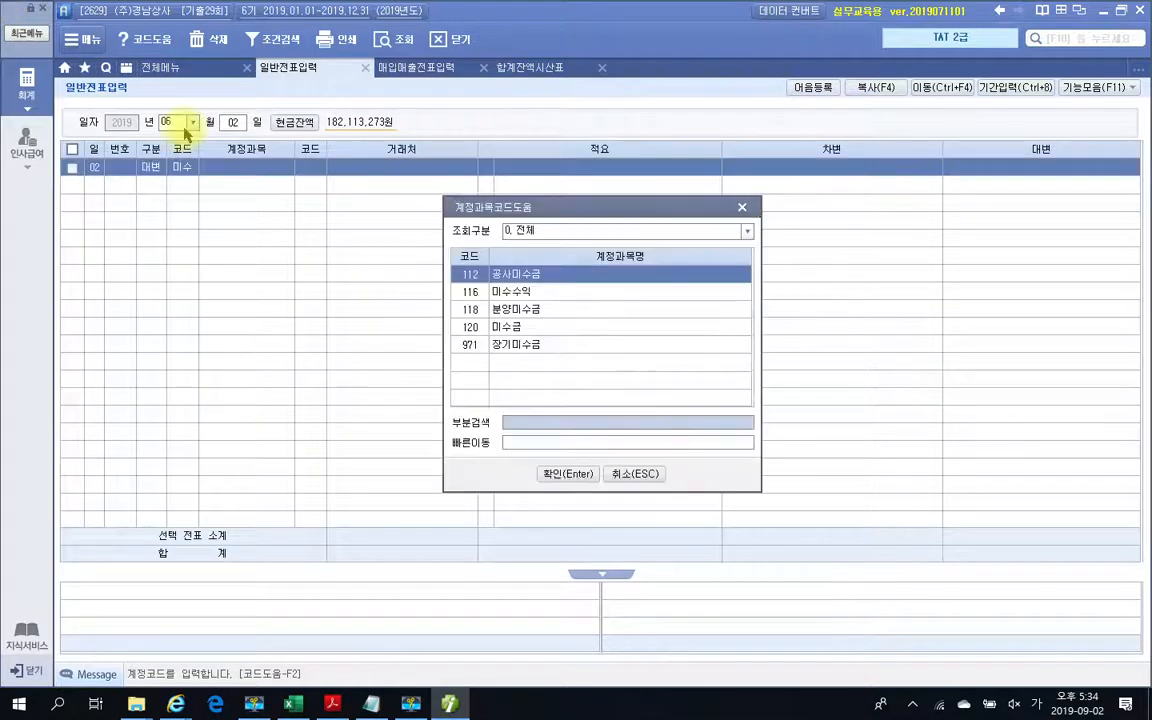
key(Down)
key(Down)
key(Down)
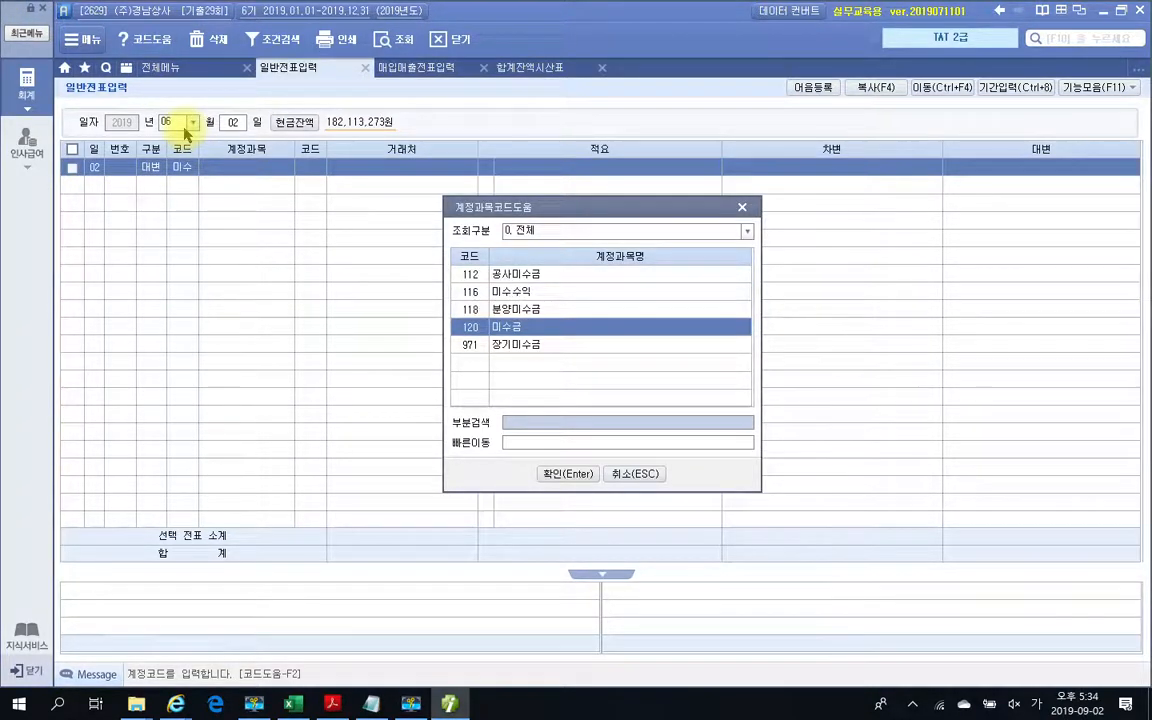
key(Return)
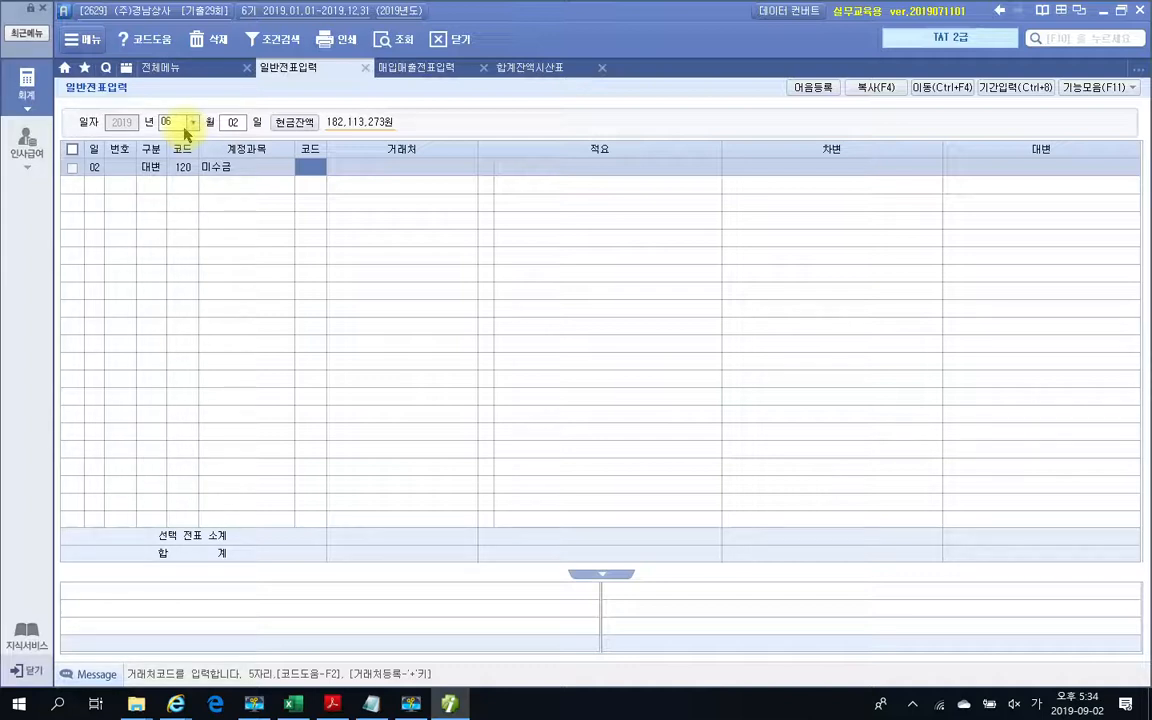
text(오델)
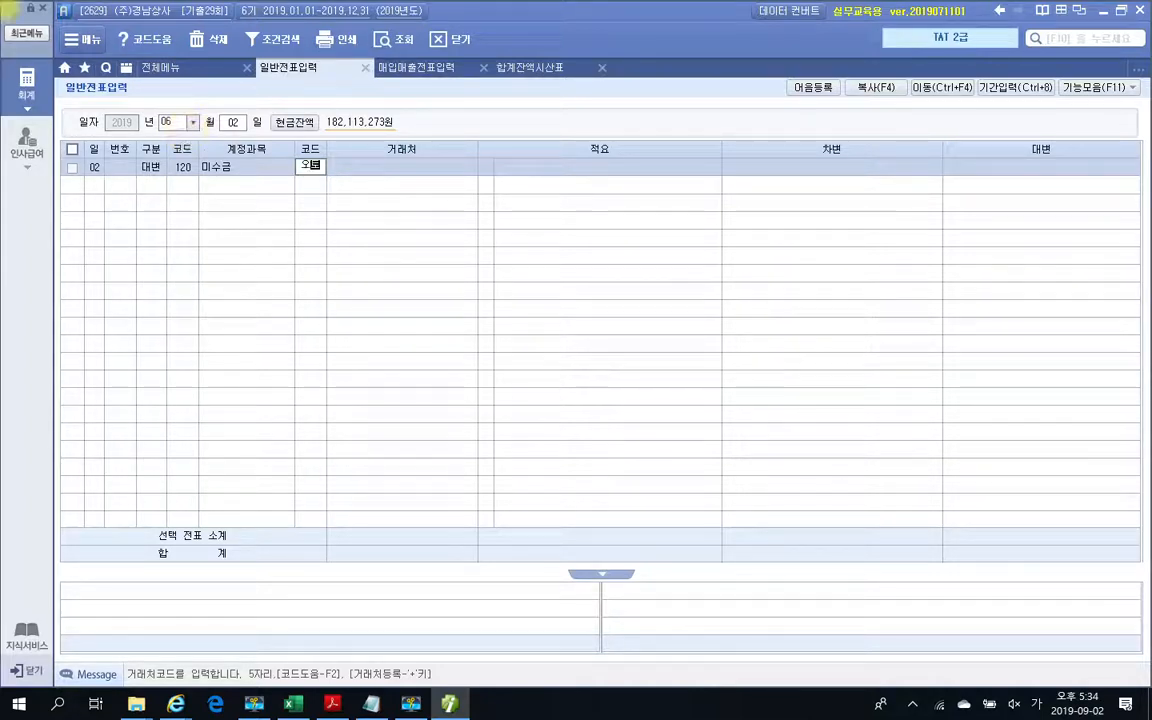
key(Return)
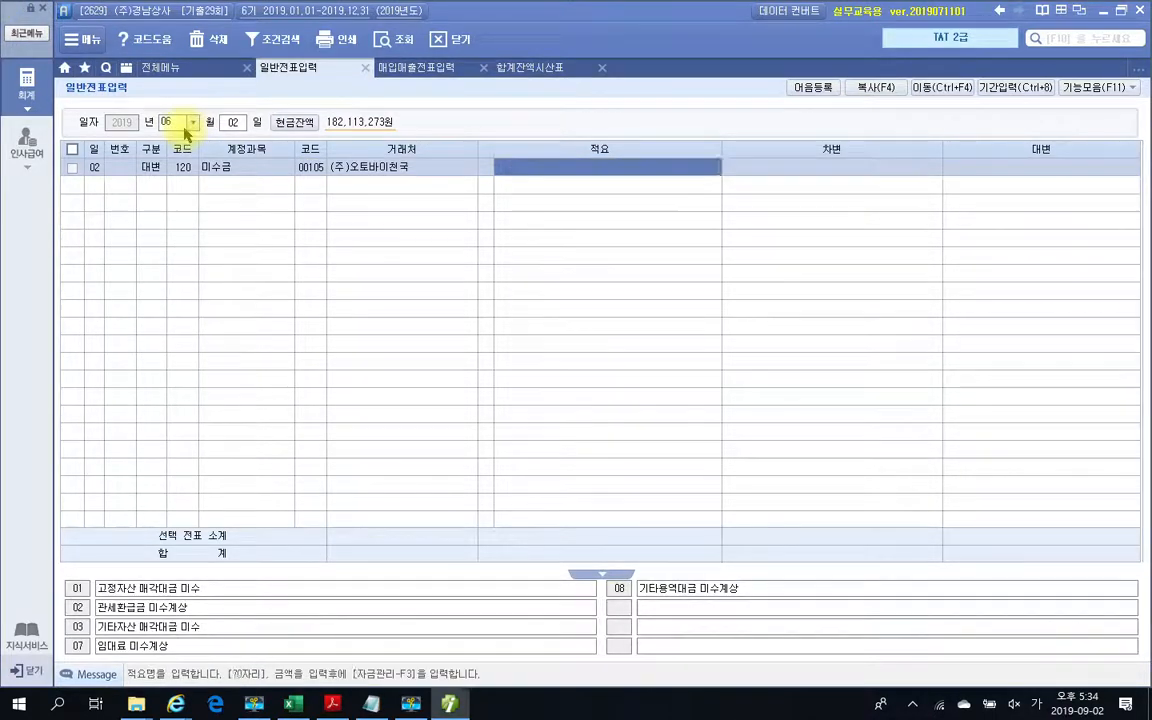
key(Return)
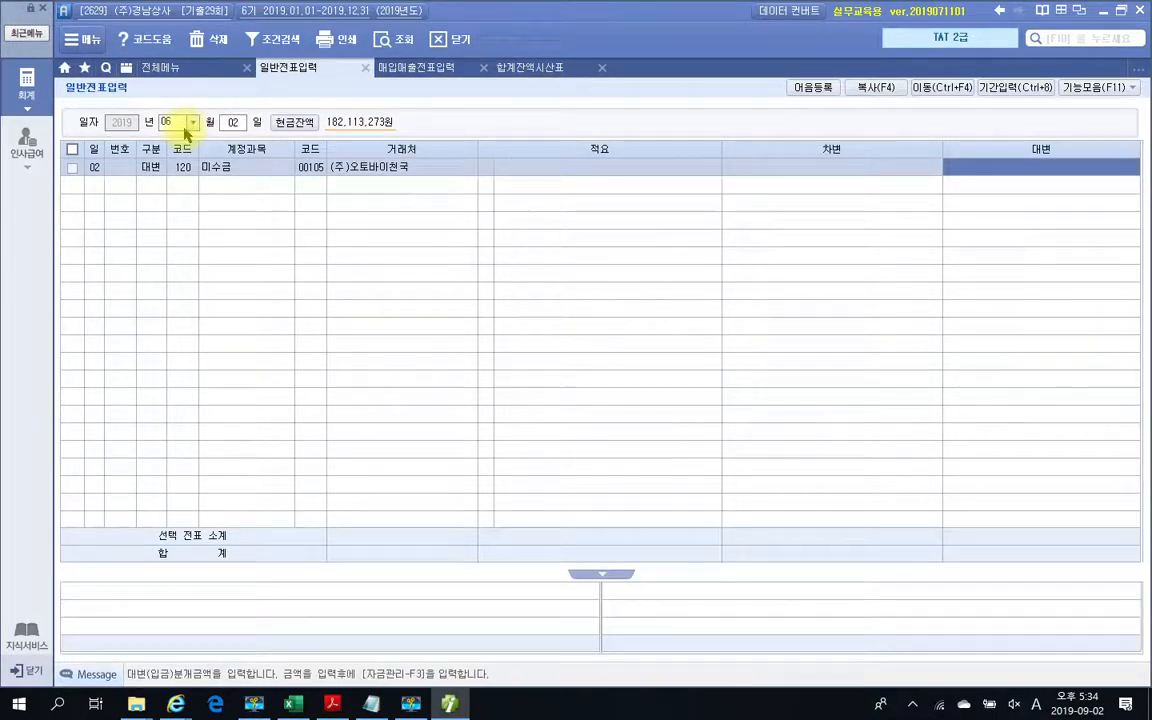
text(4,400,000)
key(Return)
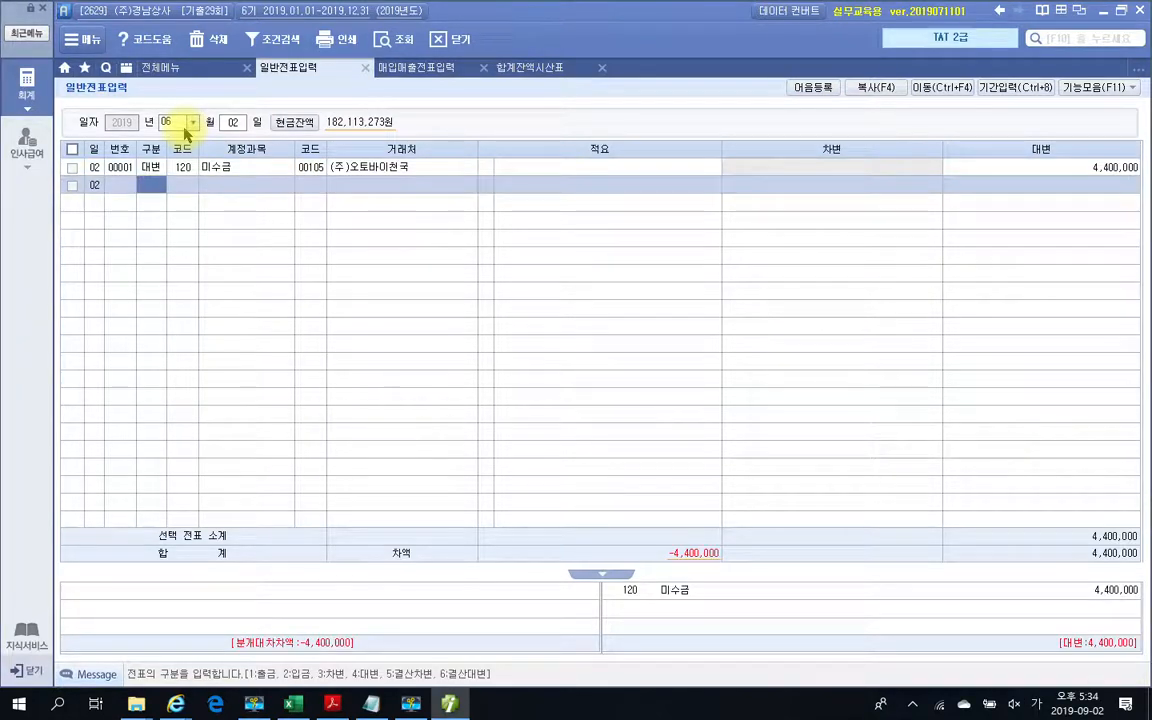
Add a 차변 line for the 미수금 allowance account 대손충당금 (121), without a 거래처, for 500,000.
text(3)
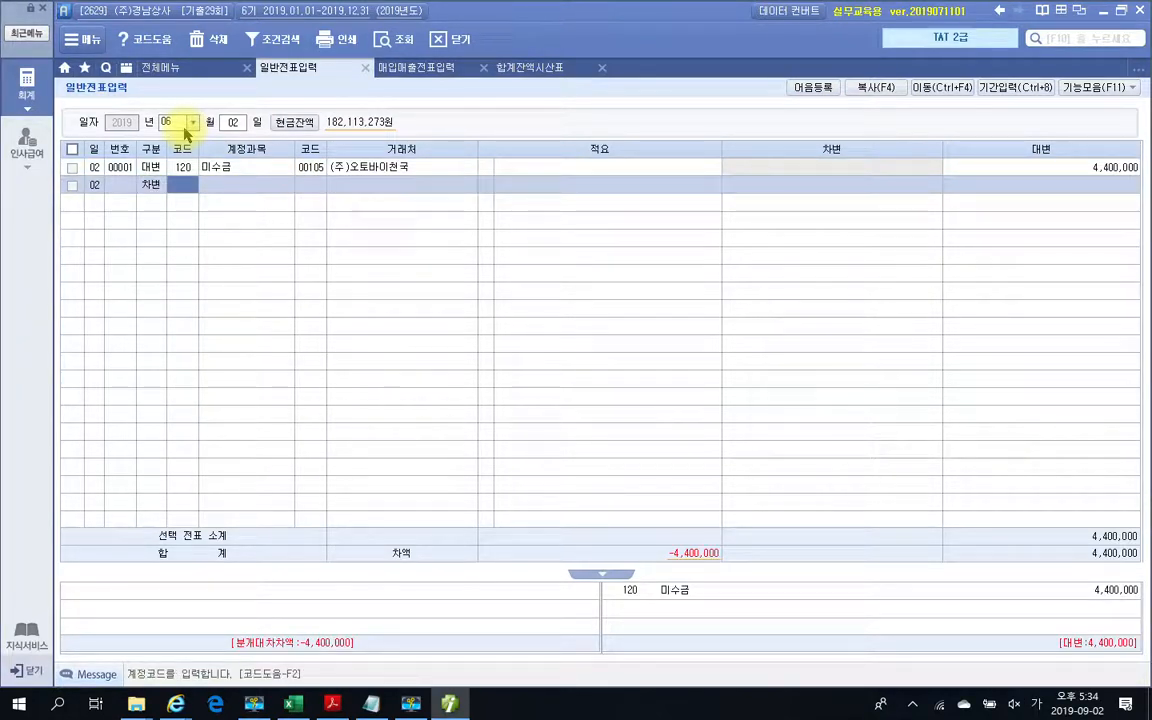
text(121)
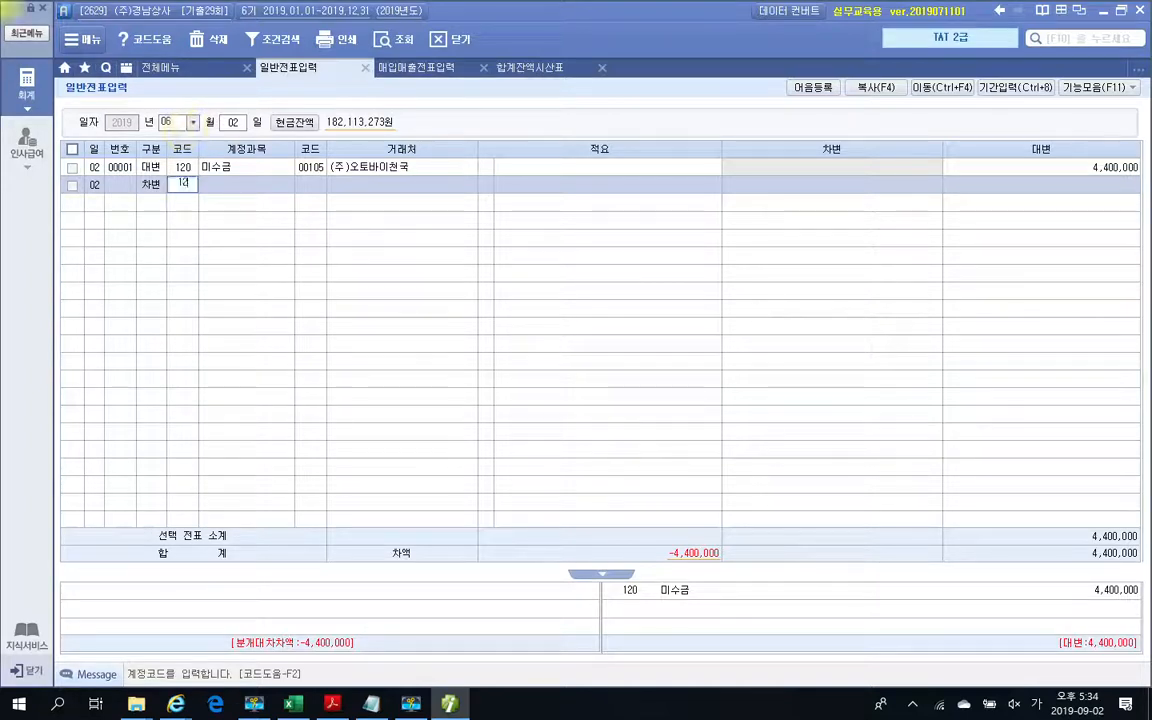
key(Return)
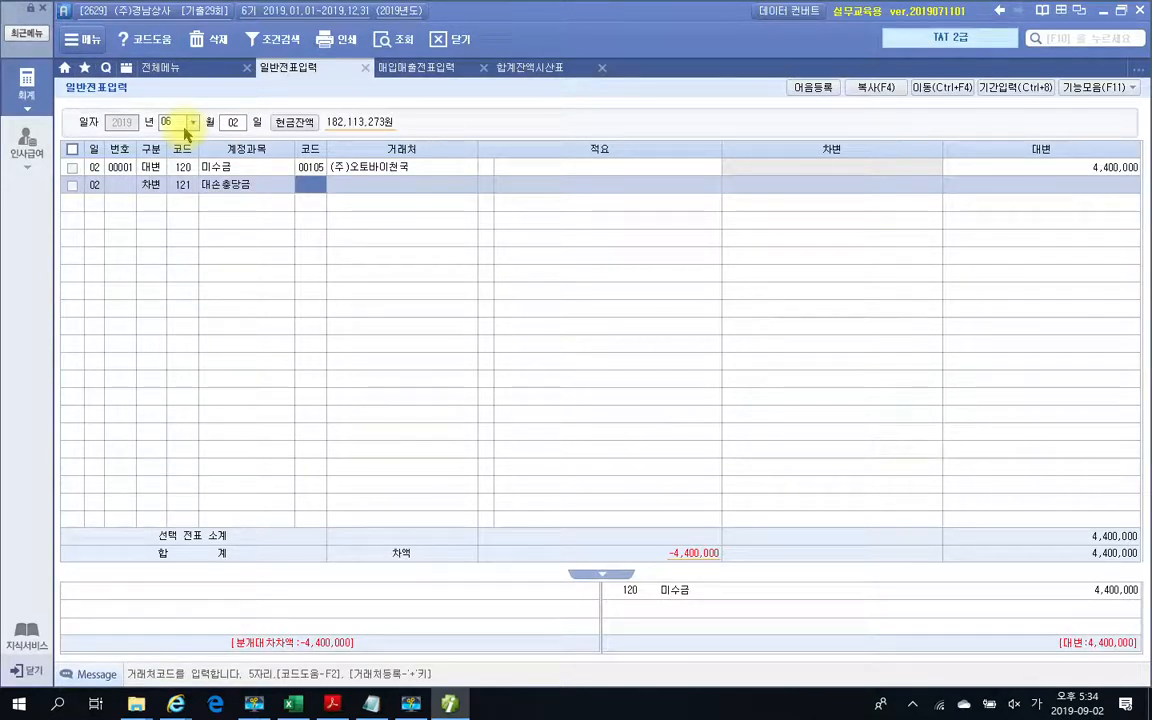
key(Return)
key(Return)
key(Return)
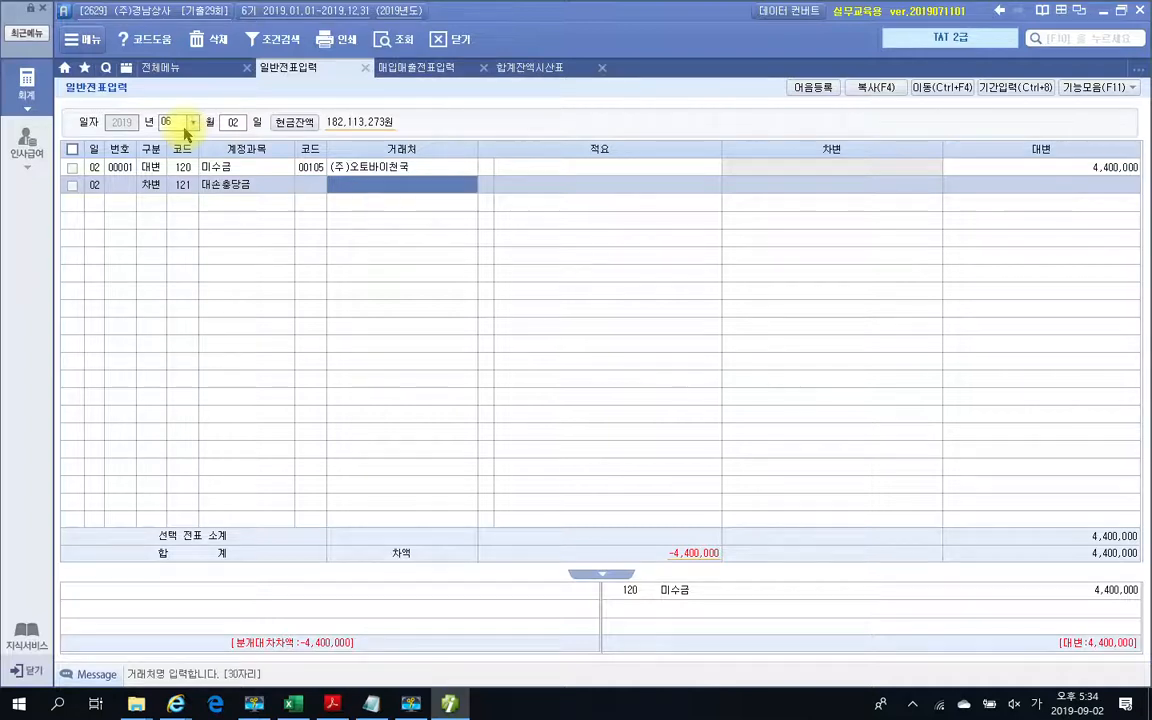
text(500)
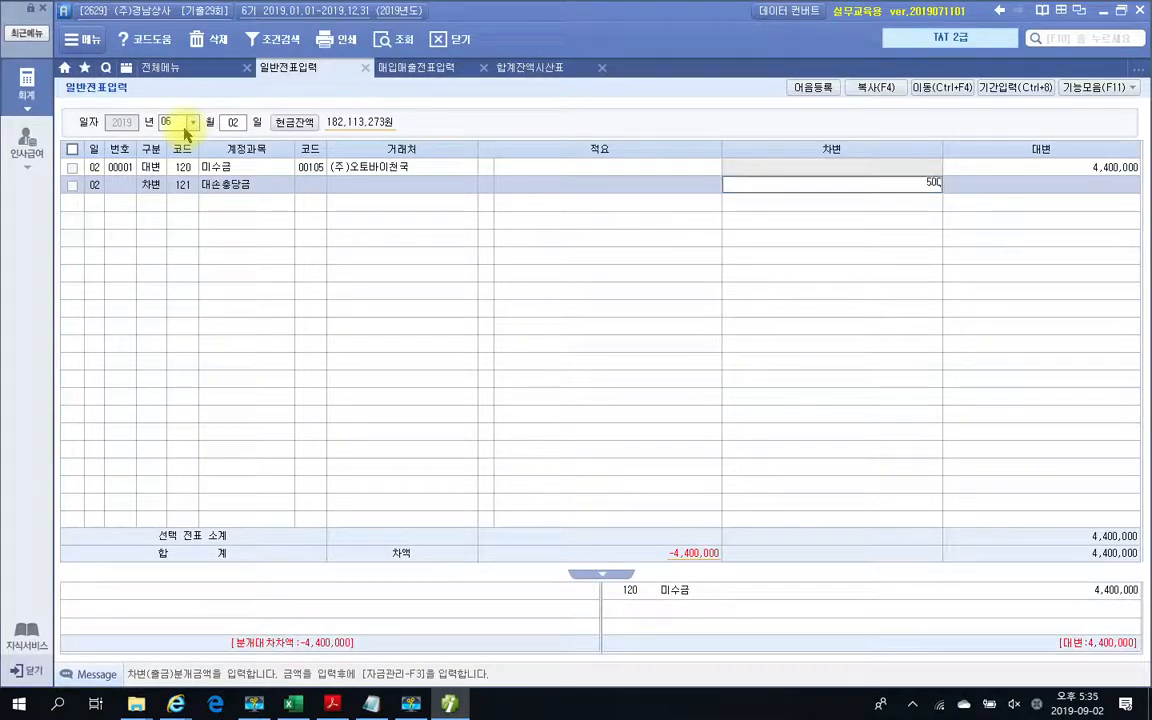
key(Return)
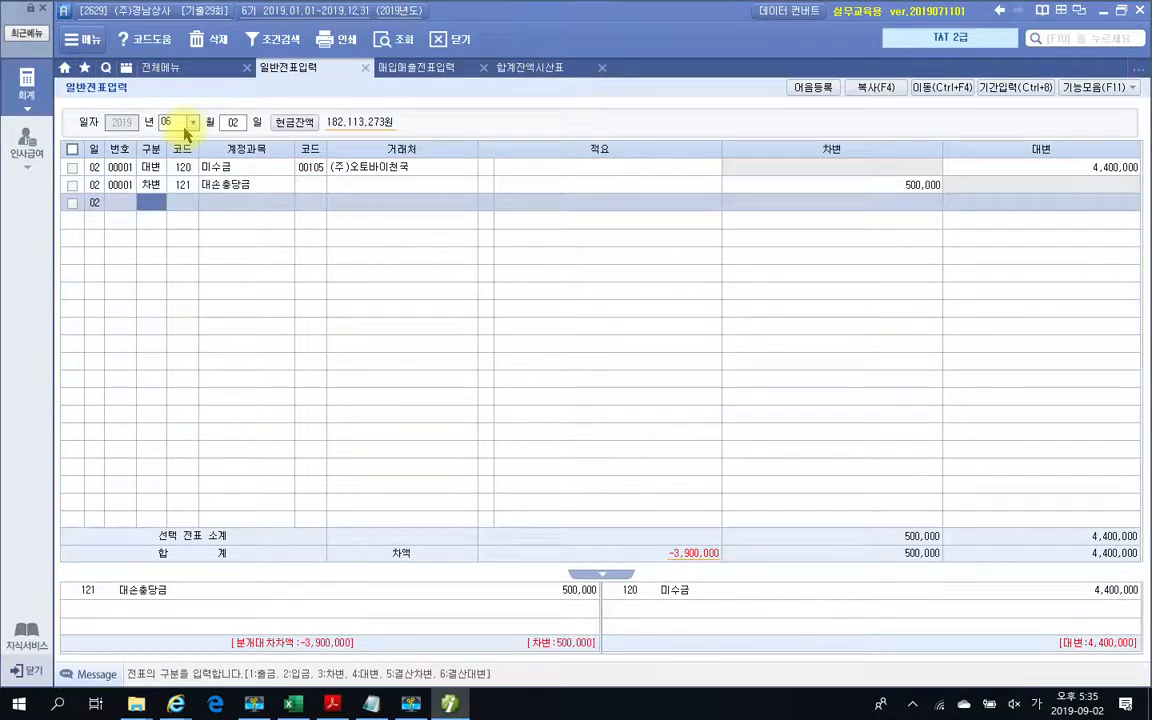
Add a 차변 line for 기타의대손상각비 (934), without a 거래처, for 3,900,000.
text(3)
key(Return)
text(ㄱ)
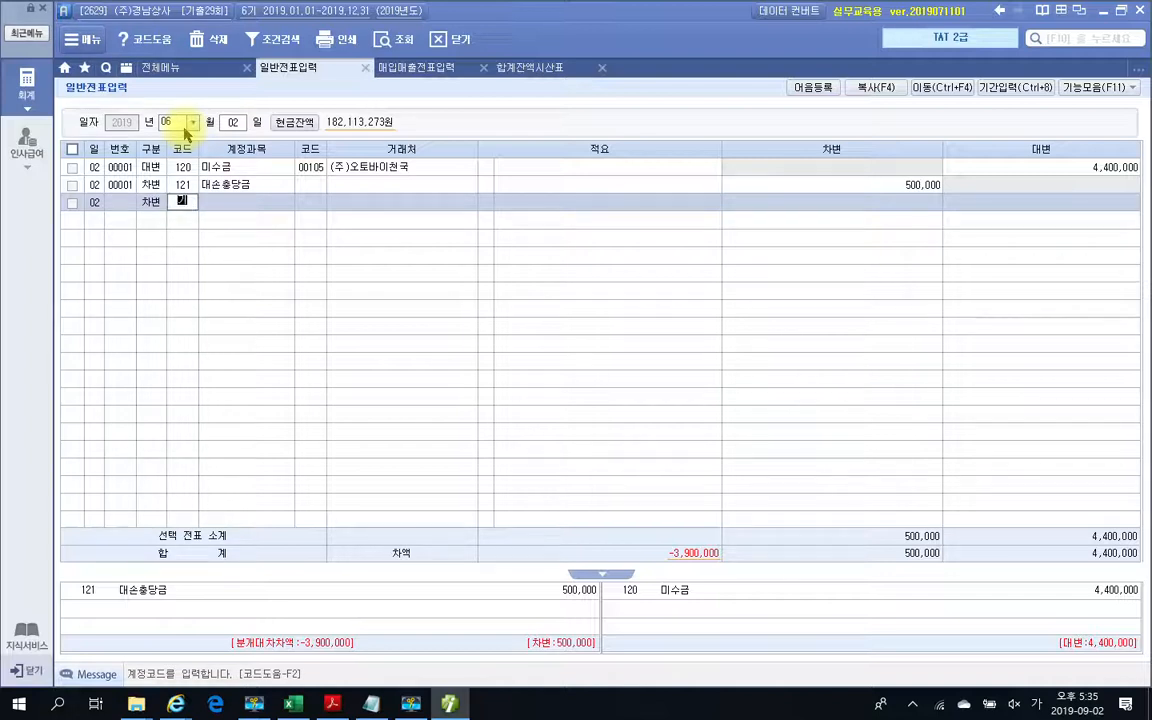
text(타)
key(Return)
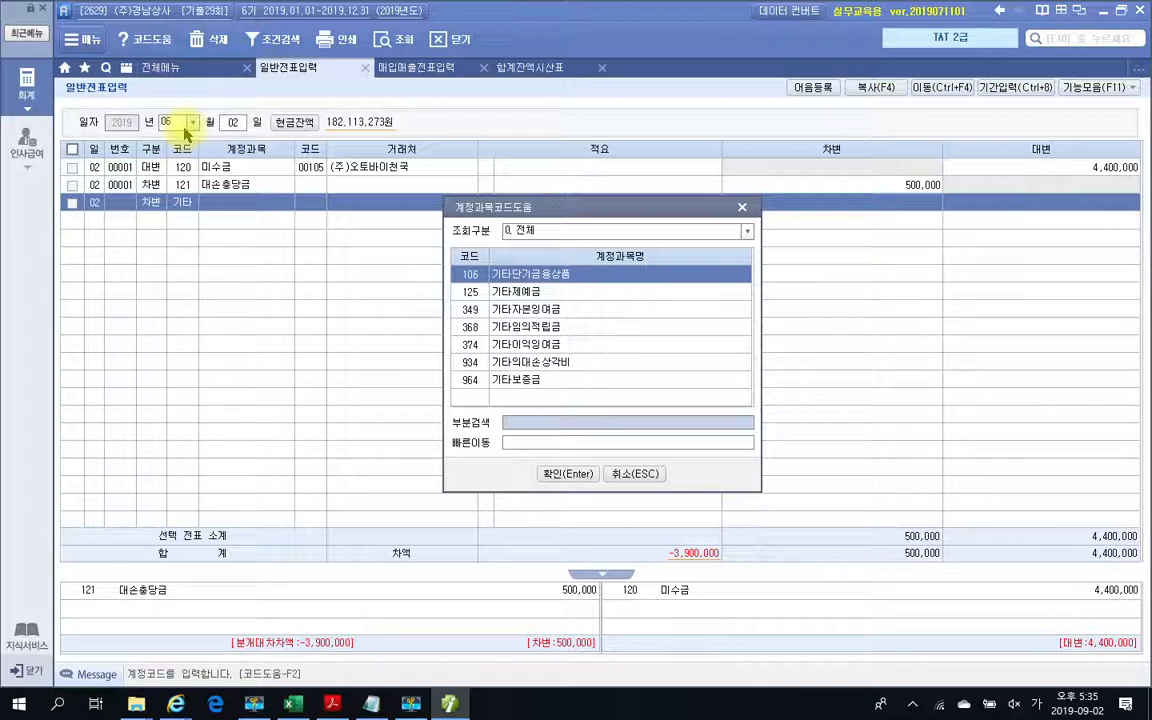
key(Down)
key(Down)
key(Down)
key(Down)
key(Down)
key(Down)
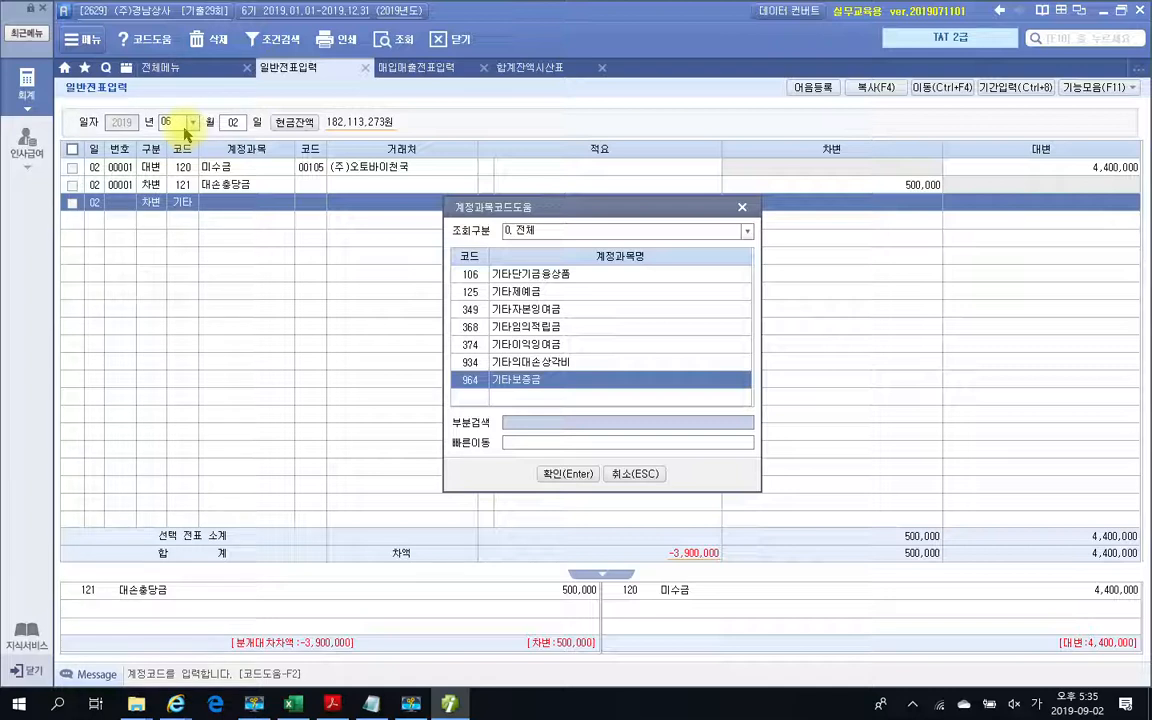
key(Up)
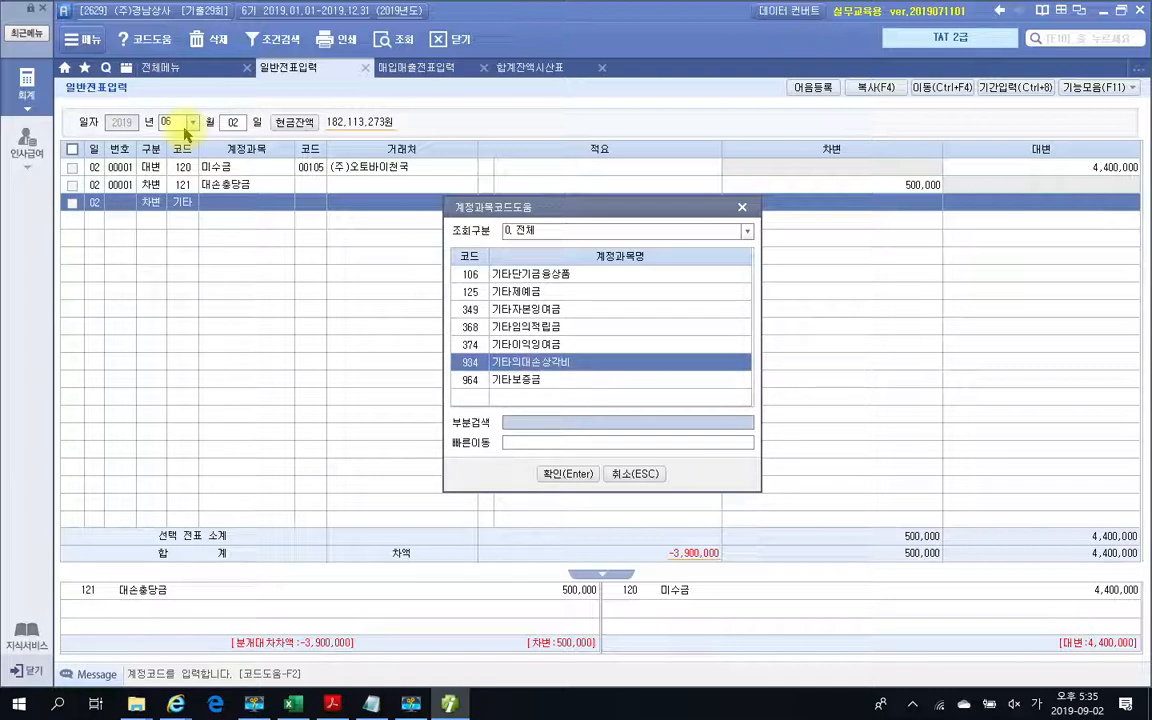
key(Return)
key(Return)
key(Return)
key(Return)
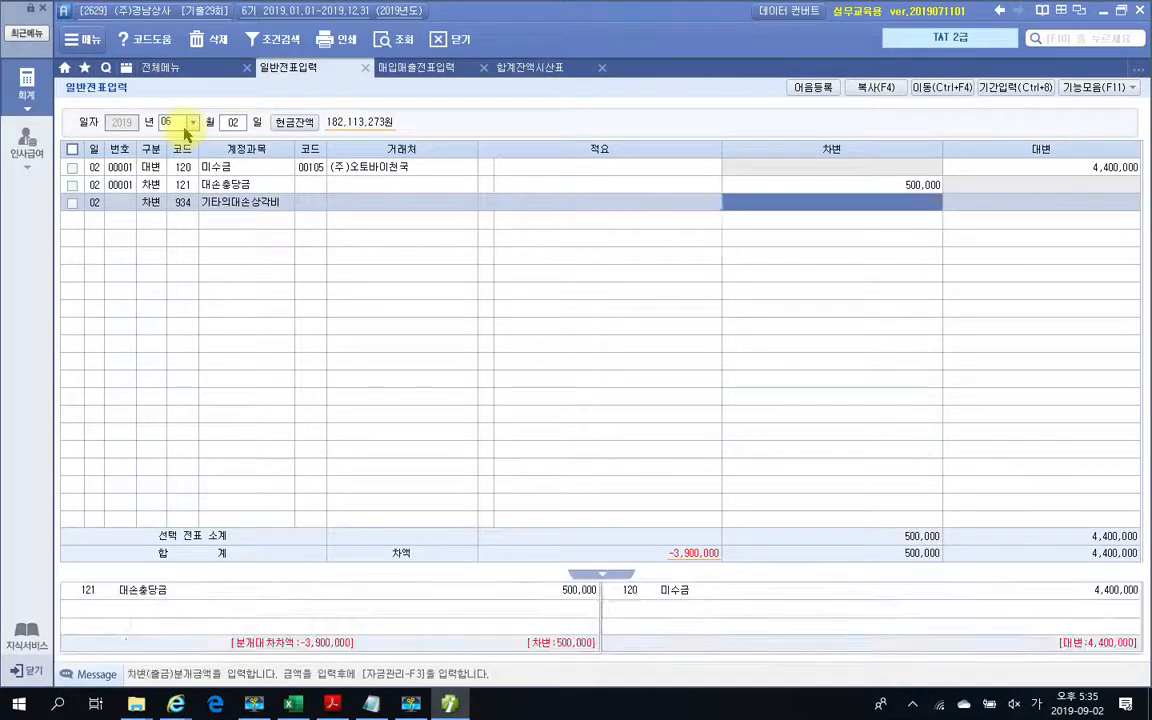
text(3,900,000)
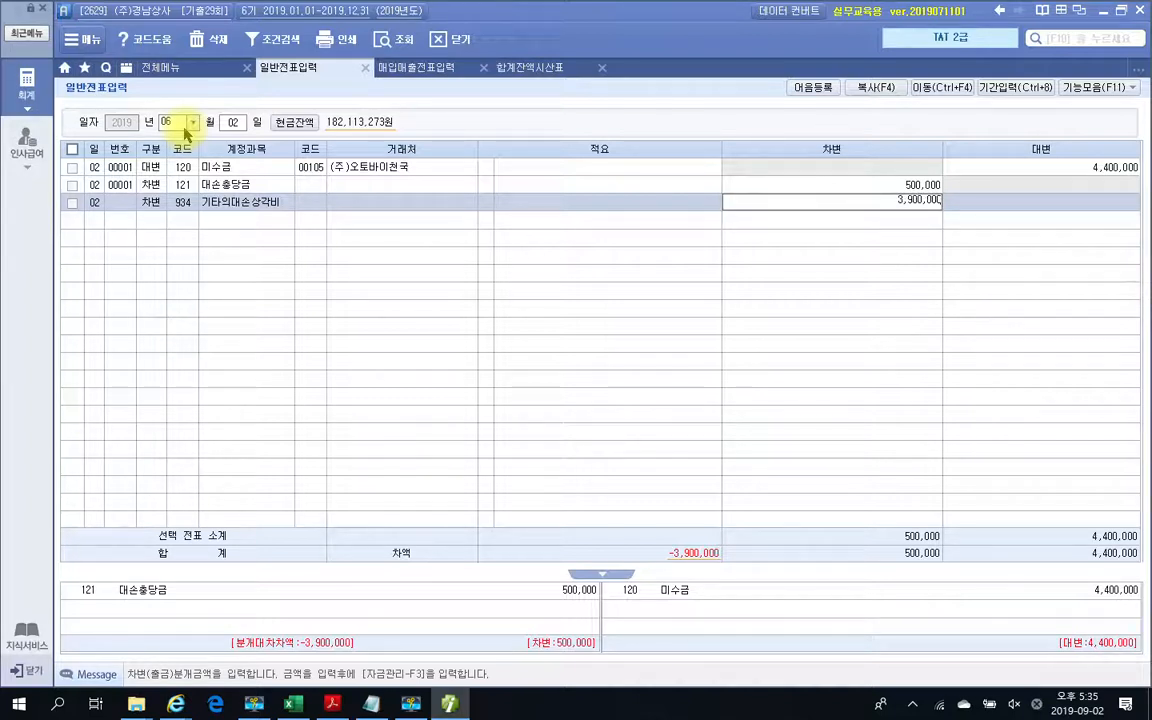
key(Return)
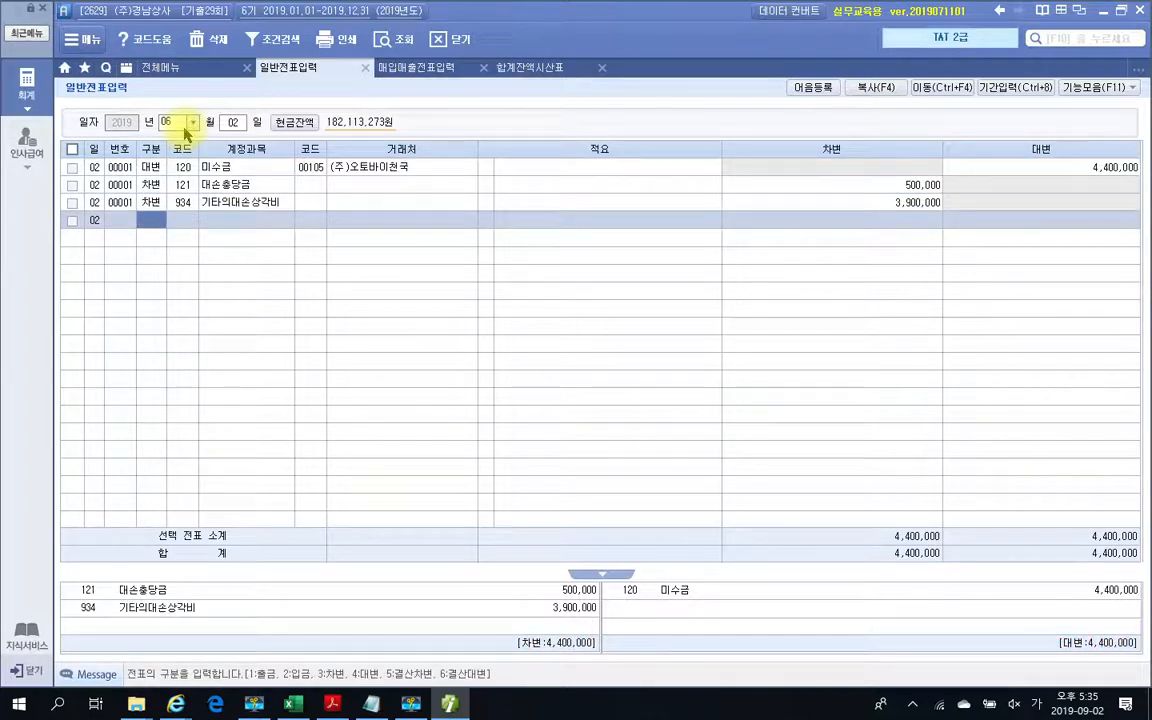
Review the account codes of the 미수금, 대손충당금 and 기타의대손상각비 lines in the June 2 voucher.
click(182, 184)
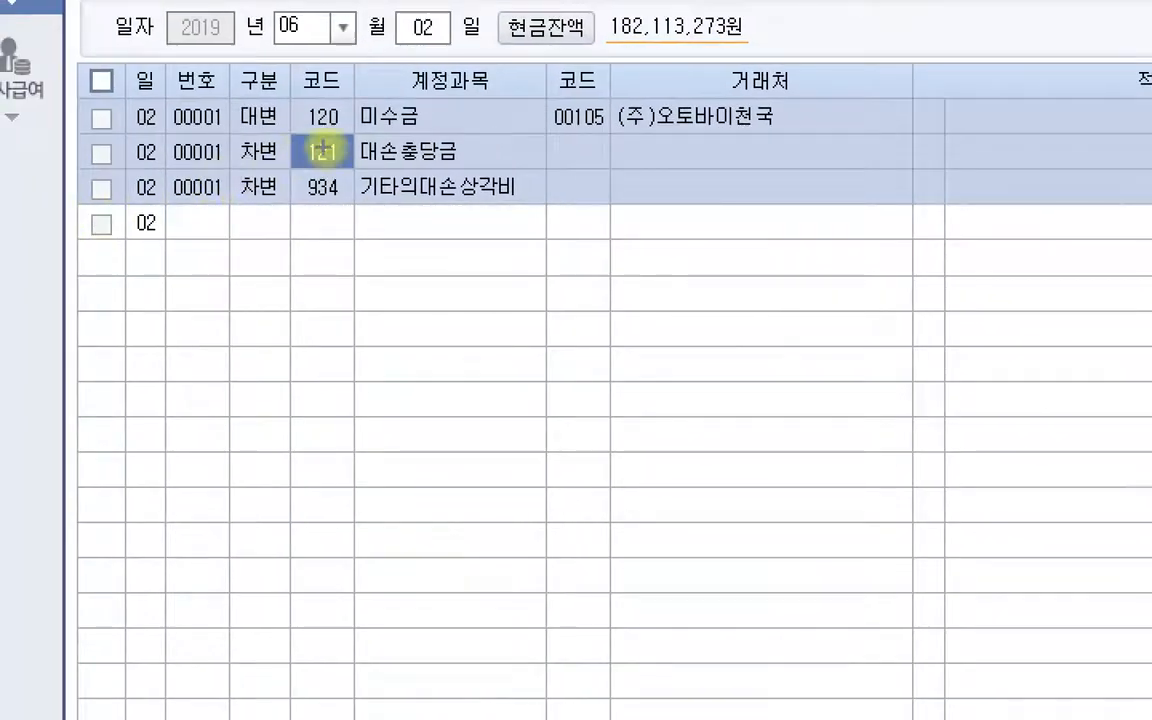
drag(338, 138, 467, 167)
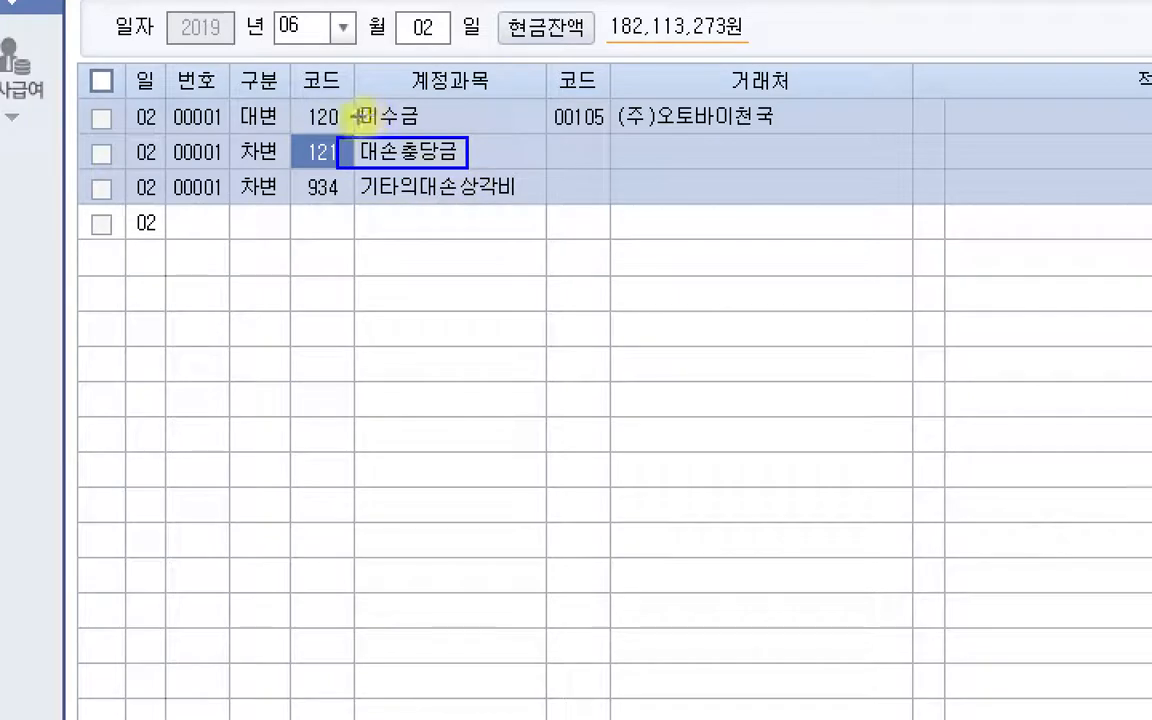
mouse_move(345, 124)
mouse_down()
mouse_move(303, 126)
mouse_move(322, 162)
mouse_up()
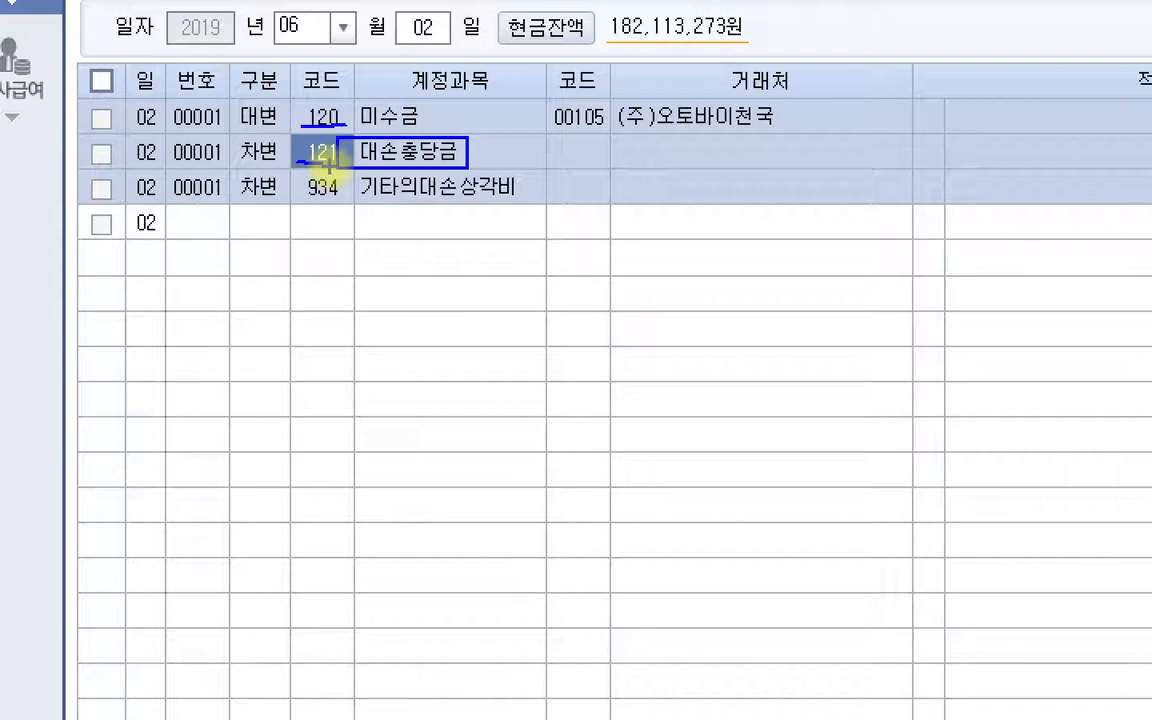
drag(384, 203, 541, 202)
drag(297, 205, 343, 205)
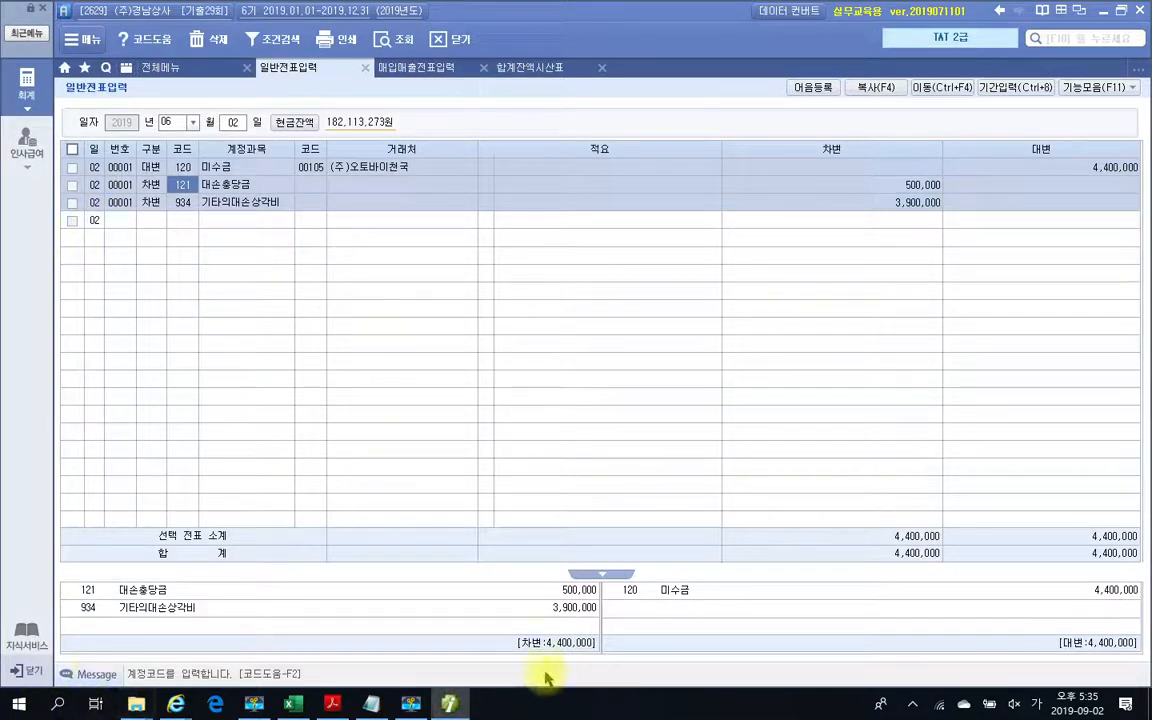
Switch to the exam PDF in Acrobat Reader and read 문제 2 부가가치세, problem 1 과세매출자료의 전자세금계산서 발행.
click(452, 704)
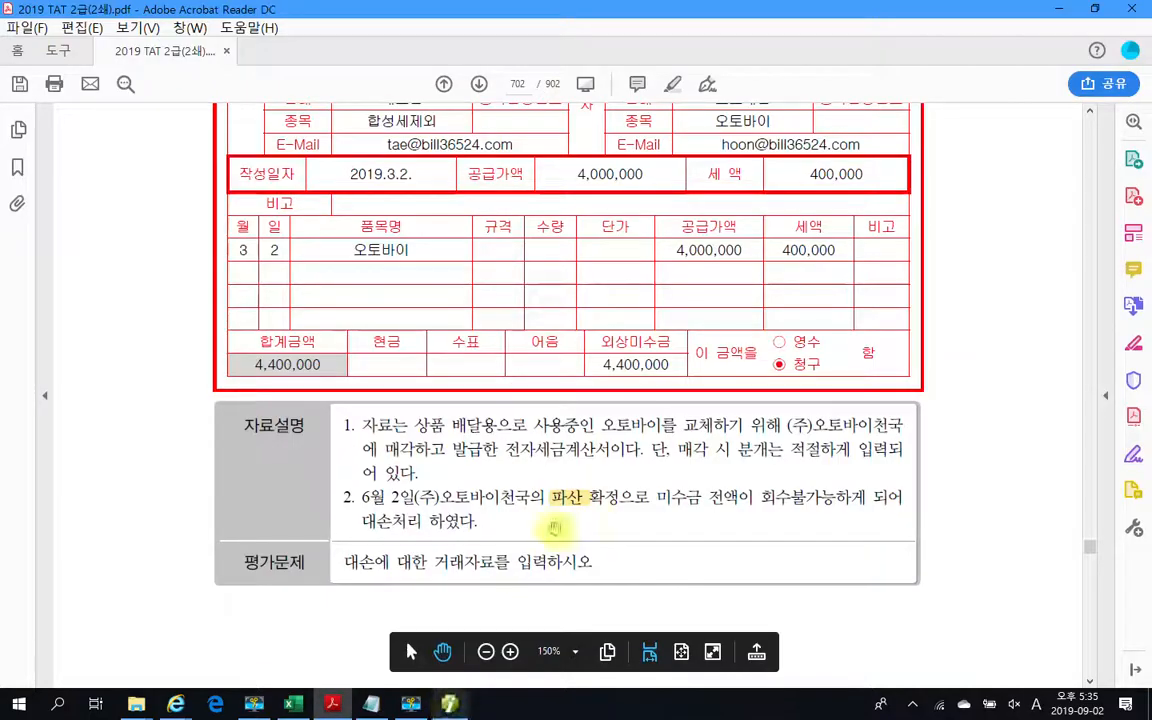
scroll(735, 503, down, 3)
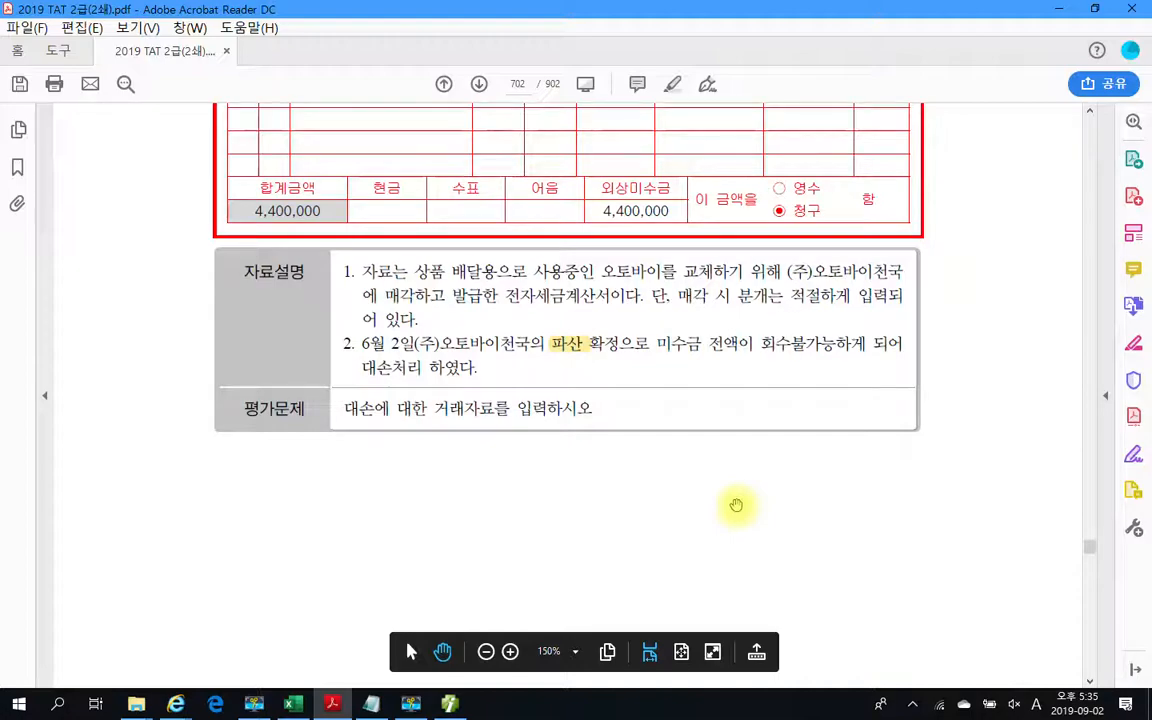
scroll(735, 503, down, 3)
scroll(735, 503, up, 8)
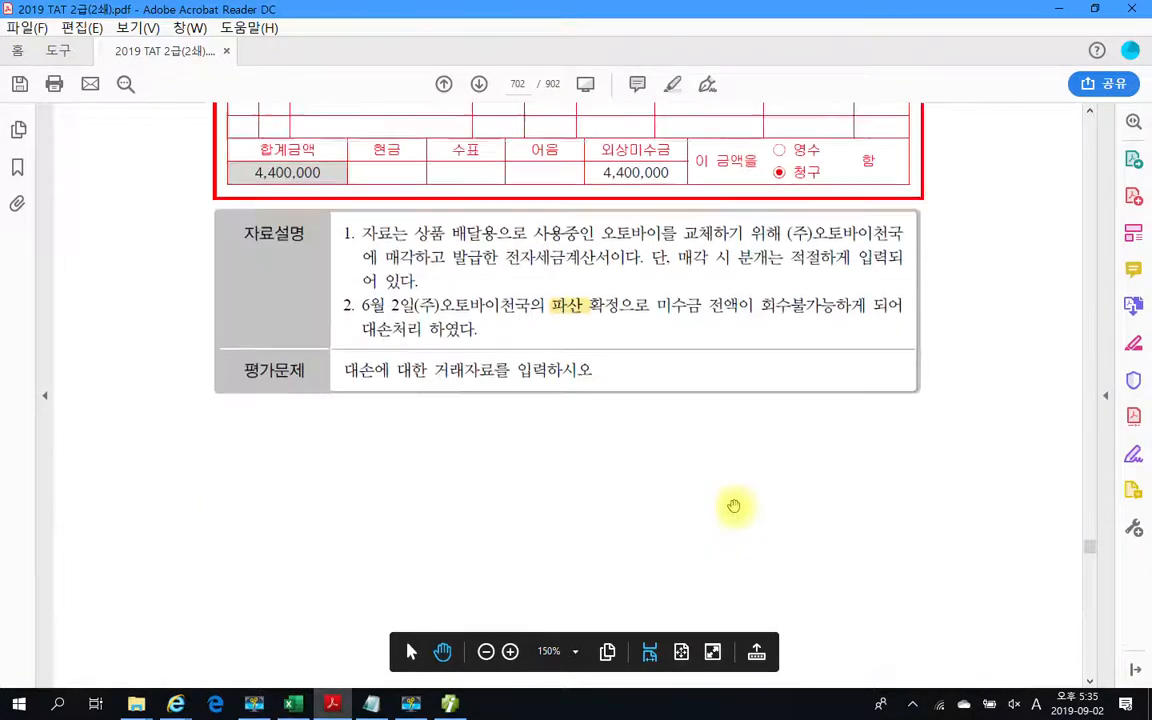
scroll(735, 506, up, 3)
scroll(735, 506, down, 12)
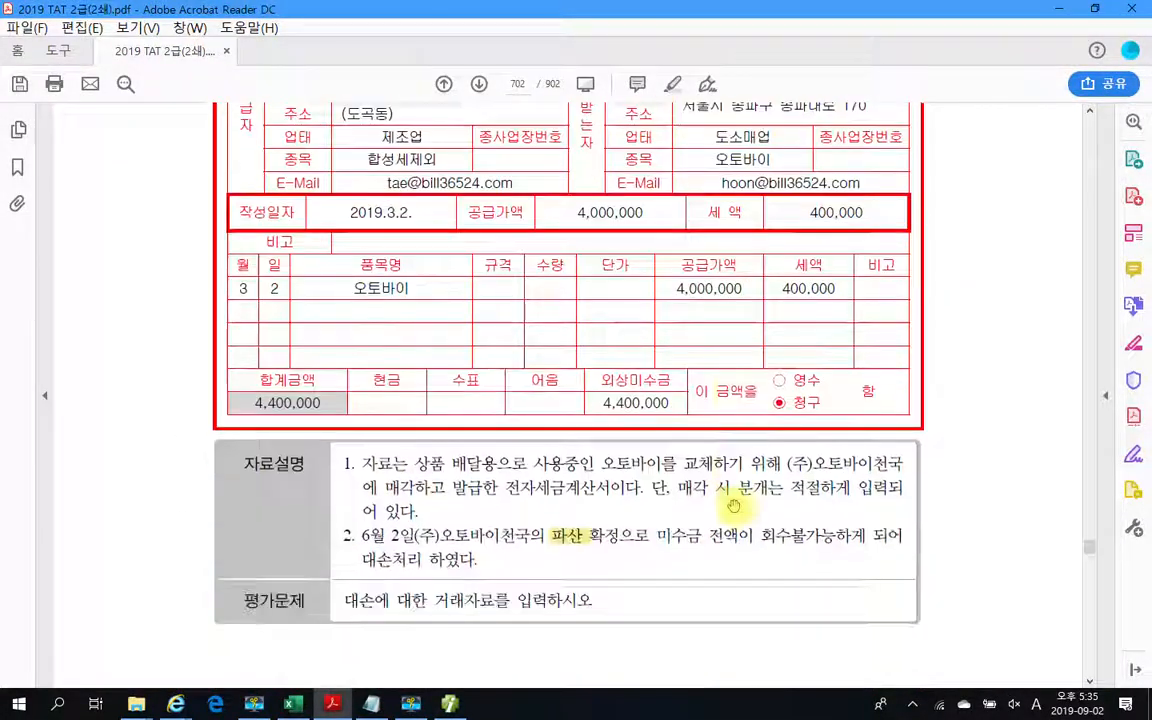
scroll(734, 506, down, 12)
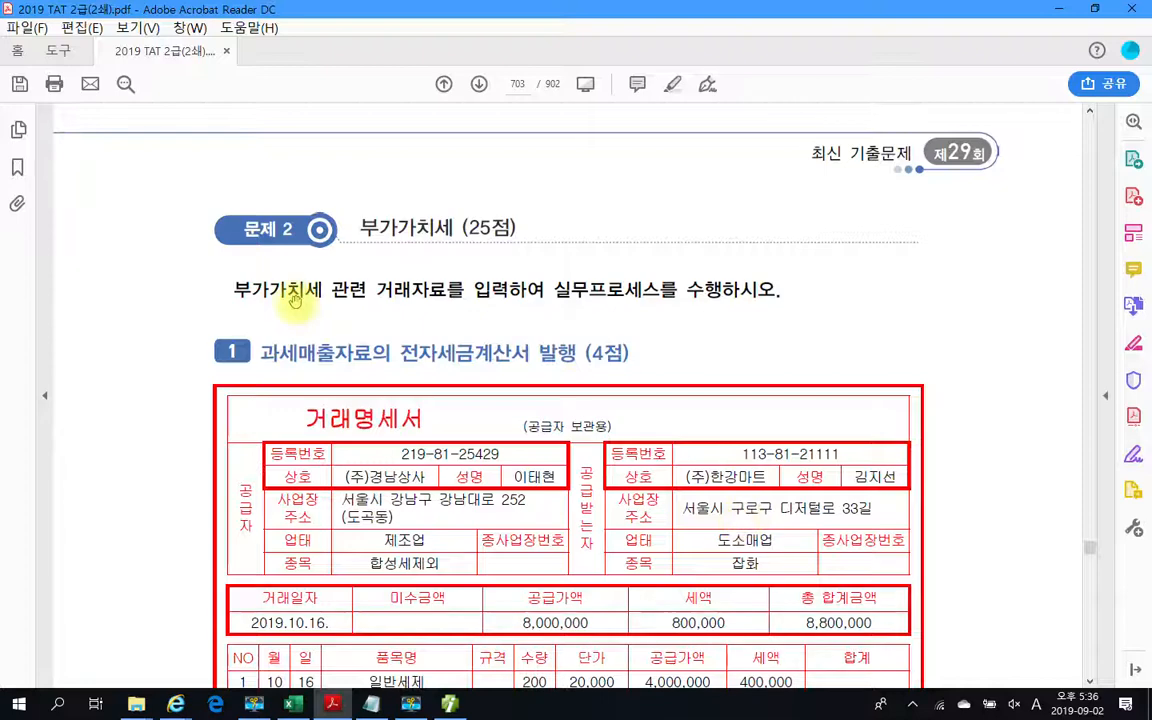
scroll(305, 330, down, 3)
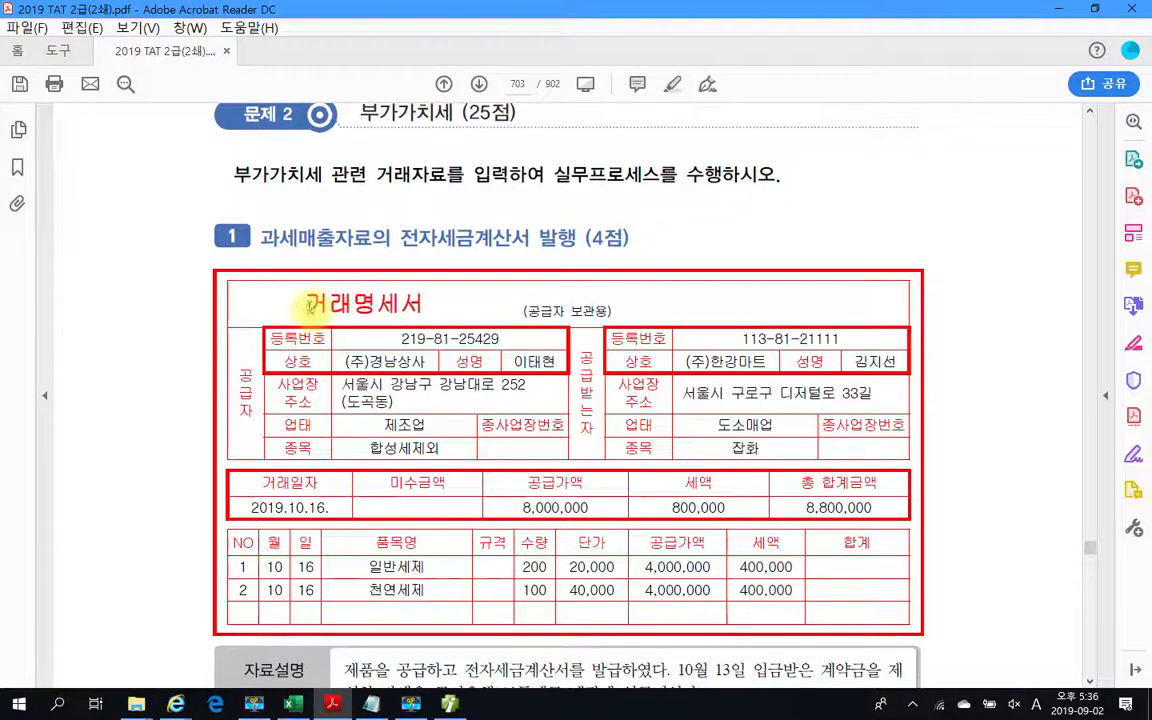
scroll(489, 272, down, 2)
scroll(491, 276, down, 4)
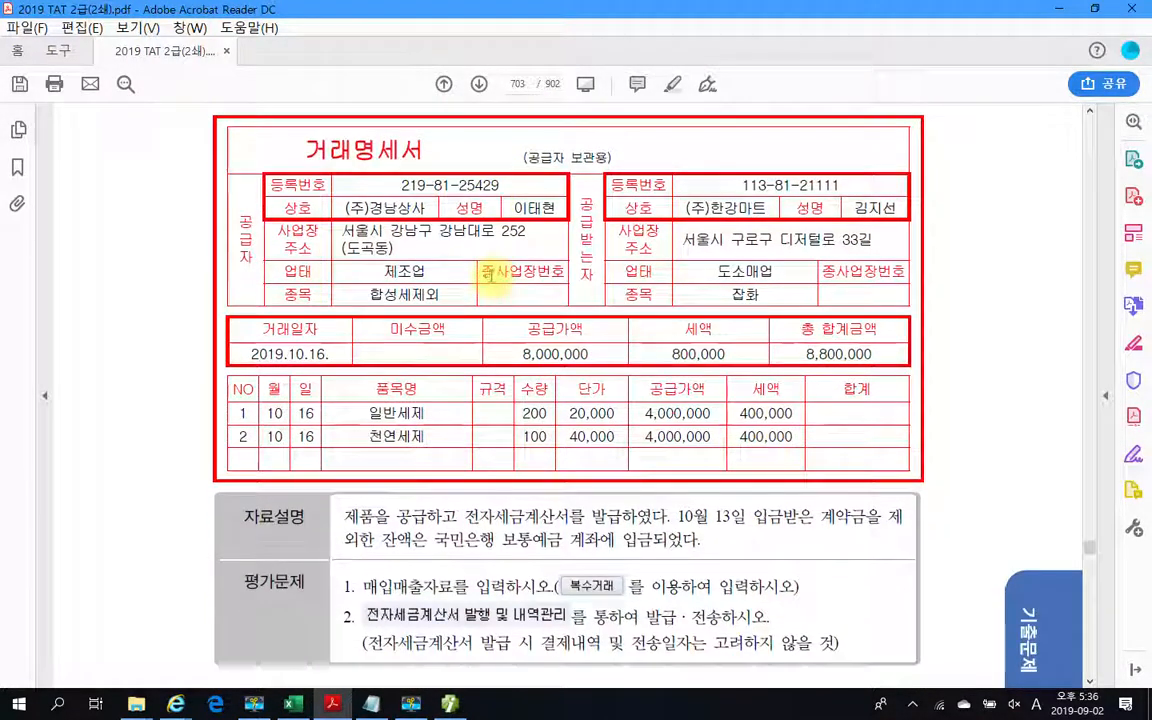
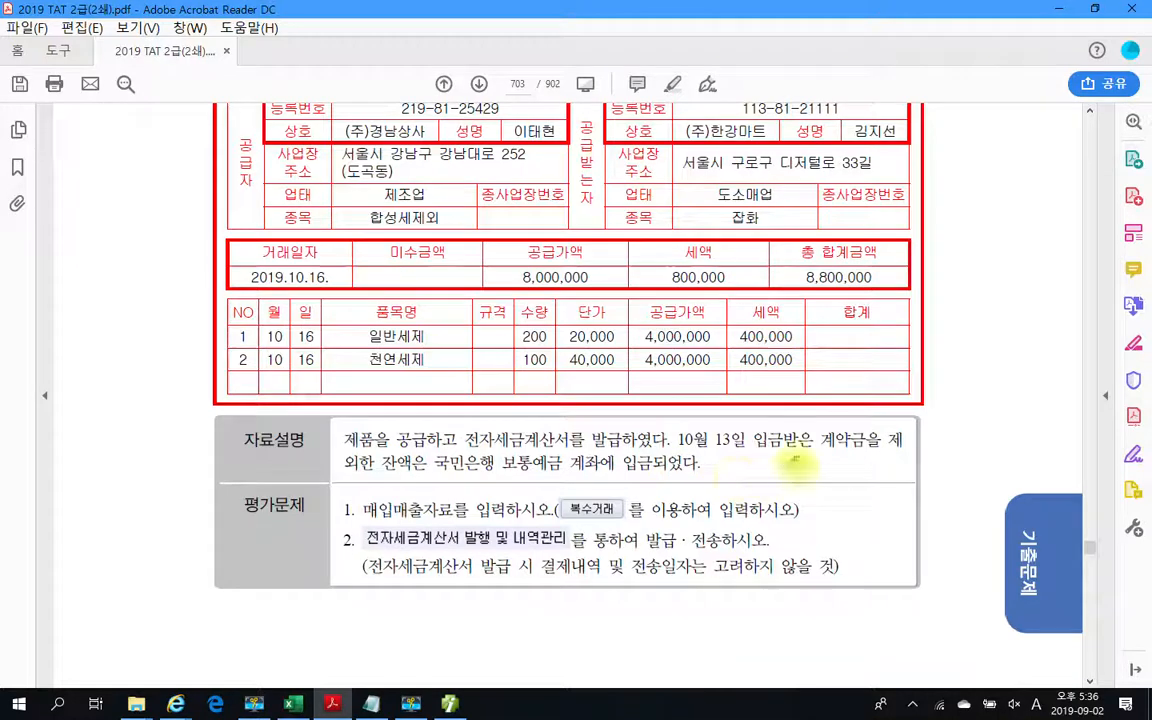
Highlight the text "10월 13일 입금받은" in problem 1's 자료설명.
drag(670, 438, 813, 440)
right_click(760, 445)
click(745, 492)
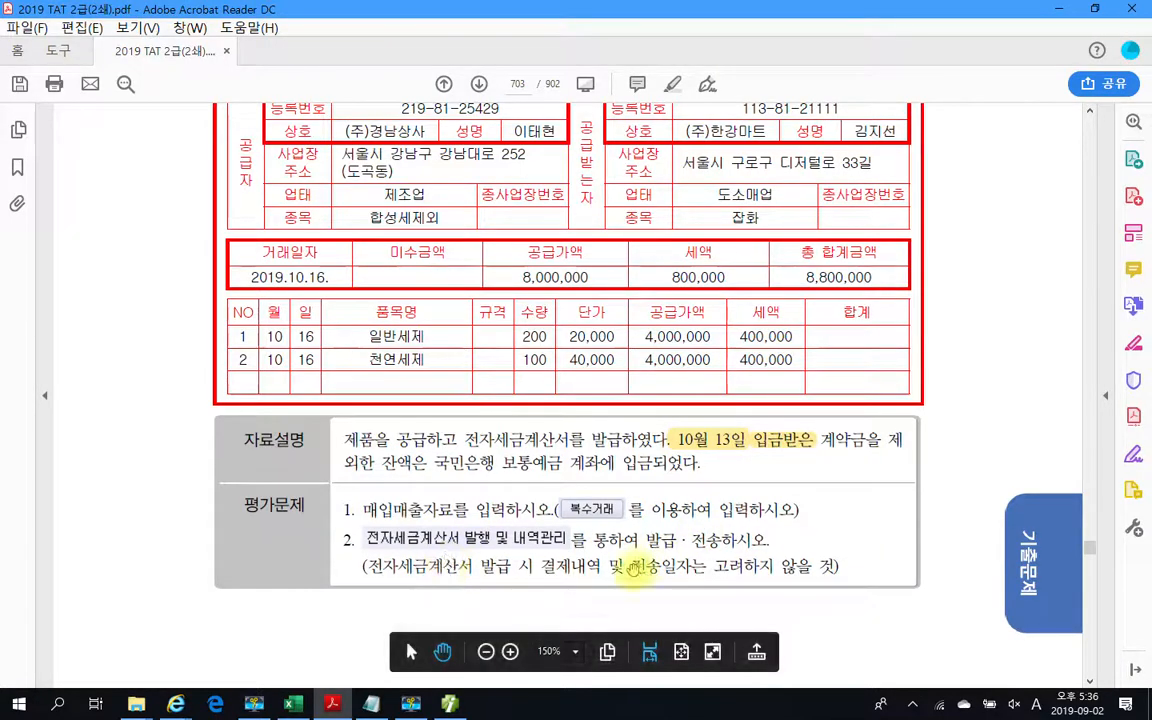
Review the October 16 transaction statement, then look up the October 13 vouchers in the accounting program's general voucher entry (일반전표입력).
scroll(270, 470, up, 3)
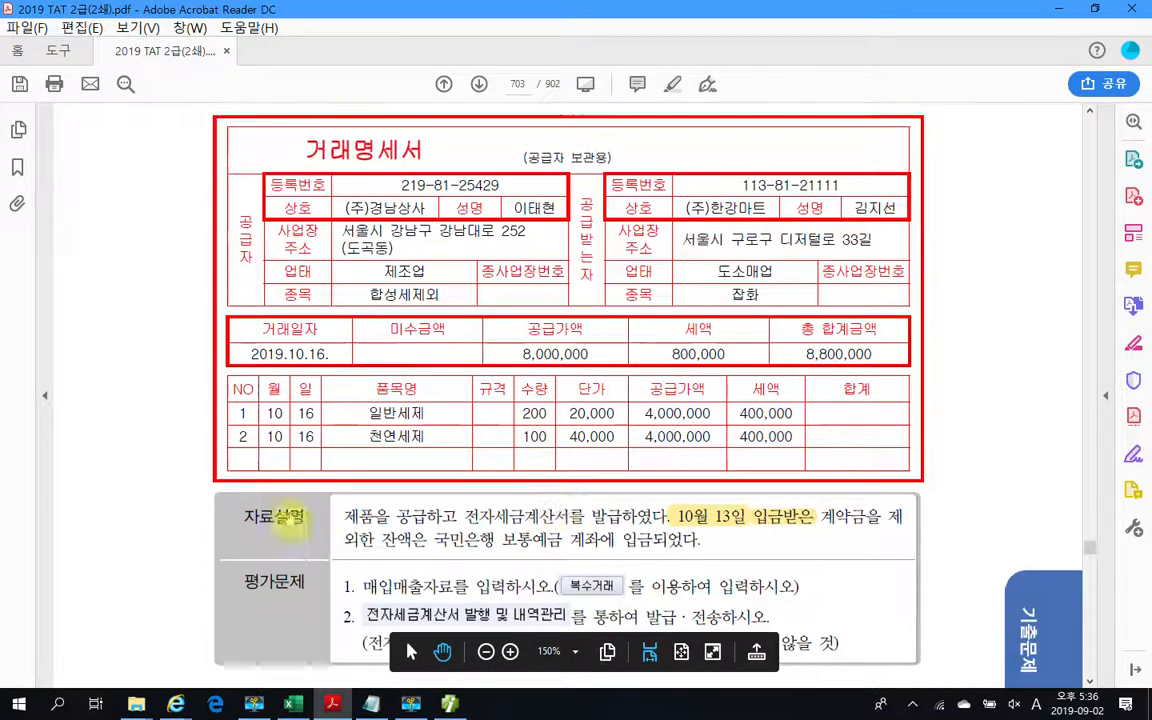
scroll(220, 460, down, 1)
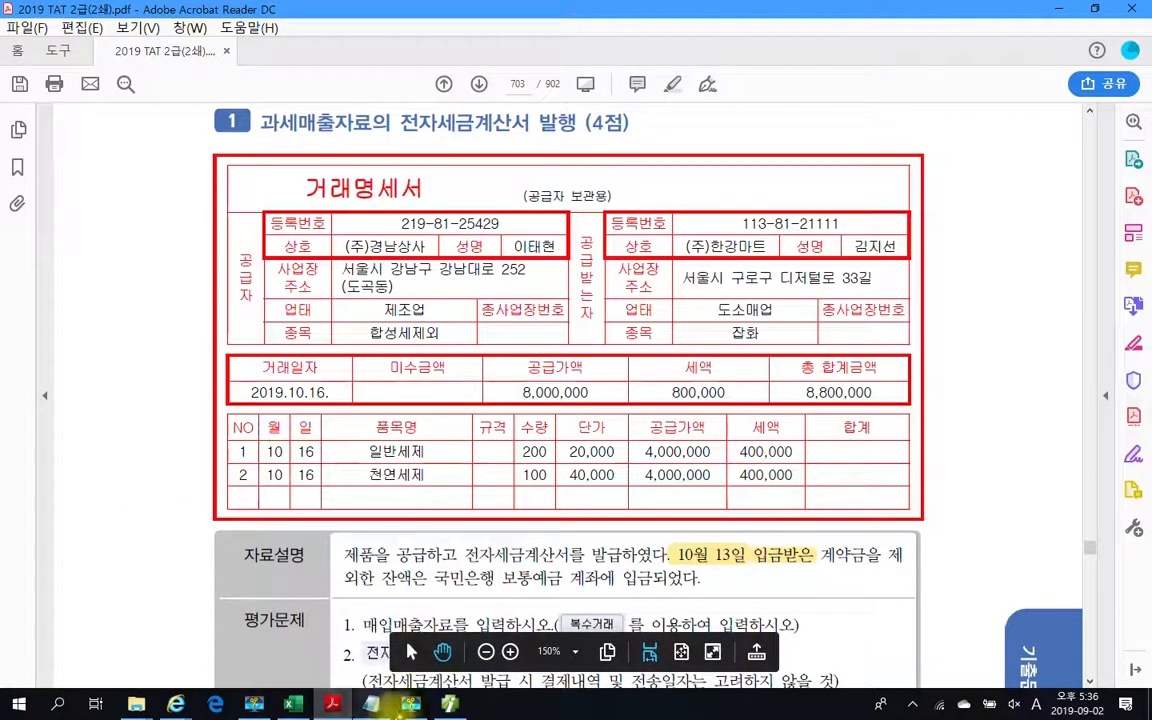
mouse_move(450, 707)
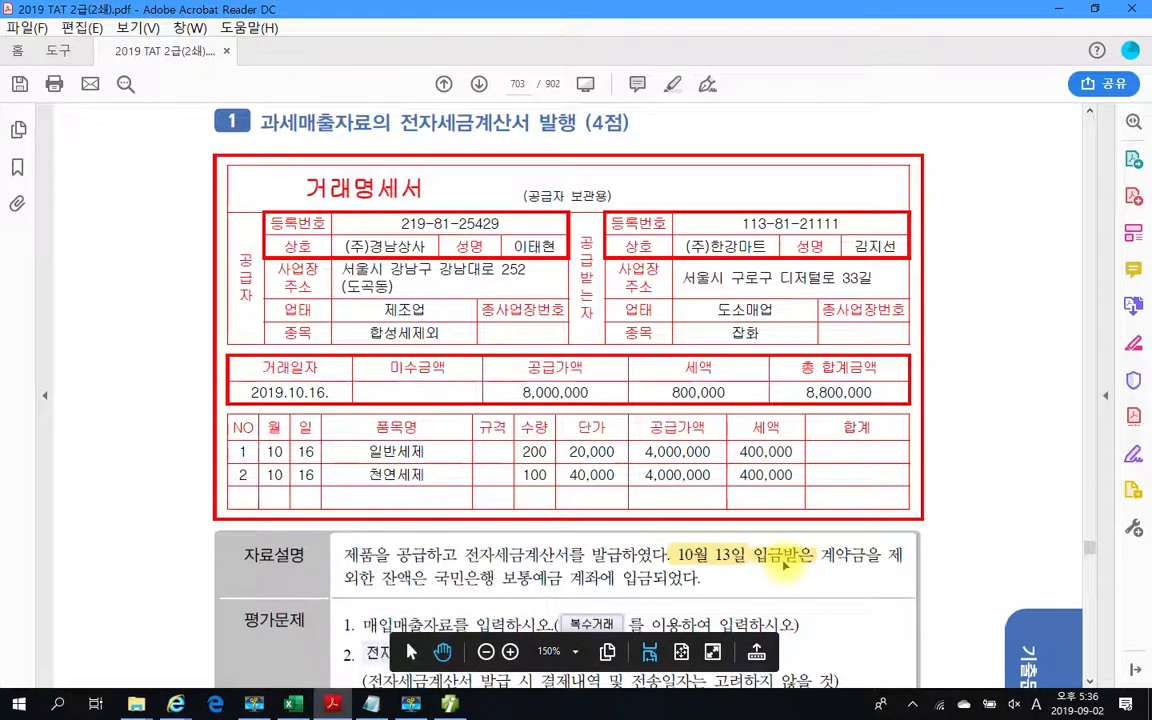
click(440, 708)
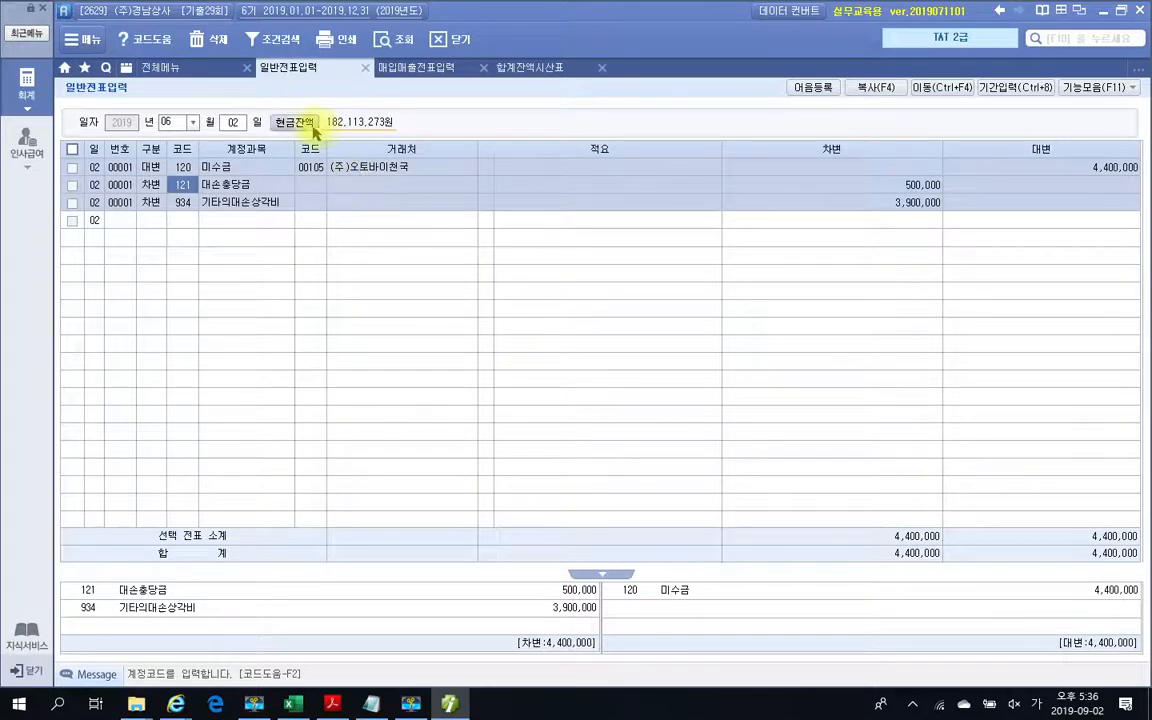
text(10)
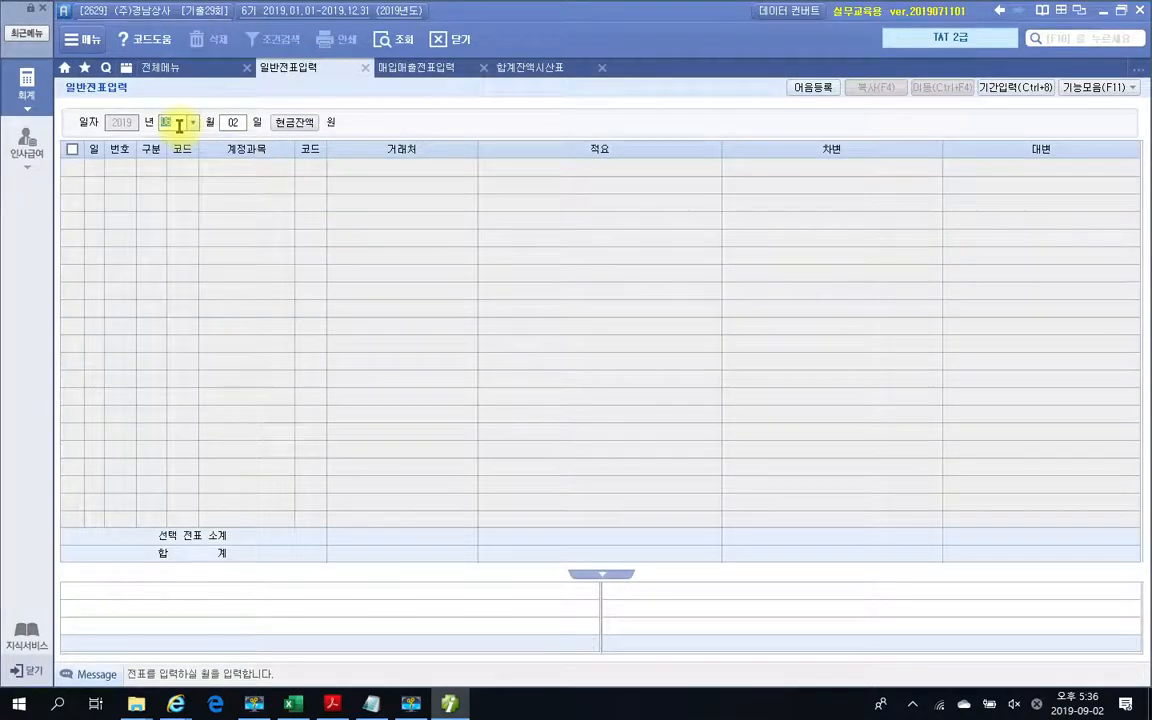
text(13)
key(Return)
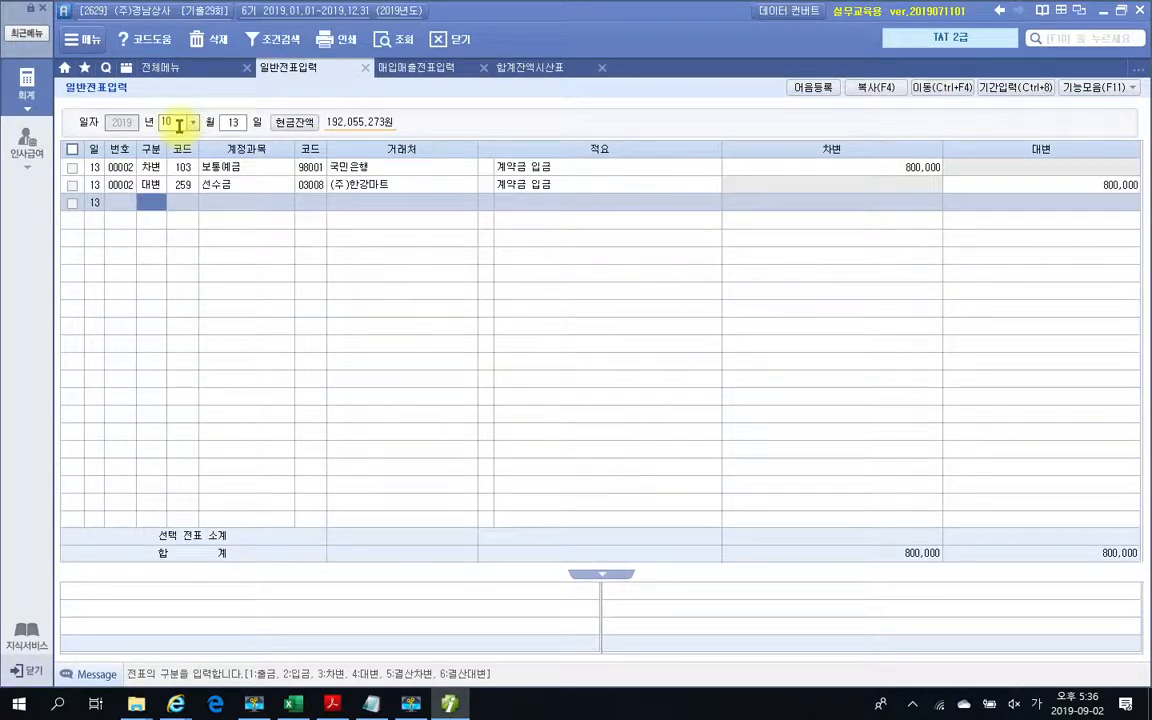
click(204, 186)
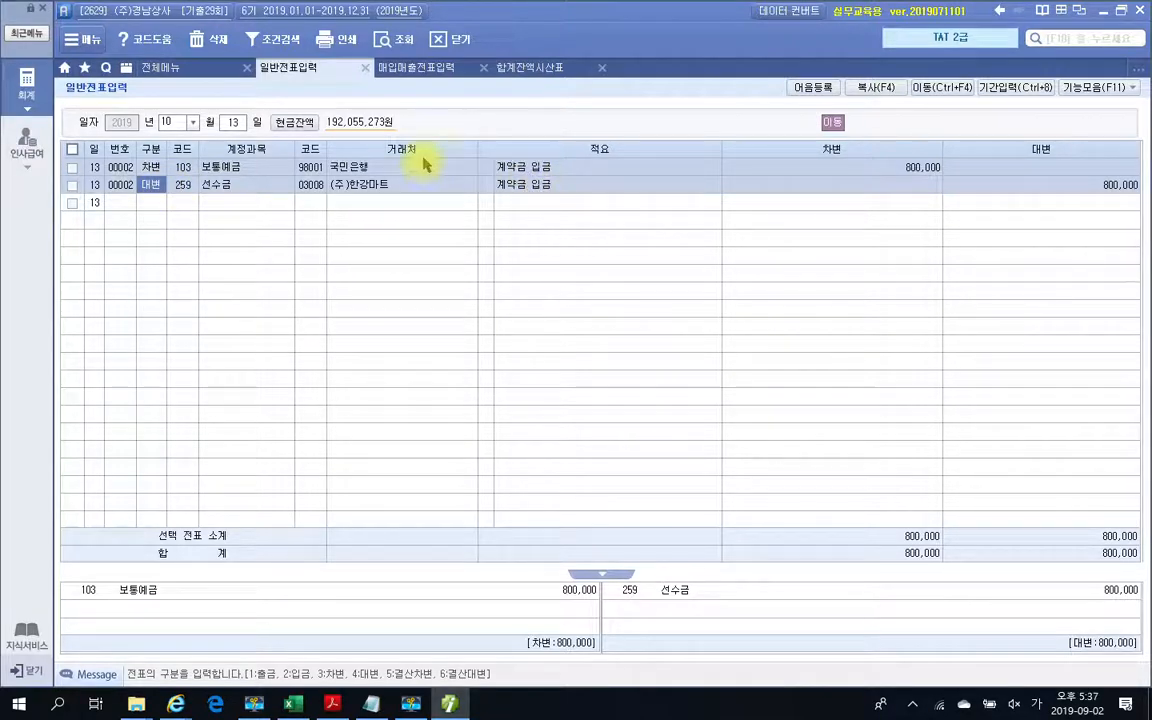
In the purchase/sales voucher entry (매입매출전표입력), start a voucher dated October 16 with type 11 과세 (taxable sale).
click(388, 68)
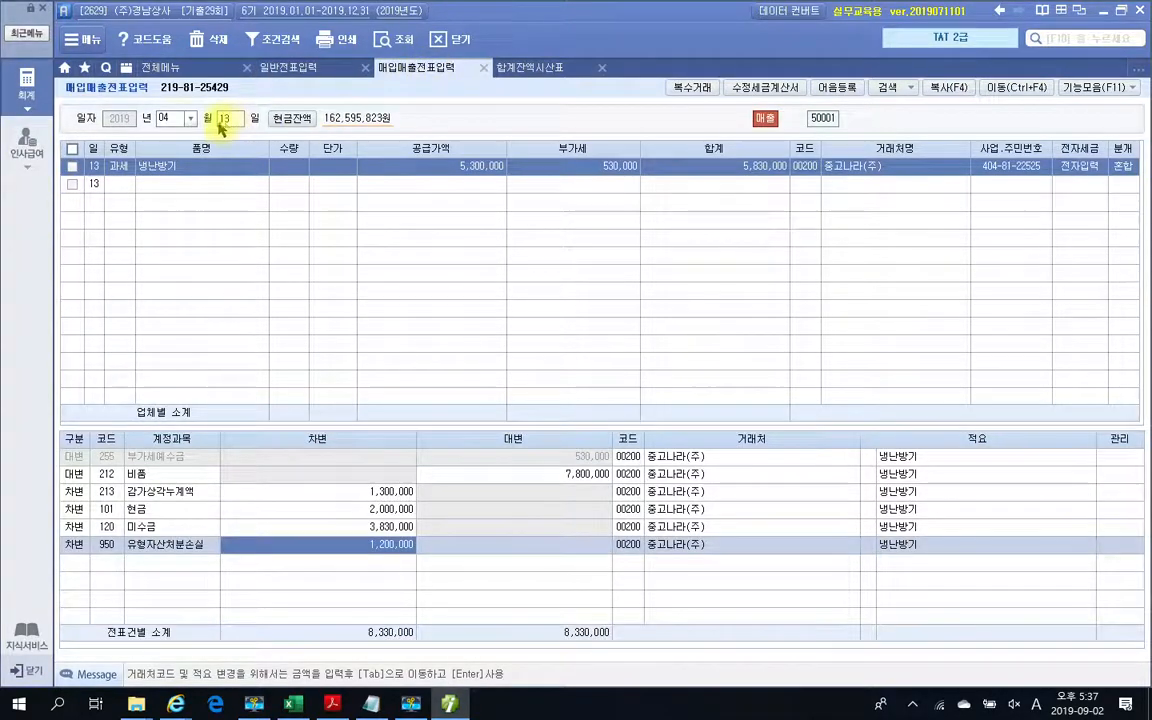
click(177, 119)
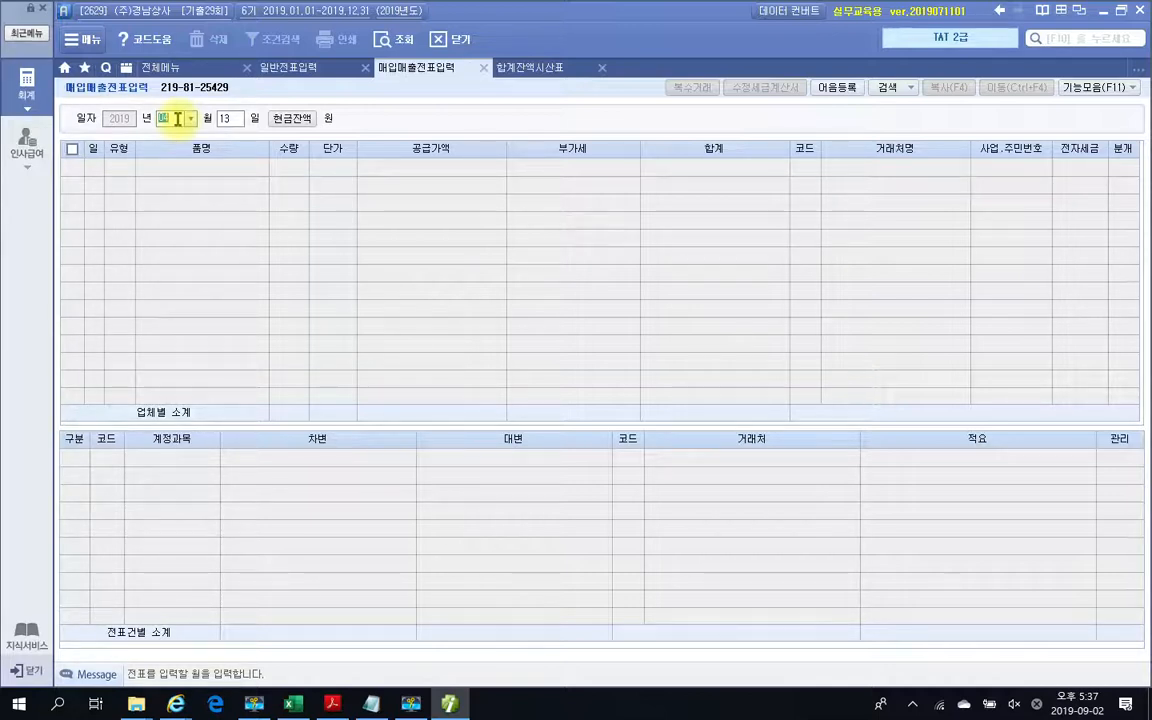
text(10)
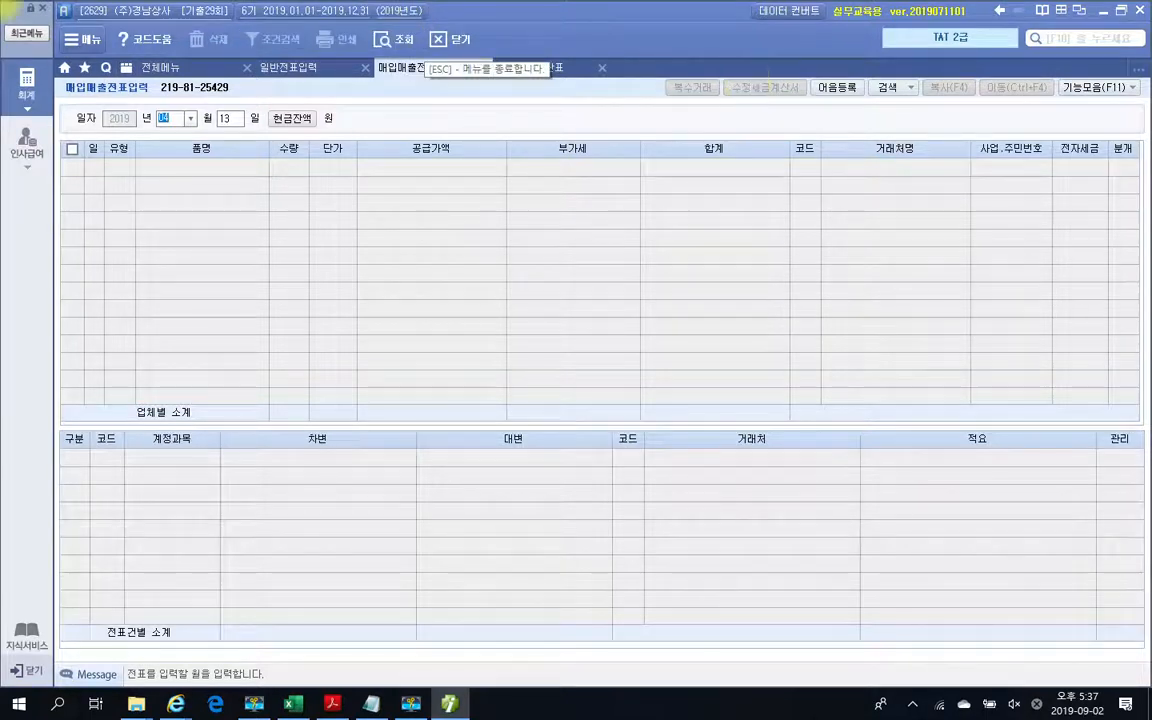
key(Return)
text(1)
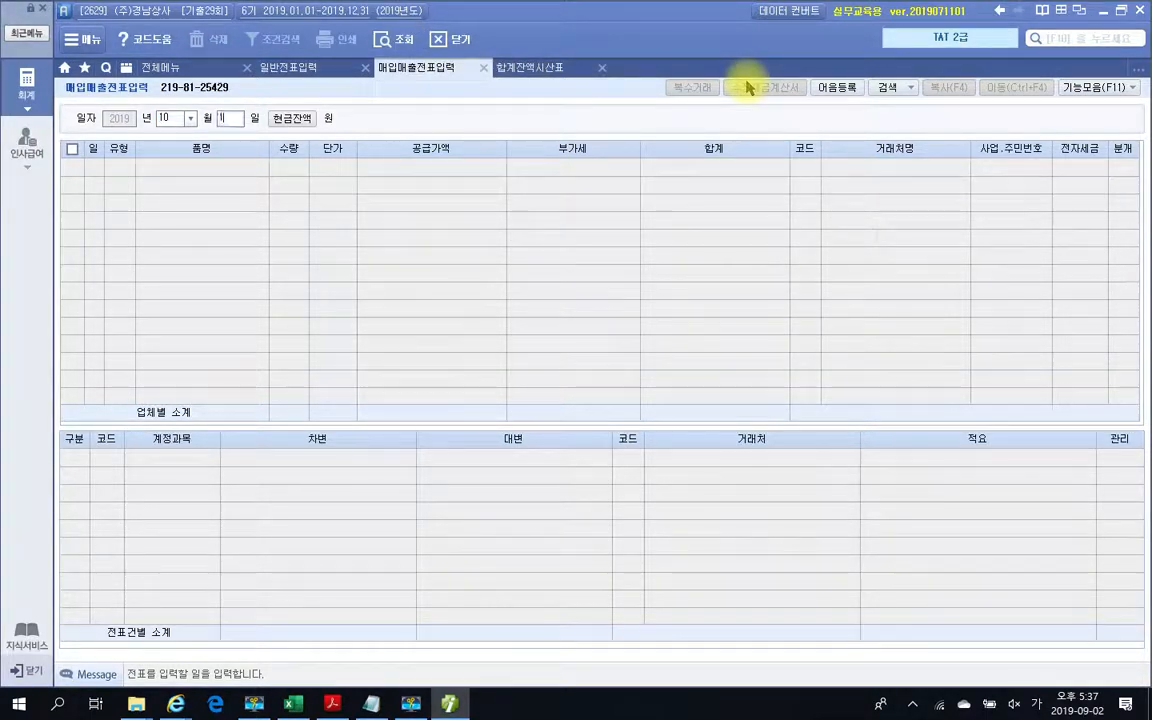
text(6)
key(Return)
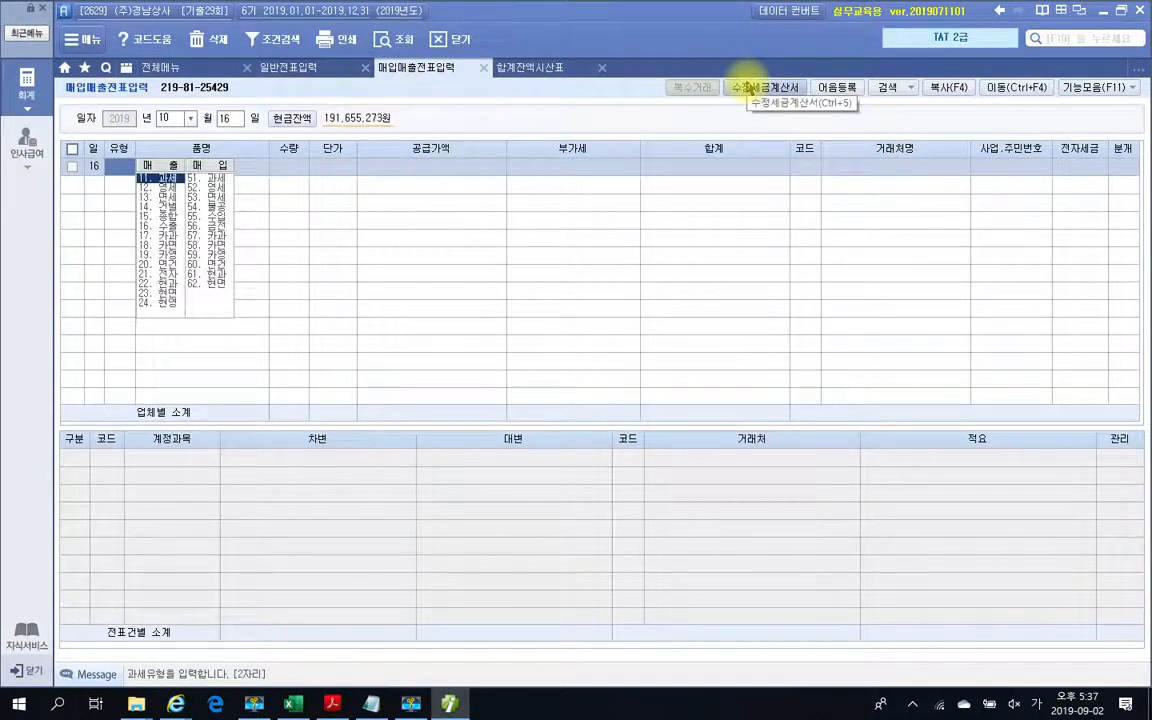
text(11)
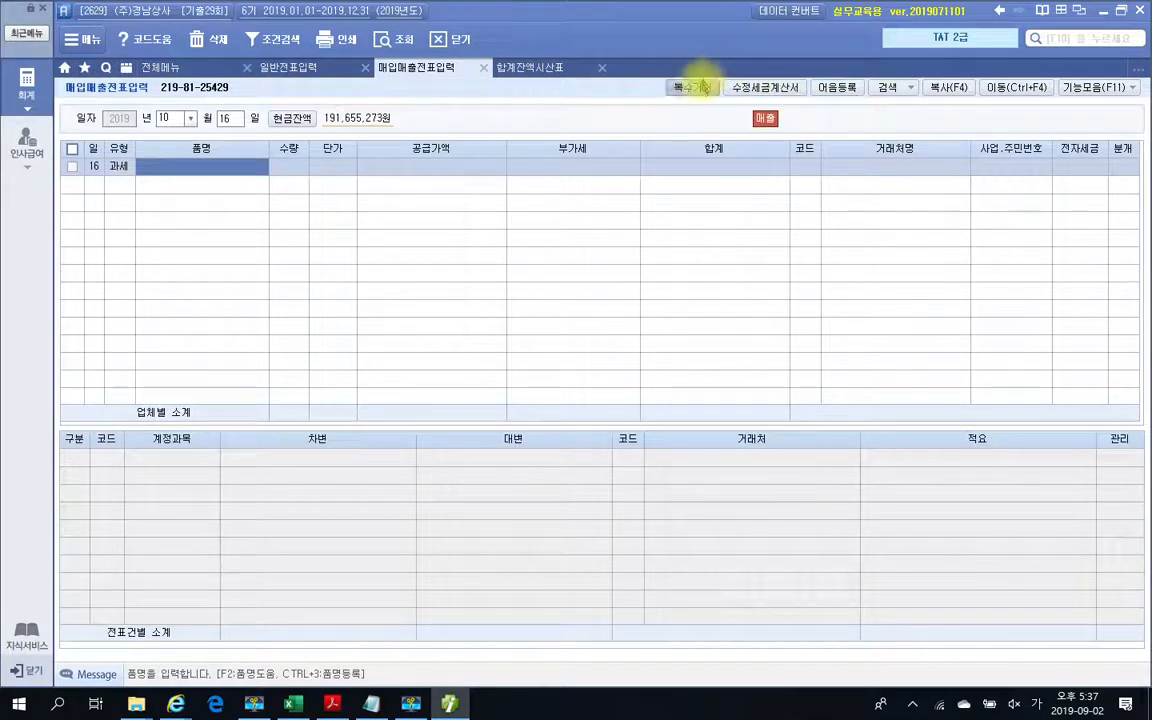
Enter 일반세제 as the first item of a multi-item transaction (복수거래), with quantity 200 and unit price 20,000.
click(703, 87)
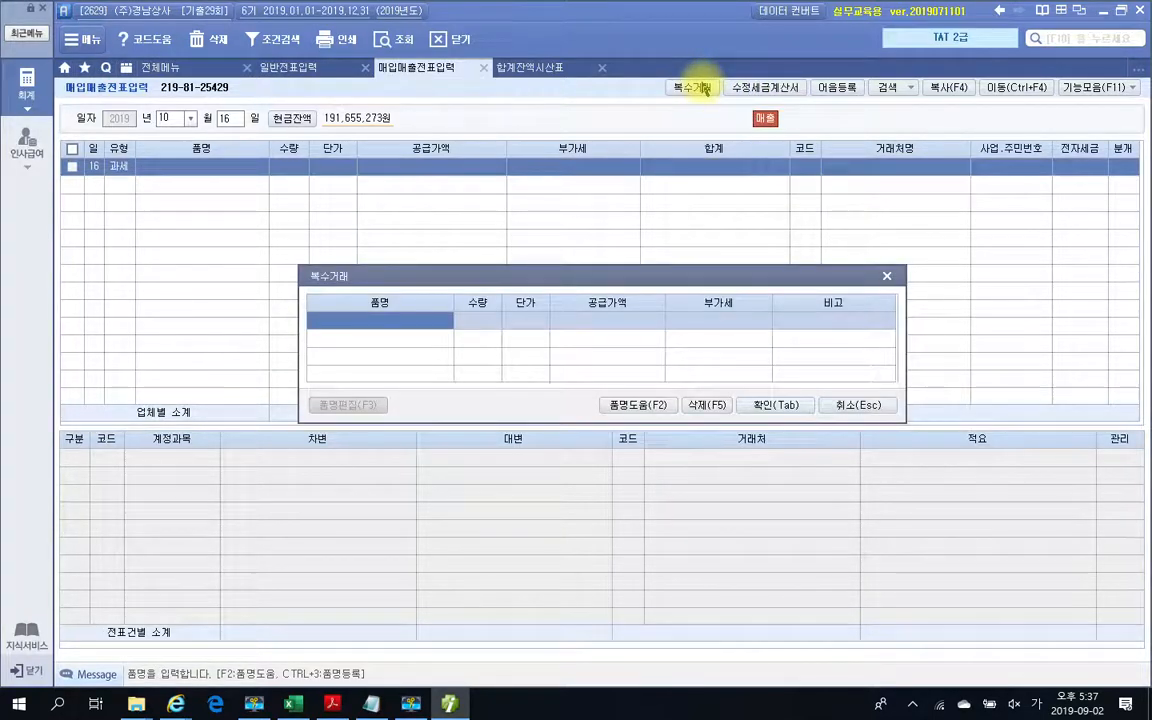
click(332, 704)
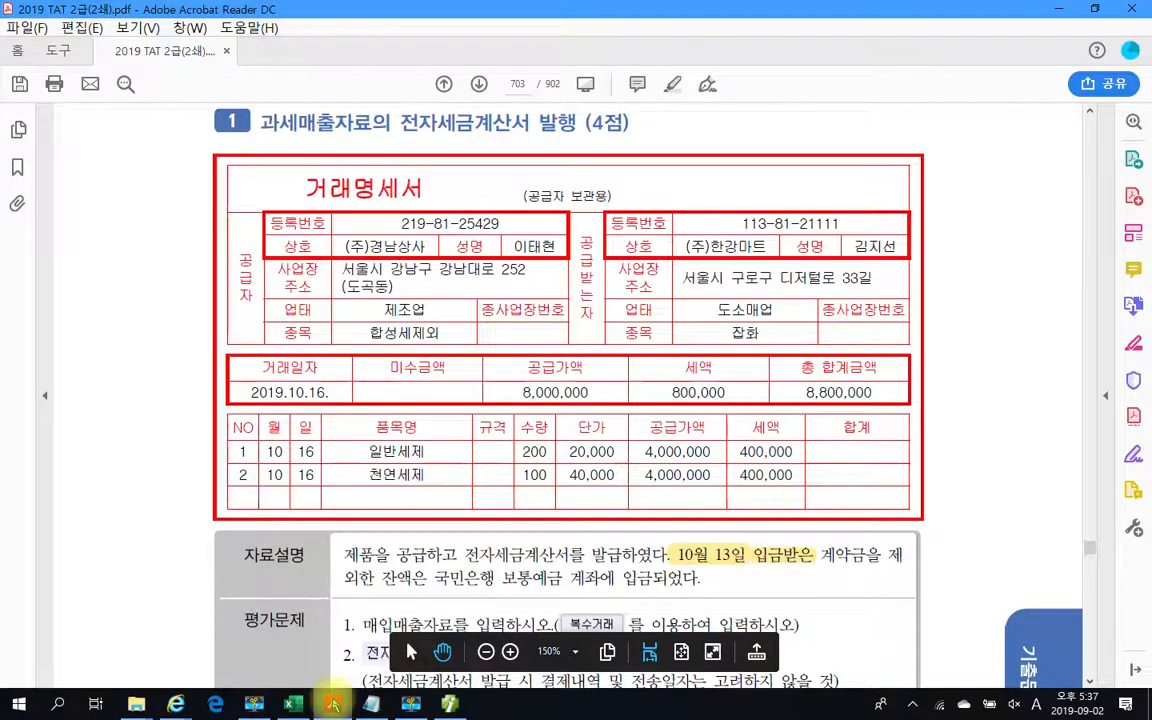
click(332, 704)
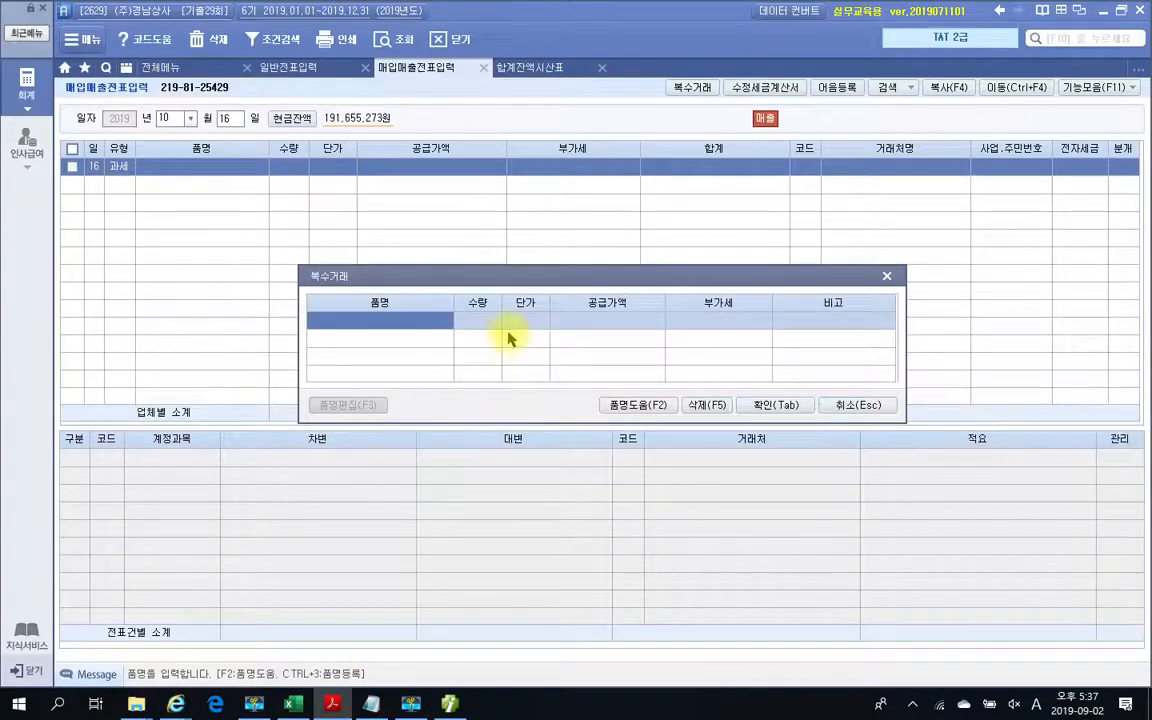
click(391, 326)
text(컴폐)
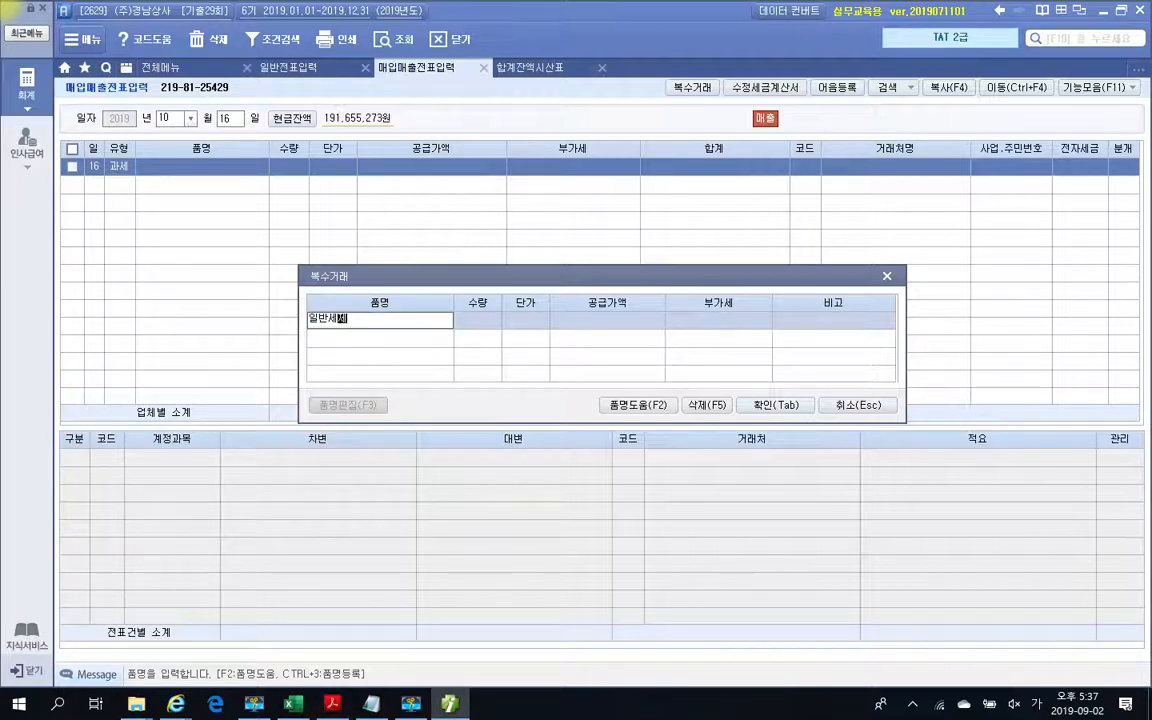
text(세제)
key(Return)
text(200)
key(Return)
text(20,000)
key(Return)
key(Return)
key(Return)
key(Return)
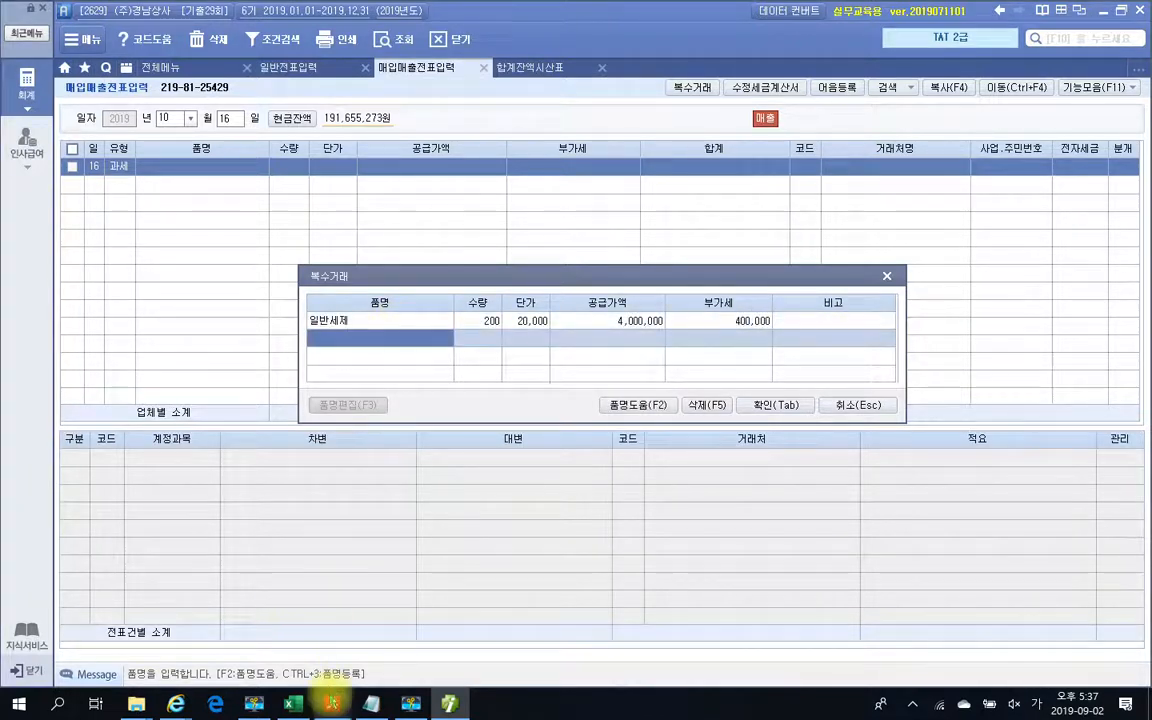
Add 천연세제 as the second item with quantity 100 and unit price 40,000, and apply both items to the voucher.
click(332, 704)
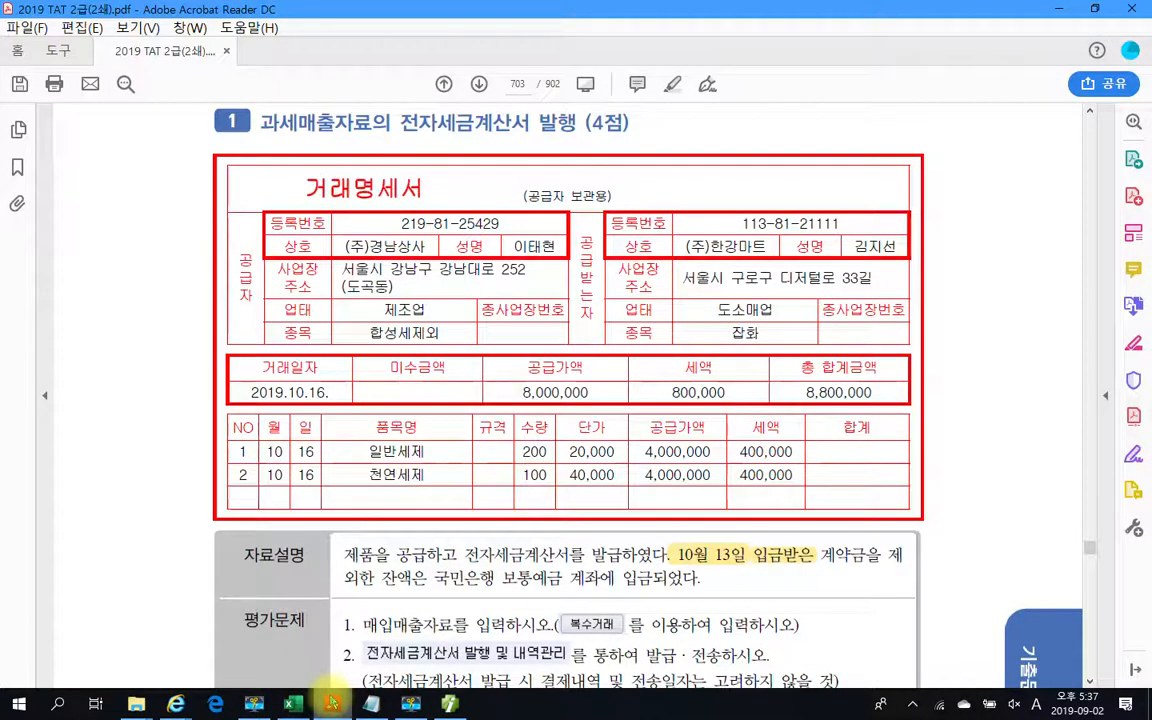
click(332, 704)
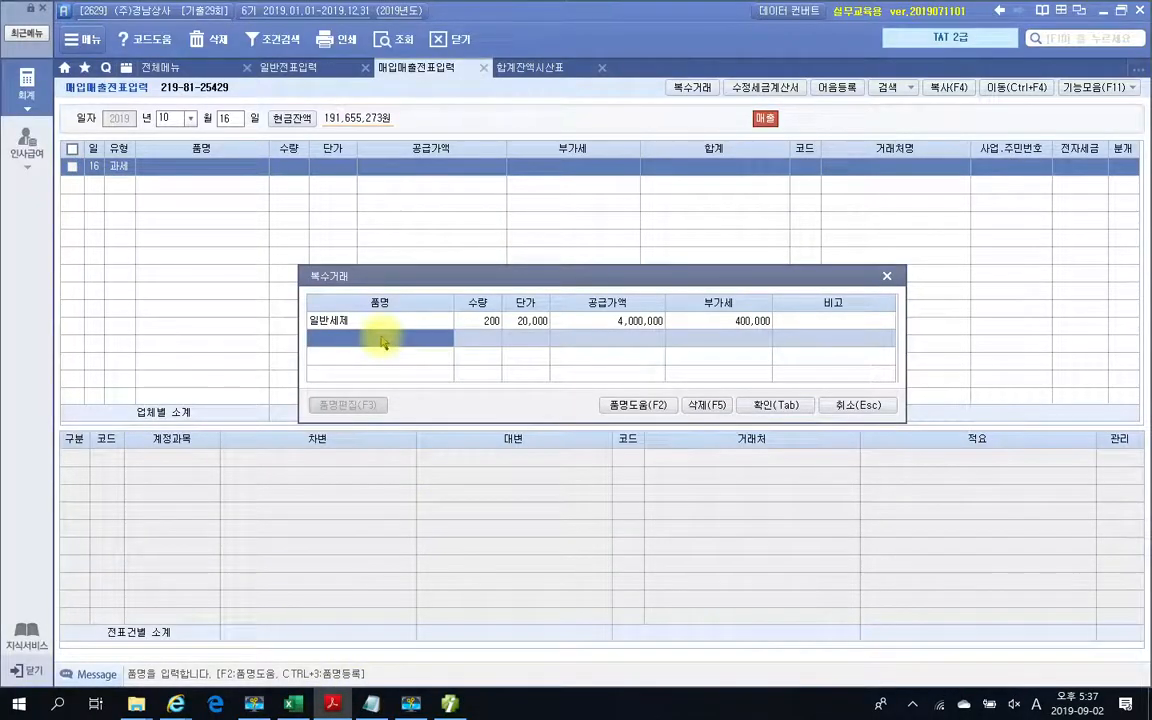
click(385, 341)
text(현금)
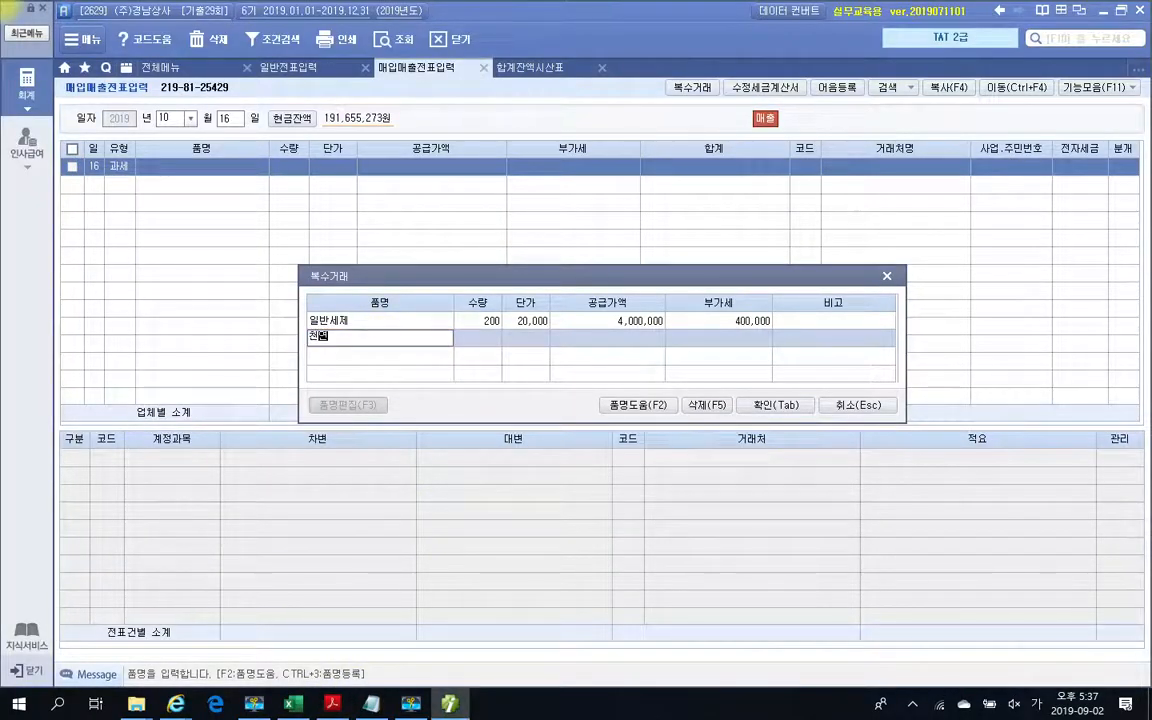
key(Return)
text(100)
key(Return)
text(4)
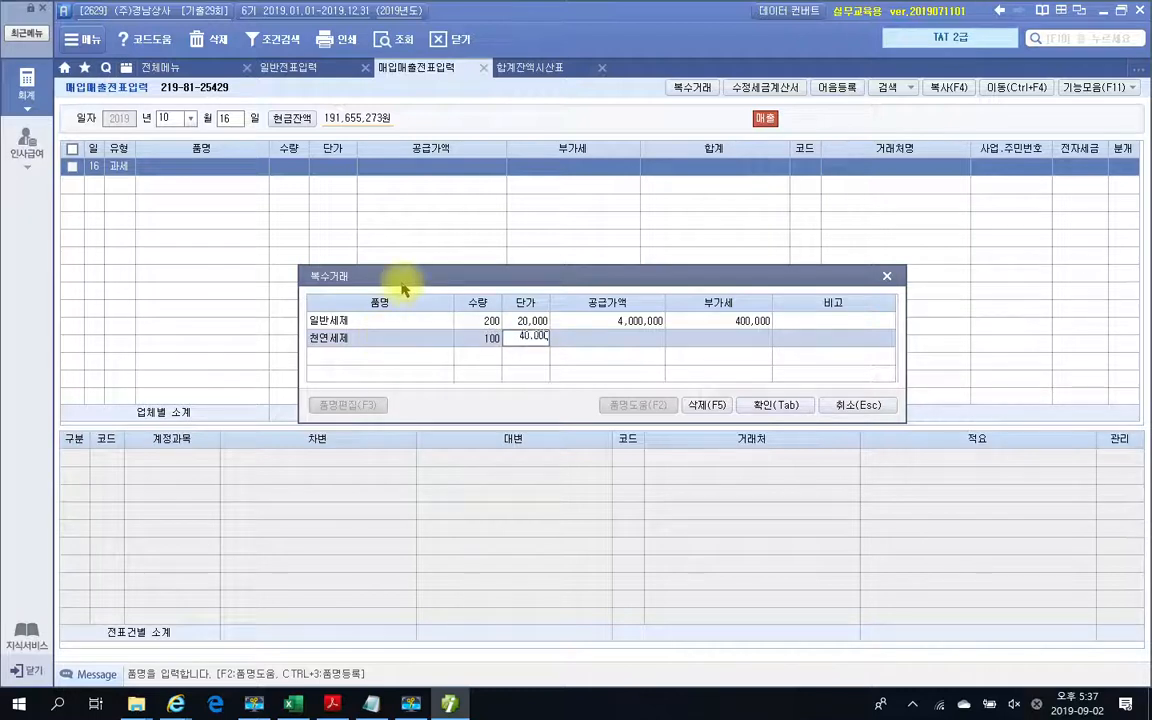
text(0,000)
key(Return)
key(Return)
key(Return)
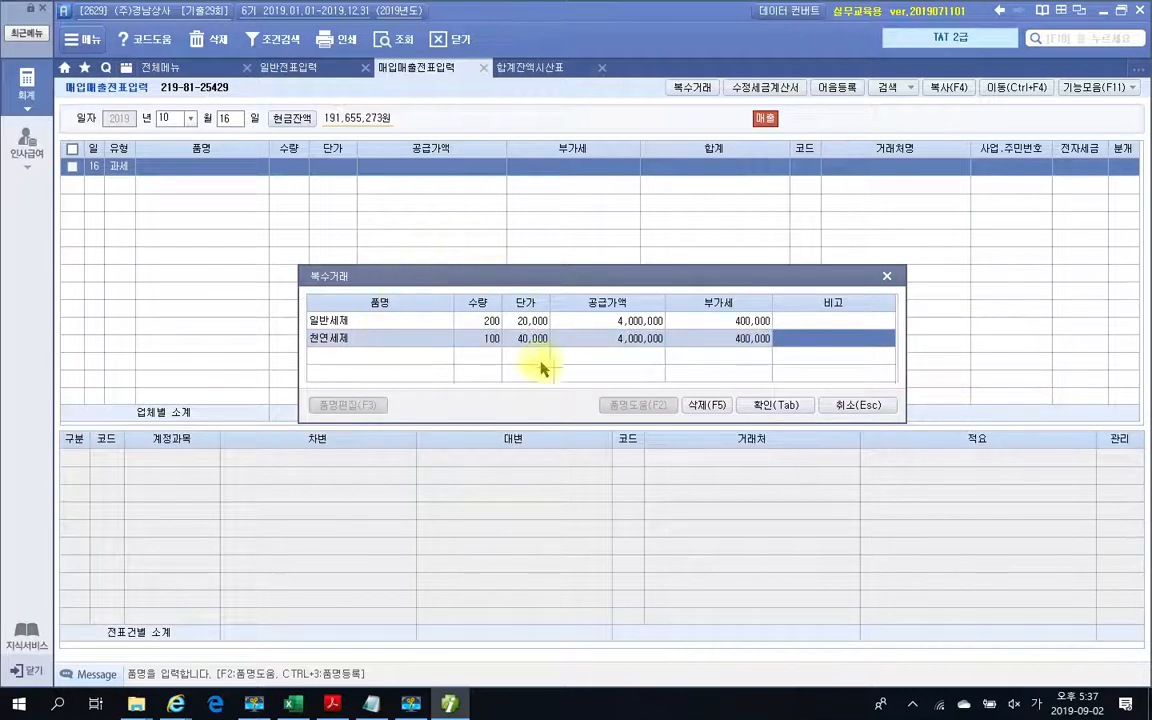
click(776, 404)
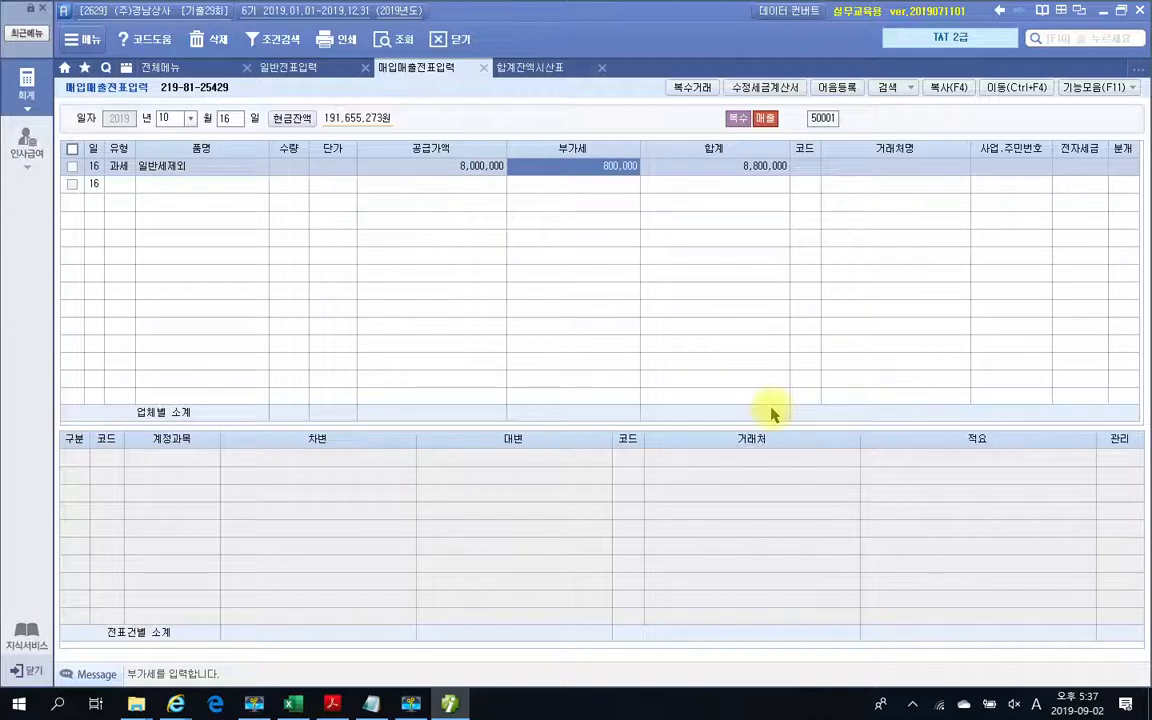
key(Return)
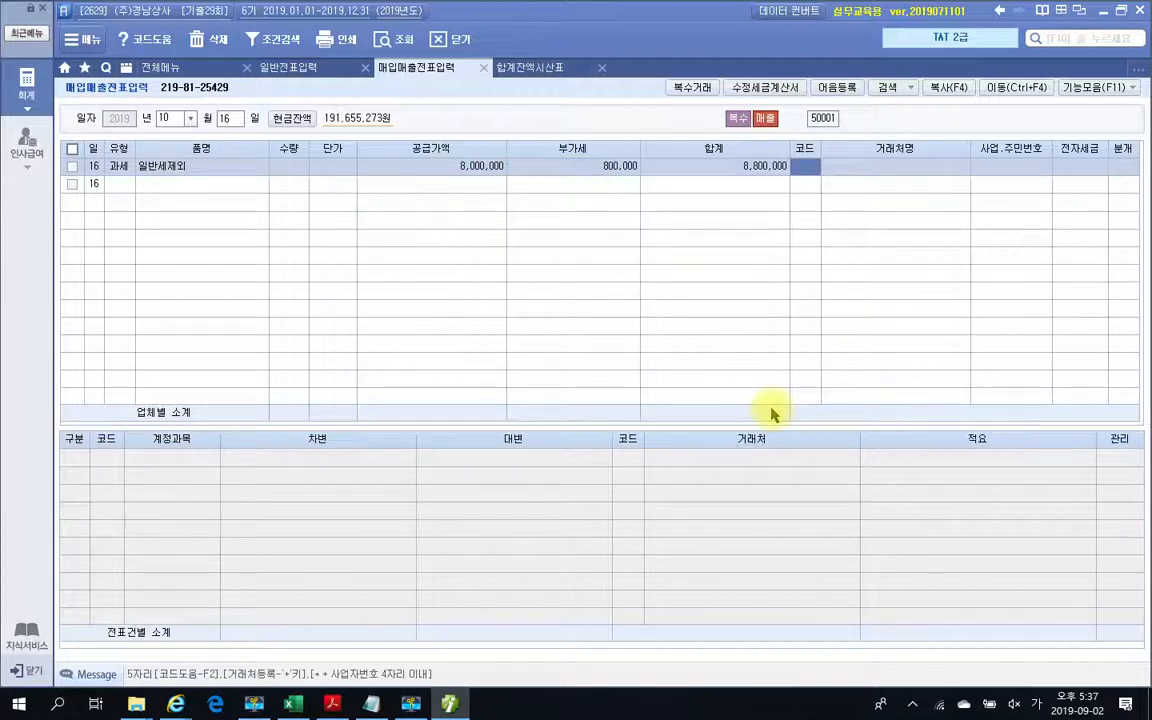
Assign (주)한강마트 as the customer, leave the electronic tax invoice field blank and set the journal type to 3 혼합 (mixed).
click(332, 704)
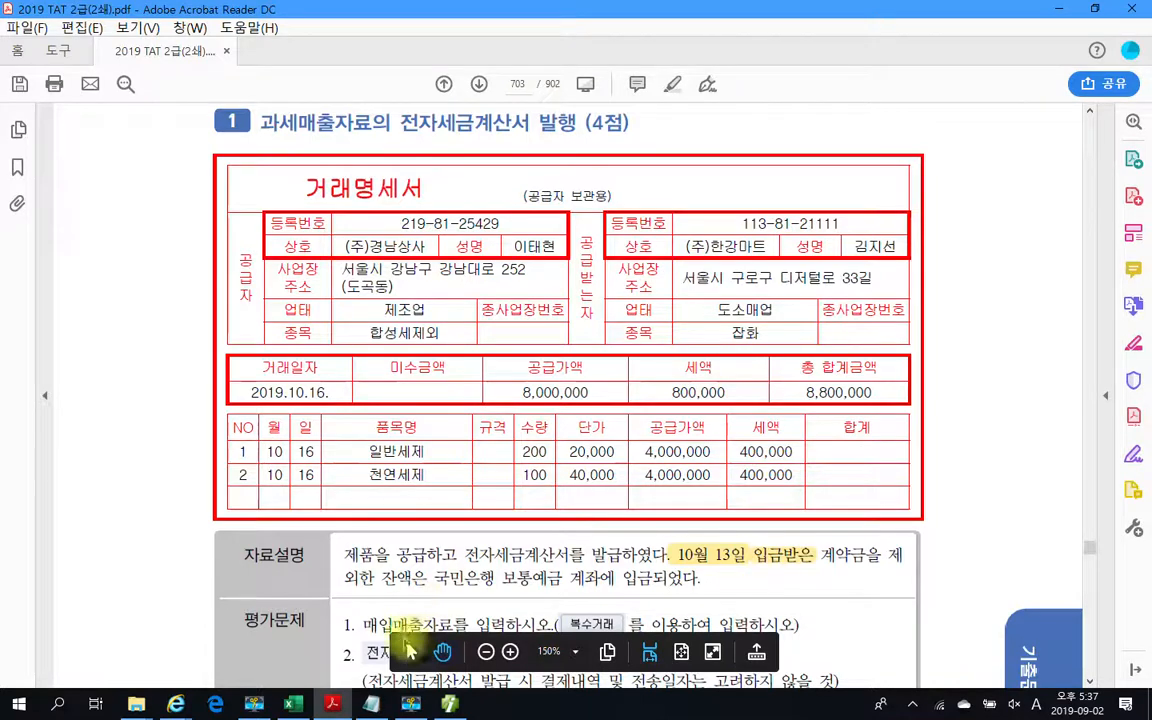
click(371, 704)
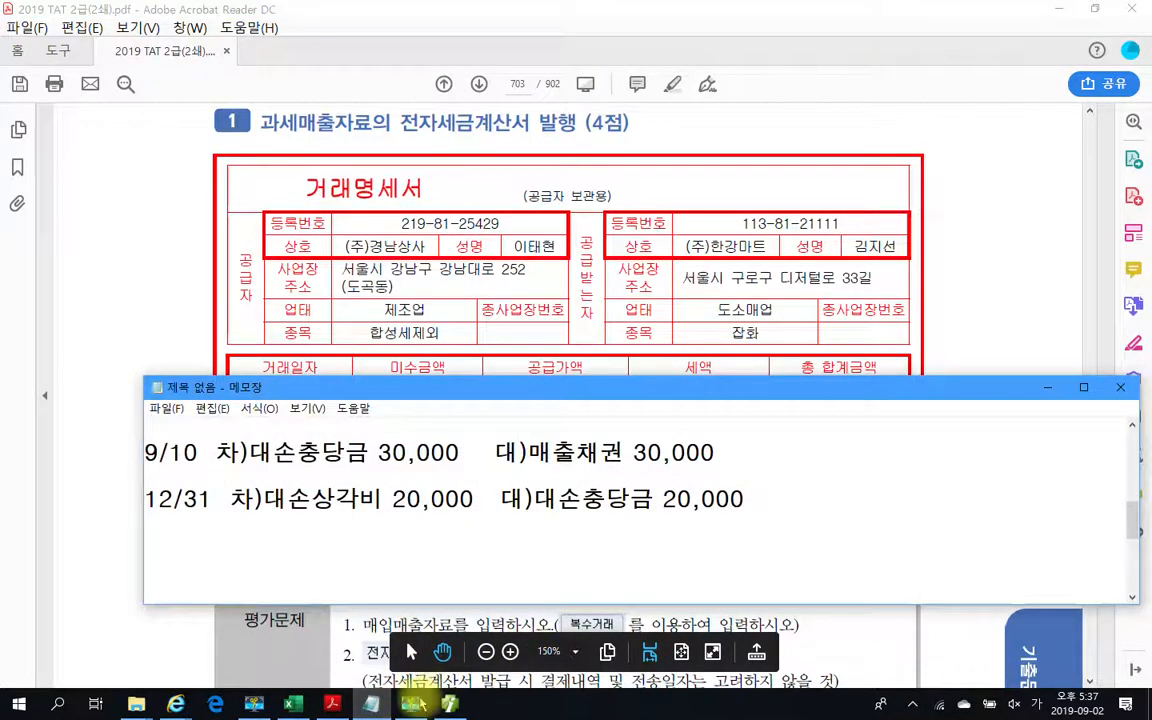
click(422, 672)
click(449, 704)
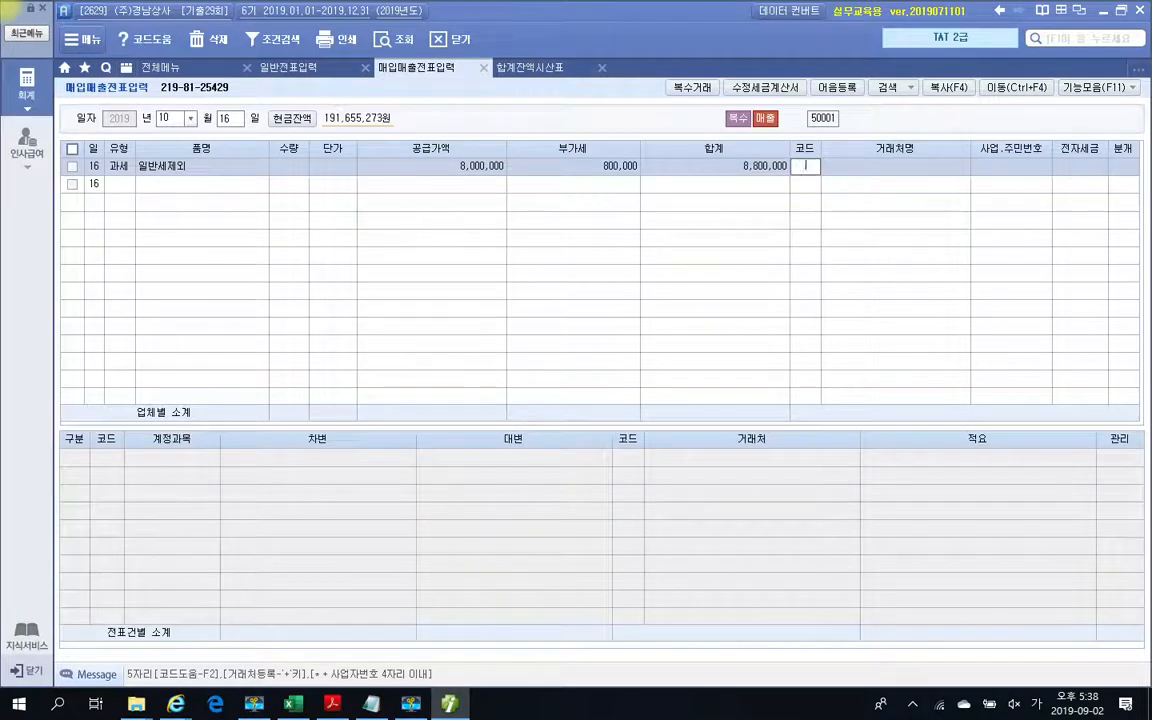
key(Return)
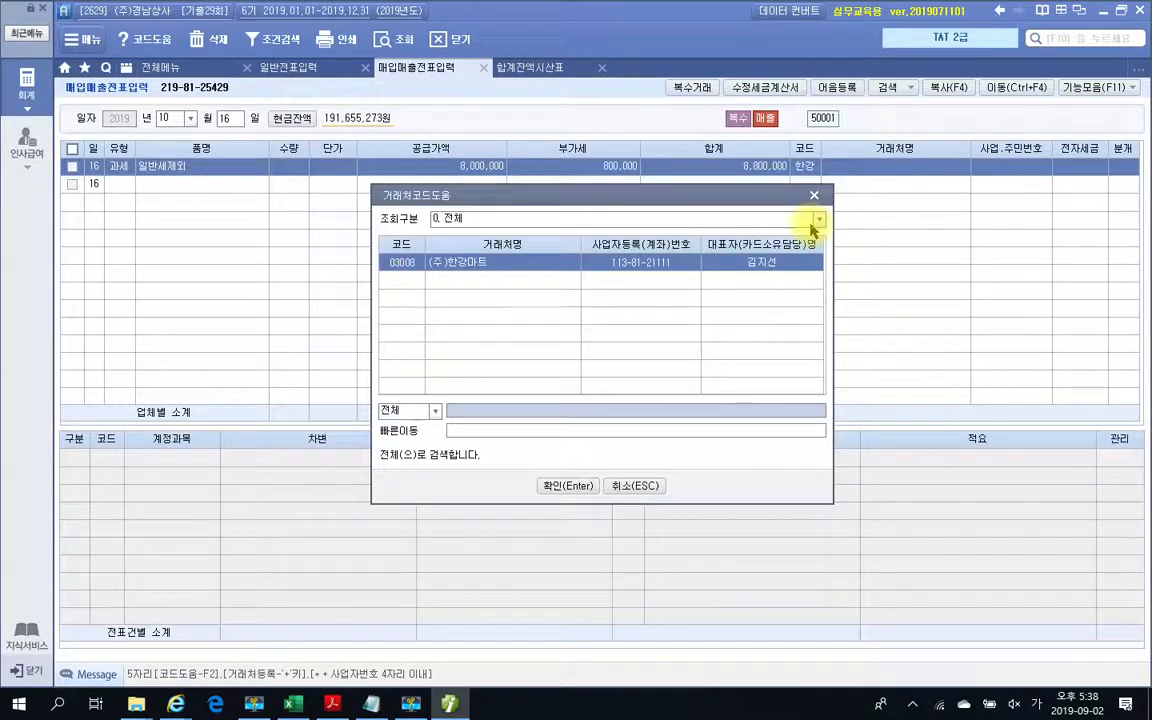
key(Return)
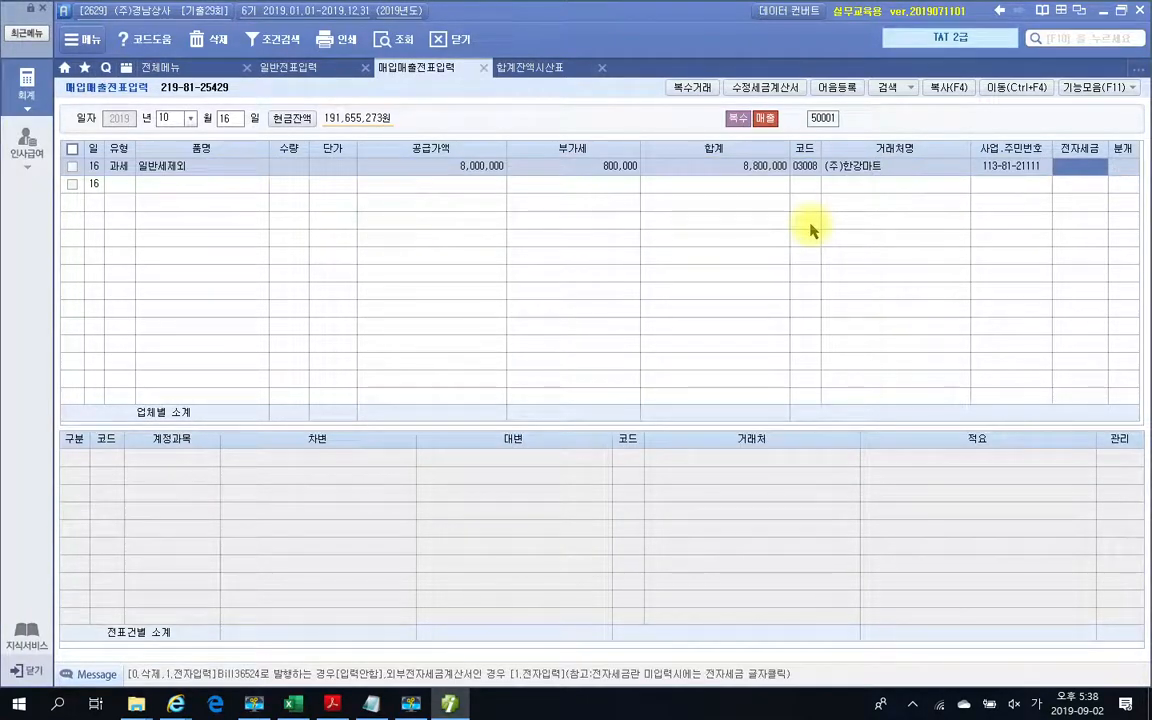
key(Return)
text(3)
key(Return)
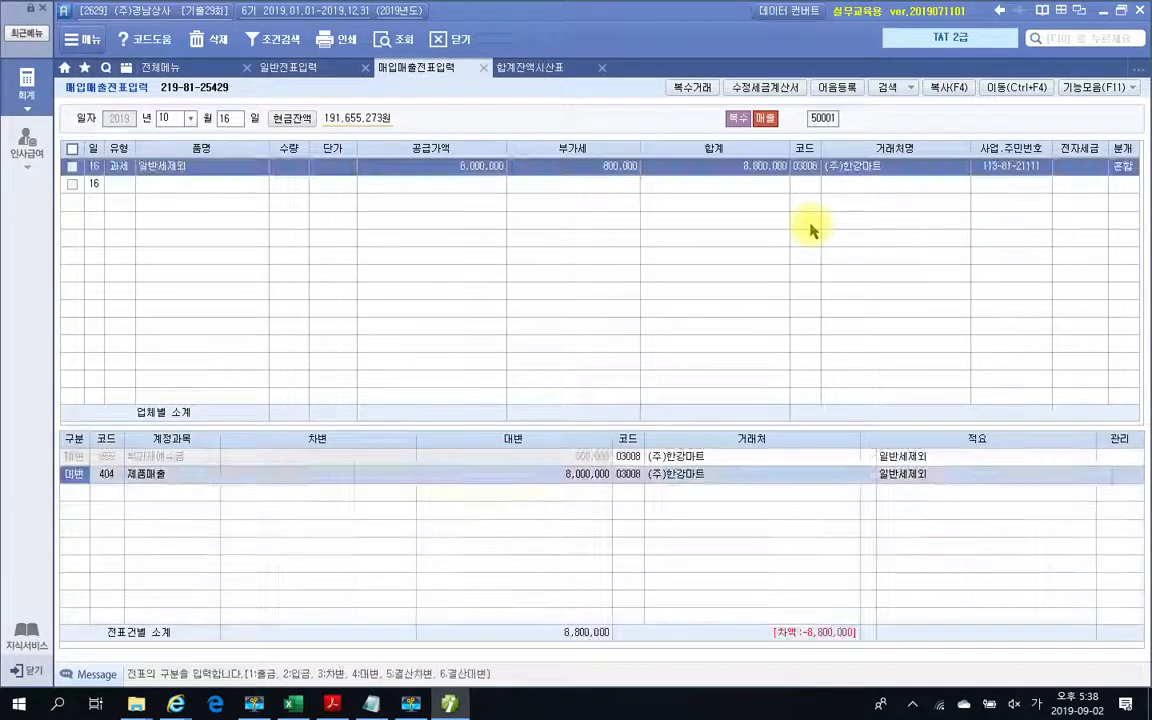
Add a debit line for 259 선수금 with 800,000 to the journal entry, checking the October 13 deposit voucher for the amount.
click(75, 497)
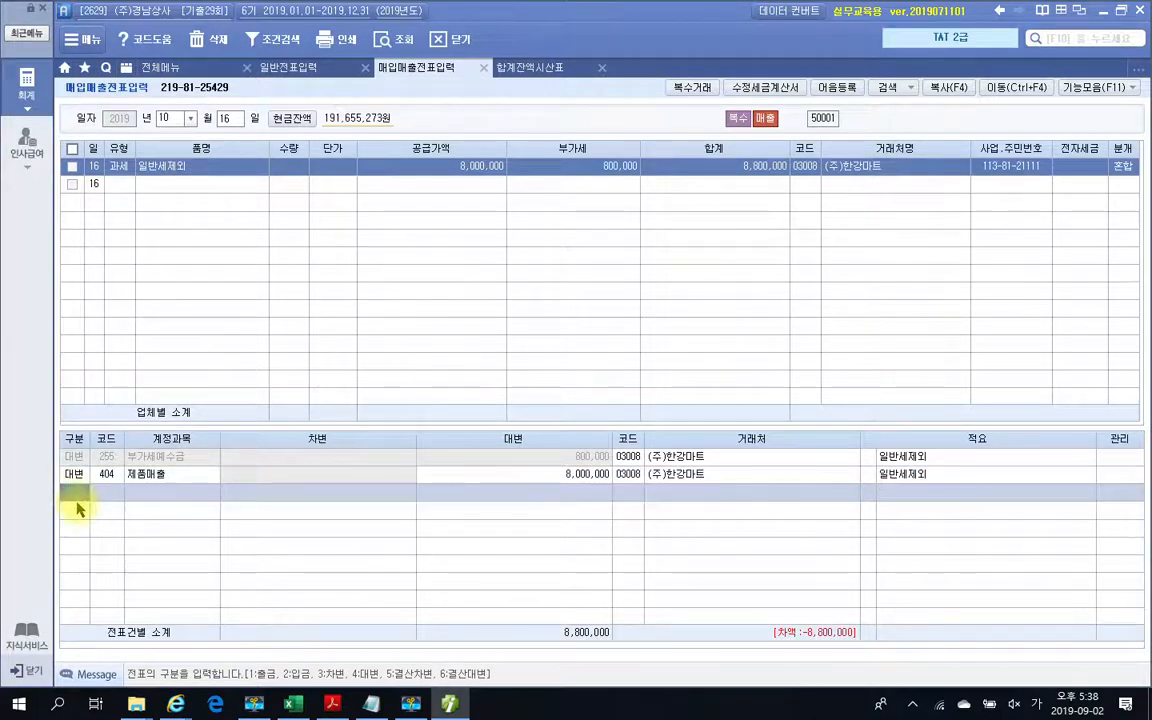
text(3)
key(Return)
text(선수)
key(Return)
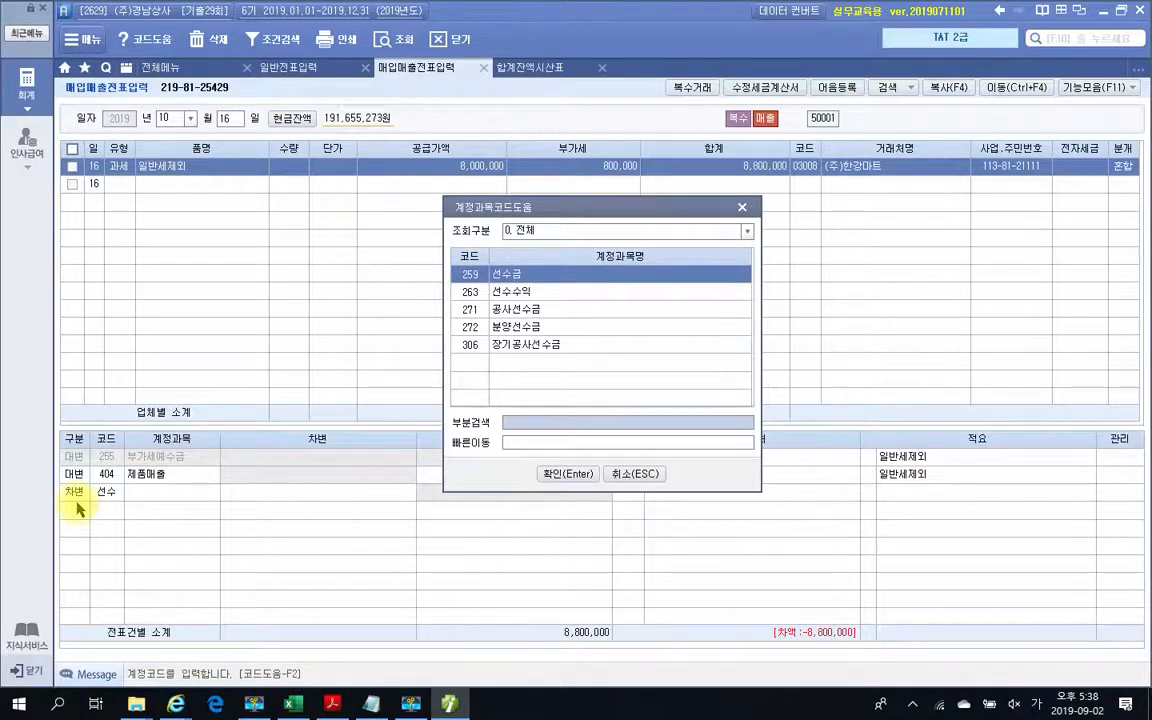
key(Return)
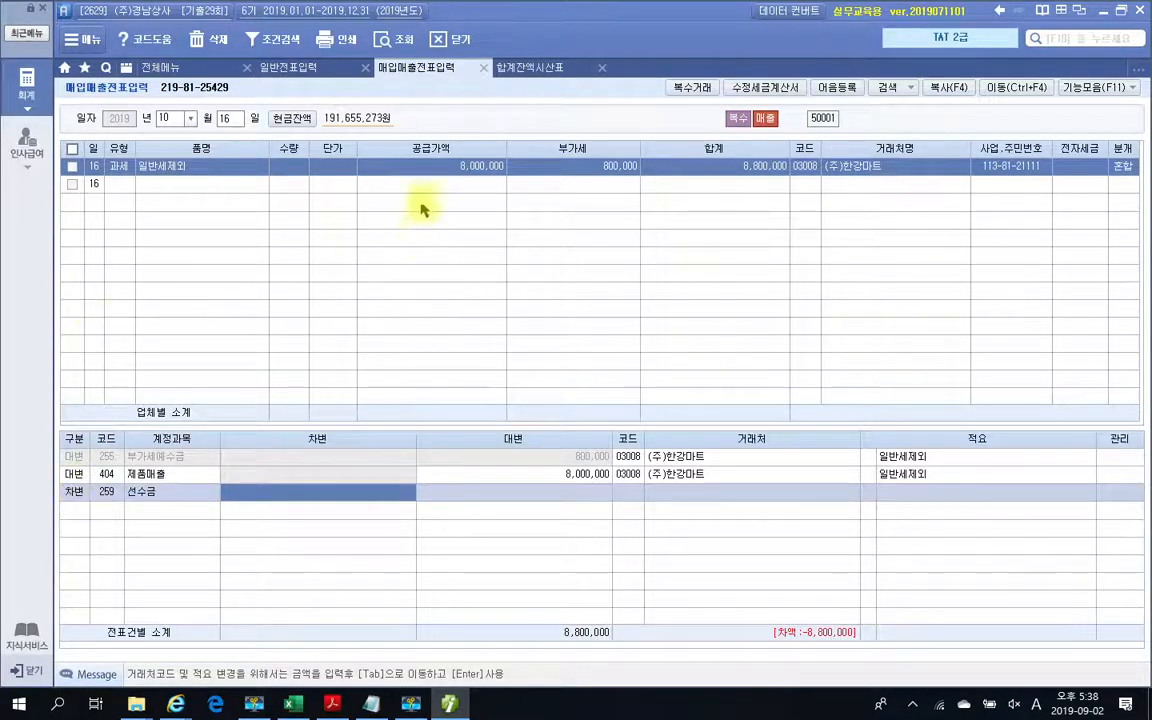
click(328, 68)
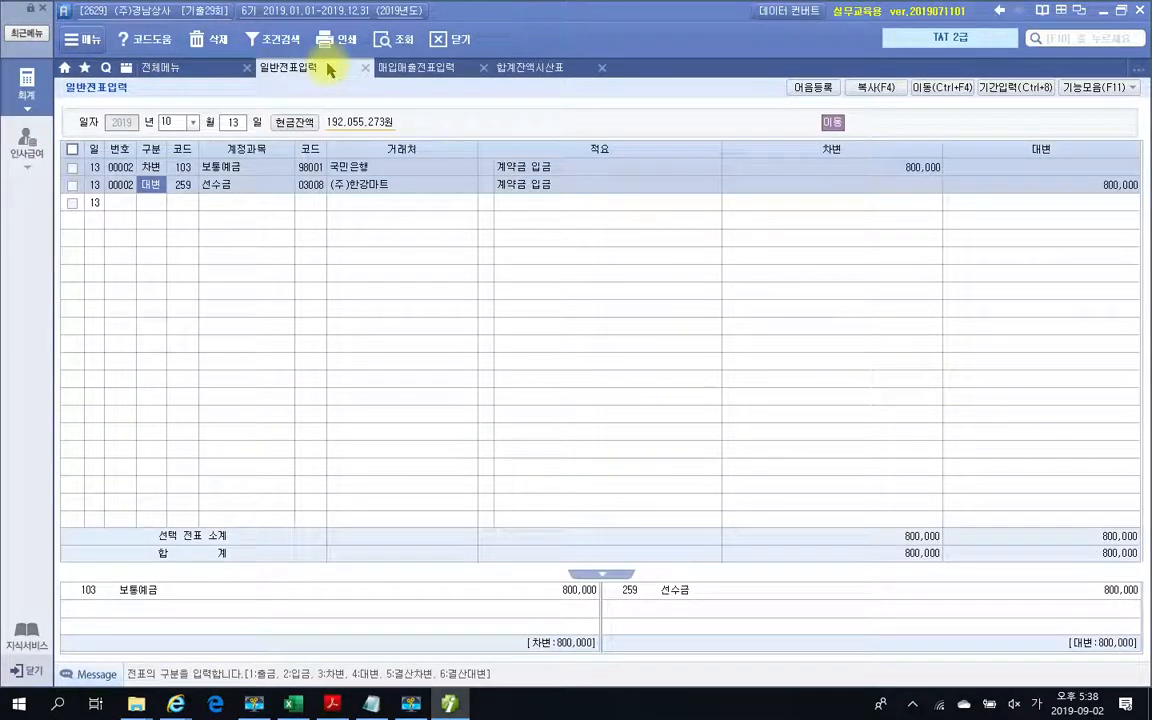
click(425, 68)
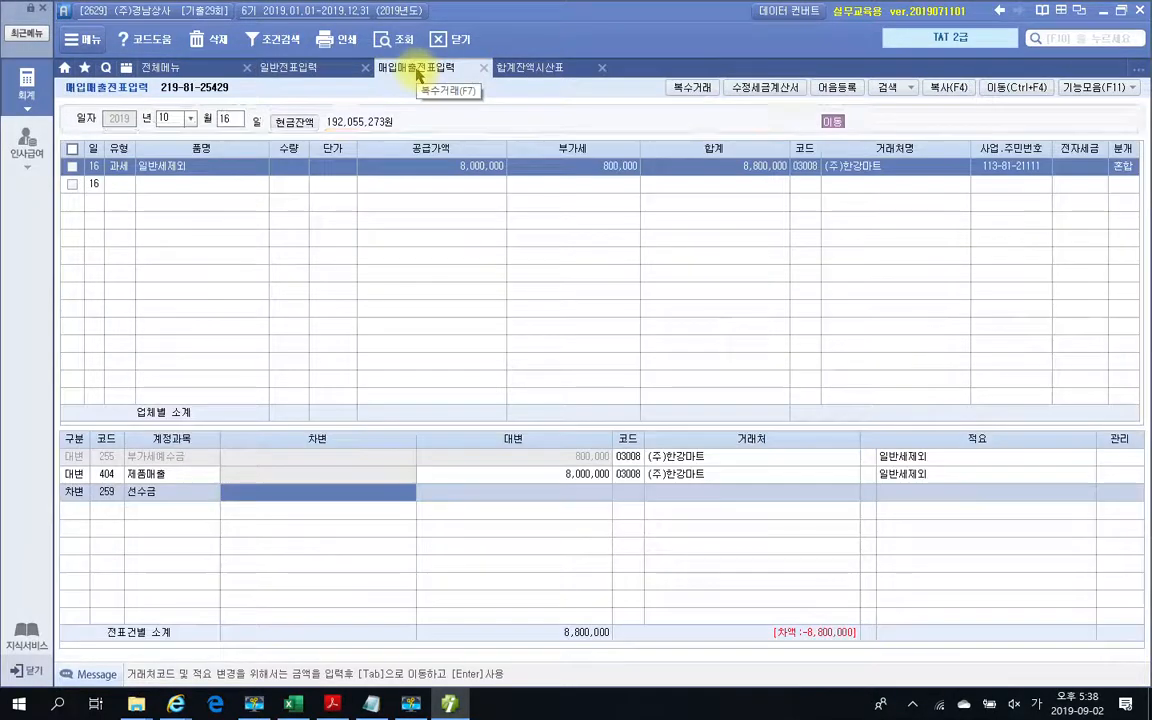
click(370, 492)
text(800,000)
key(Return)
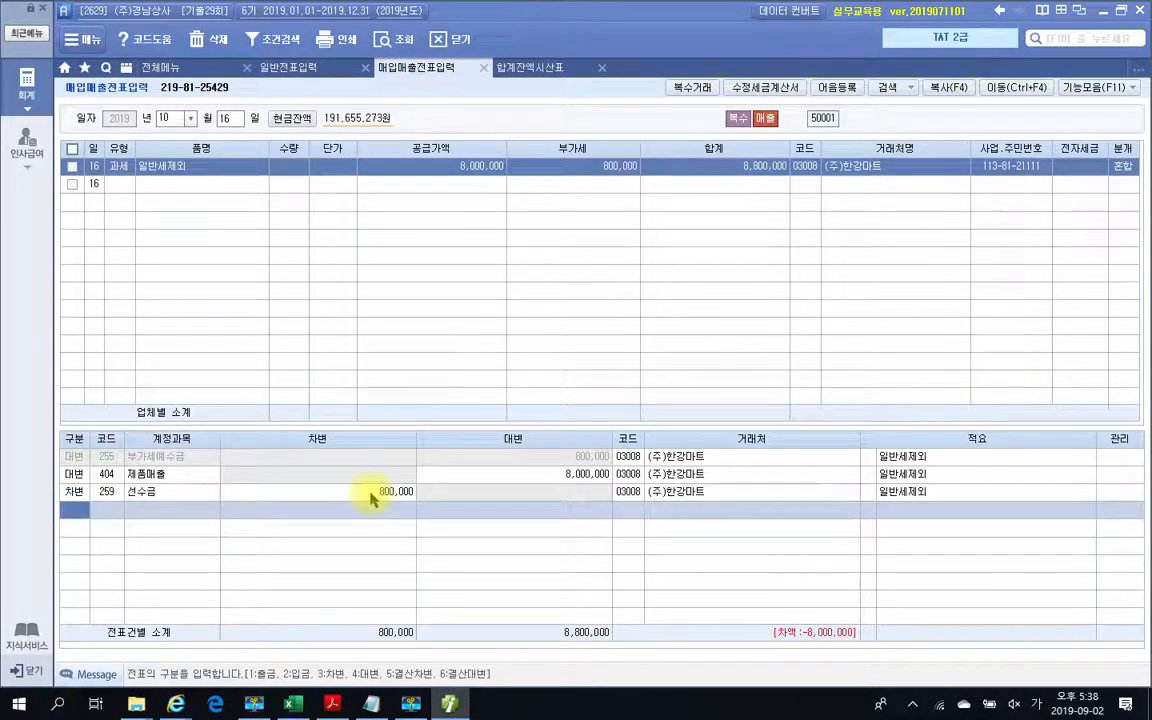
Add a debit line for 103 보통예금 with 8,000,000 and assign 98001 국민은행 as its counterparty, consulting the exam PDF for the payment terms.
text(3)
key(Return)
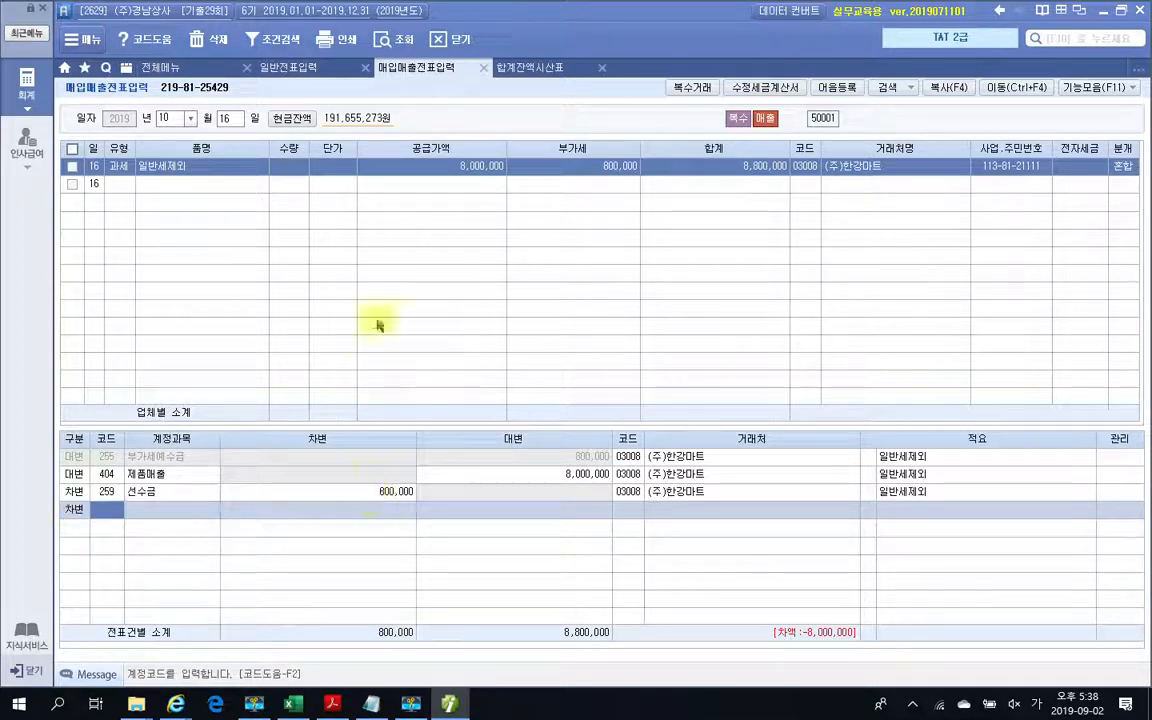
click(332, 704)
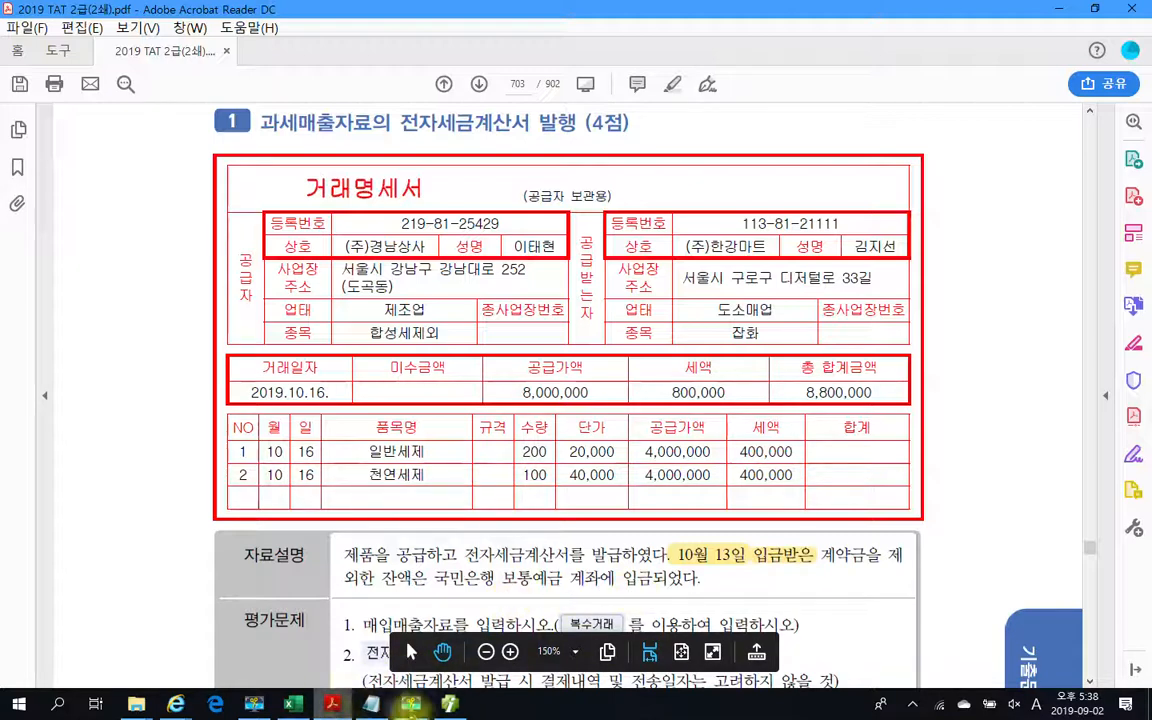
click(449, 707)
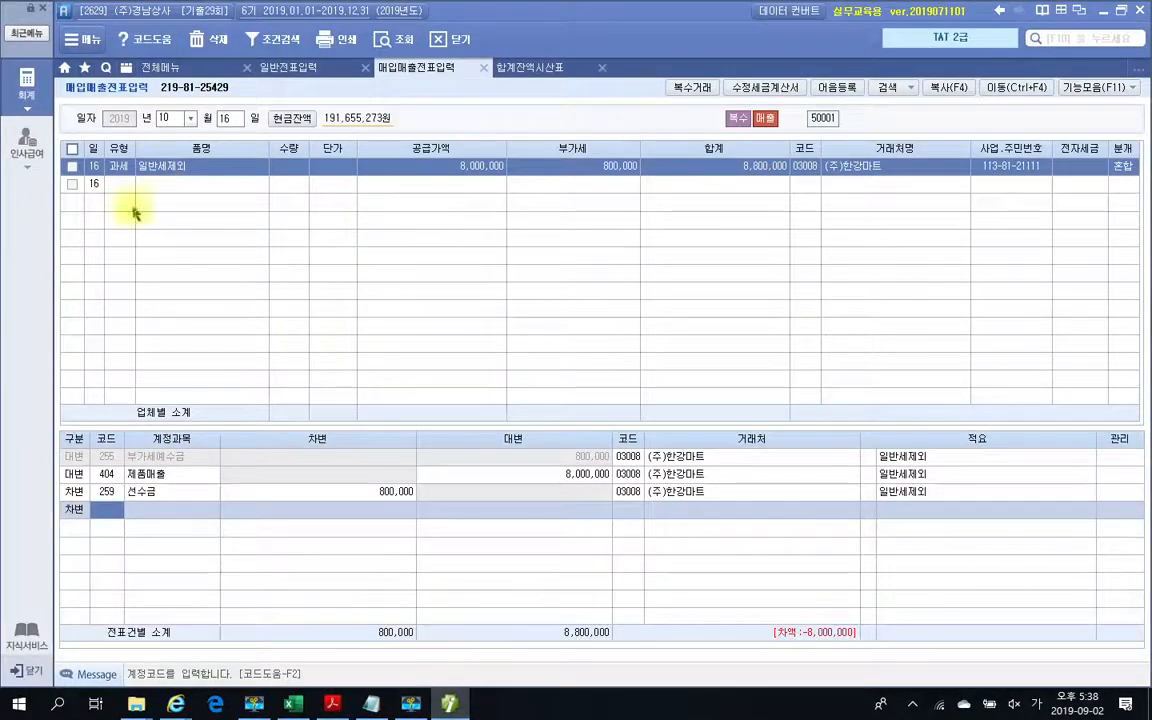
text(103)
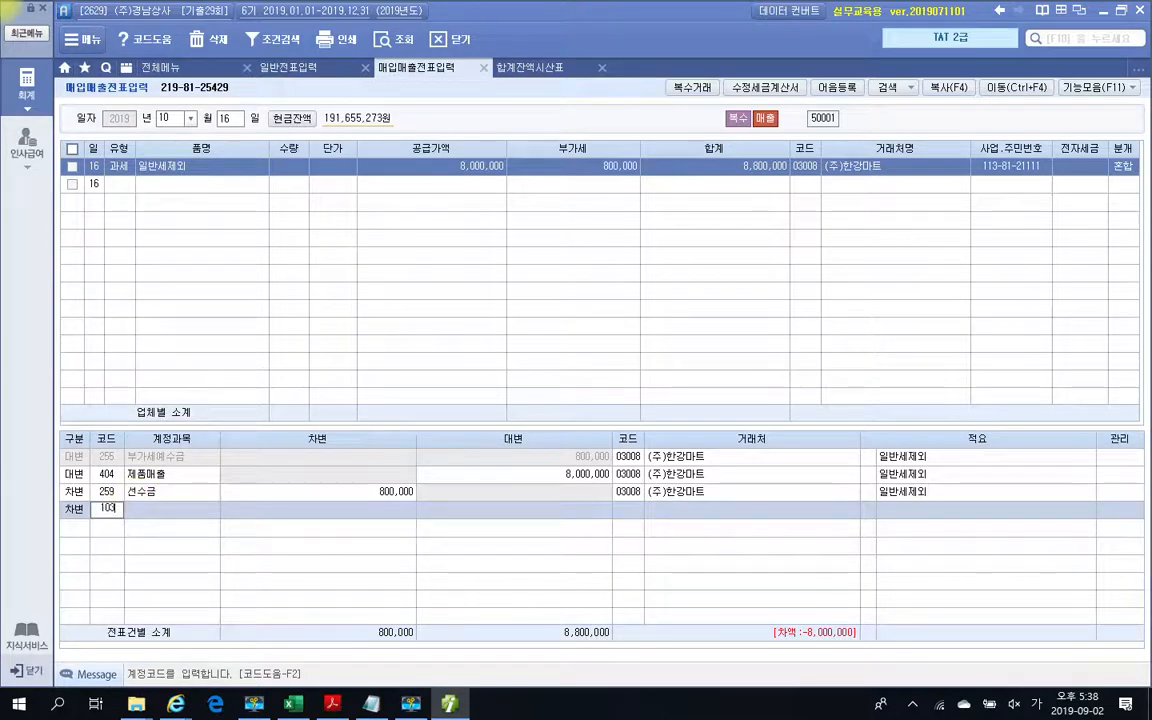
key(Return)
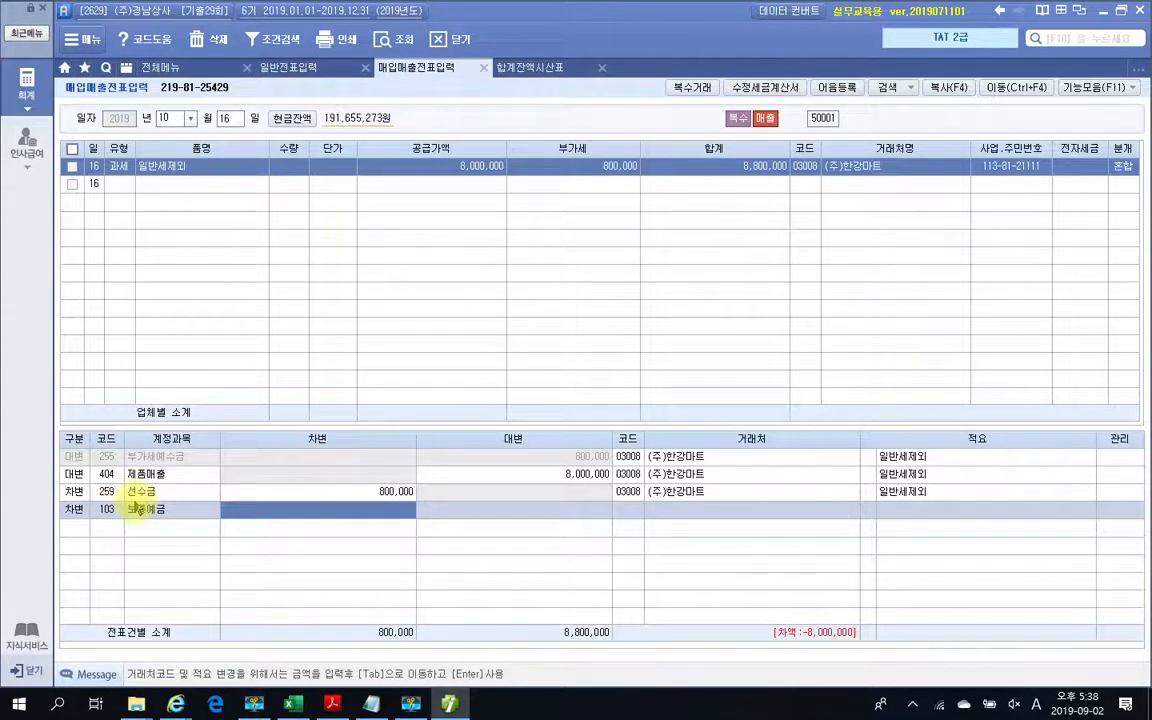
text(8000000)
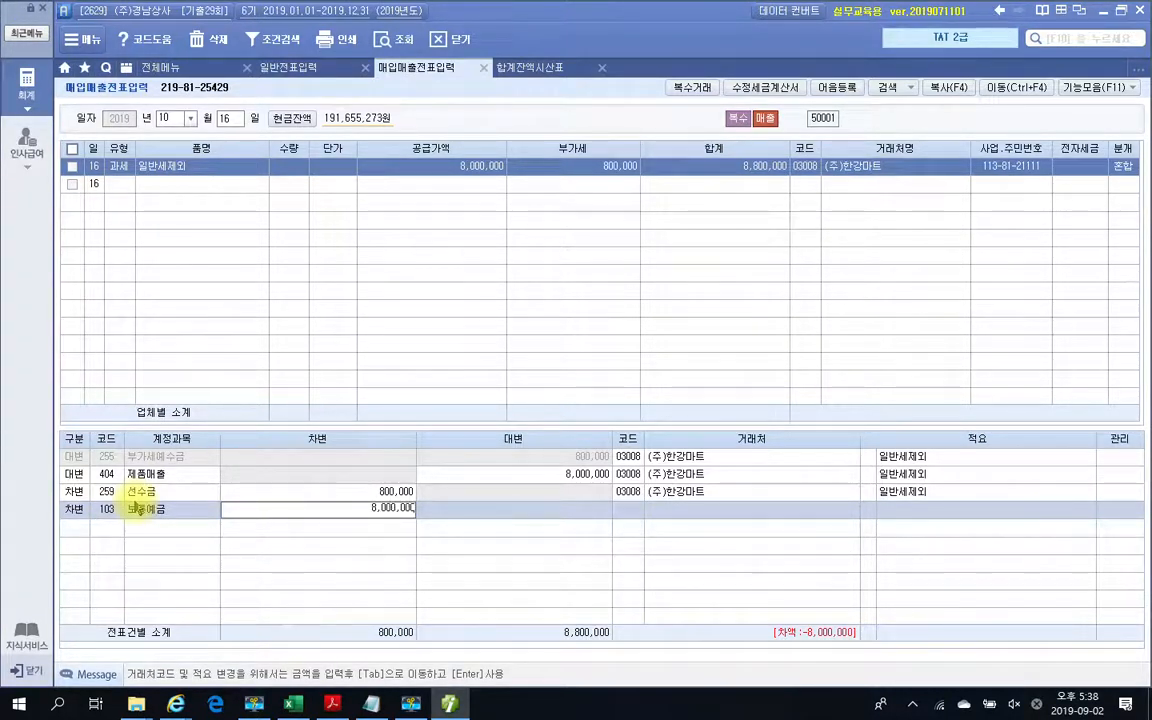
key(Return)
text(국)
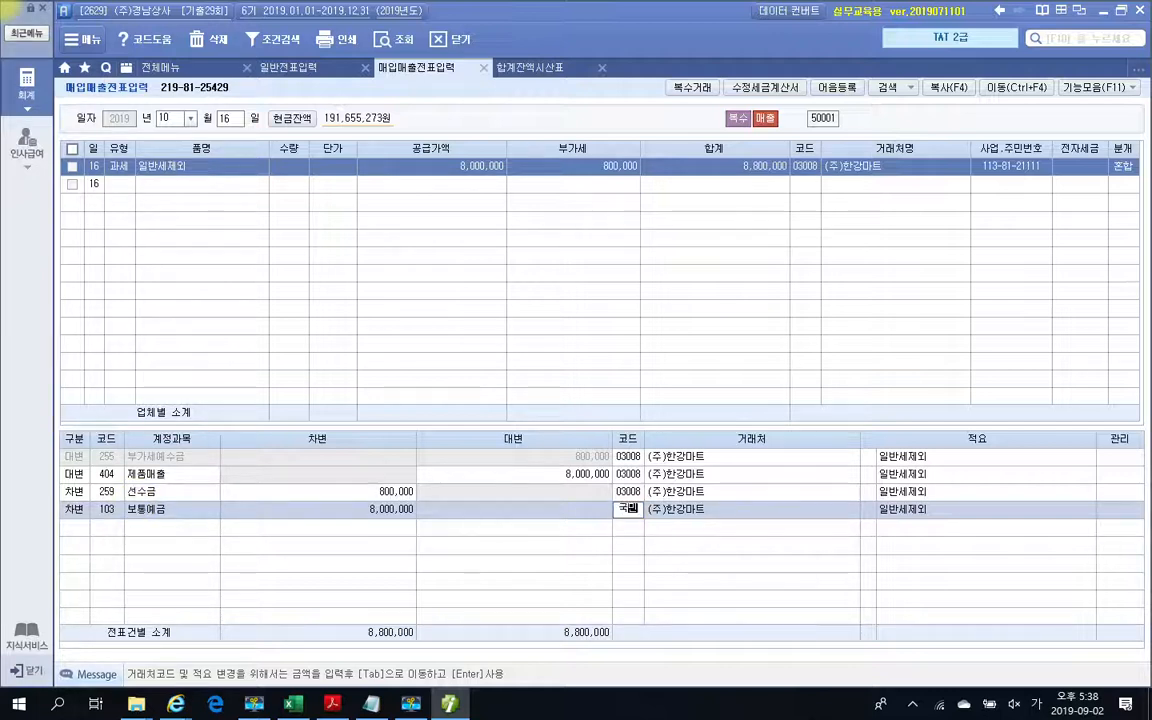
text(민)
key(Return)
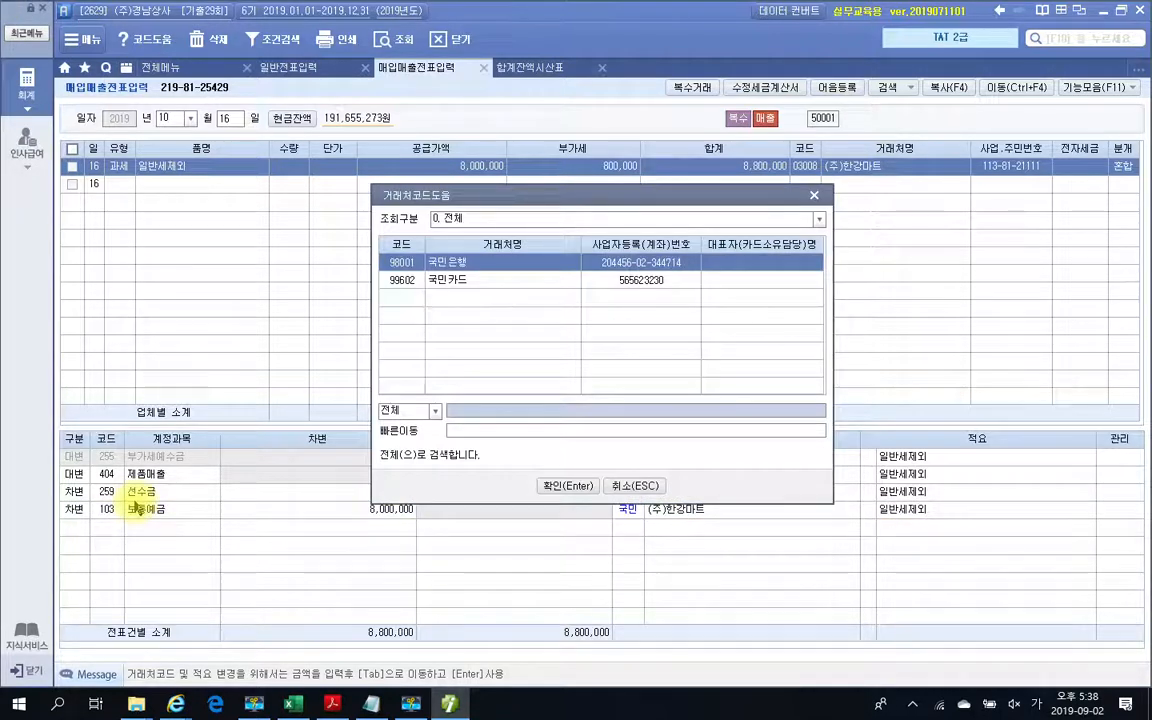
key(Return)
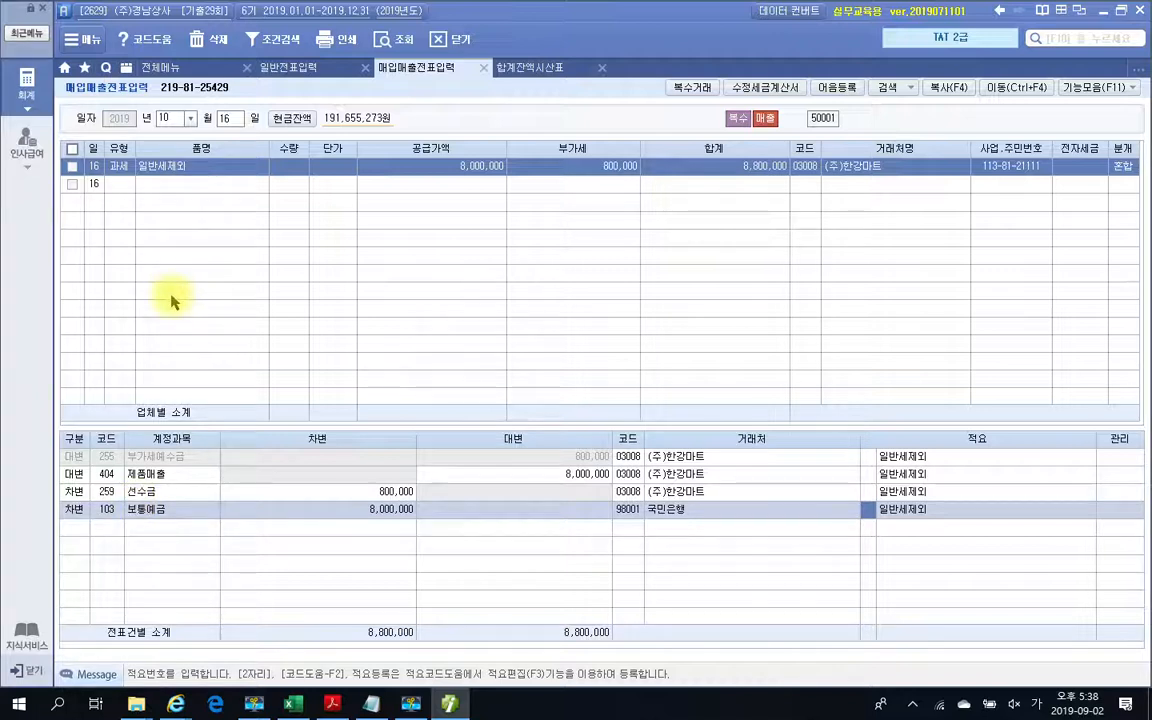
Close the trial balance (합계잔액시산표) and open 전자세금계산서 발행 및 내역관리.
click(602, 67)
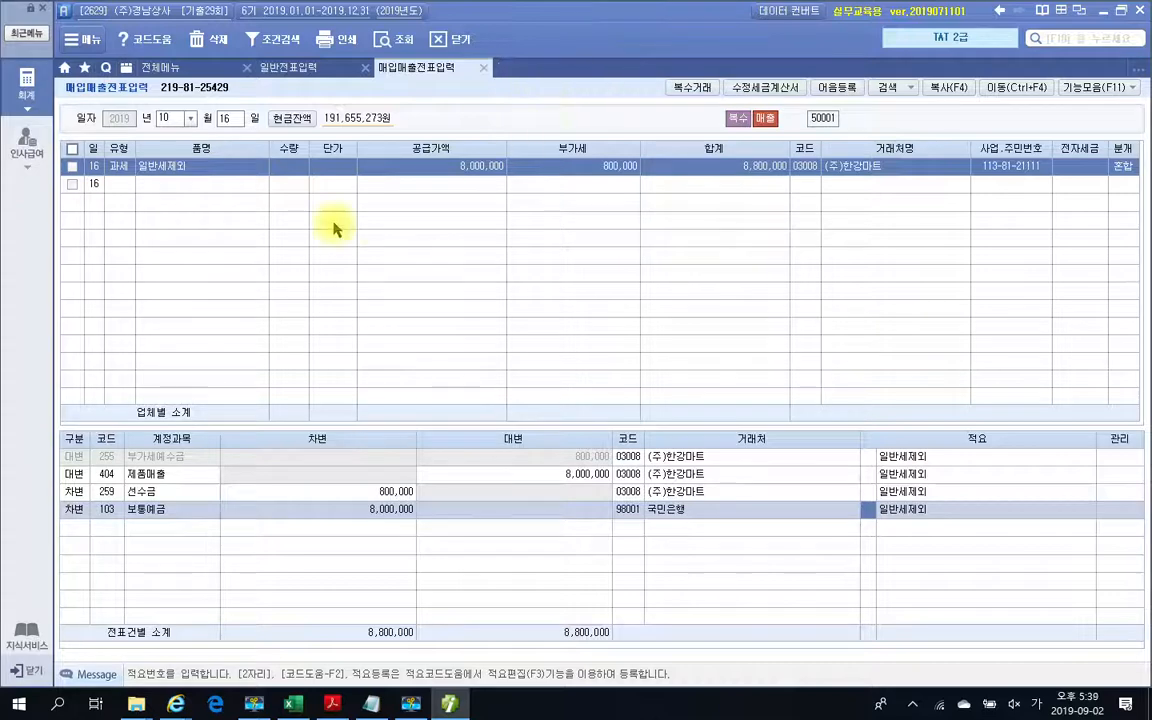
click(190, 70)
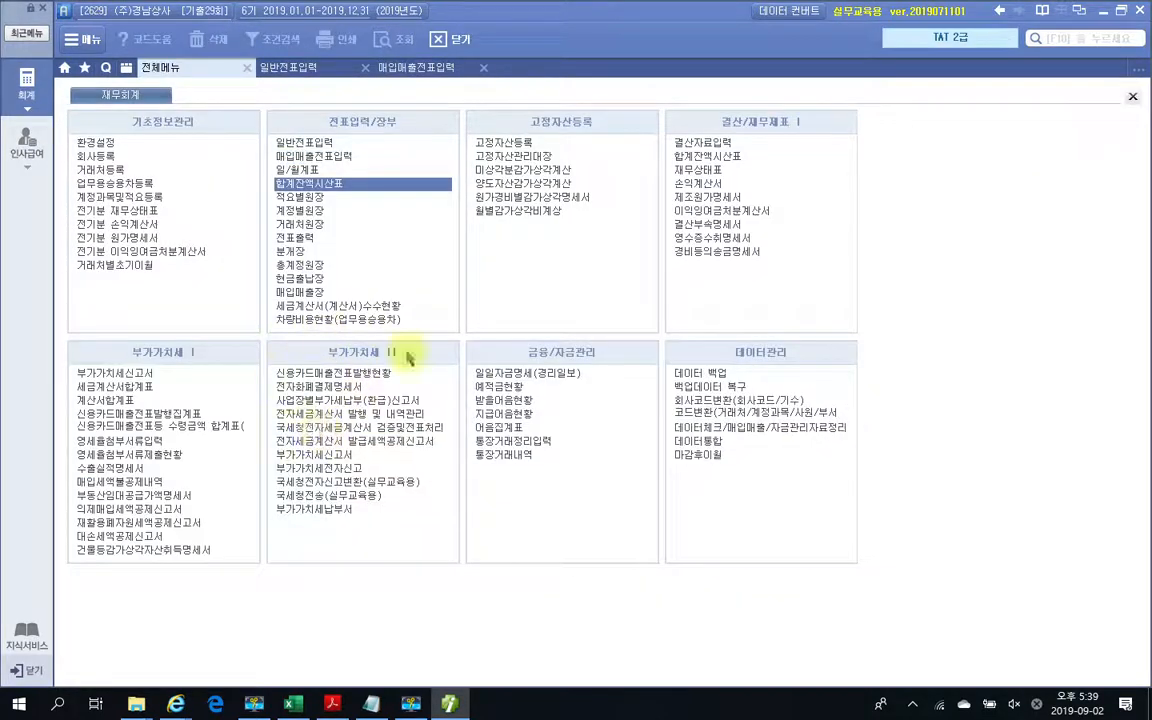
click(365, 415)
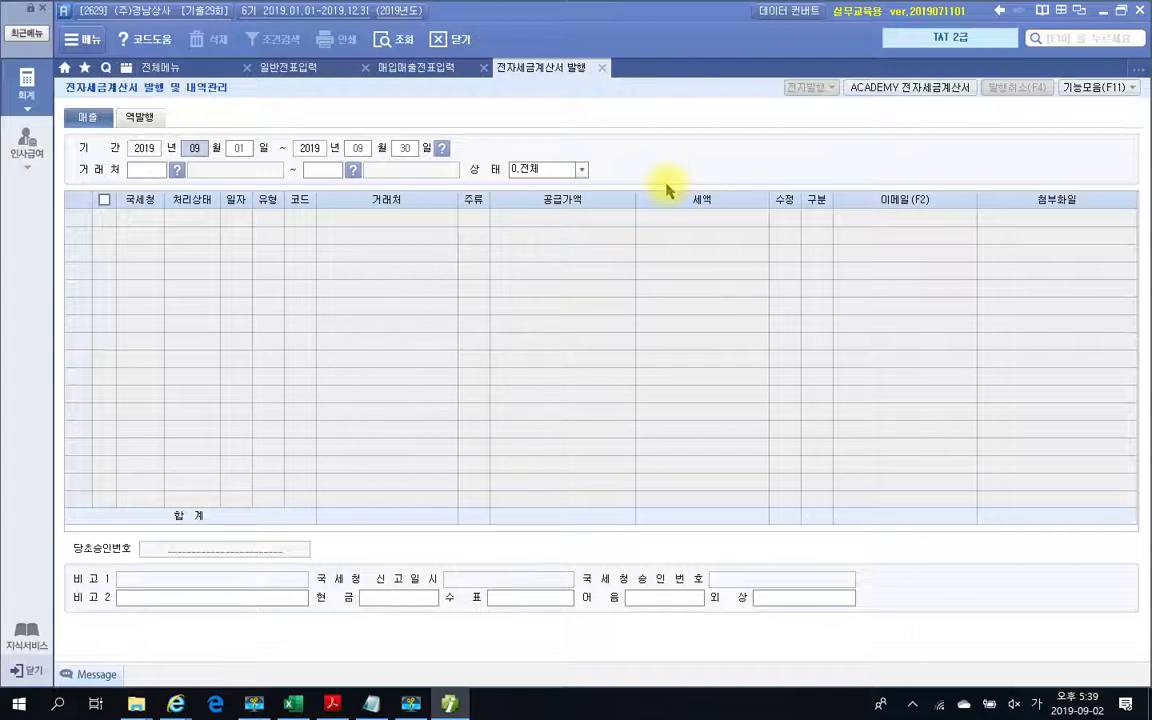
List the sales invoices for all customers with the period set from 2019-10-16 to 2019-10-16.
key(Return)
text(10)
key(Return)
text(16)
key(Return)
key(Return)
key(Return)
key(Return)
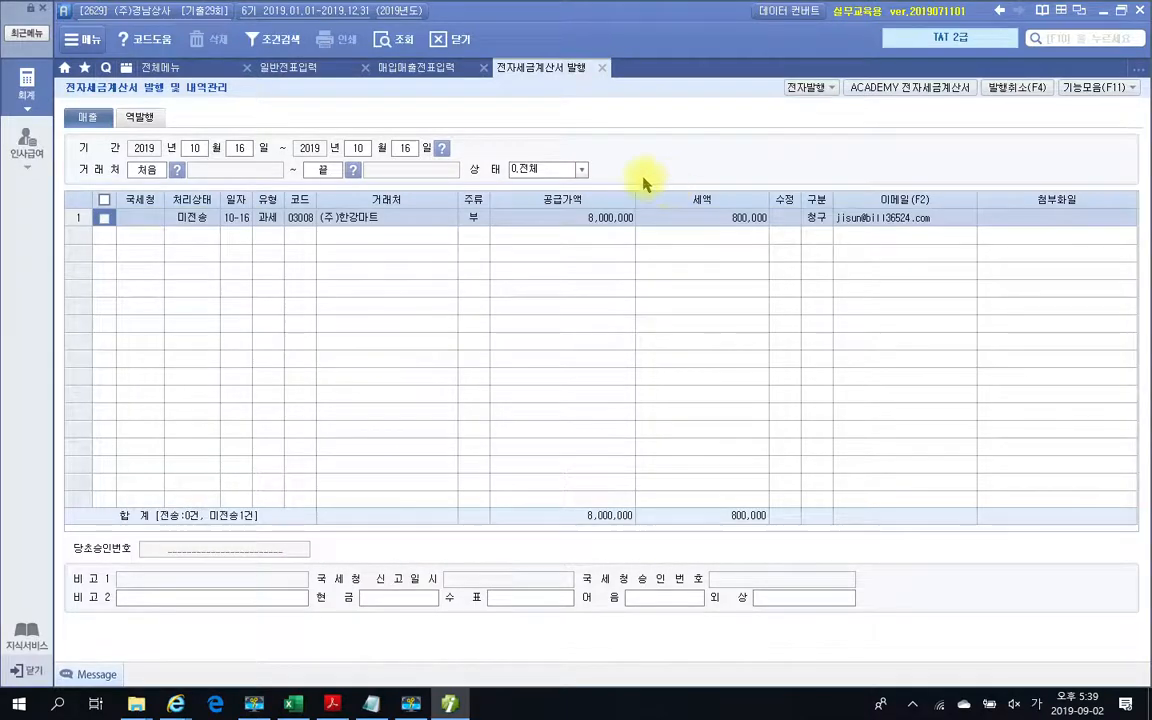
Issue the electronic tax invoice for the (주)한강마트 sale of October 16.
click(104, 218)
click(806, 87)
click(505, 393)
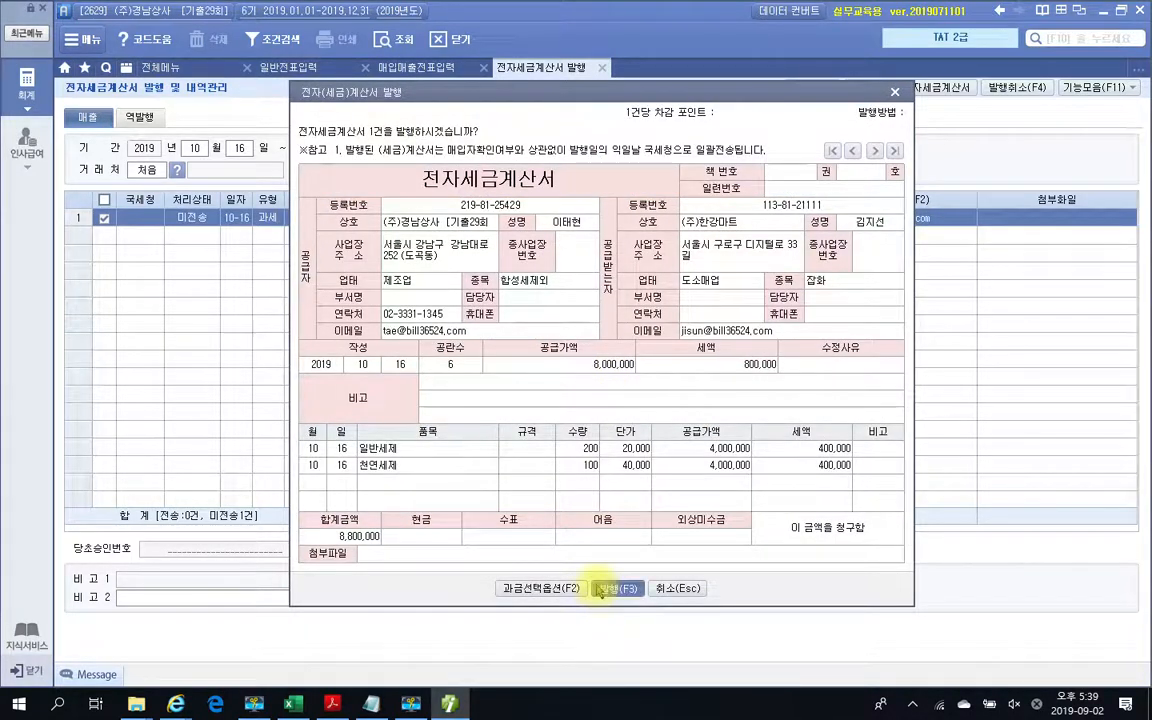
click(606, 590)
click(532, 347)
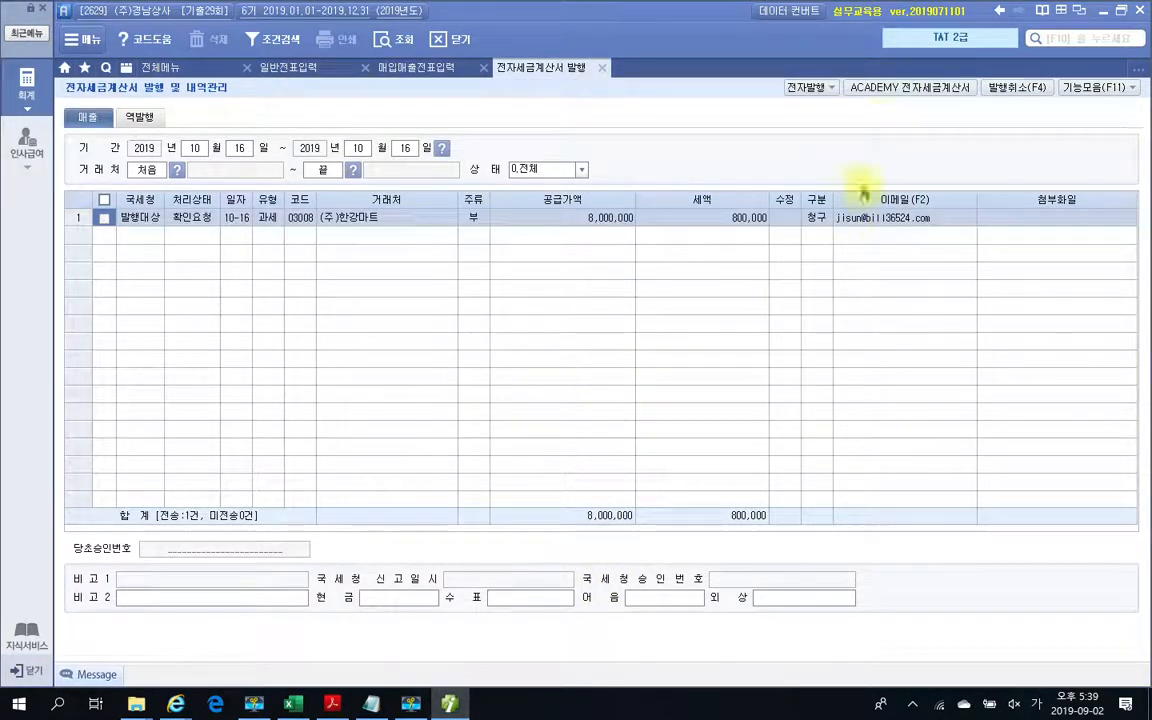
Log in to the ACADEMY 전자세금계산서 (Bill36524) site with the prefilled credentials and list the sales invoices with status 미전송.
click(850, 87)
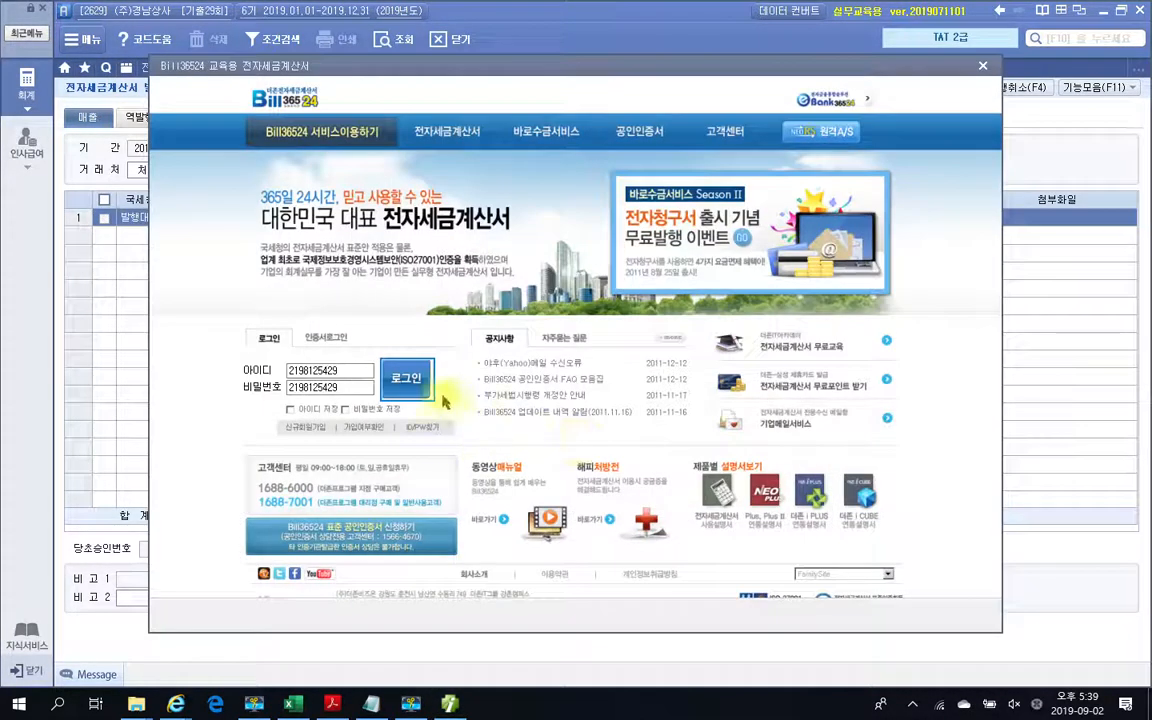
click(406, 379)
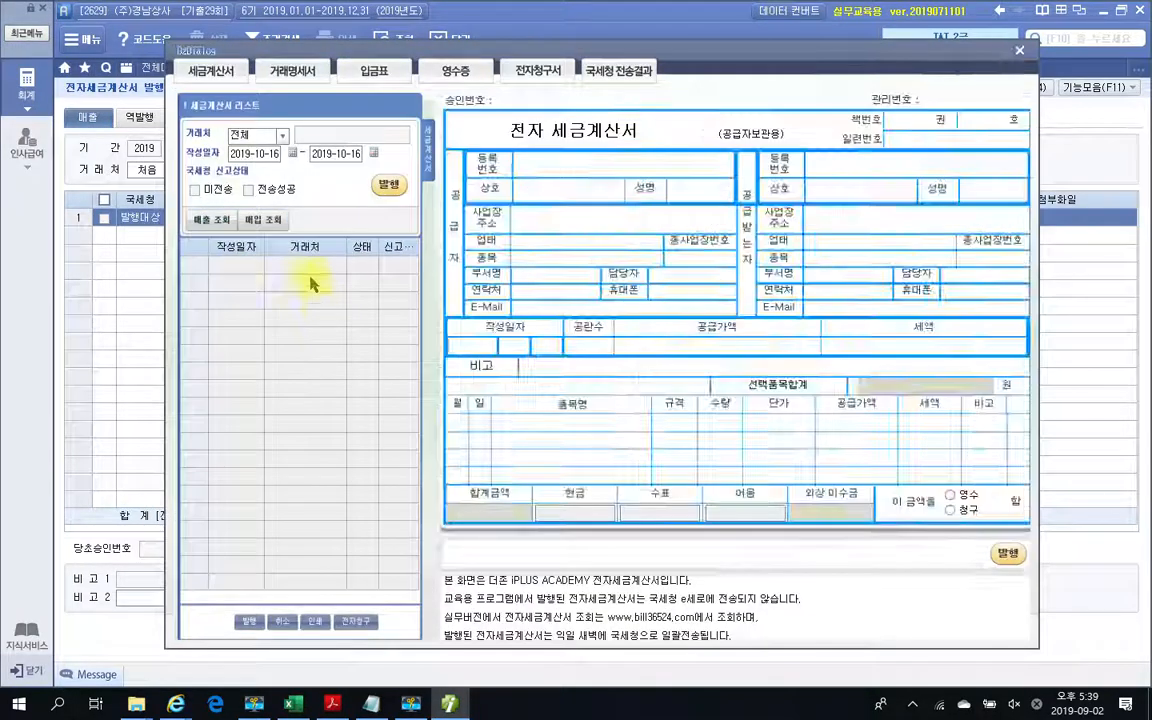
click(194, 189)
click(203, 221)
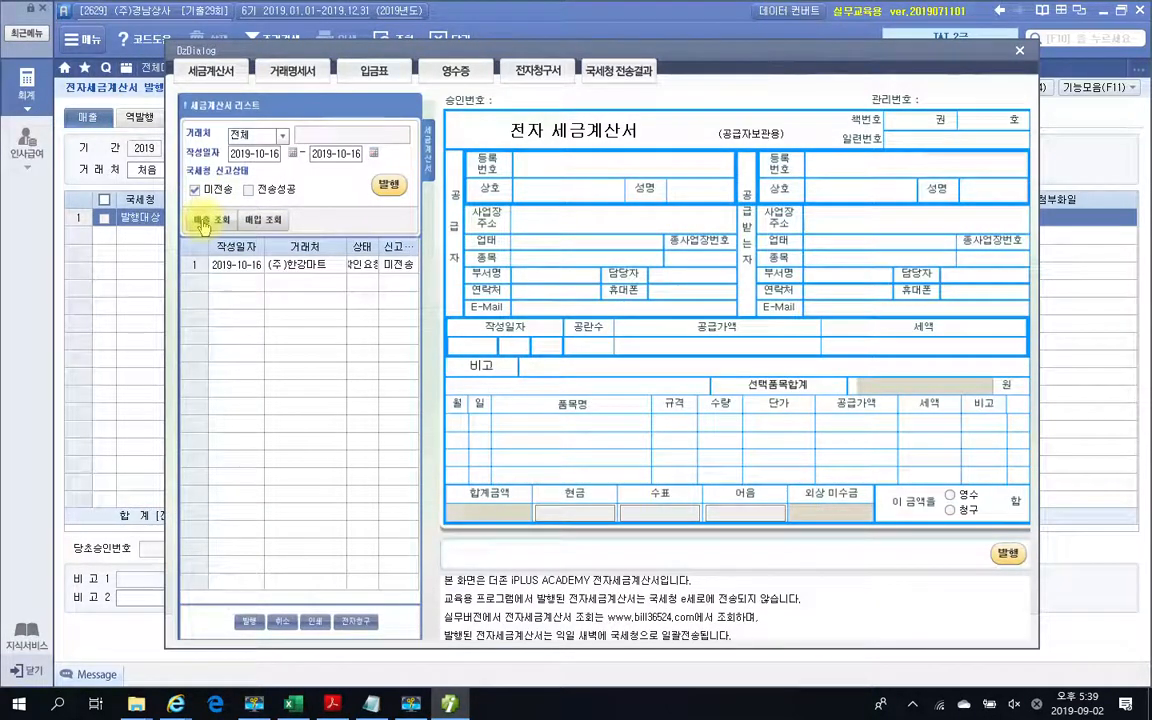
Issue the untransmitted (주)한강마트 invoice from the Bill36524 list and close the site window.
click(388, 184)
click(572, 390)
click(572, 390)
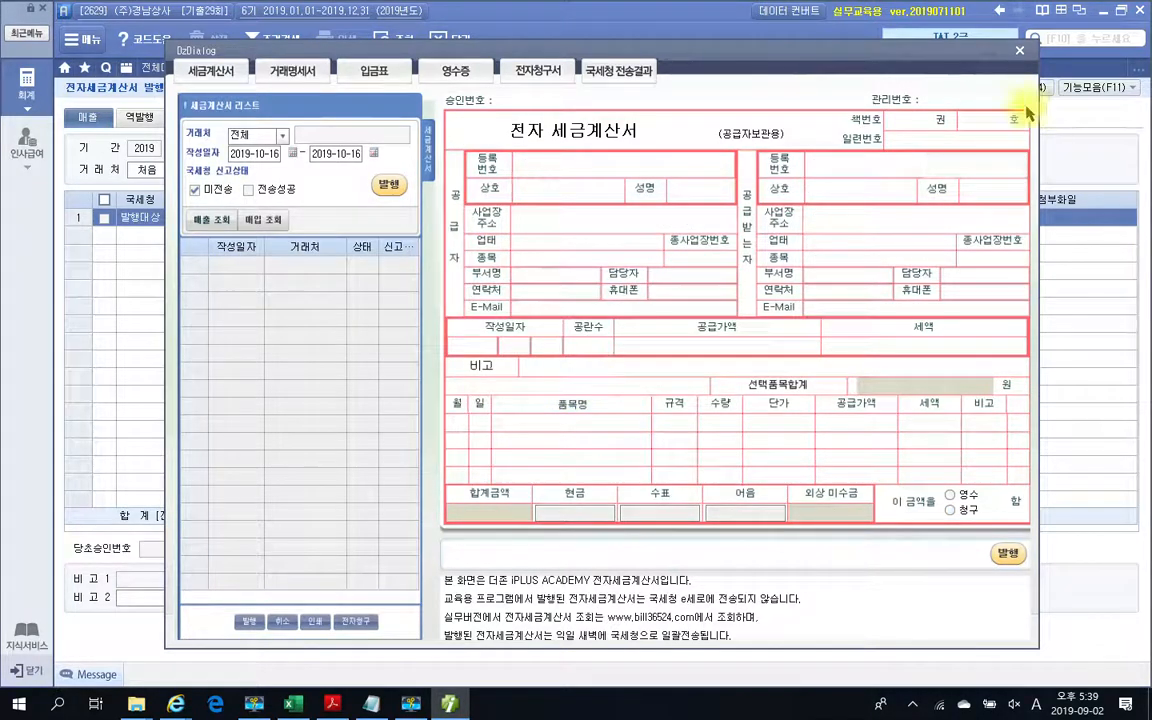
click(1019, 50)
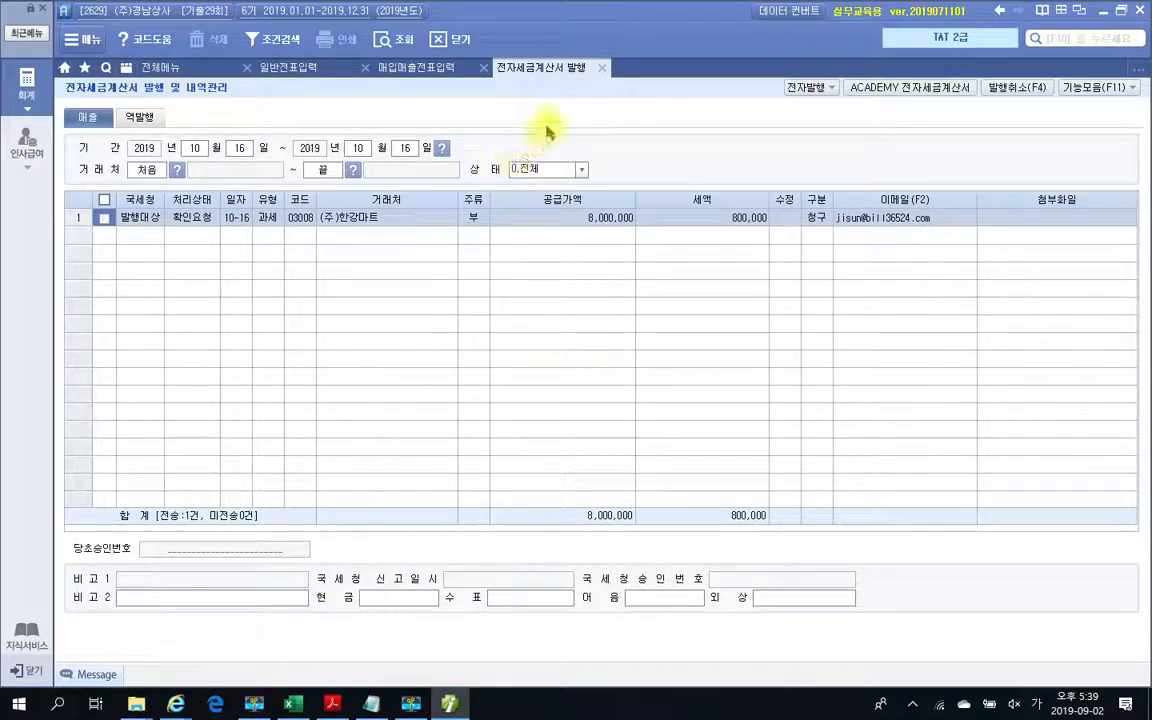
Close the invoice issuing screen and refresh the October 16 voucher to check its 전자세금 field.
click(601, 67)
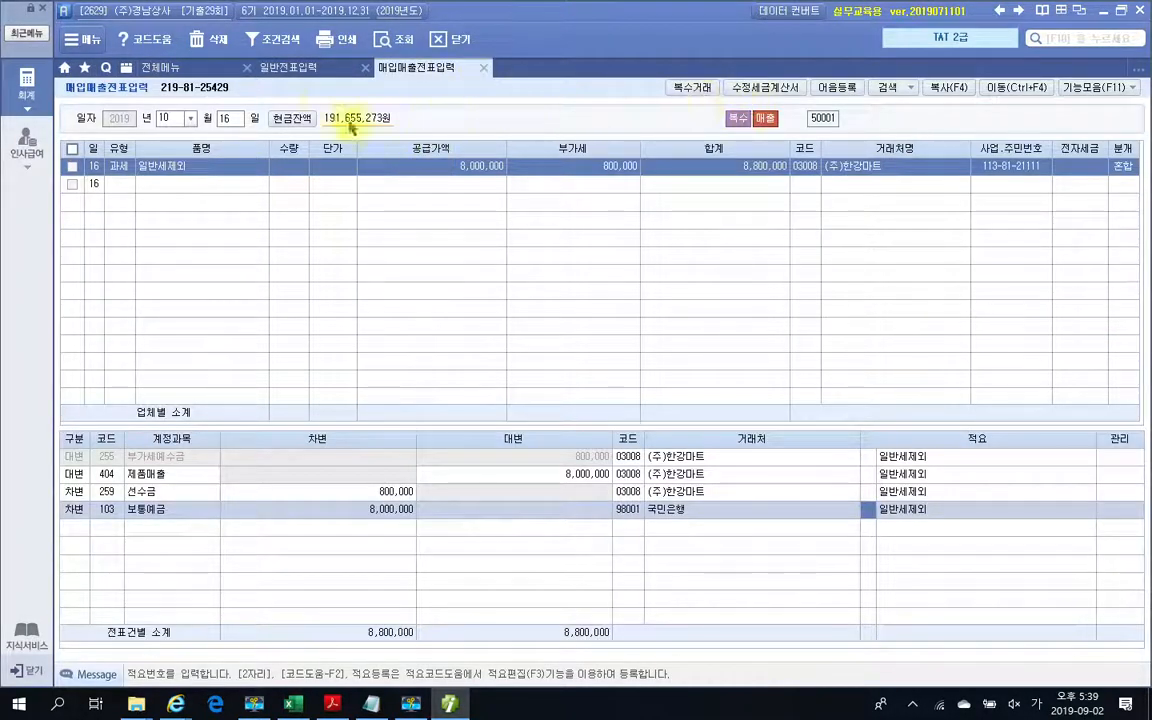
click(400, 44)
click(1070, 166)
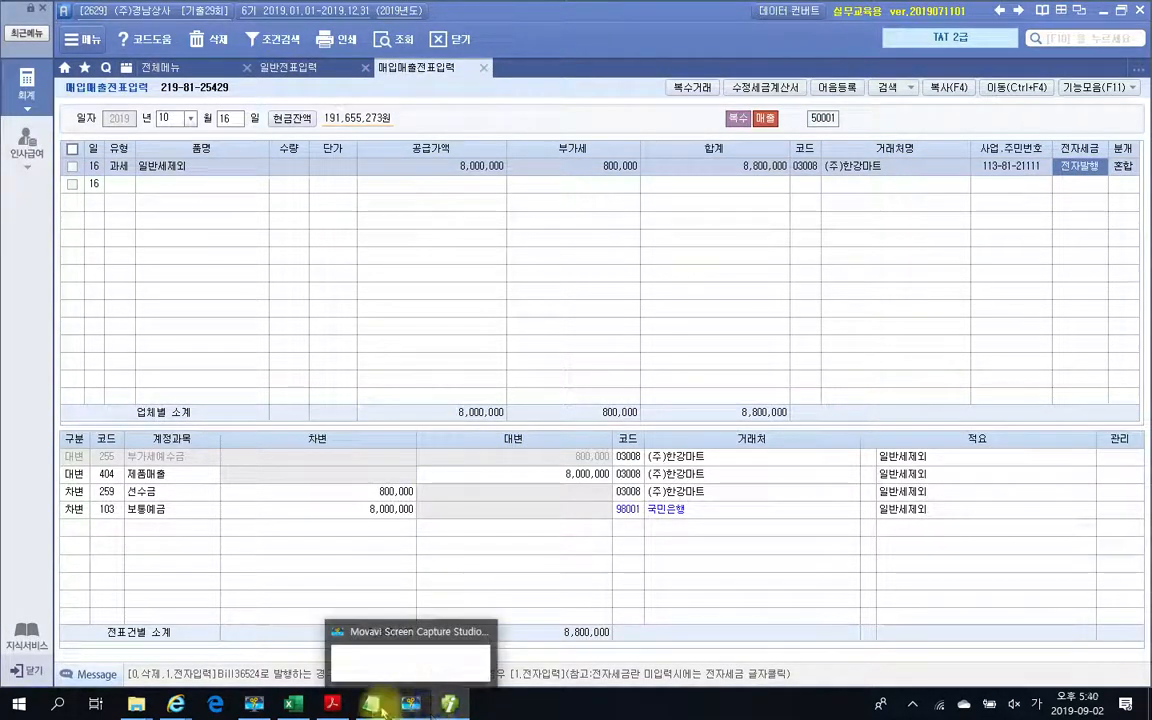
Switch to the exam PDF and read problem 2 on issuing a corrected electronic tax invoice (수정전자세금계산서), including its 자료설명 and 평가문제.
click(332, 704)
scroll(390, 552, down, 10)
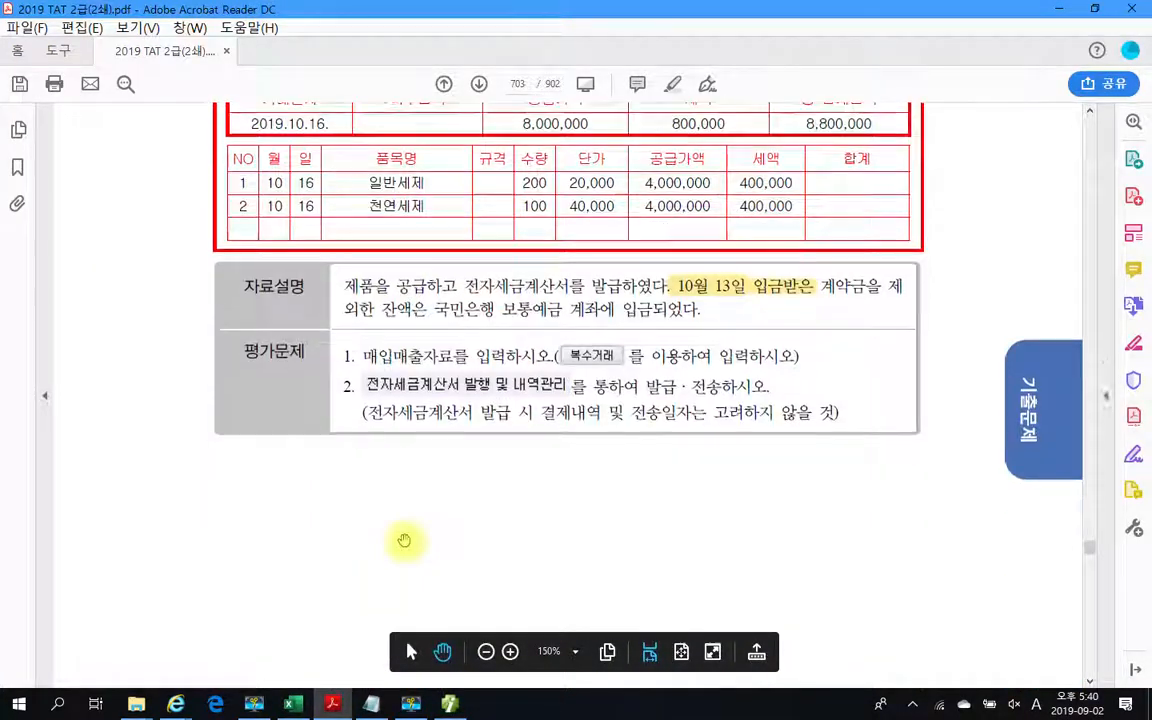
scroll(421, 553, down, 8)
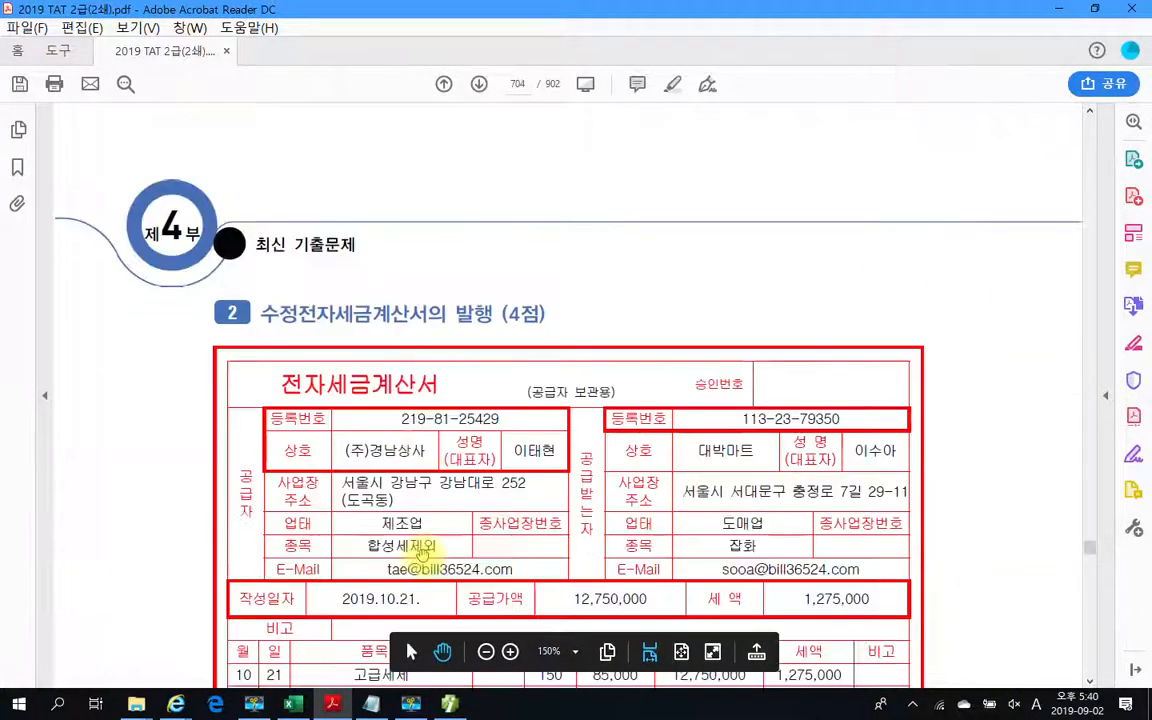
scroll(422, 557, down, 2)
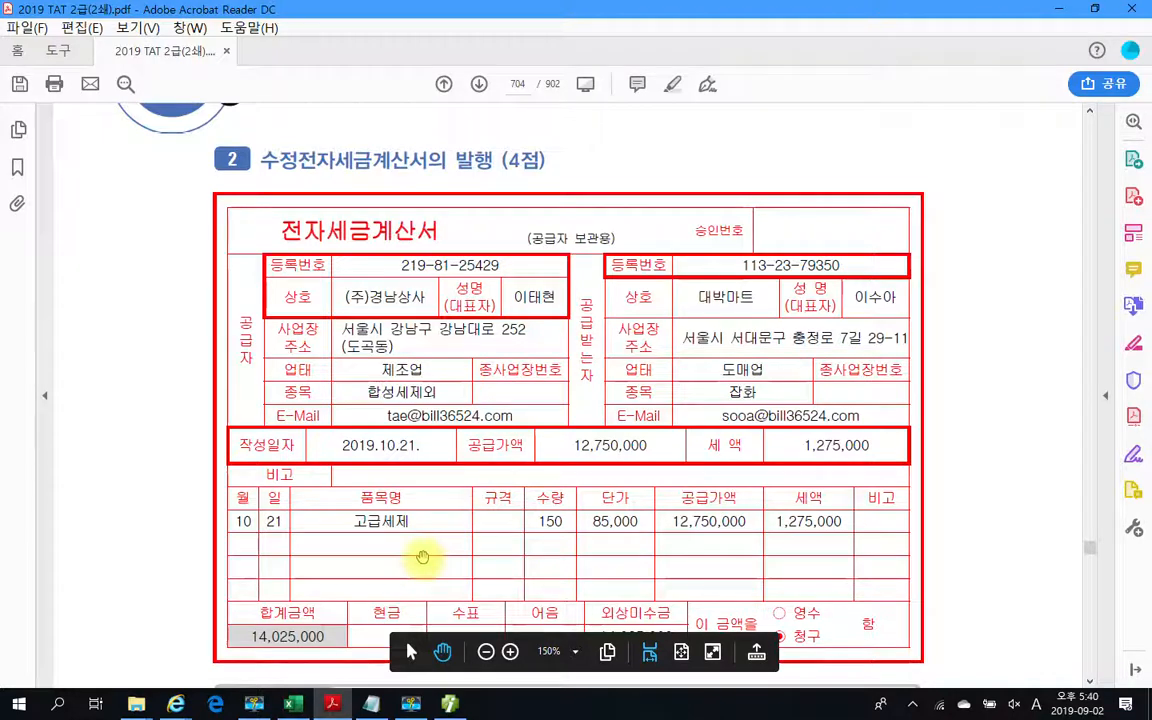
scroll(422, 557, down, 2)
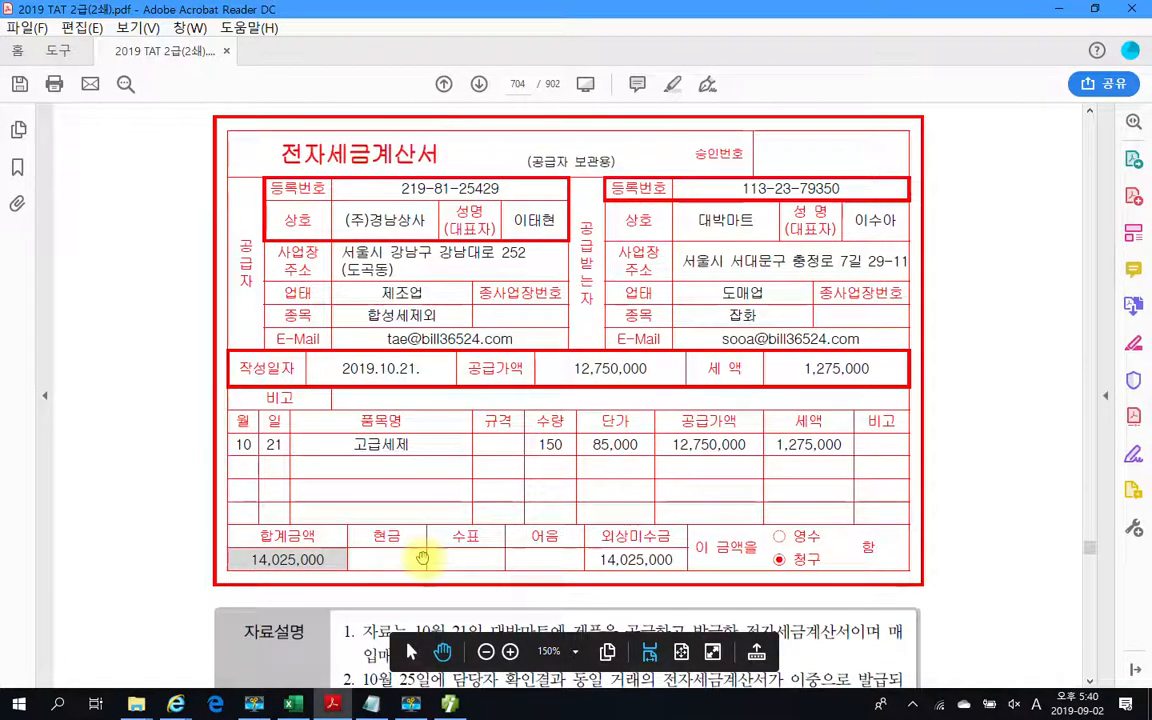
scroll(422, 557, down, 4)
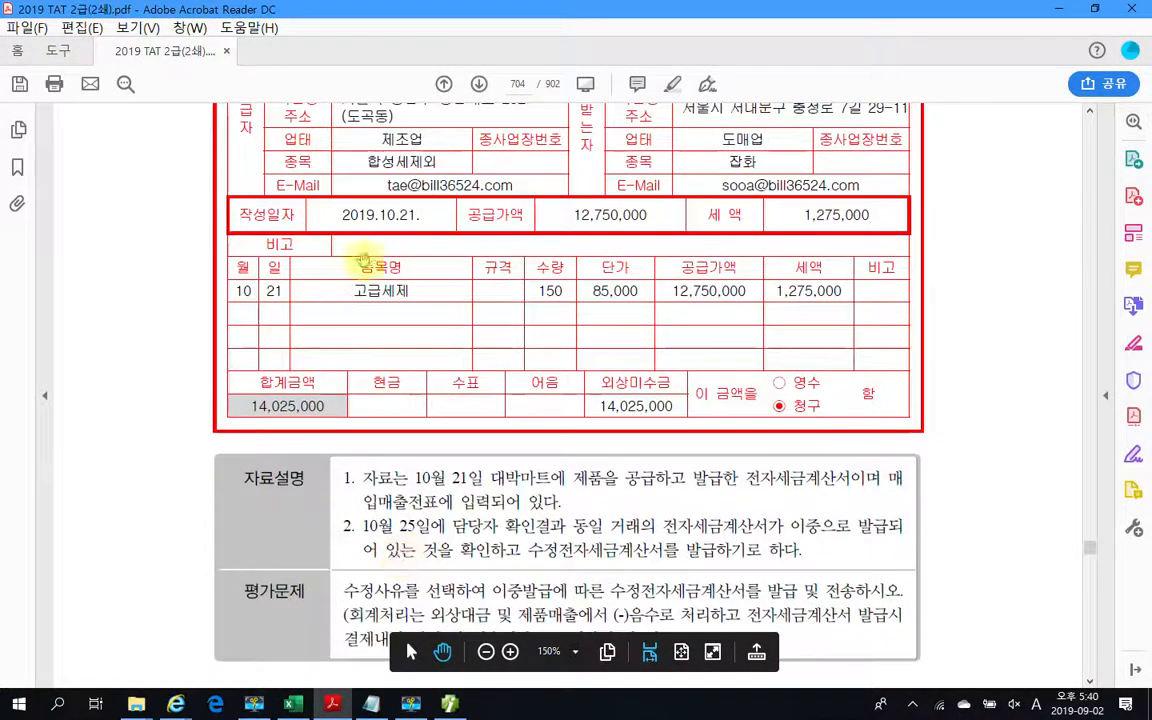
scroll(483, 480, down, 1)
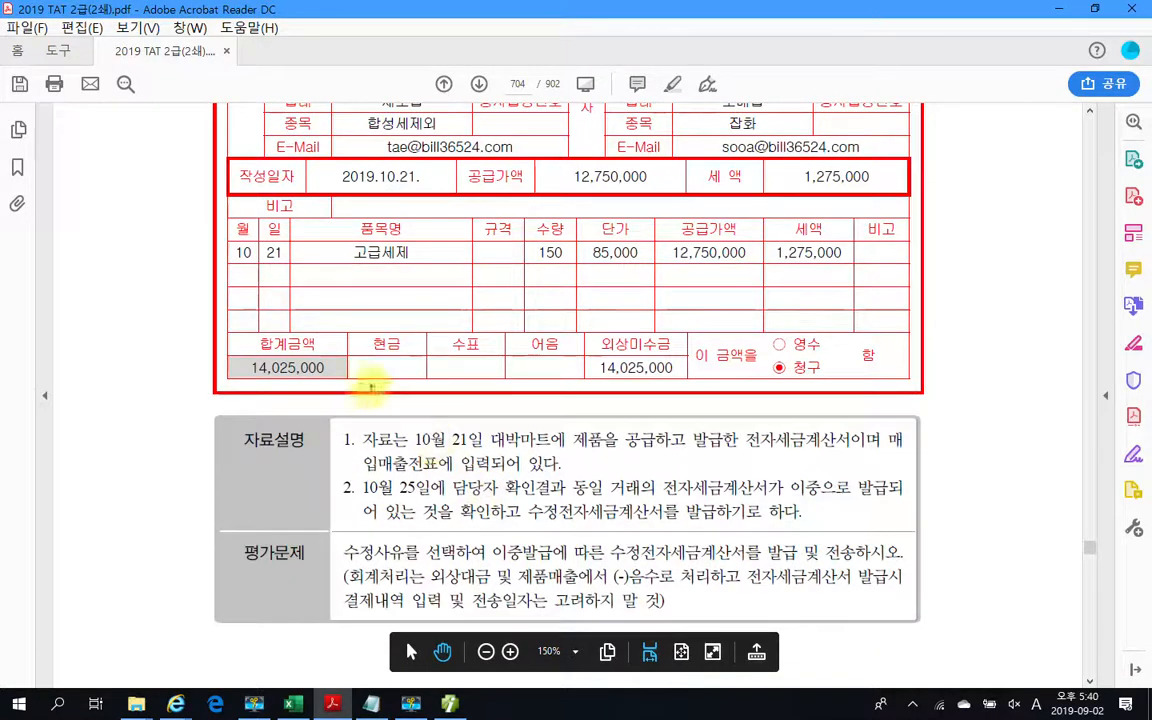
mouse_move(291, 409)
mouse_down()
mouse_move(760, 525)
mouse_move(950, 552)
mouse_up()
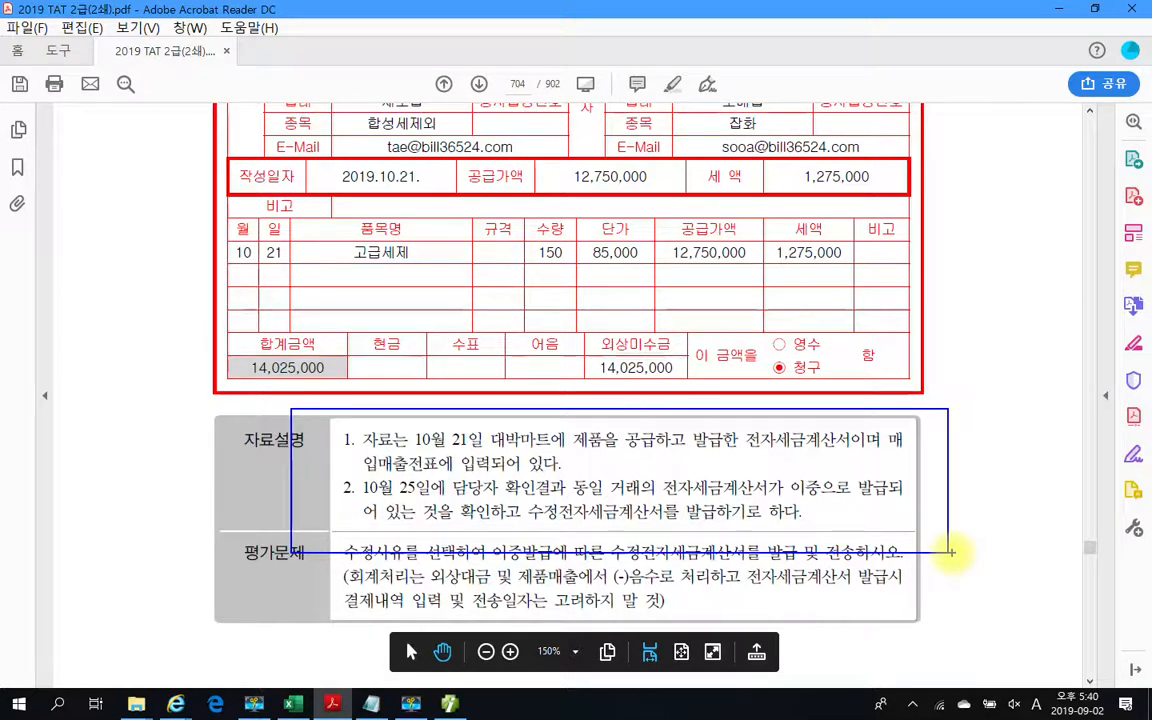
drag(352, 492, 437, 508)
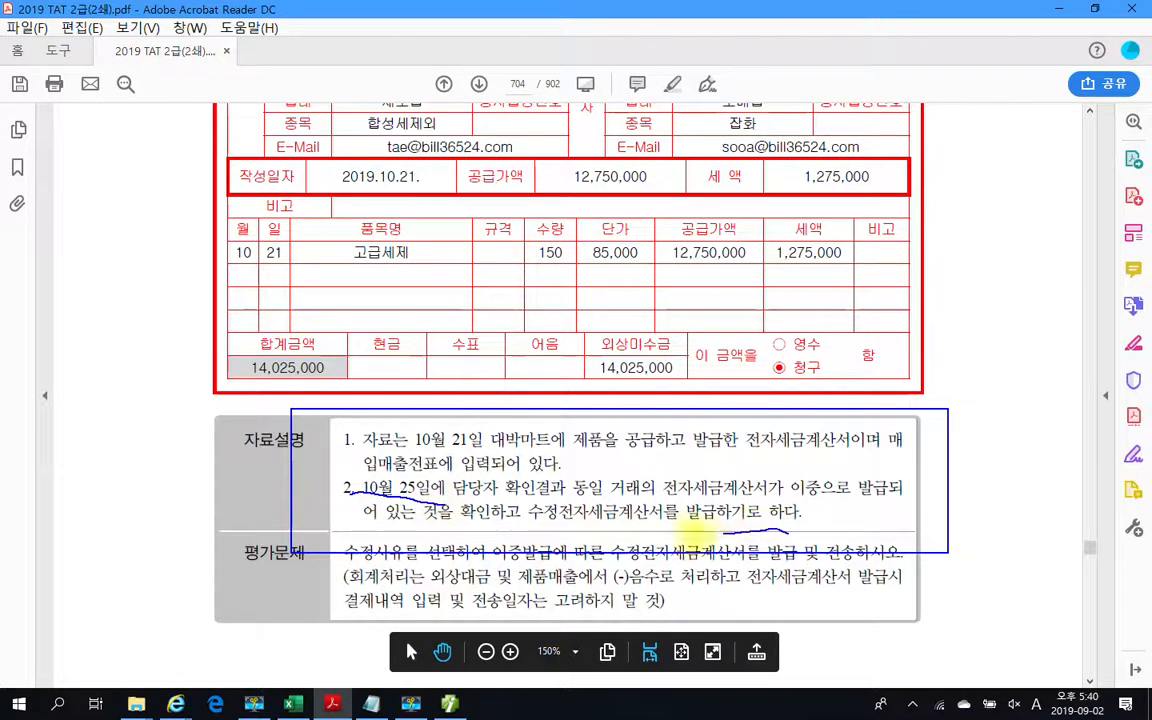
mouse_move(465, 521)
mouse_down()
mouse_move(780, 488)
mouse_move(826, 521)
mouse_up()
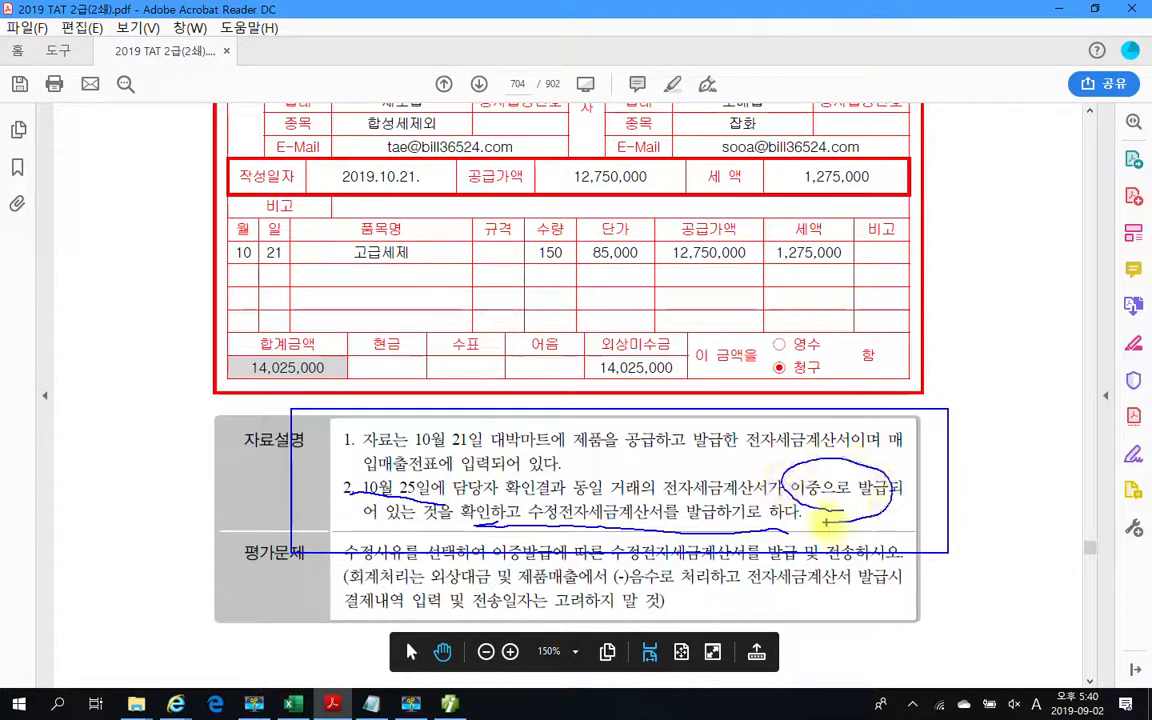
key(Escape)
Highlight the word 이중발급 in the 평가문제 text of the corrected invoice problem.
scroll(468, 567, down, 3)
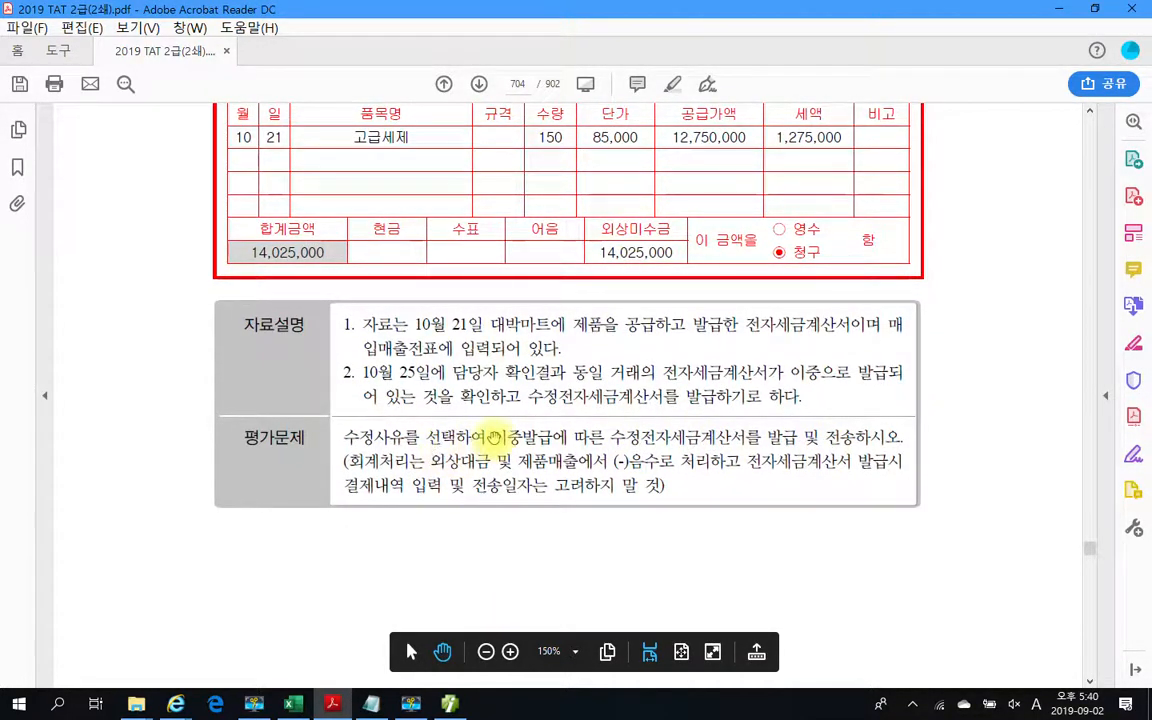
drag(491, 437, 553, 437)
right_click(548, 442)
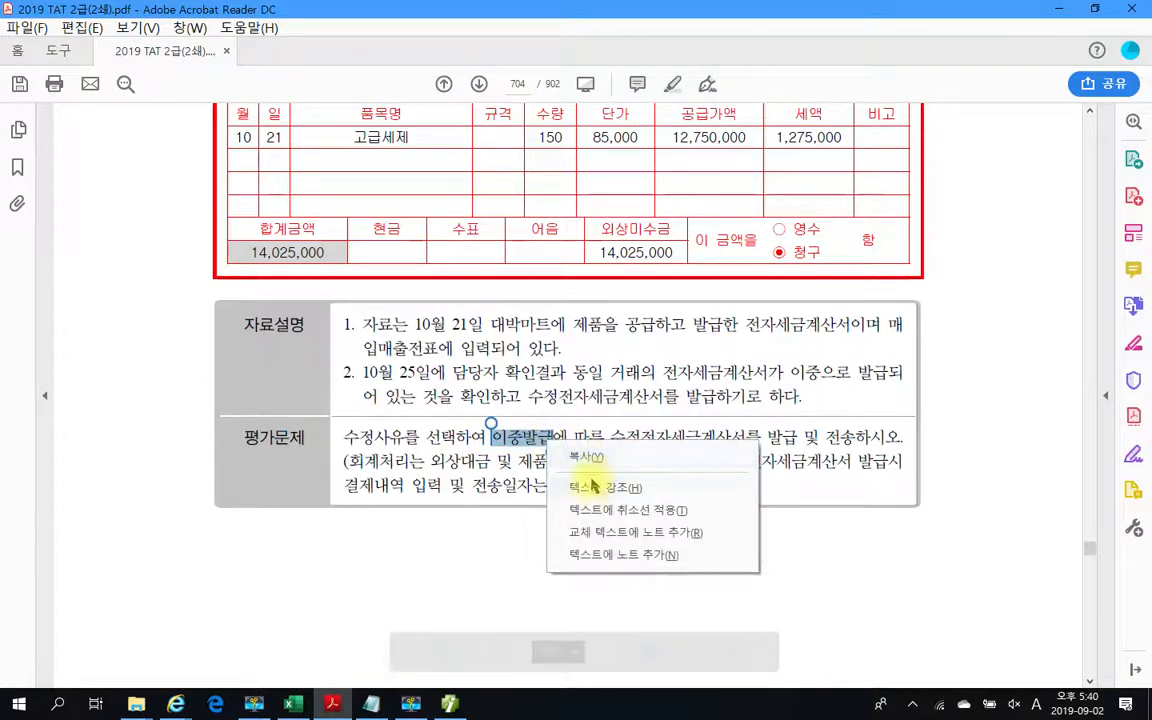
click(586, 483)
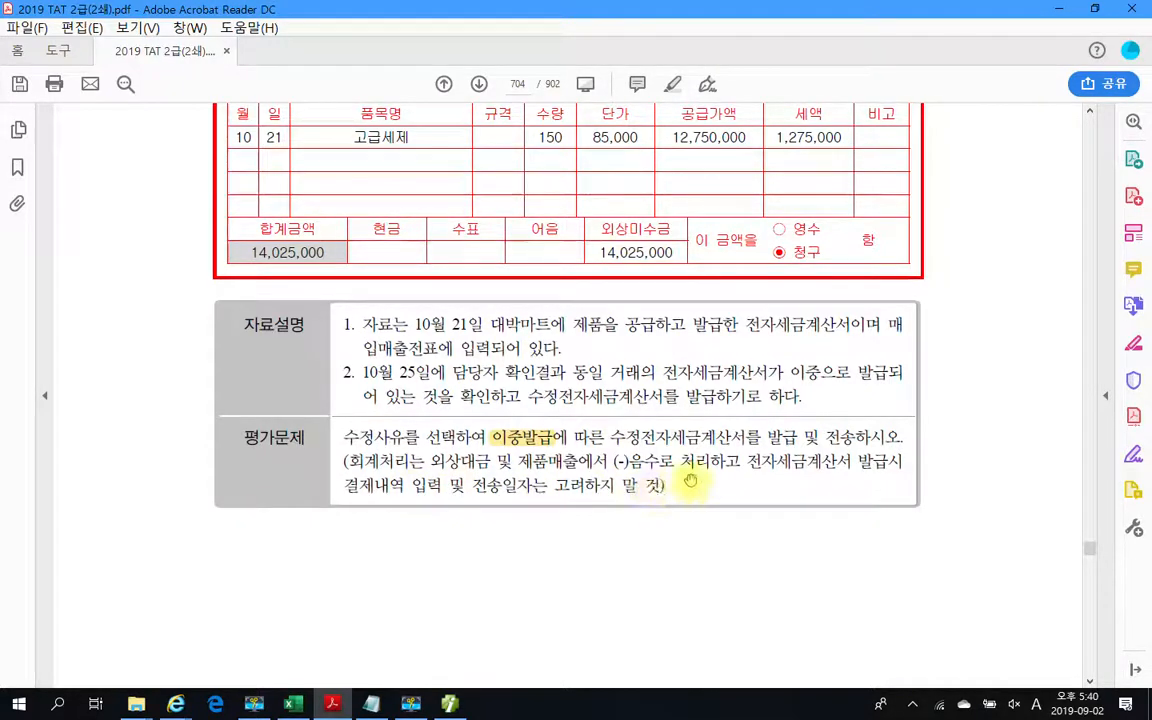
Switch from the exam PDF to the accounting program and list the October 21 entries in 매입매출전표입력.
scroll(694, 463, up, 5)
scroll(696, 462, up, 4)
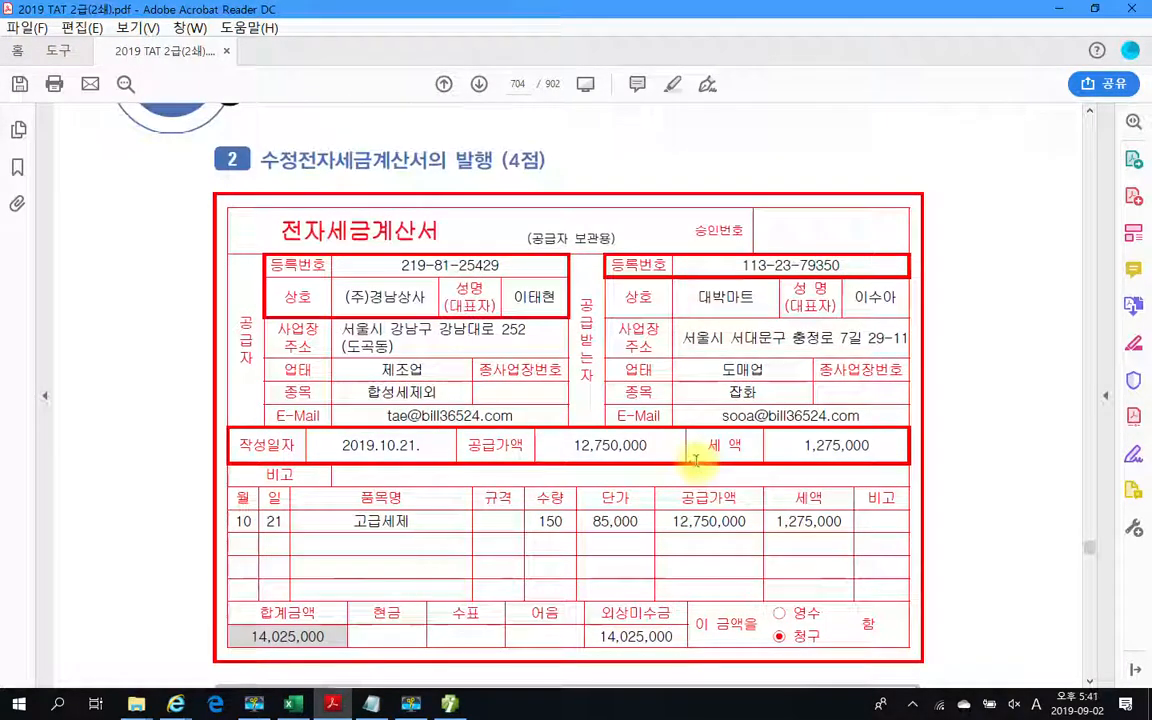
scroll(534, 457, down, 5)
scroll(534, 457, down, 5)
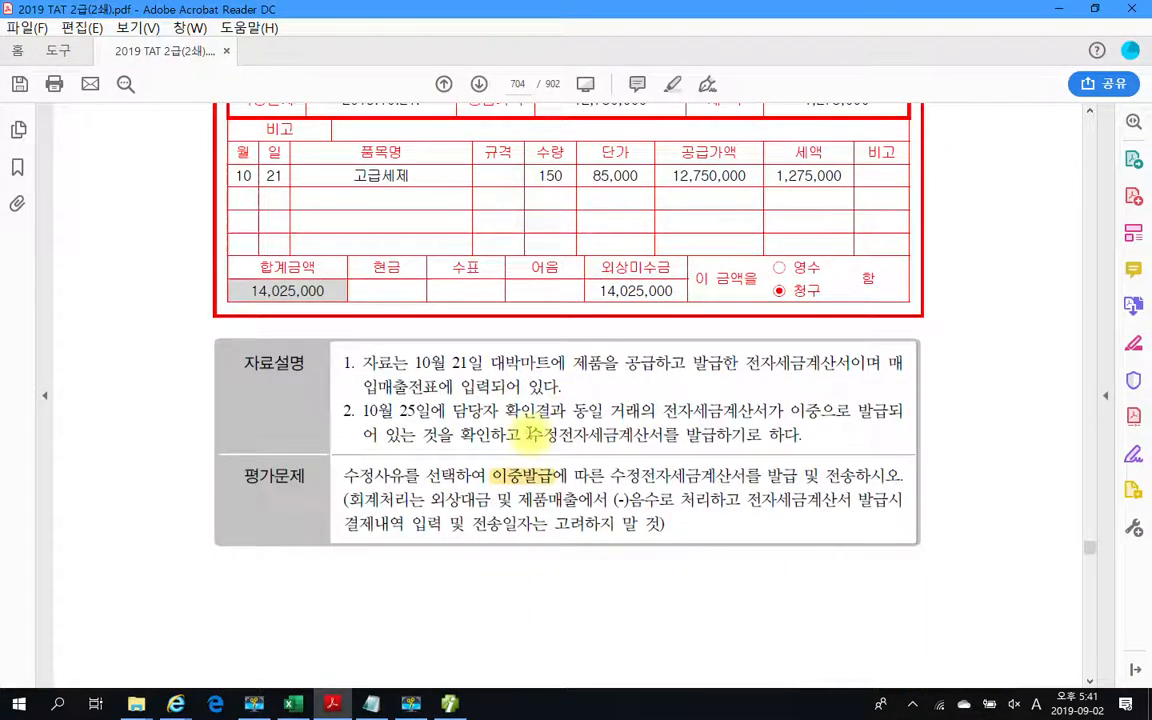
scroll(535, 432, up, 1)
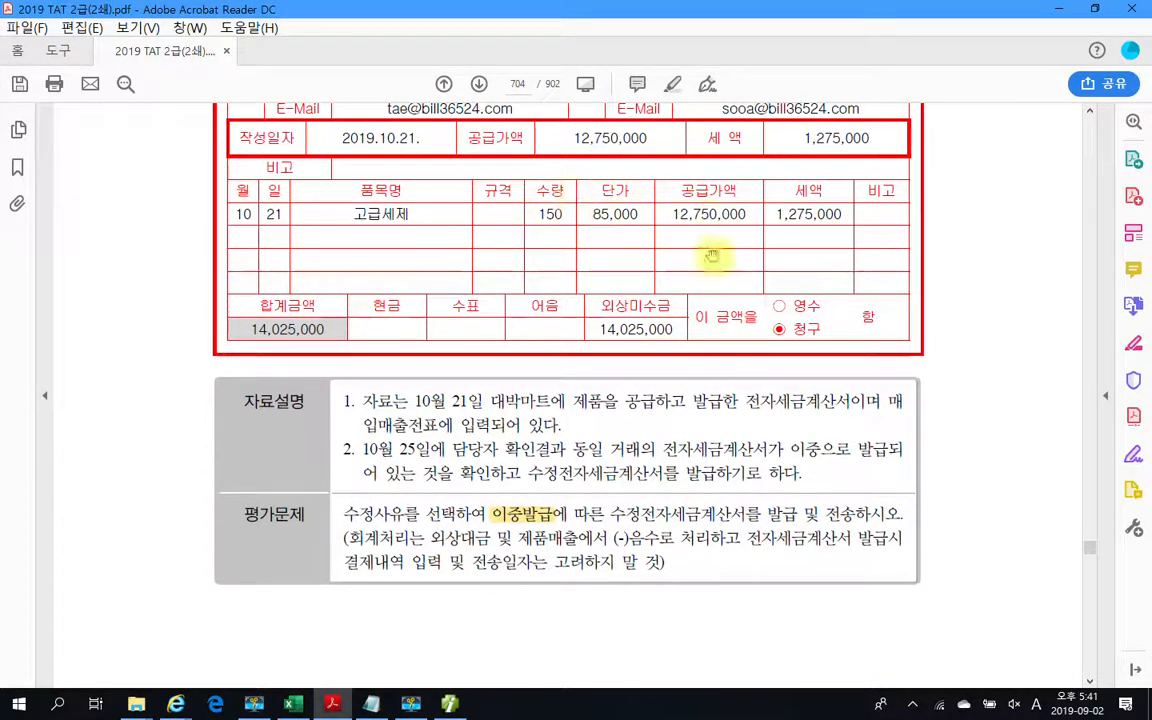
click(449, 704)
text(21)
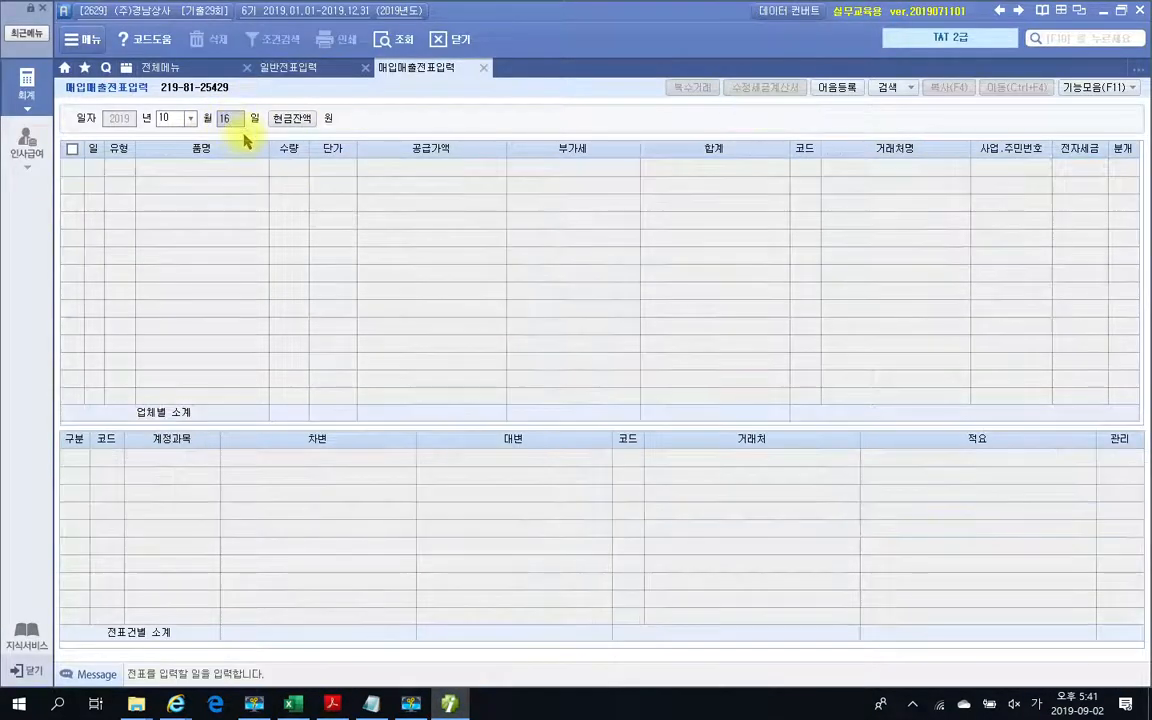
key(Return)
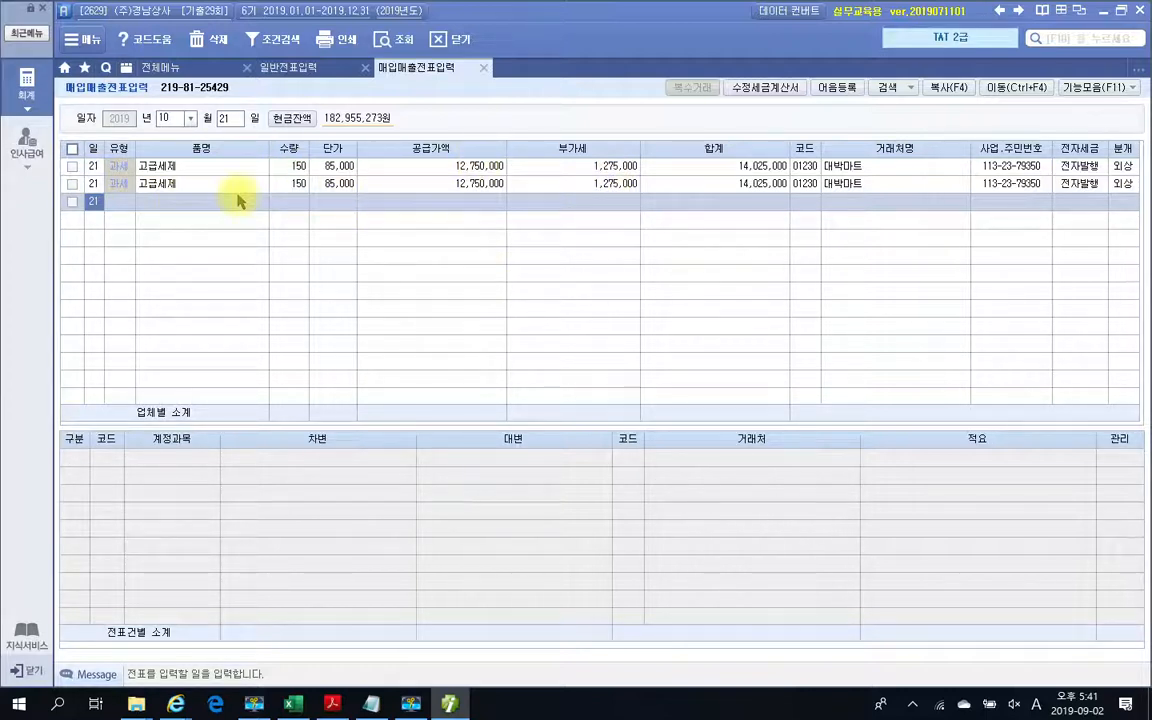
Start a 수정세금계산서 for the second 대박마트 entry with the reason 6. 착오에 의한 이중발급등.
click(73, 186)
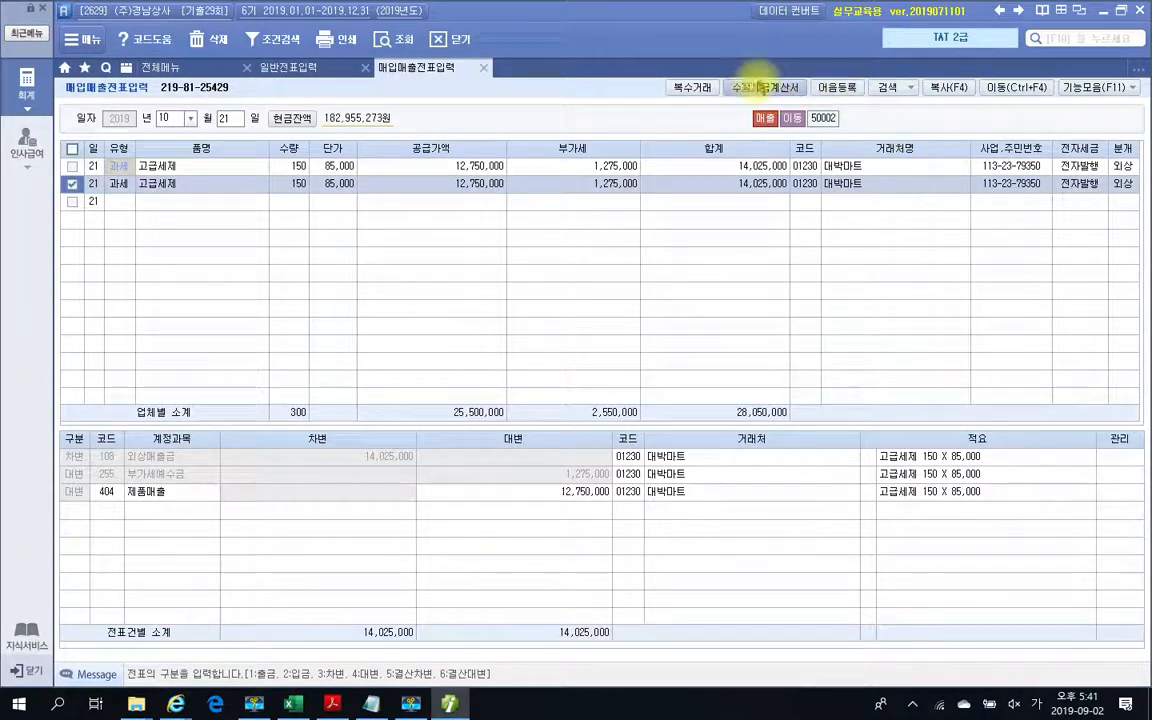
click(752, 88)
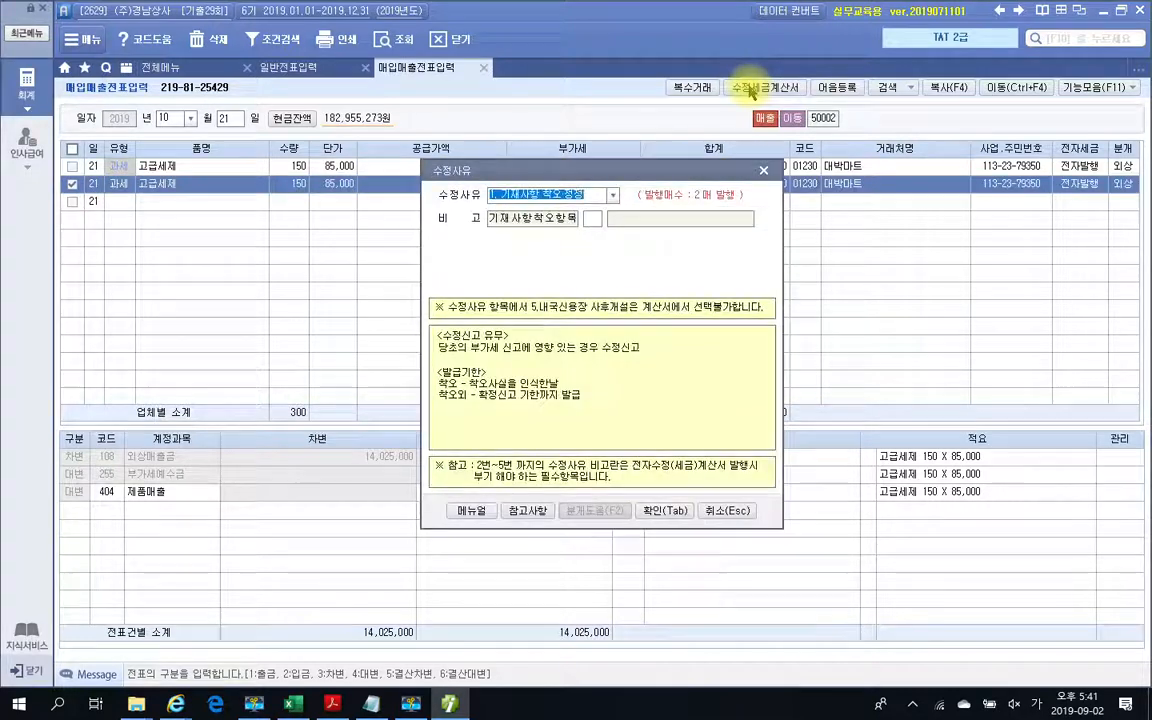
click(611, 196)
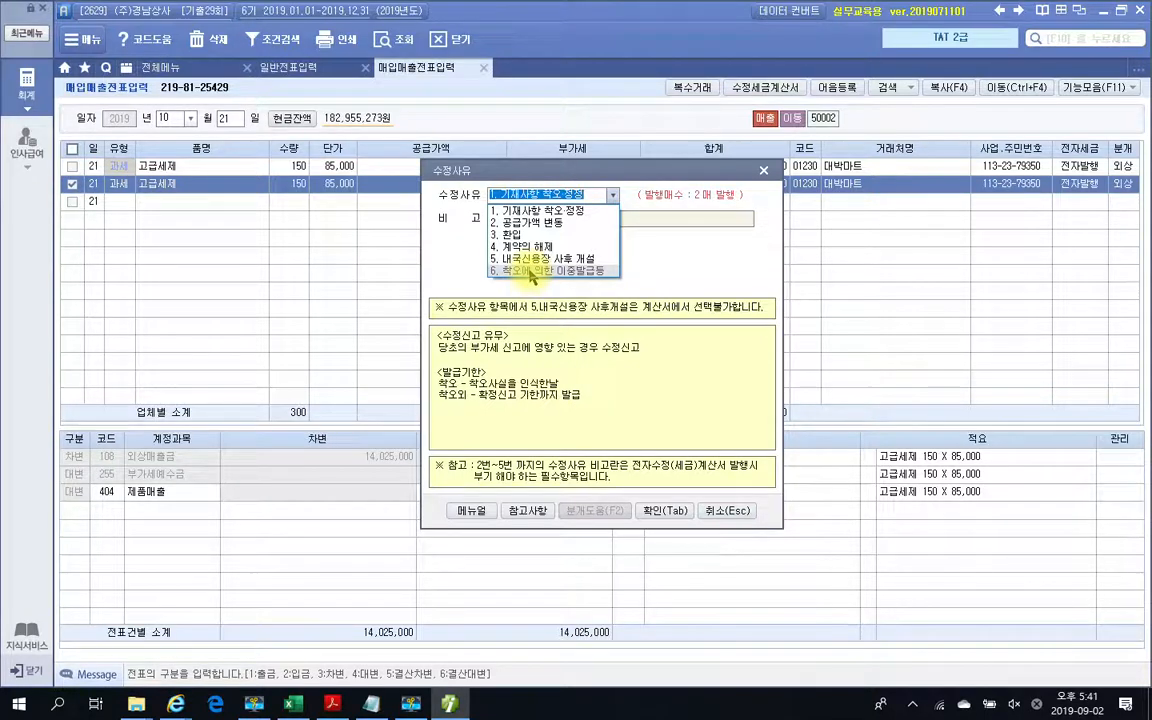
click(533, 271)
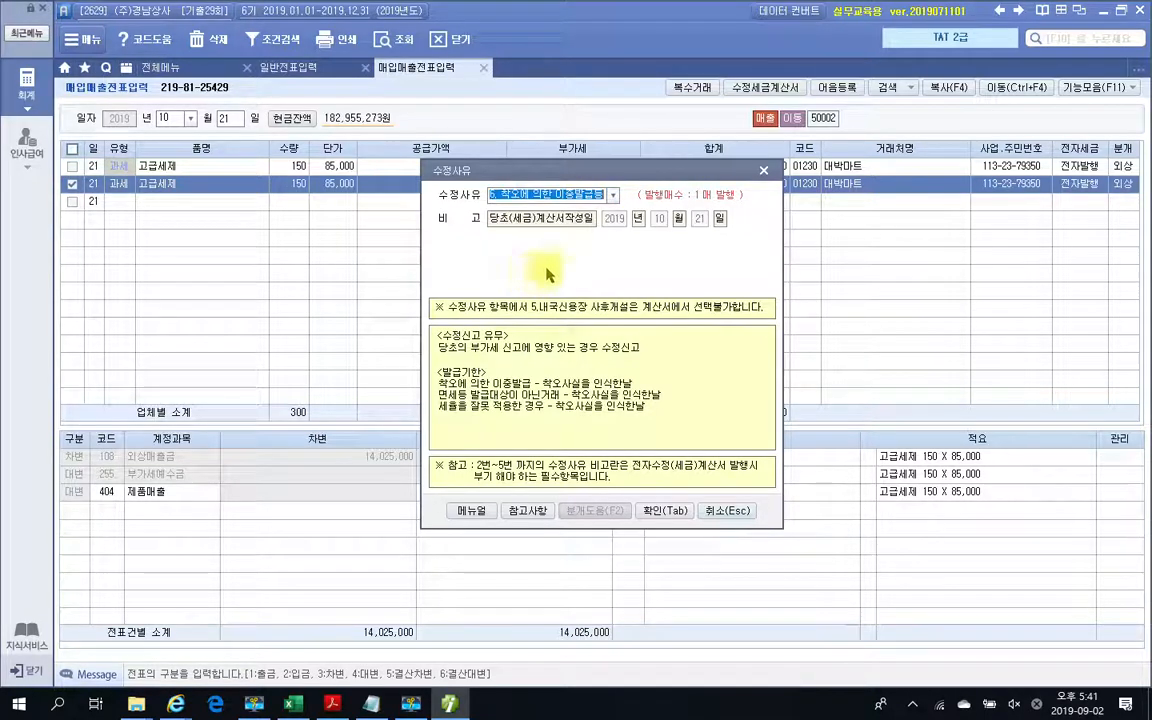
click(663, 510)
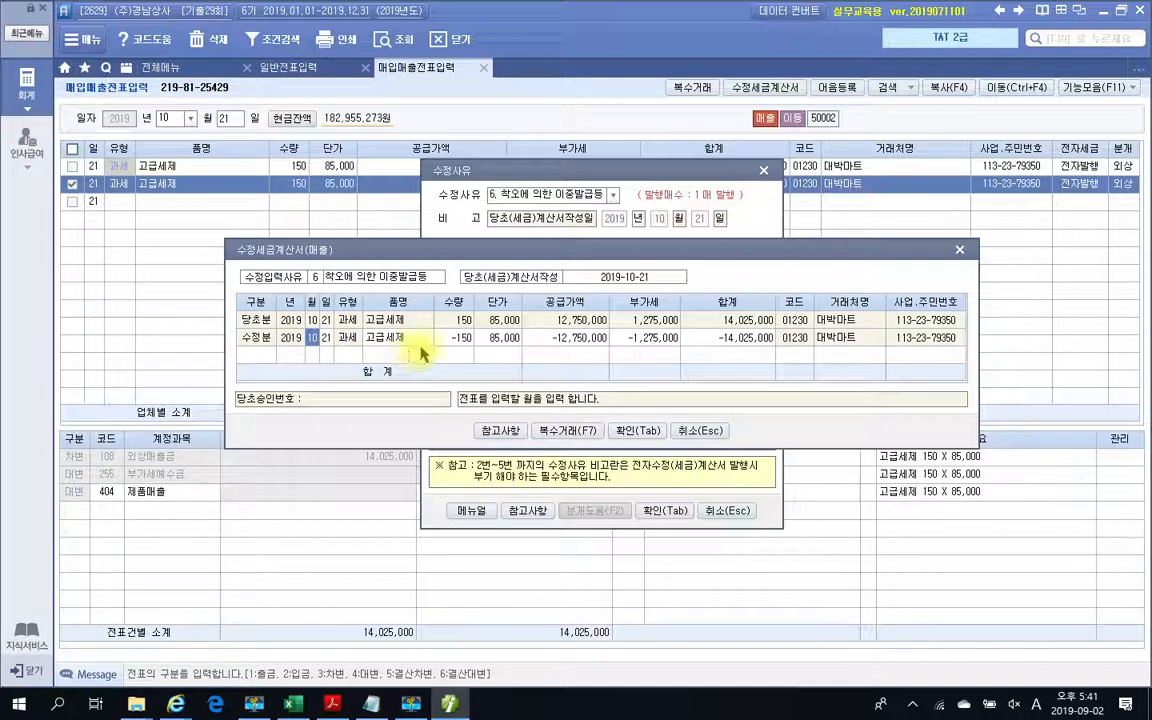
Consult the 참고사항 table on corrected invoices and enter the October 21 correction line for 고급세제 with quantity -150 at 85,000.
click(507, 433)
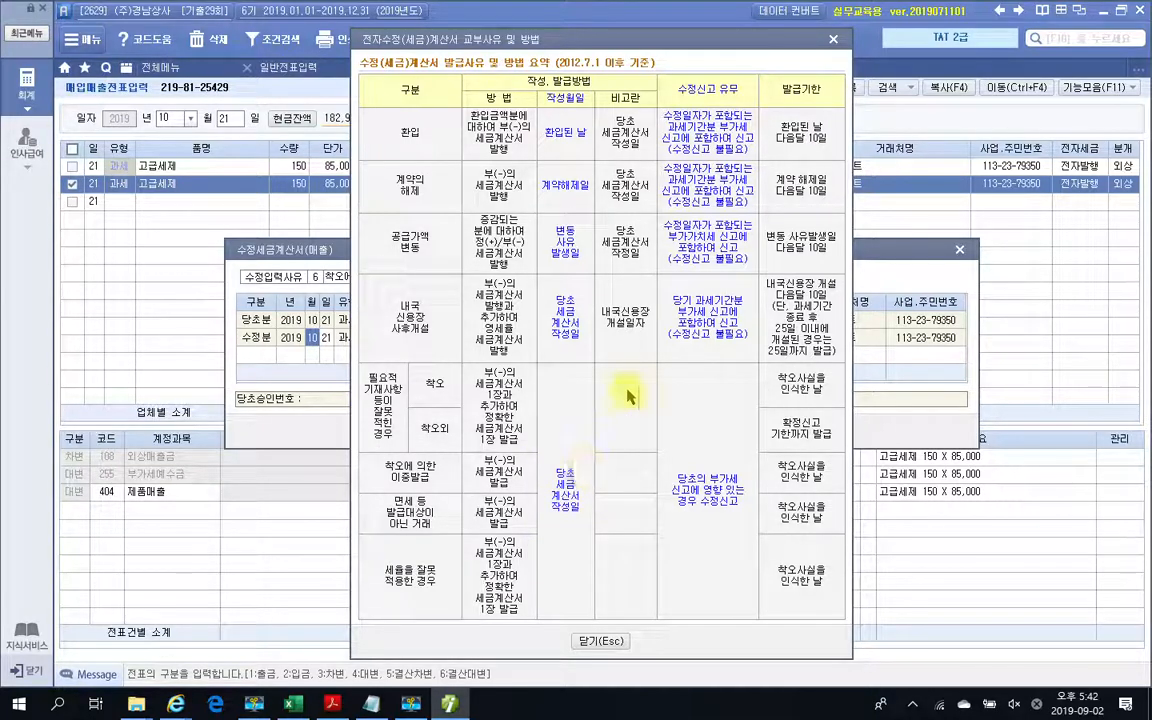
click(605, 641)
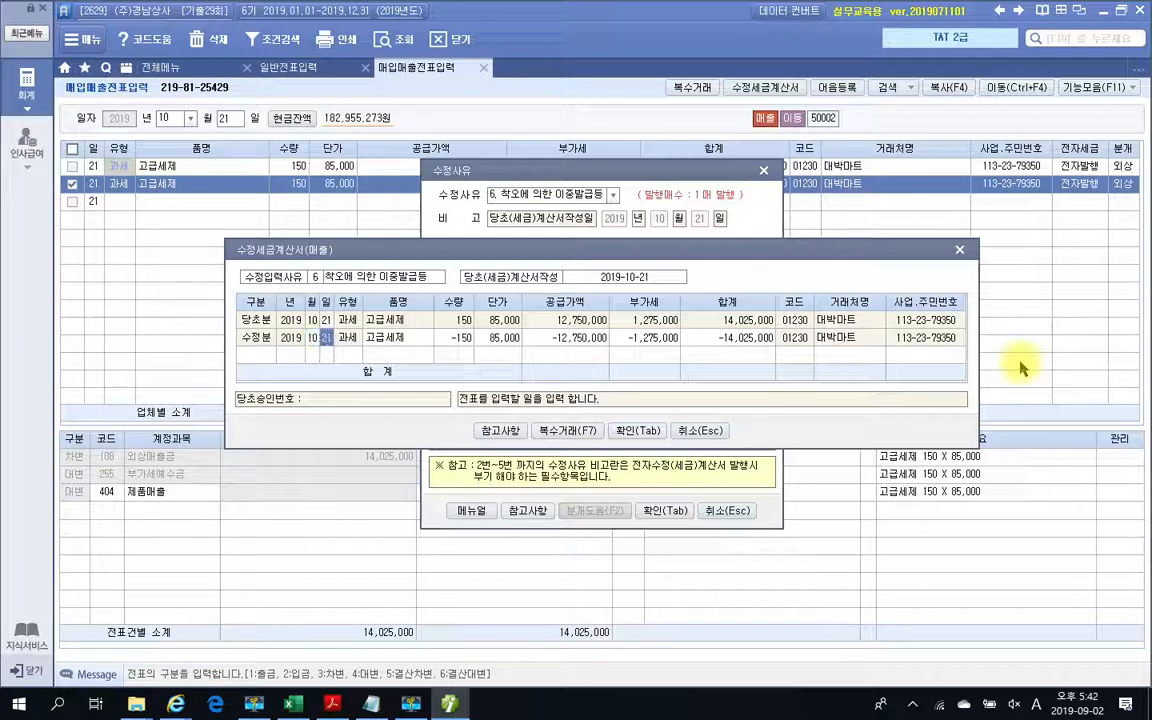
key(Return)
key(Return)
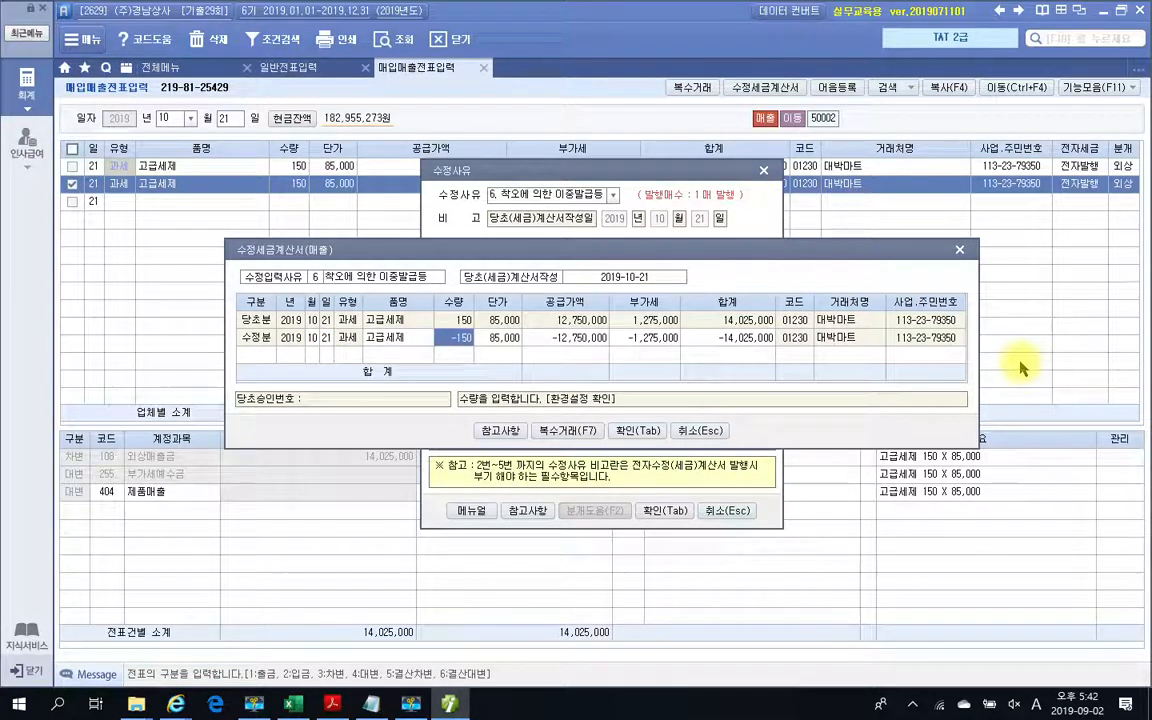
key(Return)
key(Return)
key(Return)
key(Return)
key(Return)
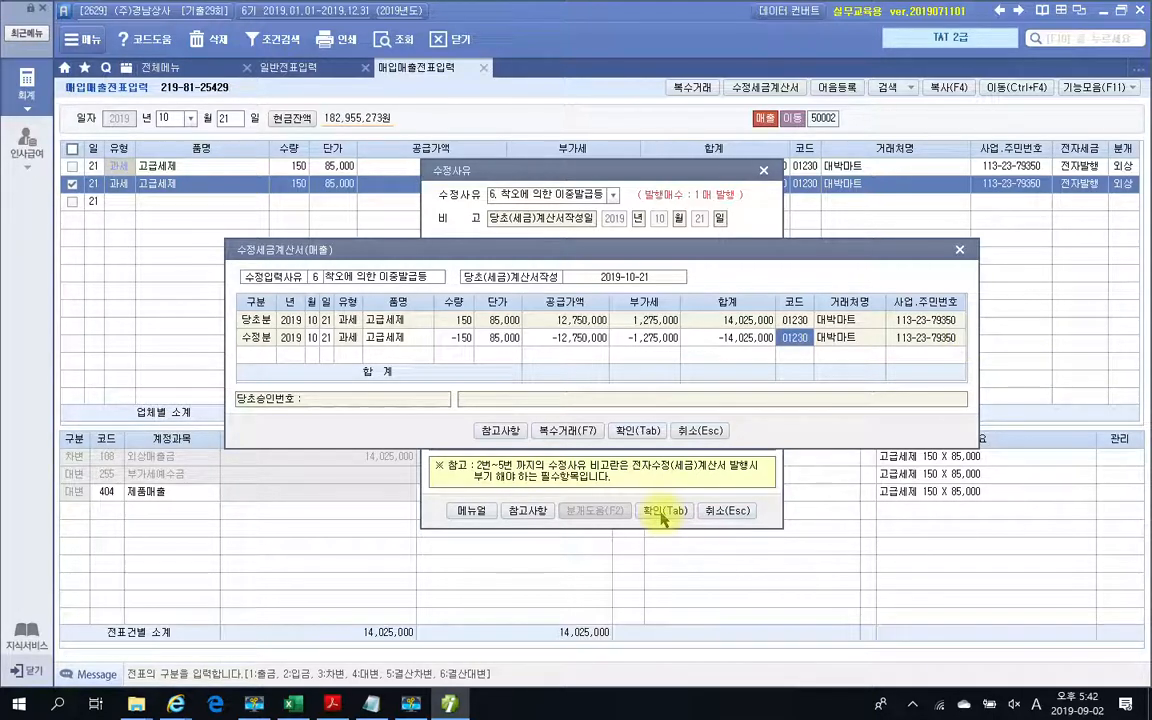
click(645, 432)
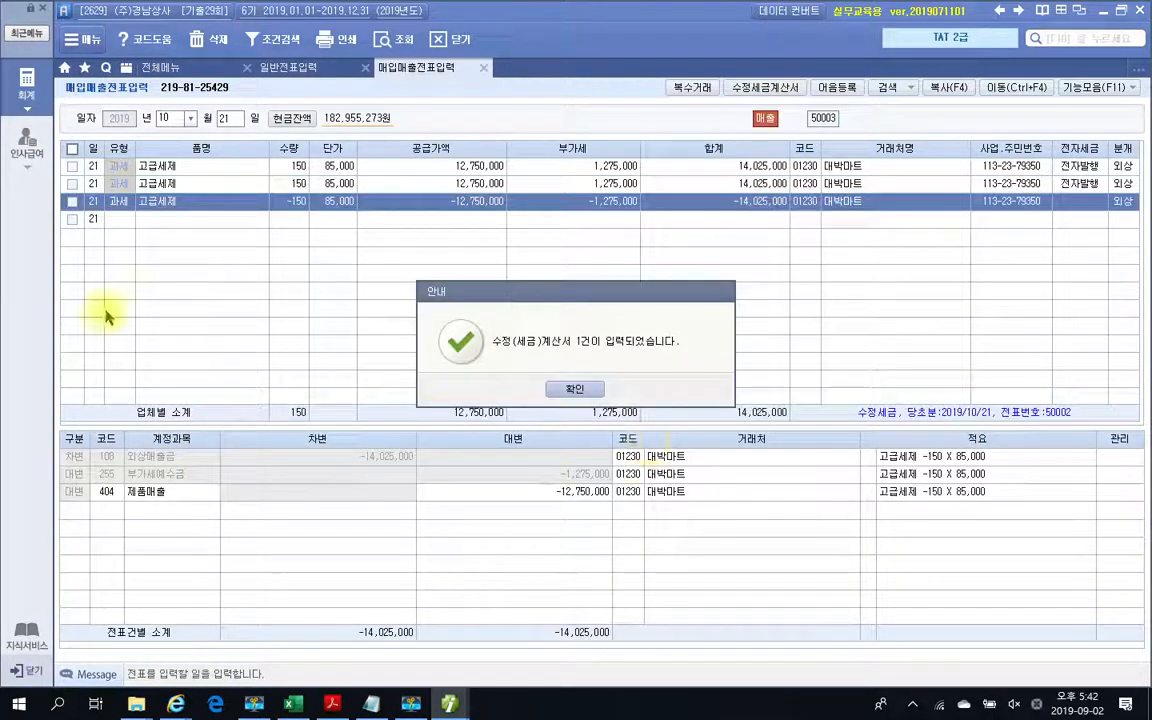
click(584, 390)
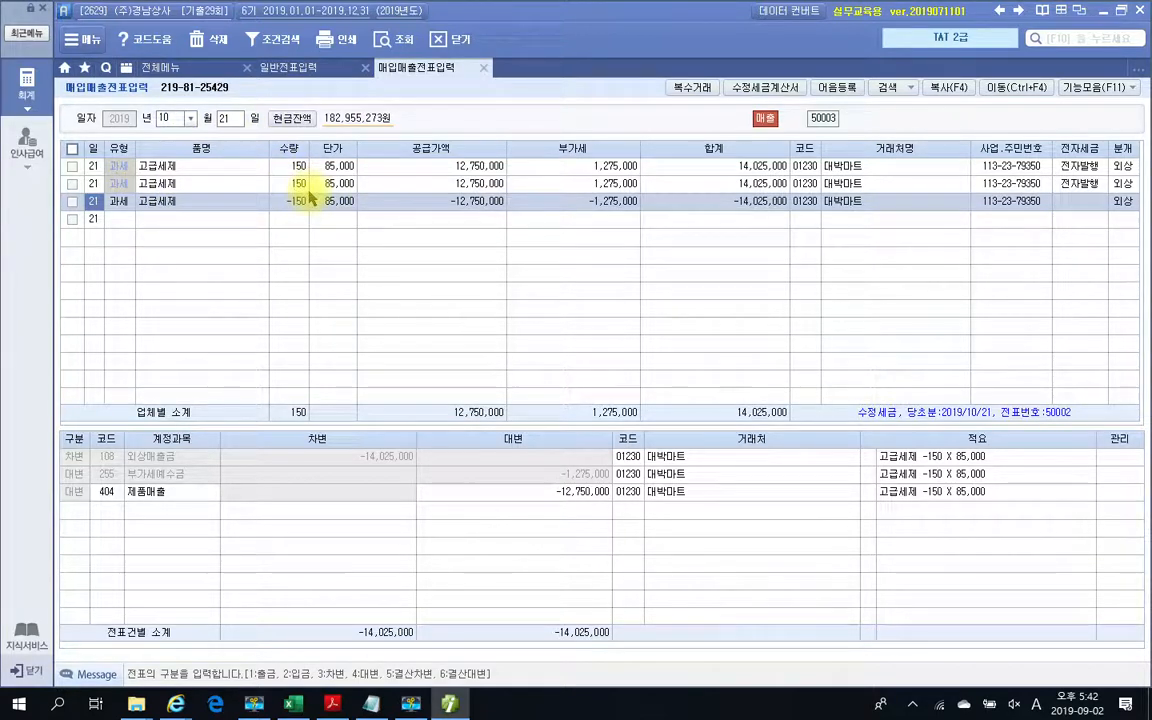
Open 전자세금계산서 발행 및 내역관리 and list the invoices of all customers for October 21, 2019.
click(155, 67)
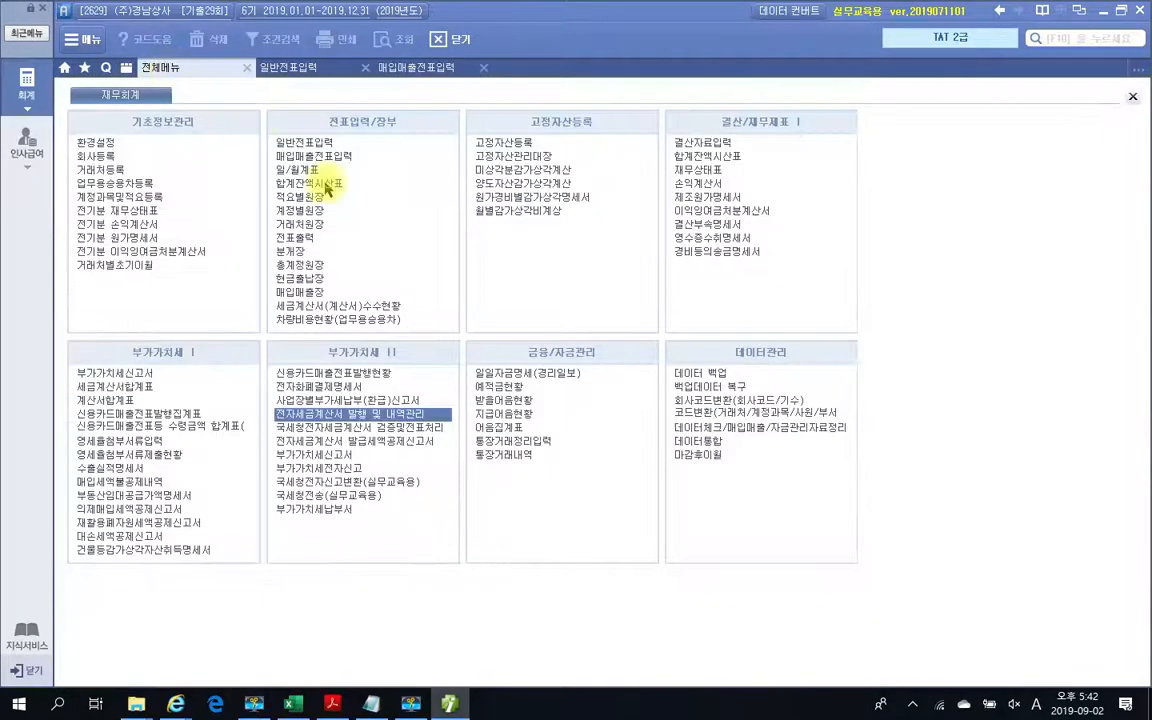
click(376, 413)
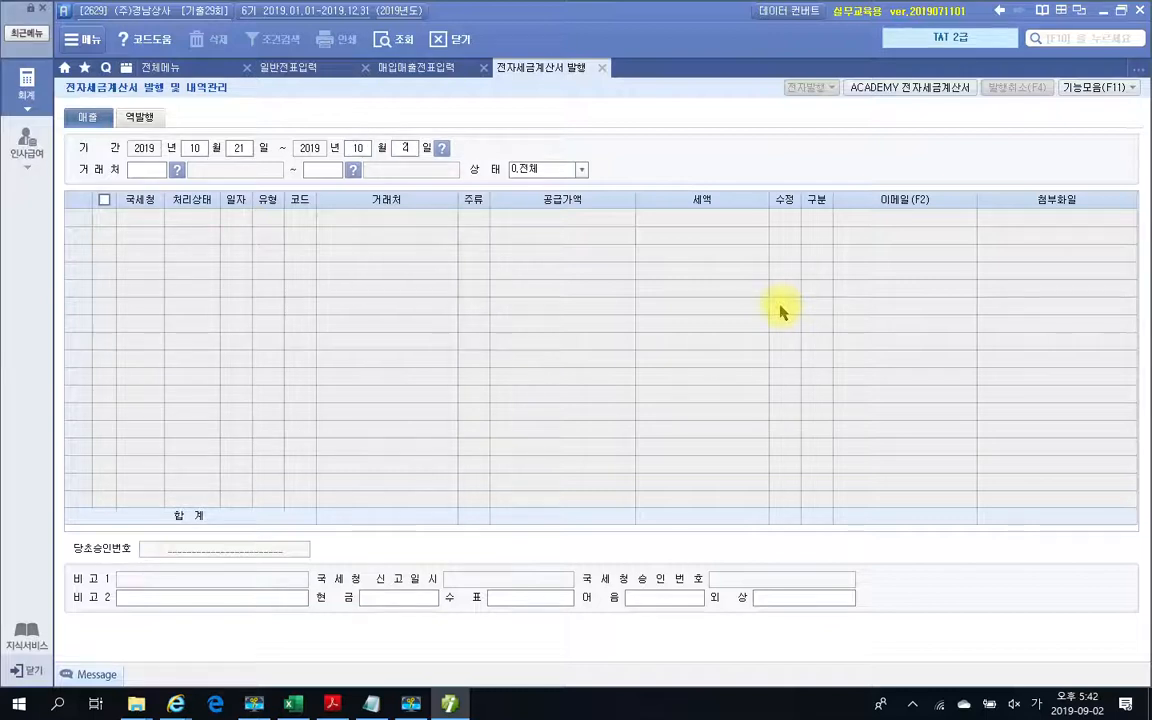
key(Return)
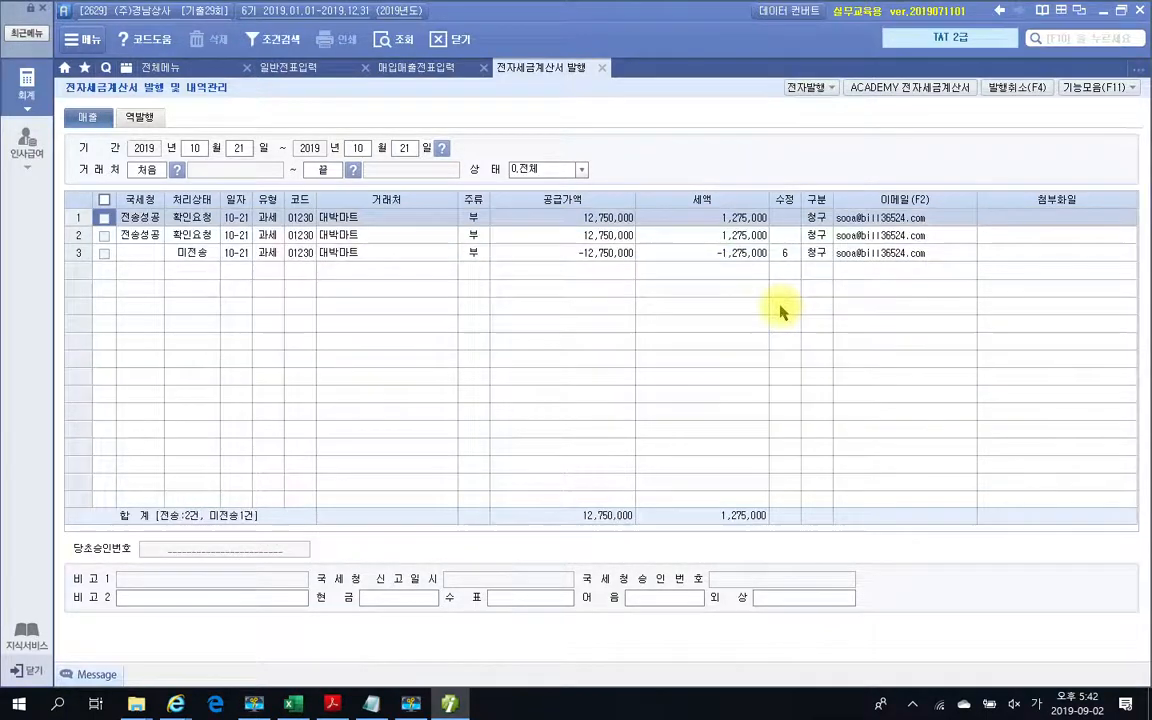
Issue the untransmitted -12,750,000 대박마트 corrected invoice electronically from the October 21 list.
click(103, 253)
click(104, 253)
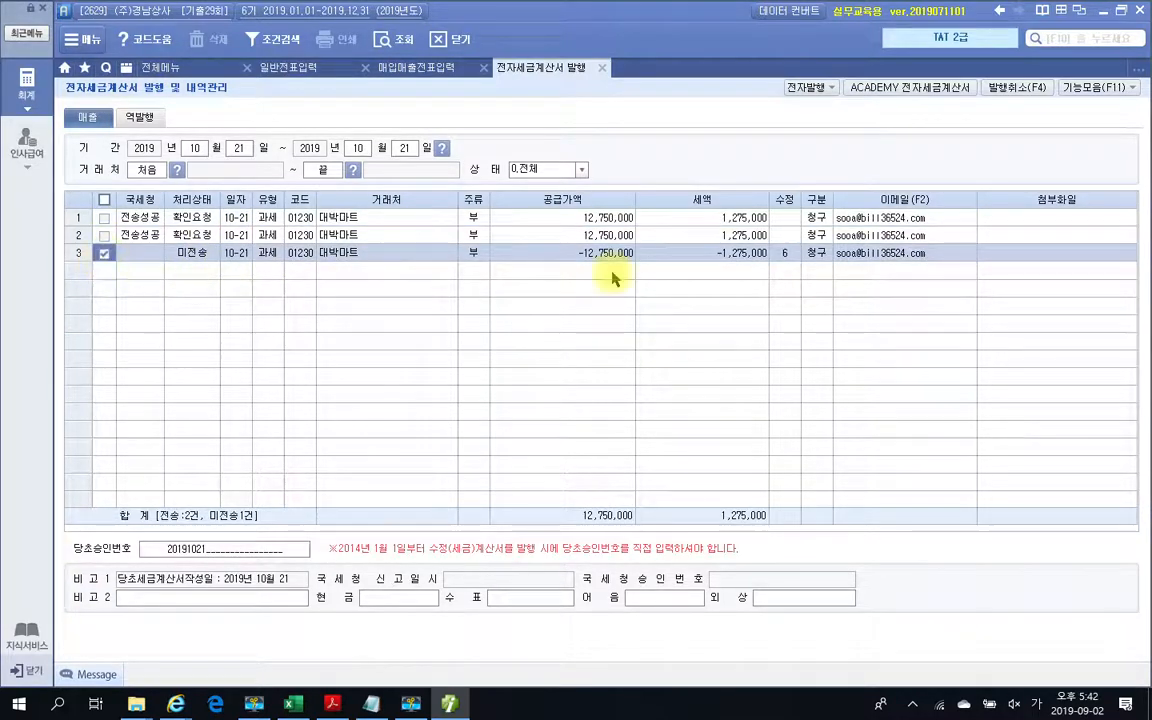
click(805, 87)
click(525, 427)
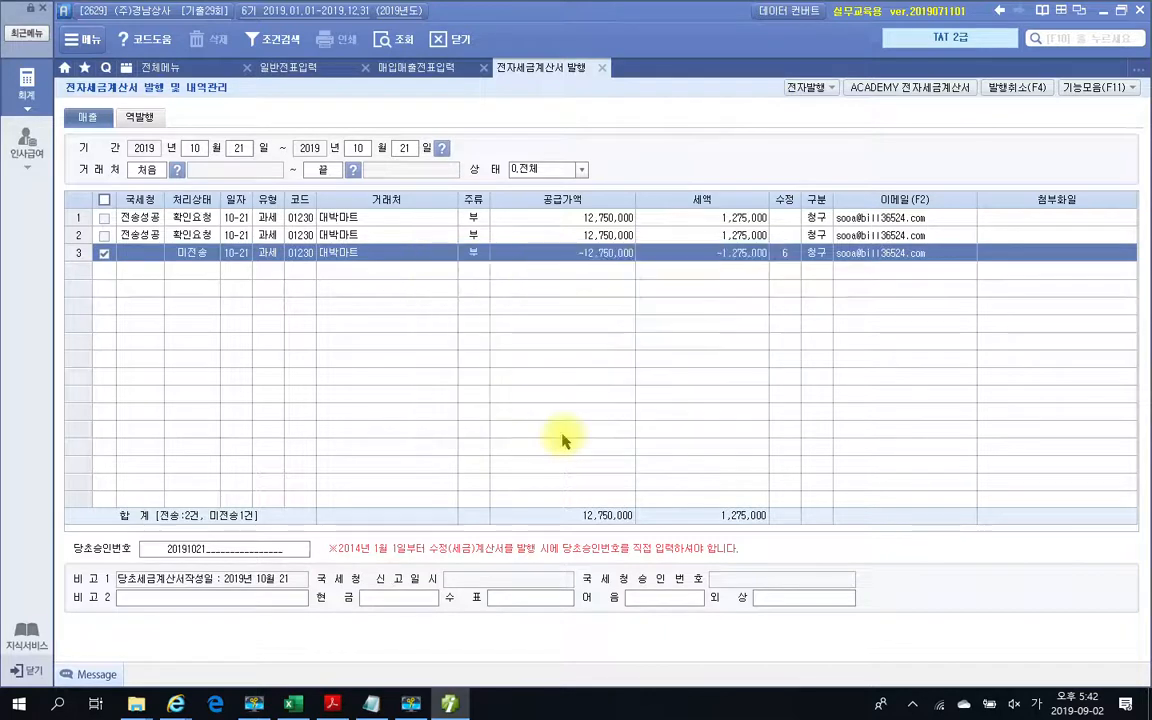
click(613, 589)
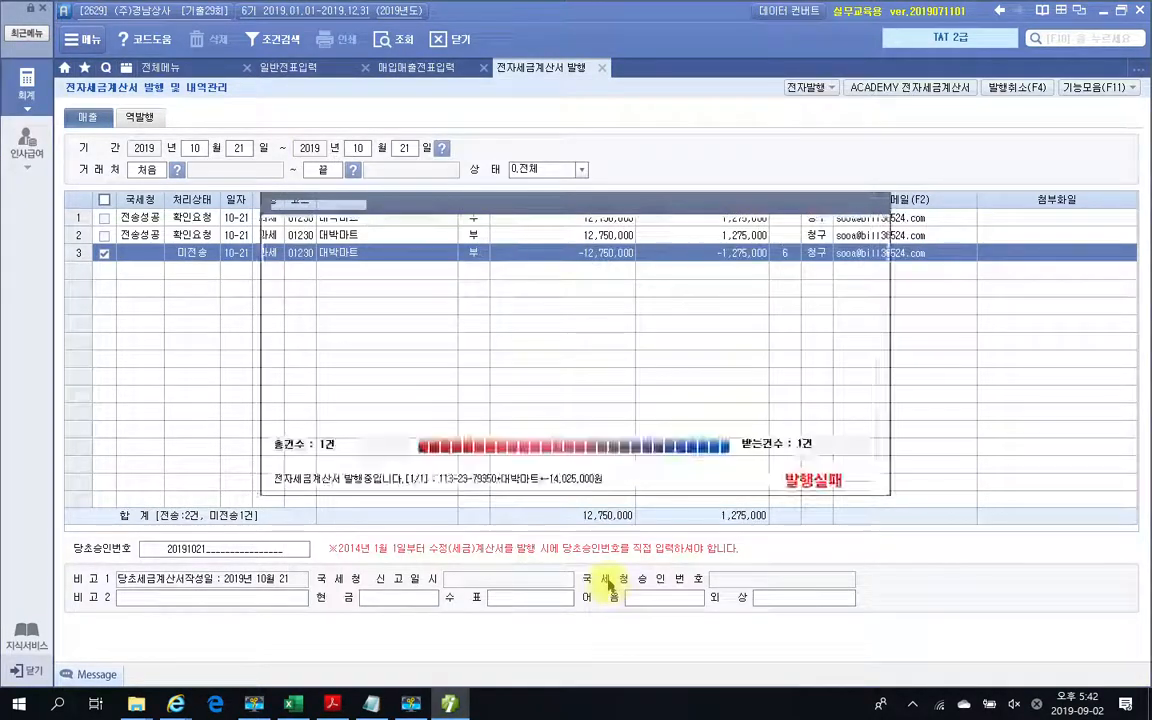
click(562, 389)
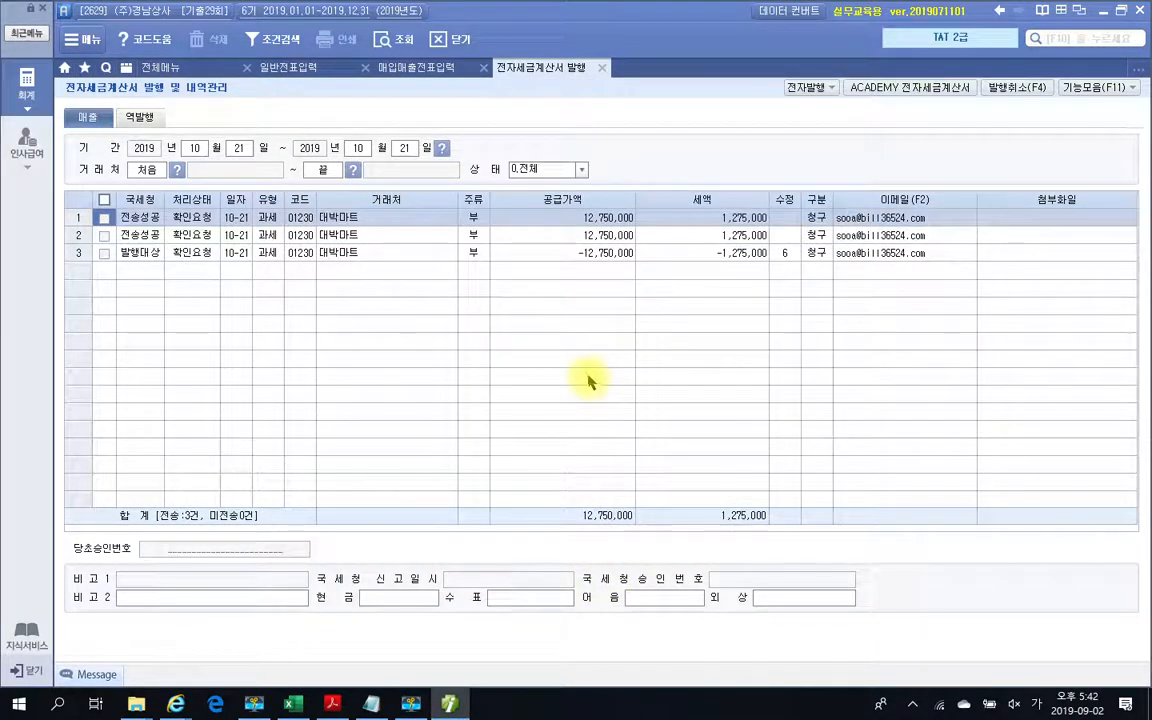
Log in to the ACADEMY 전자세금계산서 site, issue the 미전송 corrected invoice for 대박마트 there and close the site window.
click(877, 90)
click(422, 378)
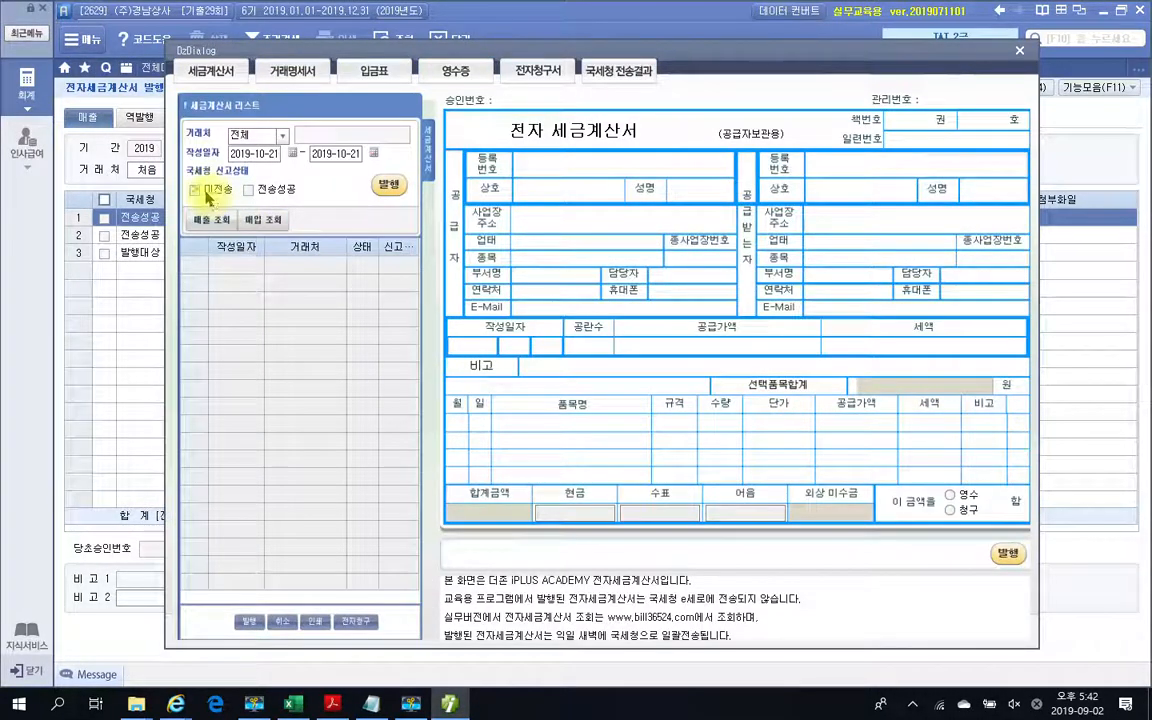
click(210, 219)
click(388, 184)
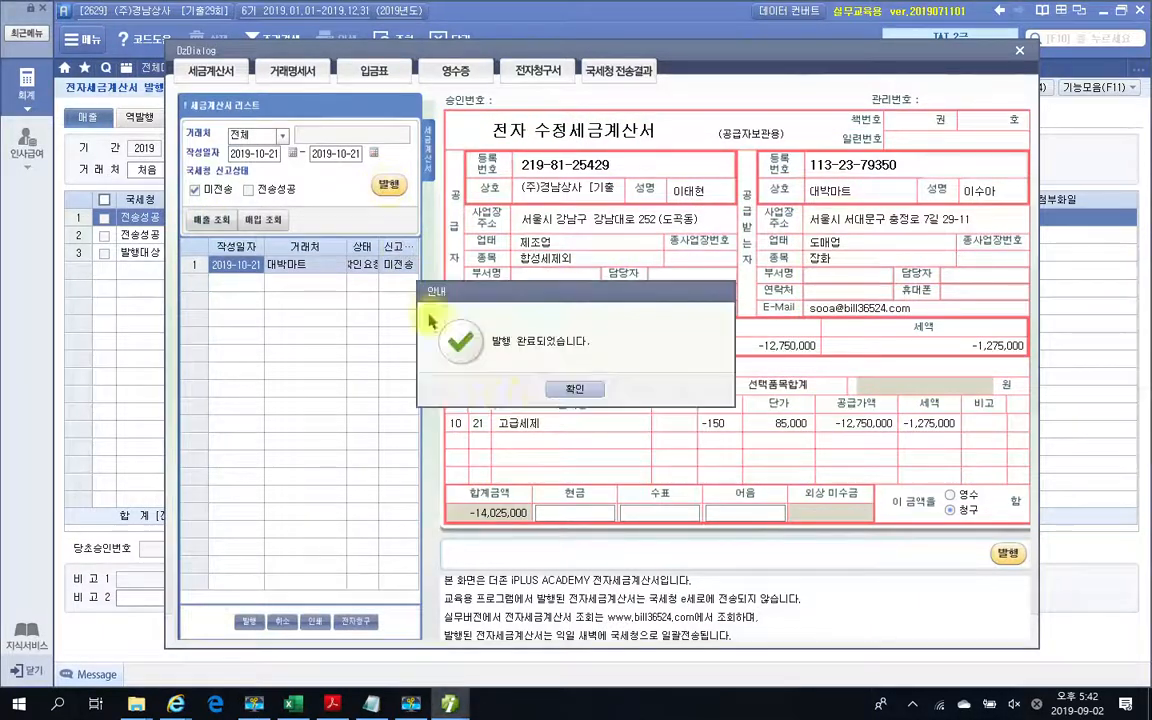
click(575, 389)
click(578, 391)
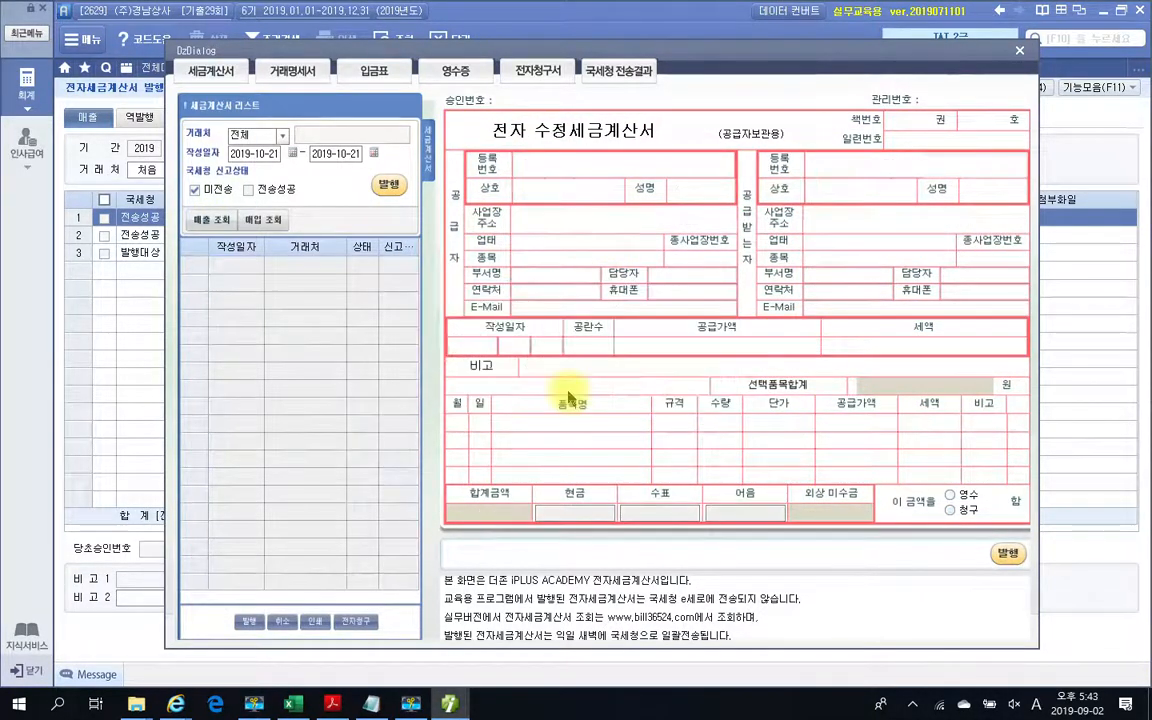
click(1020, 51)
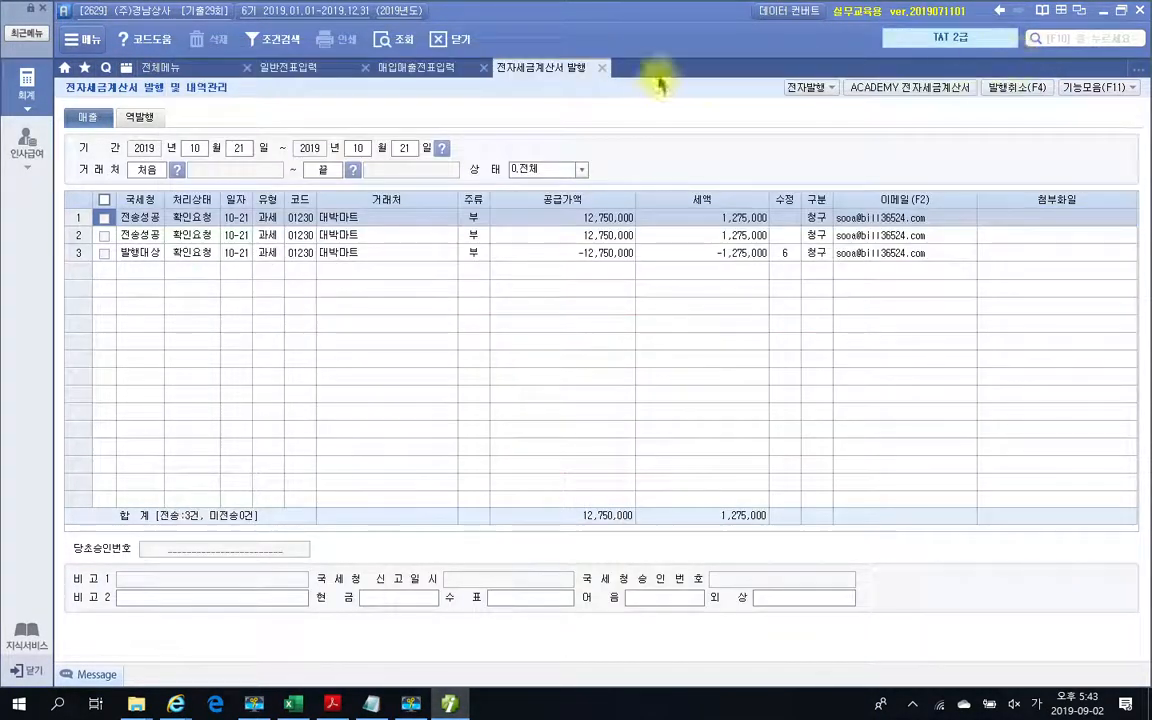
Close the invoice issuing screen and refresh the October 21 vouchers to check the corrected entry's 전자세금 field.
click(600, 68)
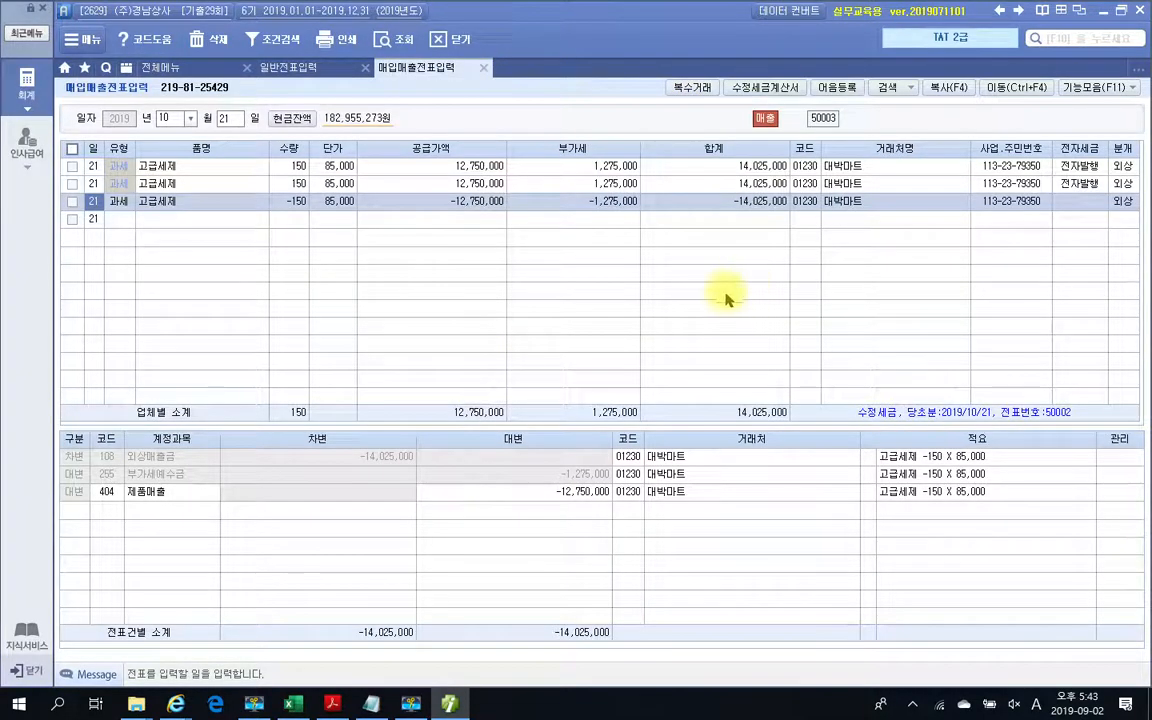
click(392, 39)
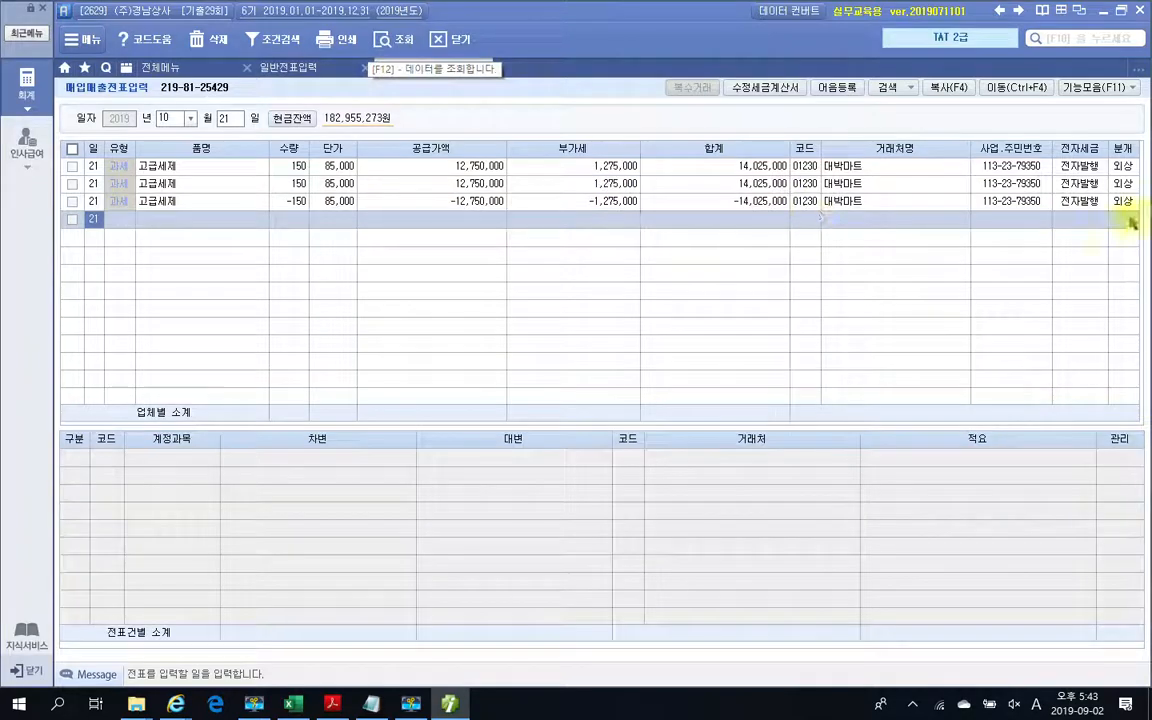
Switch to the 2019 TAT 2급 PDF, go to problem 3 on page 705 and highlight "(8점)" in its heading.
click(332, 704)
scroll(686, 437, down, 10)
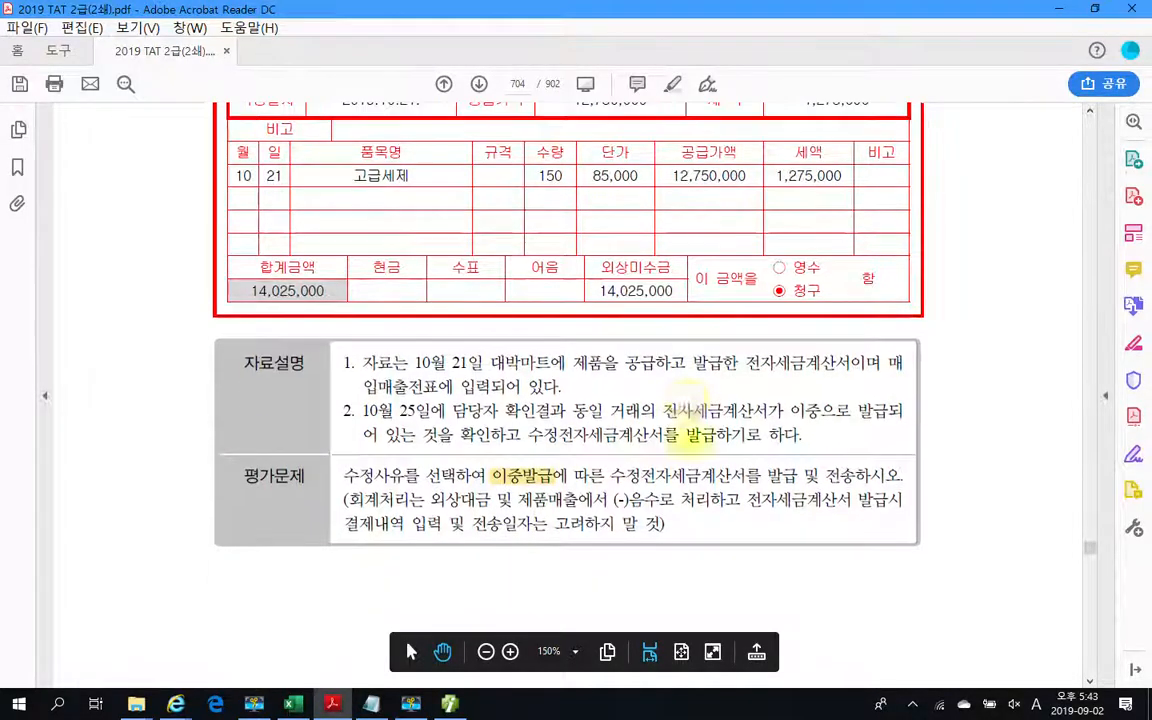
scroll(687, 437, down, 1)
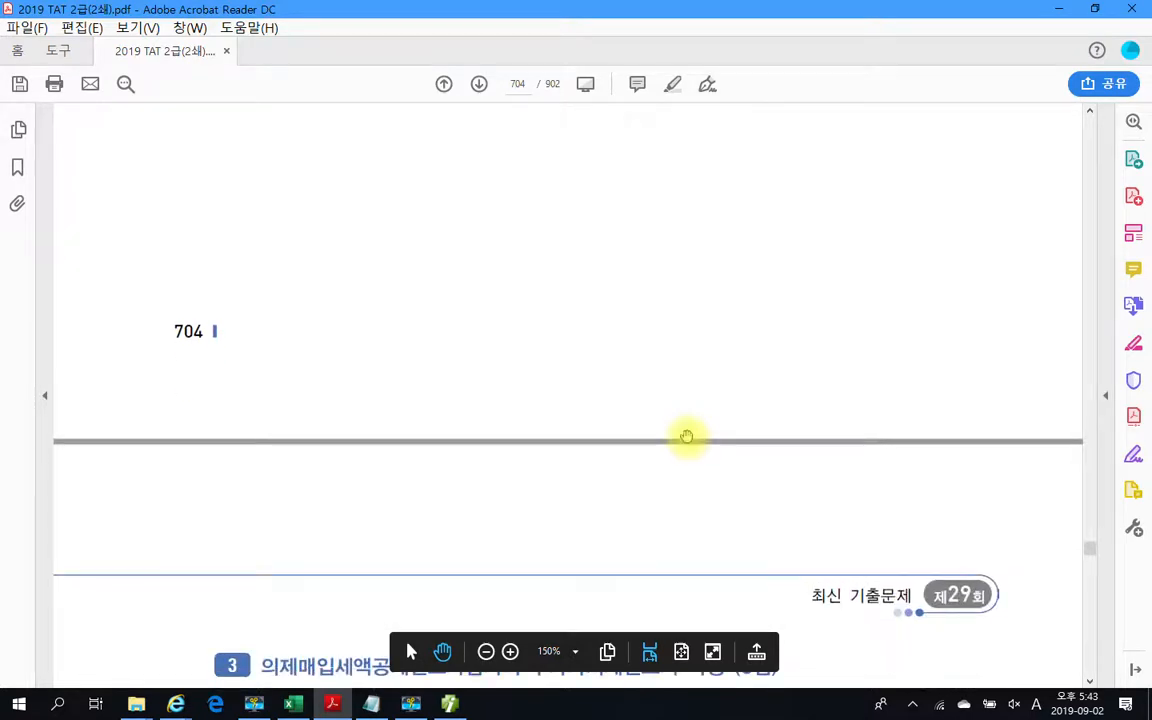
scroll(686, 434, down, 5)
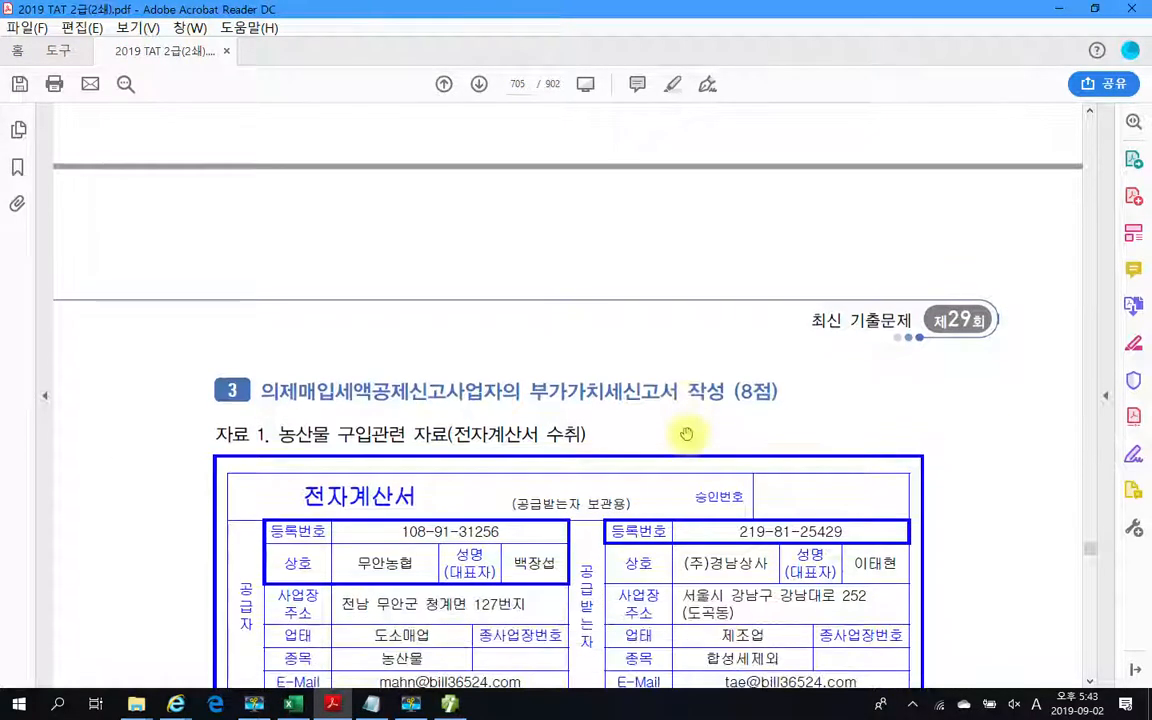
double_click(230, 314)
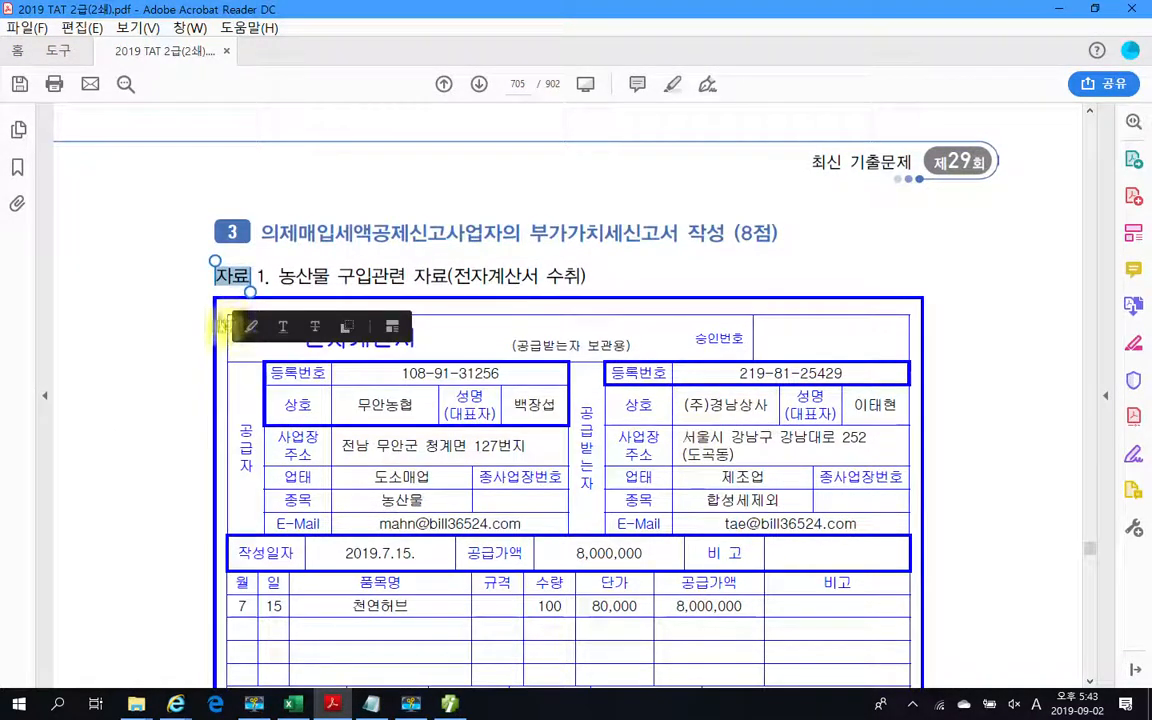
click(271, 160)
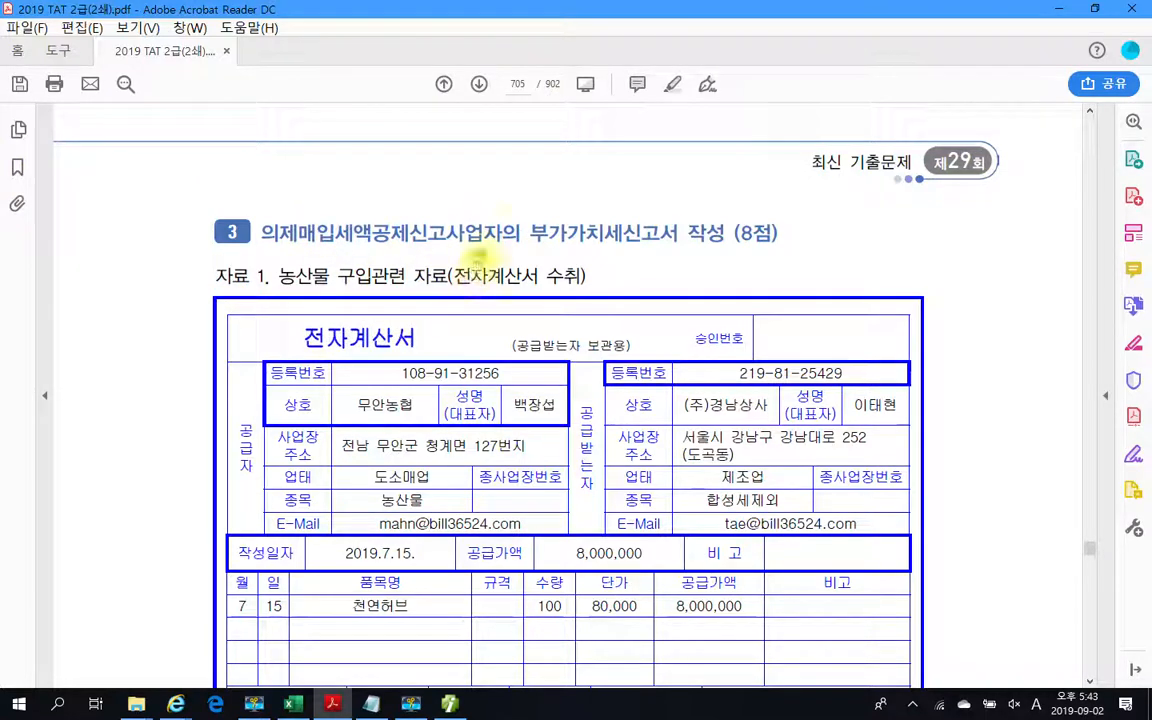
drag(737, 232, 778, 233)
right_click(758, 240)
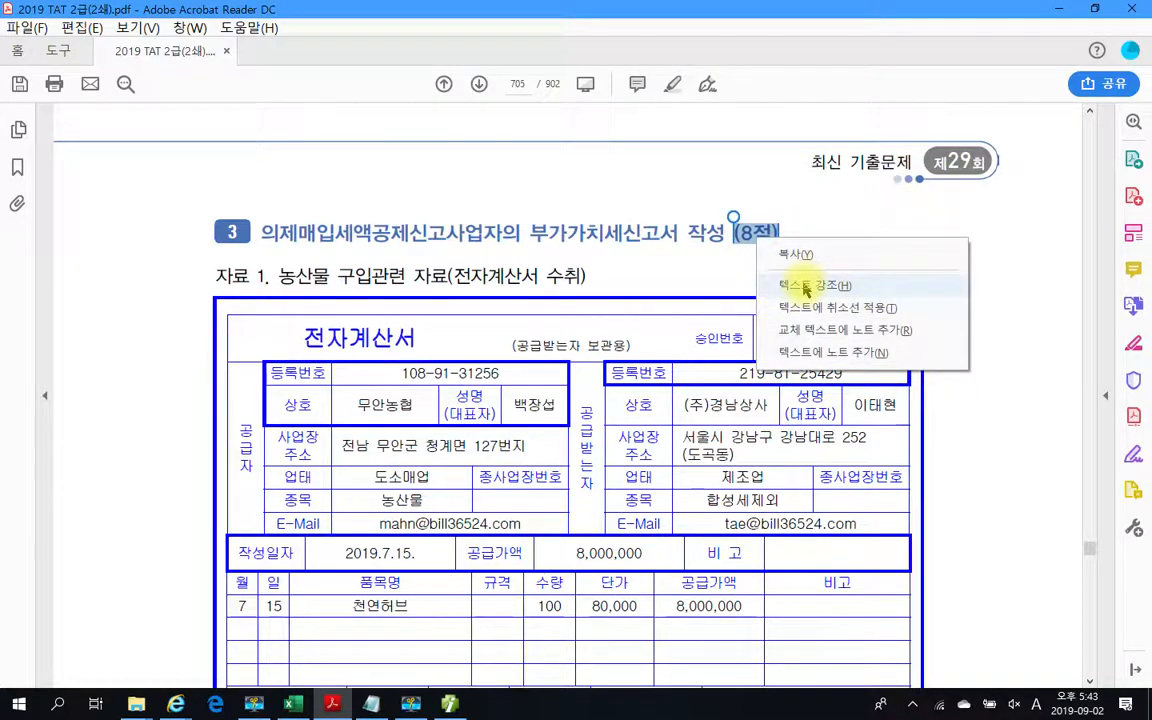
click(805, 287)
Read problem 3's 자료 1 to 자료 3 farm-produce purchase documents and the 자료설명 and 평가문제 text on pages 705 and 706.
scroll(620, 325, down, 1)
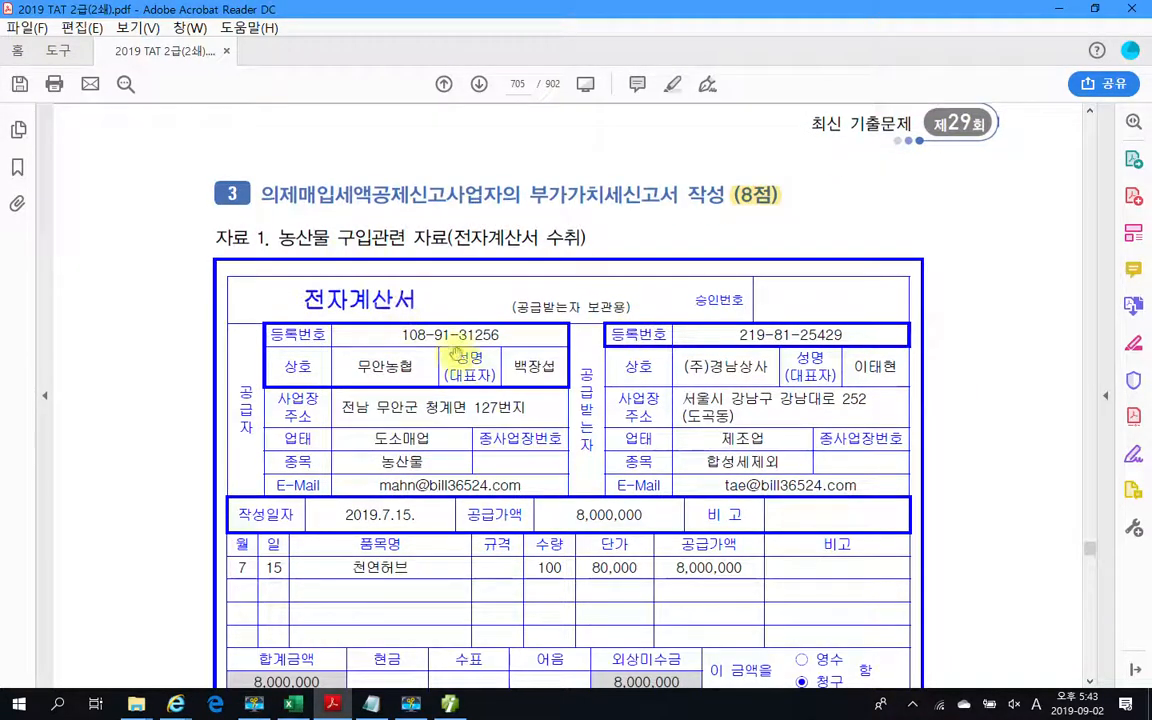
scroll(455, 345, down, 3)
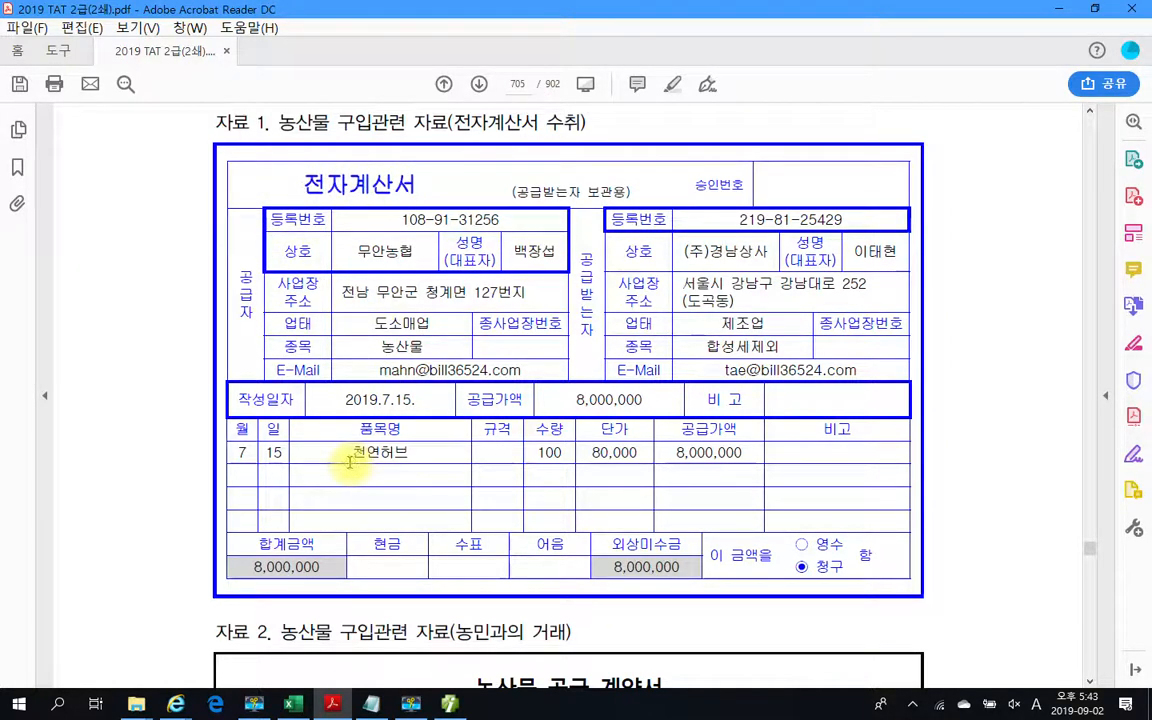
scroll(349, 462, down, 6)
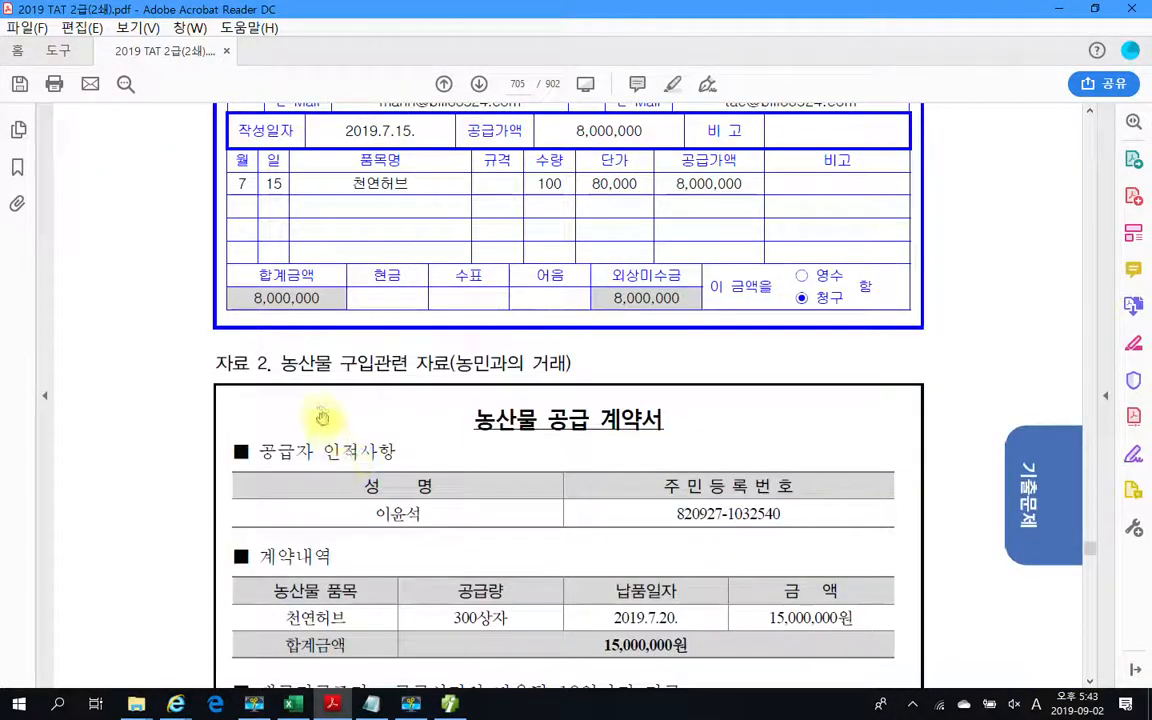
scroll(333, 415, down, 3)
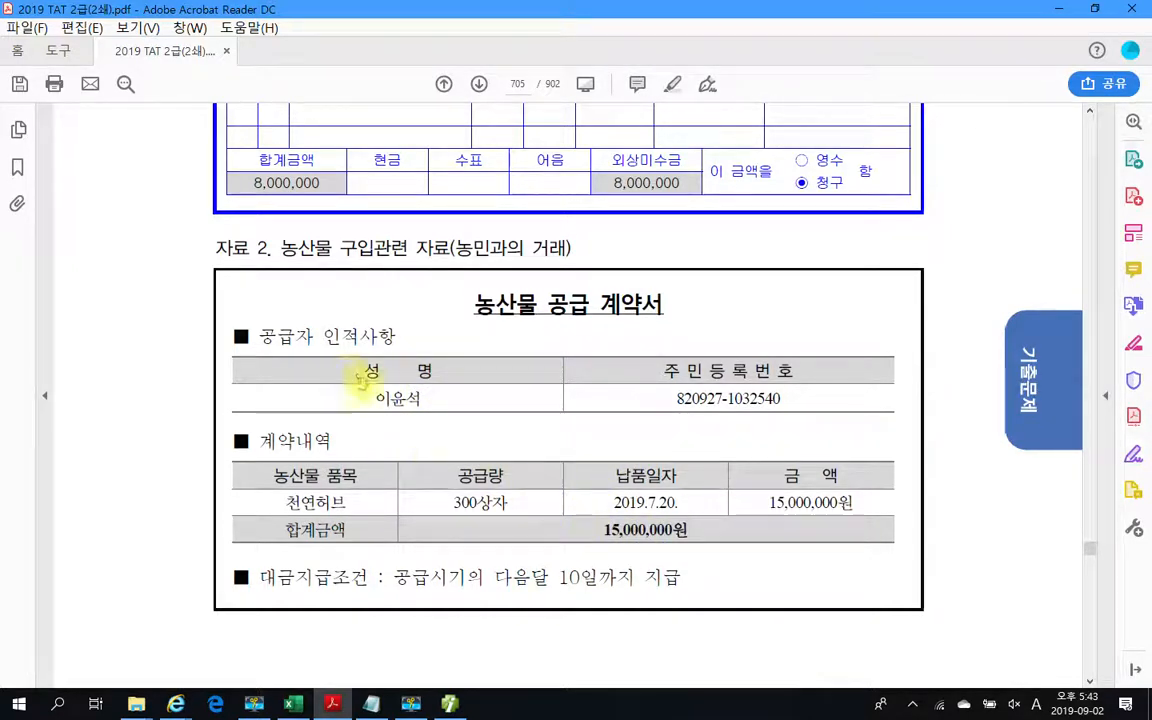
scroll(620, 500, down, 2)
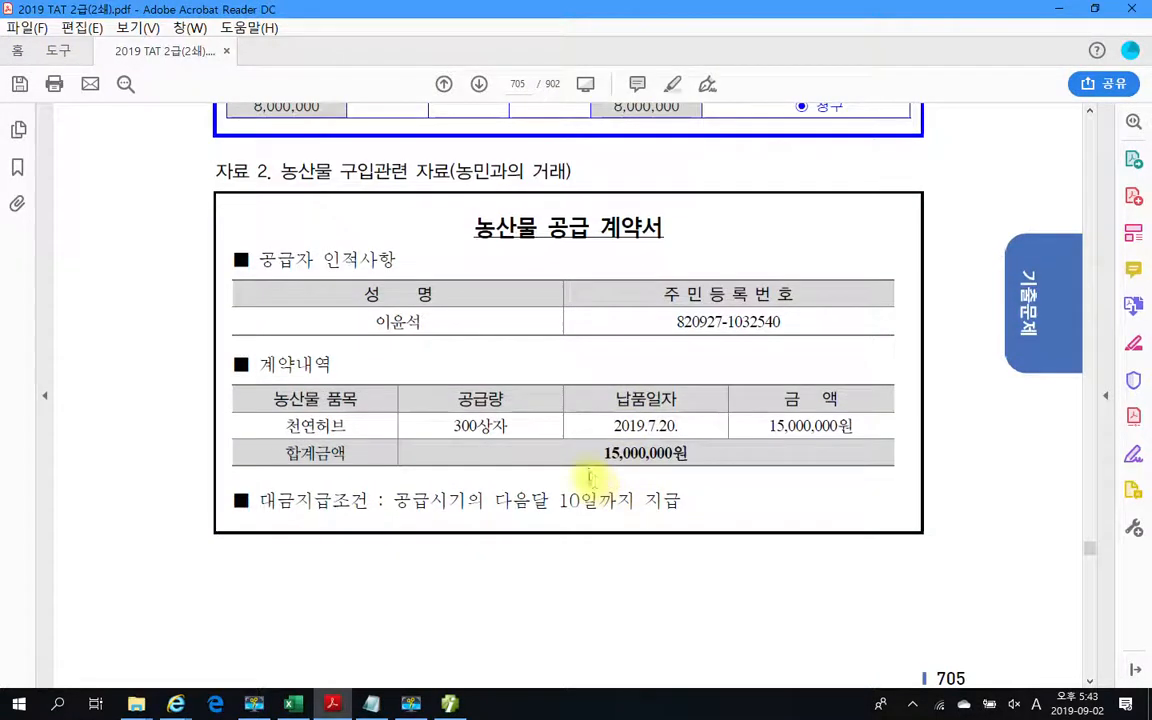
scroll(588, 474, down, 3)
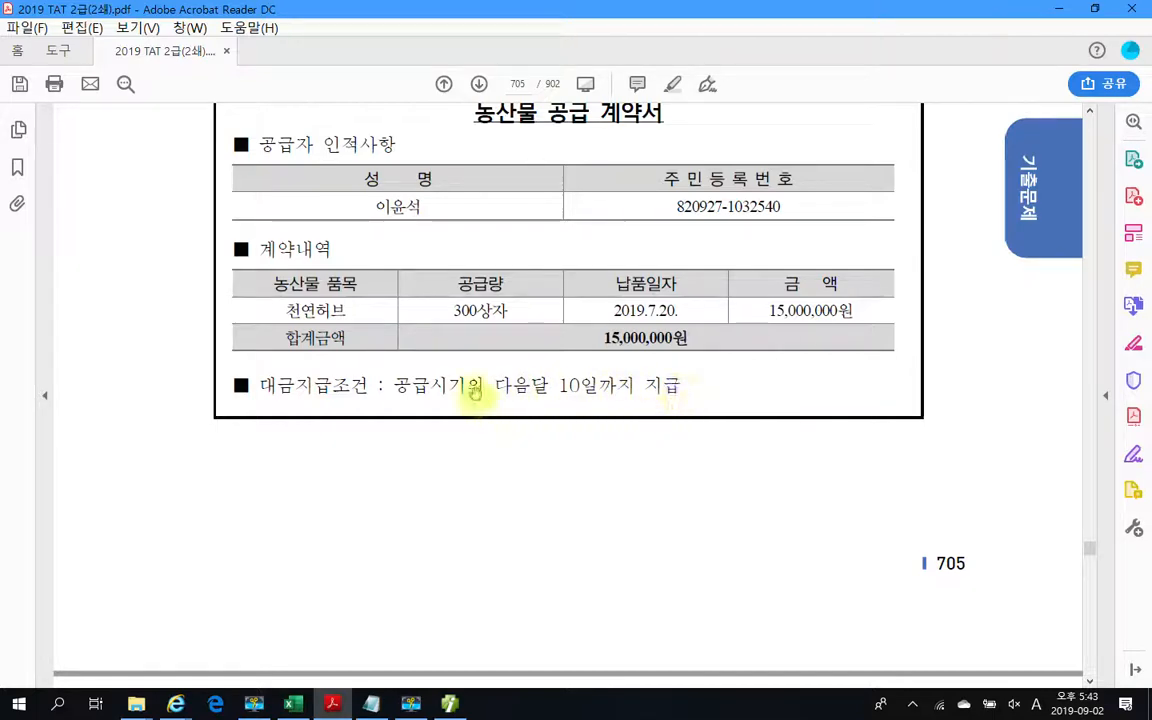
scroll(615, 441, down, 5)
scroll(615, 441, down, 3)
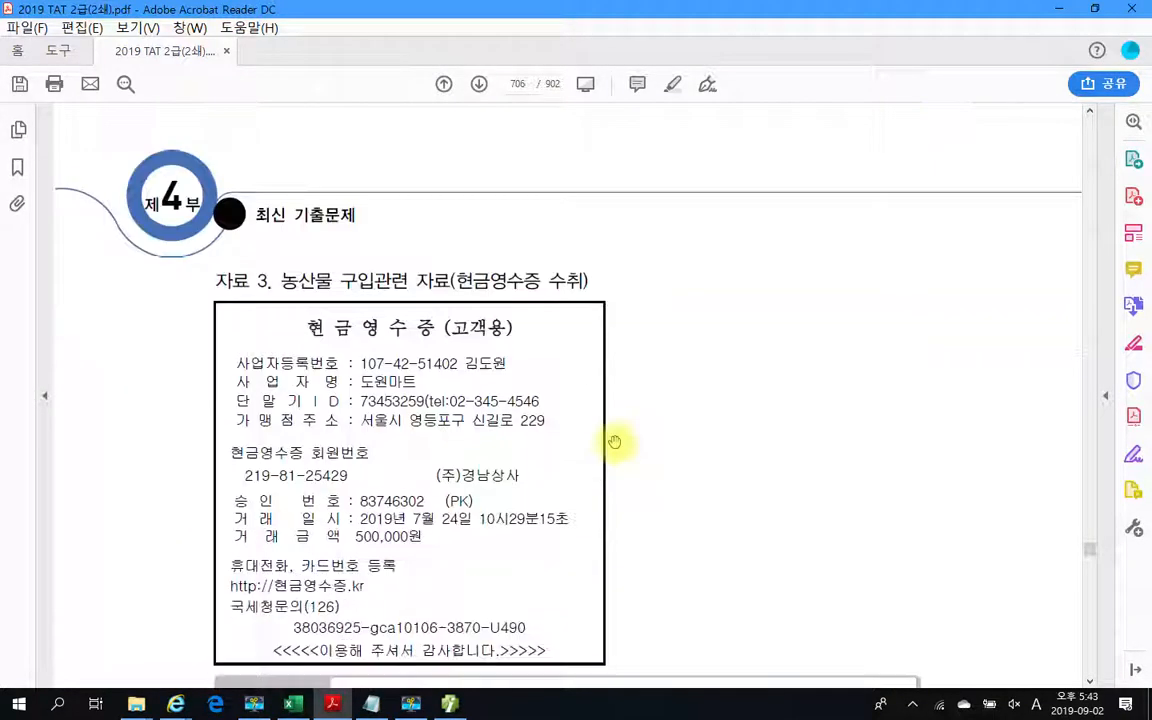
scroll(373, 280, down, 1)
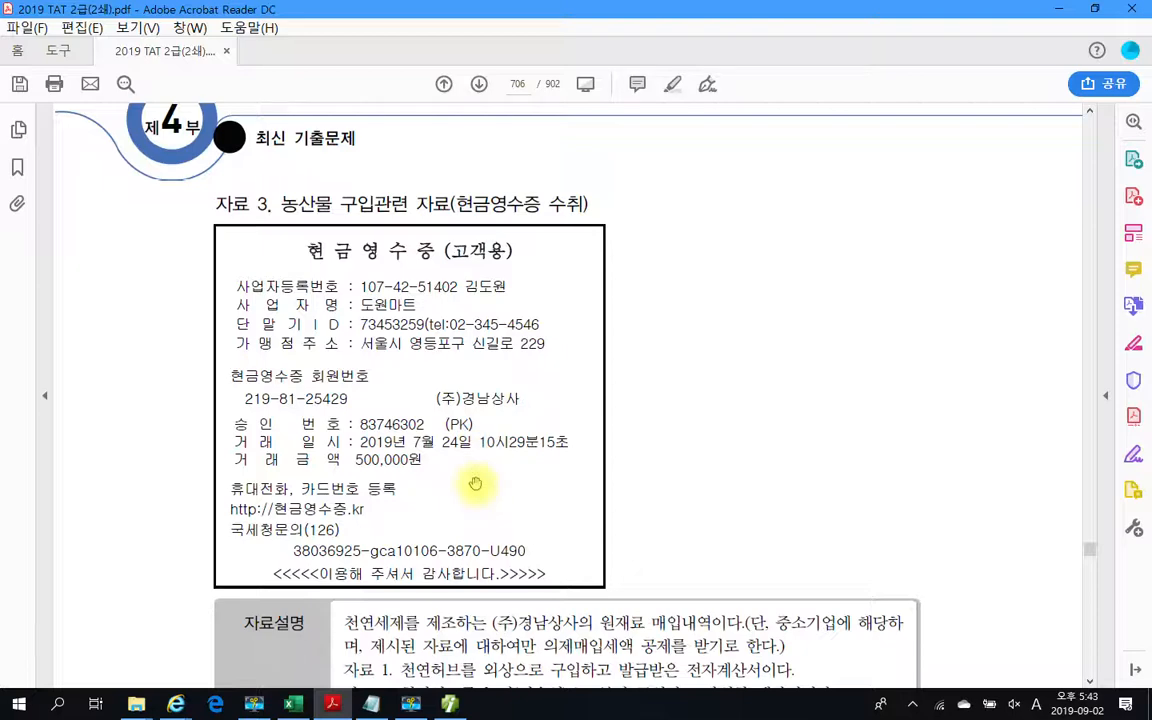
scroll(450, 480, down, 5)
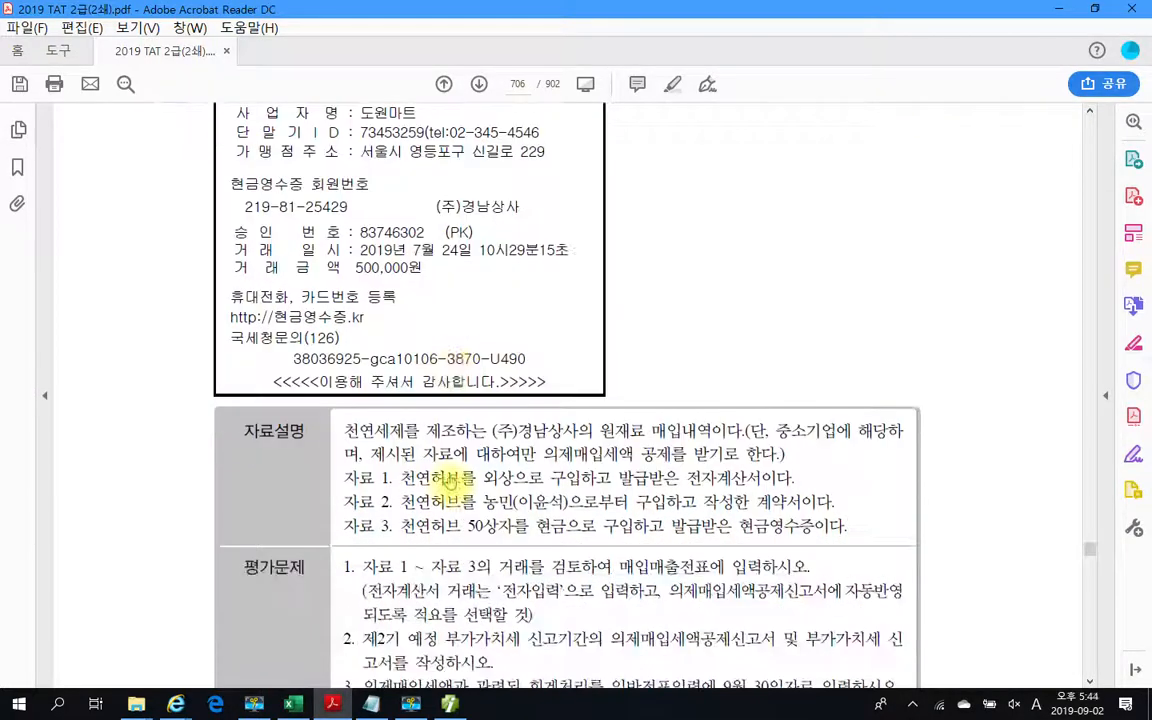
scroll(450, 480, down, 1)
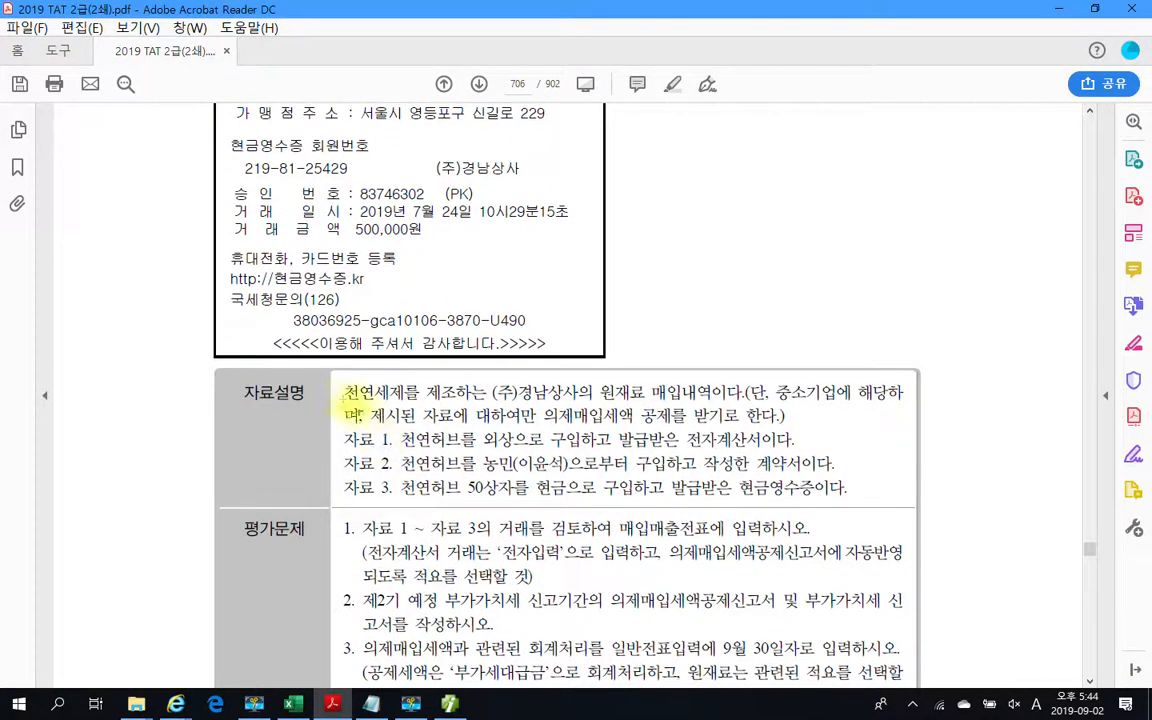
Box the 자료설명 text, underline its key phrases, circle the farmer in 자료 2, and clear these markings.
mouse_move(330, 374)
mouse_down()
mouse_move(724, 484)
mouse_move(950, 523)
mouse_up()
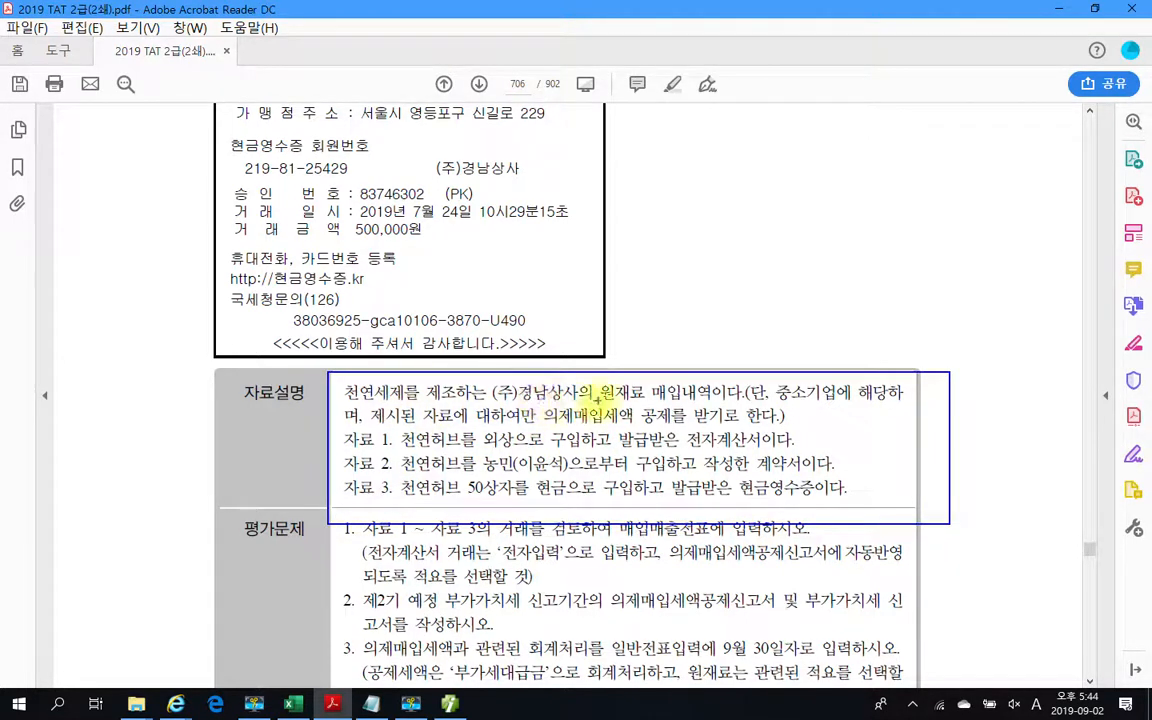
drag(601, 404, 745, 402)
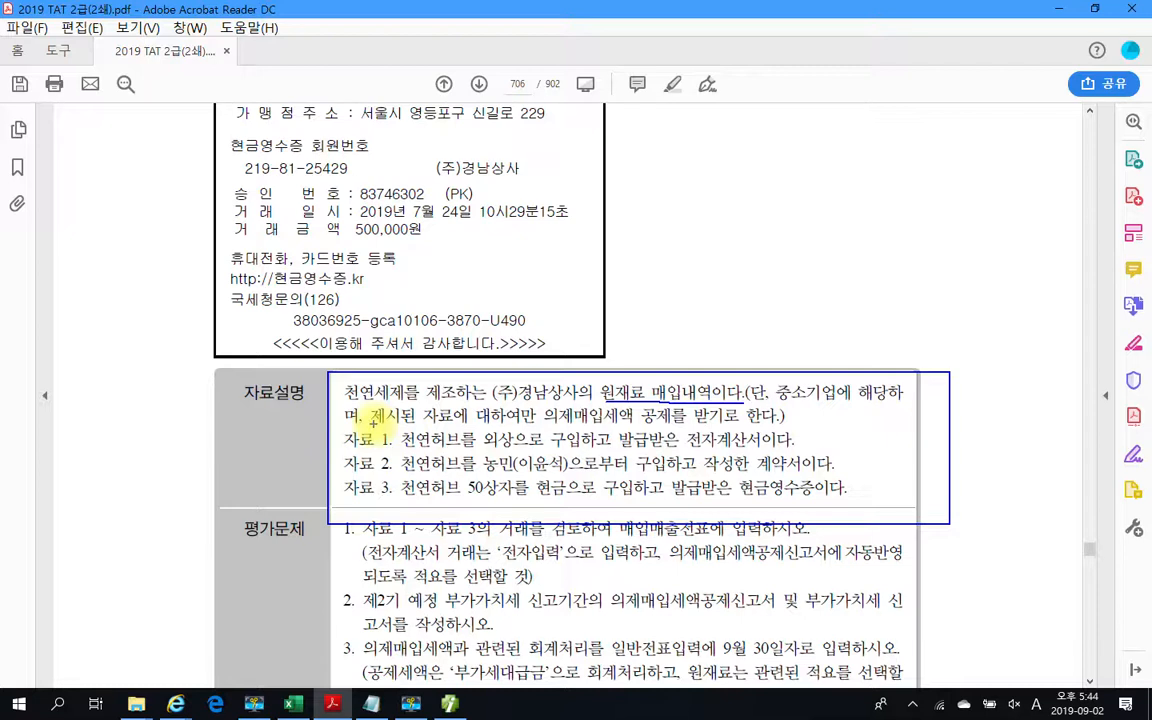
drag(372, 424, 785, 421)
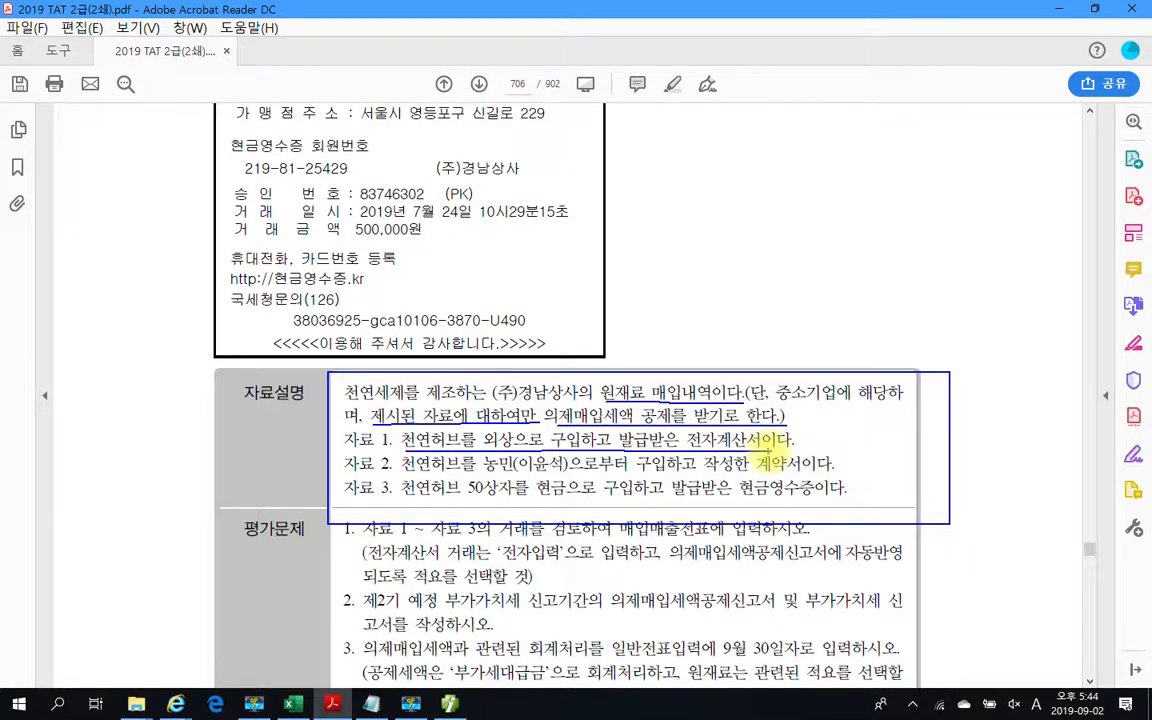
drag(410, 478, 748, 474)
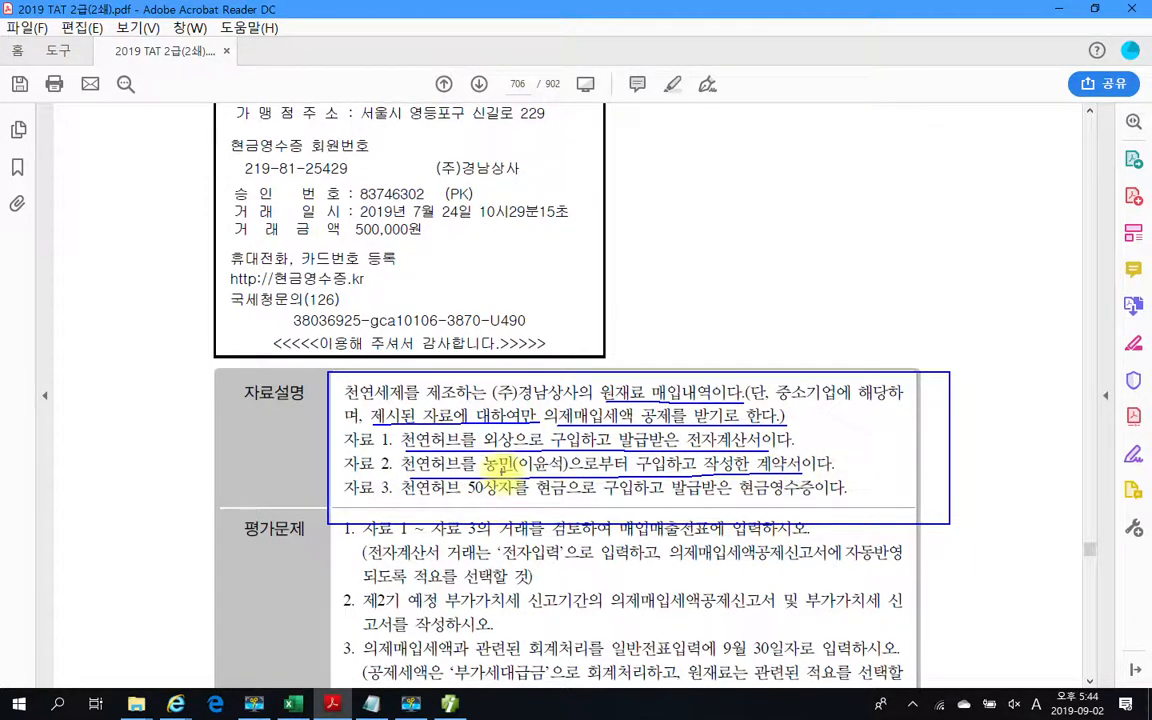
mouse_move(490, 458)
mouse_down()
mouse_move(515, 474)
mouse_move(592, 463)
mouse_up()
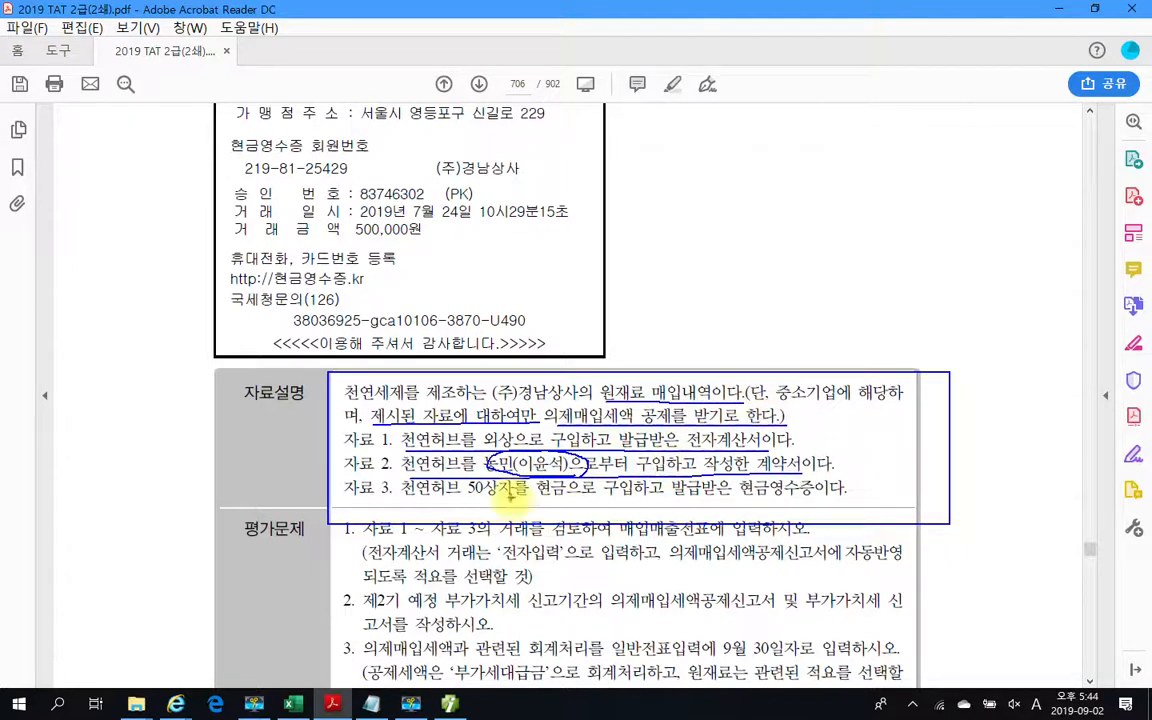
drag(400, 497, 812, 505)
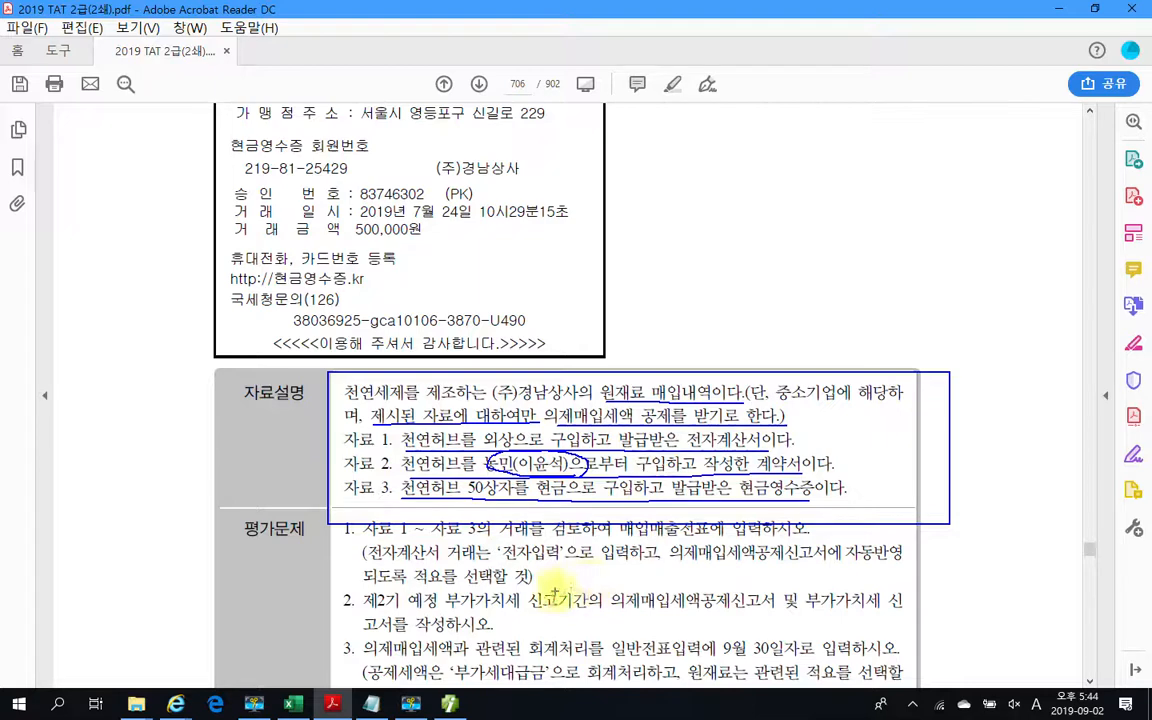
key(Escape)
Highlight "적요를 선택할 것)" in item 1 of the 평가문제 section.
scroll(497, 528, down, 3)
scroll(497, 528, down, 2)
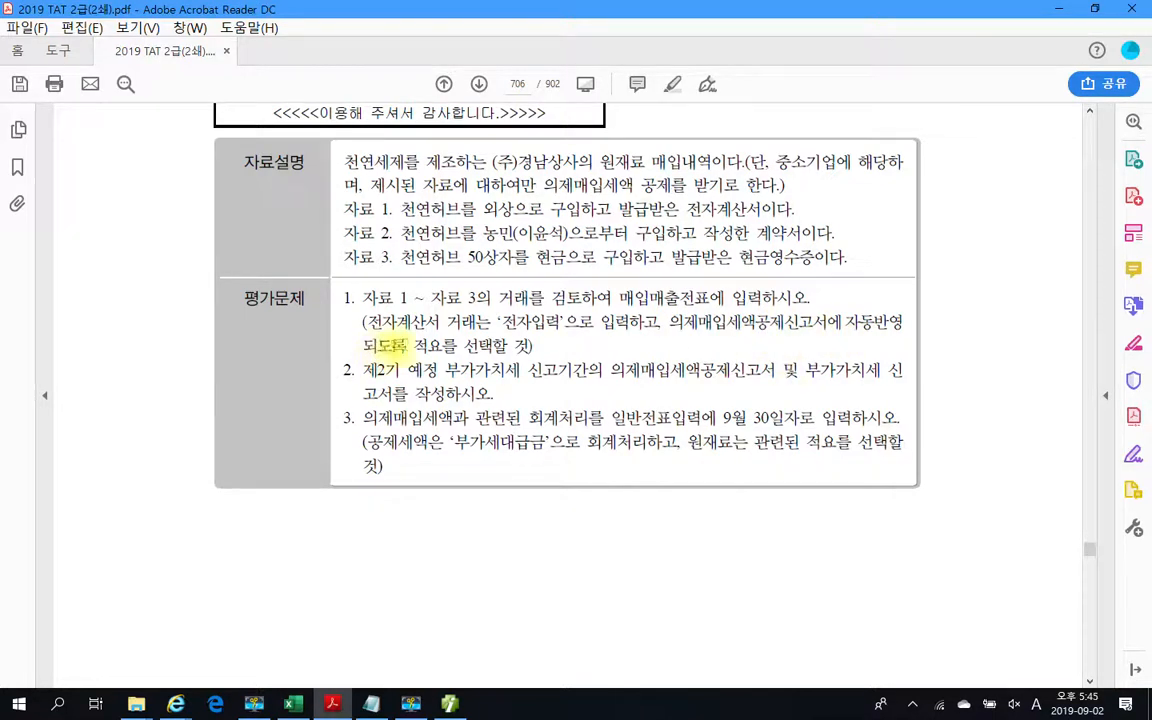
drag(412, 345, 515, 345)
right_click(515, 346)
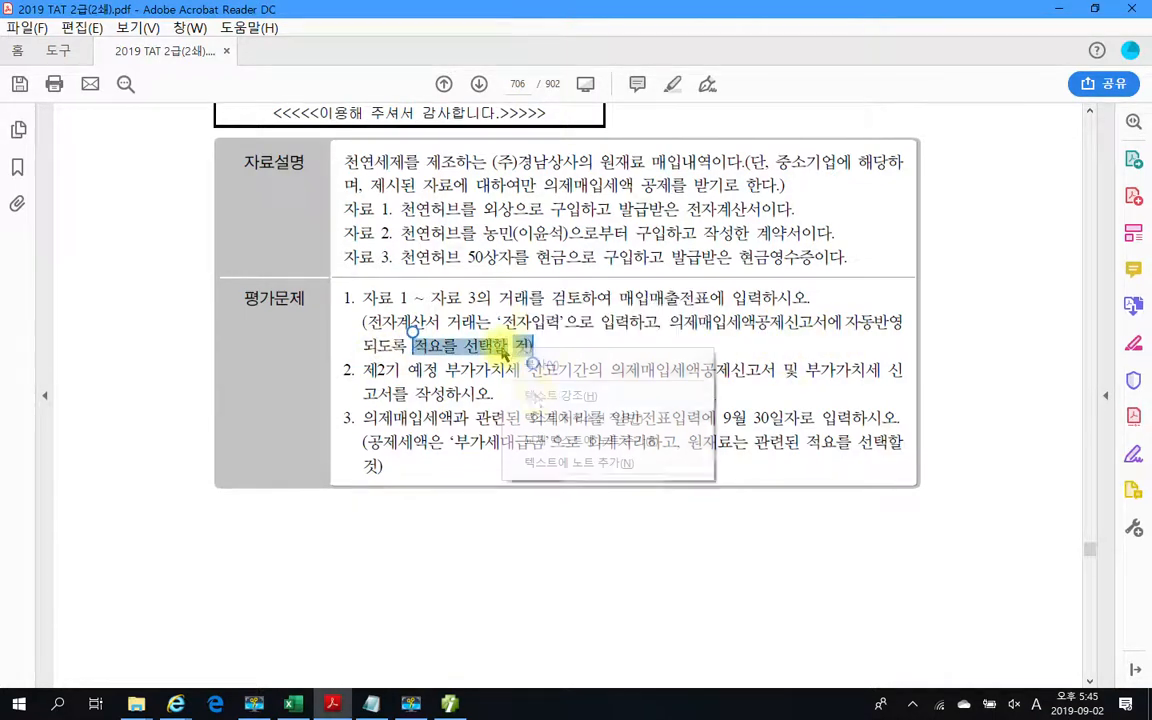
click(537, 400)
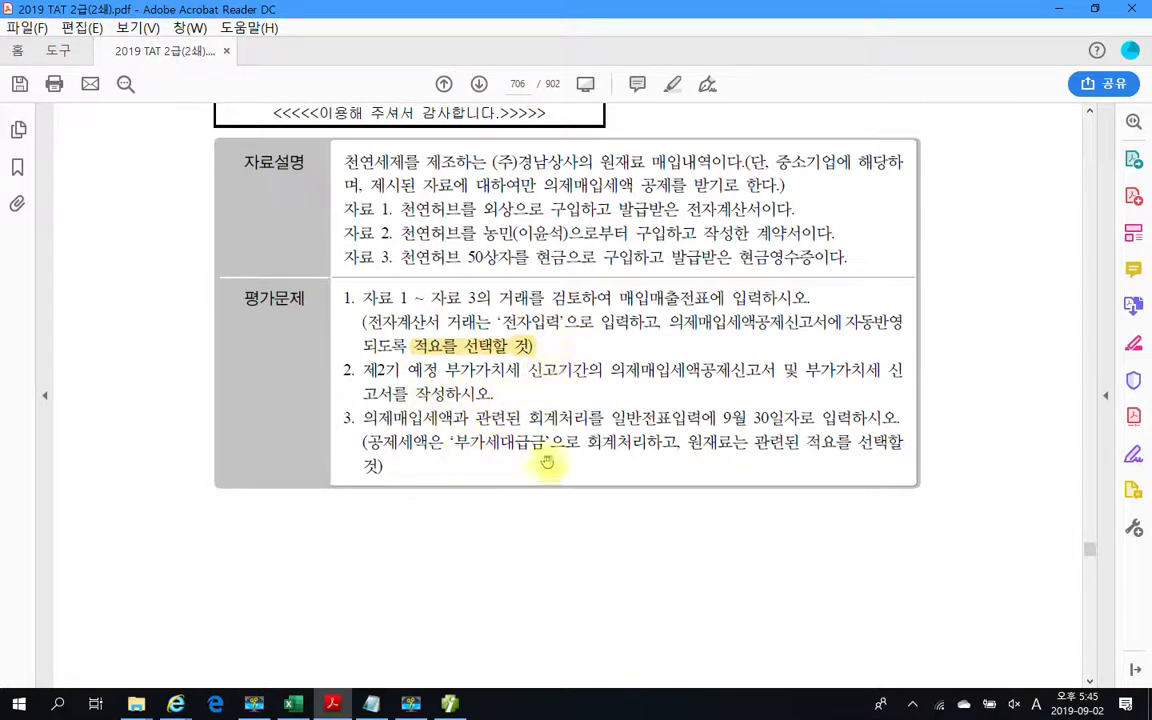
Go back to the 자료 1 전자계산서 on page 705 and review its date, supplier, item and amount.
click(450, 706)
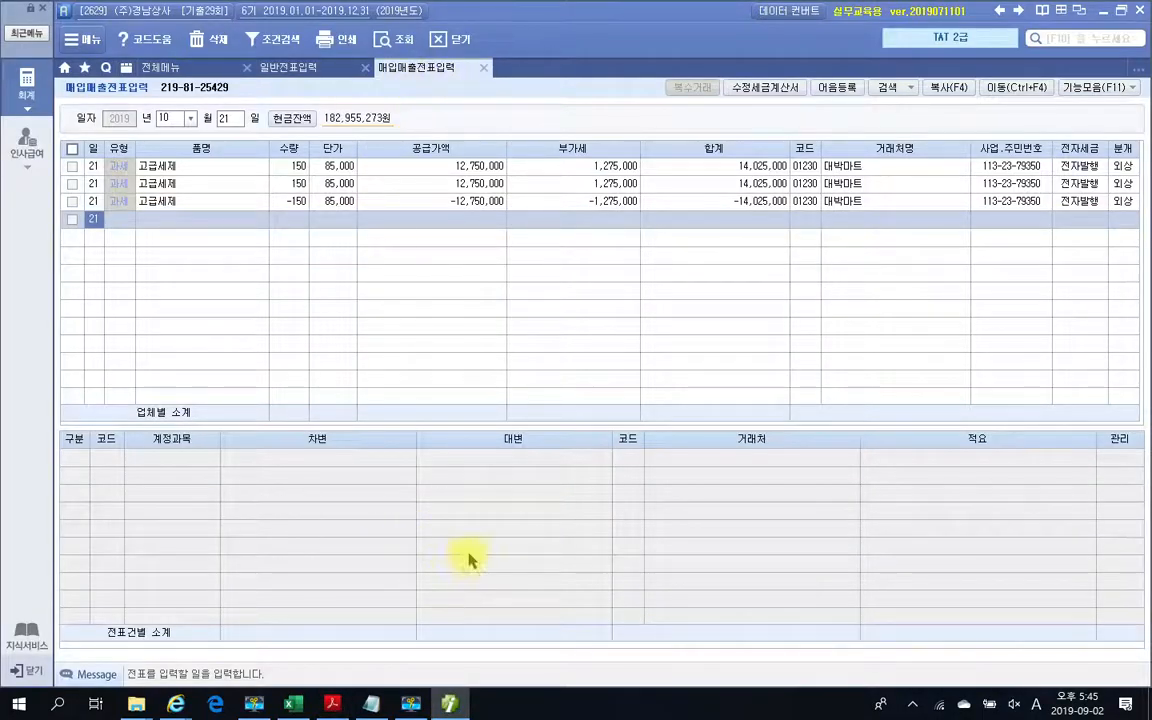
scroll(375, 547, up, 15)
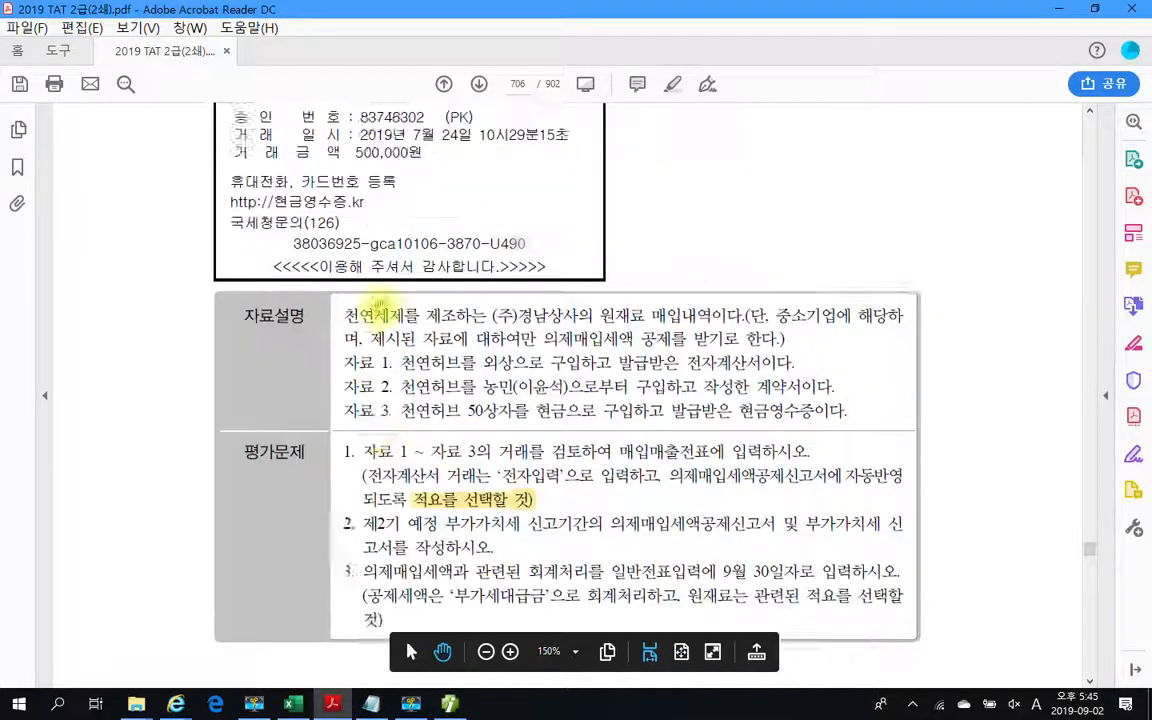
scroll(385, 284, up, 10)
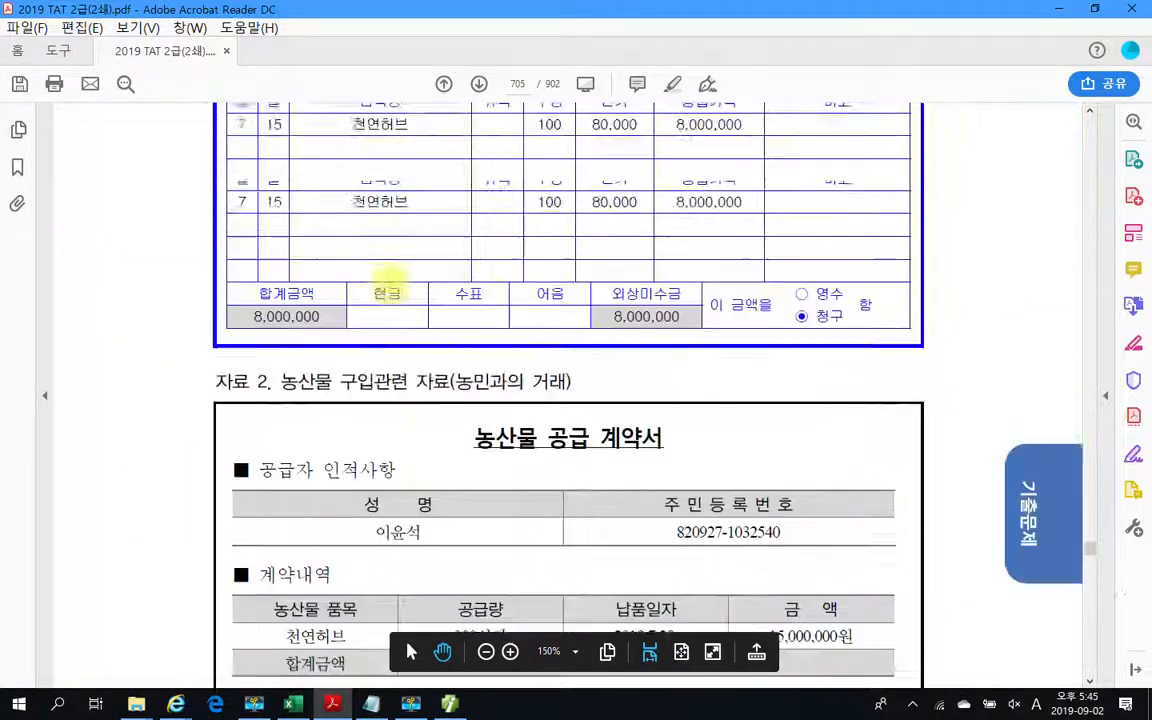
scroll(388, 281, down, 1)
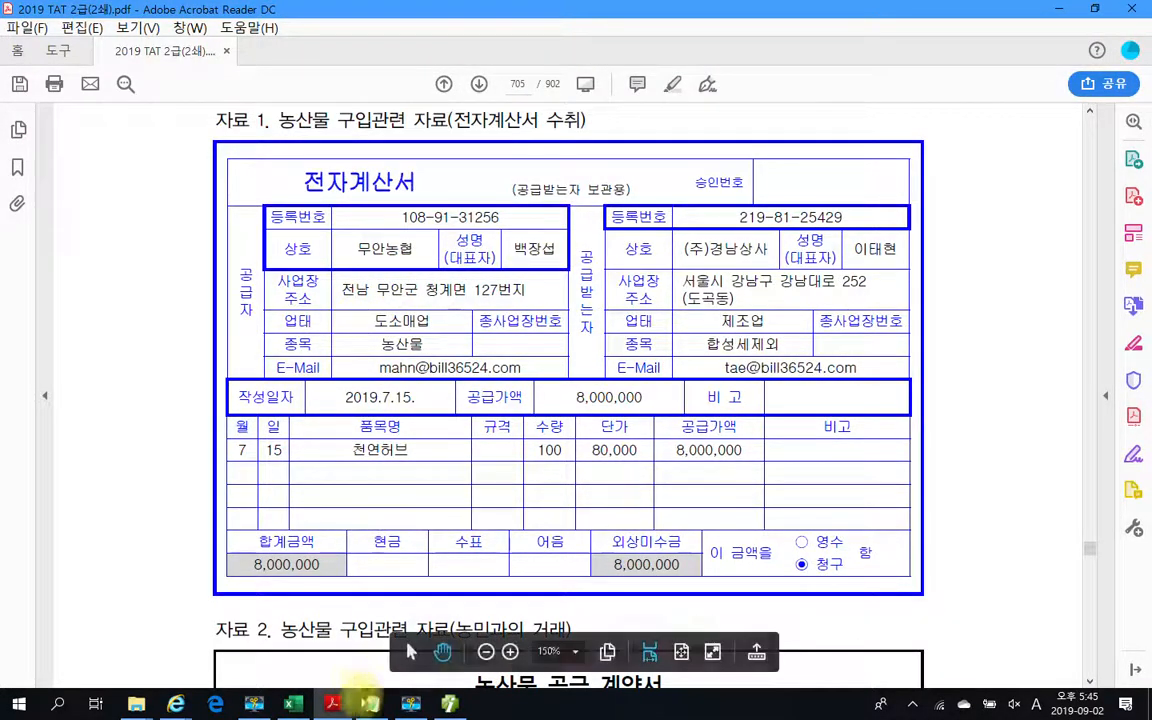
Switch to 매입매출전표입력, dismiss the duplicate voucher search, set the date to July 15 and start a new voucher line.
click(450, 705)
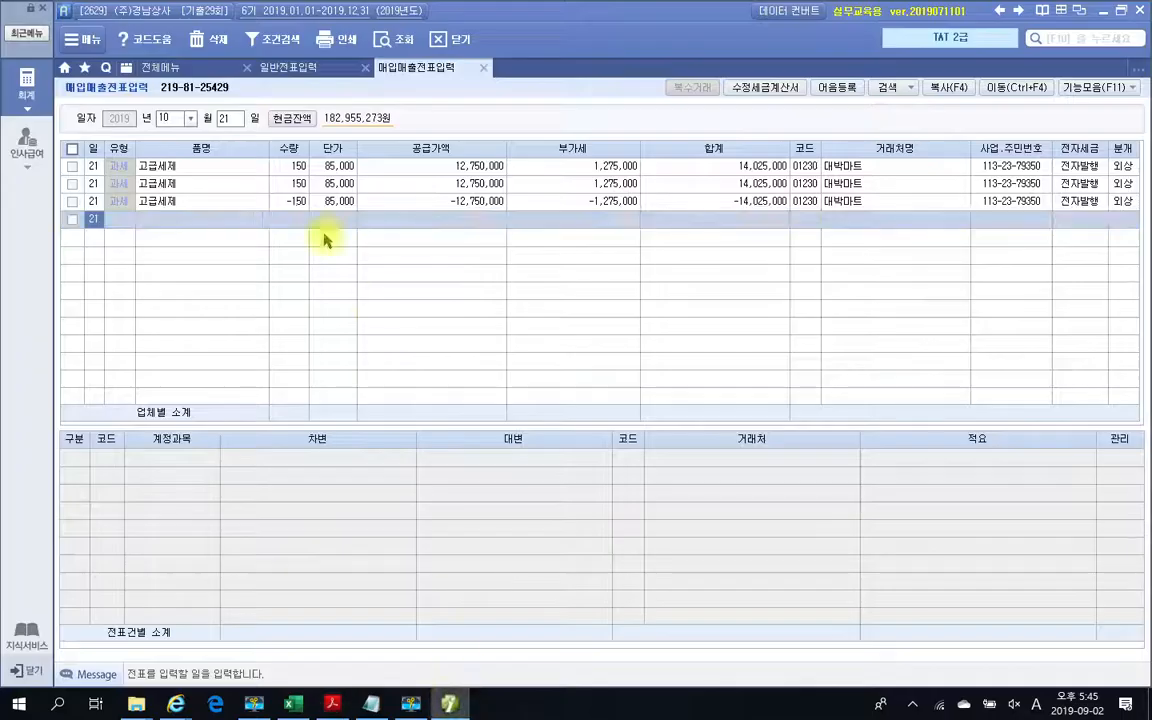
click(177, 121)
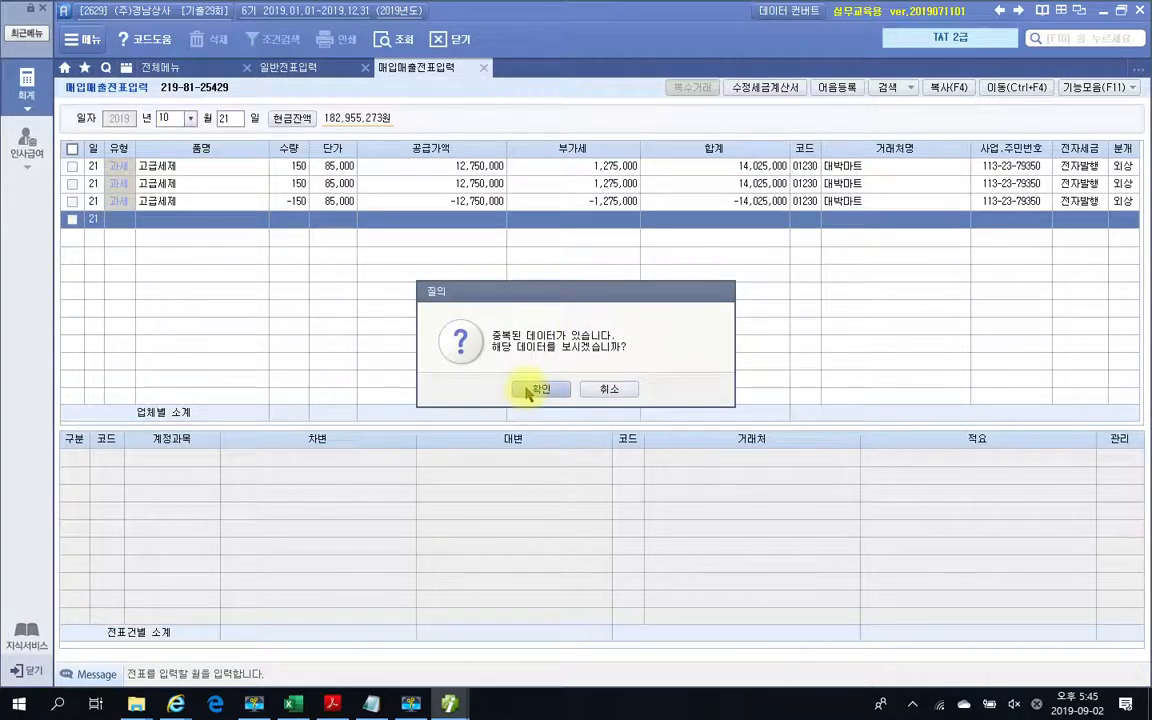
click(540, 389)
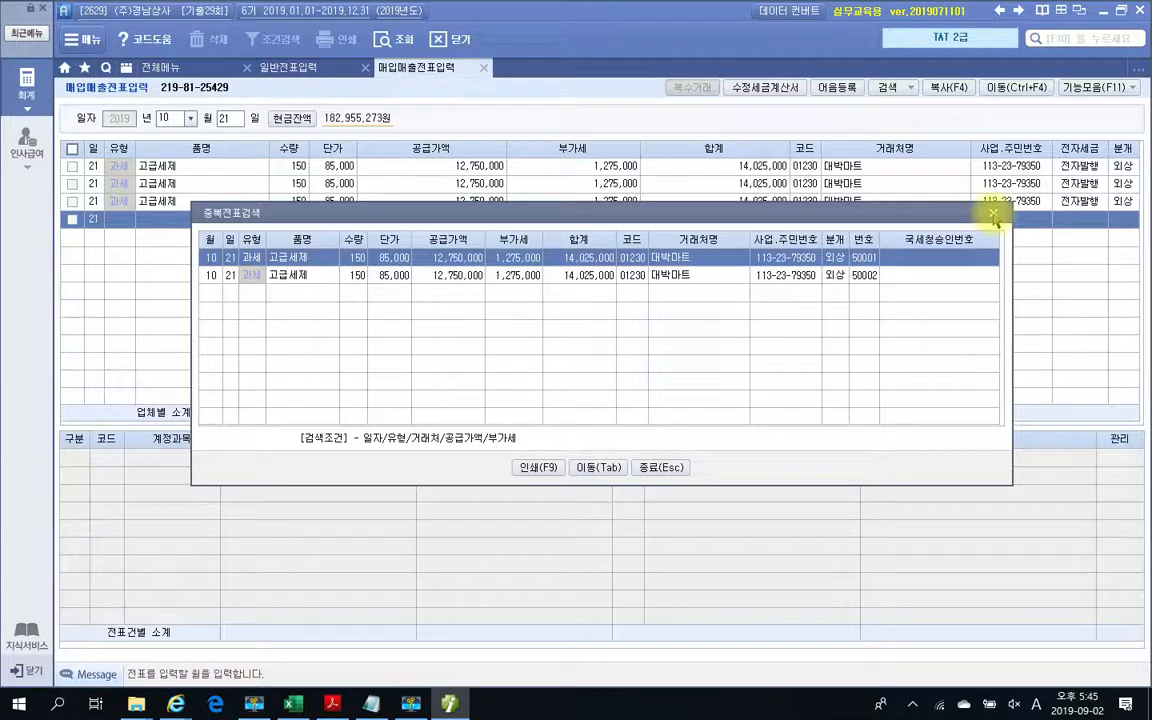
click(993, 213)
text(7)
key(Return)
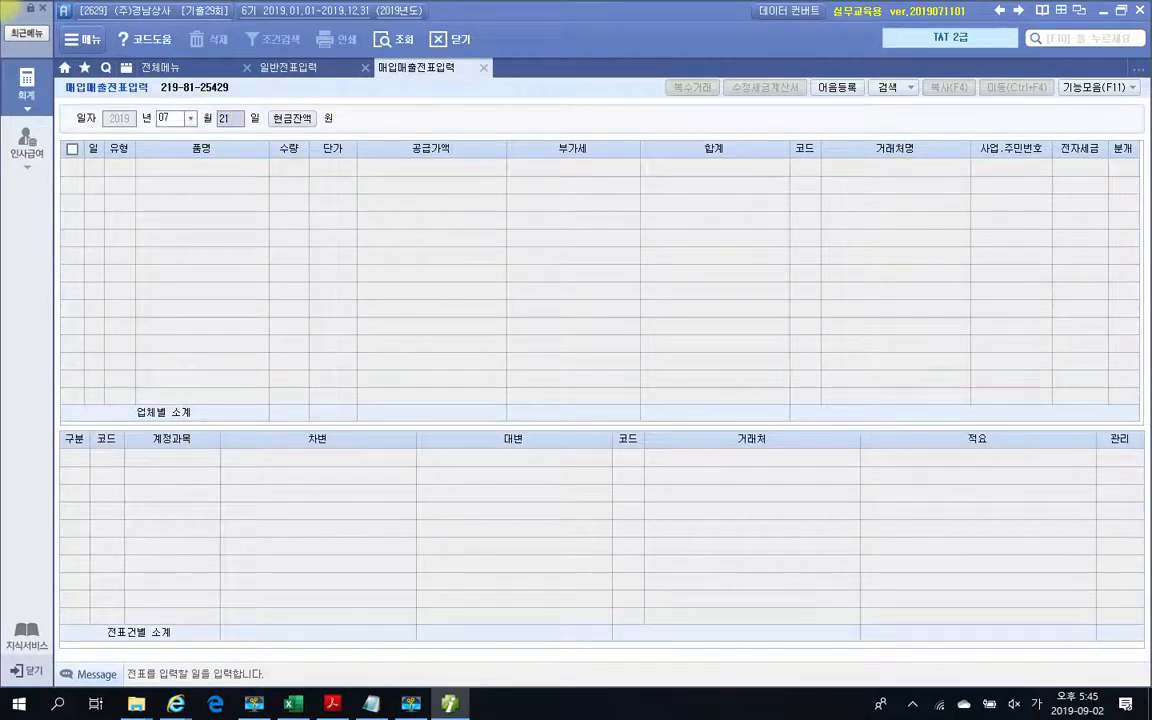
text(15)
key(Return)
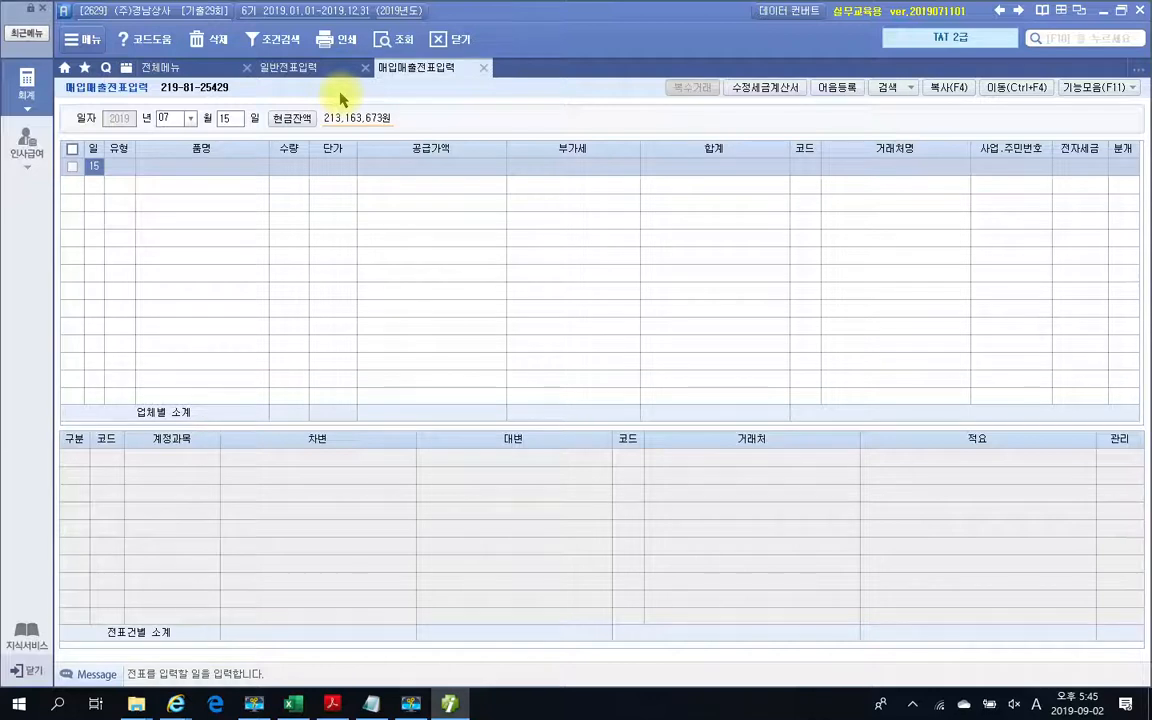
key(Return)
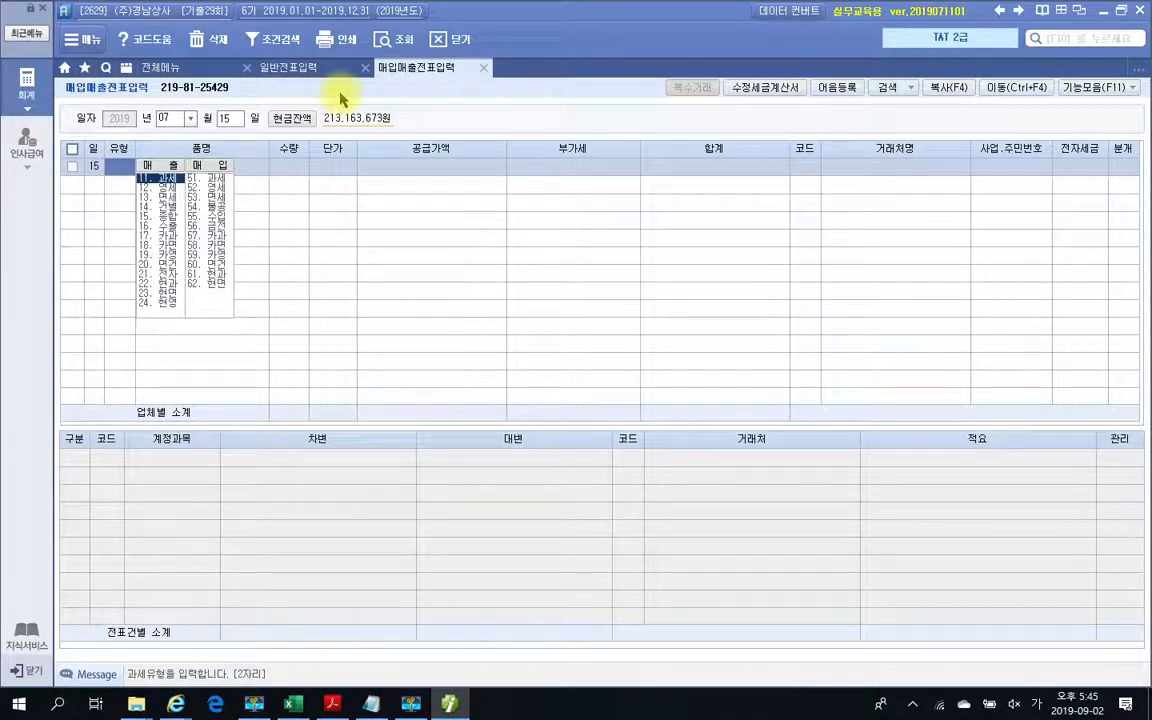
Set the July 15 voucher line's type to 53 면세 and enter 천연허브 as the item name.
text(53)
key(Return)
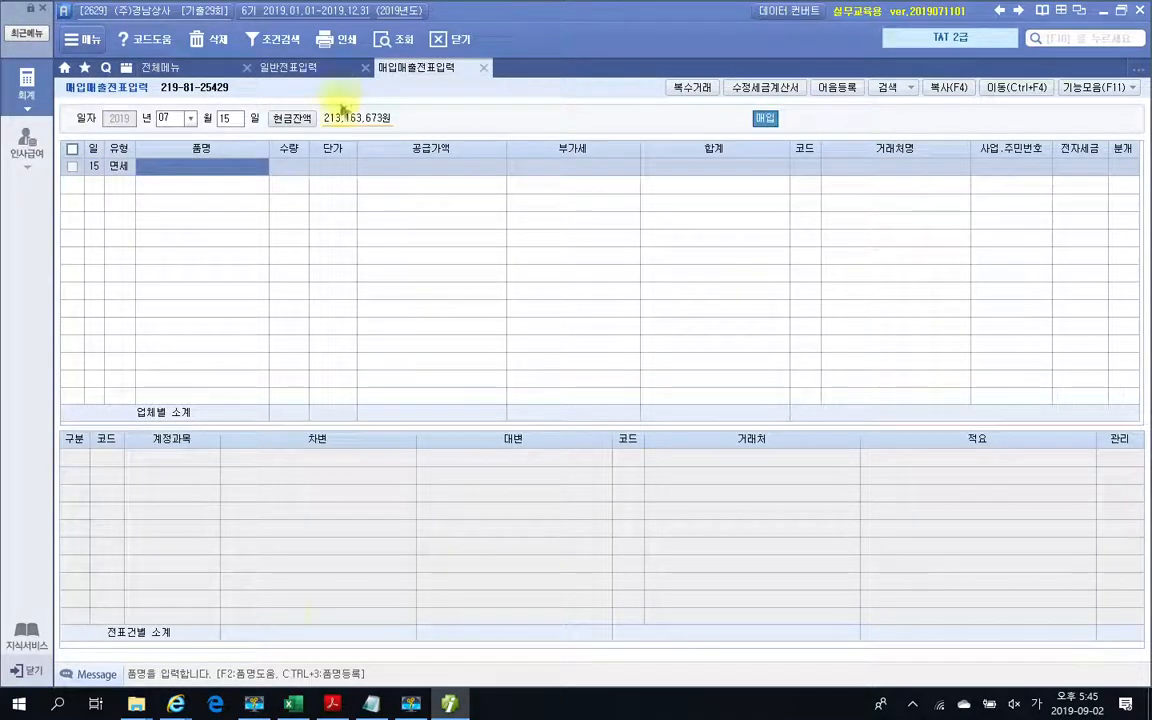
click(448, 705)
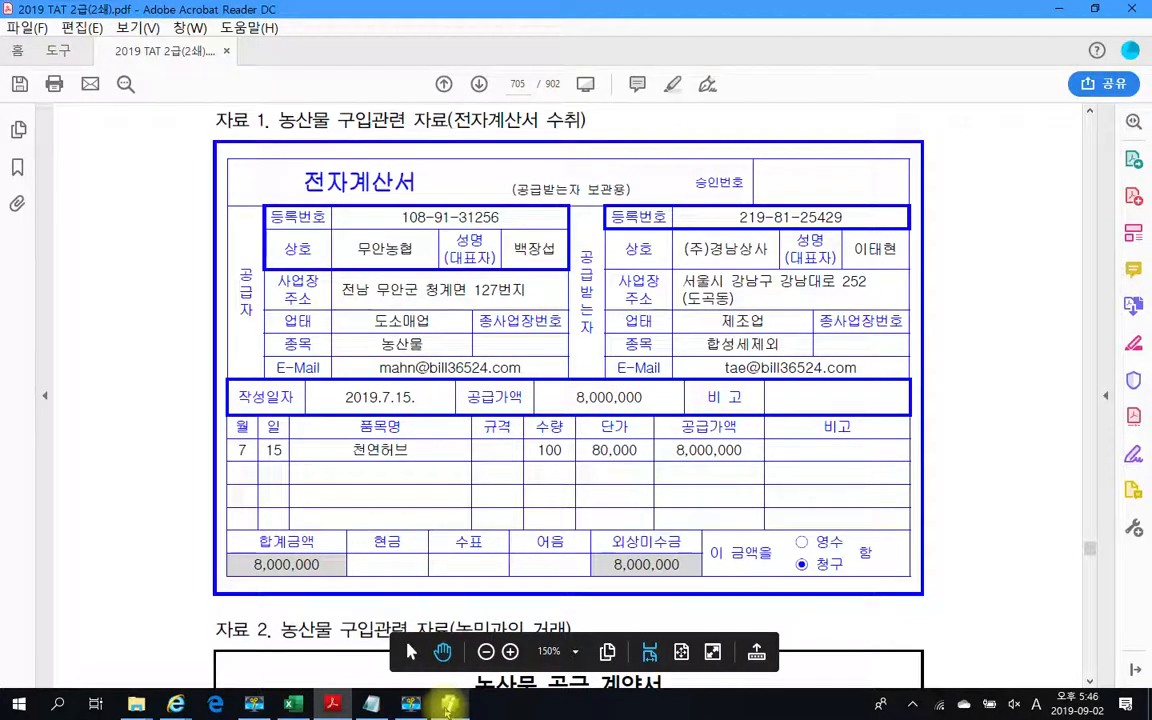
click(447, 709)
text(천여)
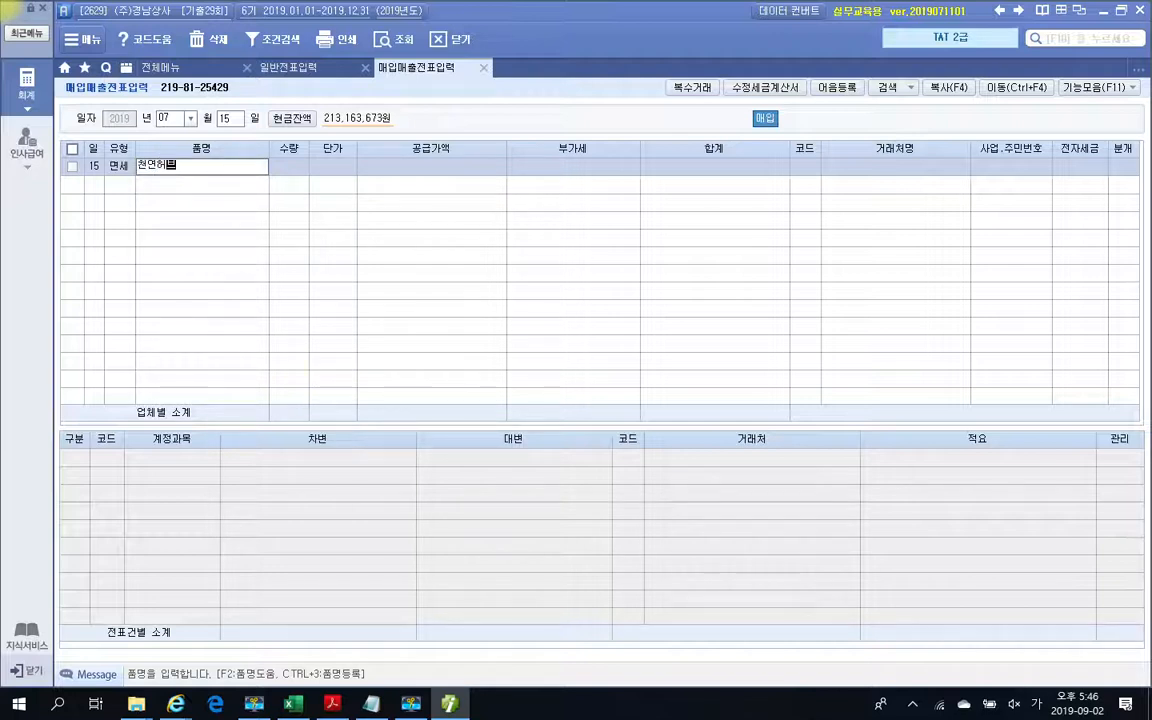
text(허브)
key(Return)
Enter quantity 100 and unit price 80,000 for the 천연허브 purchase.
text(100)
key(Return)
text(60000)
key(Return)
key(Return)
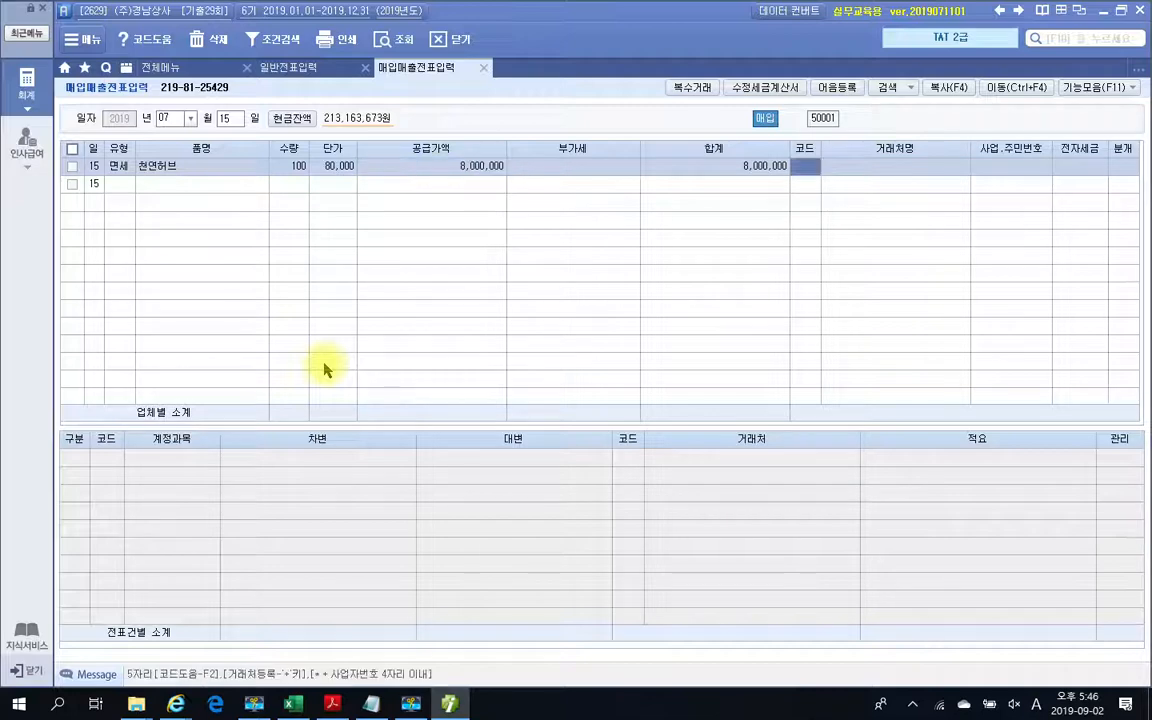
Look up the supplier with 무안 and assign 무안농협 to the July 15 line.
click(449, 705)
click(449, 705)
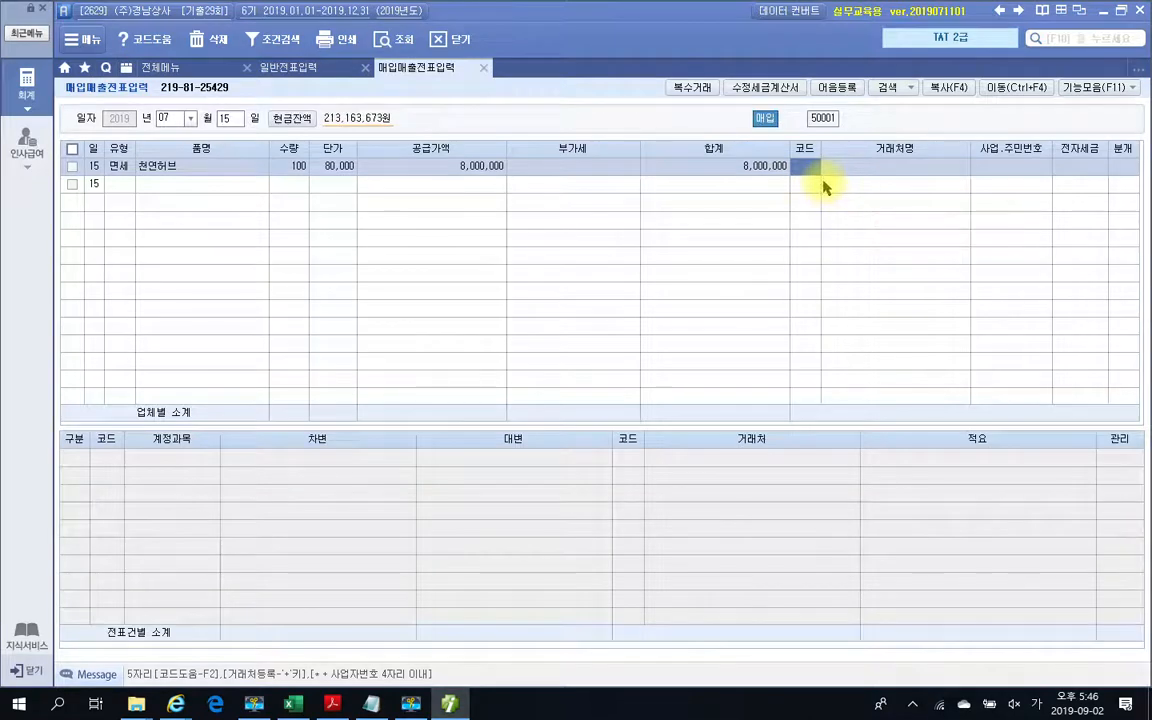
text(무안)
key(Return)
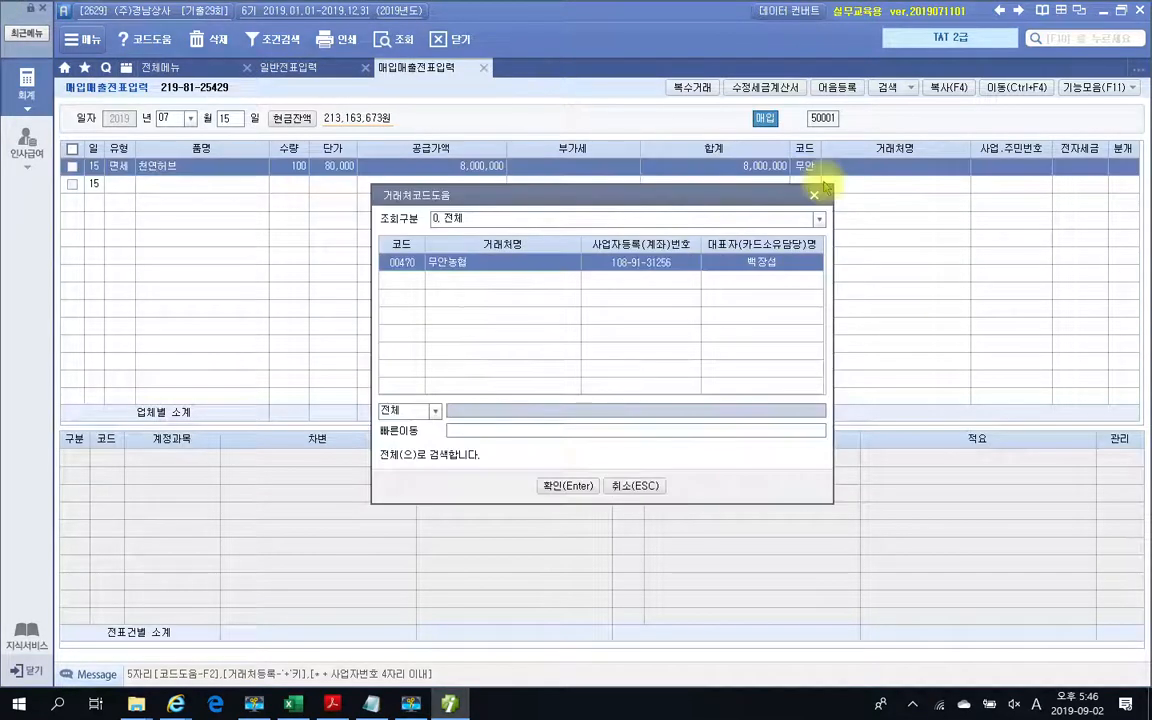
key(Return)
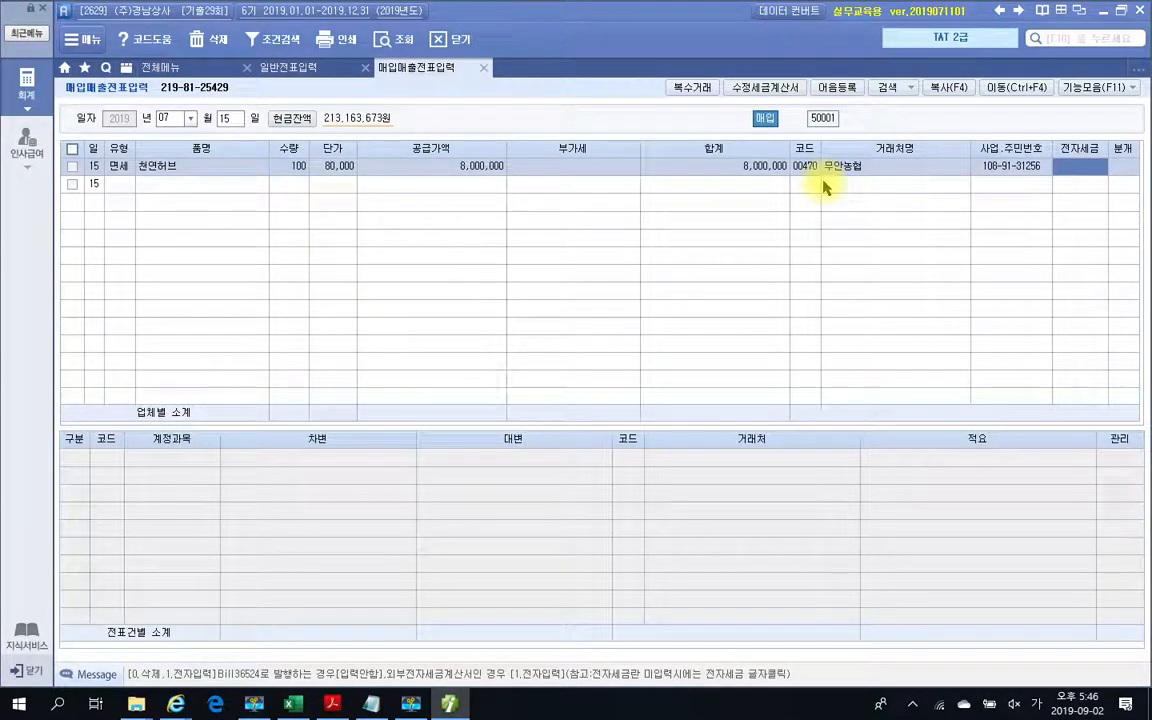
Check the 자료 1 payment terms in the PDF, mark the July 15 line as 전자입력 and set its 분개 to 외상.
click(449, 704)
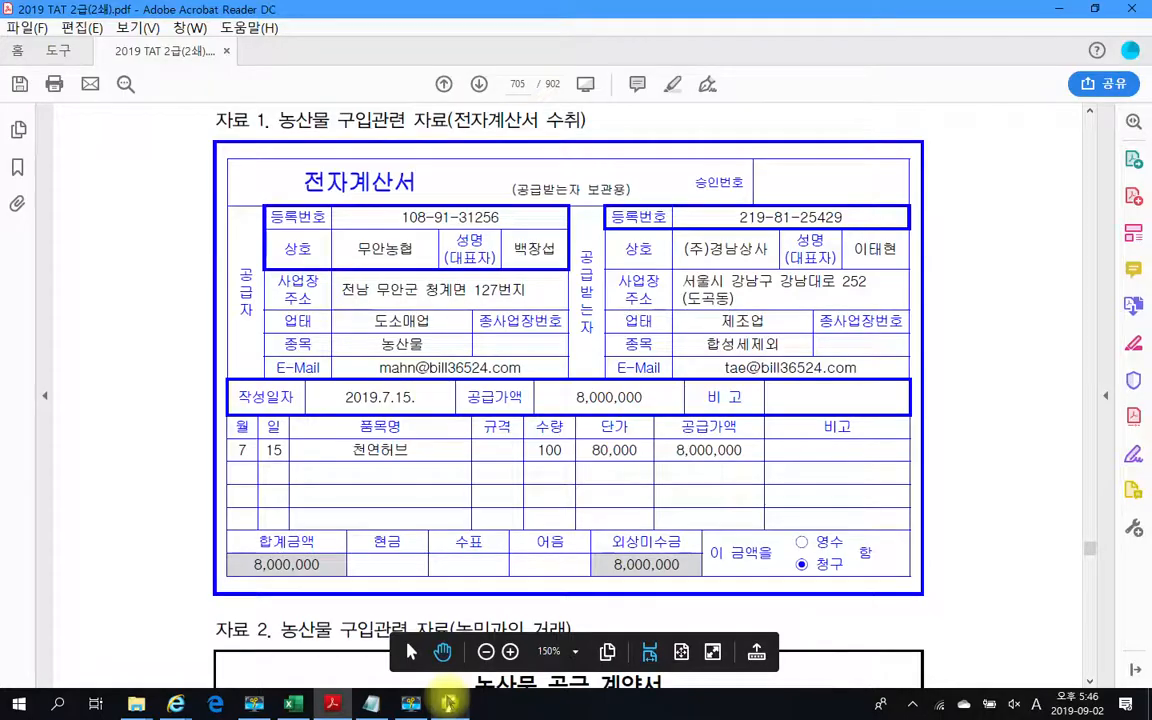
click(449, 704)
click(449, 704)
scroll(485, 480, down, 5)
scroll(490, 486, down, 9)
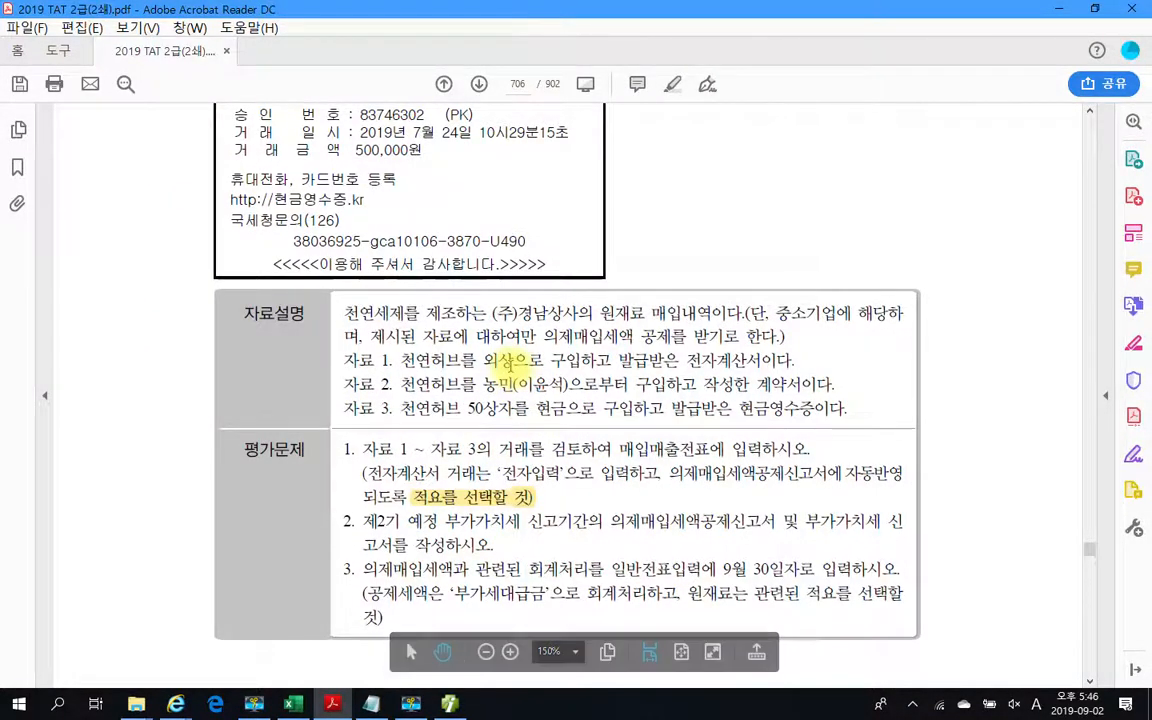
click(448, 707)
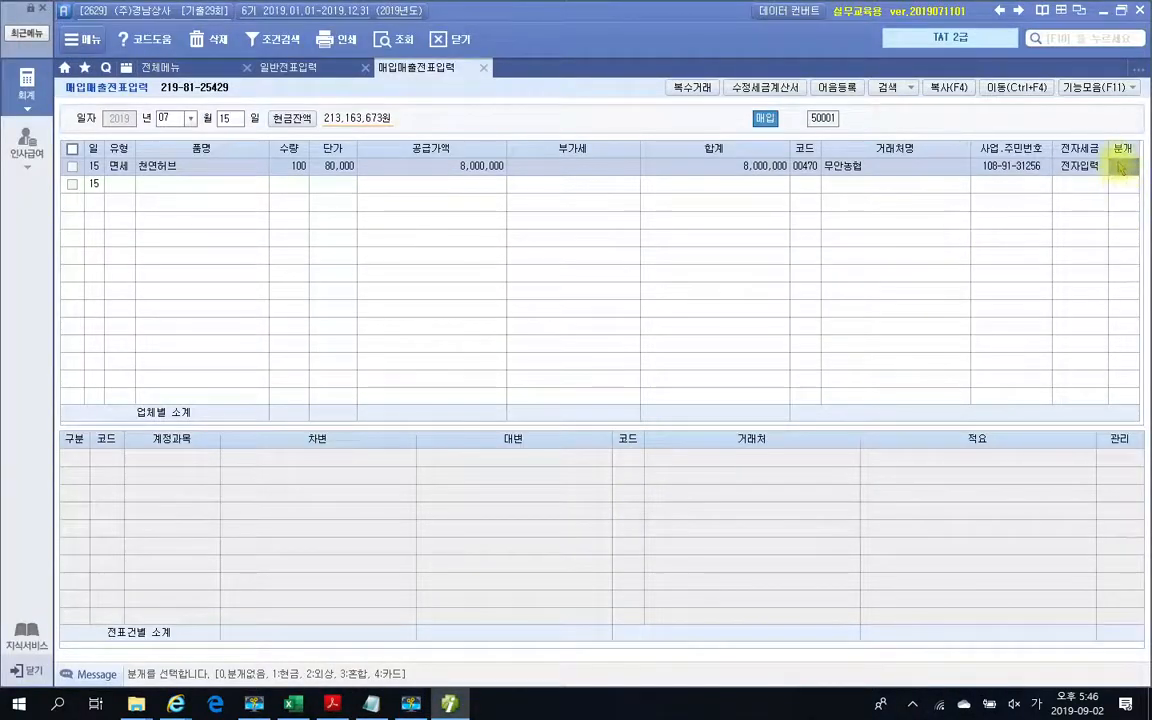
text(2)
key(Return)
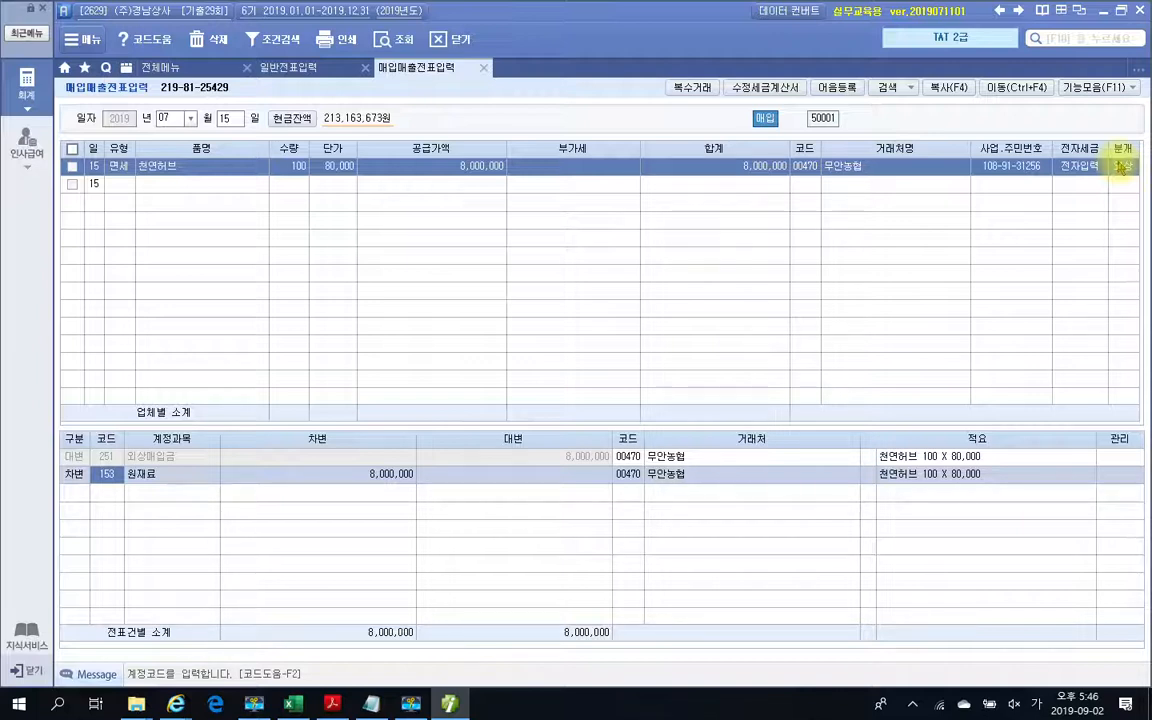
Assign 적요 06 의제매입세액 원재료차감(부가) to the 원재료 debit entry.
click(866, 475)
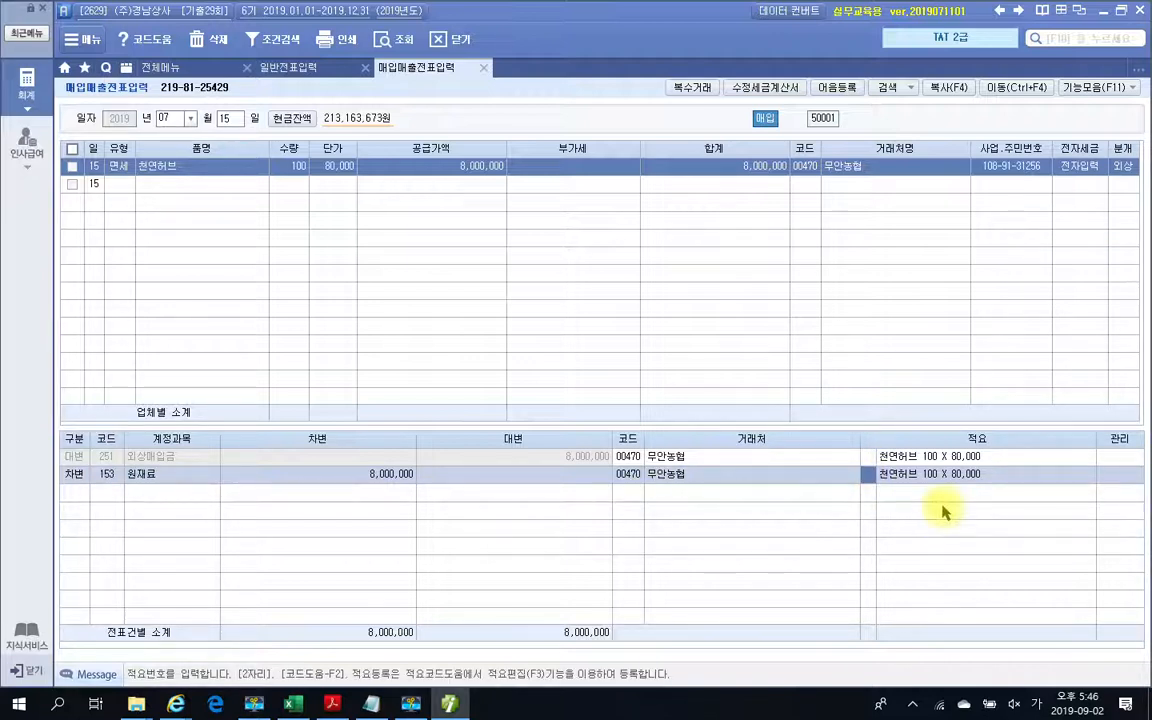
double_click(869, 478)
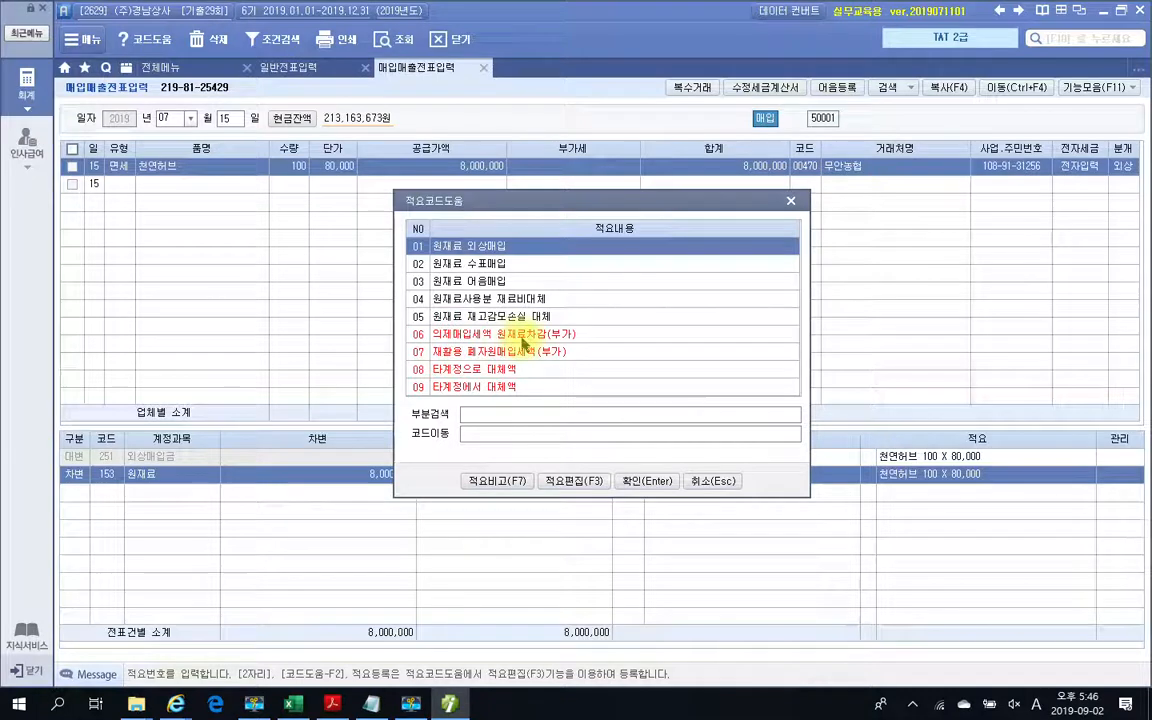
click(418, 334)
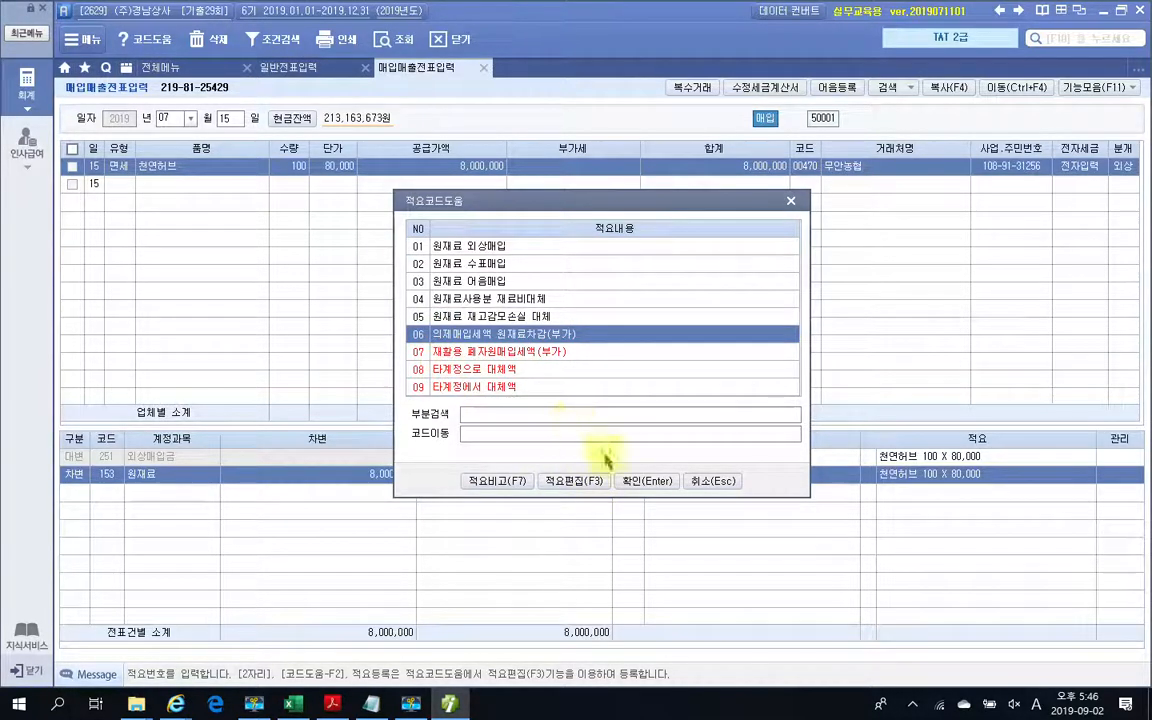
click(640, 481)
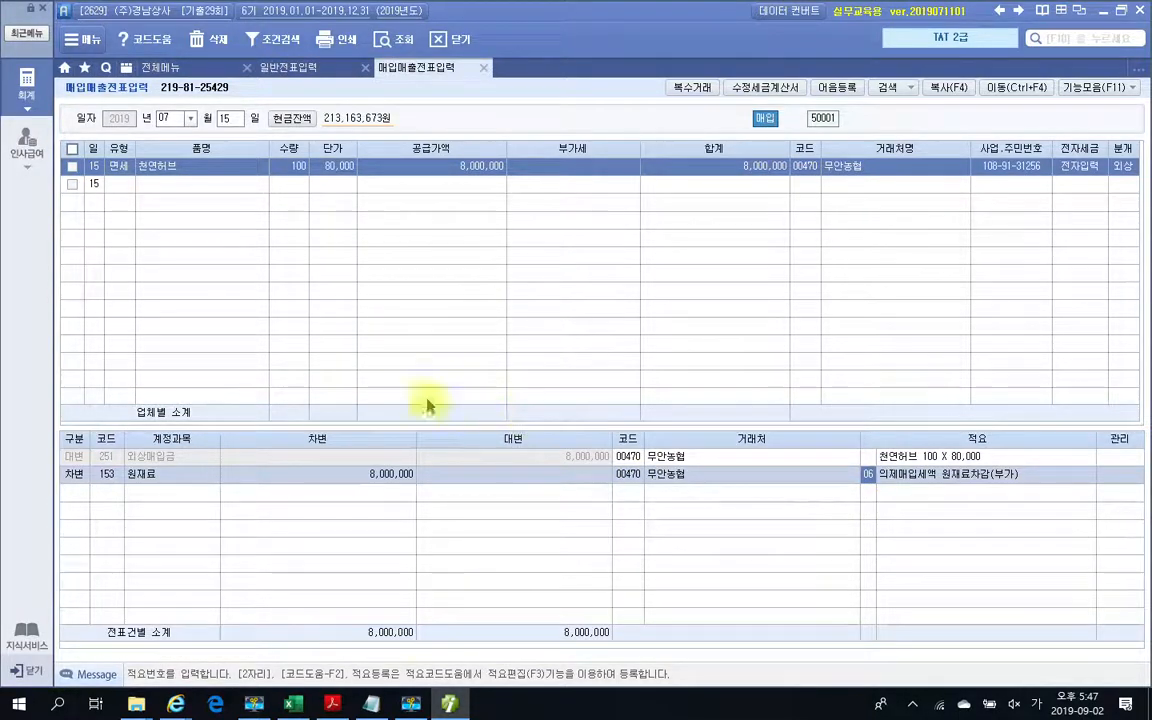
Review the 자료 2 농산물 공급 계약서 in the PDF for its item, quantity, delivery date and amount.
click(335, 705)
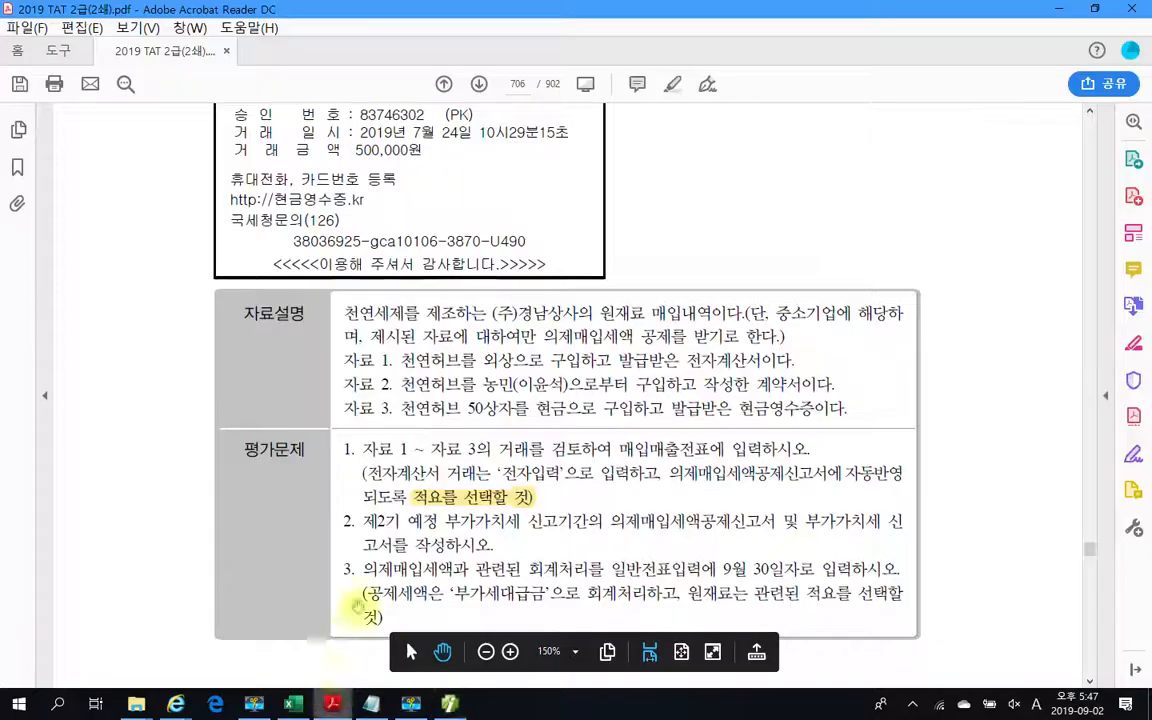
scroll(376, 568, down, 1)
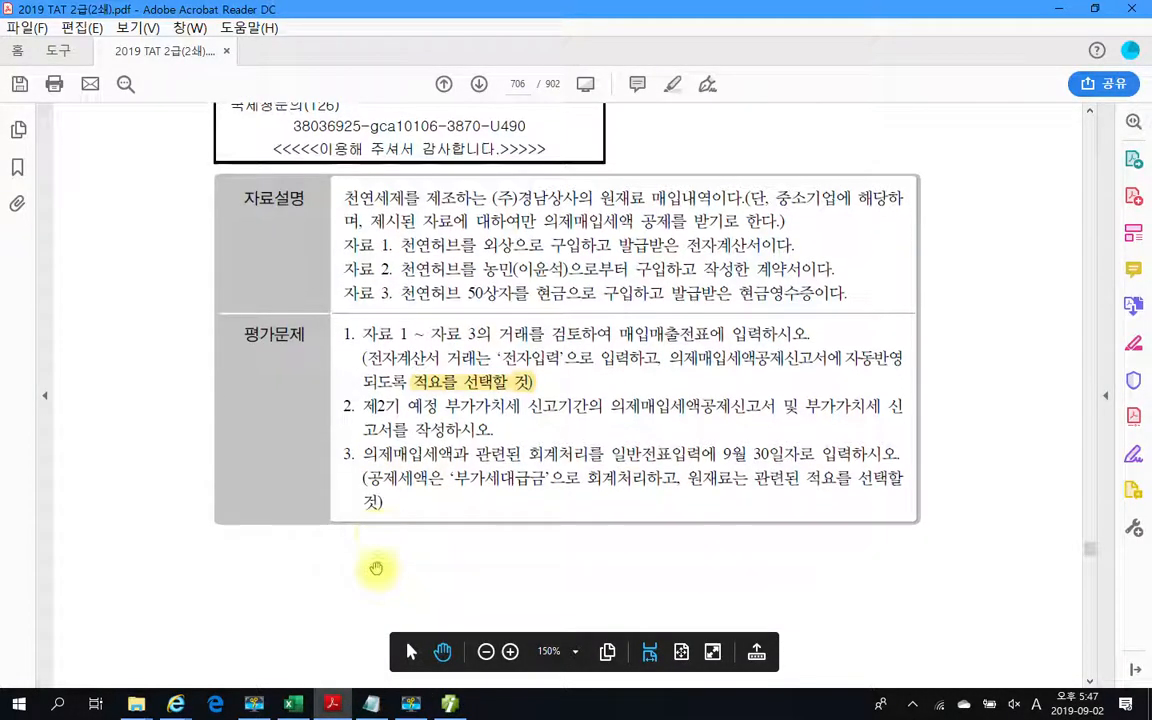
scroll(370, 450, down, 1)
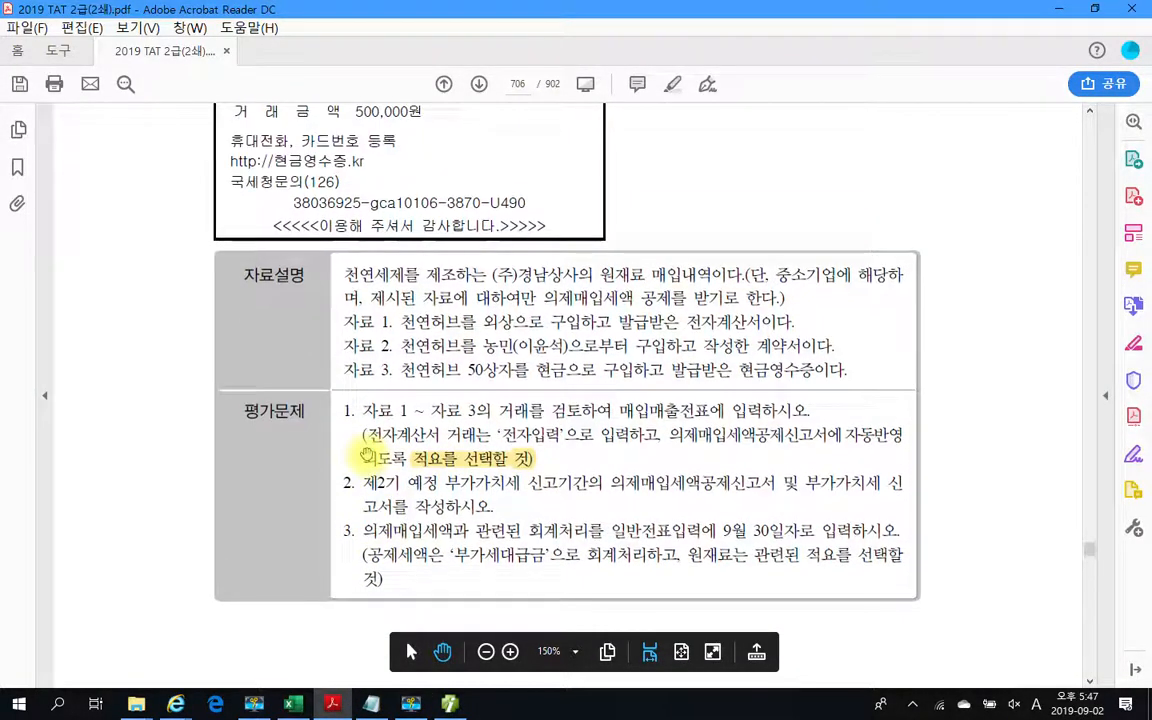
scroll(368, 456, up, 10)
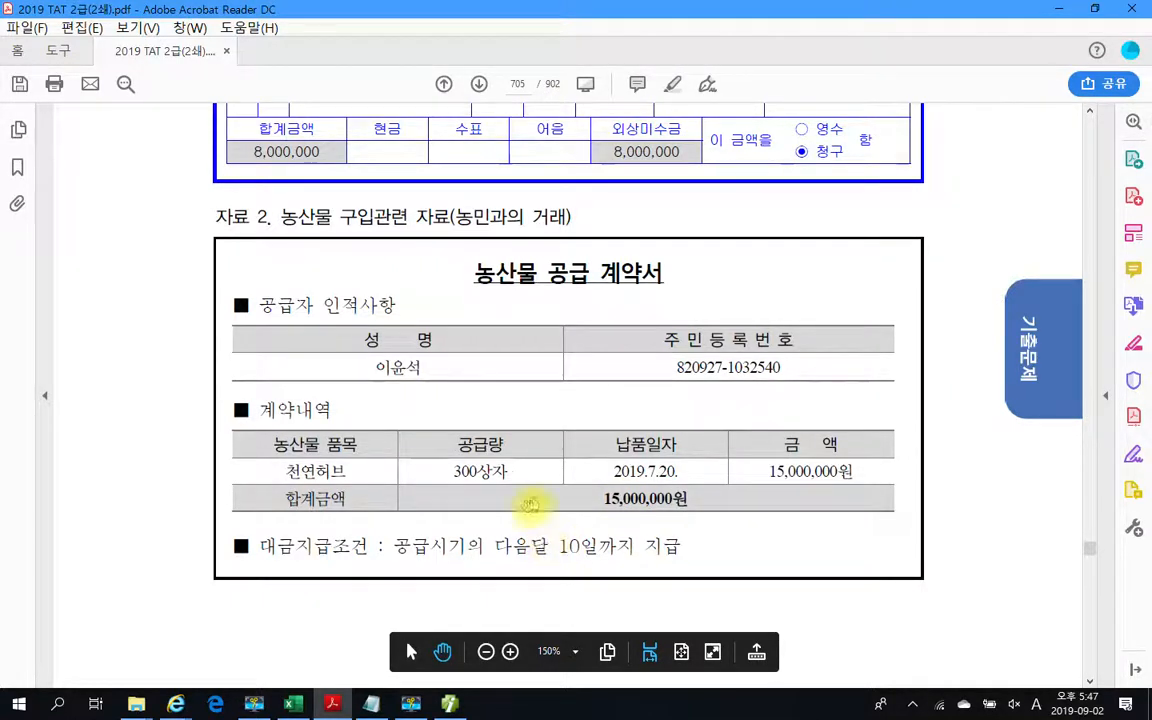
mouse_move(440, 704)
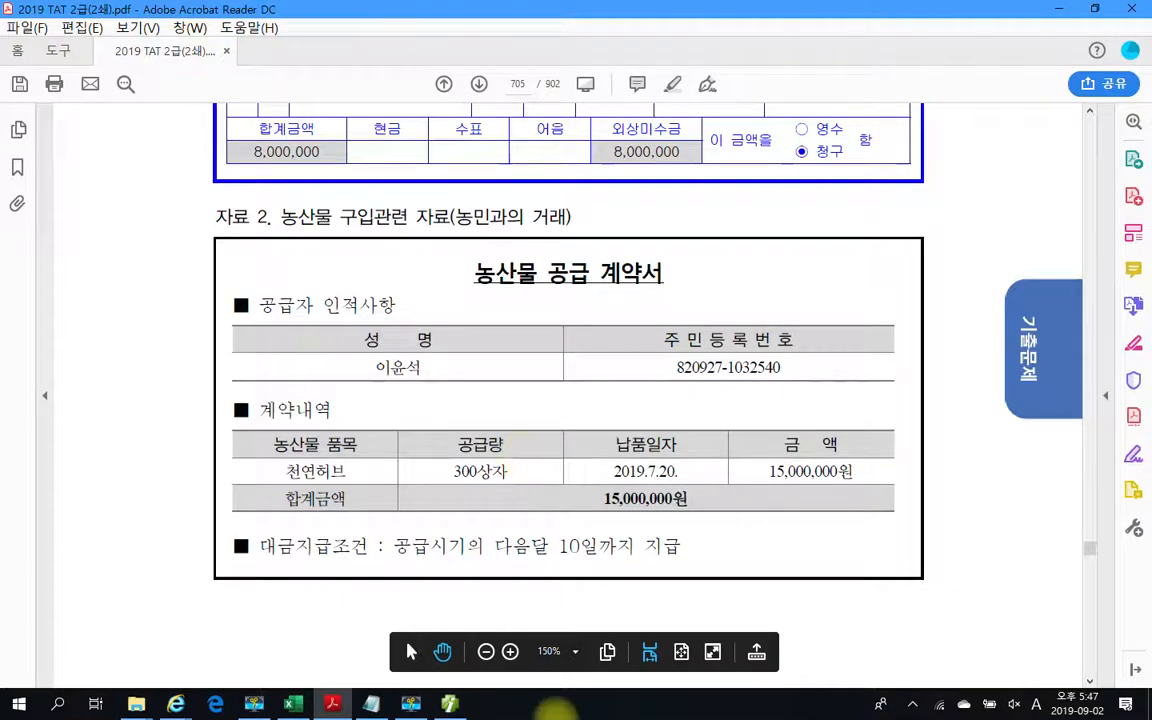
click(449, 704)
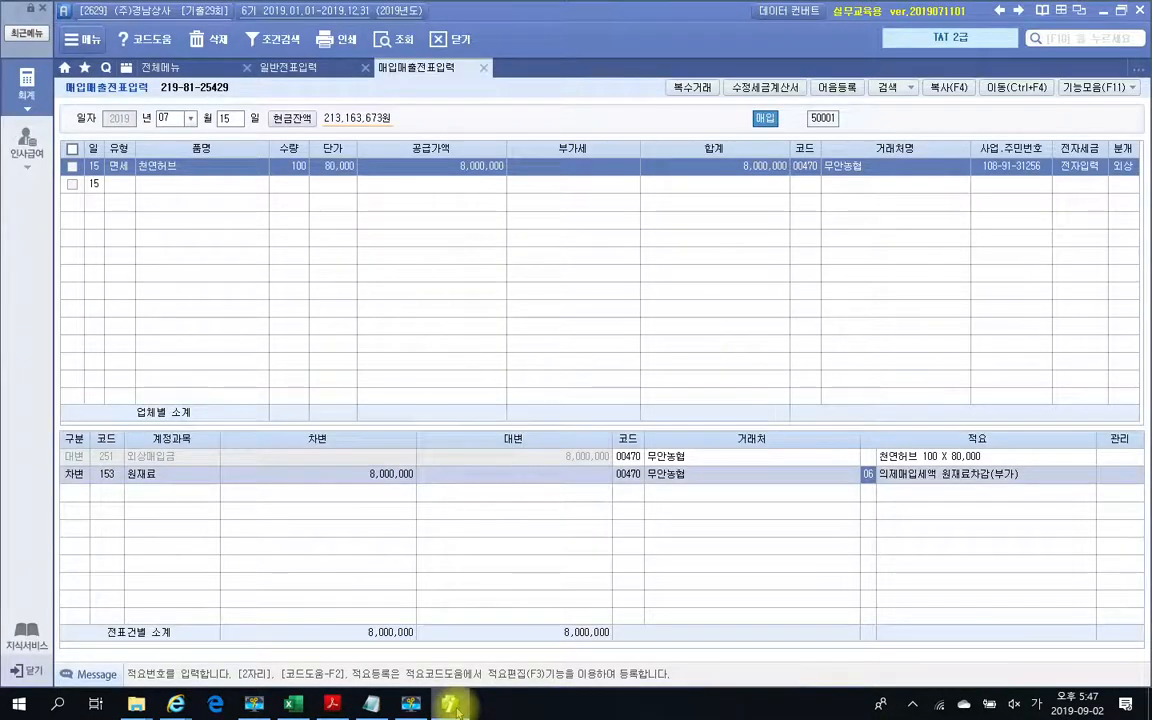
Reread the 자료설명 and 평가문제 on page 706 for the farmer transaction, and recheck the 자료 2 contract.
click(450, 702)
scroll(532, 604, down, 3)
scroll(532, 604, down, 5)
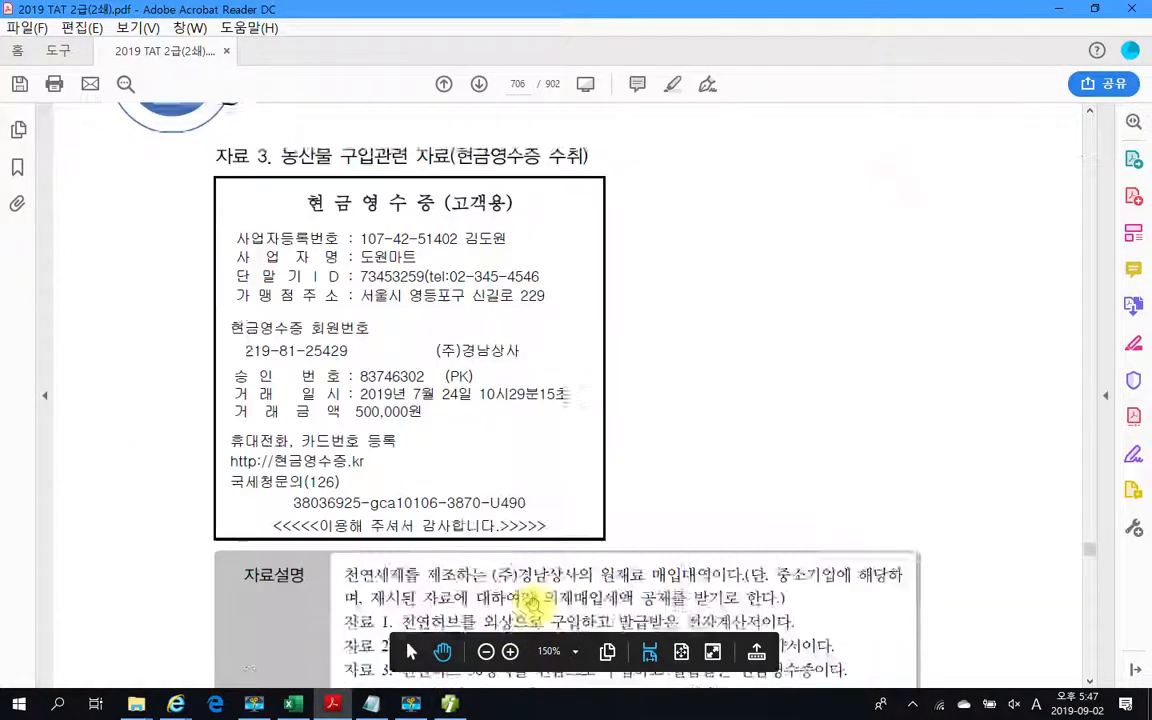
right_click(250, 405)
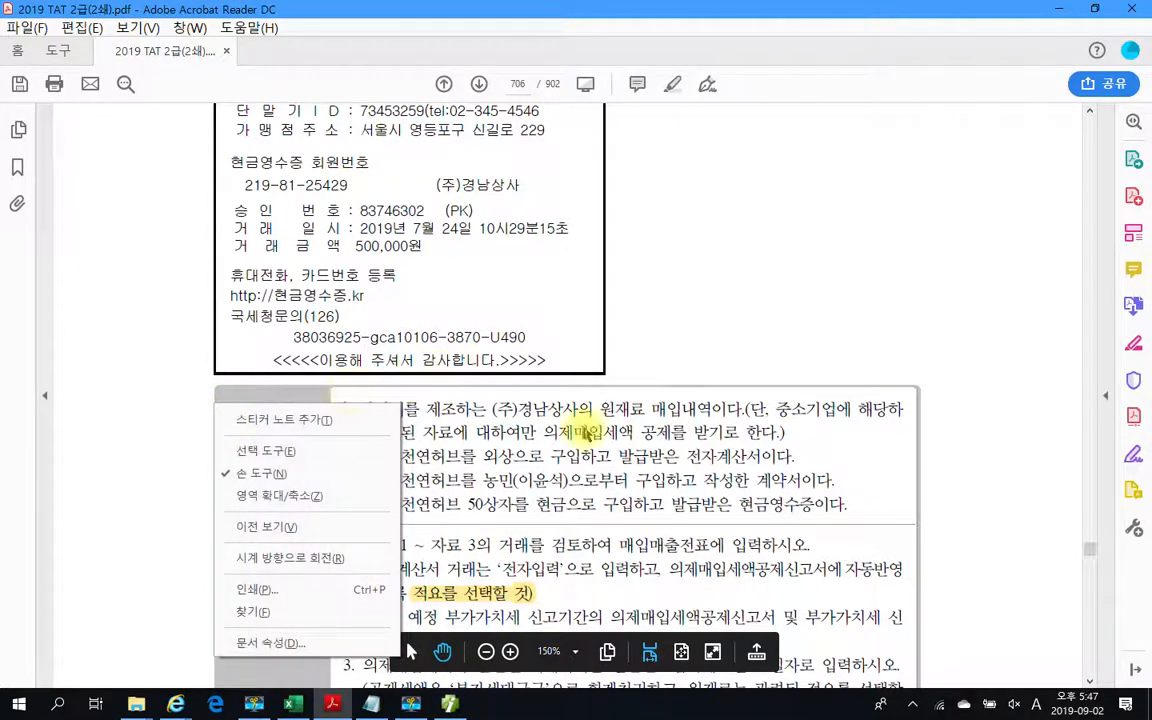
double_click(588, 433)
click(497, 424)
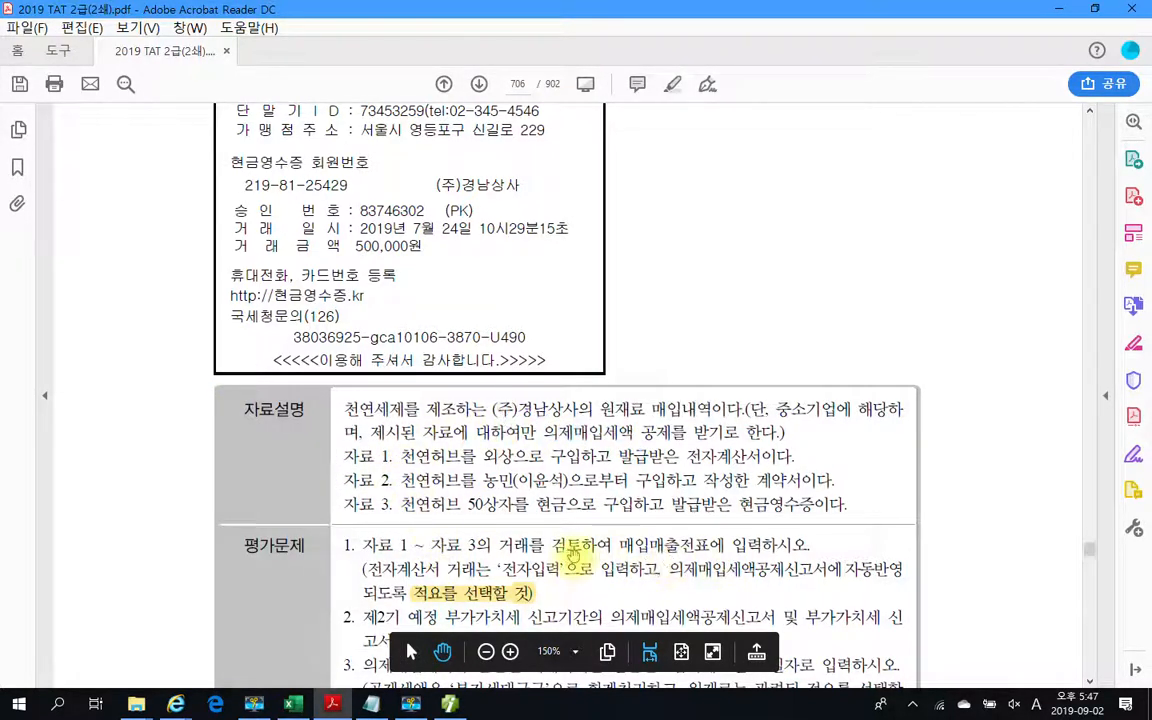
drag(618, 545, 808, 545)
click(632, 570)
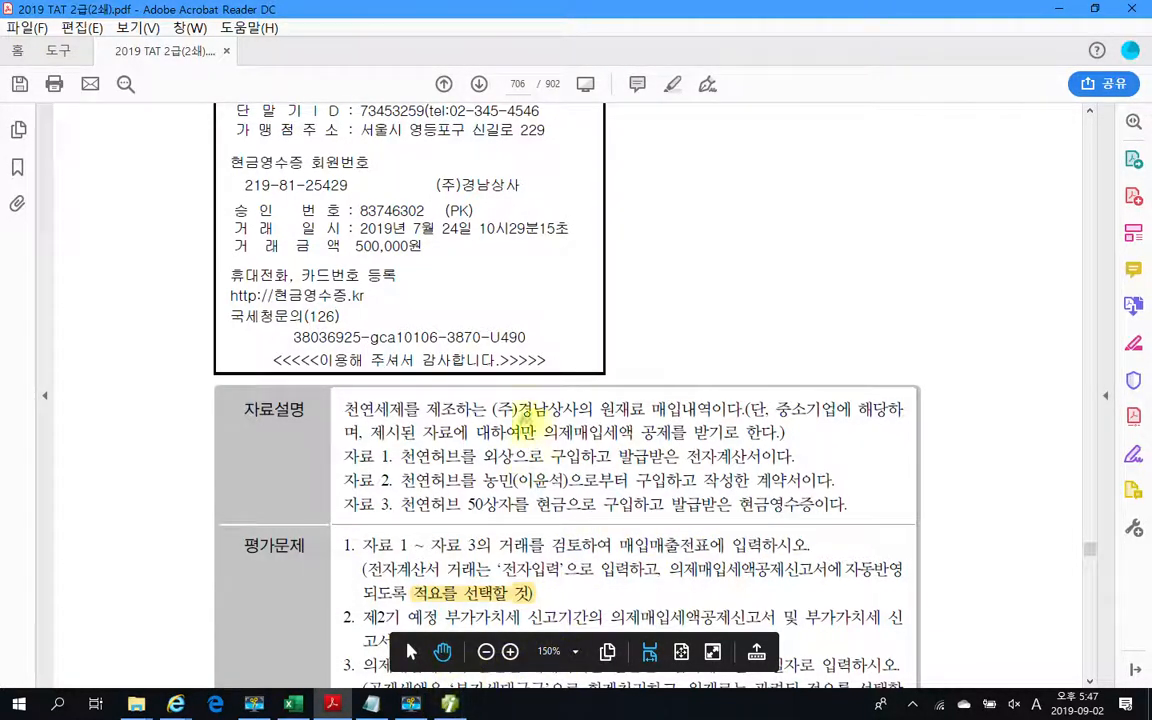
scroll(470, 410, up, 10)
scroll(540, 408, up, 2)
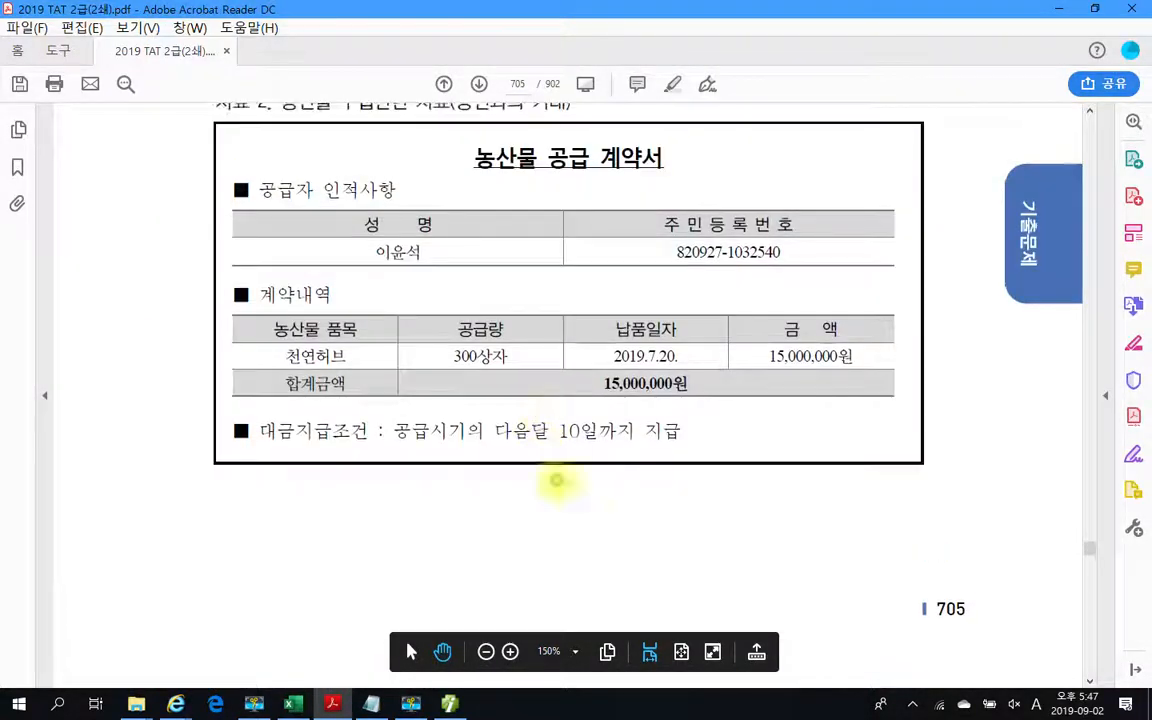
click(452, 704)
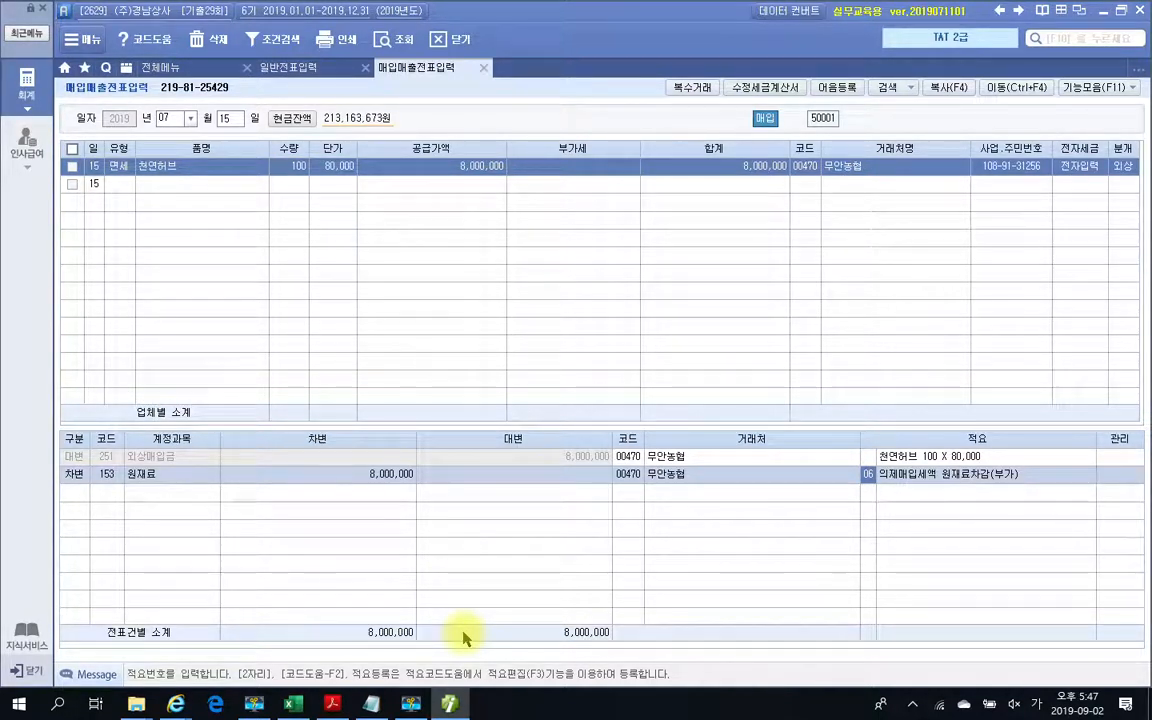
Set the voucher date to July 20 and start a new line in 매입매출전표입력.
click(226, 119)
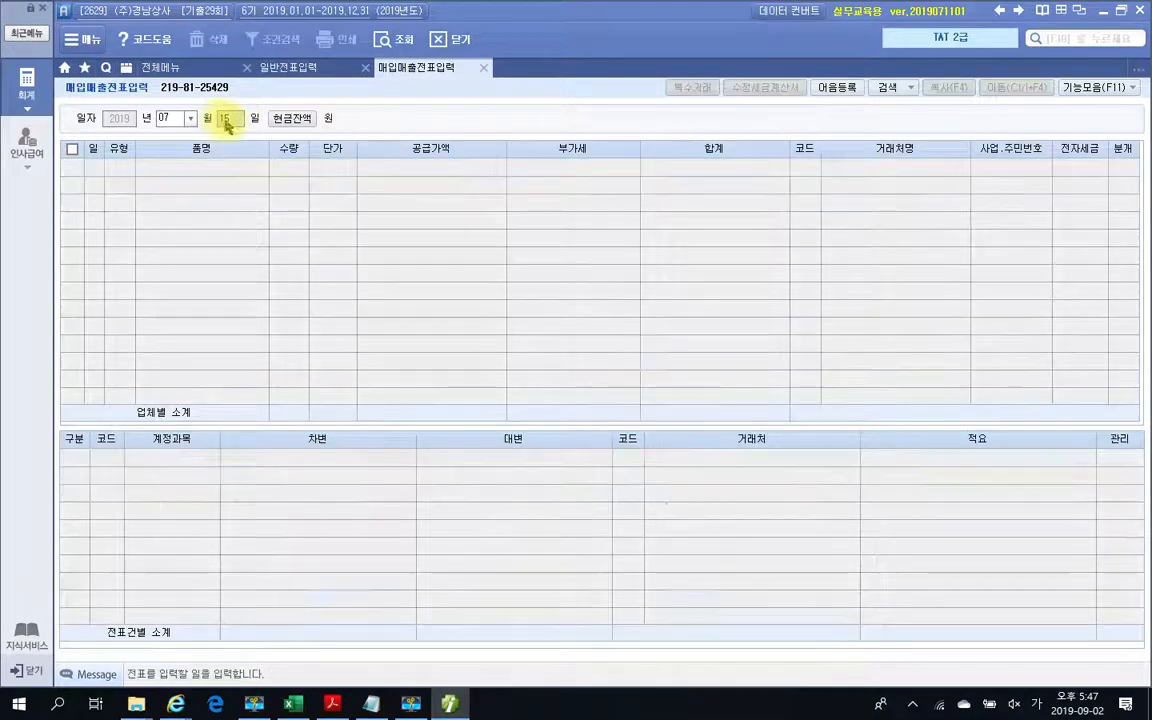
text(20)
key(Return)
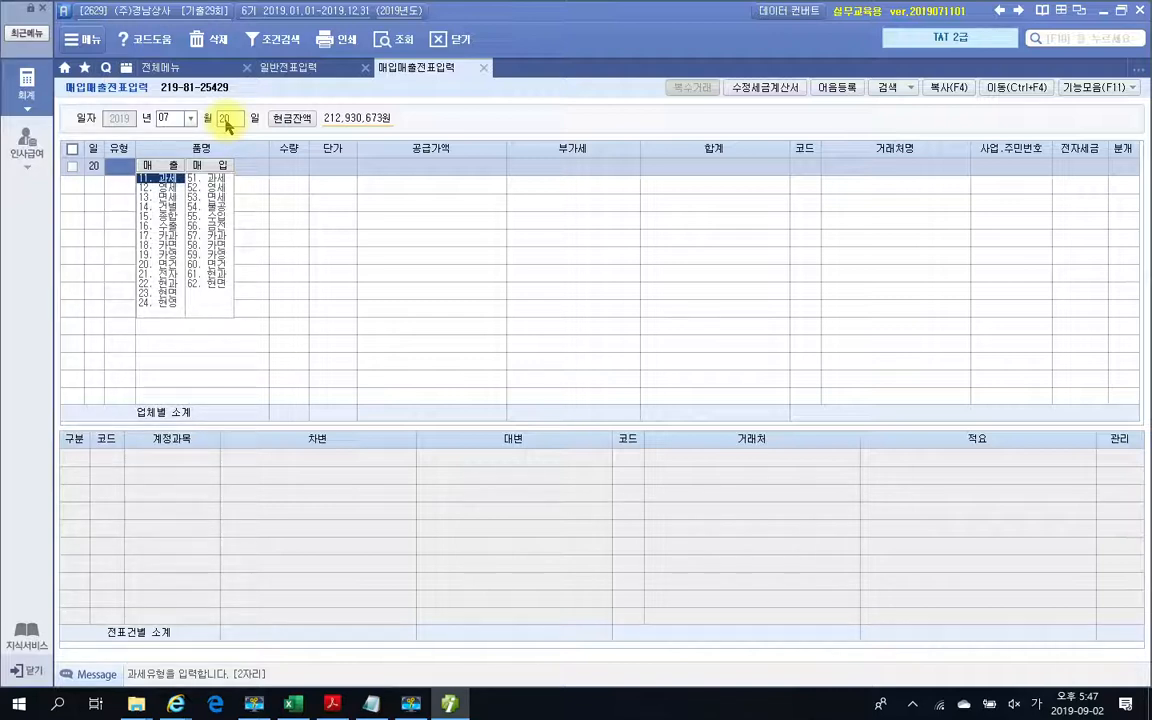
text(17)
key(Return)
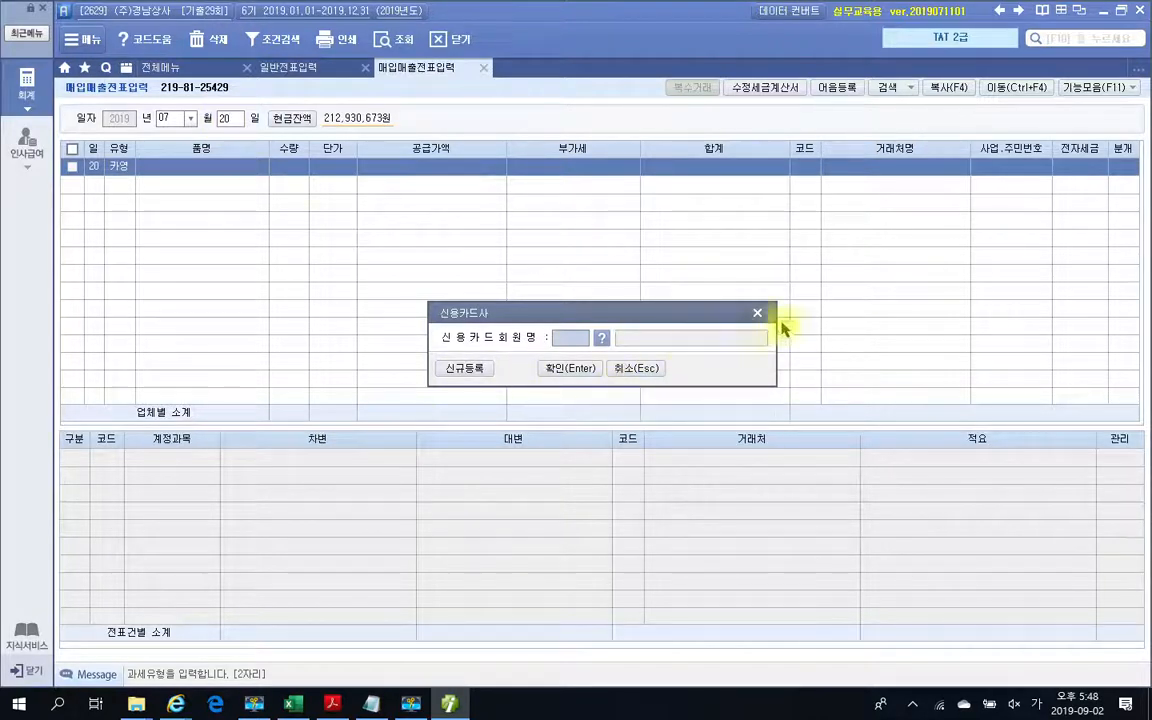
key(Escape)
Set the July 20 line's type to 60 면건 and enter 천영허브 as the item name.
click(116, 168)
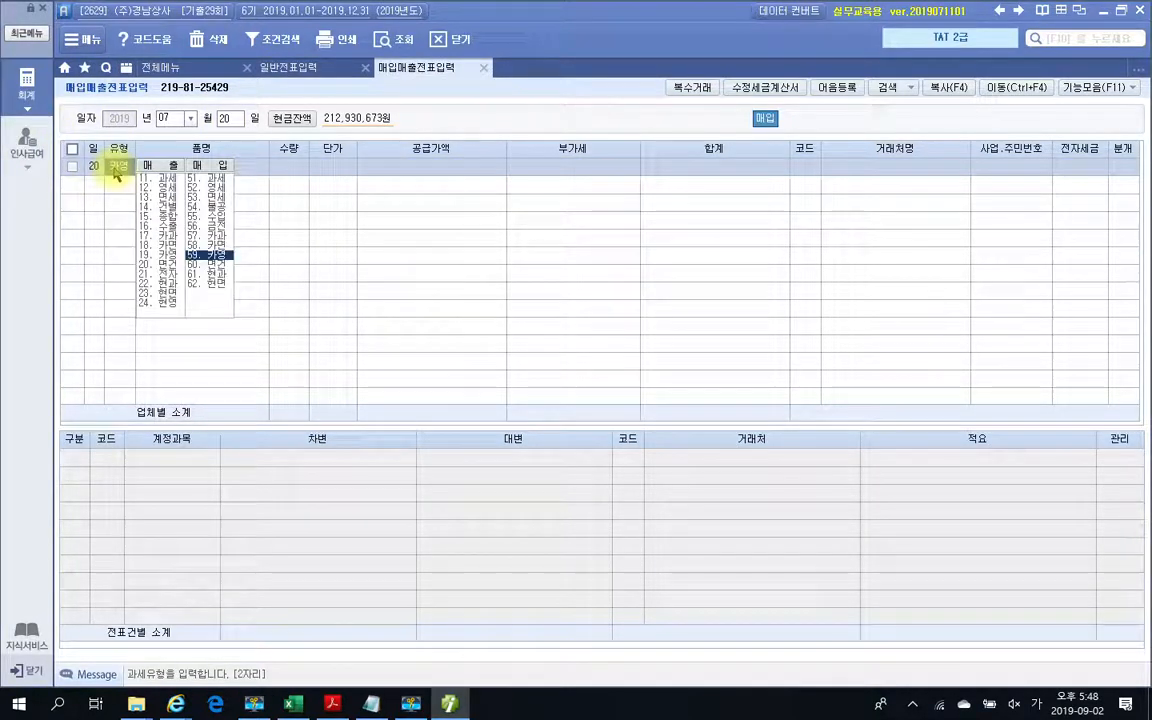
click(205, 283)
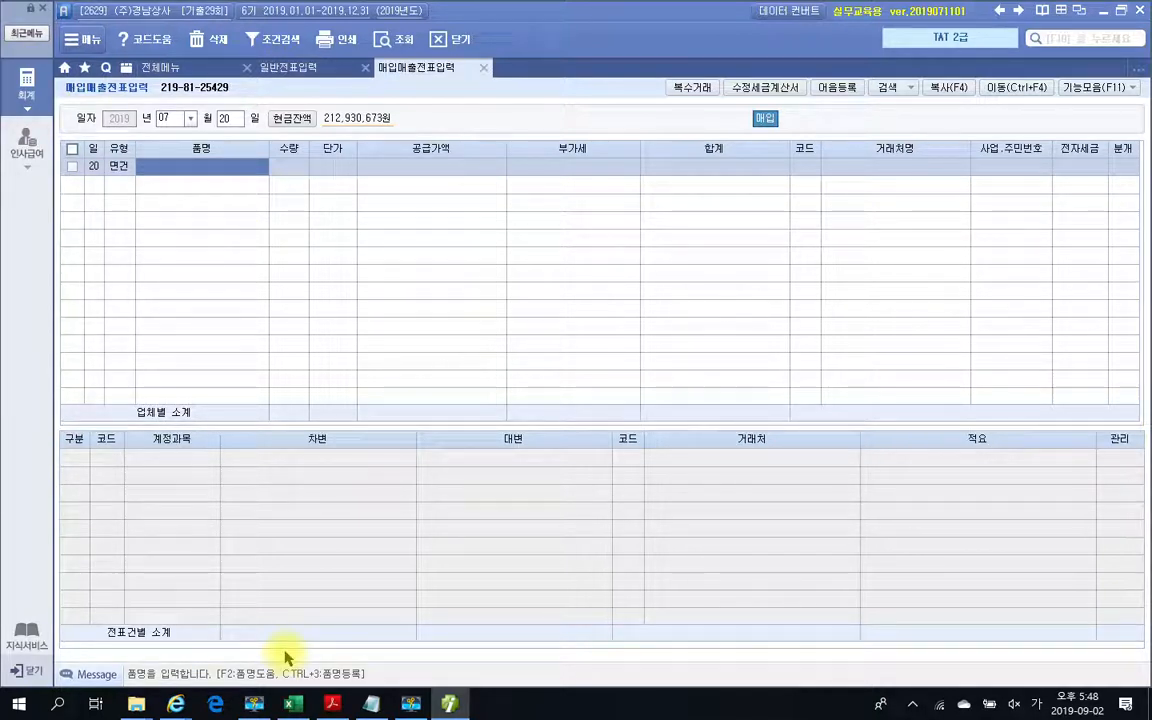
text(생)
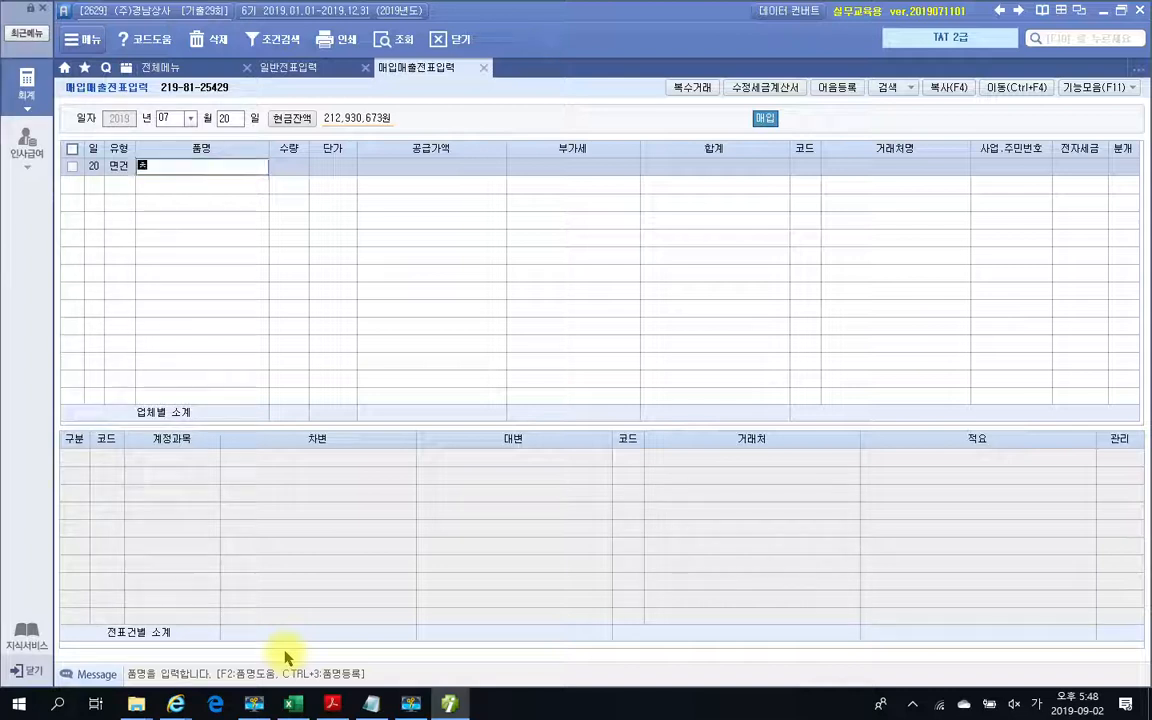
text(영ㅎ)
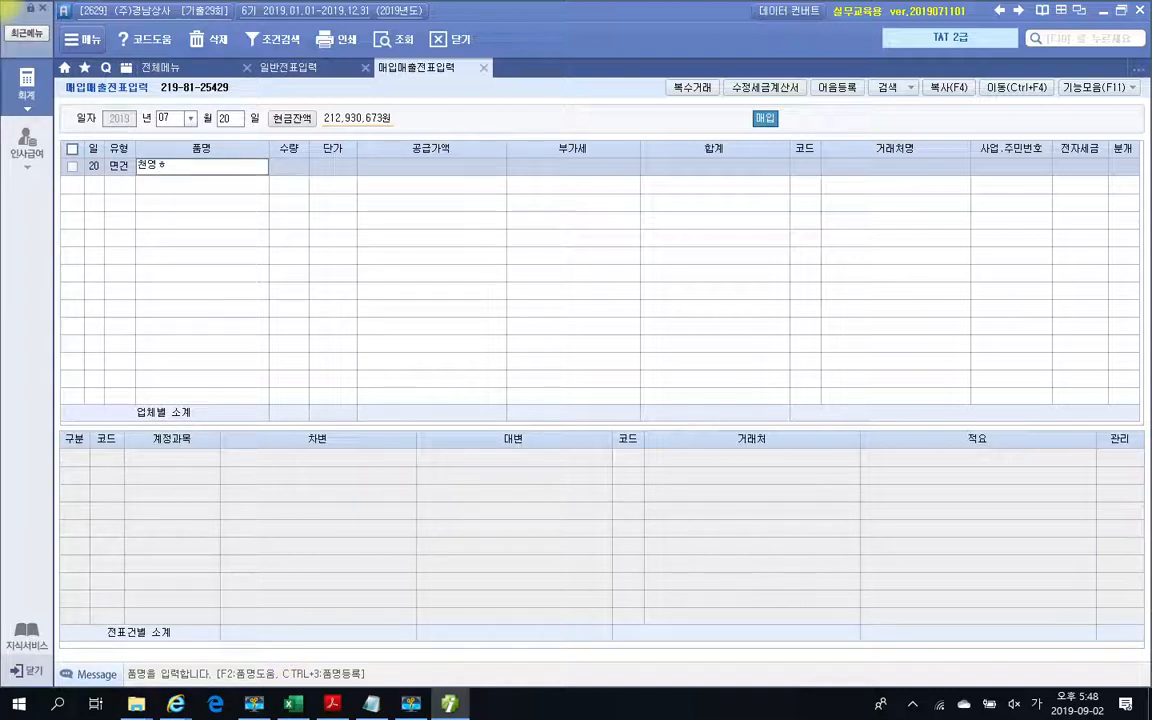
text(ㅓ브)
key(Return)
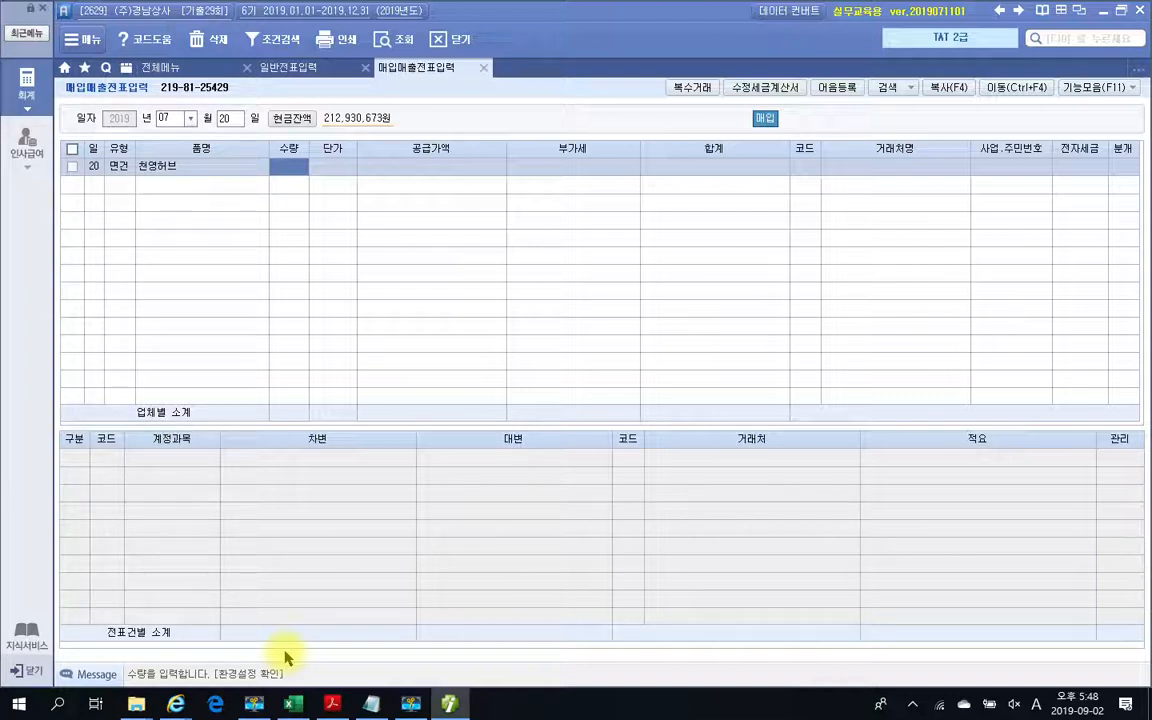
Recheck the 자료 2 contract in the PDF and enter quantity 300 and supply value 15,000,000 on the July 20 line.
click(333, 704)
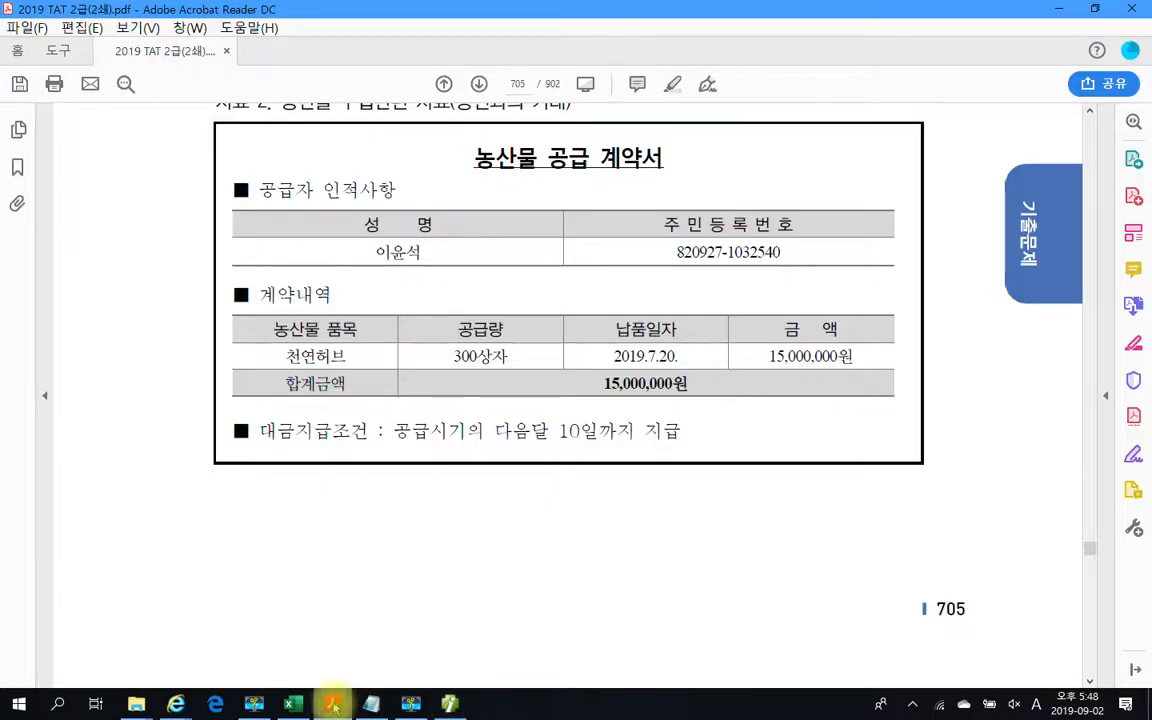
click(333, 704)
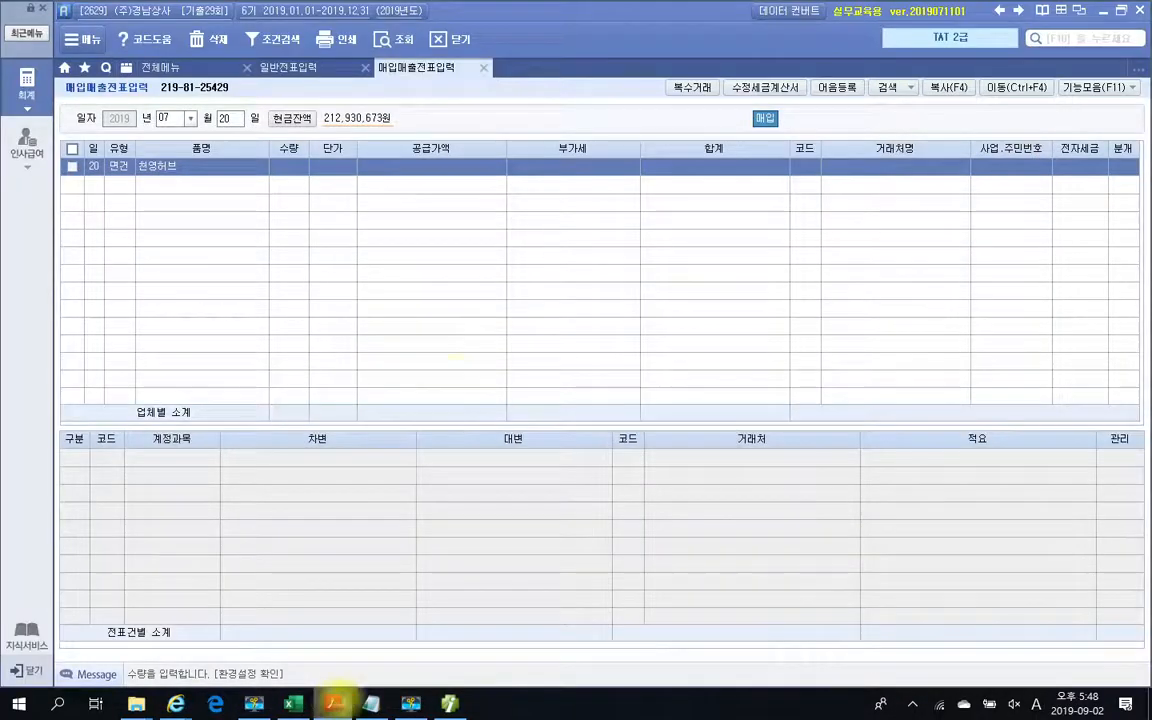
click(288, 169)
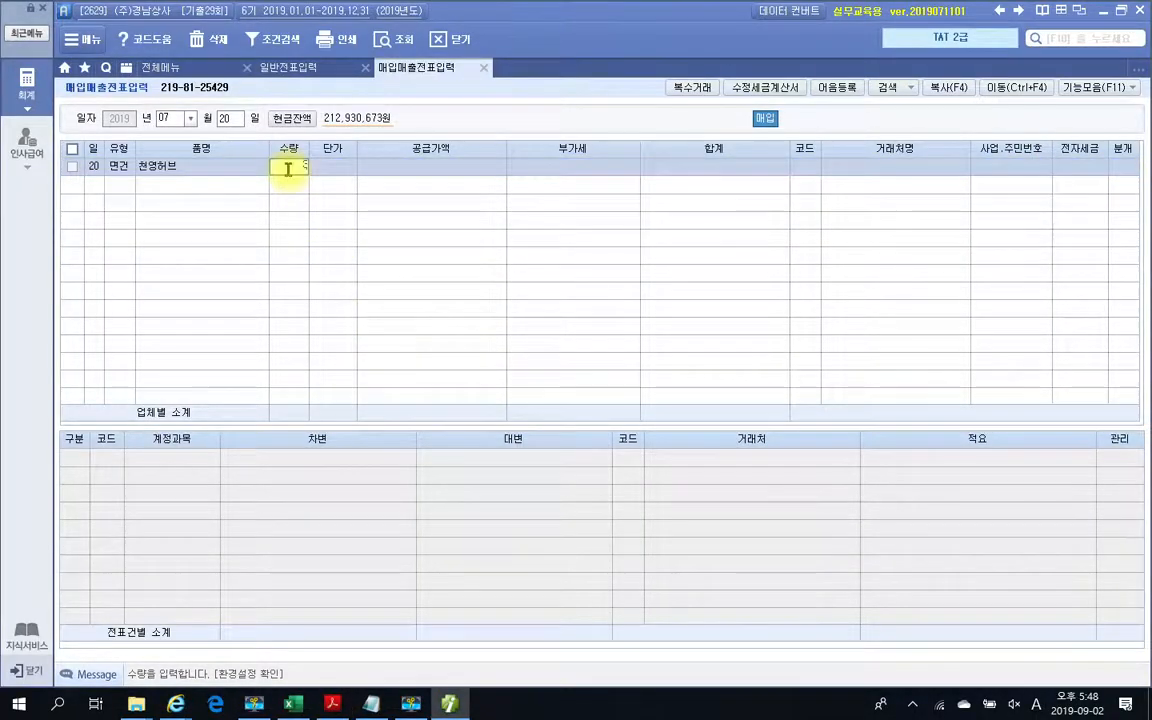
key(Return)
key(Return)
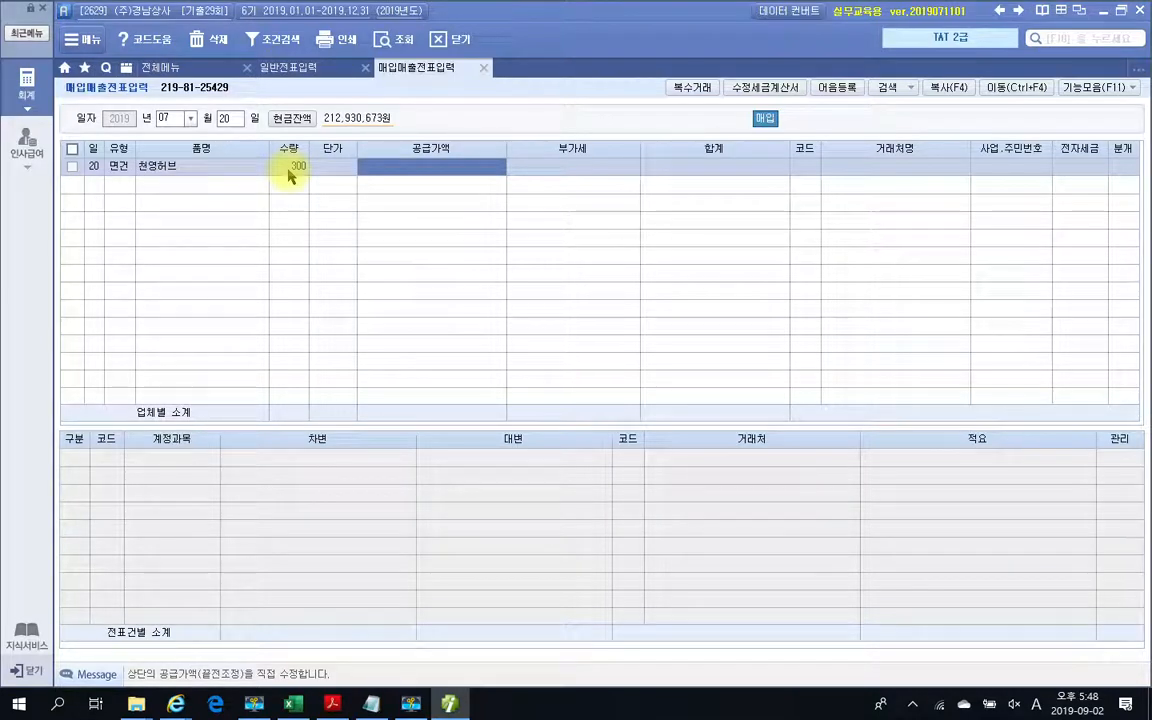
text(15000000)
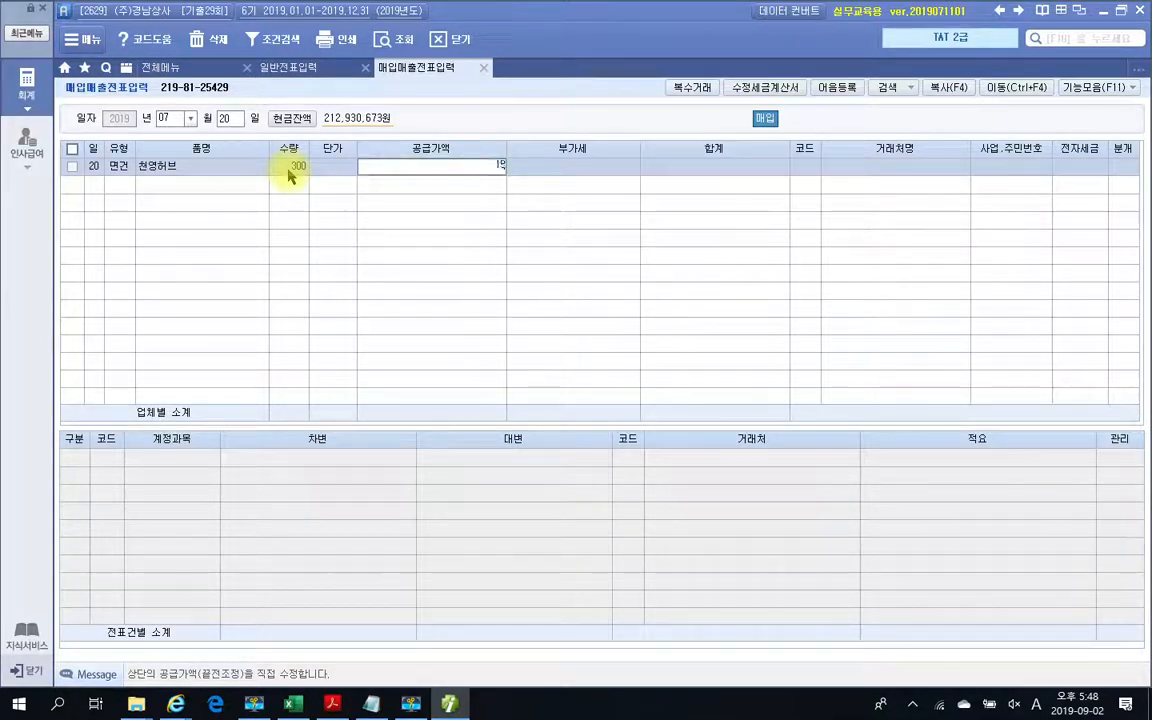
key(Return)
key(Return)
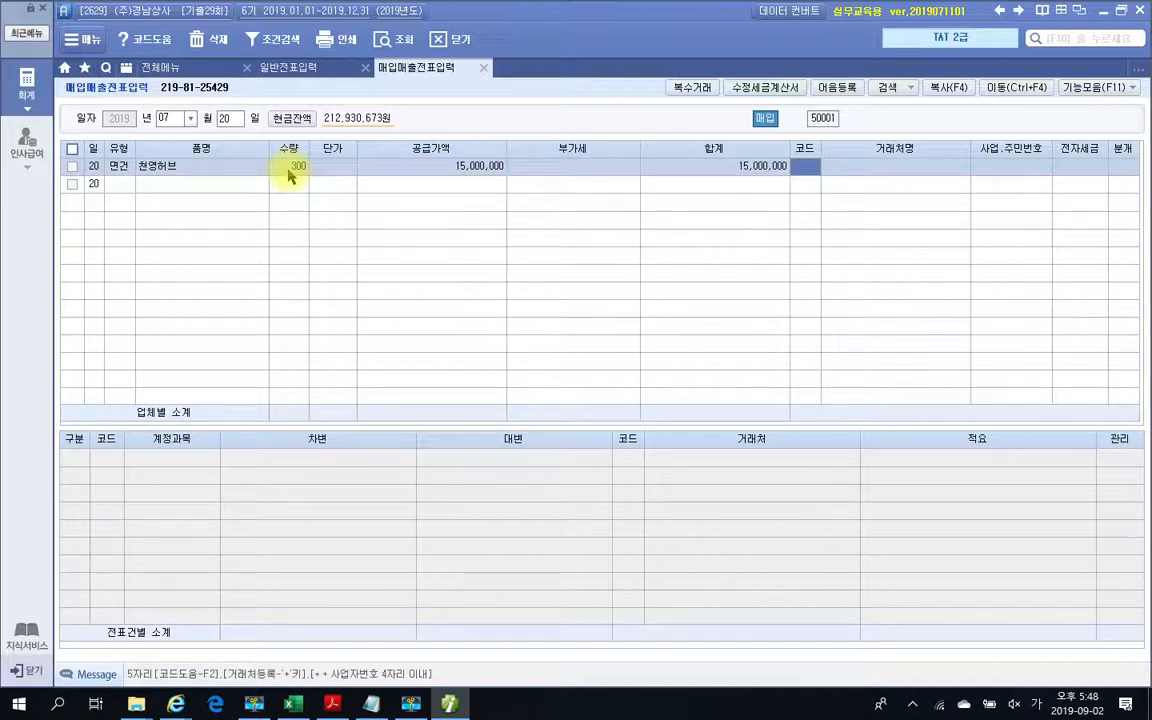
Assign the farmer named in the contract as the July 20 line's 거래처 and set its 분개 to 2 외상.
text(ㅇ)
key(BackSpace)
key(Return)
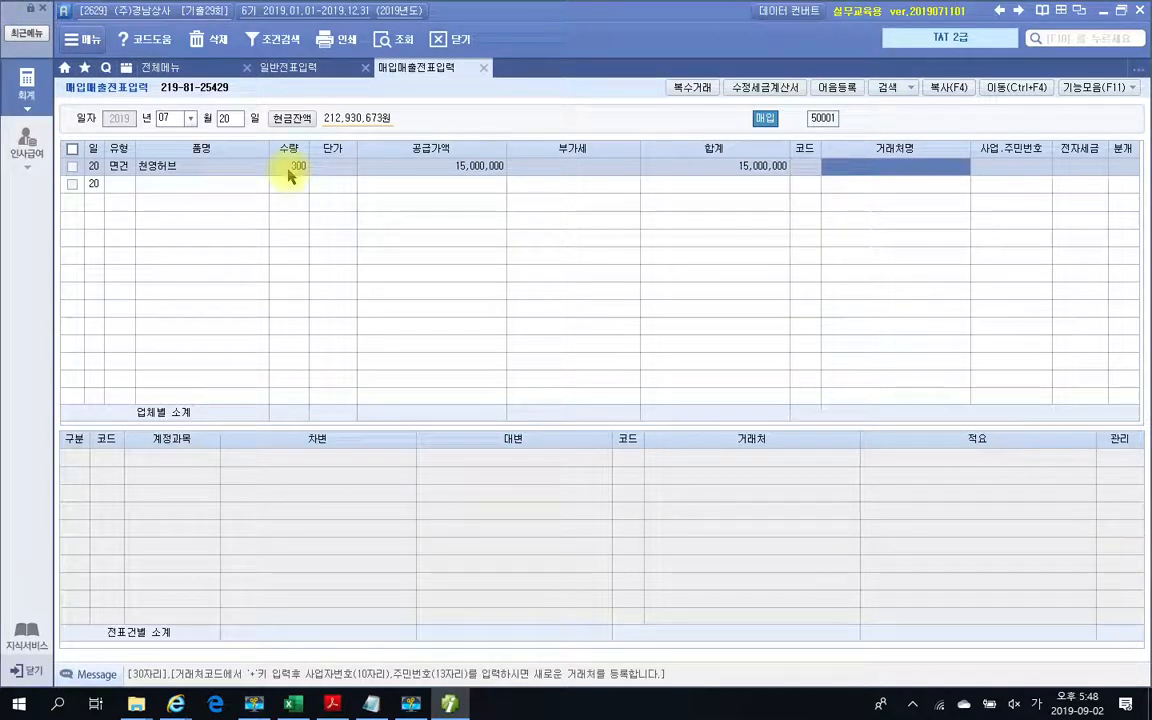
key(Left)
text(이룸)
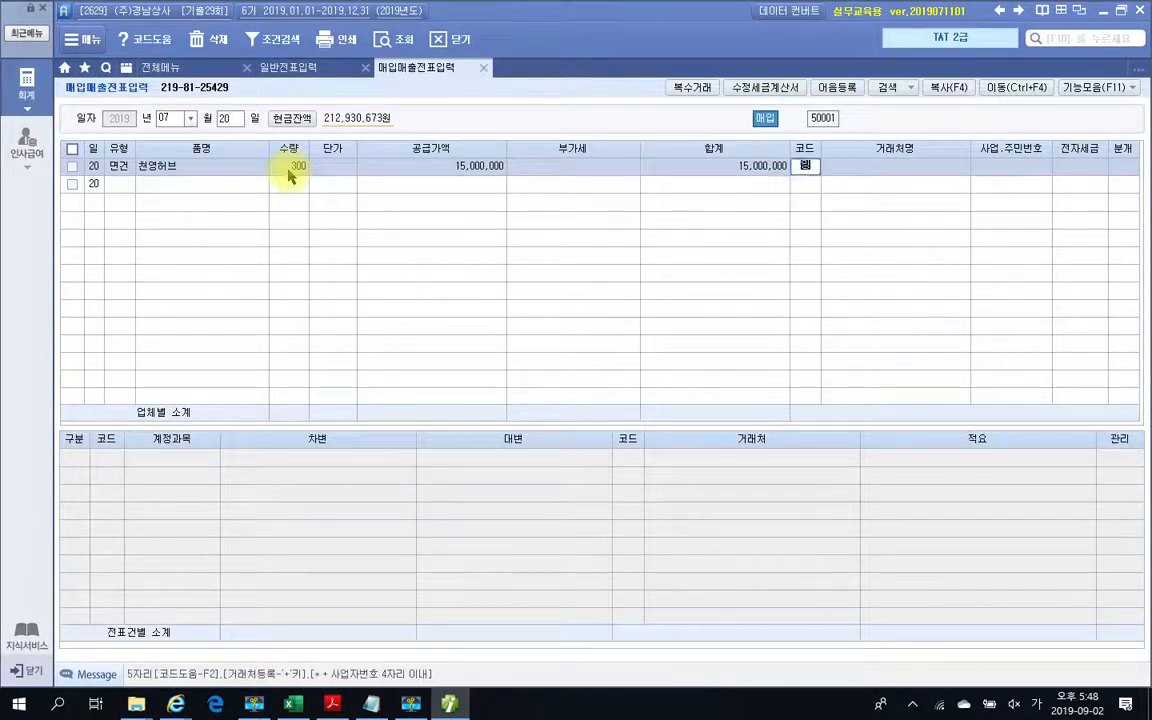
key(Return)
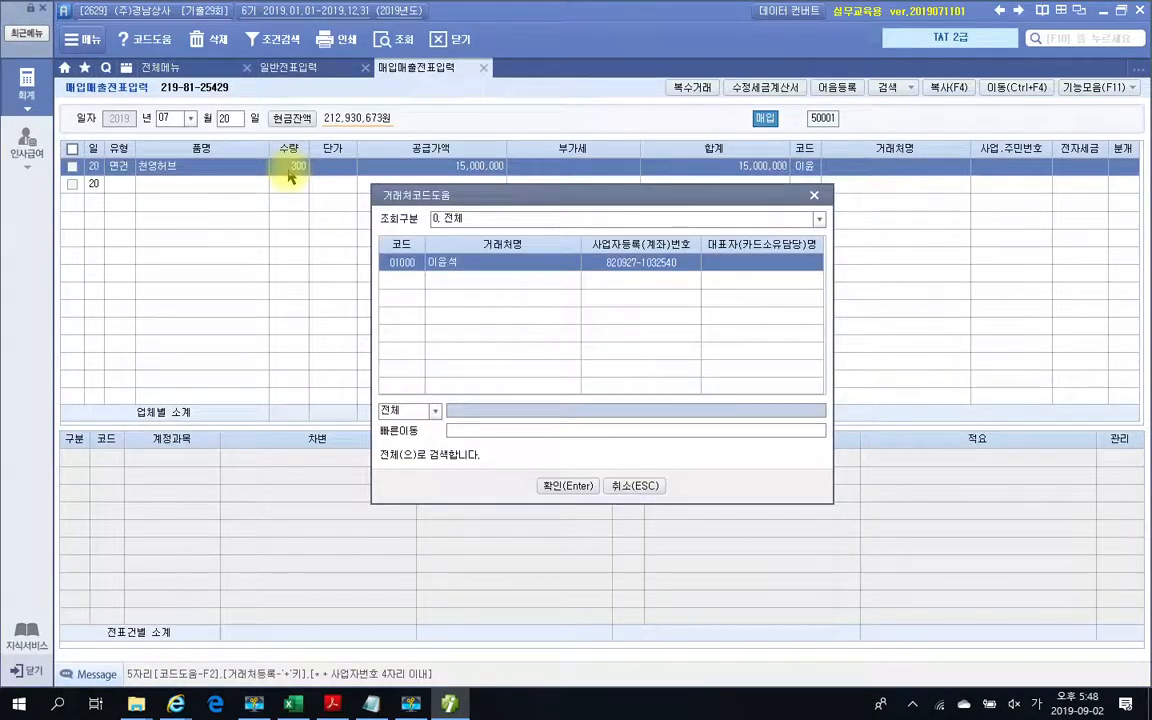
key(Return)
key(Return)
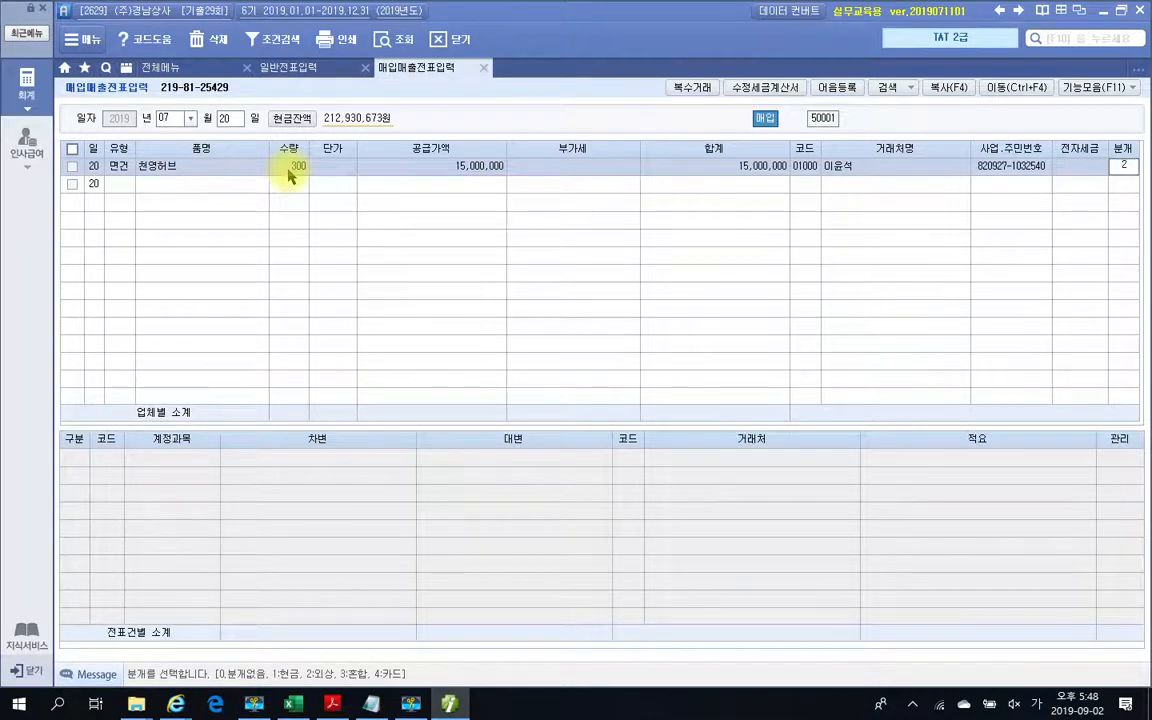
text(2)
key(Return)
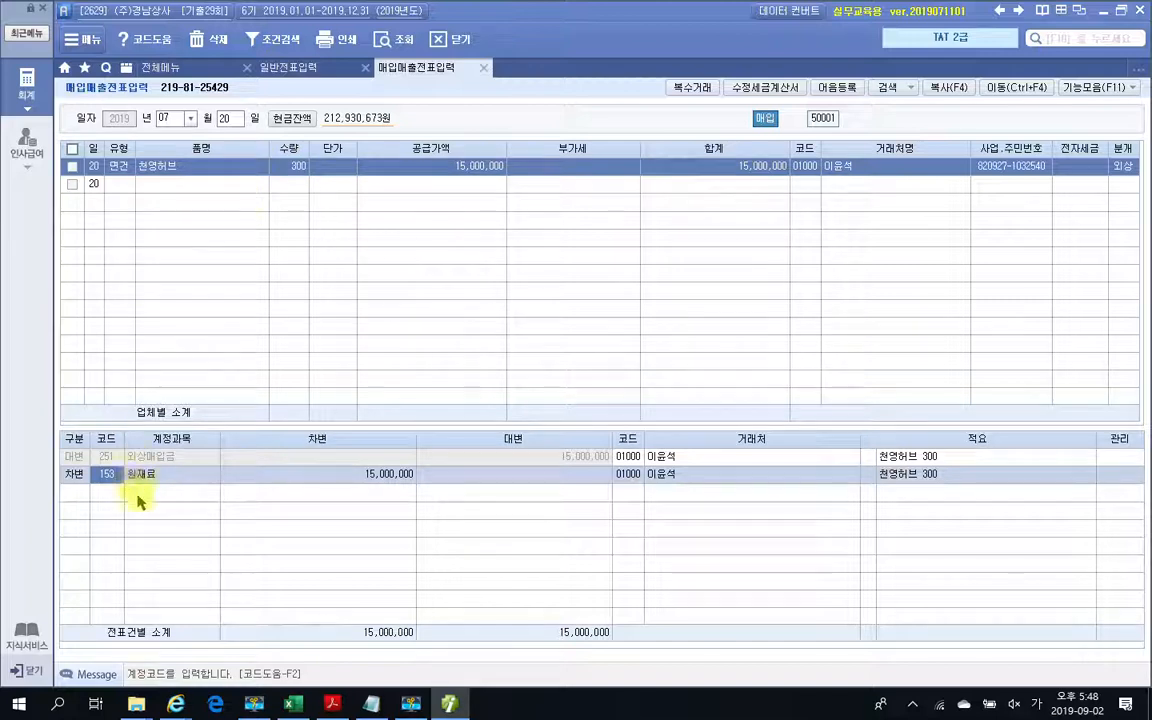
Set the 적요 of the July 20 voucher's 원재료 line to 06 의제매입세액 원재료차감(부가).
click(110, 458)
click(107, 474)
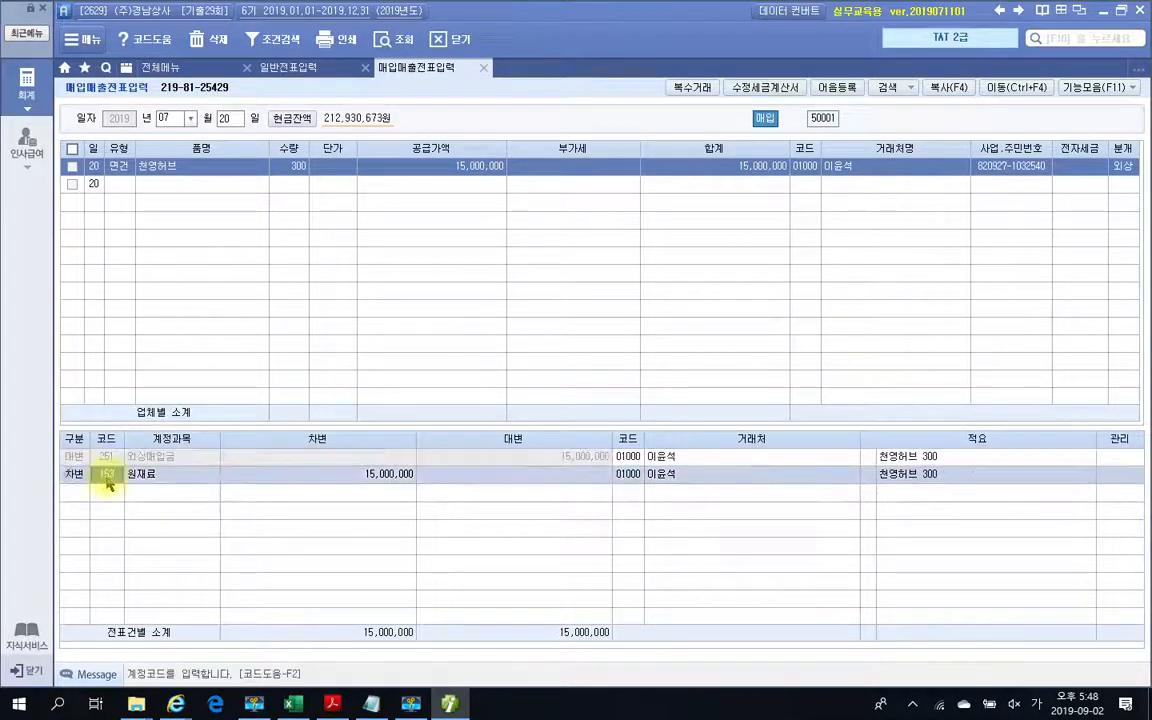
click(872, 474)
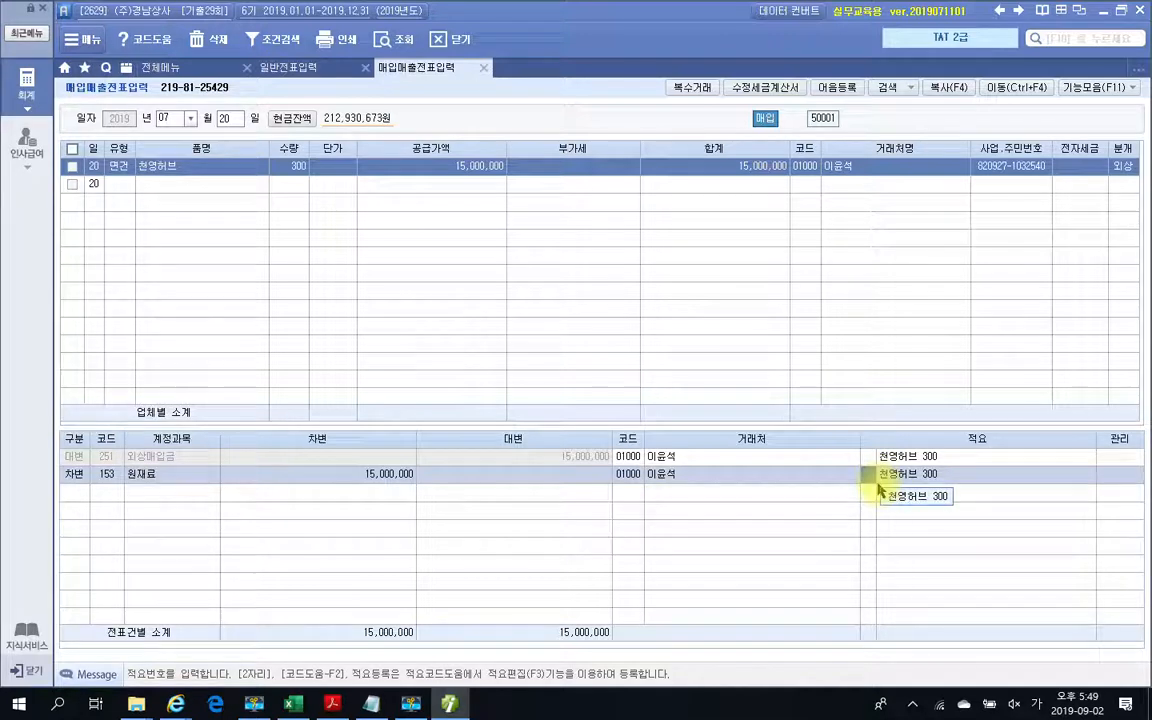
key(Return)
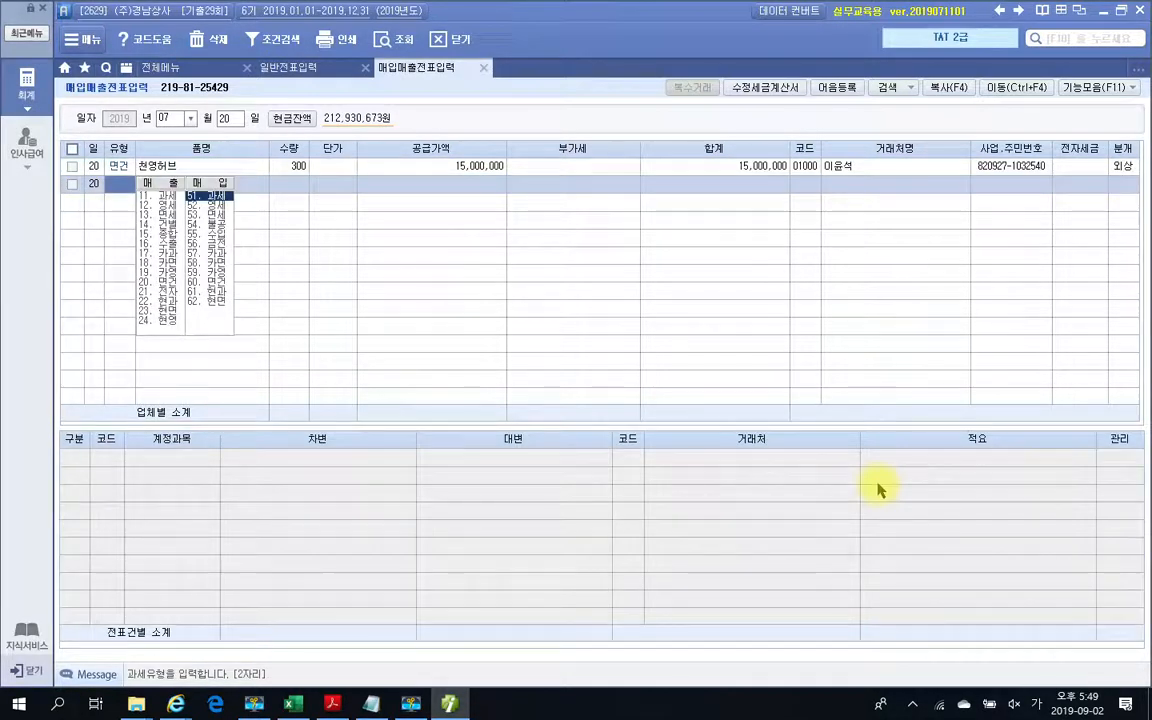
click(1123, 166)
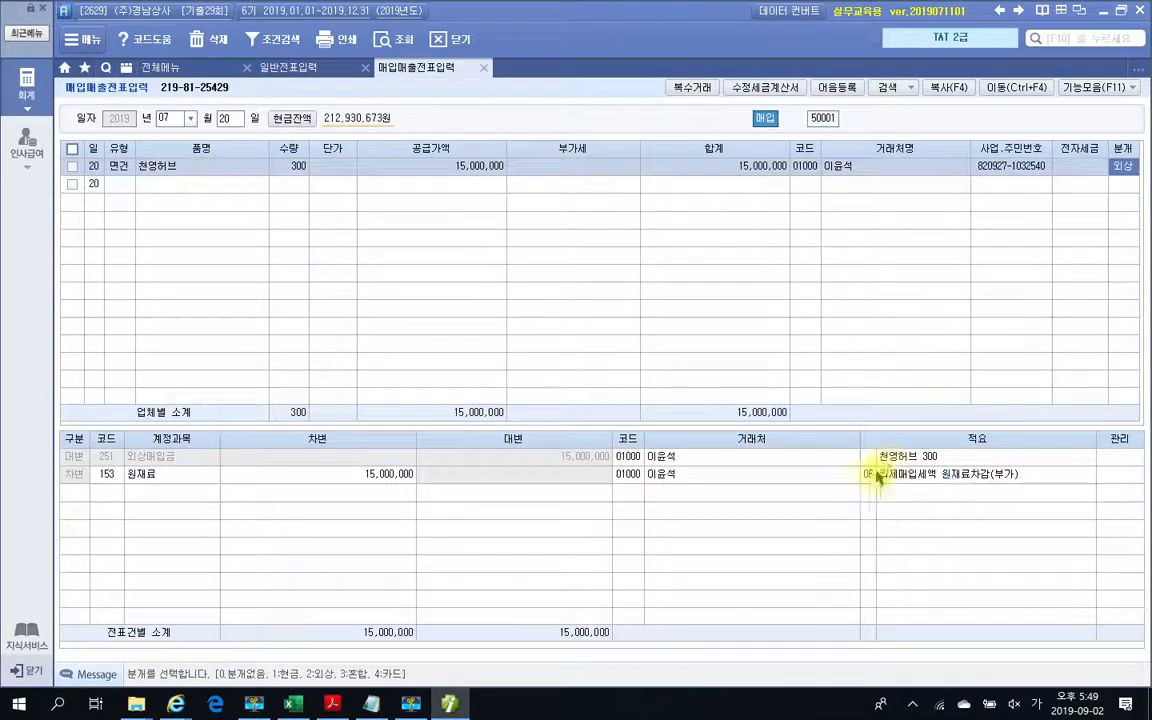
click(870, 476)
key(F2)
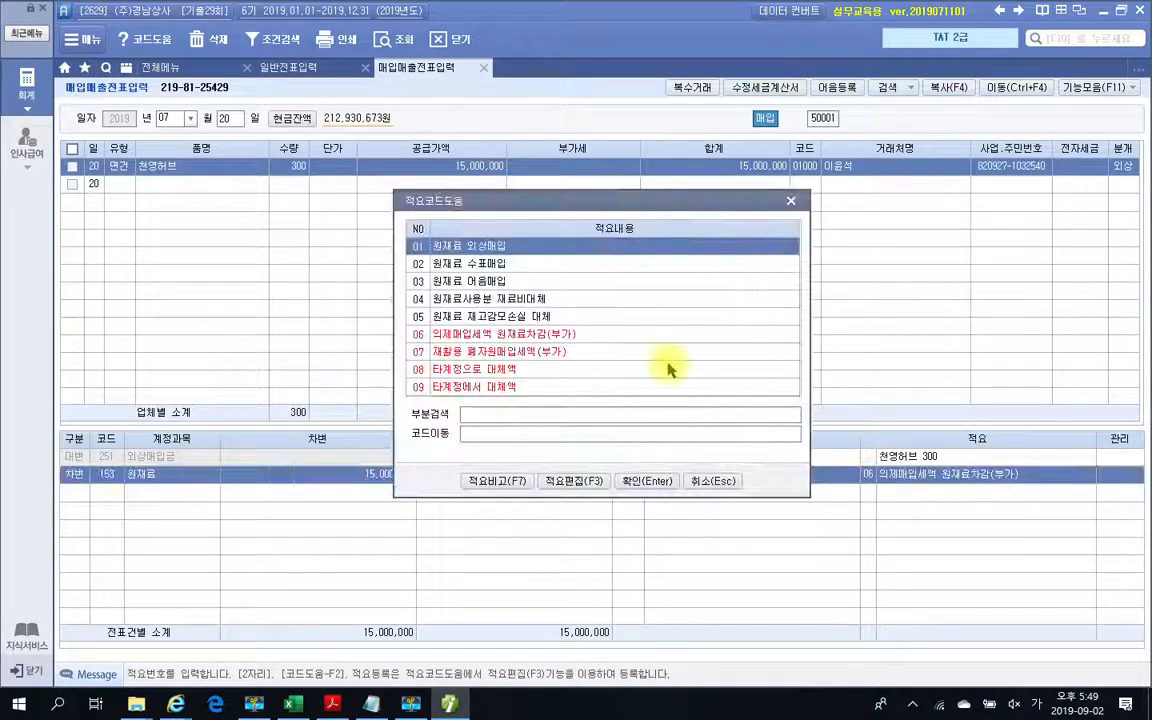
click(474, 336)
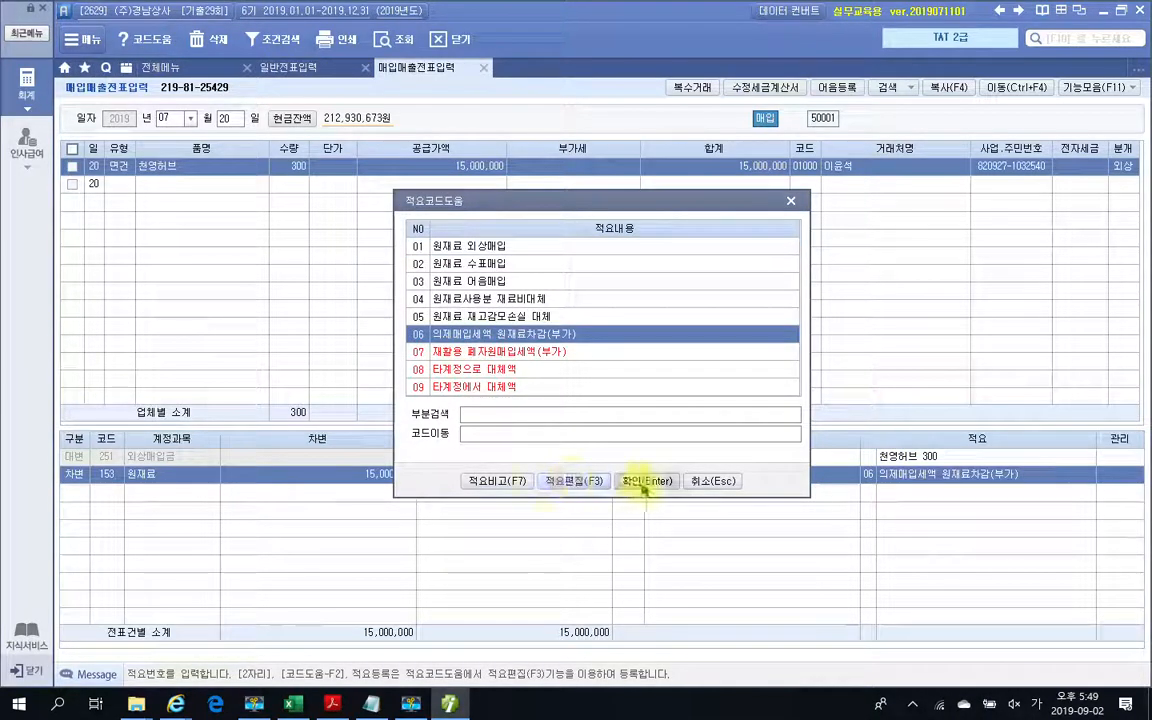
click(643, 484)
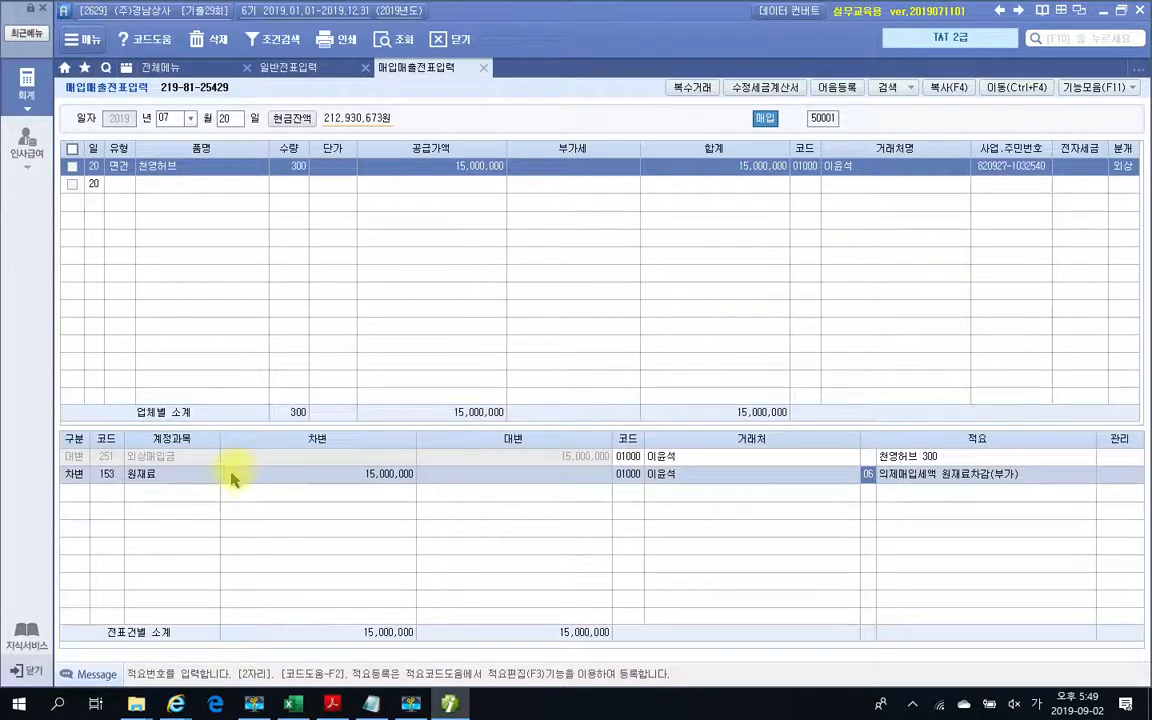
Read the 자료 3 현금영수증 and its 자료설명 on page 706 of the PDF for the date, supplier, quantity and amount.
click(332, 705)
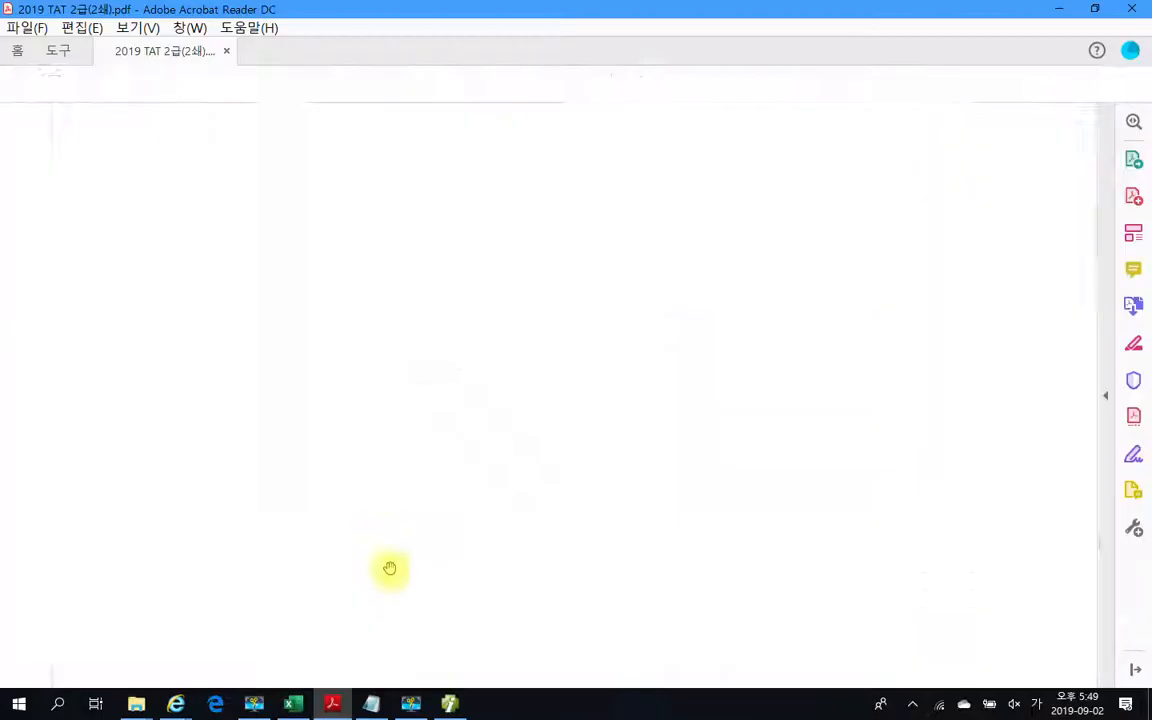
scroll(400, 502, down, 4)
scroll(401, 497, down, 10)
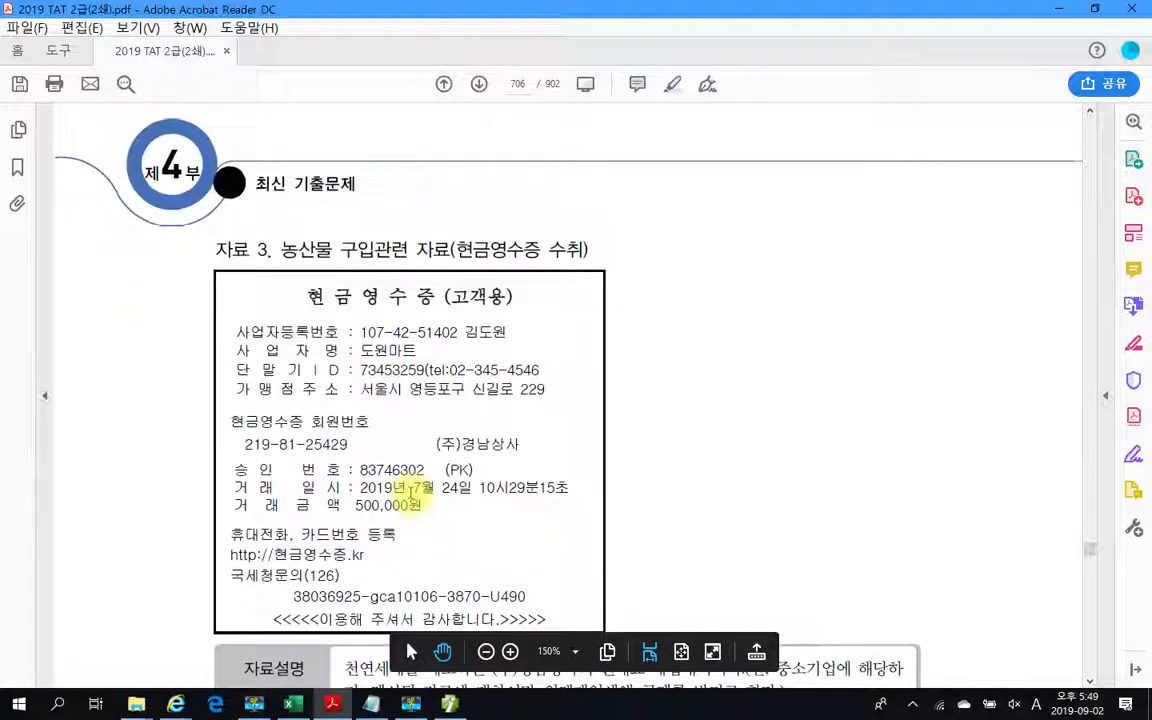
scroll(410, 492, up, 1)
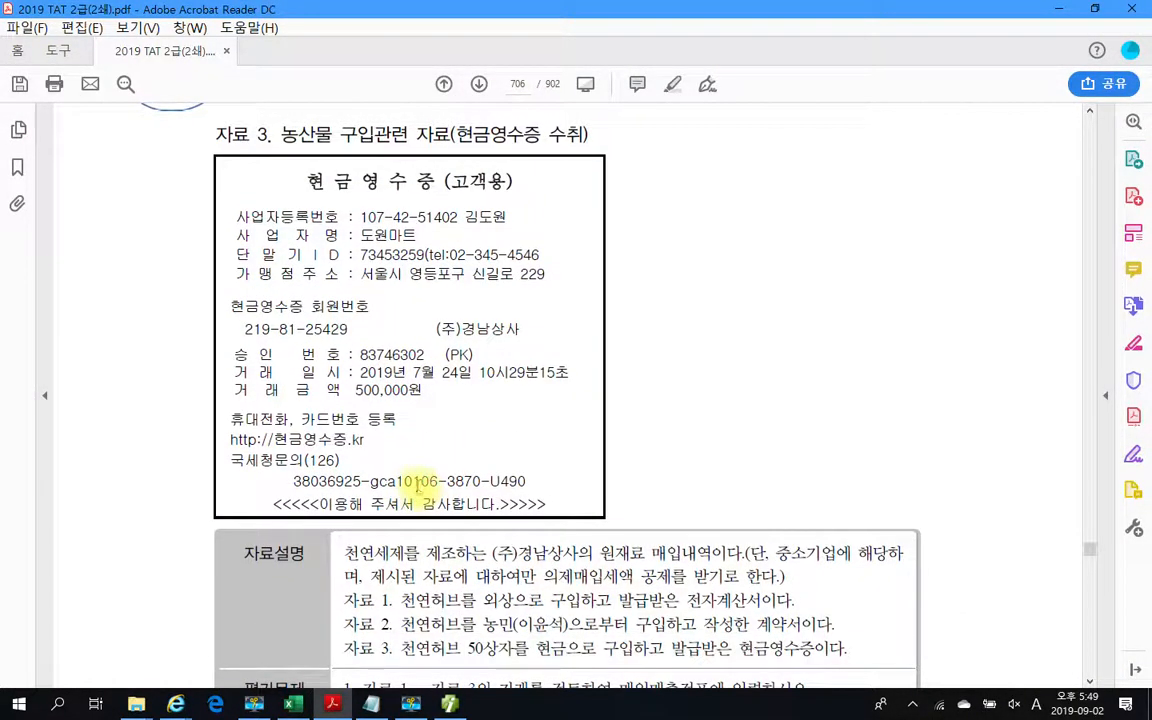
scroll(420, 500, down, 2)
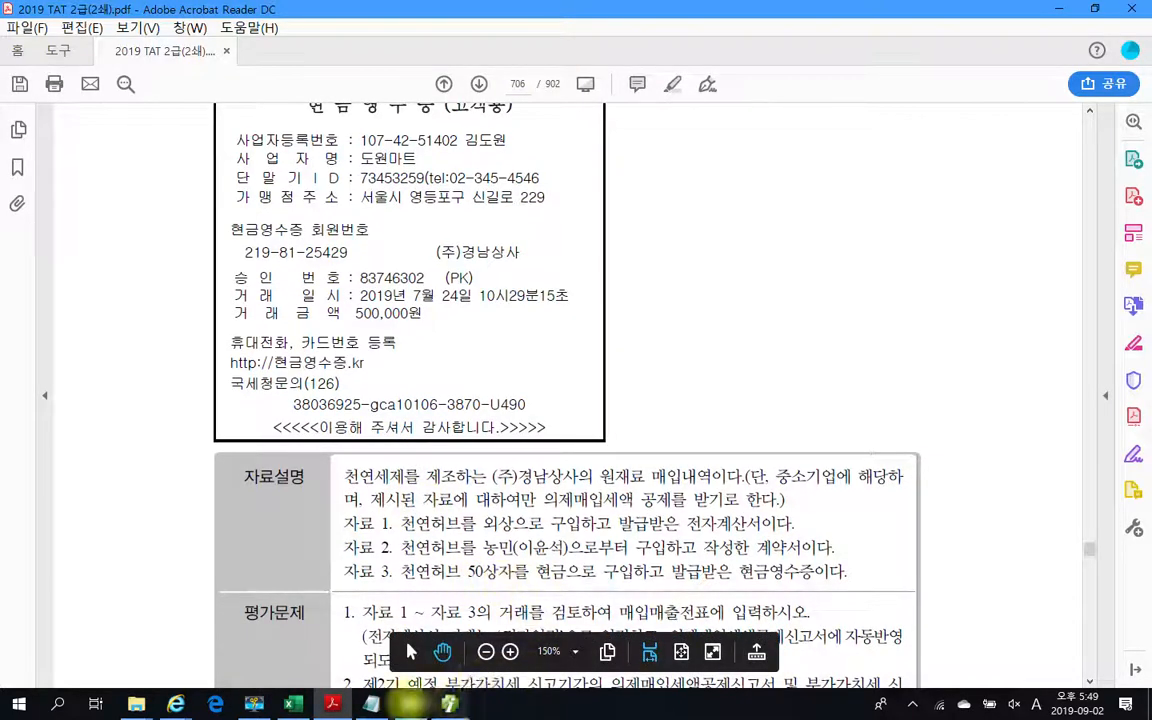
click(450, 706)
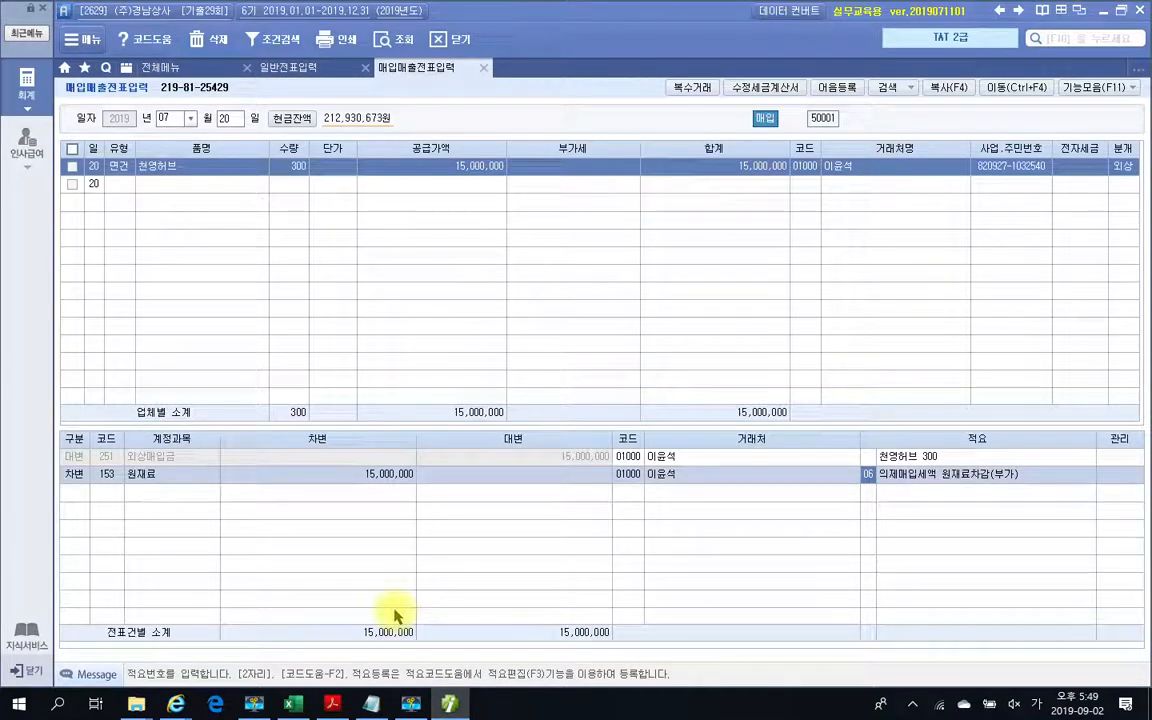
Set the voucher date to July 24 and start a line of type 62 현면 with item name 천연허브.
click(226, 119)
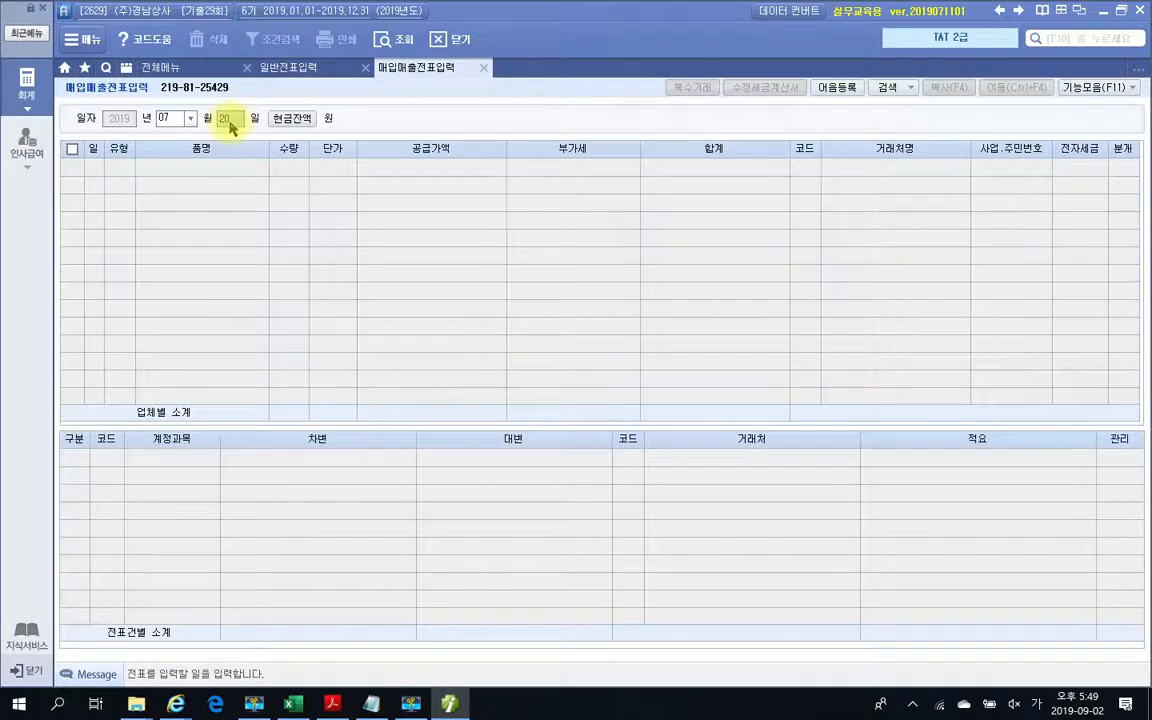
text(24)
key(Return)
key(Return)
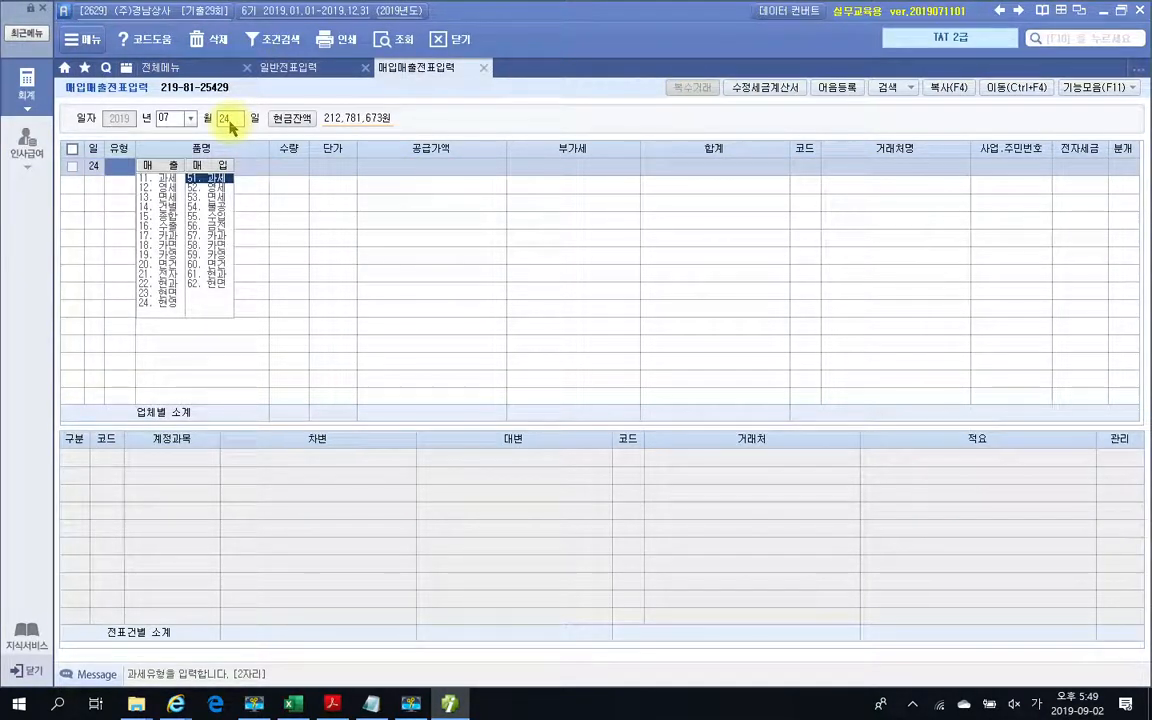
text(62)
key(Return)
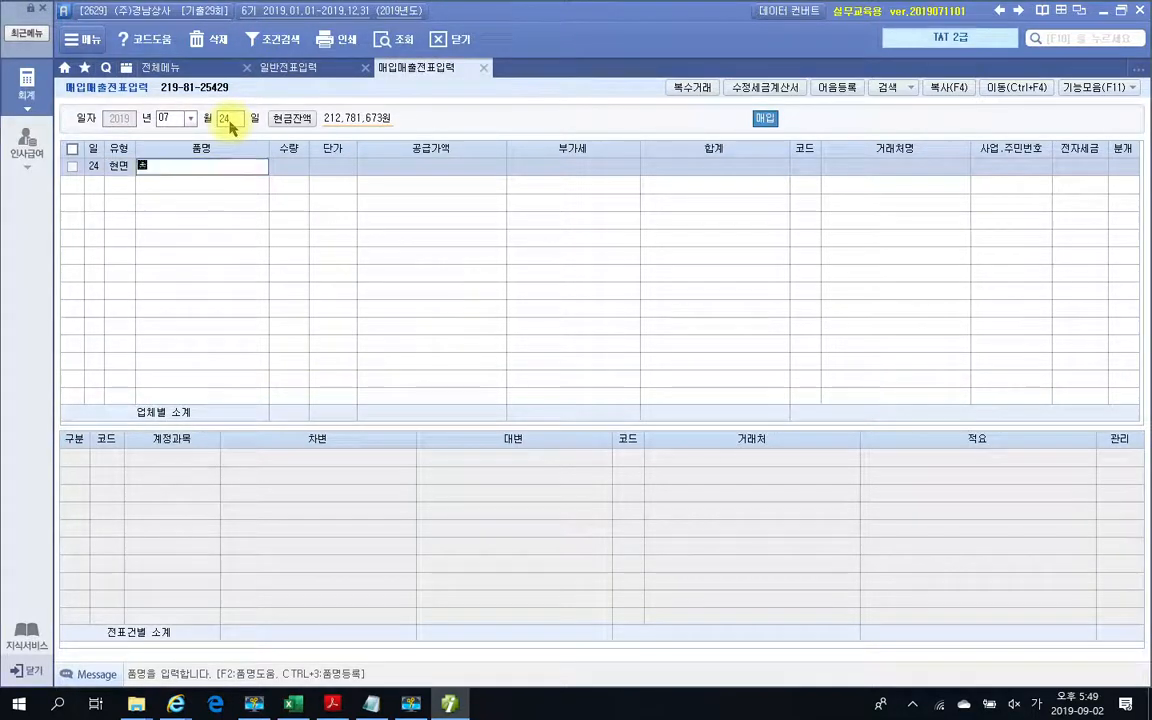
text(현연허ㅂㅡ)
key(Return)
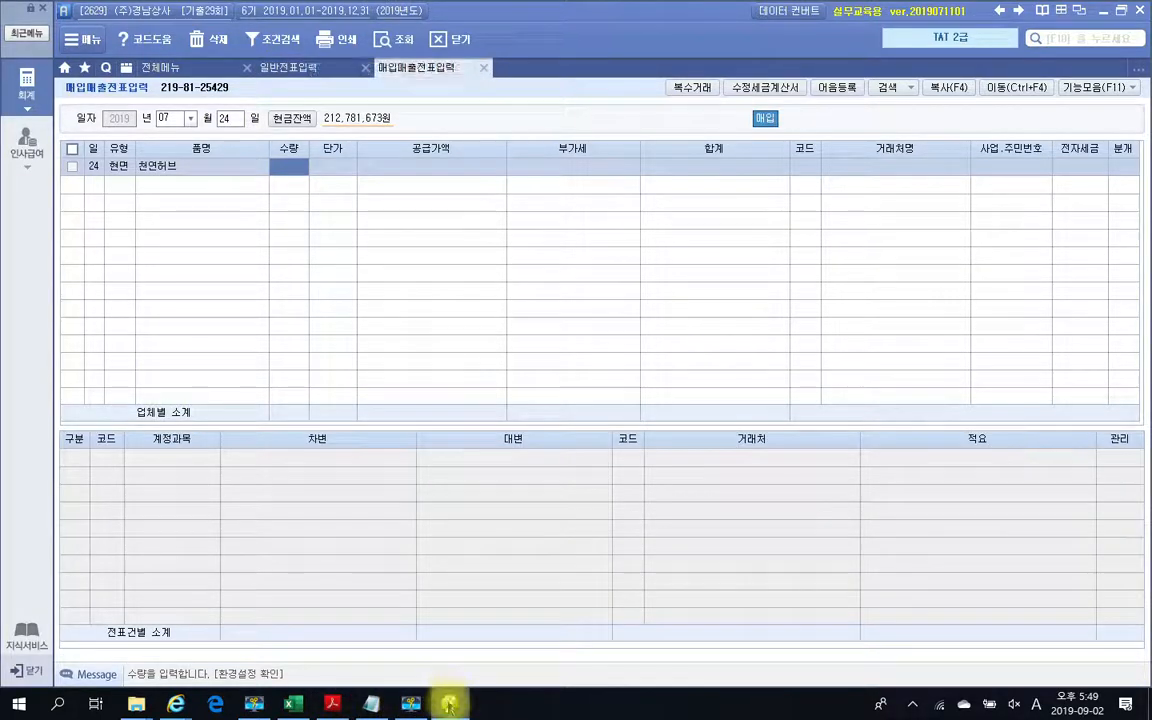
Recheck the cash receipt in the PDF and enter quantity 50 and supply value 500,000 on the July 24 line.
click(333, 704)
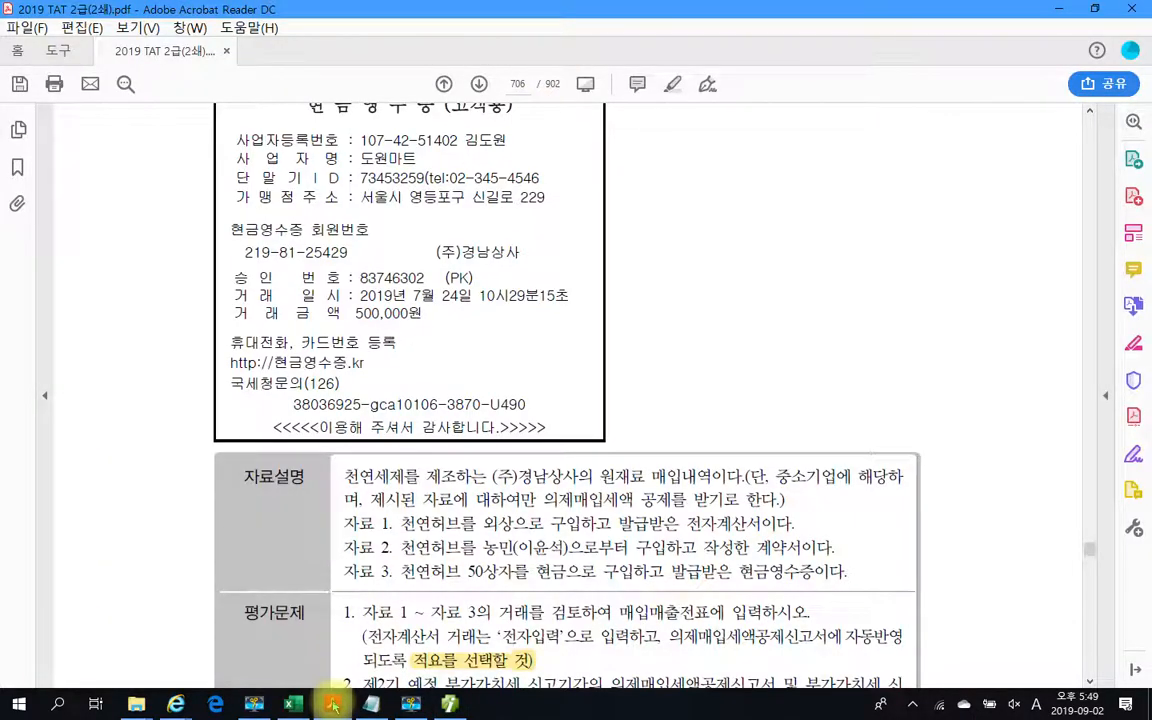
click(333, 704)
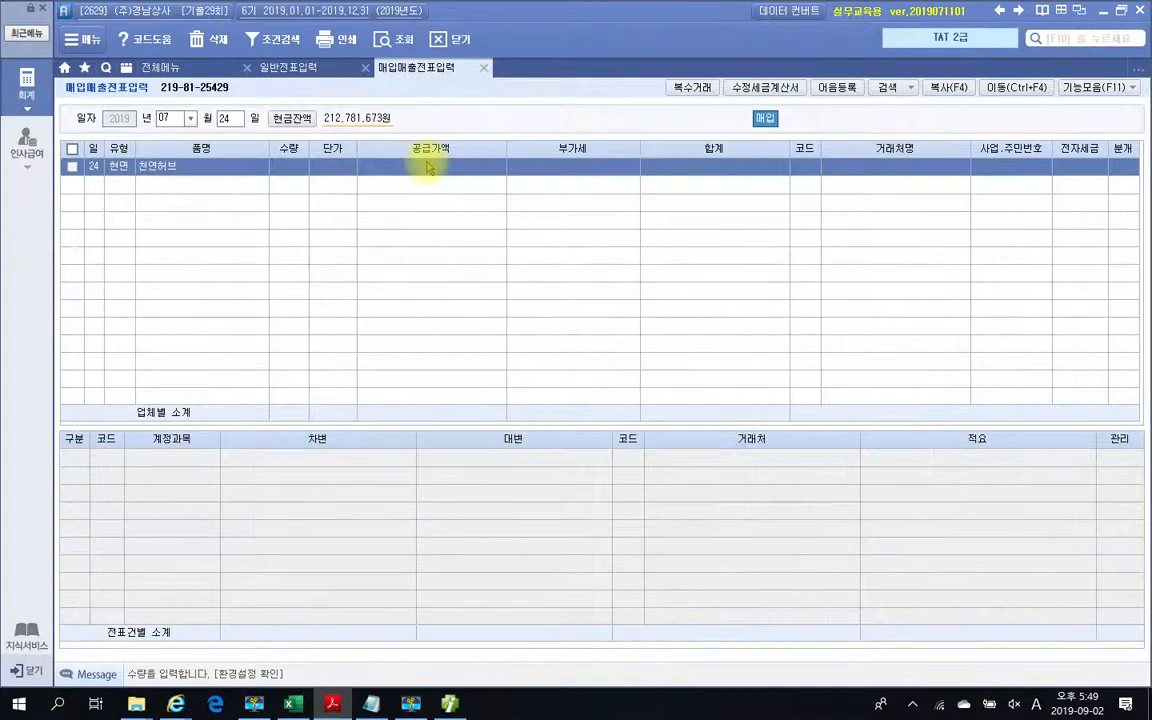
click(280, 175)
text(50)
key(Return)
key(Return)
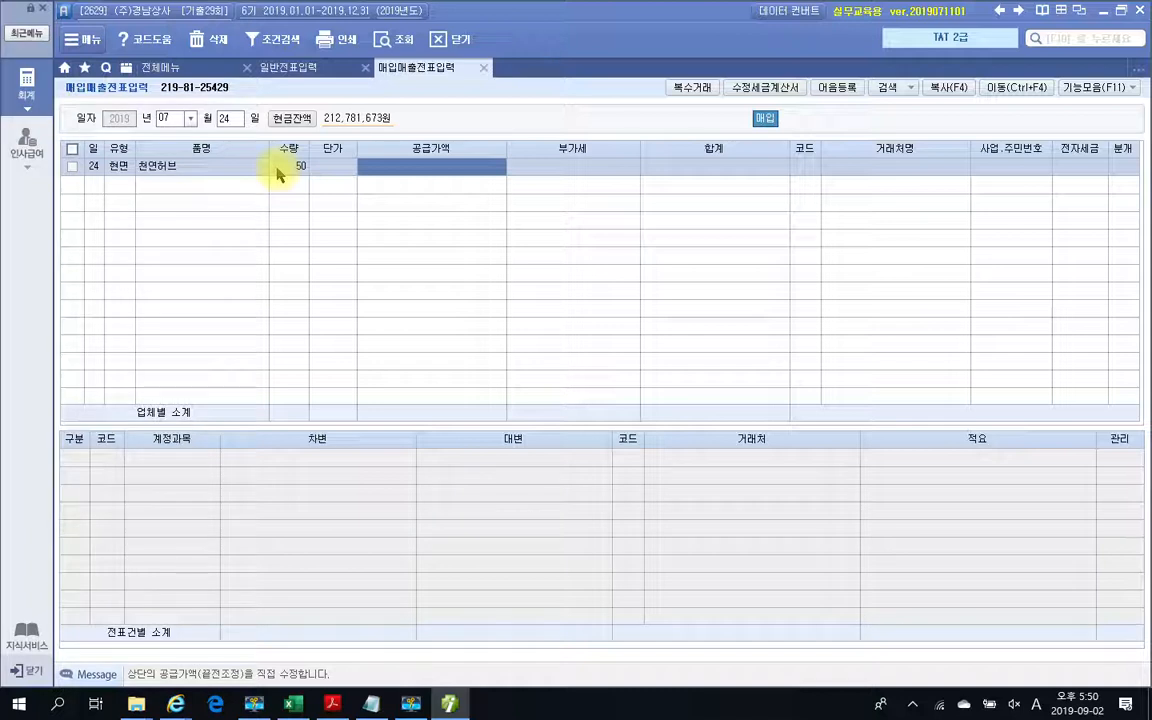
text(5000000)
key(Return)
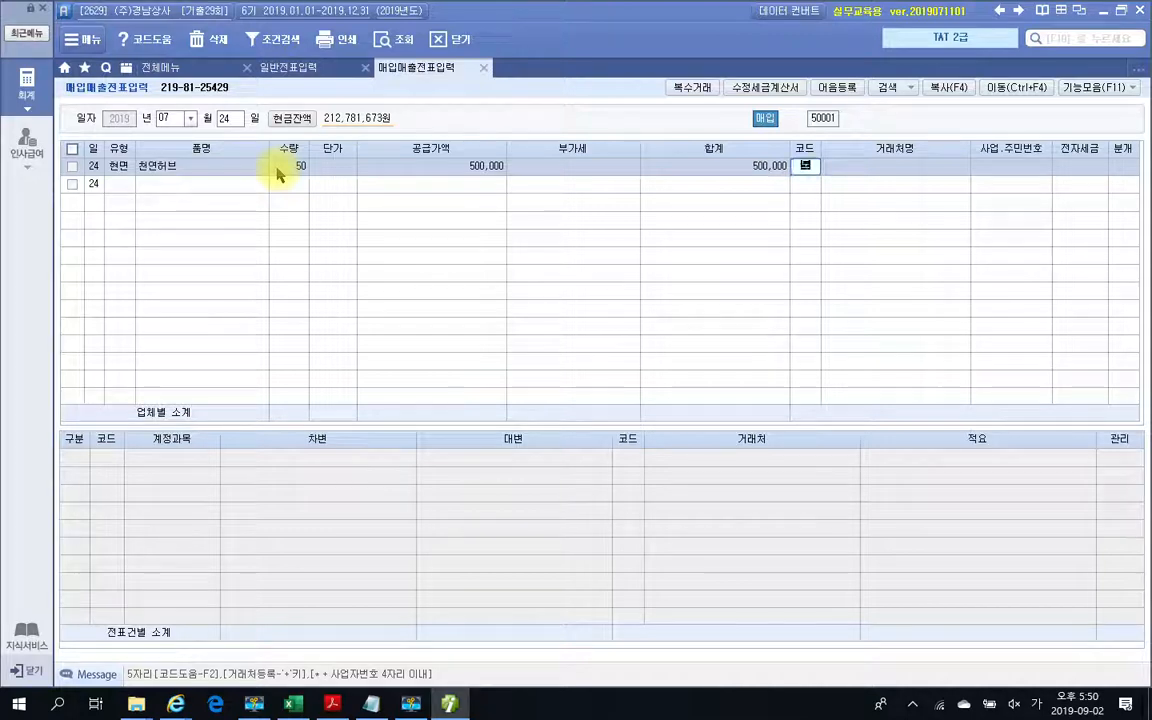
Assign 도원마트 as the July 24 line's 거래처 and set its 분개 to 1 현금.
text(도원)
key(Return)
key(Return)
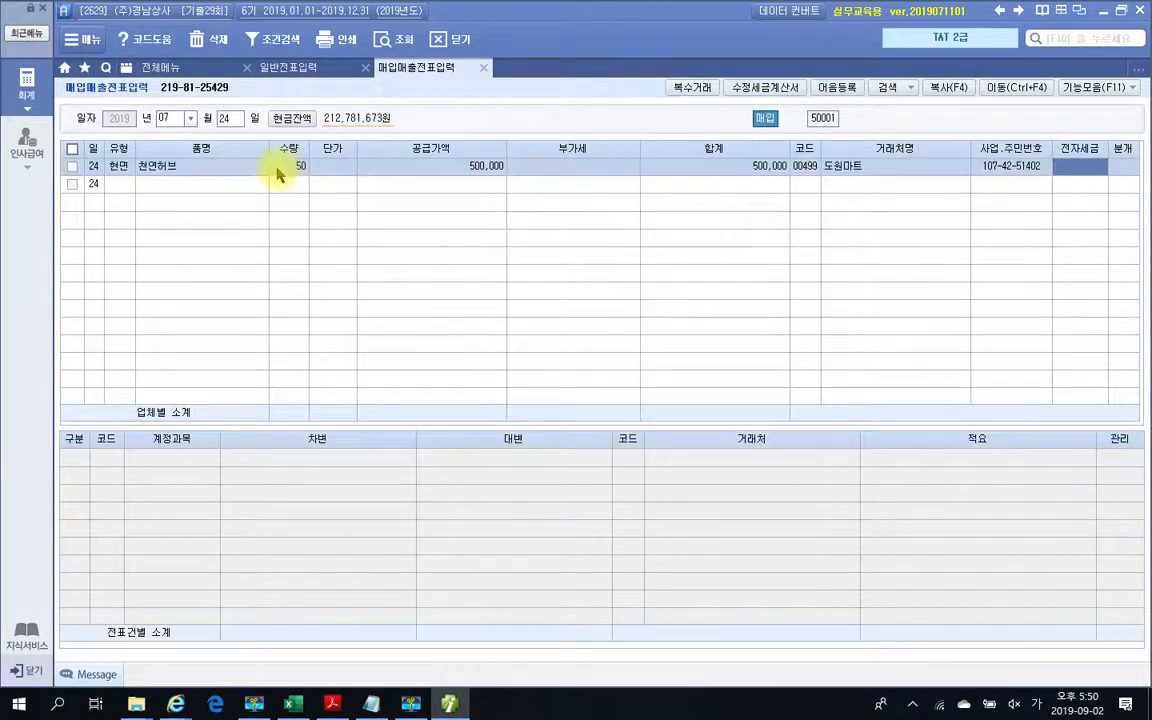
key(Return)
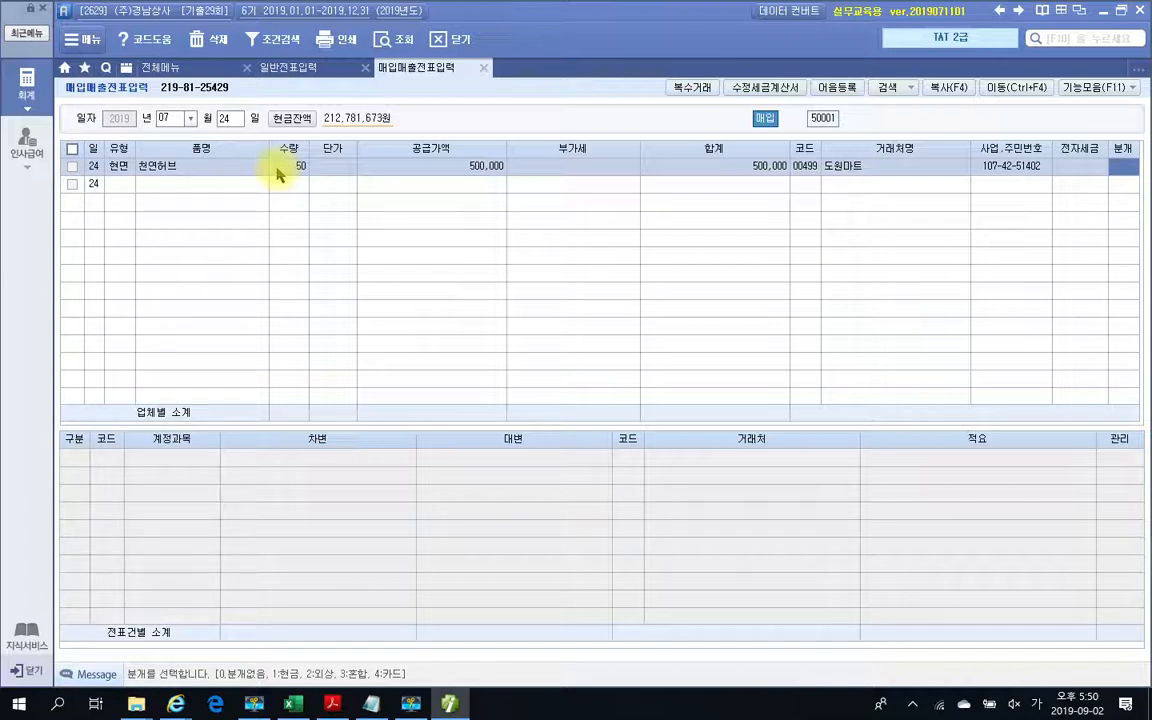
text(1)
key(Return)
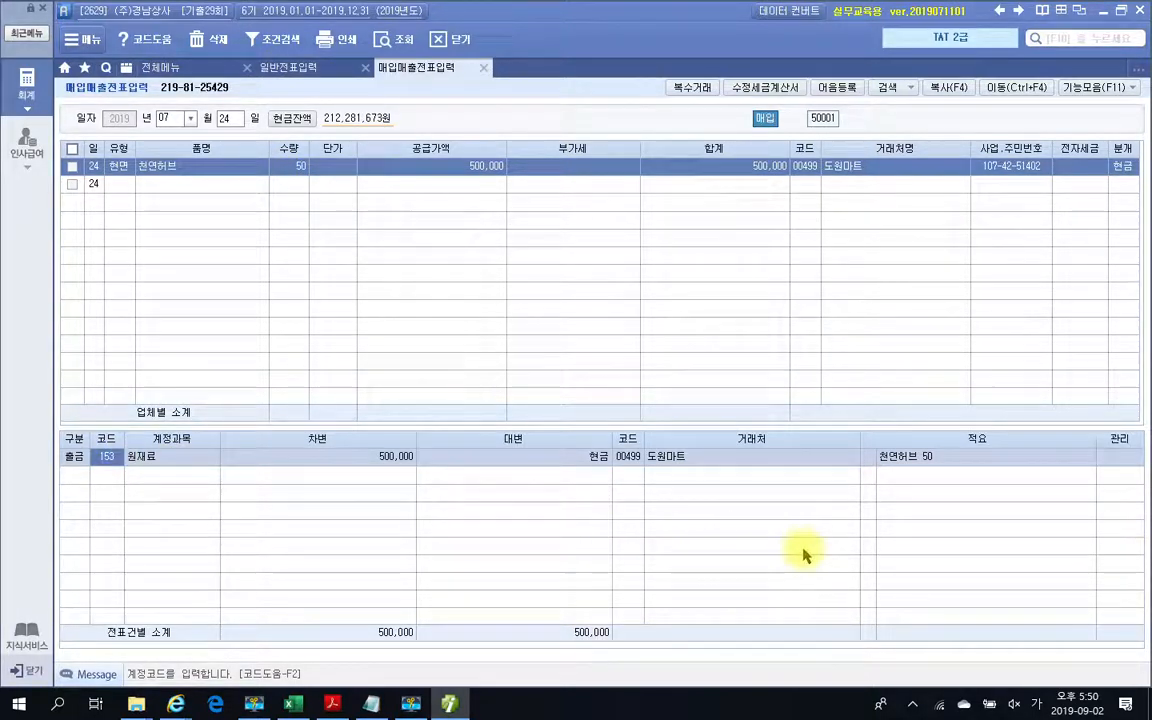
Assign 적요 06 의제매입세액 원재료차감(부가) to the 원재료 entry of the July 24 도원마트 voucher.
click(866, 462)
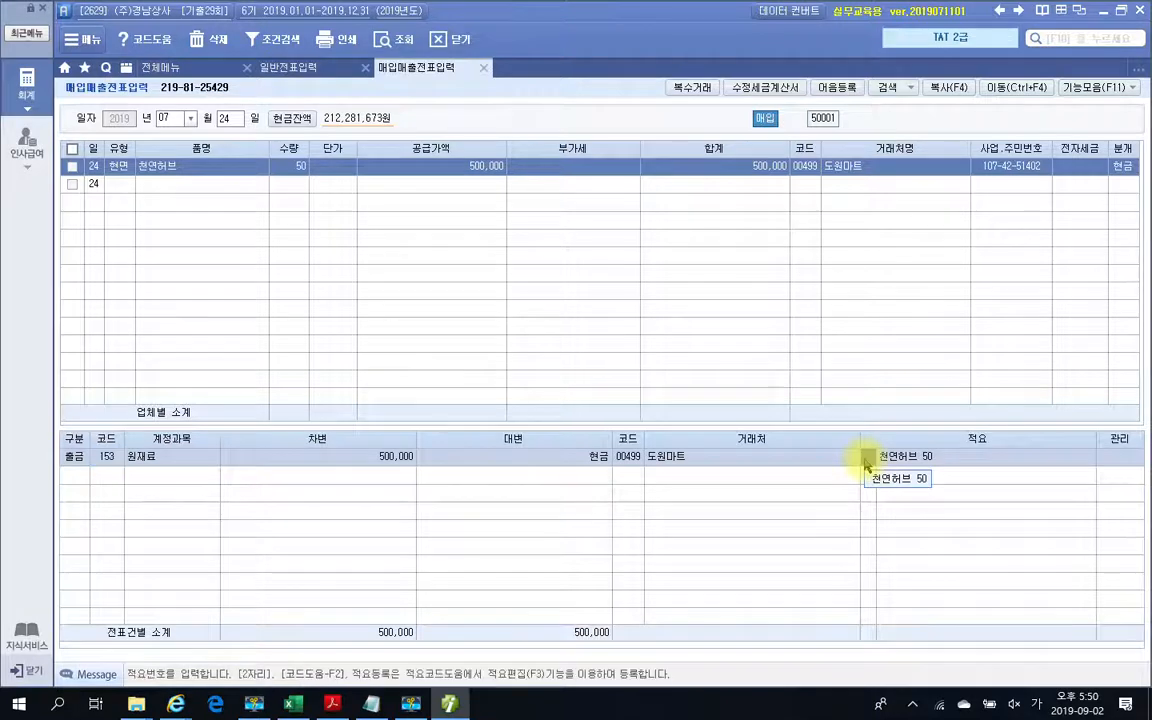
key(F2)
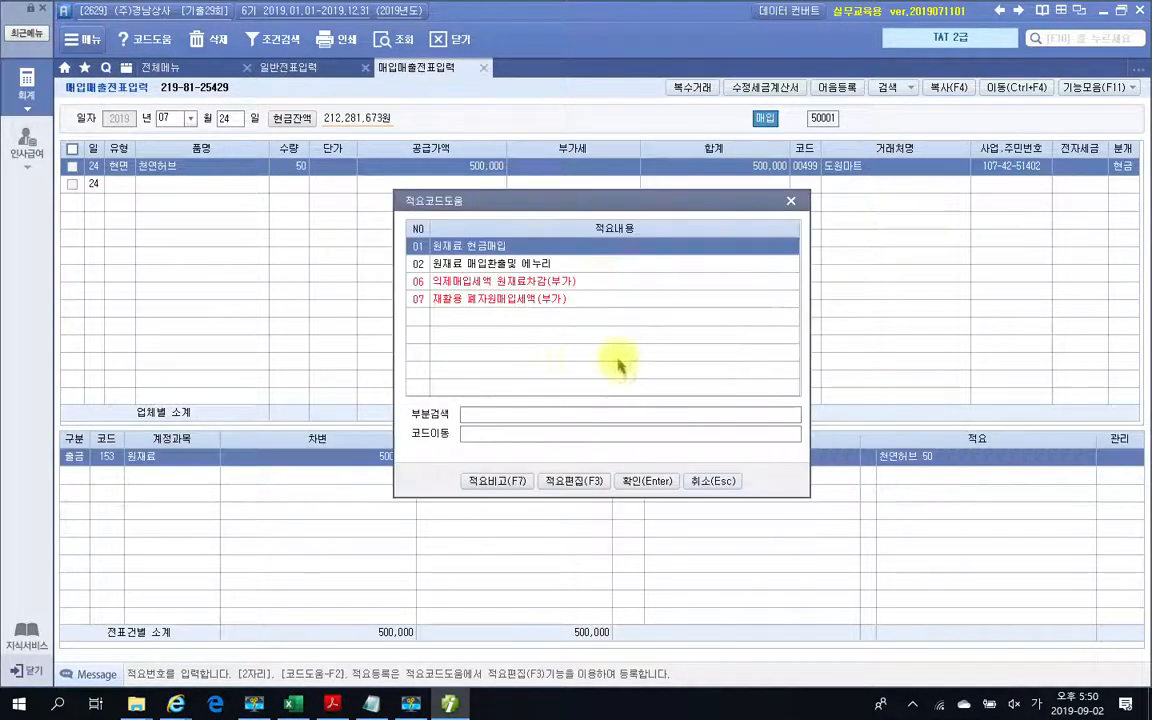
click(455, 287)
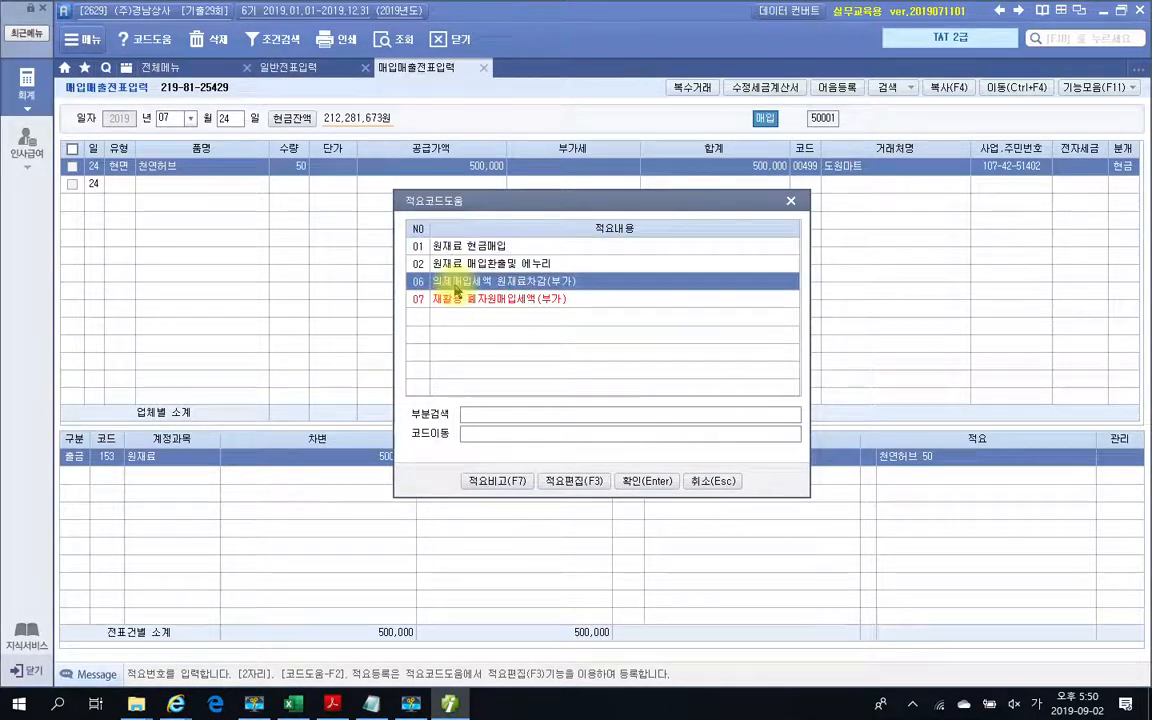
click(632, 483)
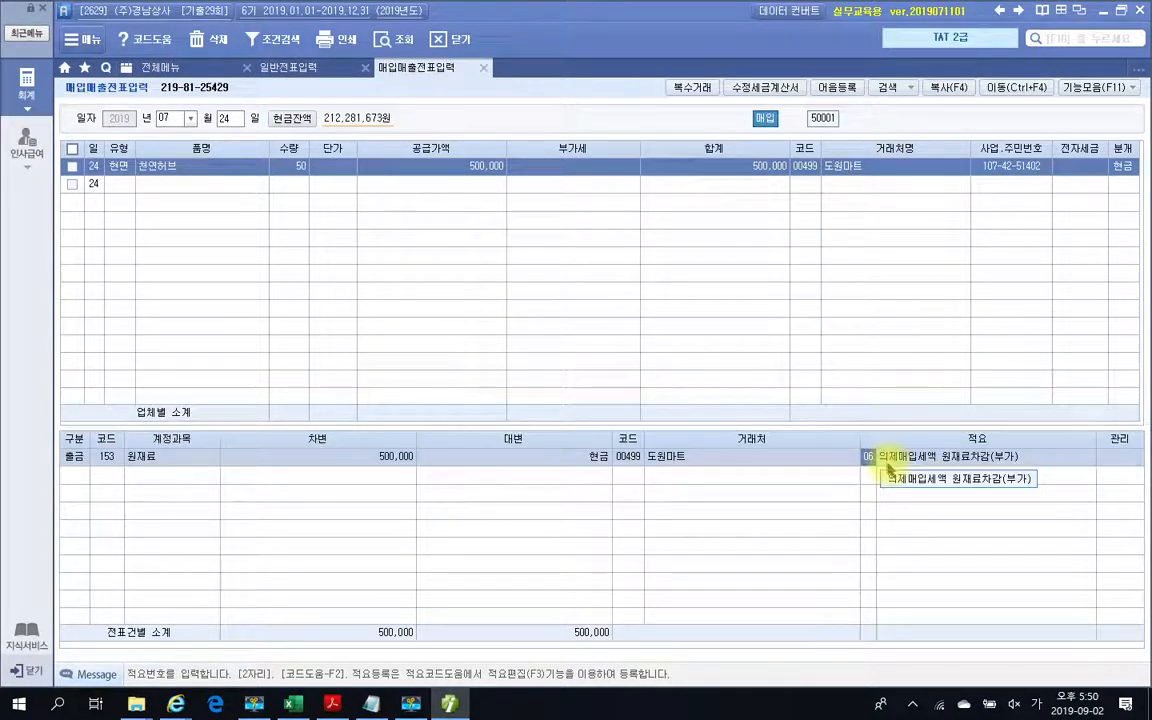
drag(870, 515, 886, 502)
mouse_move(305, 145)
mouse_down()
mouse_move(268, 200)
mouse_move(283, 244)
mouse_up()
key(Escape)
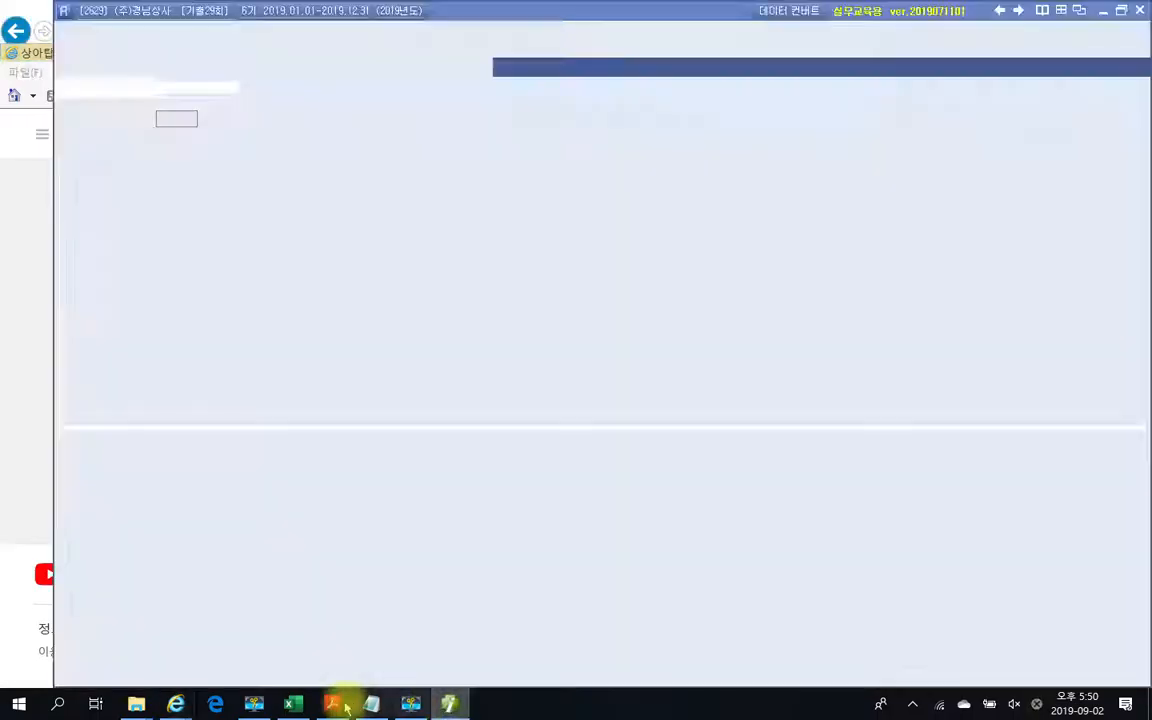
Switch to the PDF and read 평가문제 2 on page 706 for the required reports and filing period.
click(333, 704)
scroll(436, 478, down, 5)
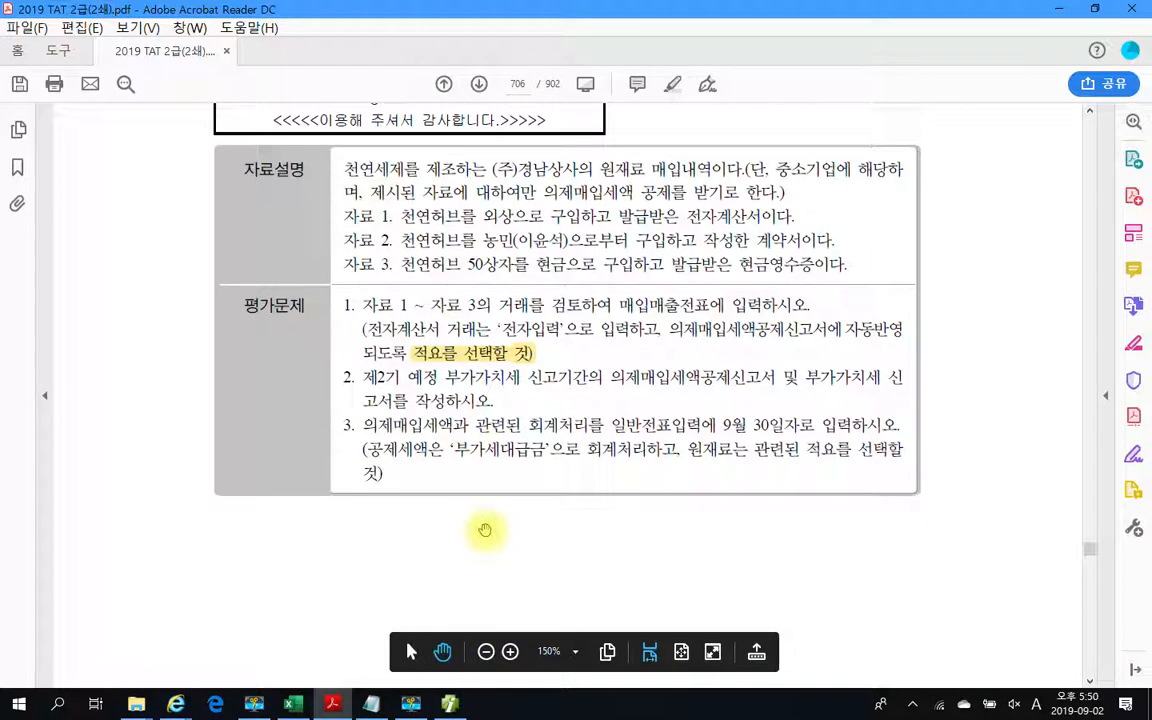
drag(367, 387, 518, 384)
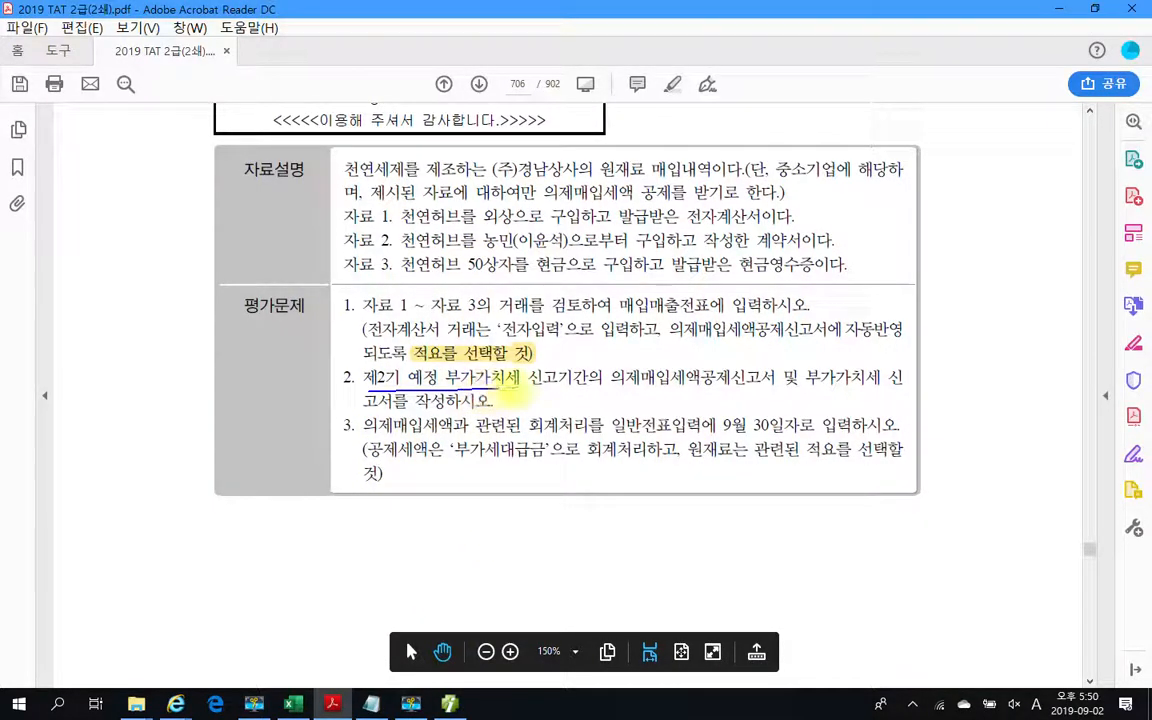
drag(602, 391, 901, 391)
drag(351, 423, 499, 409)
key(Escape)
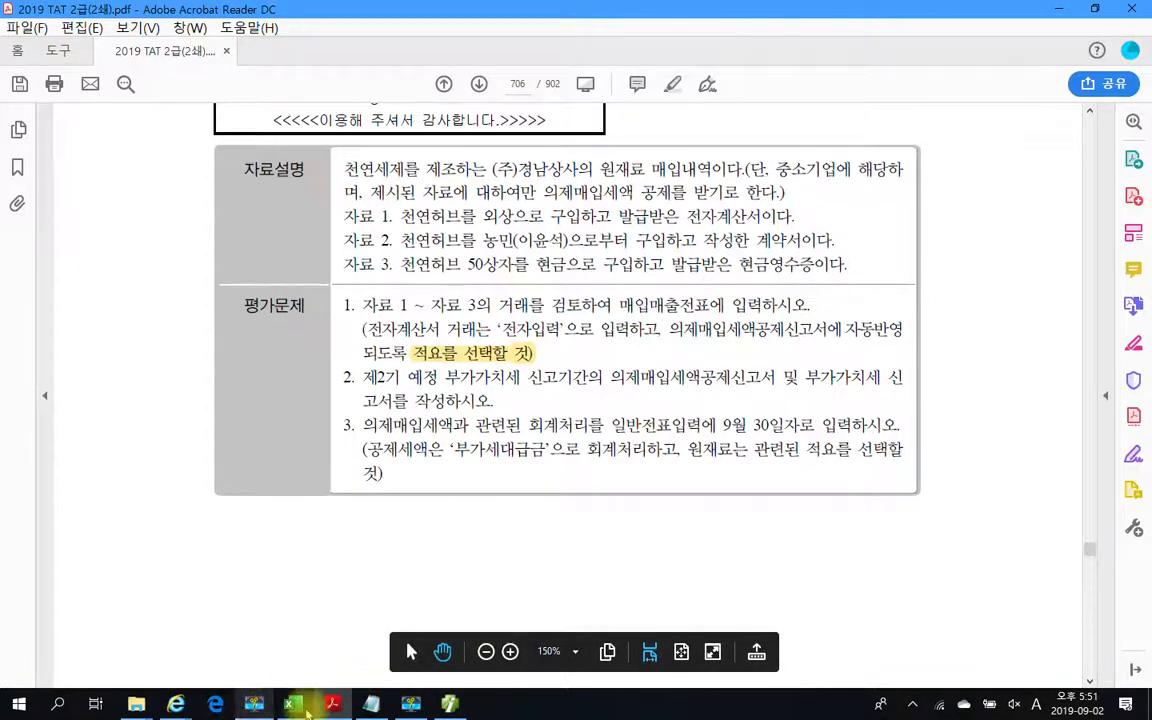
Return to the accounting program and load the 의제매입세액공제신고서 for the period 2019 month 07 to 09.
click(449, 704)
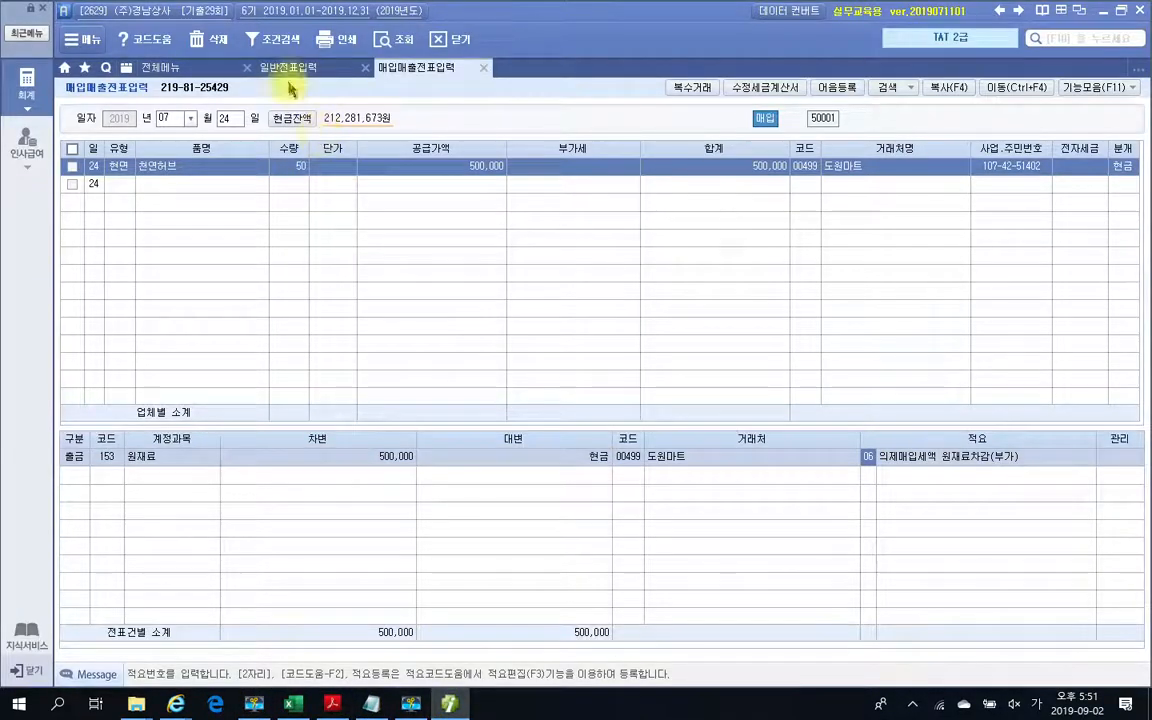
click(160, 67)
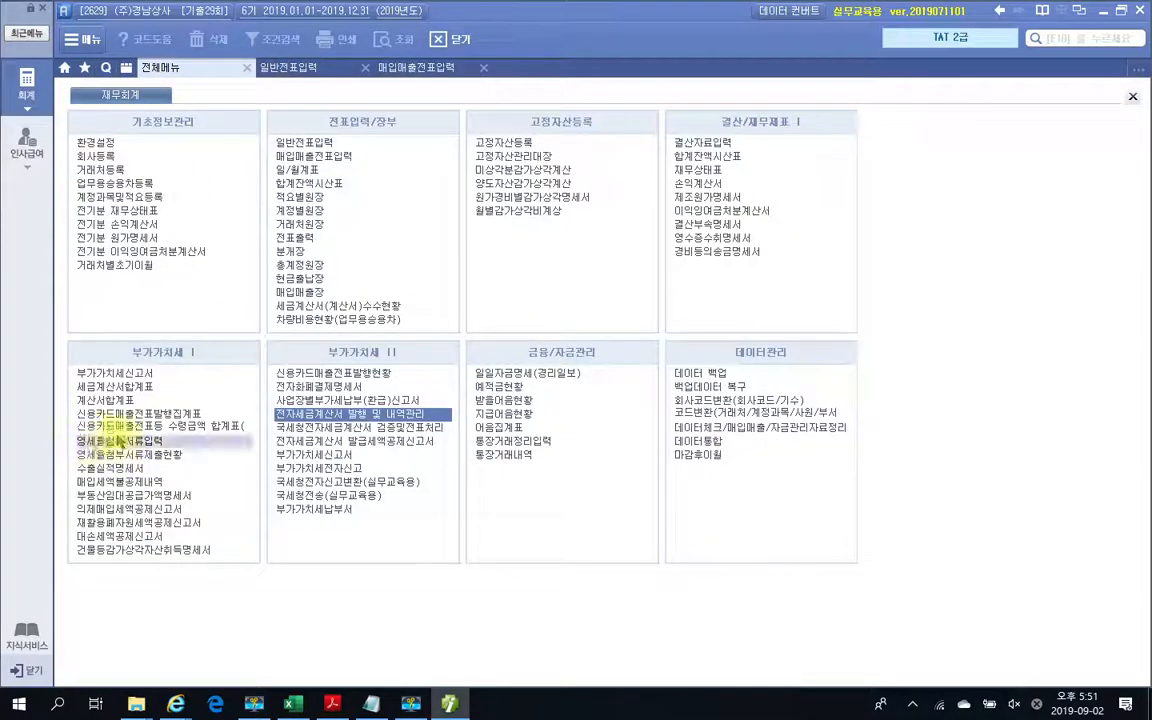
click(108, 510)
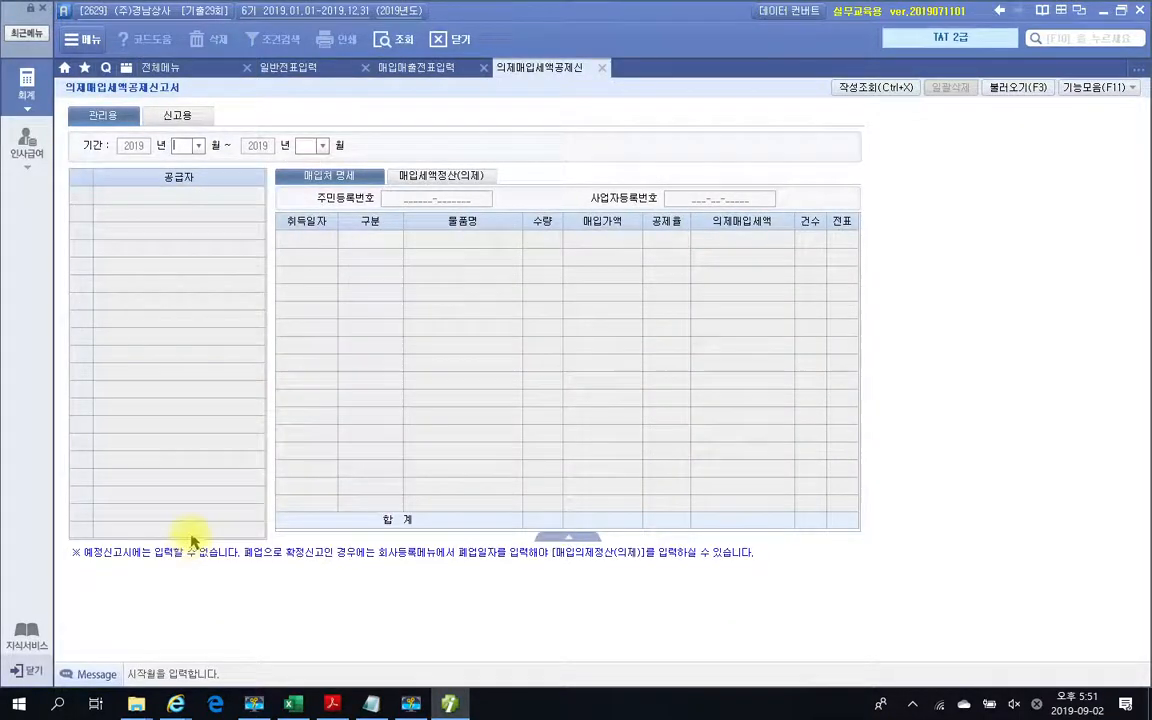
text(7)
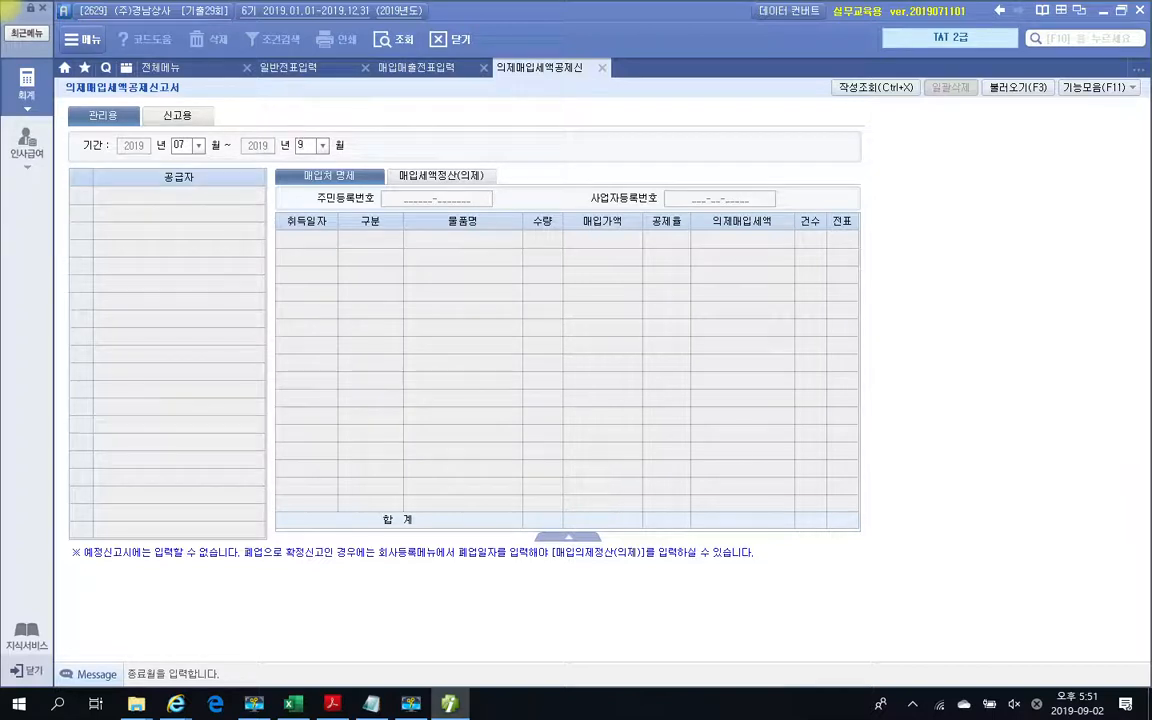
key(Return)
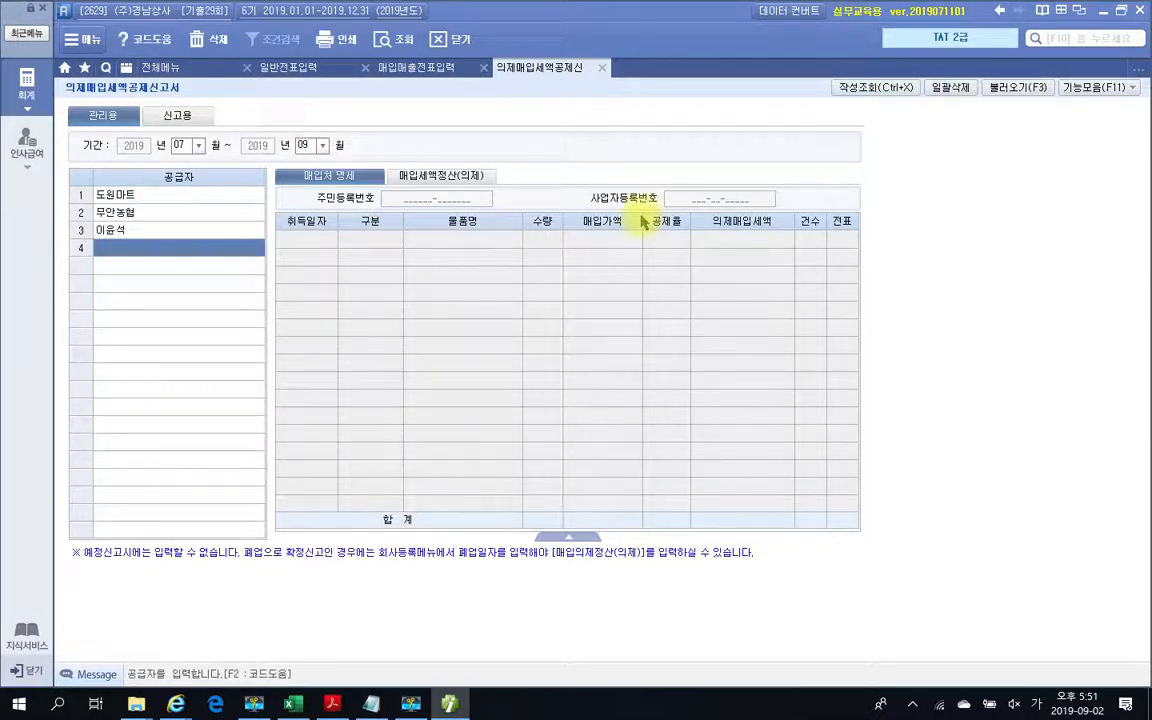
Check each supplier's purchase details and the 의제매입세액 totals summary, and close the 의제매입세액공제신고서.
click(110, 194)
click(120, 214)
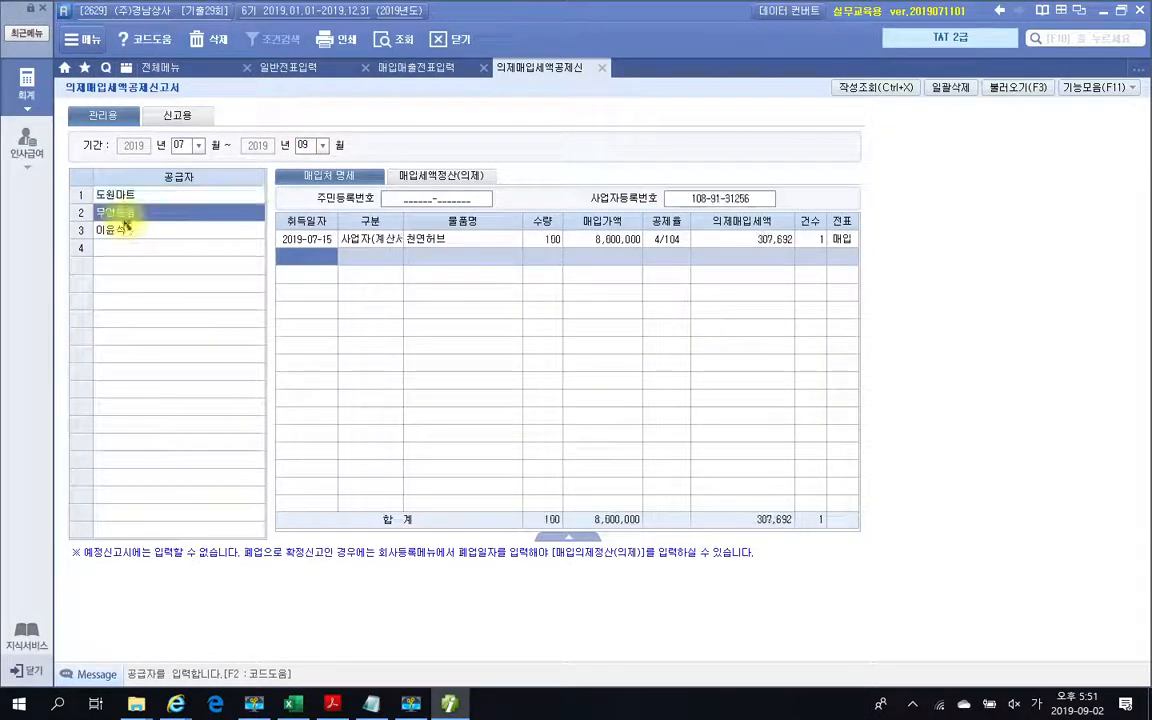
click(130, 233)
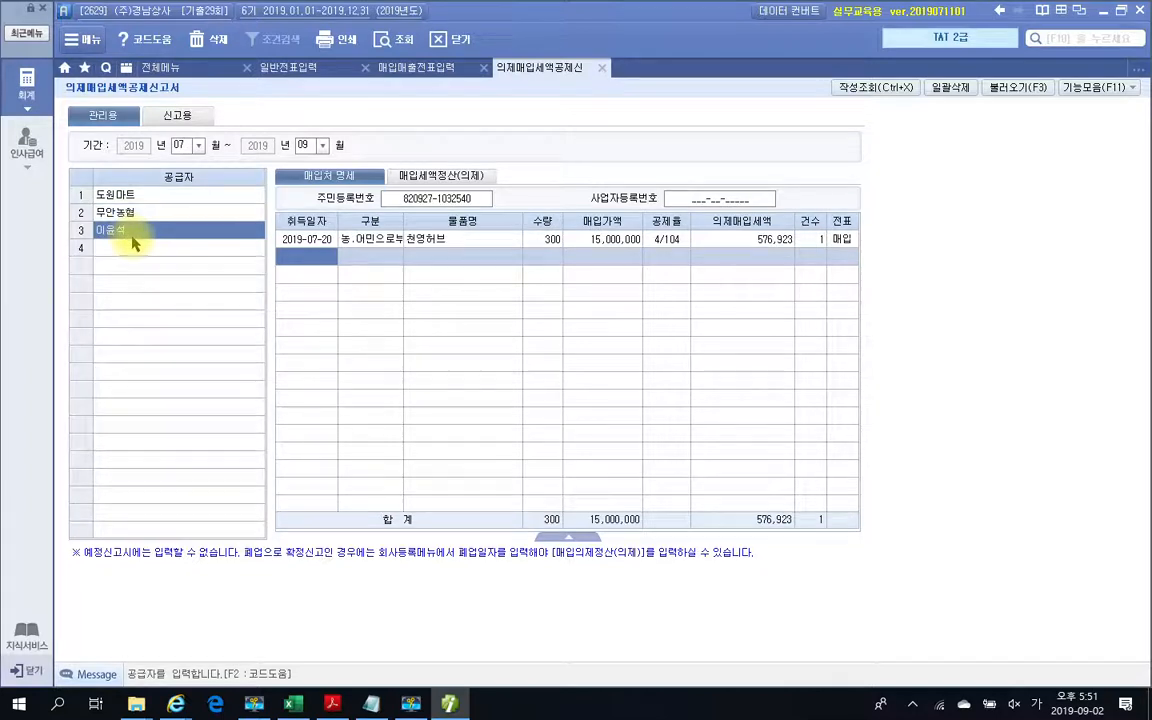
click(570, 541)
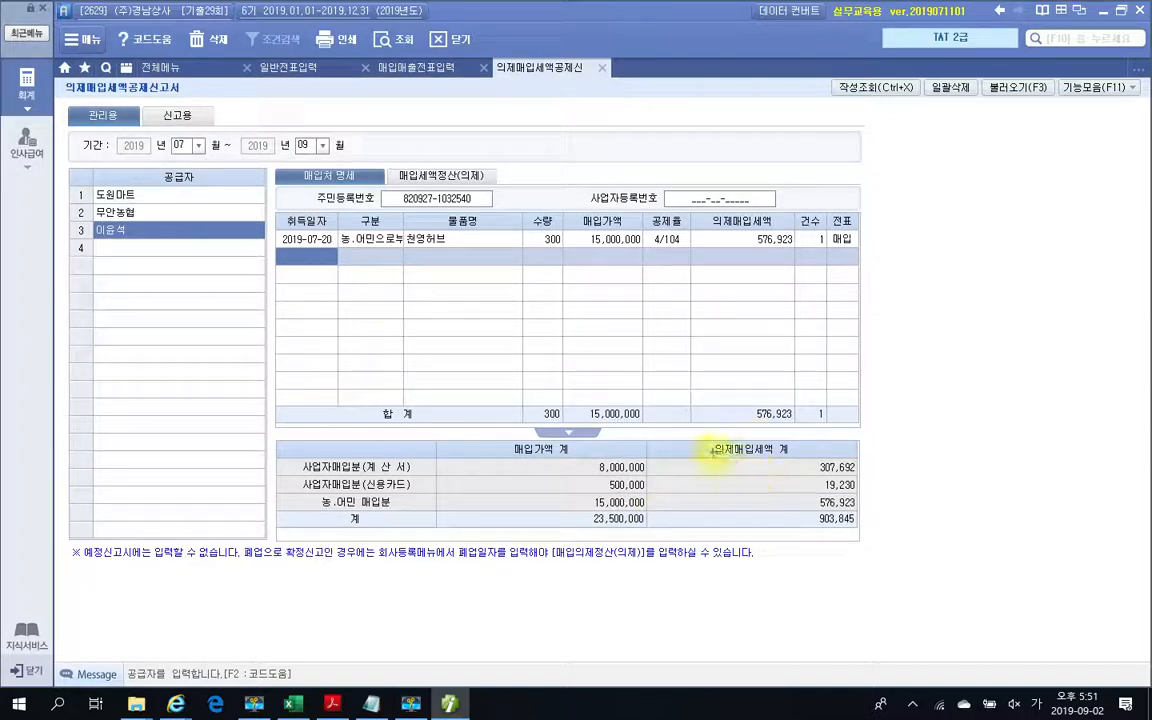
drag(703, 440, 813, 464)
drag(790, 508, 913, 537)
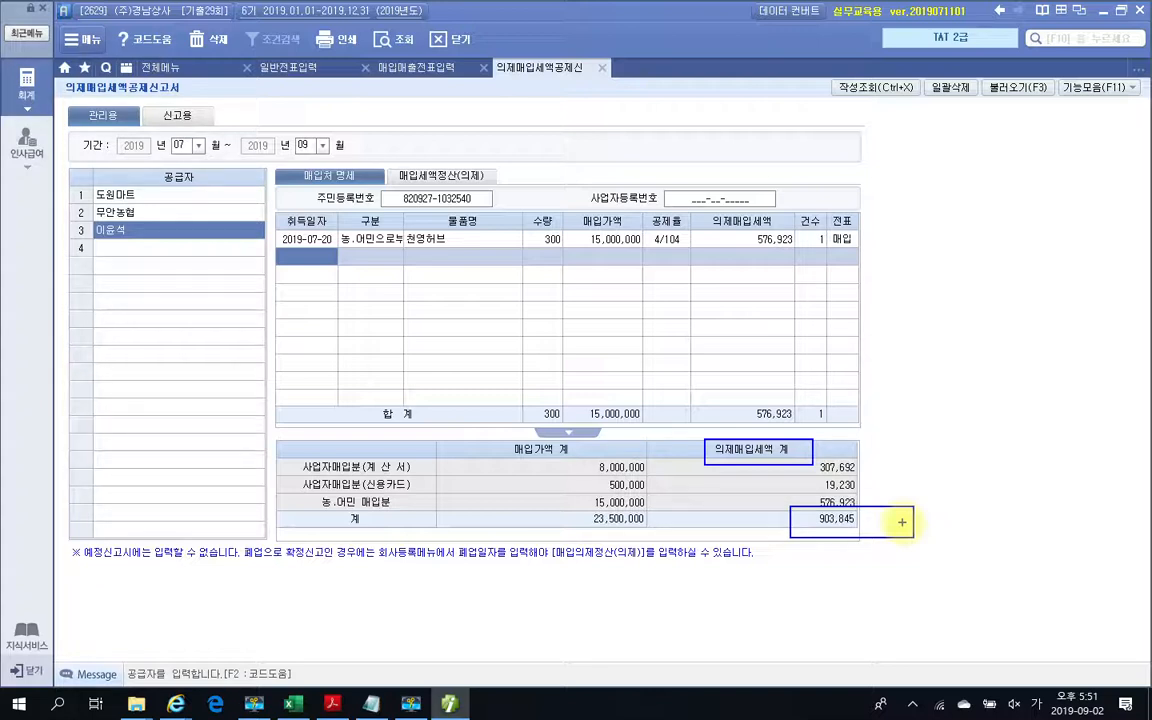
key(Escape)
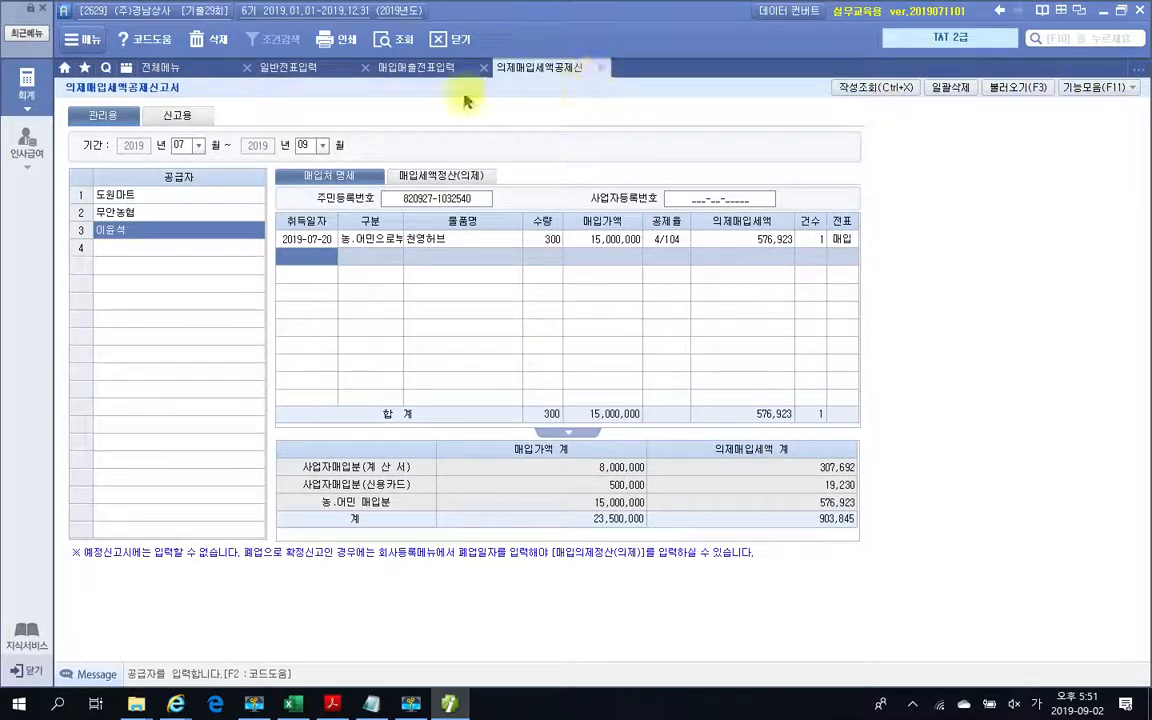
click(606, 69)
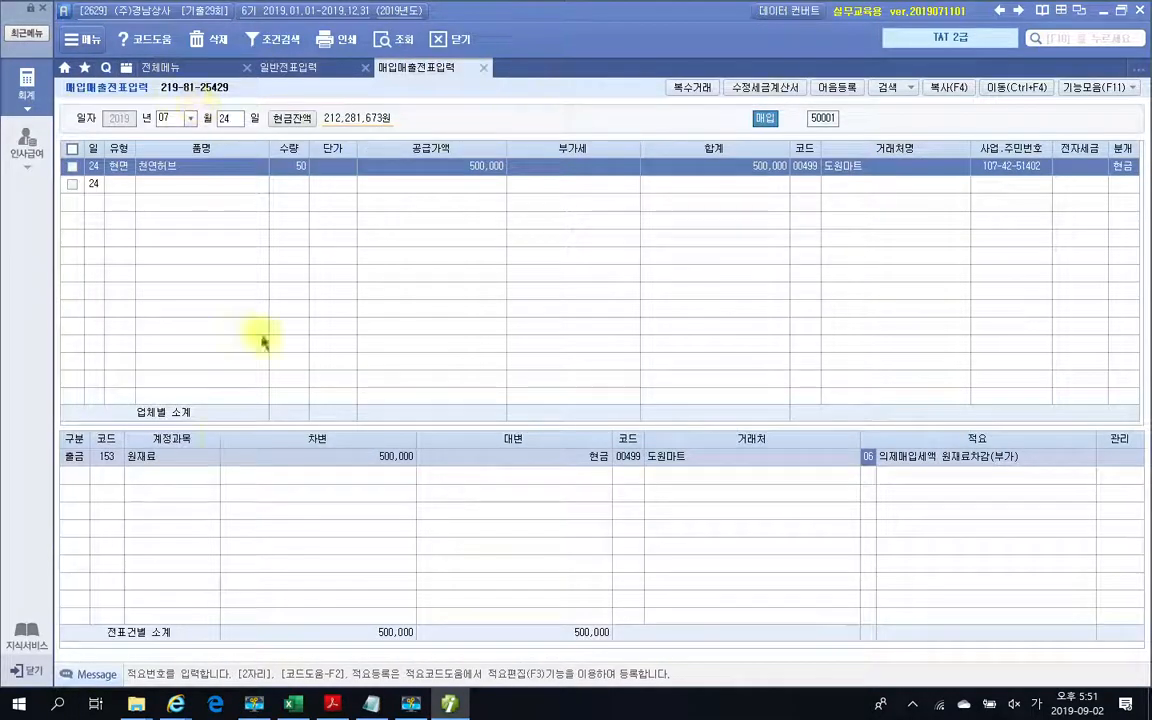
Load the 부가가치세신고서 for July 1 to September 30, 2019 with 신고구분 1.정기신고.
click(212, 67)
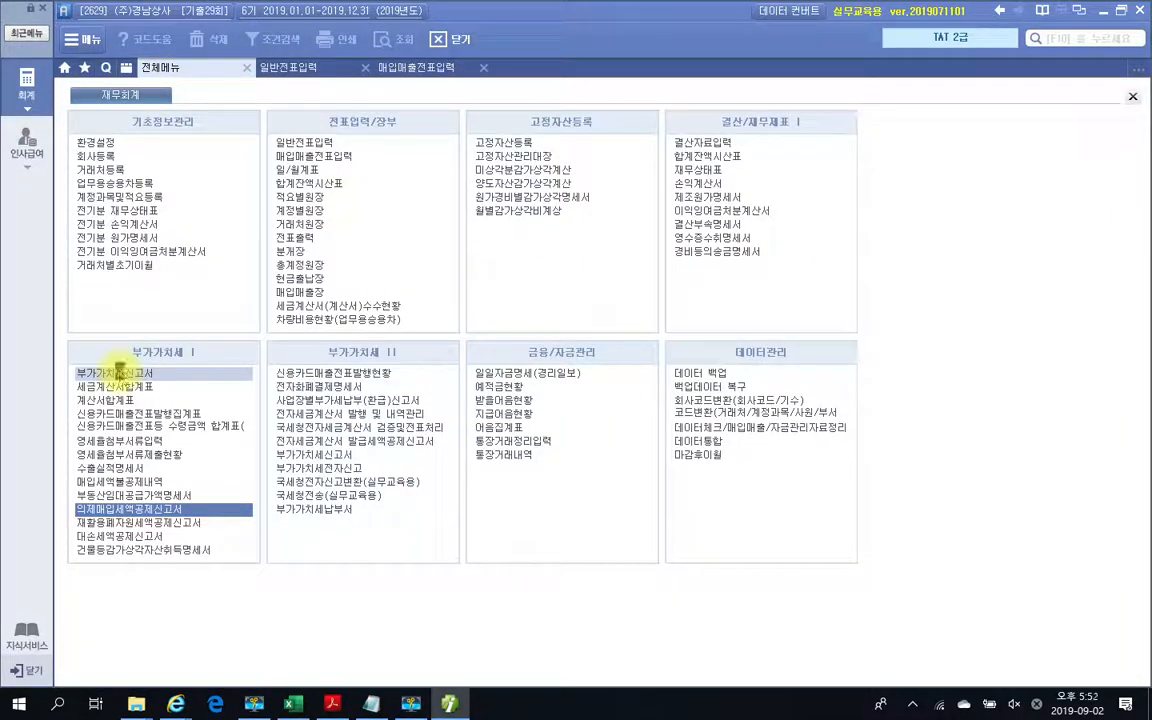
click(117, 372)
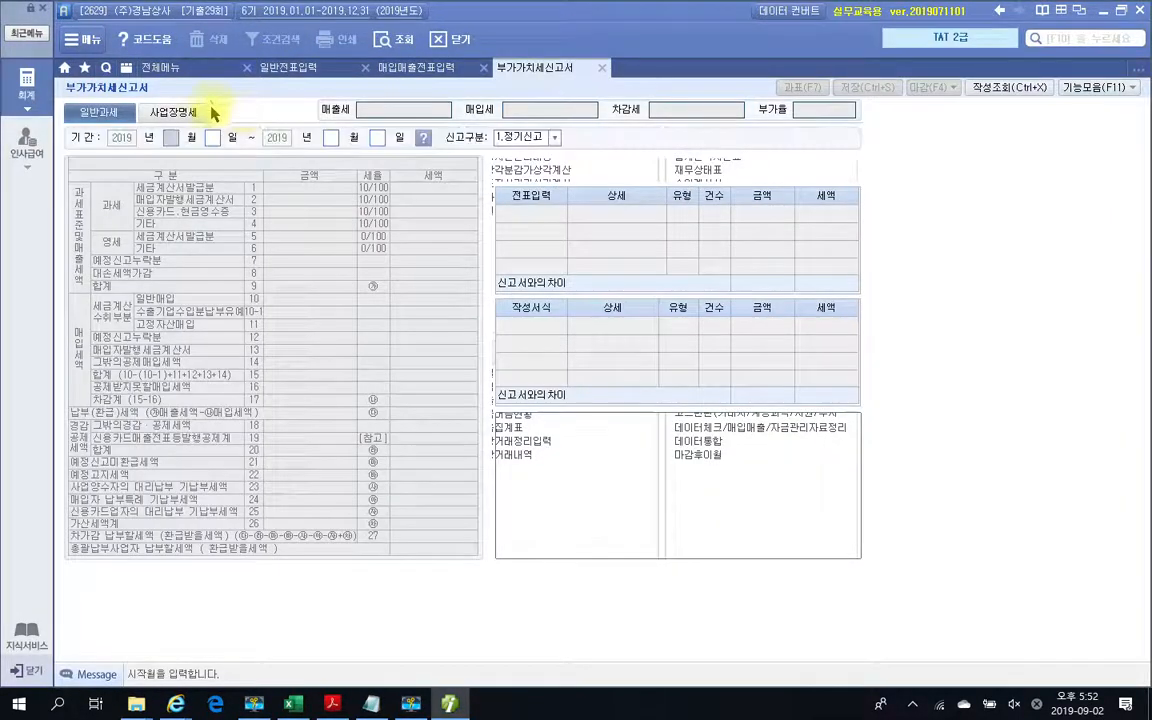
text(7)
key(Return)
key(Return)
text(9)
key(Return)
key(Return)
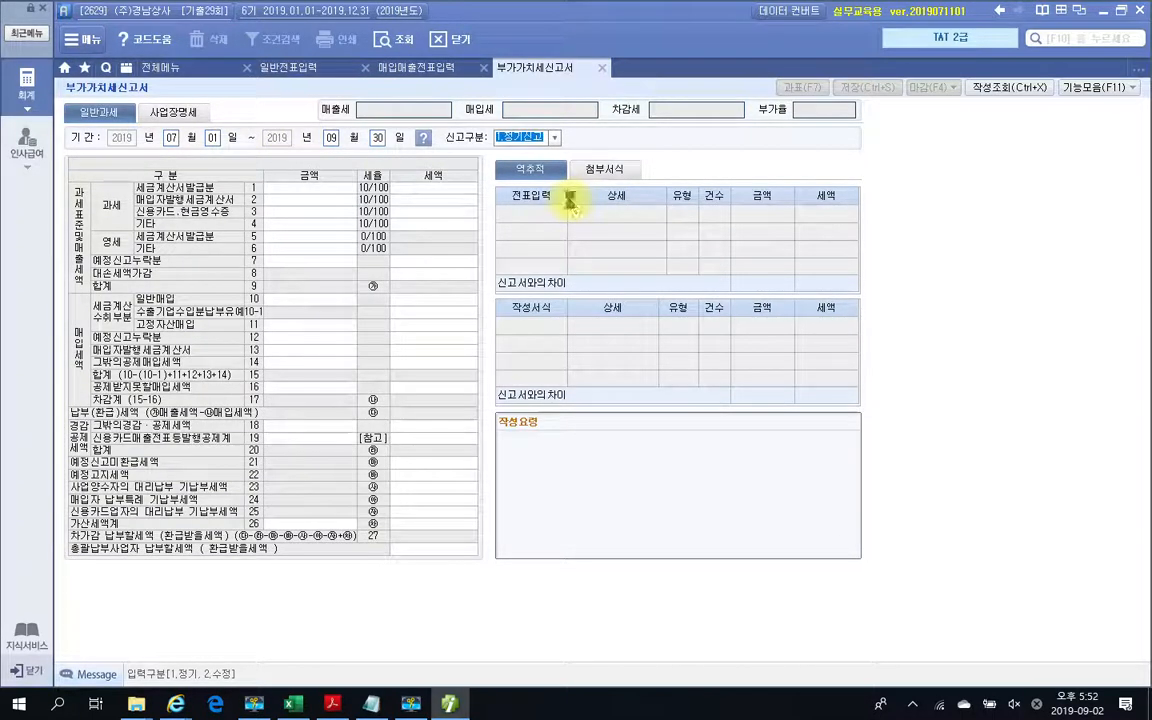
key(Return)
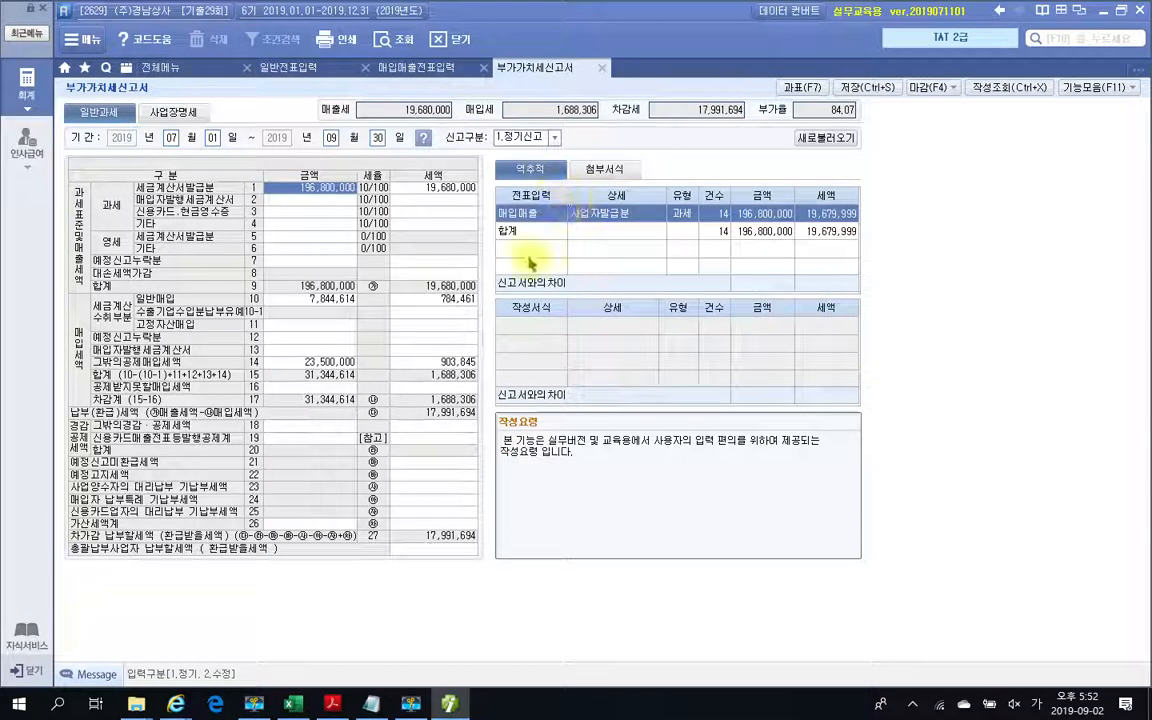
Save the 부가가치세신고서 and close it.
click(864, 87)
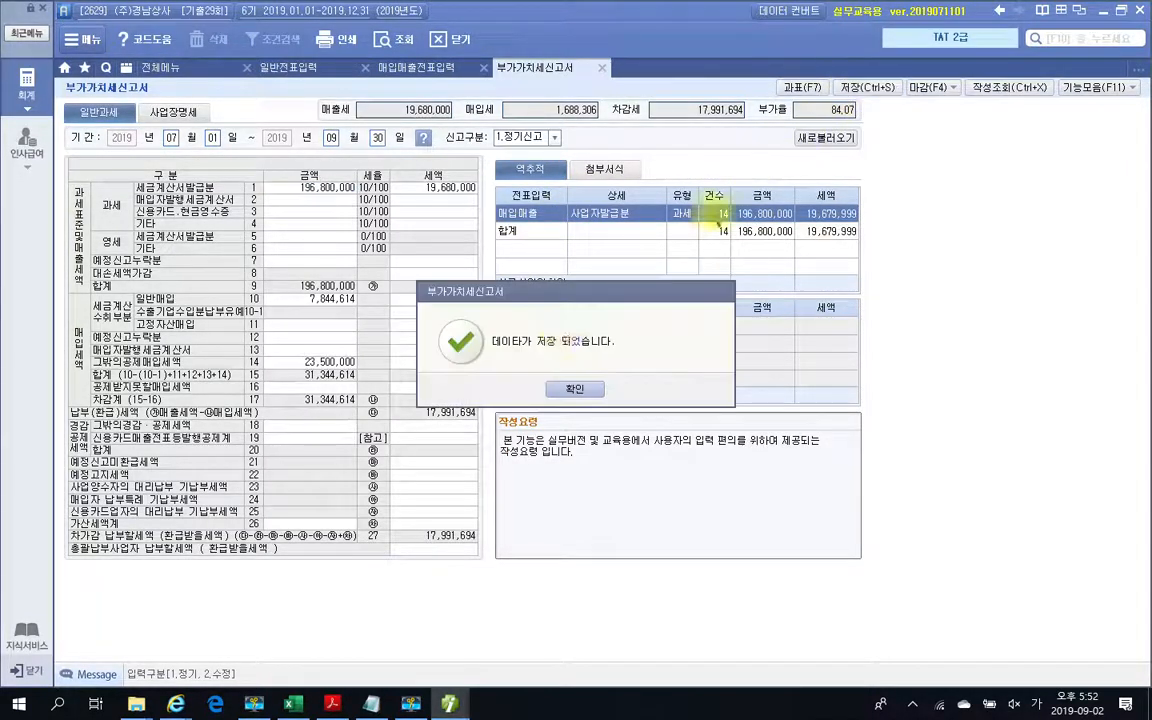
click(570, 388)
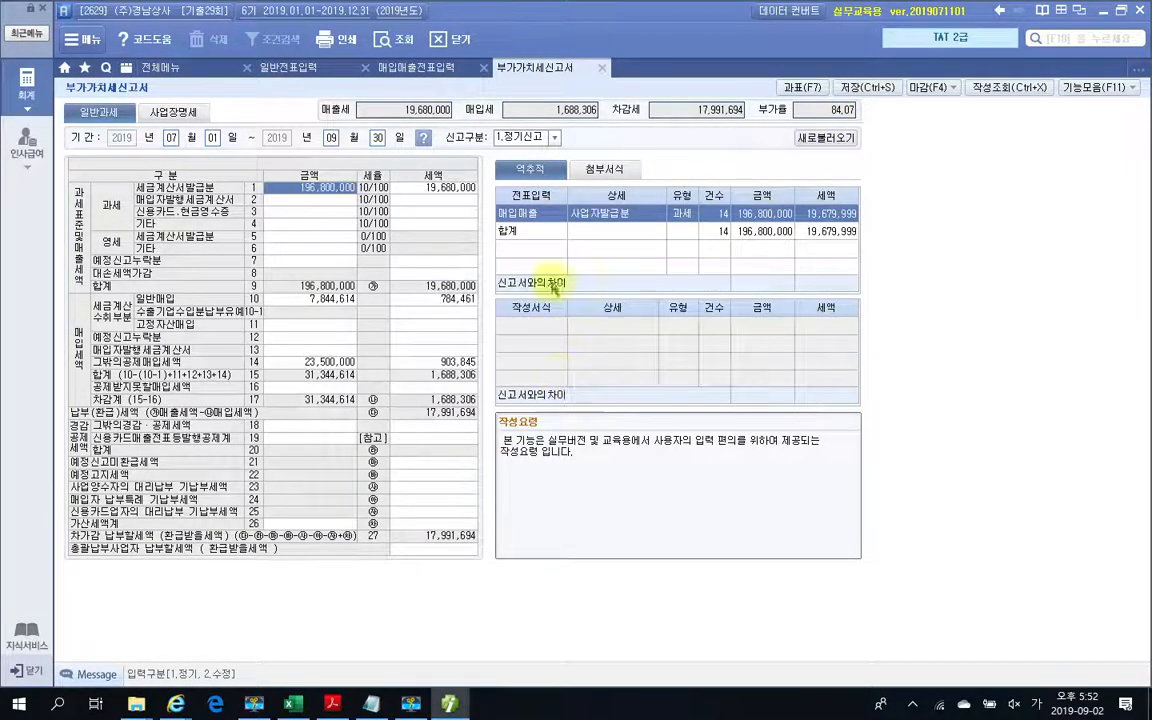
click(600, 70)
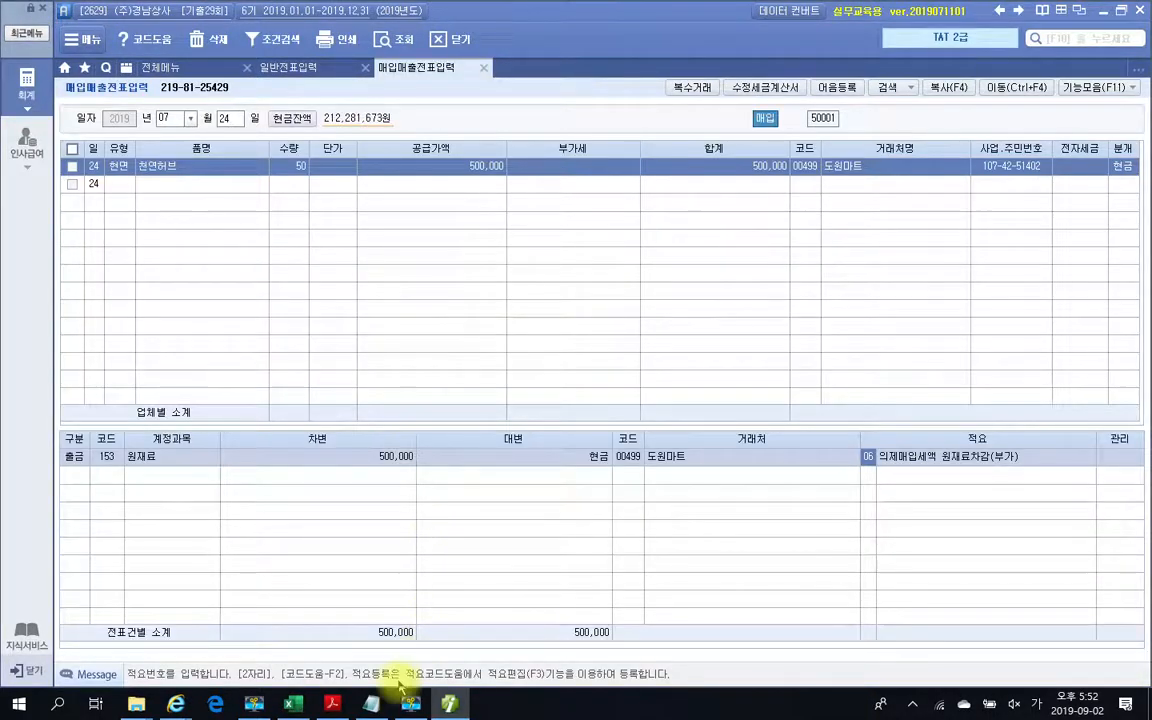
Read 평가문제 3 in the PDF for the 의제매입세액 entry's date, account and 적요 requirements.
click(340, 708)
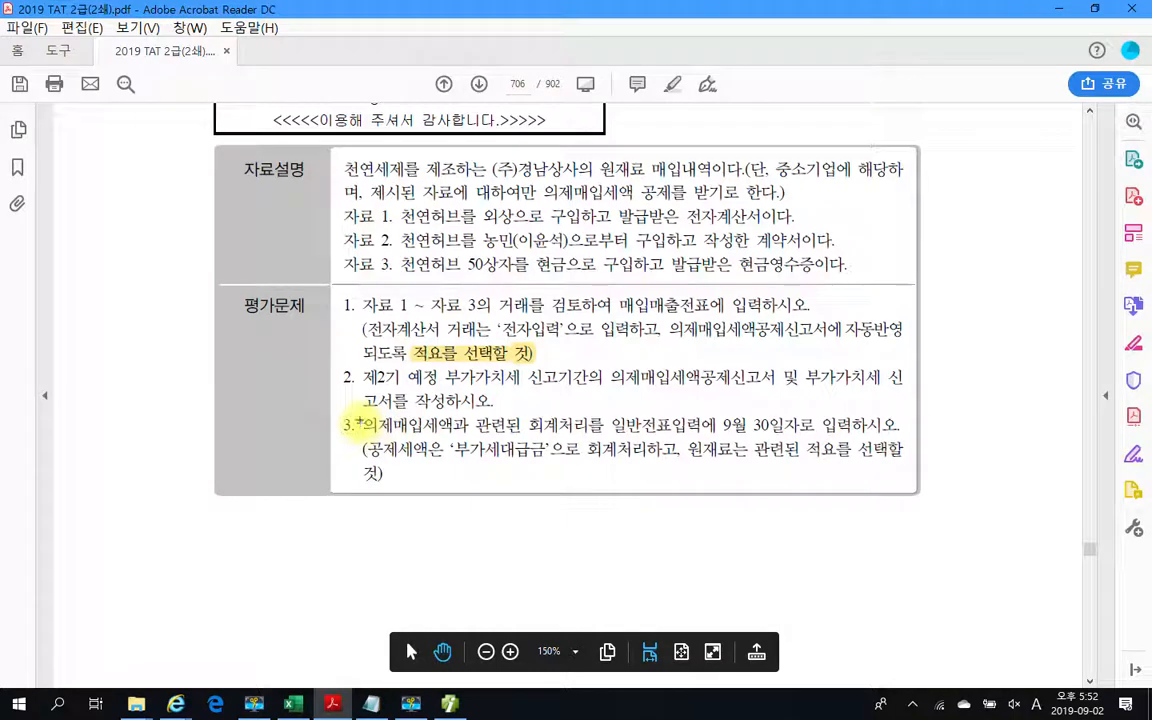
drag(356, 415, 997, 508)
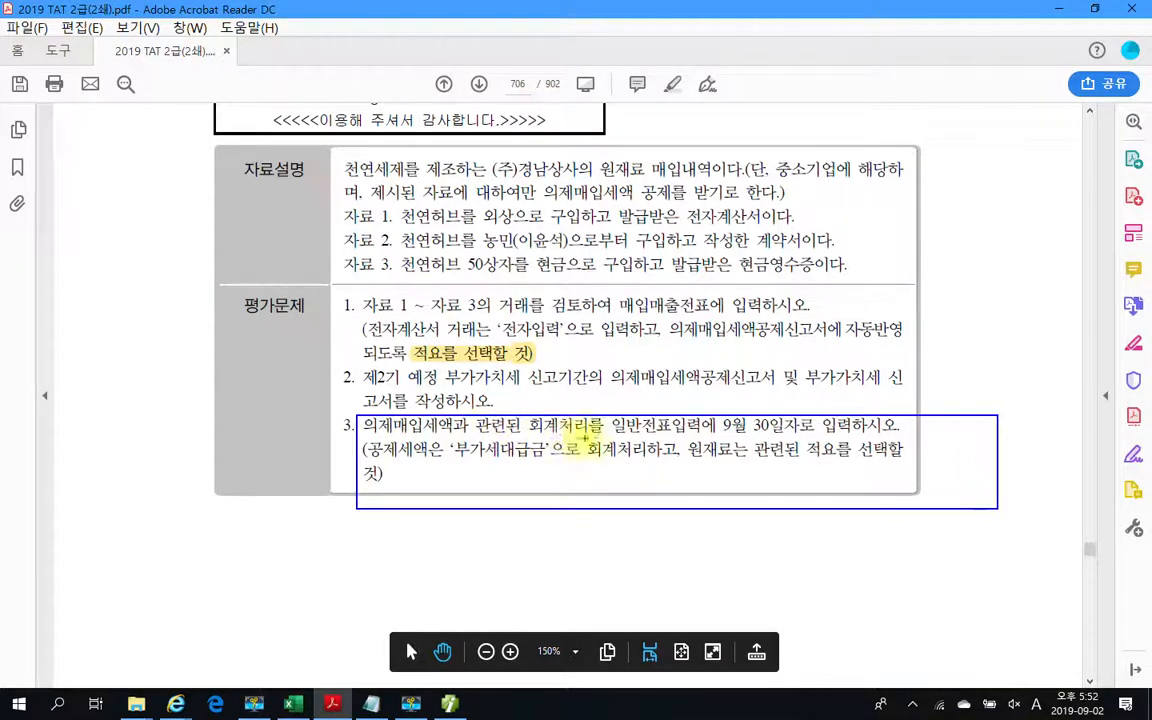
mouse_move(612, 437)
mouse_down()
mouse_move(716, 437)
mouse_move(730, 460)
mouse_up()
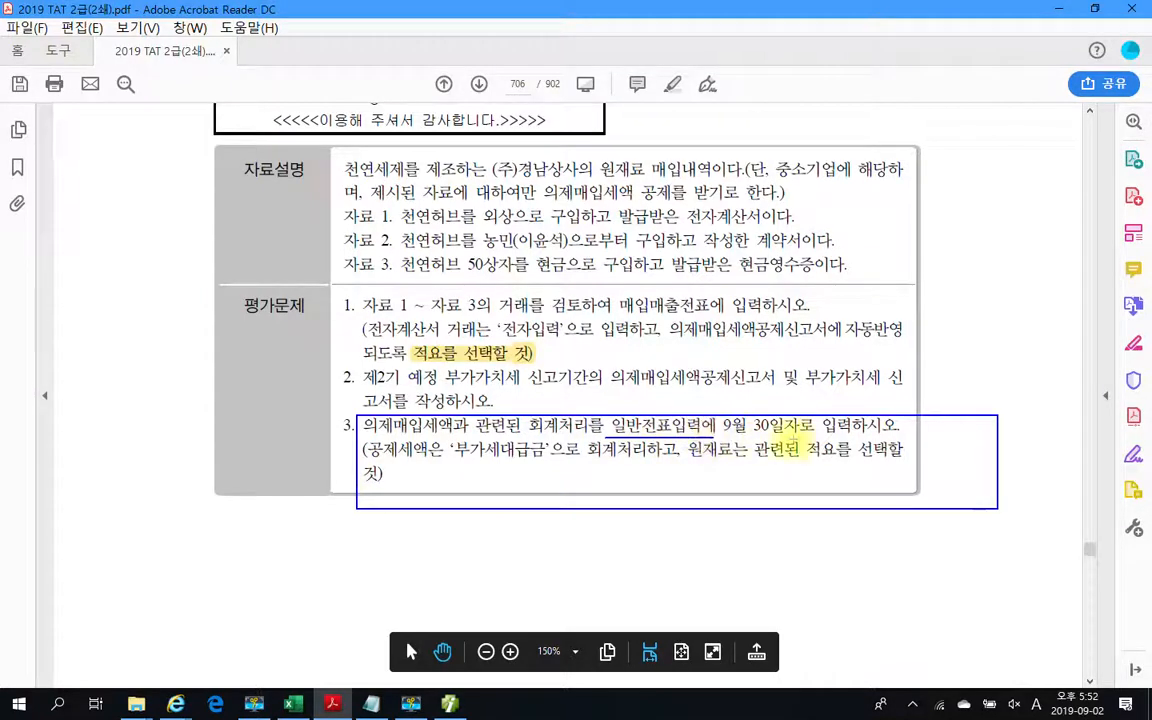
mouse_move(776, 420)
mouse_down()
mouse_move(728, 424)
mouse_move(925, 433)
mouse_up()
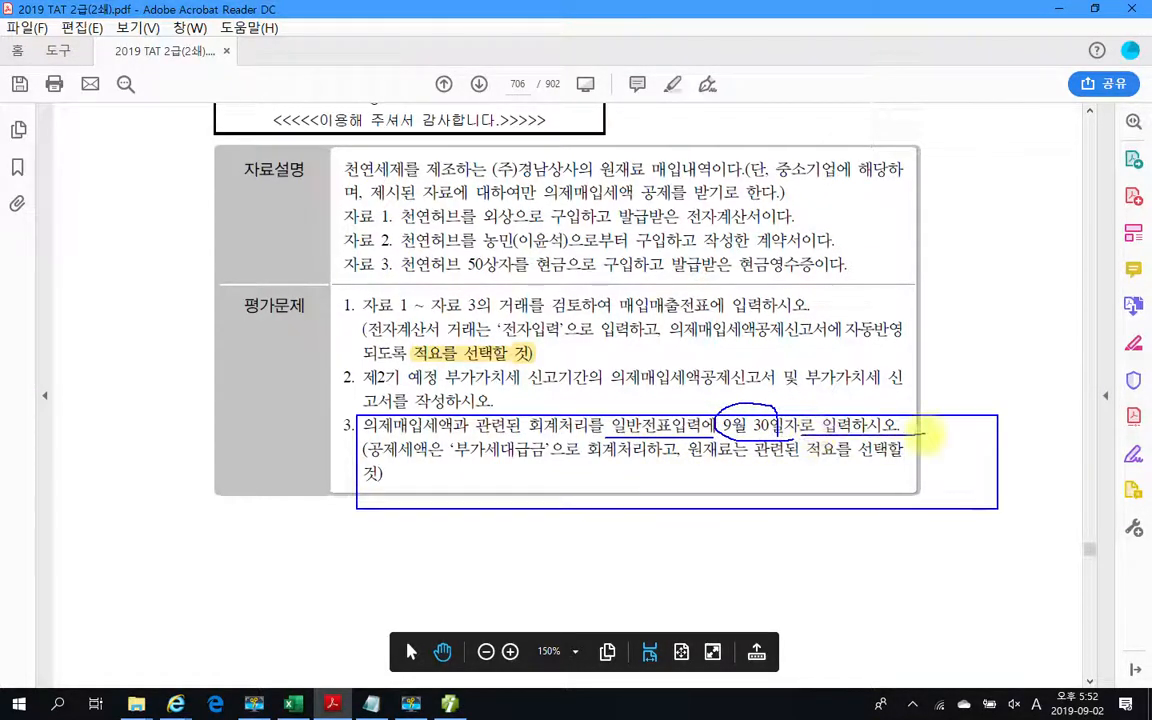
mouse_move(360, 458)
mouse_down()
mouse_move(544, 456)
mouse_move(461, 431)
mouse_move(454, 456)
mouse_up()
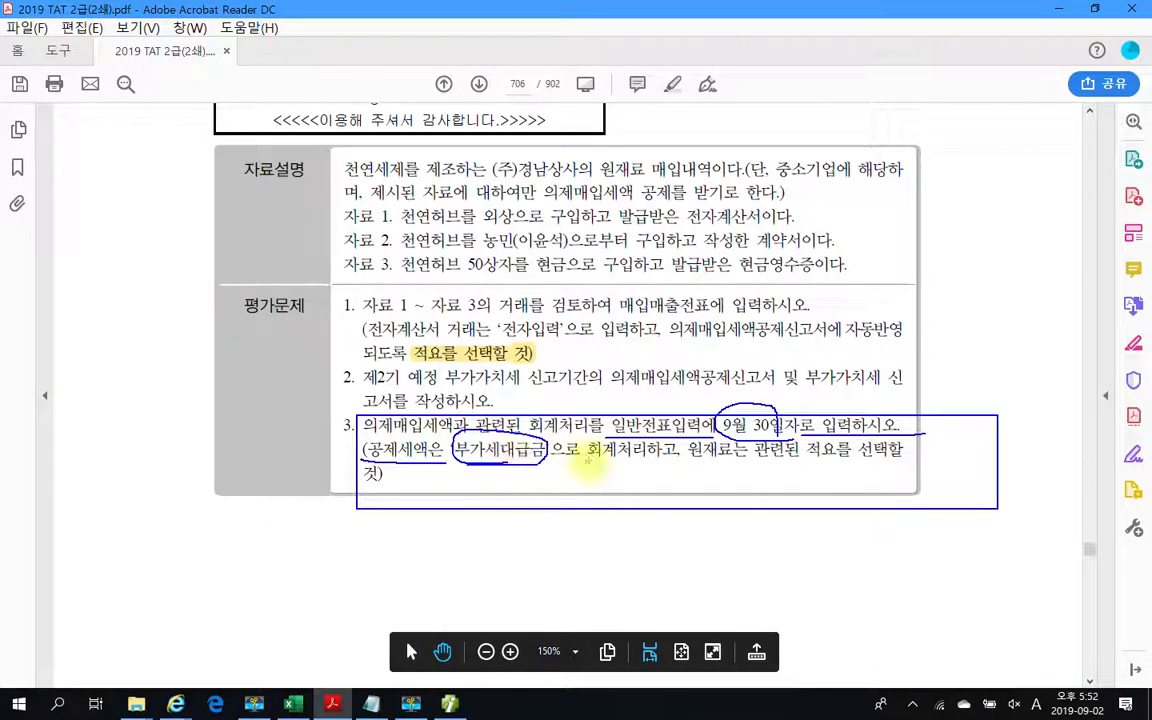
mouse_move(588, 460)
mouse_down()
mouse_move(680, 450)
mouse_move(853, 459)
mouse_move(832, 467)
mouse_up()
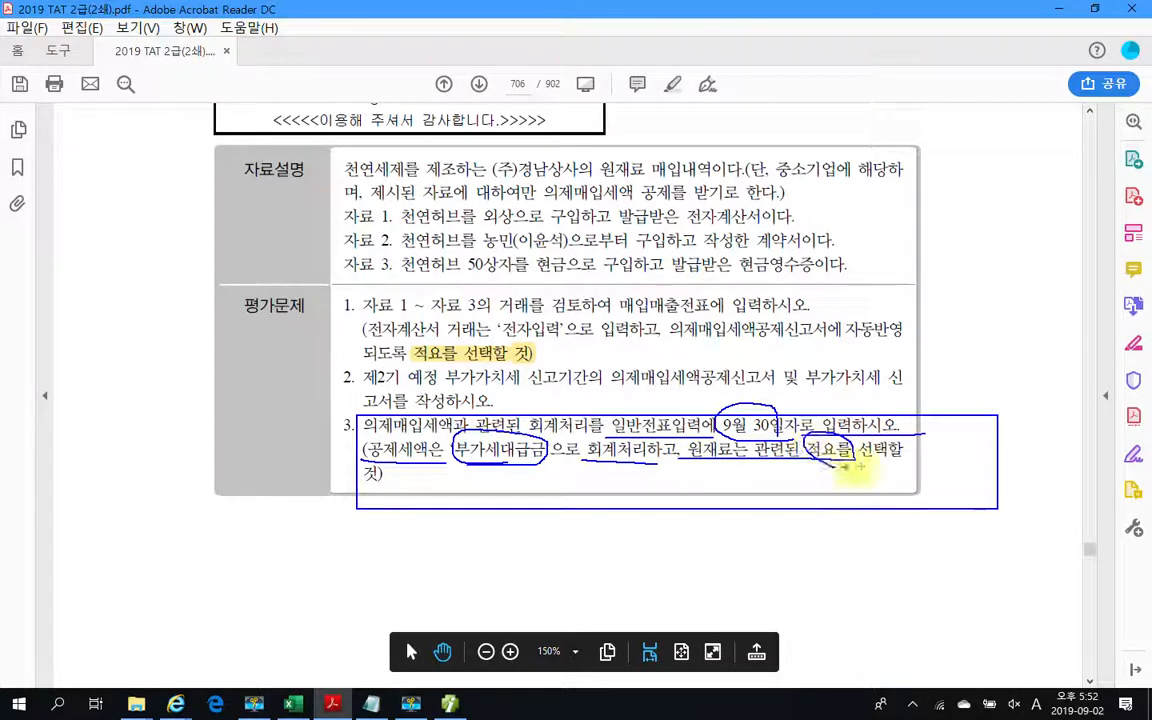
drag(362, 488, 412, 488)
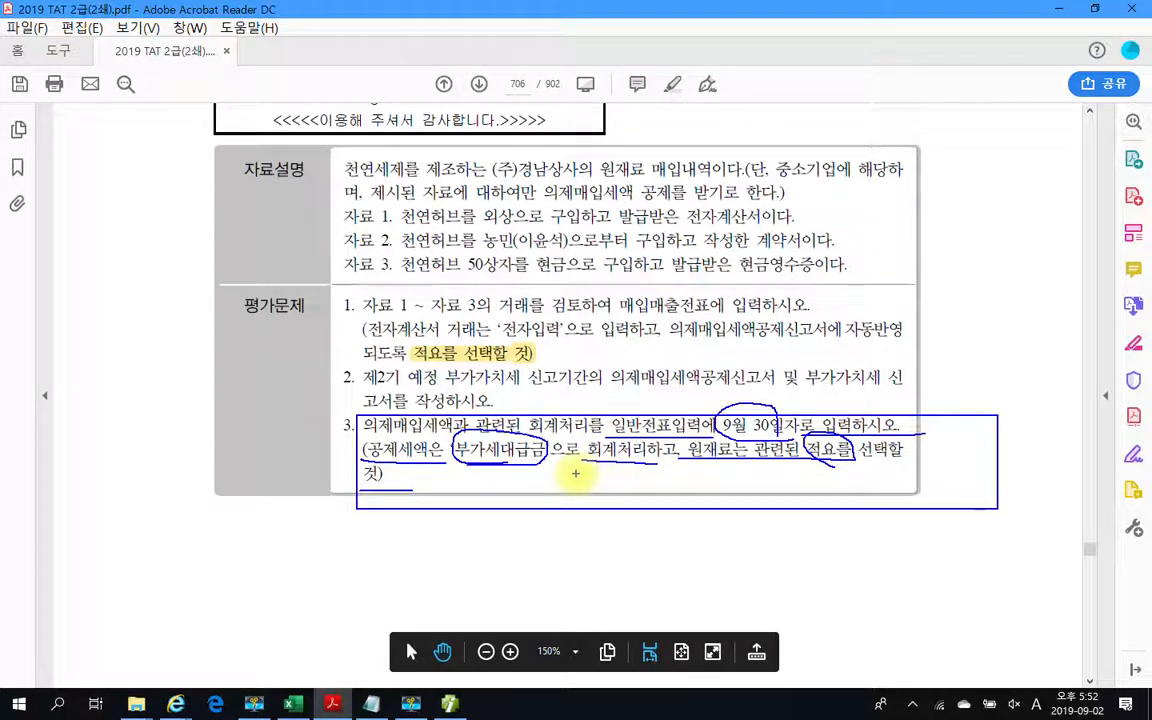
mouse_move(838, 462)
mouse_down()
mouse_move(859, 506)
mouse_move(830, 473)
mouse_move(852, 478)
mouse_up()
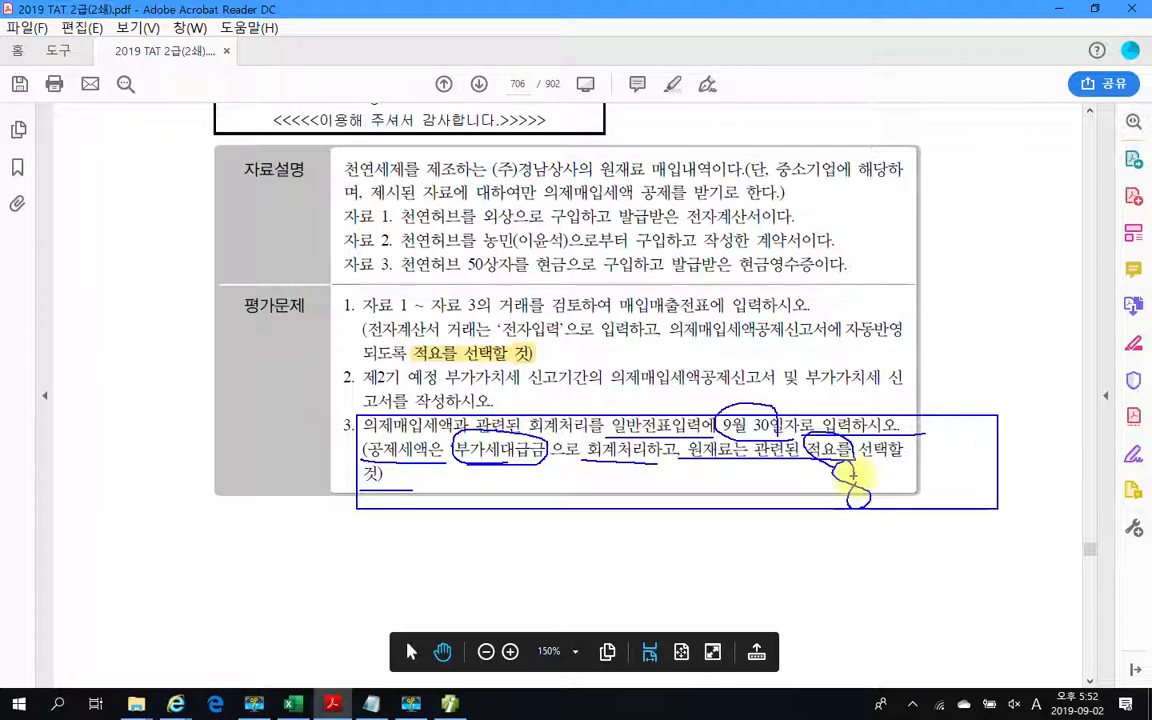
key(Escape)
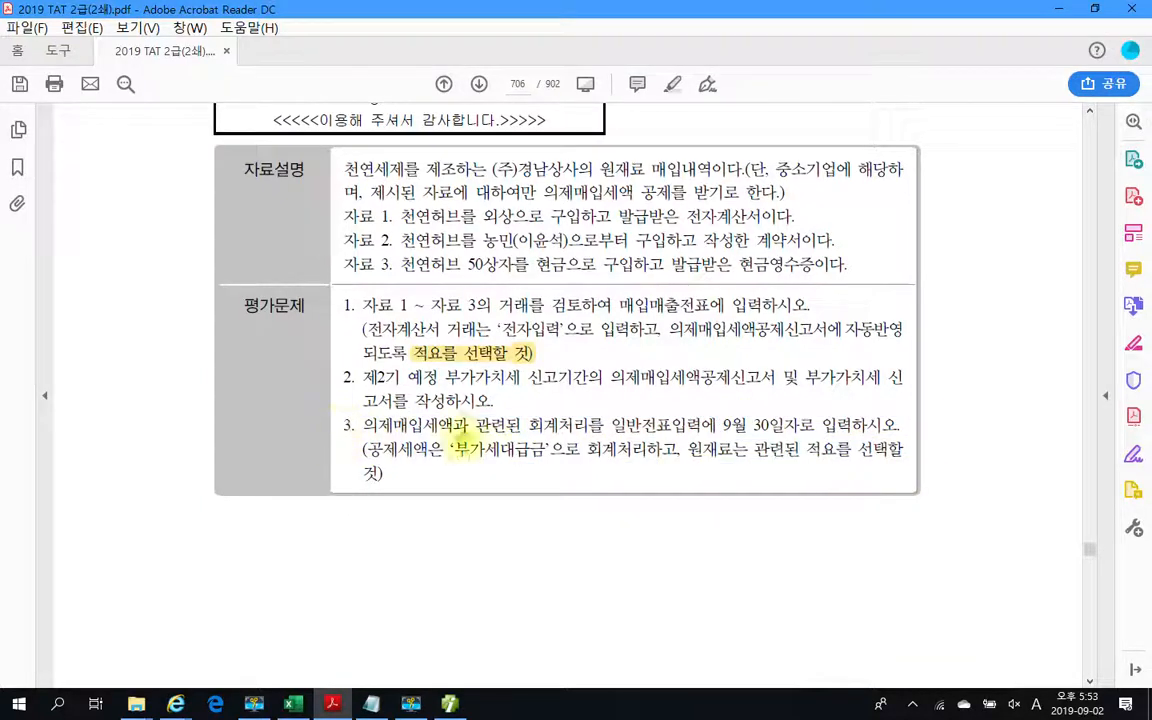
Recheck the 부가세대급금 and 원재료 적요 requirements of 평가문제 3, and switch back to the accounting program.
double_click(464, 457)
click(635, 450)
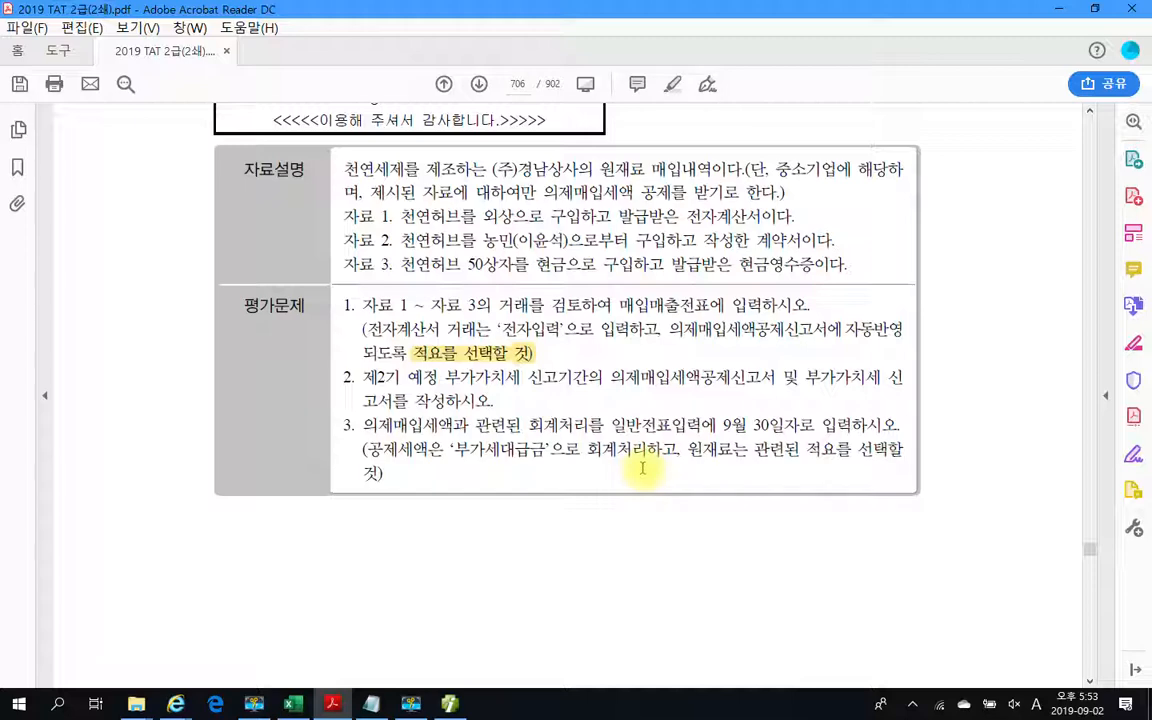
key(alt+Tab)
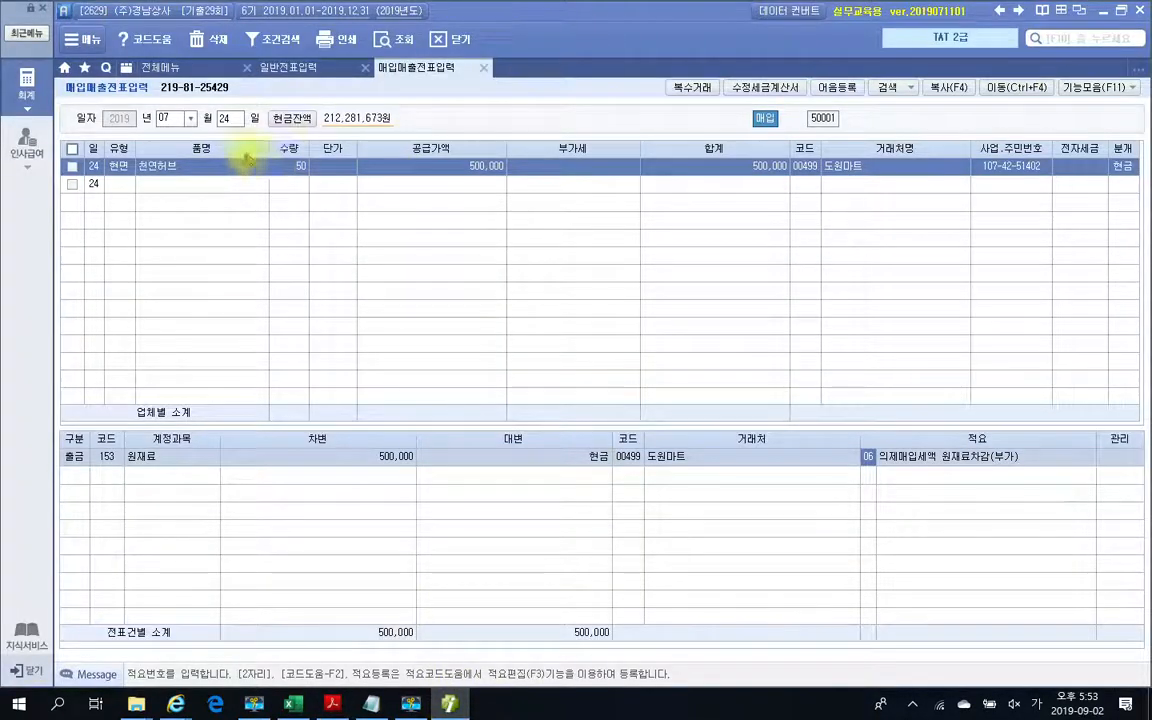
click(186, 119)
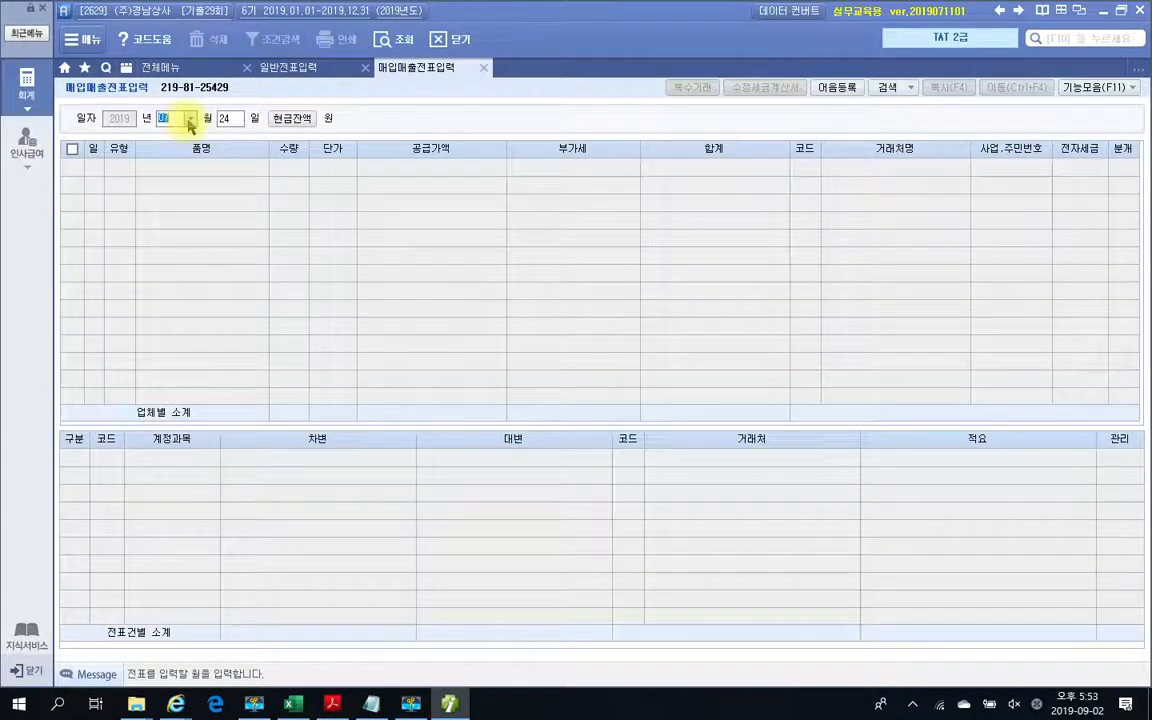
text(09)
key(Return)
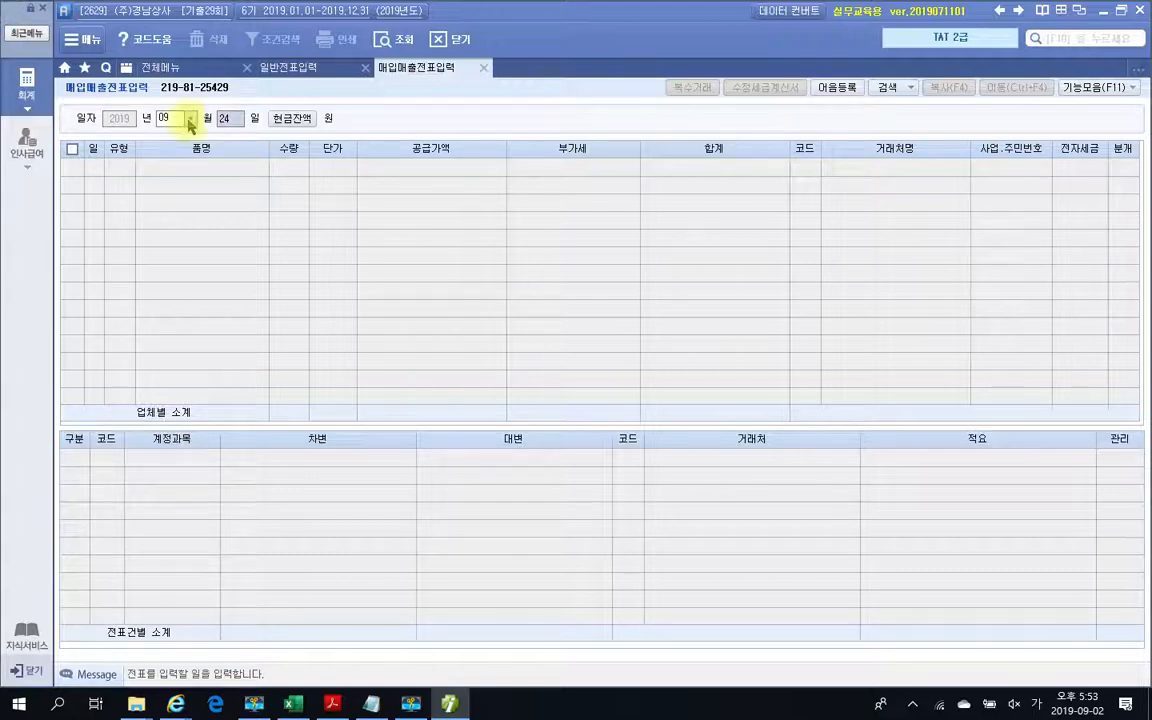
text(30)
key(Return)
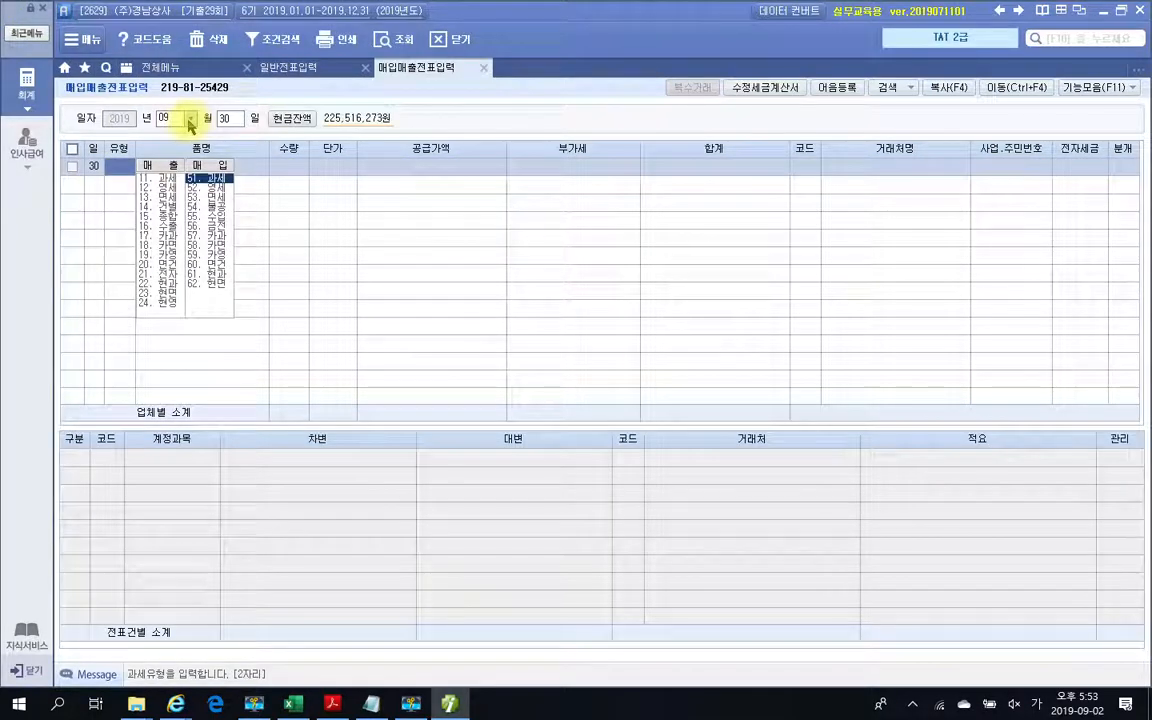
Close 매입매출전표입력 and set the 일반전표입력 date to September 30.
click(483, 67)
click(170, 122)
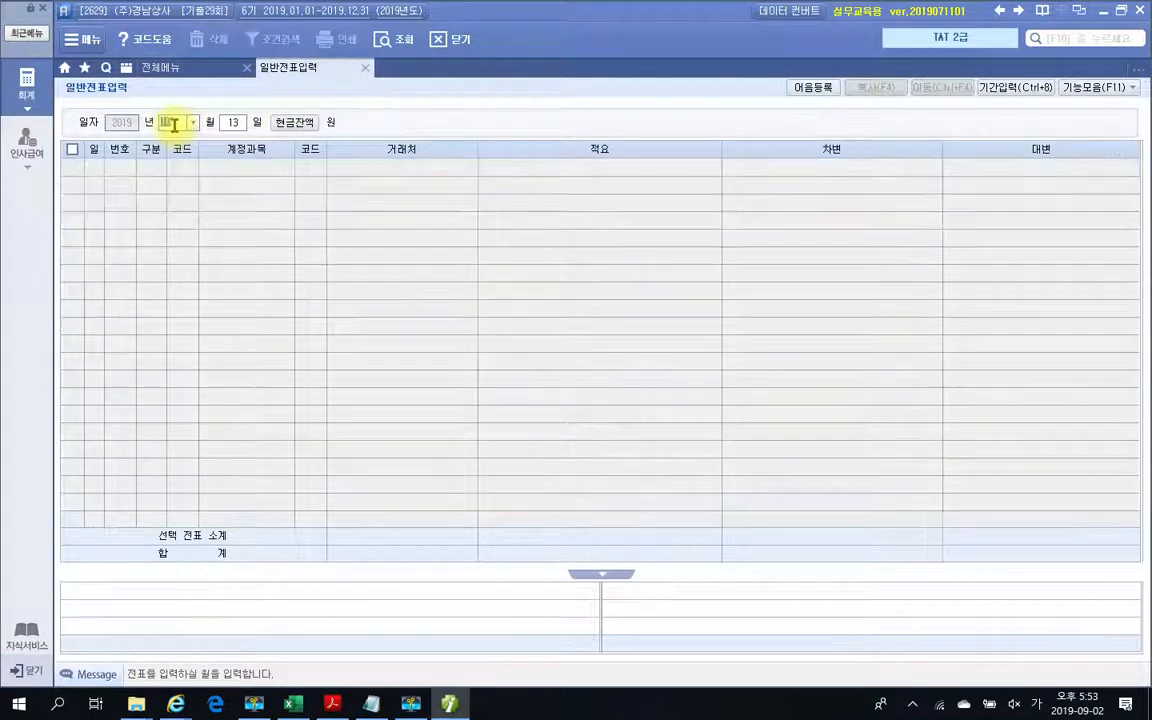
text(09)
key(Return)
text(30)
key(Return)
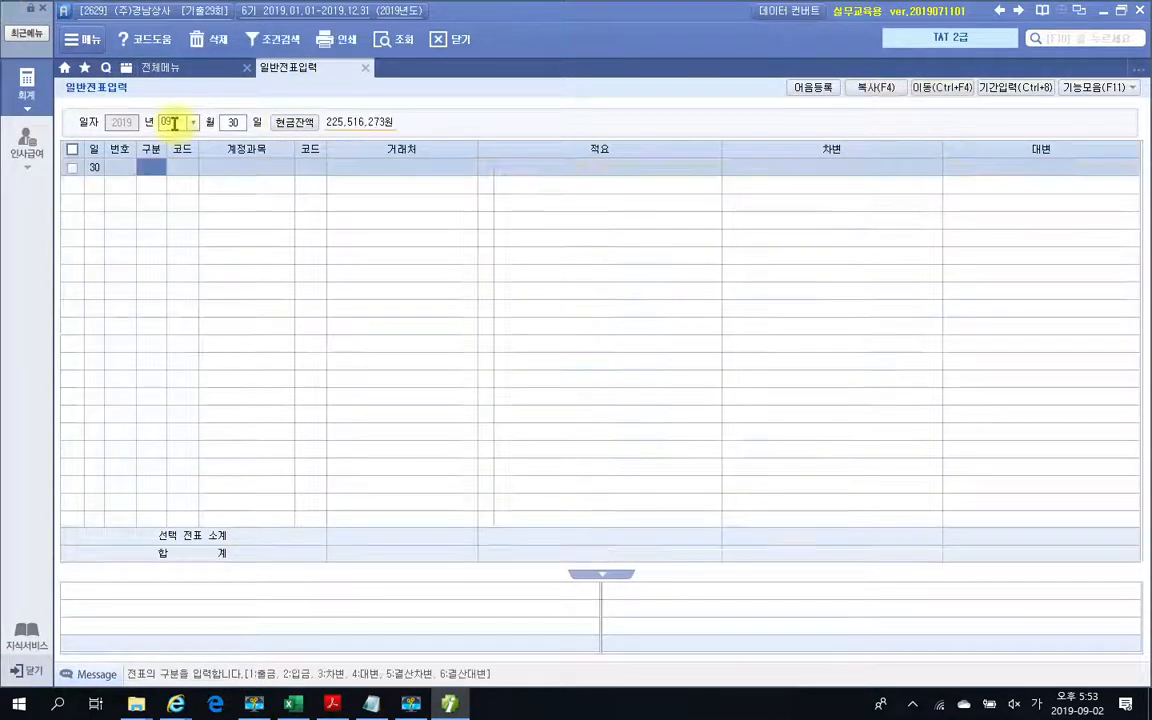
Enter a 차변 line for account 135 부가세대급금 with an amount of 903,845 and no 거래처 or 적요.
text(3)
key(Return)
text(부가)
key(Return)
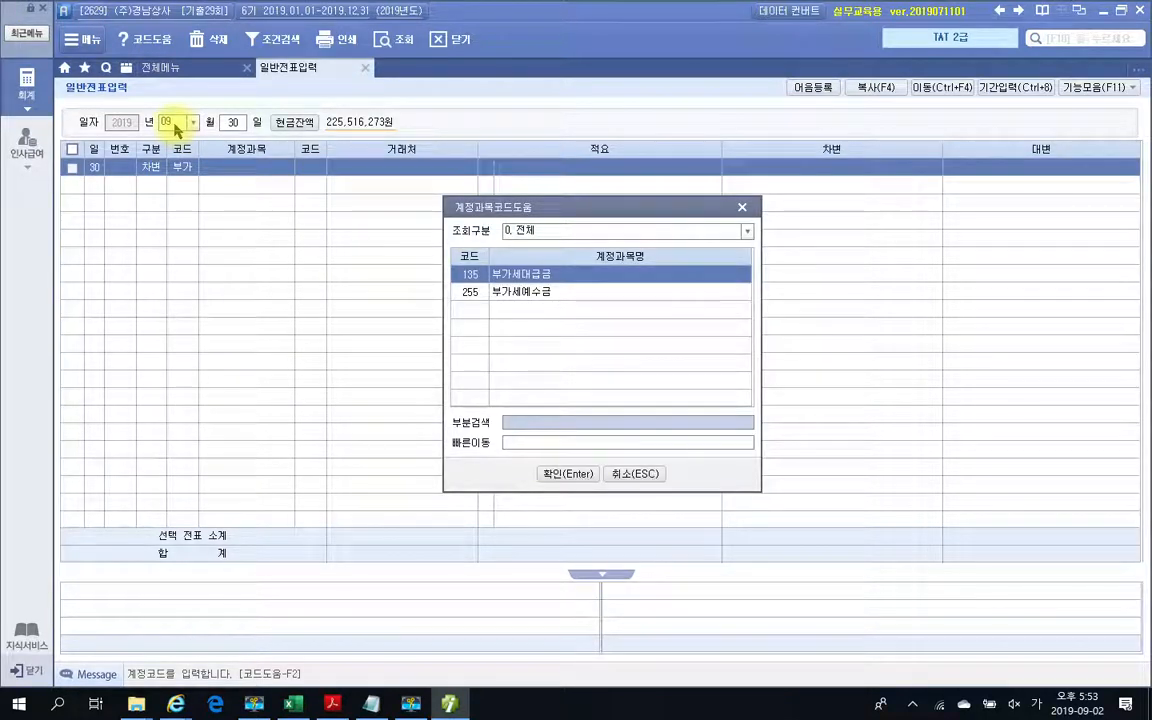
key(Return)
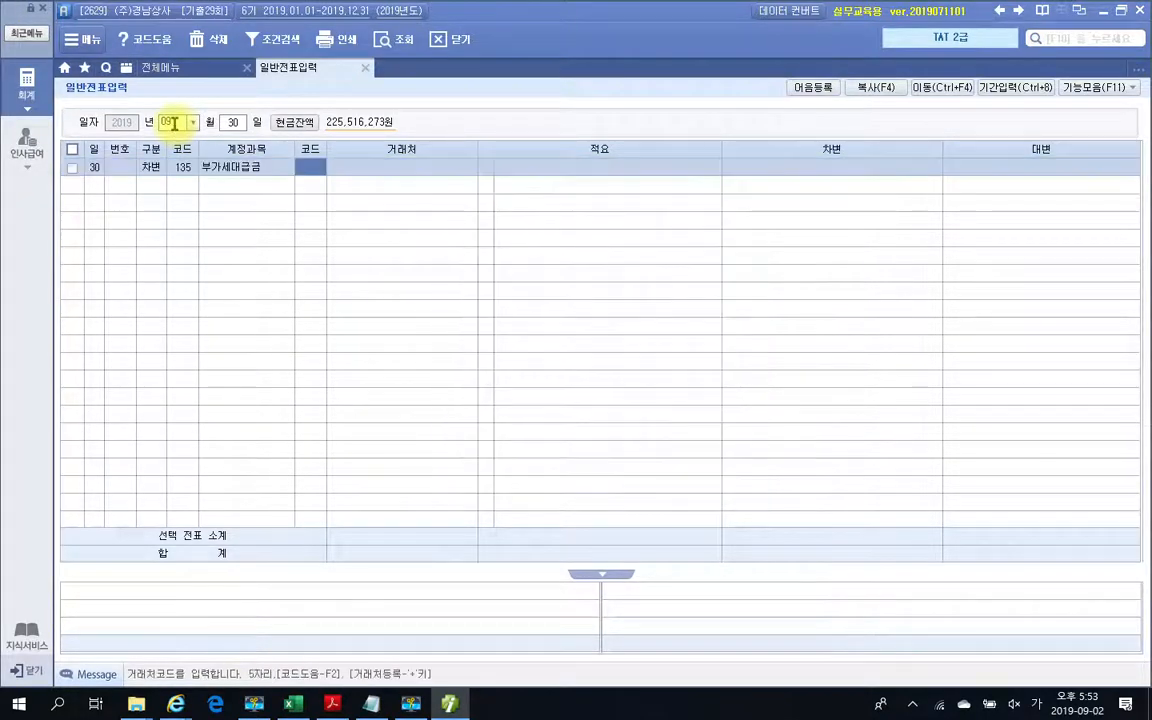
key(Return)
key(Return)
key(Return)
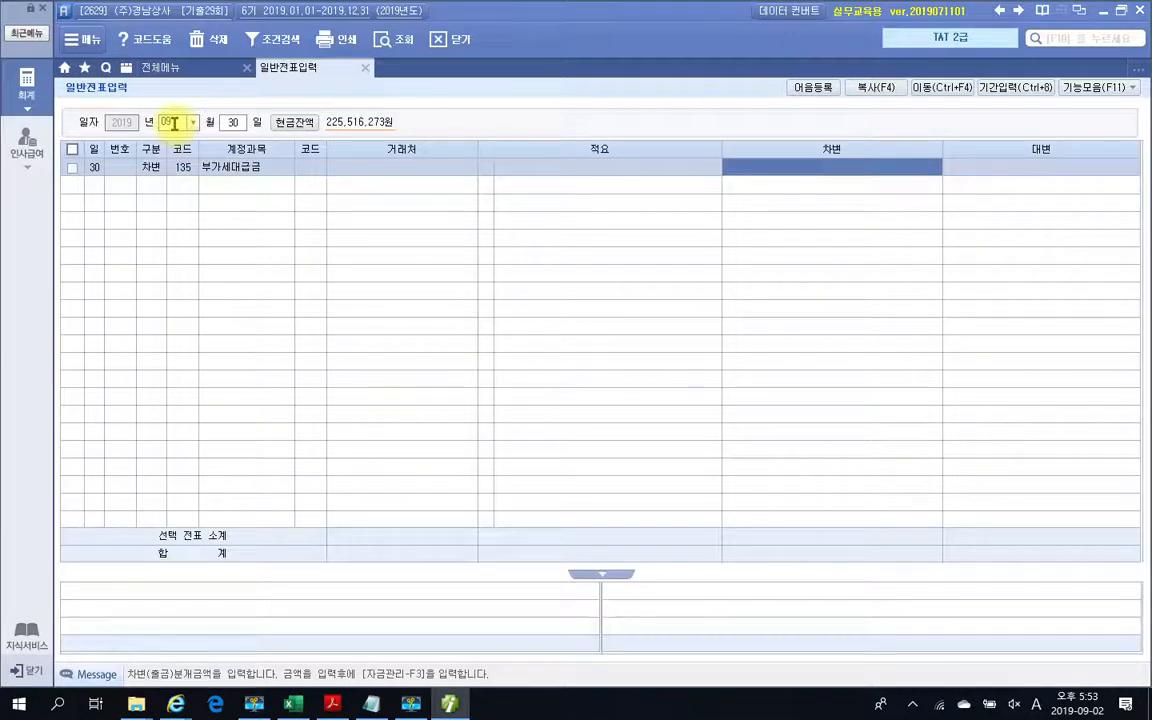
text(900)
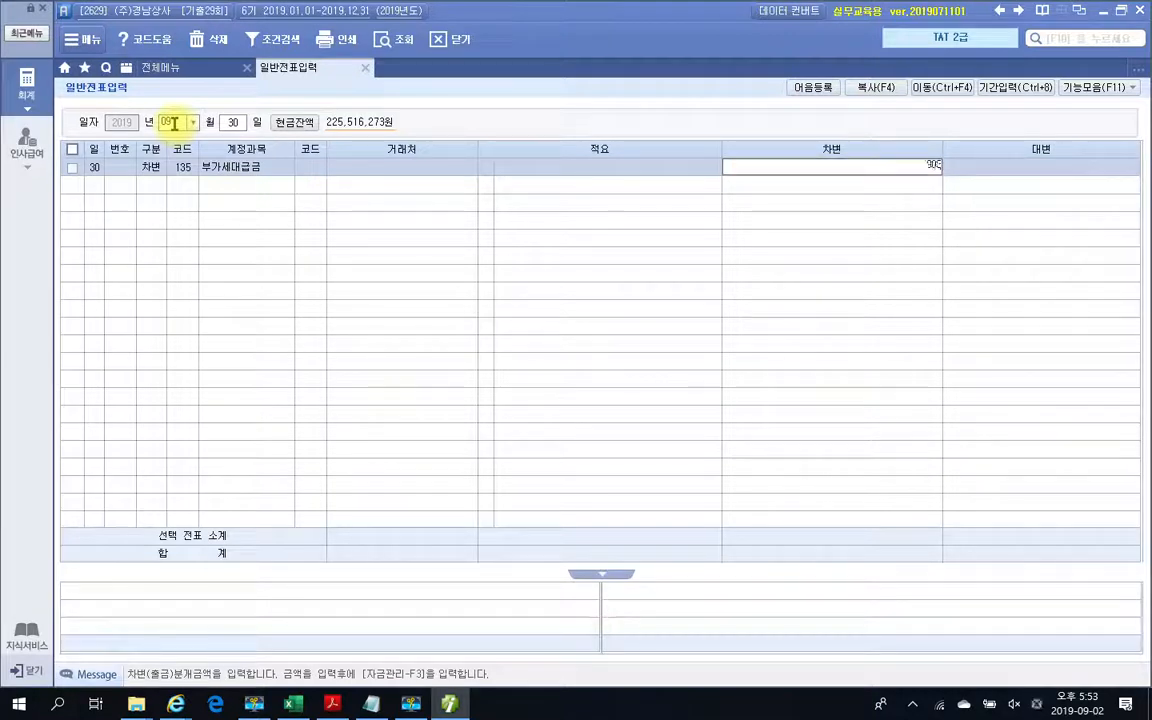
text(845)
key(Return)
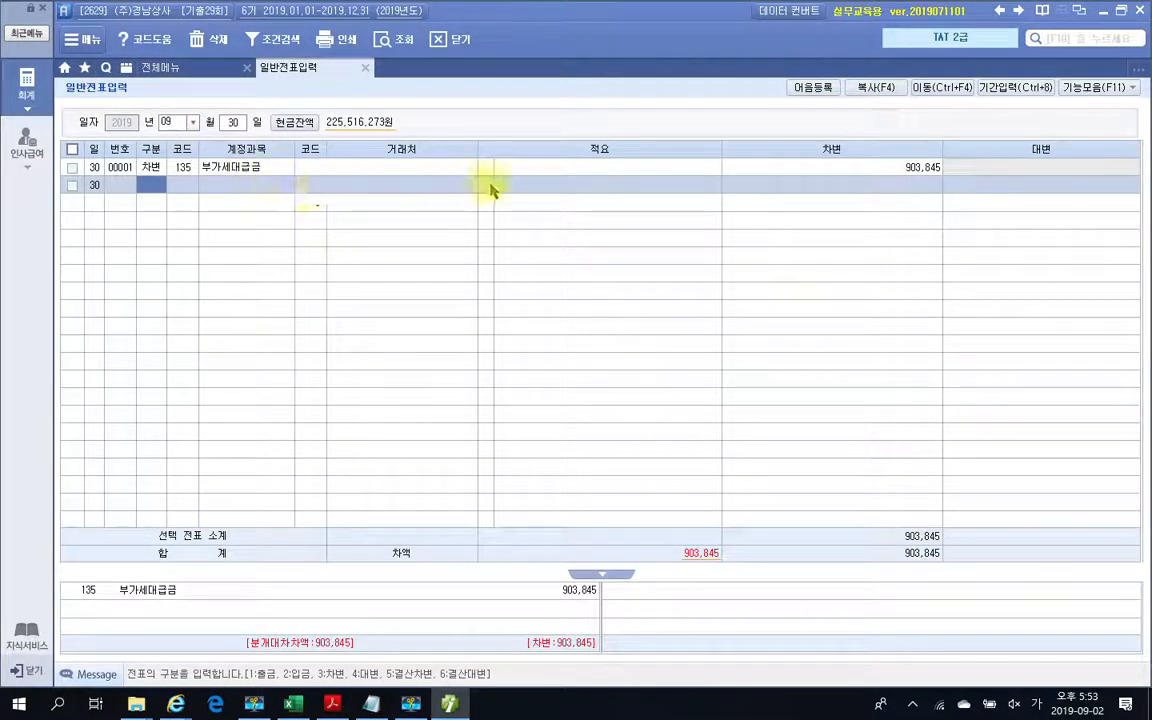
Enter a 대변 line for account 153 원재료 with an amount of 903,845.
key(4)
key(Return)
text(현재)
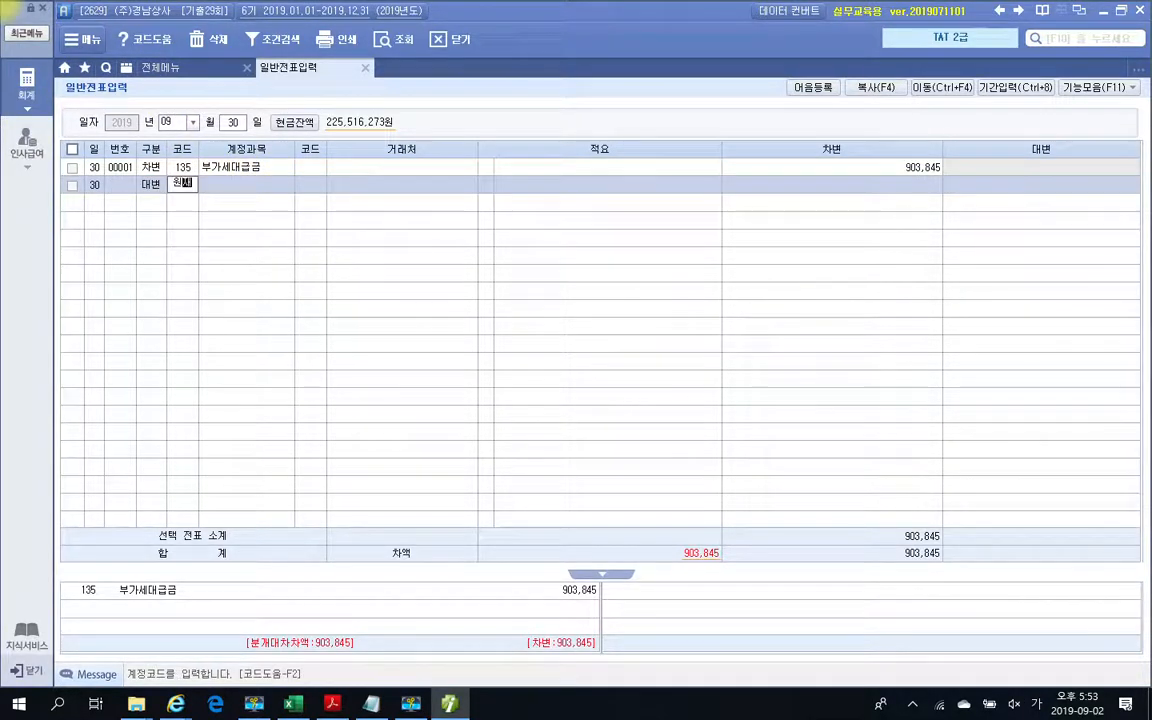
key(Return)
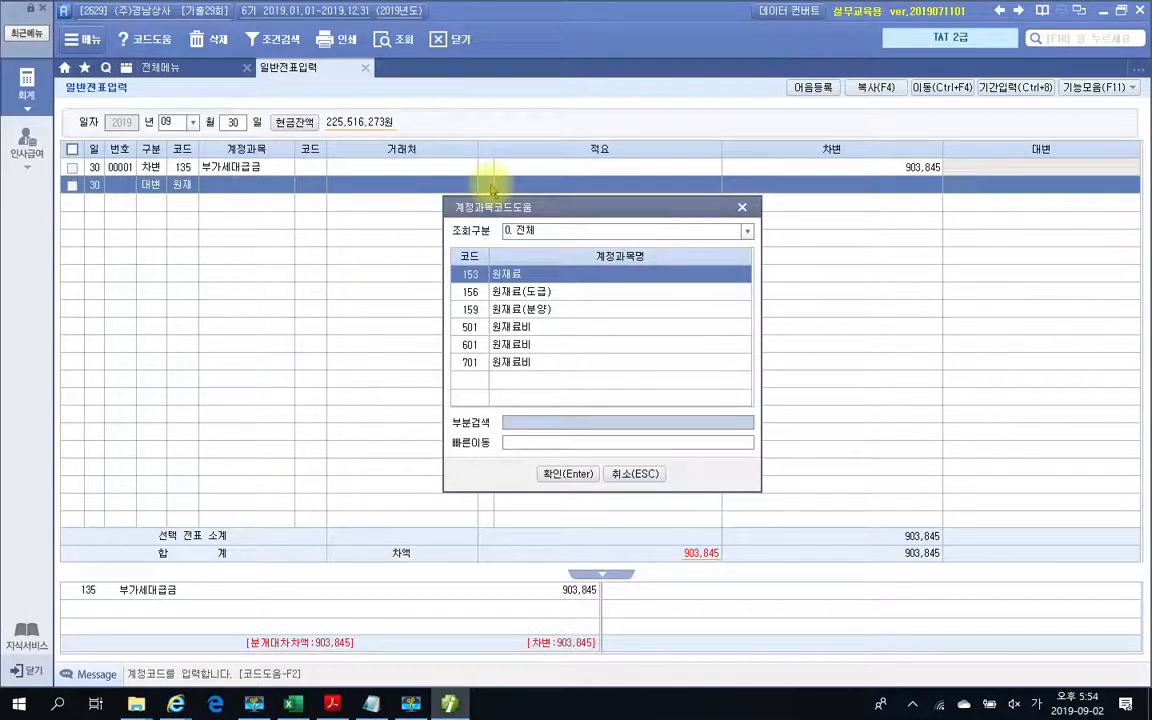
key(Return)
key(Return)
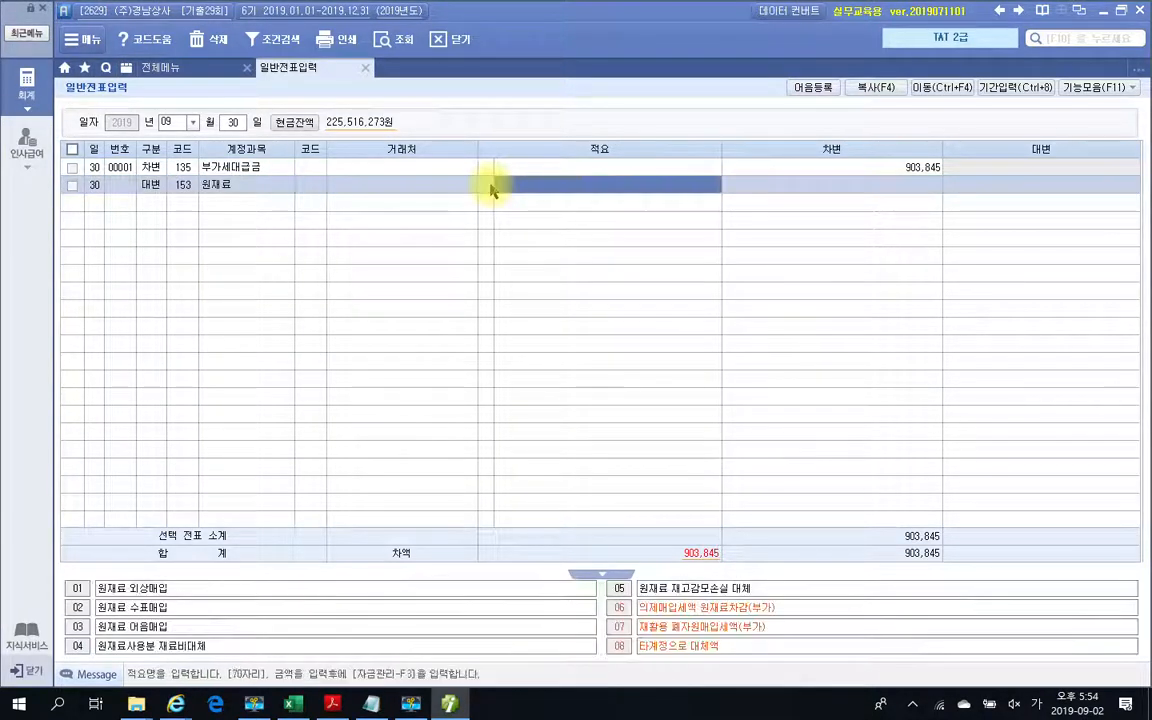
key(Return)
key(Return)
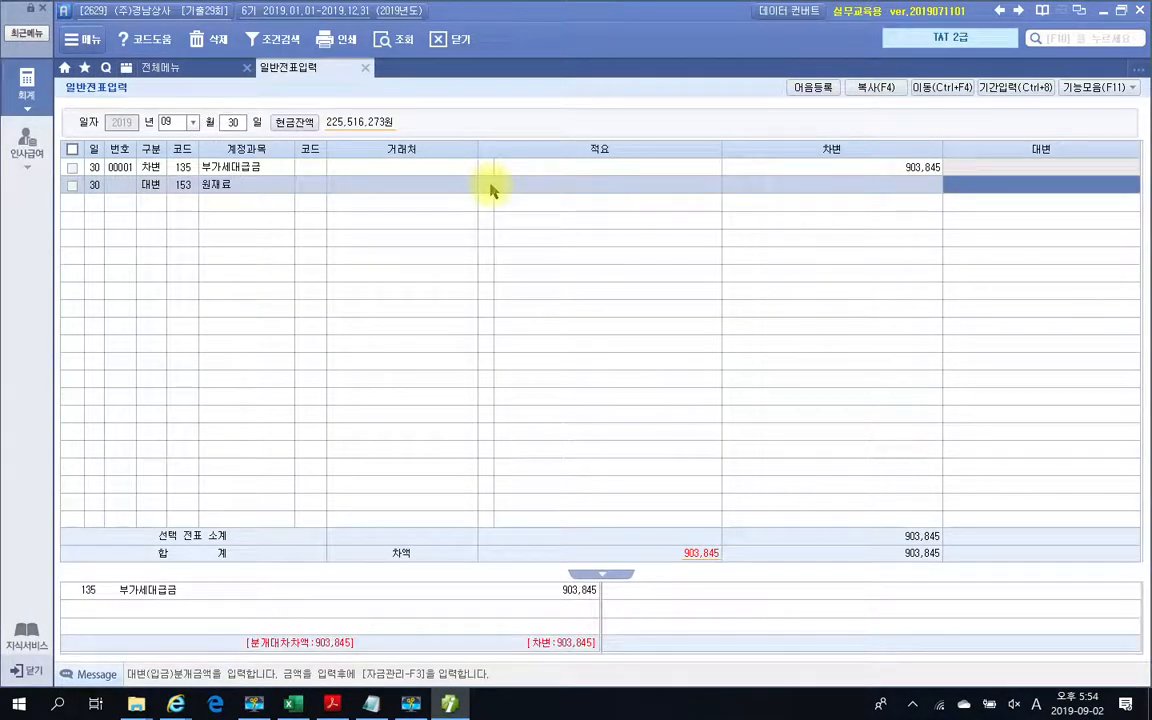
text(903845)
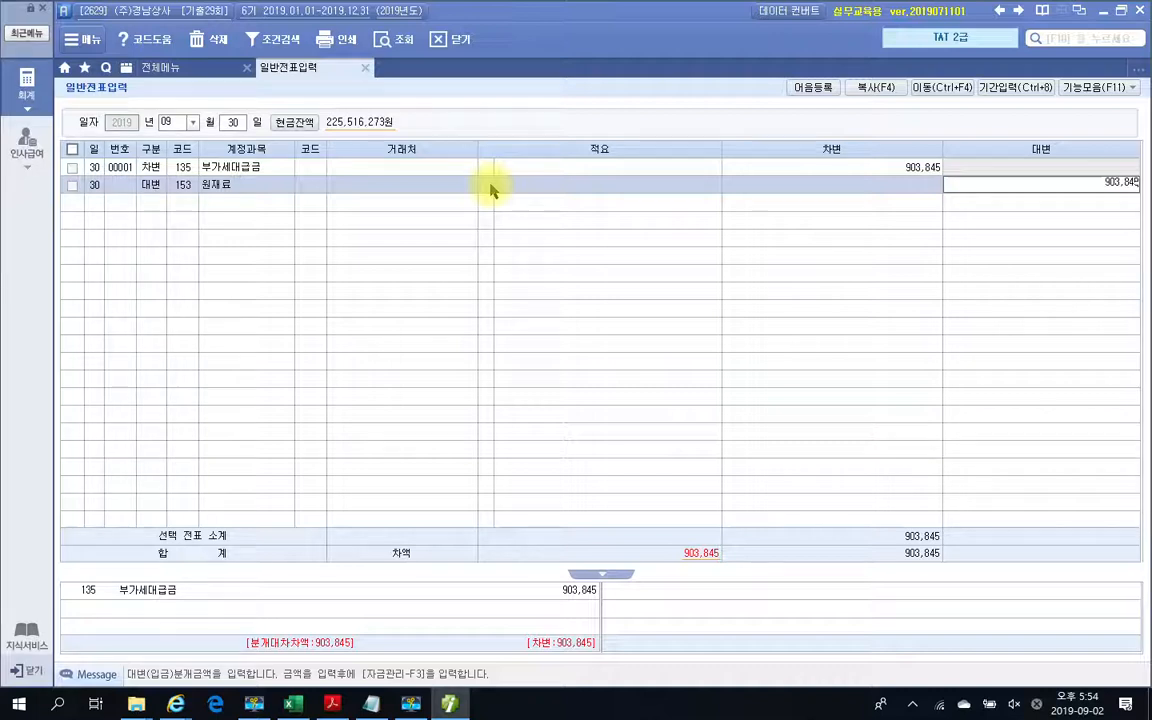
key(Return)
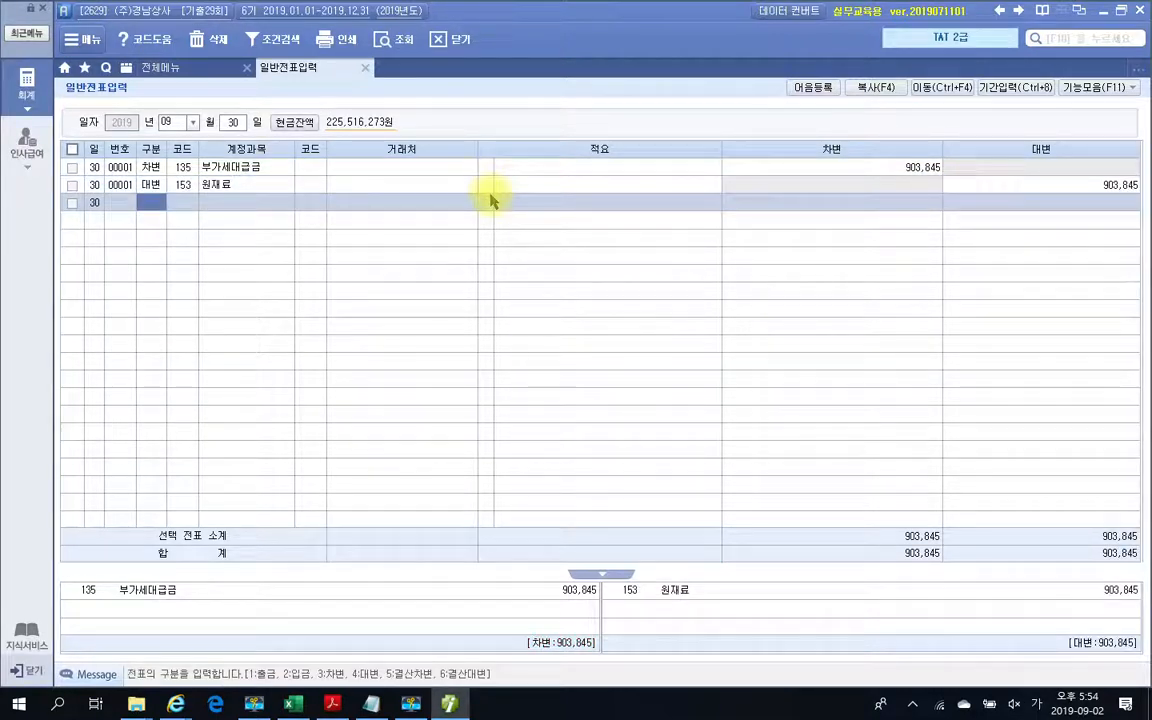
Set the 적요 of the 원재료 line to 08 타계정으로 대체액, and close 일반전표입력.
click(487, 189)
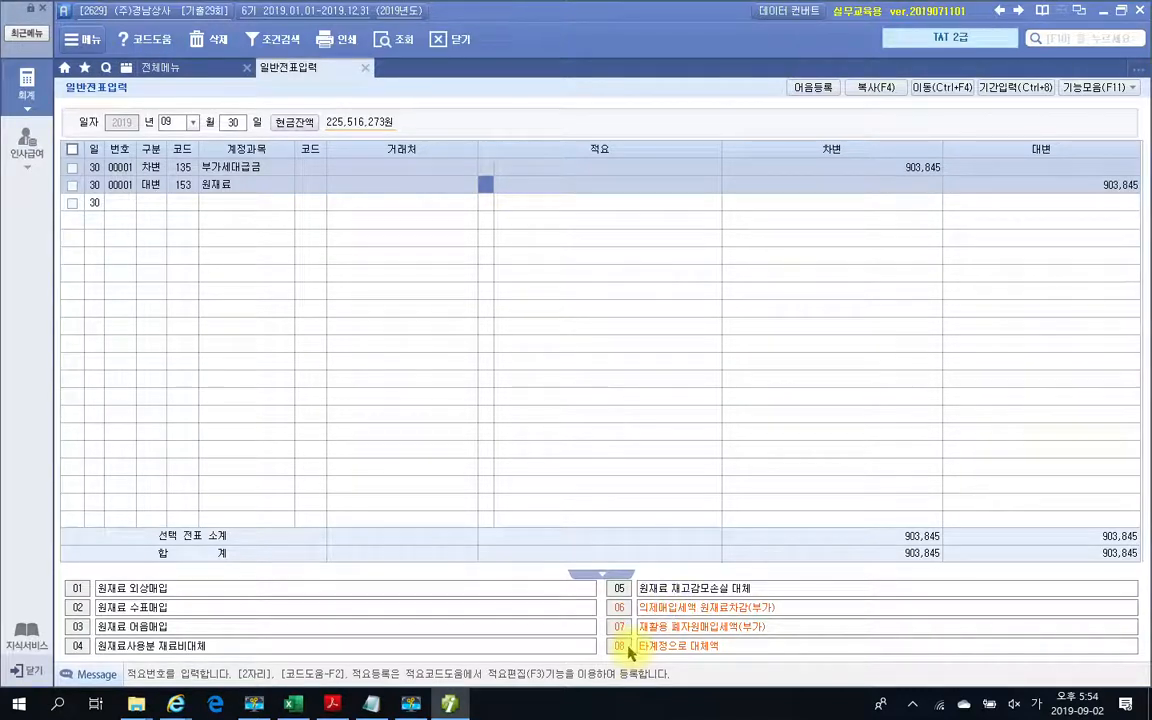
drag(592, 634, 746, 660)
mouse_move(643, 650)
mouse_down()
mouse_move(560, 603)
mouse_move(460, 205)
mouse_move(476, 185)
mouse_move(478, 207)
mouse_up()
key(Escape)
click(487, 171)
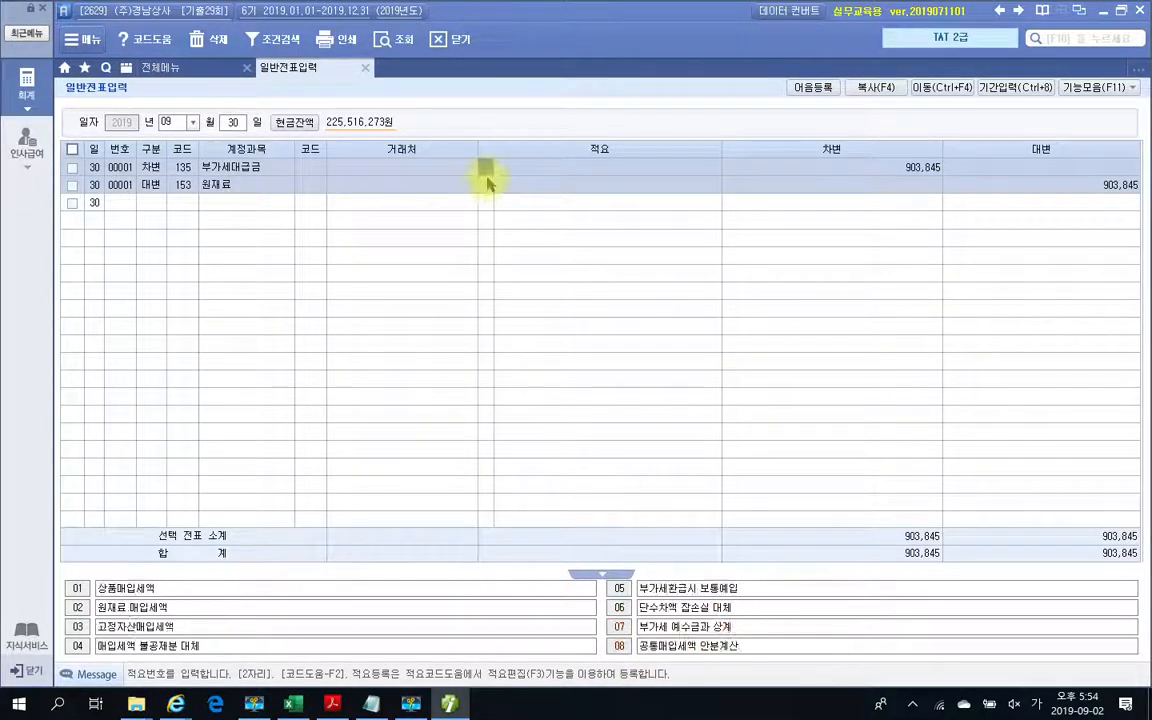
click(475, 183)
click(488, 185)
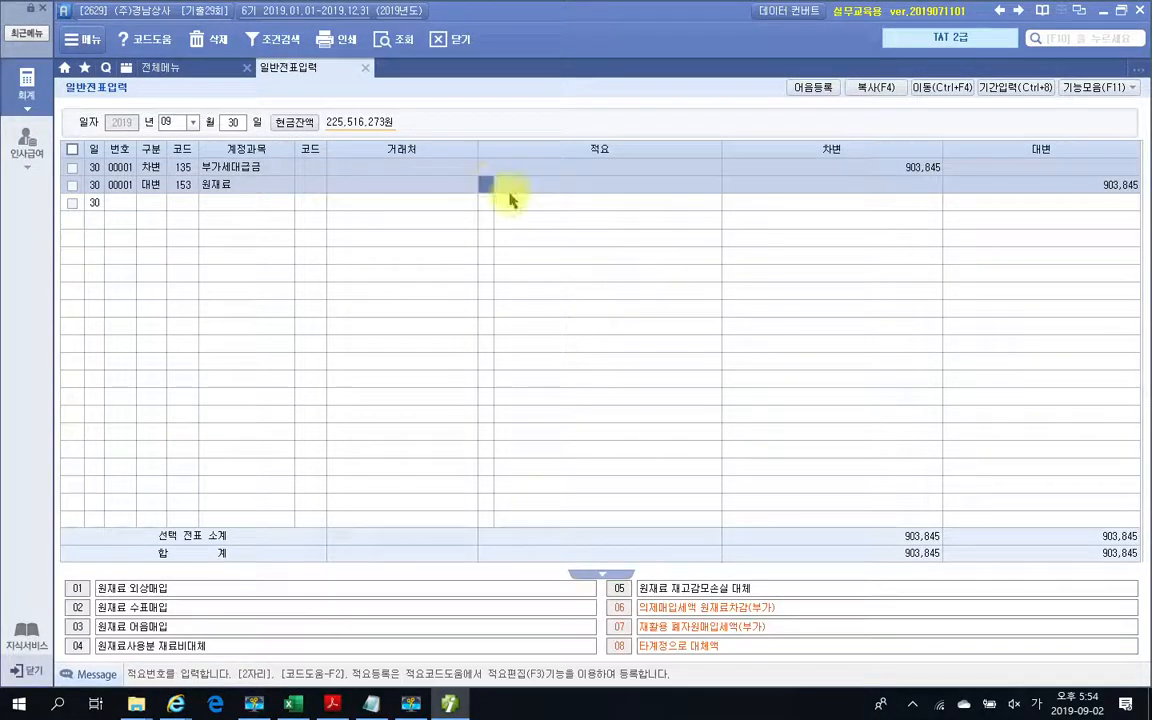
text(8)
key(Return)
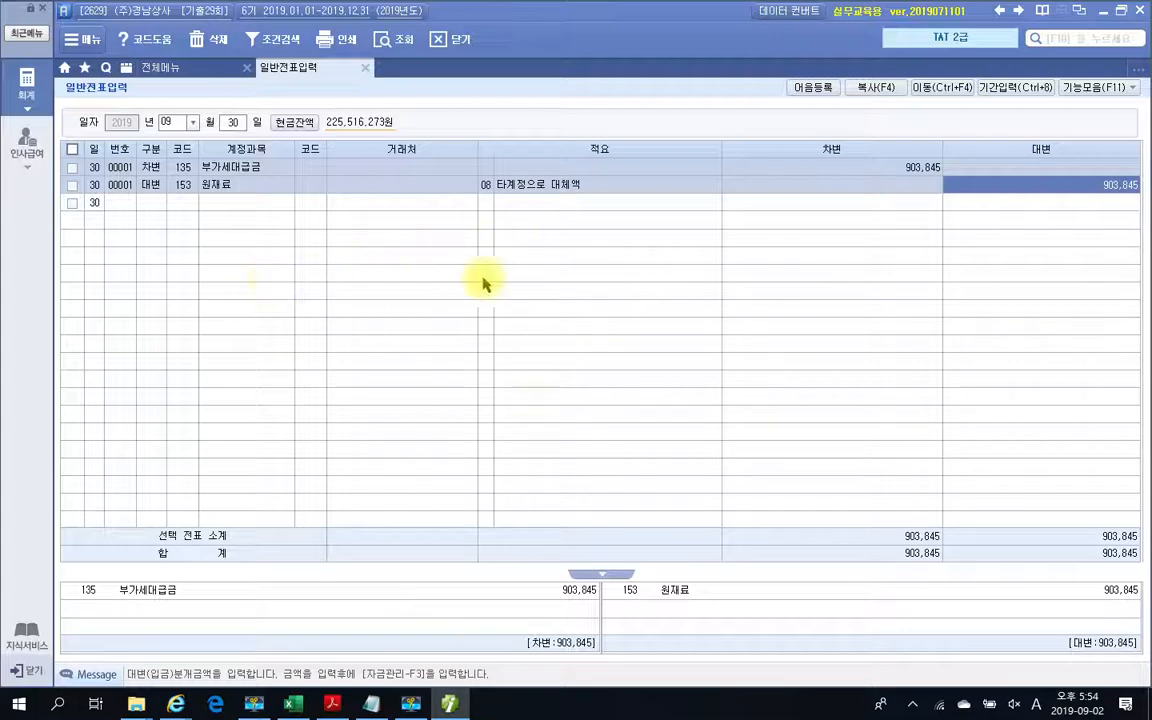
click(367, 72)
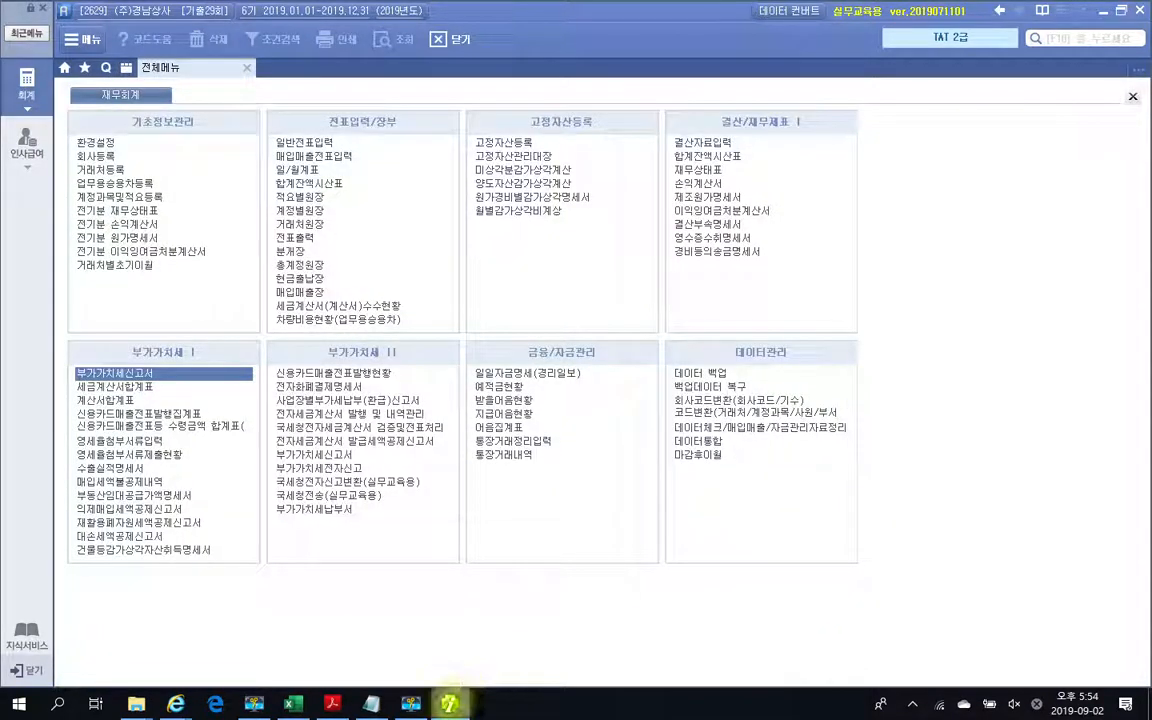
Switch to the Acrobat Reader PDF, review problem 3's requirements, and go on to problem 4 on page 707.
click(331, 704)
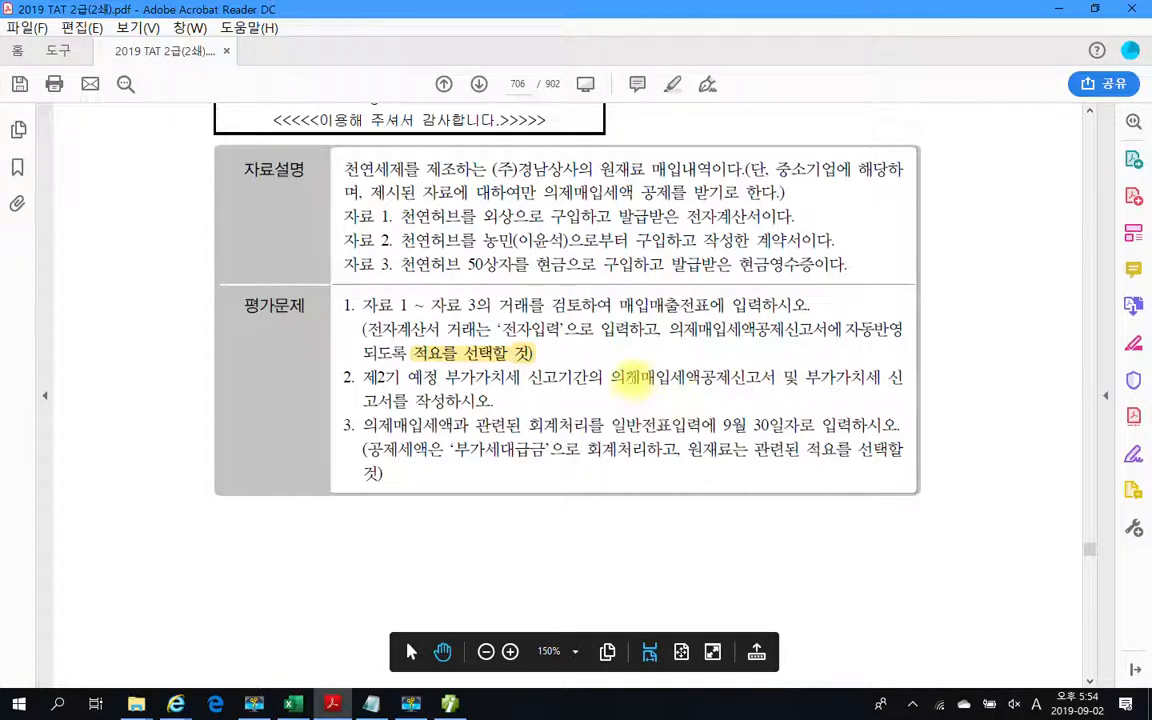
scroll(635, 370, up, 15)
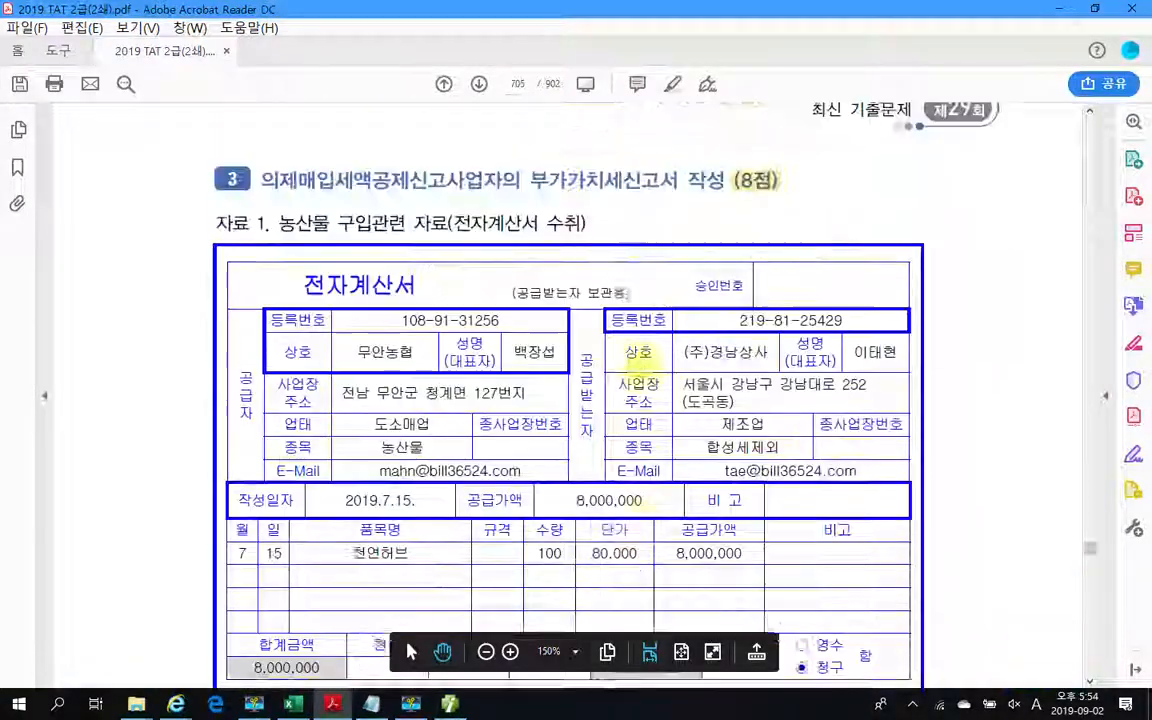
scroll(642, 370, up, 2)
scroll(660, 350, down, 8)
scroll(675, 332, down, 12)
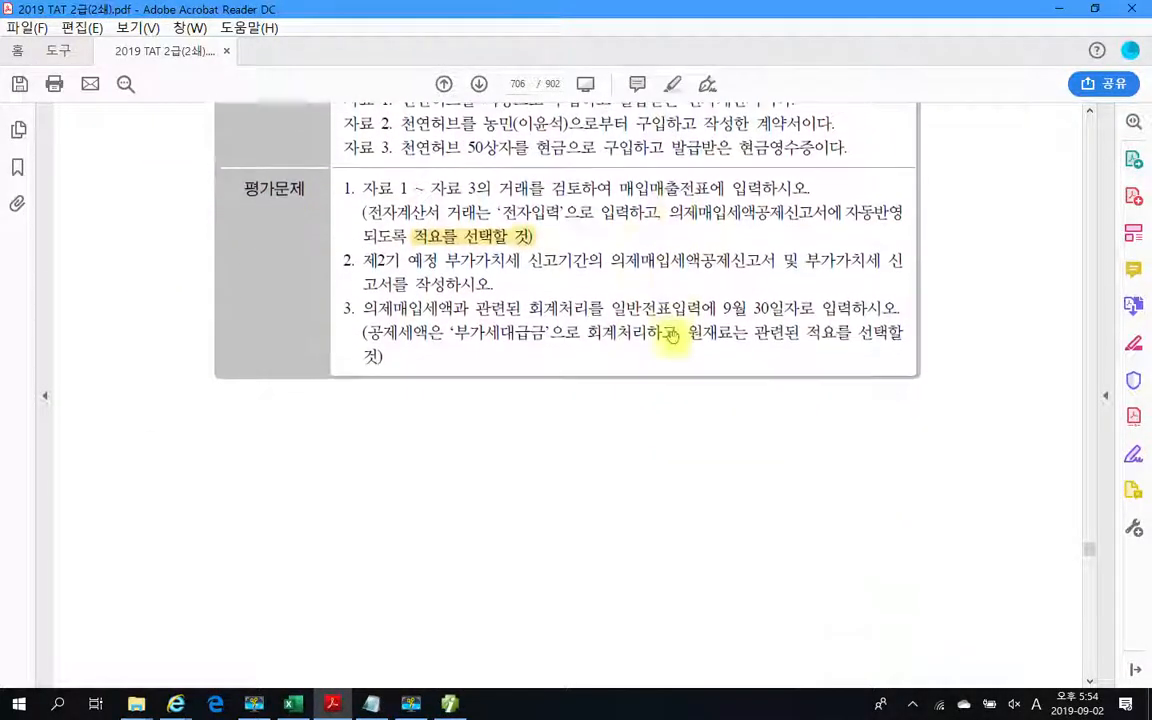
scroll(690, 325, down, 5)
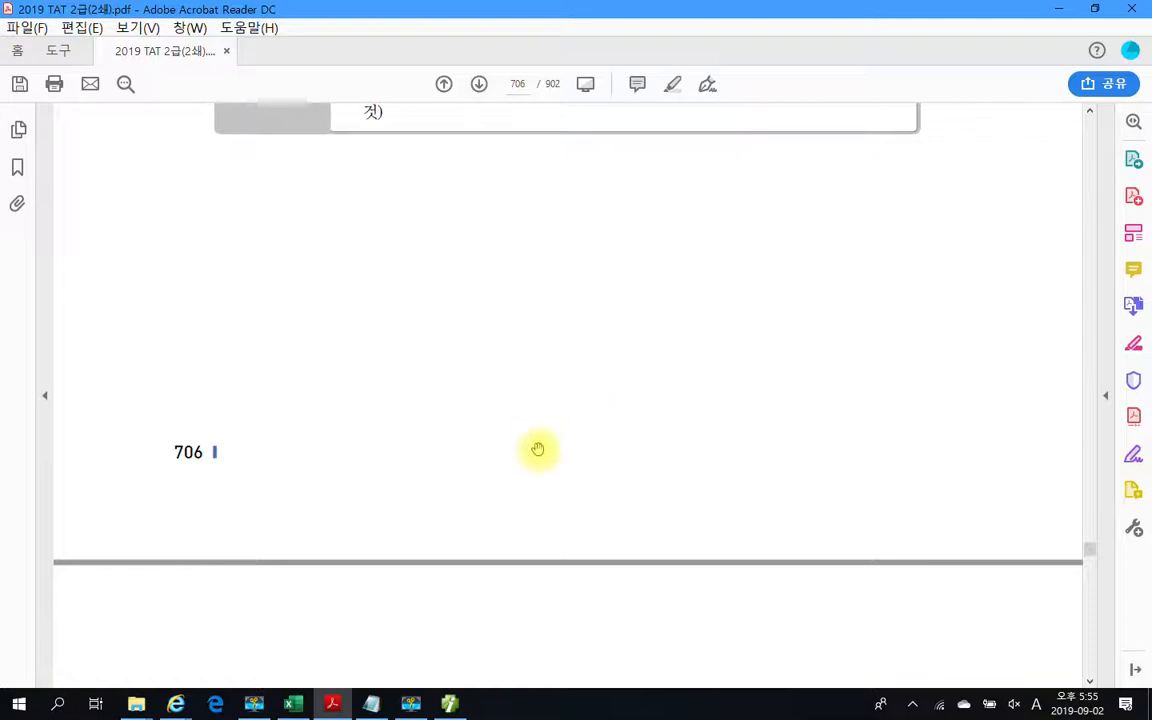
scroll(538, 460, down, 2)
scroll(538, 460, down, 4)
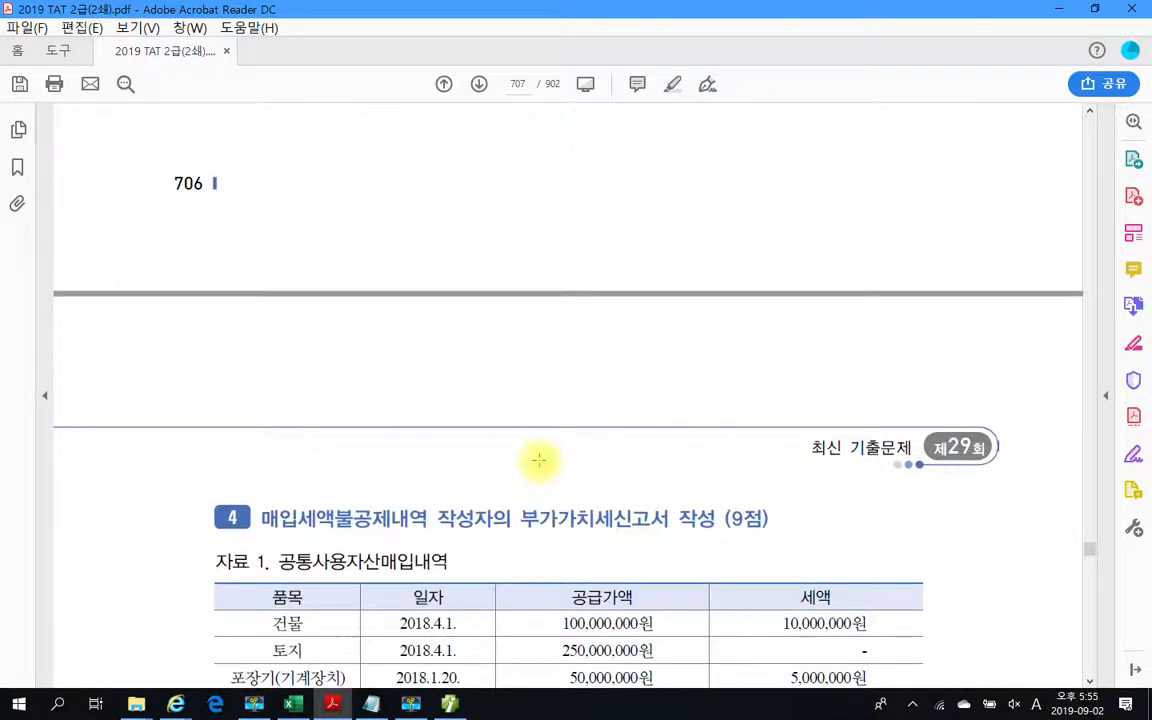